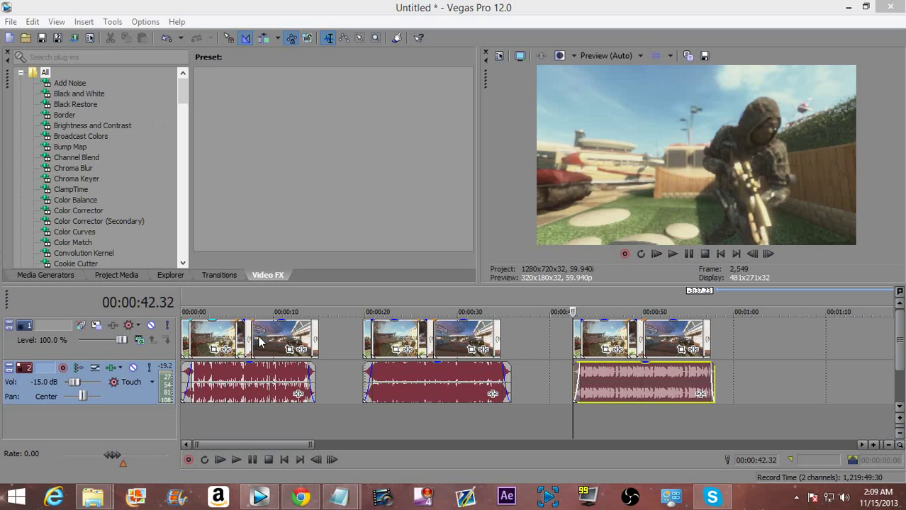
Step: Play the opening seconds of the first gameplay sequence with its music from 00:00:00.00
click(251, 374)
click(402, 376)
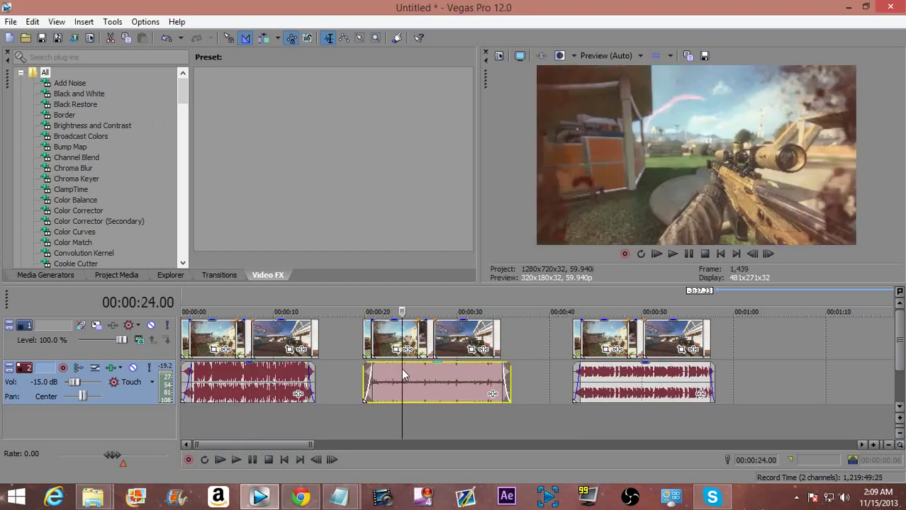
click(612, 383)
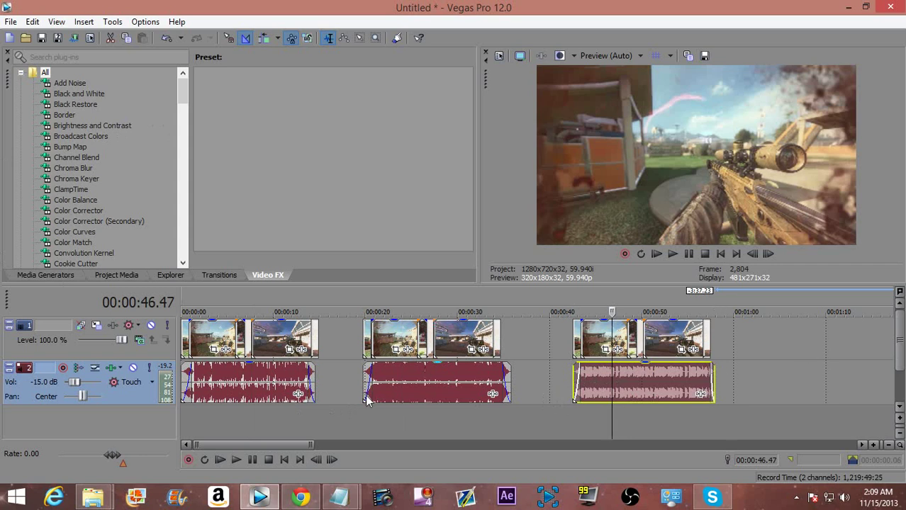
click(183, 381)
key(space)
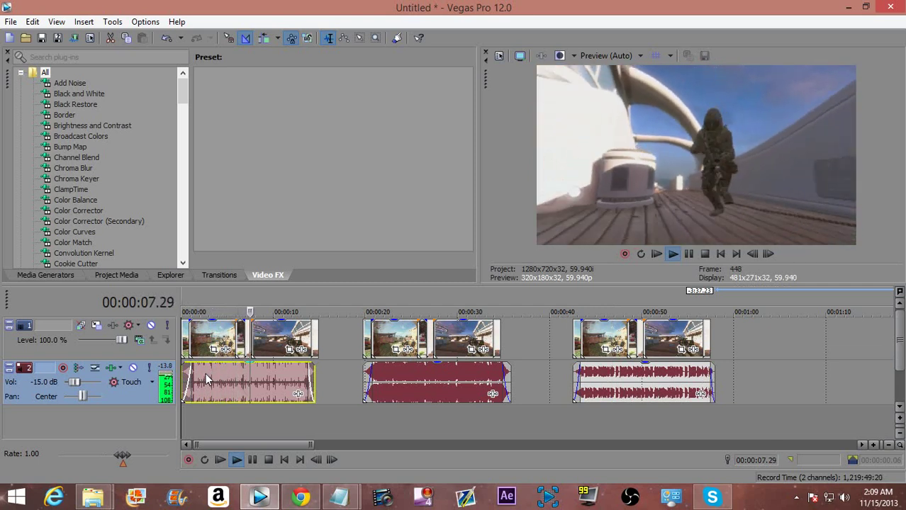
key(space)
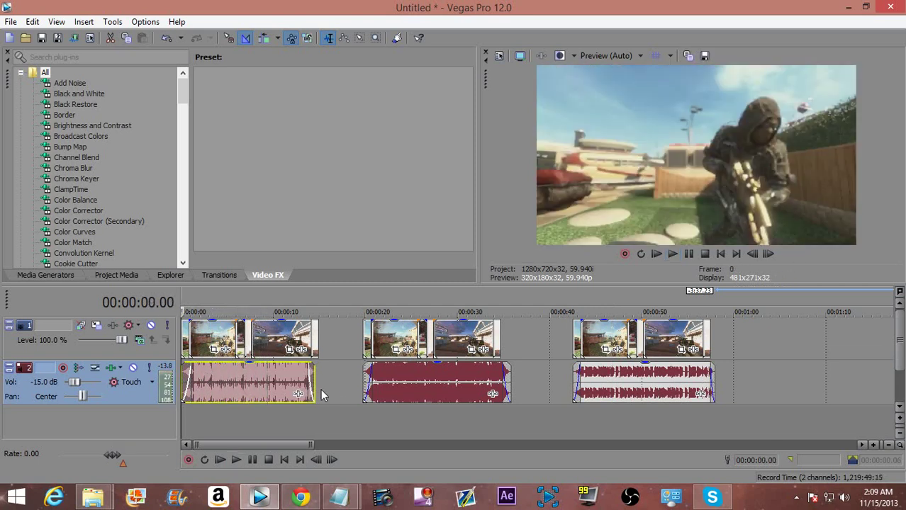
Step: Play the opening seconds of the second and third gameplay sequences, each from the start of its music
click(363, 380)
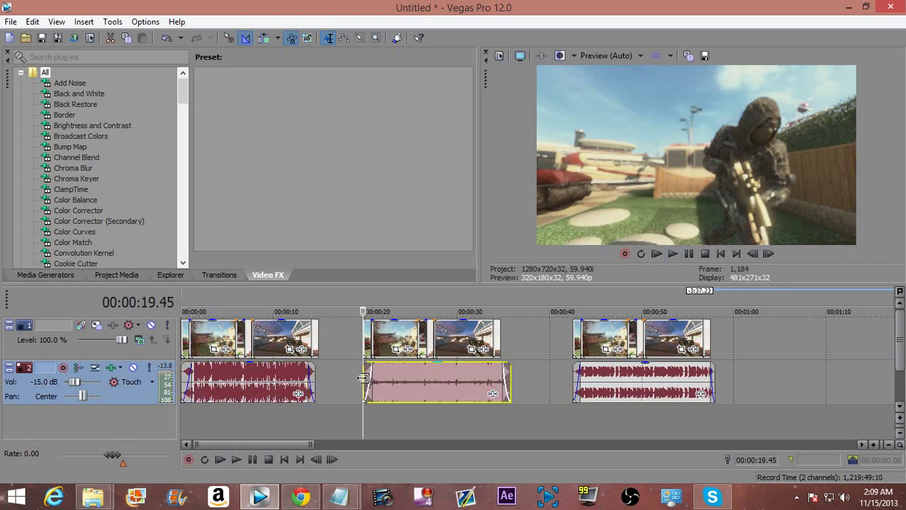
key(space)
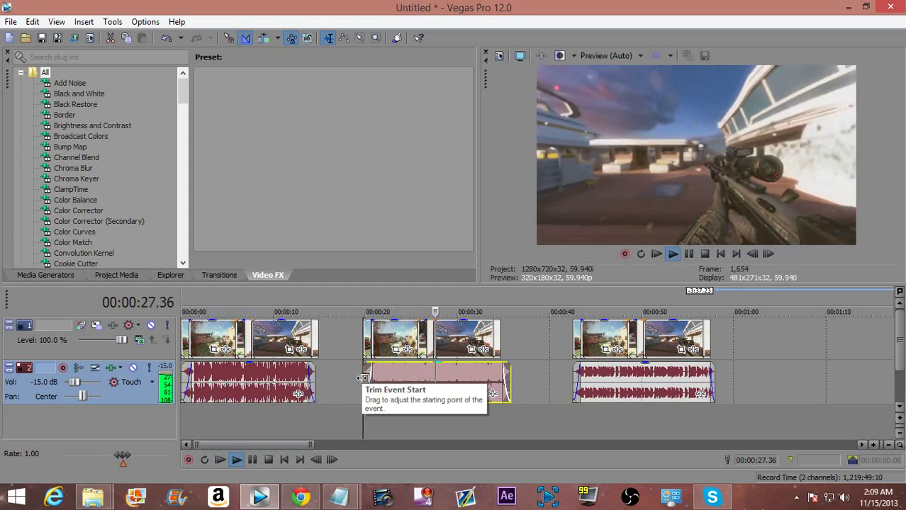
key(space)
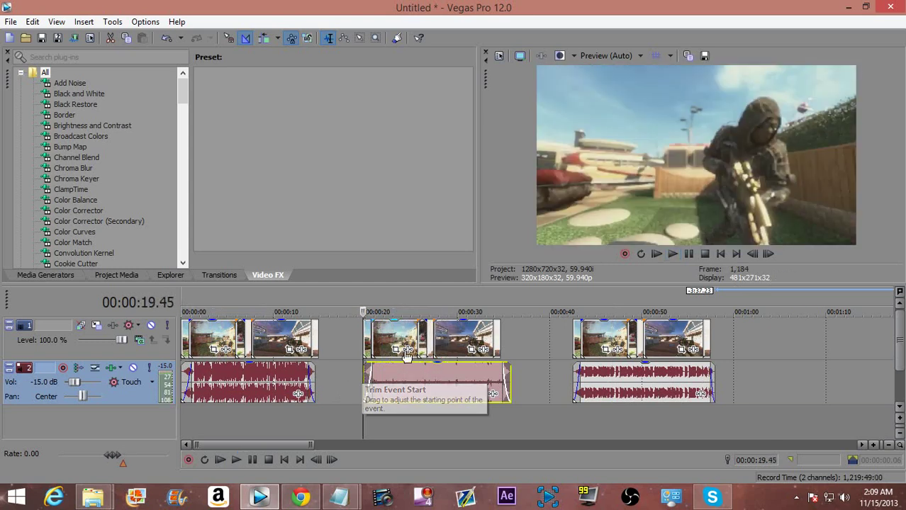
click(576, 381)
key(space)
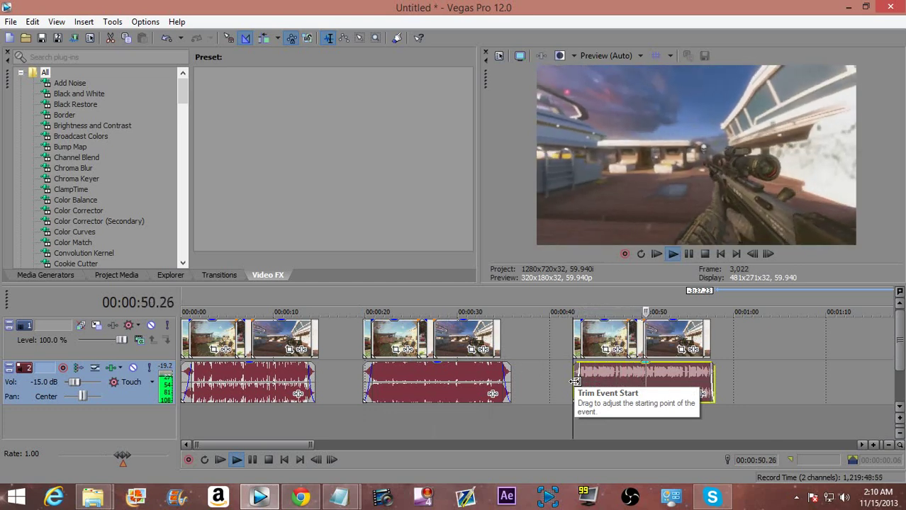
key(space)
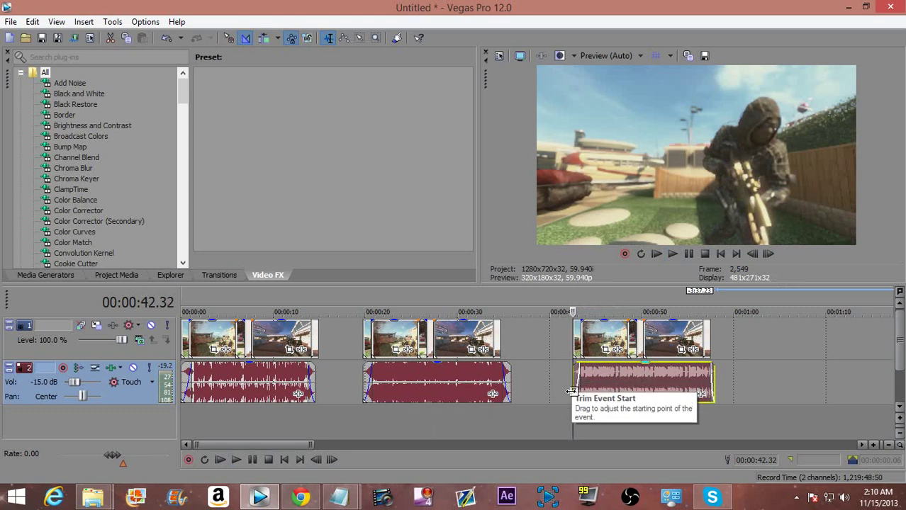
Step: Disable resampling for all video events of the first sequence together
click(247, 385)
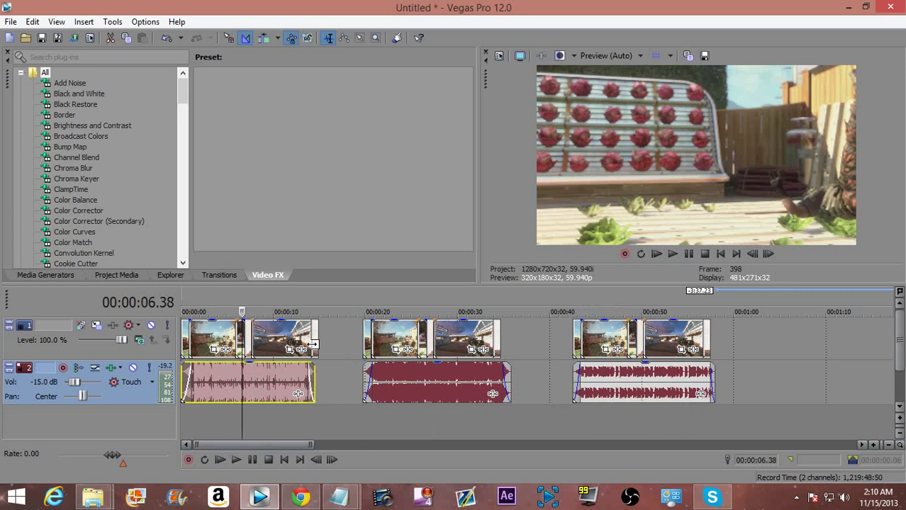
scroll(312, 376, up, 2)
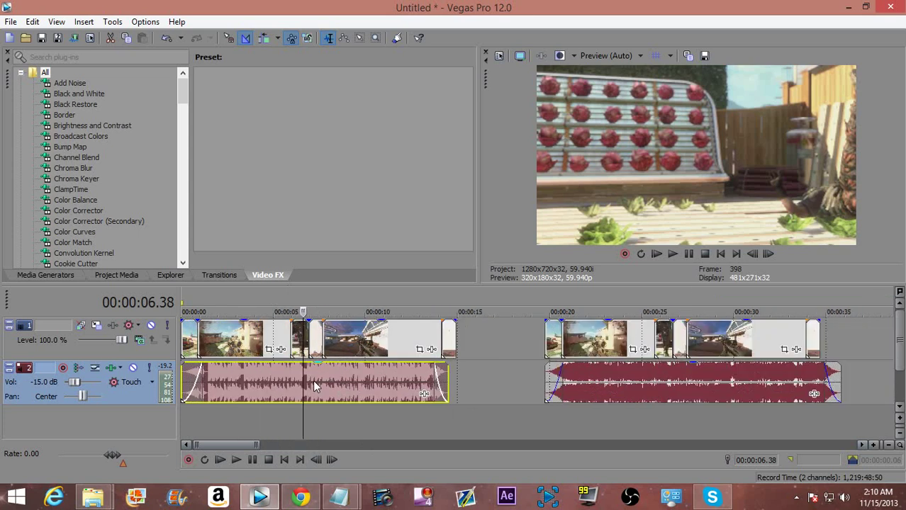
click(211, 410)
scroll(209, 412, down, 3)
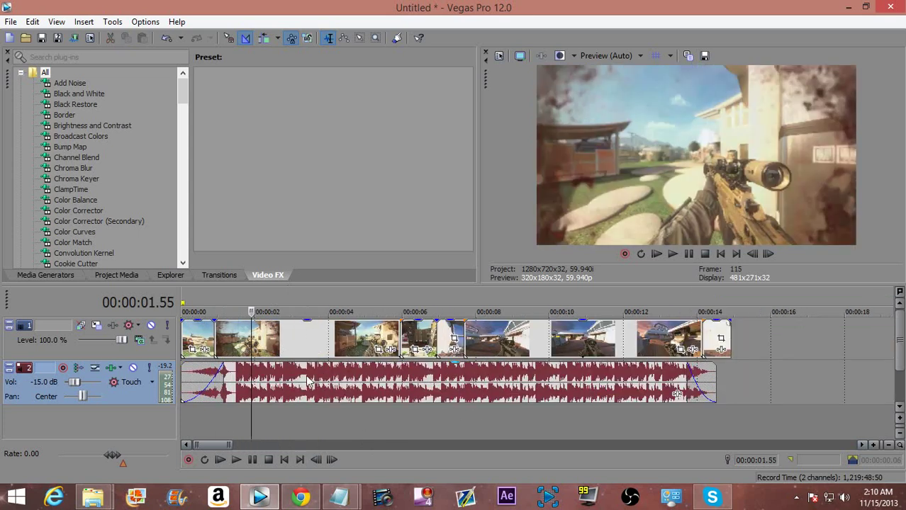
key(d)
key(d)
key(d)
key(d)
key(d)
key(d)
drag(769, 338, 206, 326)
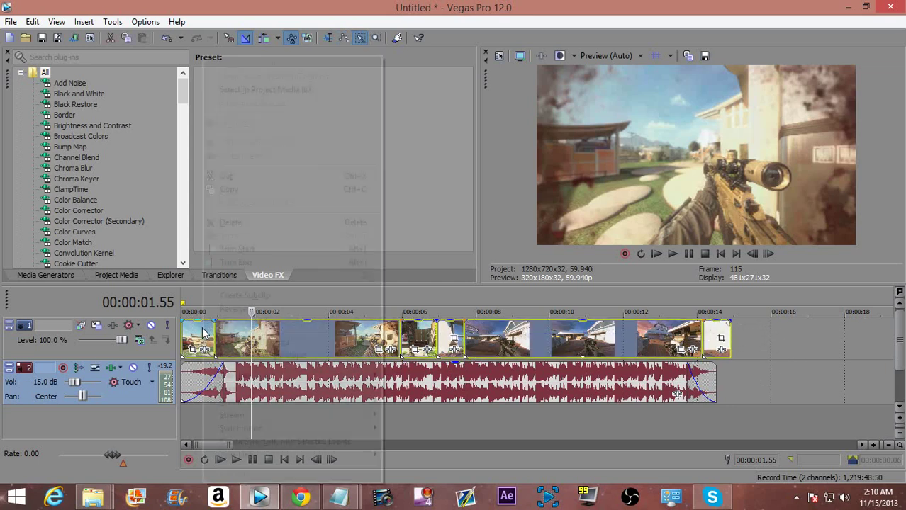
right_click(205, 327)
mouse_move(232, 358)
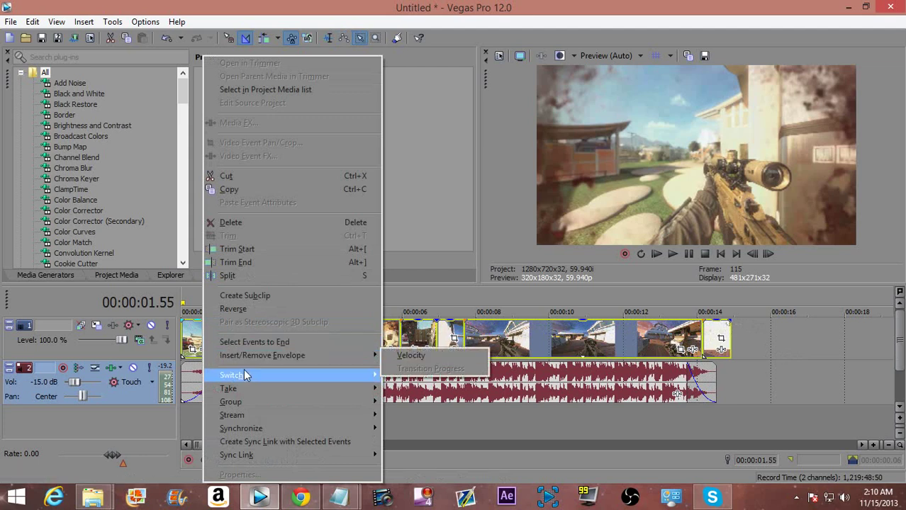
mouse_move(237, 376)
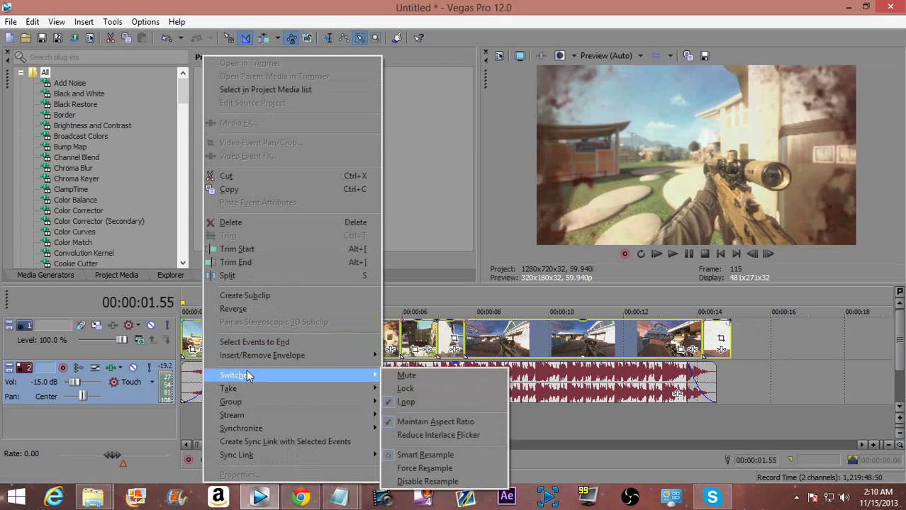
click(447, 481)
Step: Turn off Maintain Aspect Ratio for all selected video events and return to the normal edit tool
right_click(193, 339)
mouse_move(253, 376)
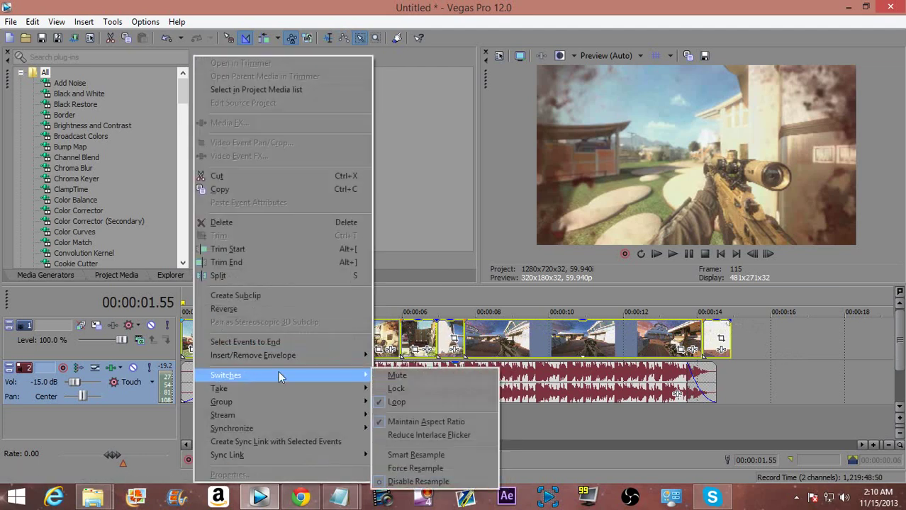
click(427, 425)
key(ctrl+d)
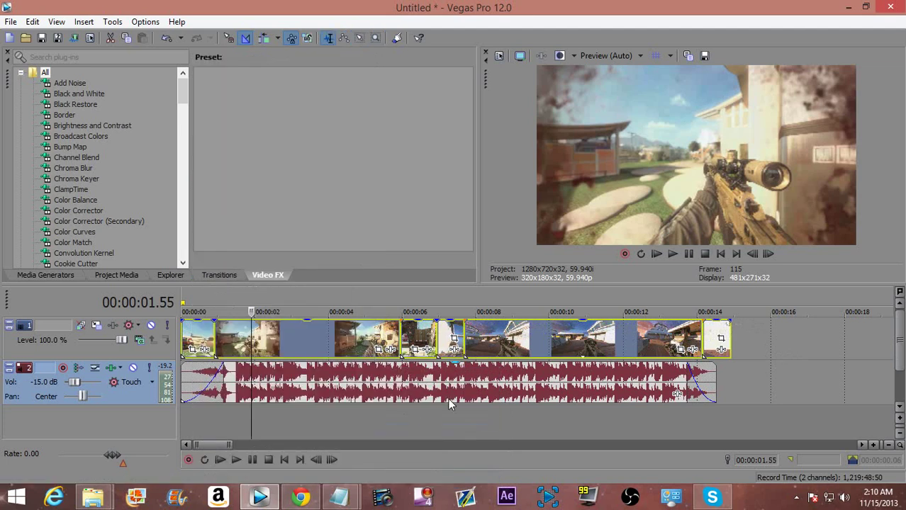
Step: Set only the first video event of the sequence to Smart Resample
click(189, 346)
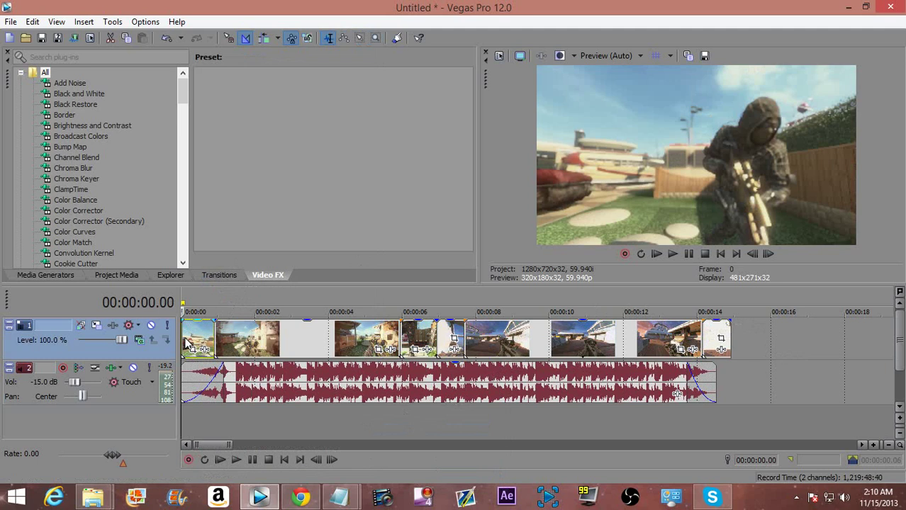
click(196, 340)
scroll(198, 340, up, 5)
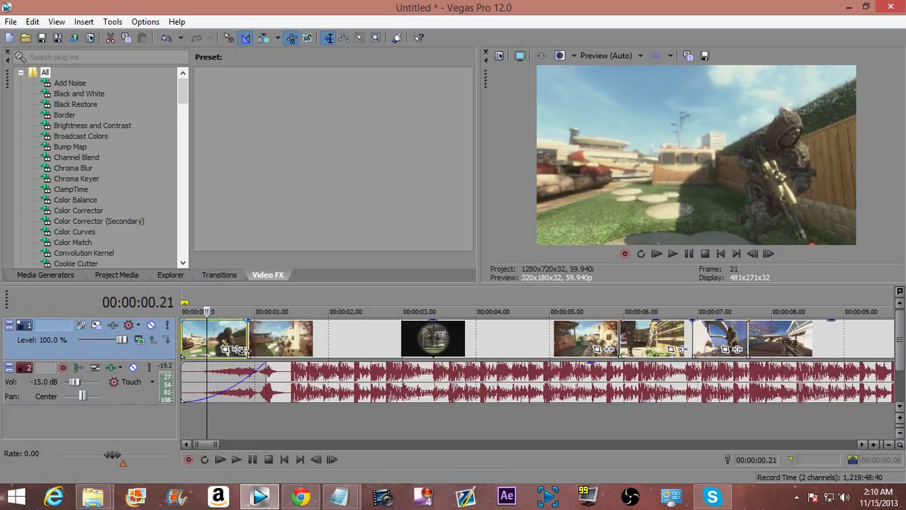
right_click(246, 341)
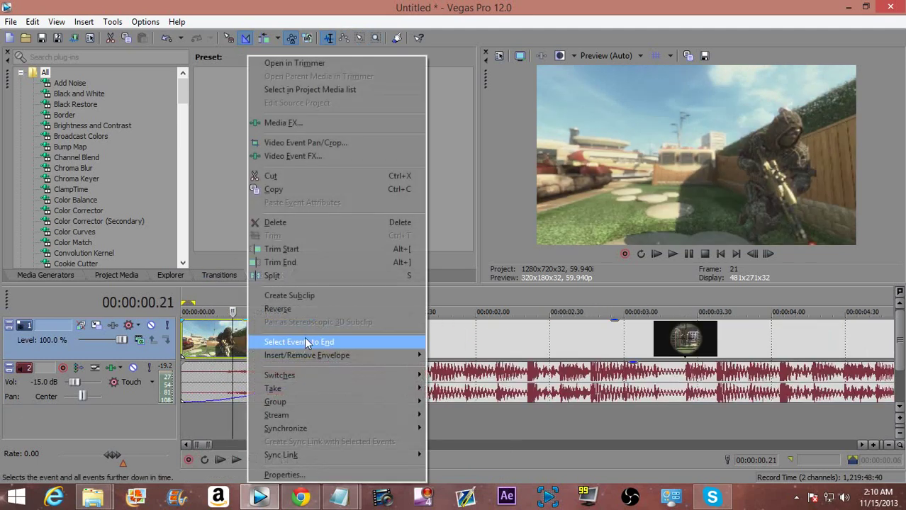
mouse_move(305, 373)
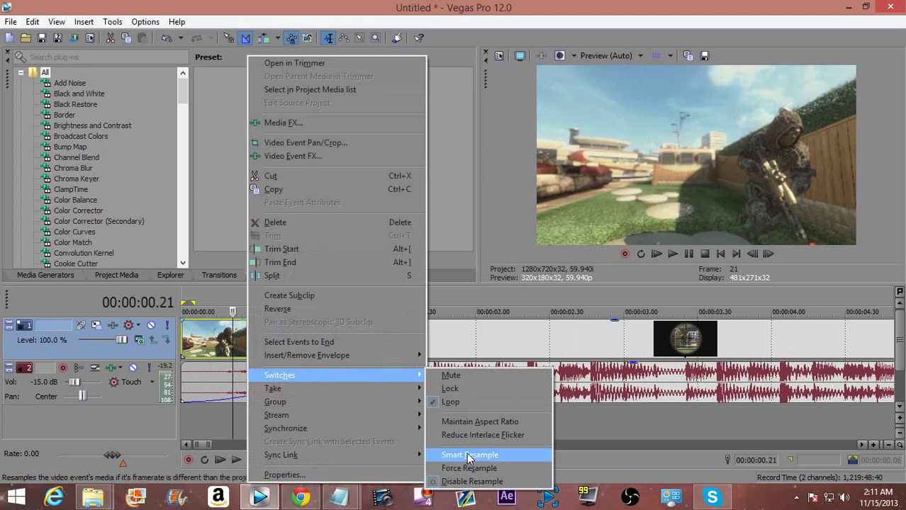
click(469, 456)
Step: Set the video preview quality to Best (Full)
click(610, 56)
mouse_move(610, 116)
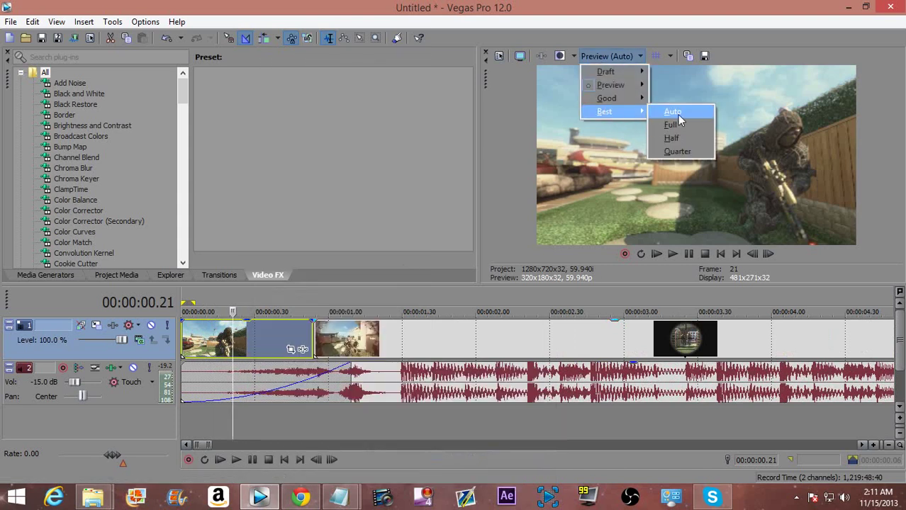
click(673, 125)
Step: Step back and forth frame by frame through the first video event around 00:00:00.35 to examine how its frames blend
scroll(322, 334, up, 3)
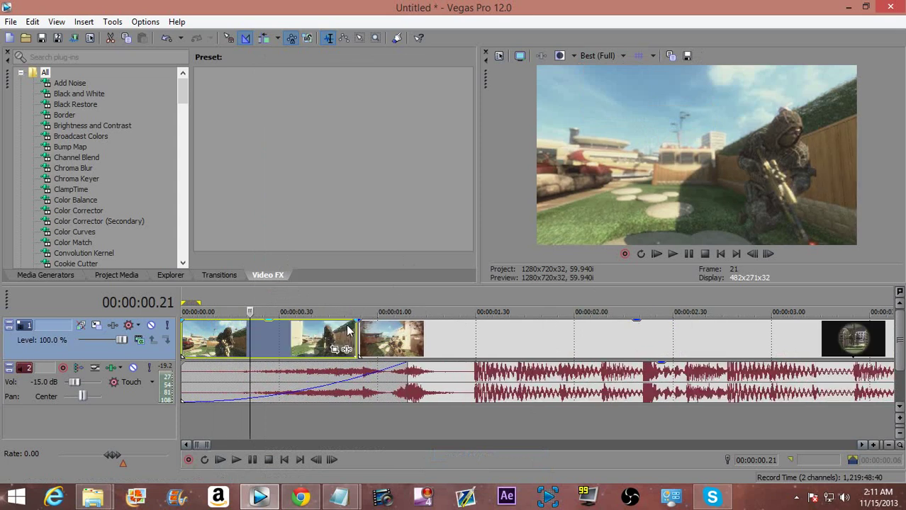
click(322, 333)
click(362, 336)
key(Right)
key(Right)
key(Right)
key(Left)
key(Left)
key(Left)
key(Left)
key(Left)
key(Left)
key(Left)
key(Left)
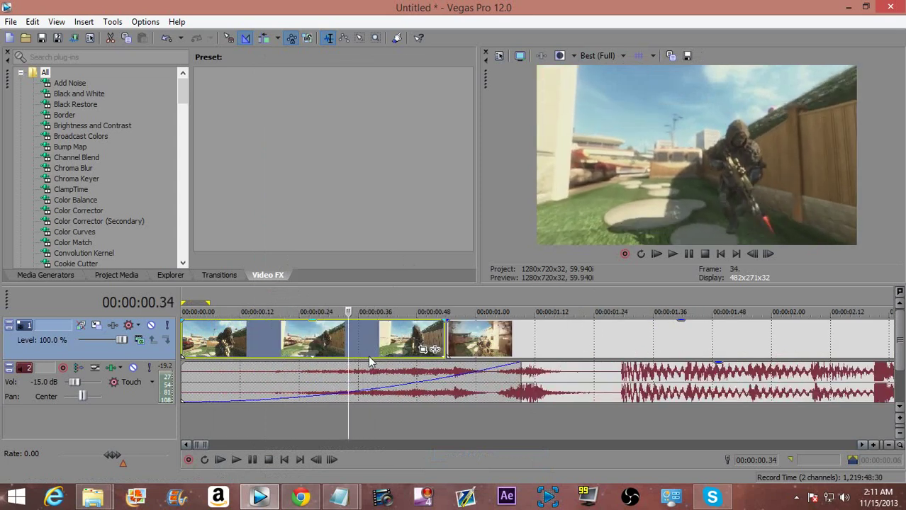
key(Right)
key(Right)
key(Left)
key(Left)
key(Right)
key(Right)
key(Right)
key(Left)
key(Left)
Step: Disable resampling for the first video event
right_click(383, 312)
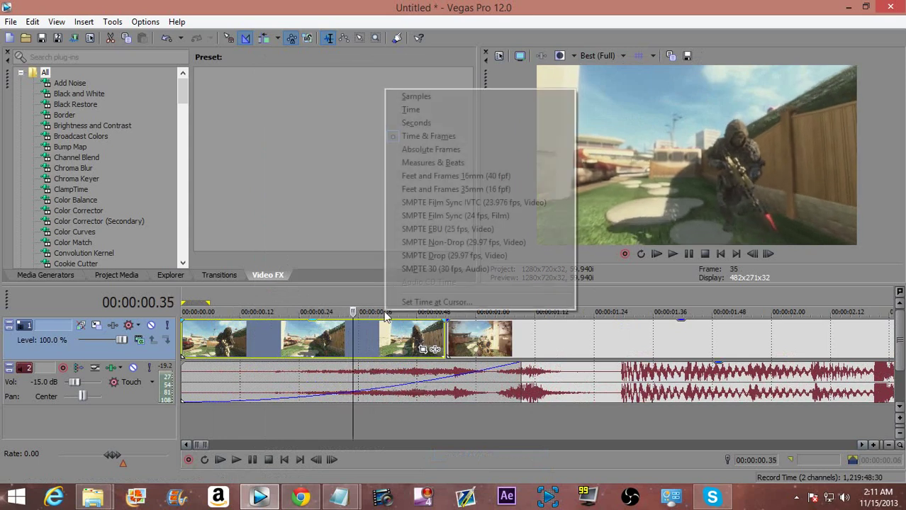
right_click(388, 339)
mouse_move(438, 376)
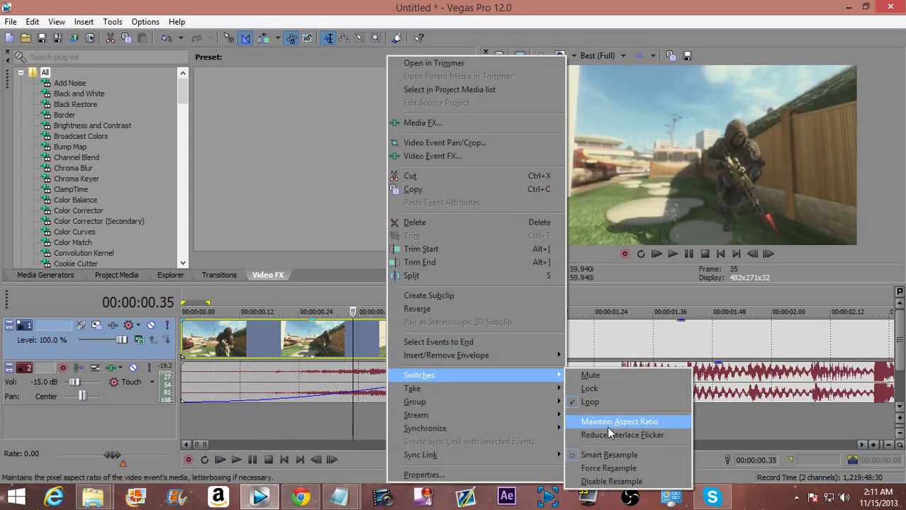
click(611, 482)
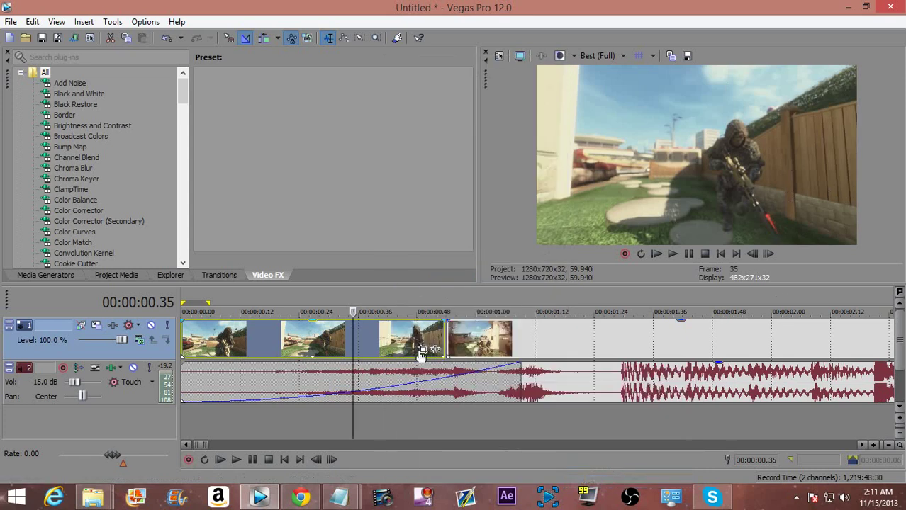
Step: Set the video preview quality to Preview (Auto)
click(599, 55)
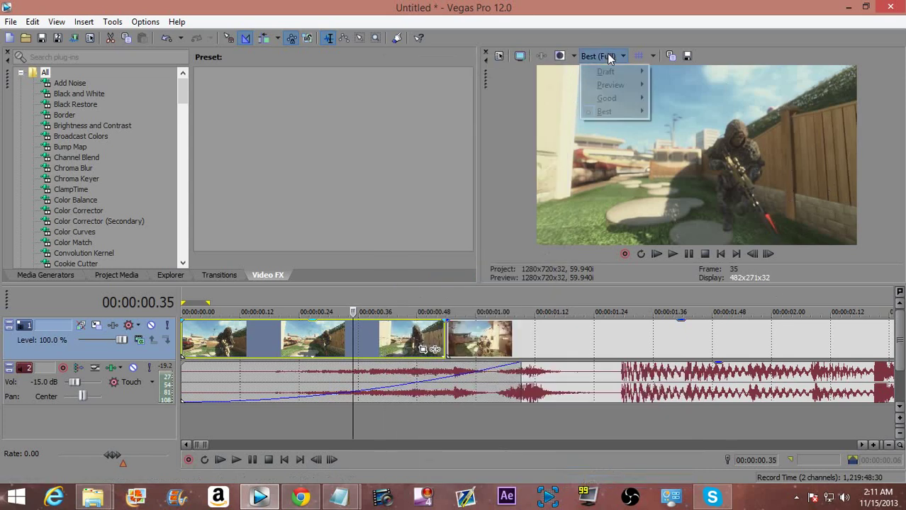
mouse_move(617, 85)
click(670, 85)
Step: Go through the other video events of the first sequence one by one up to its last clip
scroll(526, 354, down, 5)
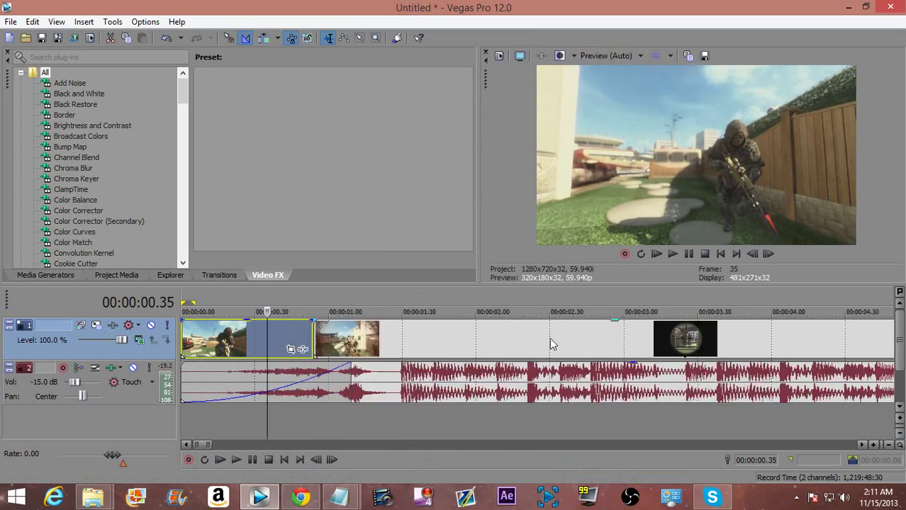
scroll(525, 355, down, 2)
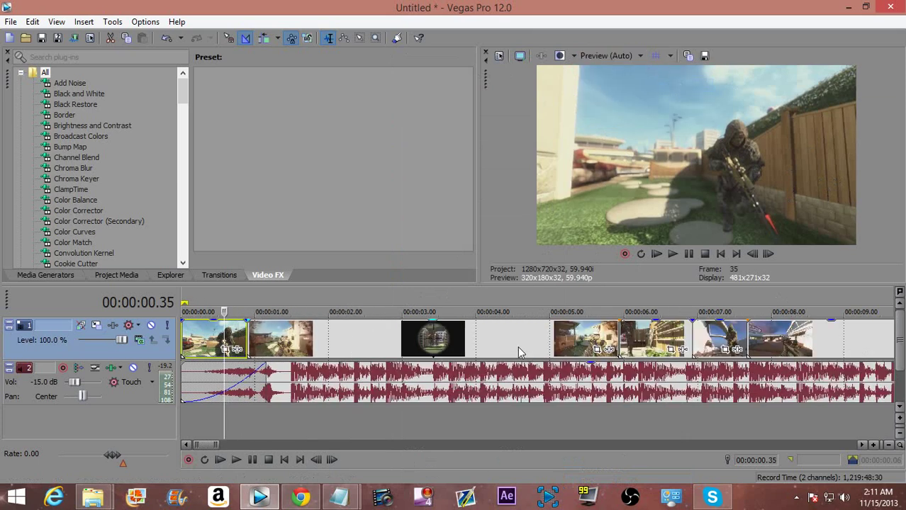
click(372, 330)
click(485, 335)
click(636, 339)
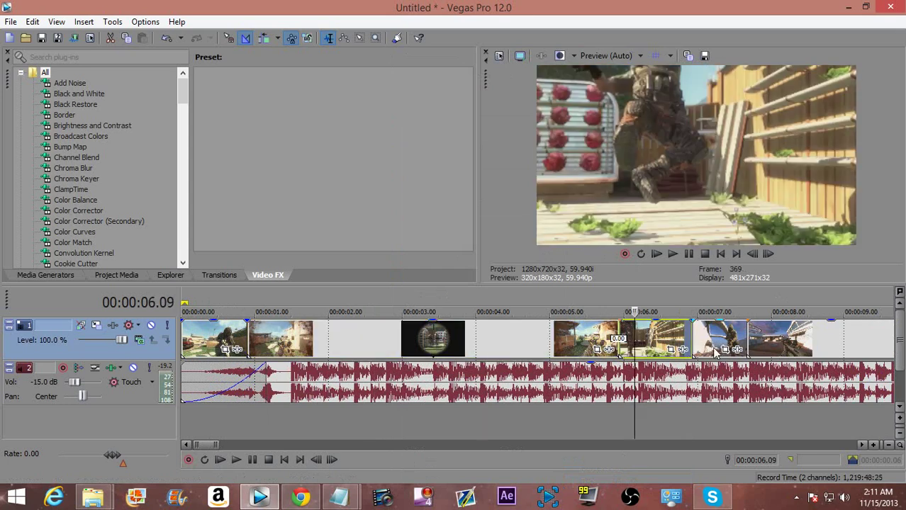
click(711, 339)
scroll(745, 336, down, 1)
click(602, 334)
scroll(616, 352, down, 1)
click(722, 335)
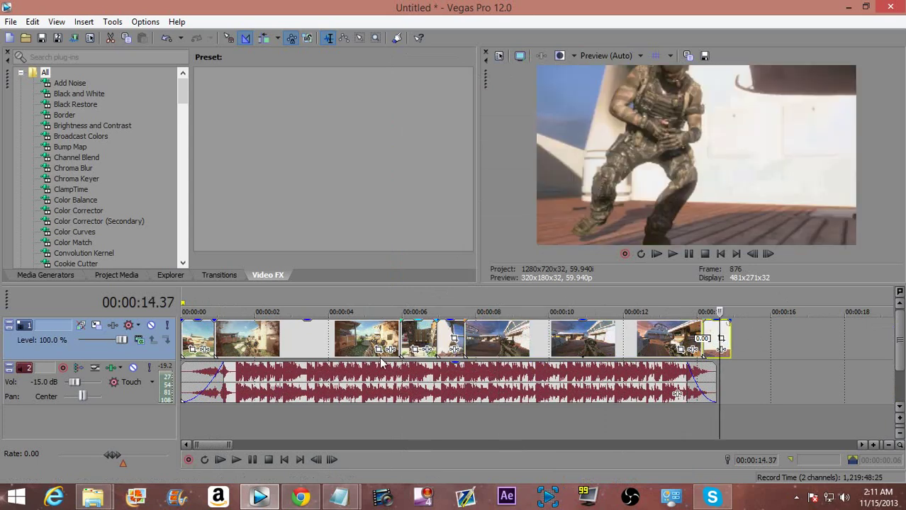
Step: Play the timeline from its start and add a numbered marker on each strong beat of the music
click(190, 347)
scroll(212, 364, up, 2)
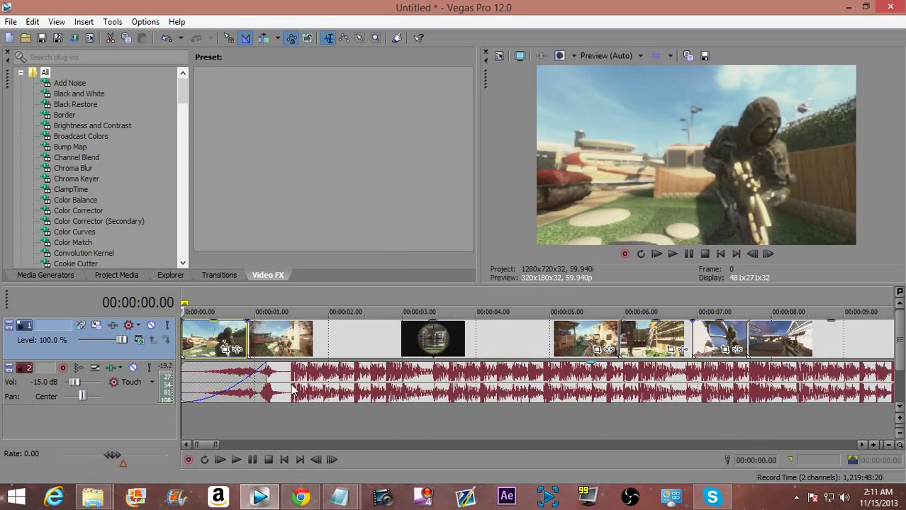
mouse_move(283, 336)
mouse_down()
mouse_move(317, 338)
mouse_move(283, 336)
mouse_up()
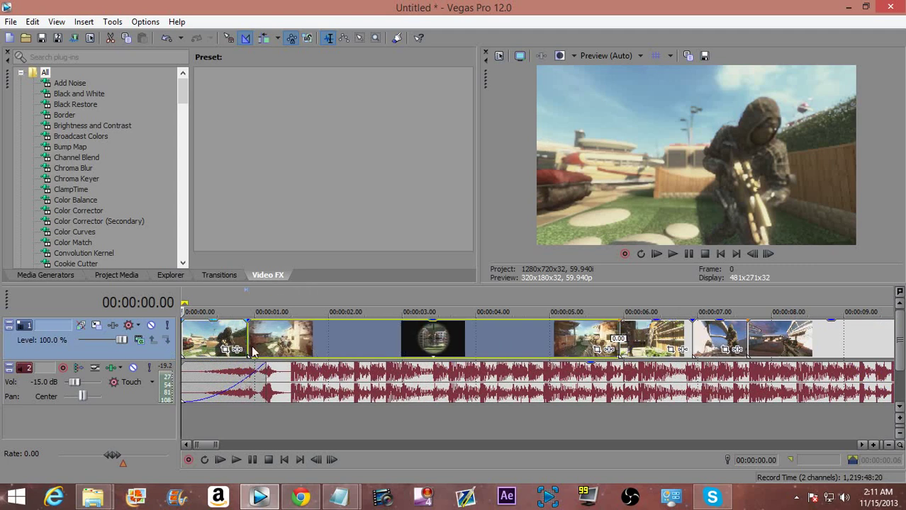
key(space)
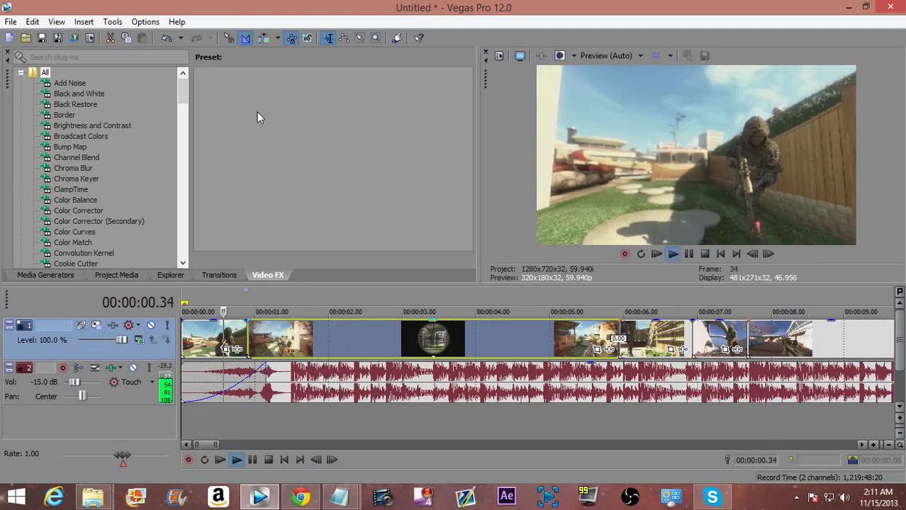
key(m)
key(m)
key(m)
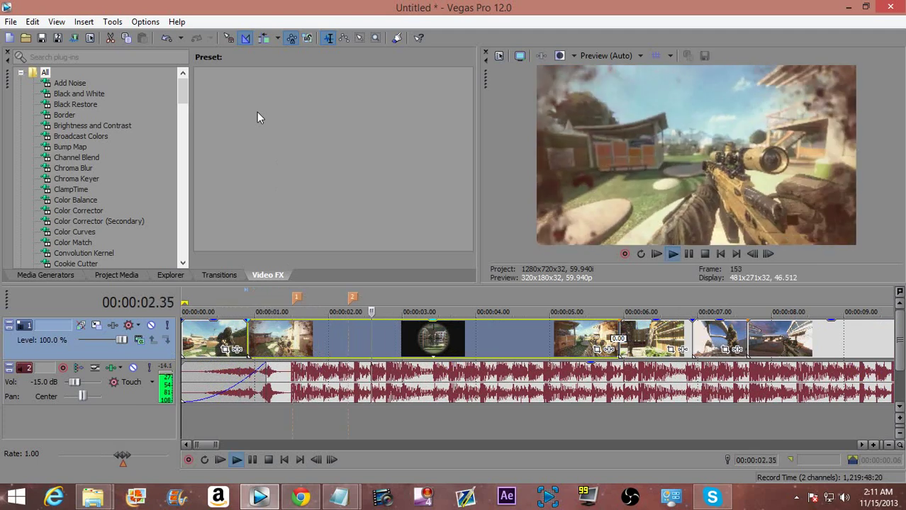
key(m)
key(m)
key(m)
key(m)
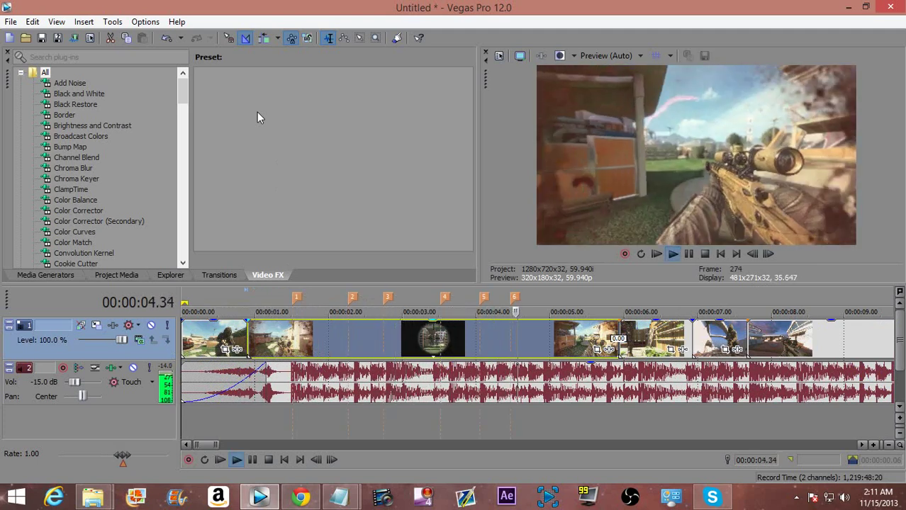
key(m)
key(m)
key(m)
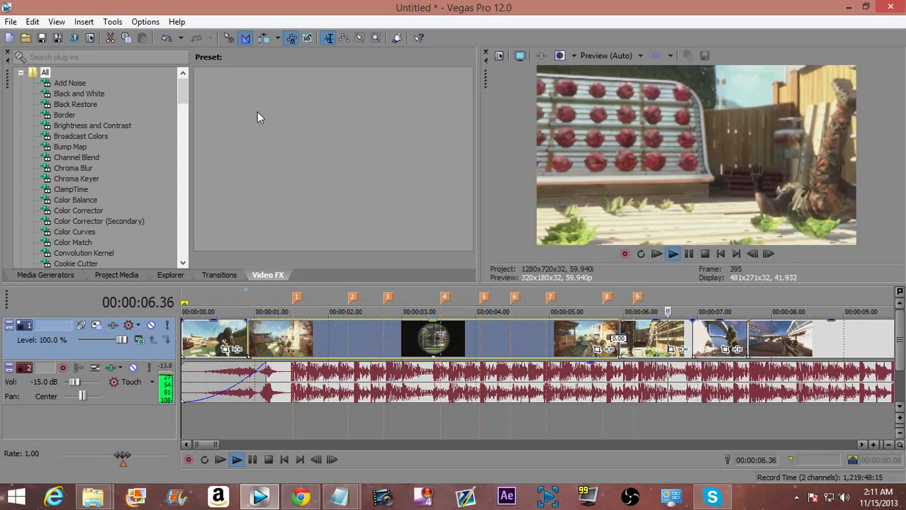
key(m)
key(m)
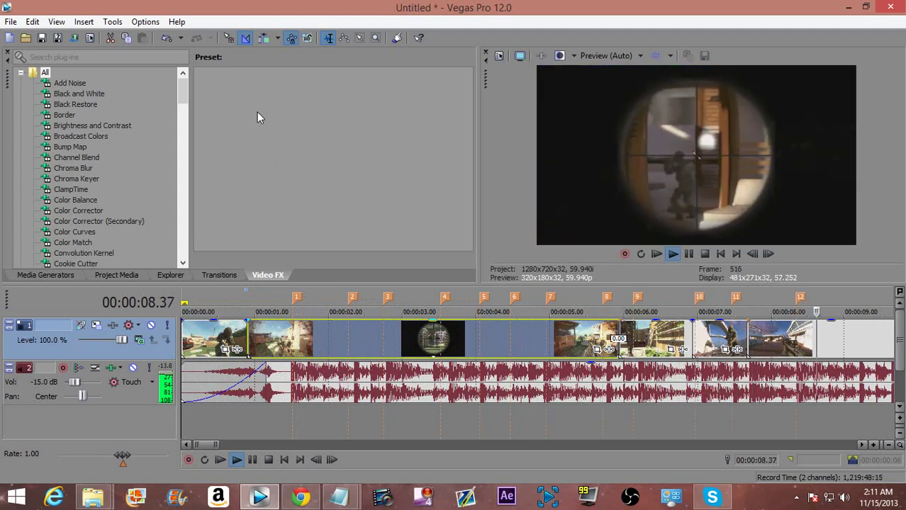
key(m)
key(m)
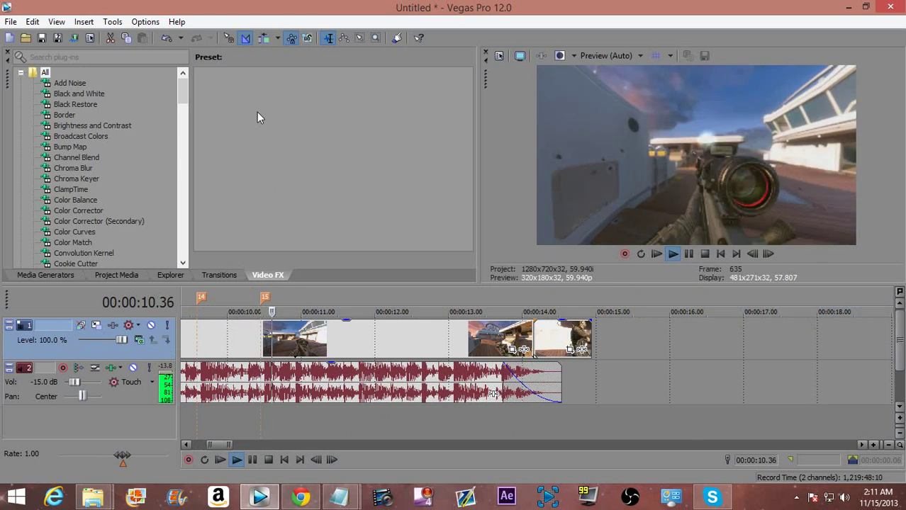
key(m)
key(m)
key(m)
key(m)
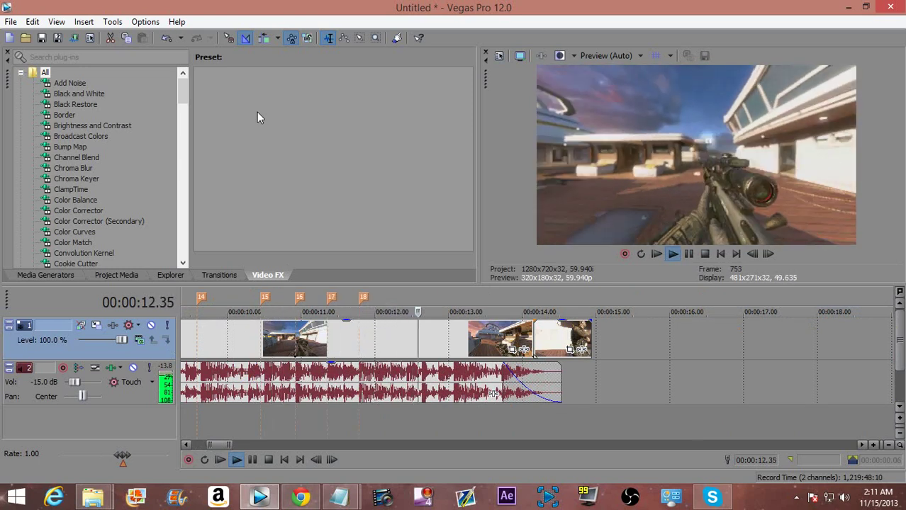
key(m)
key(m)
key(space)
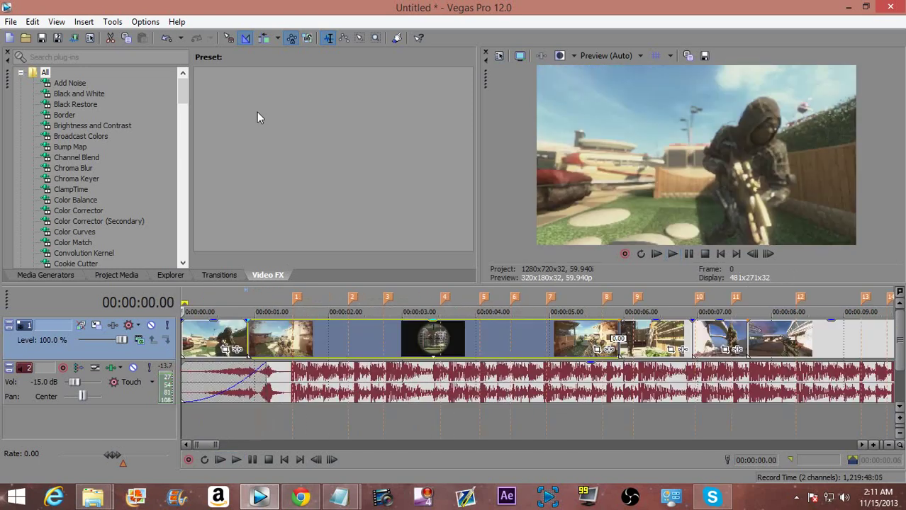
Step: Play the music from just before marker 1 and from marker 5 to check the markers against the beats
click(285, 370)
key(space)
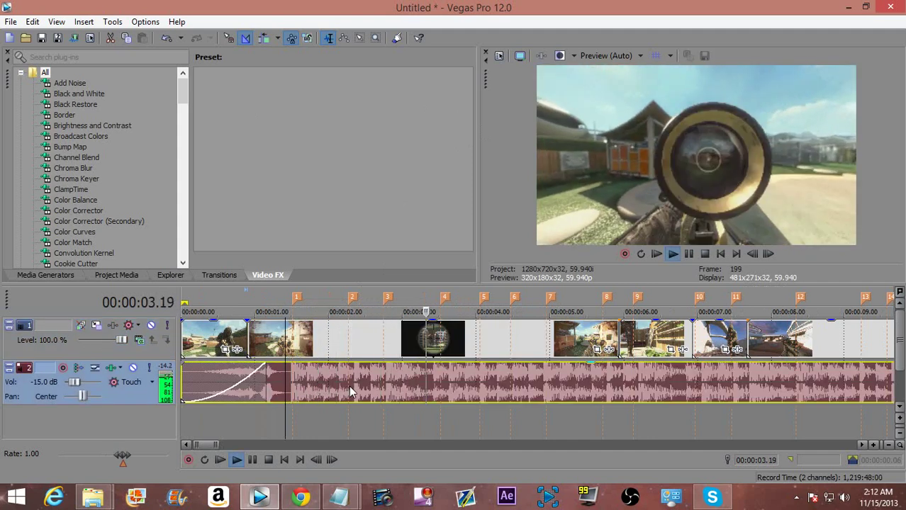
key(space)
click(478, 377)
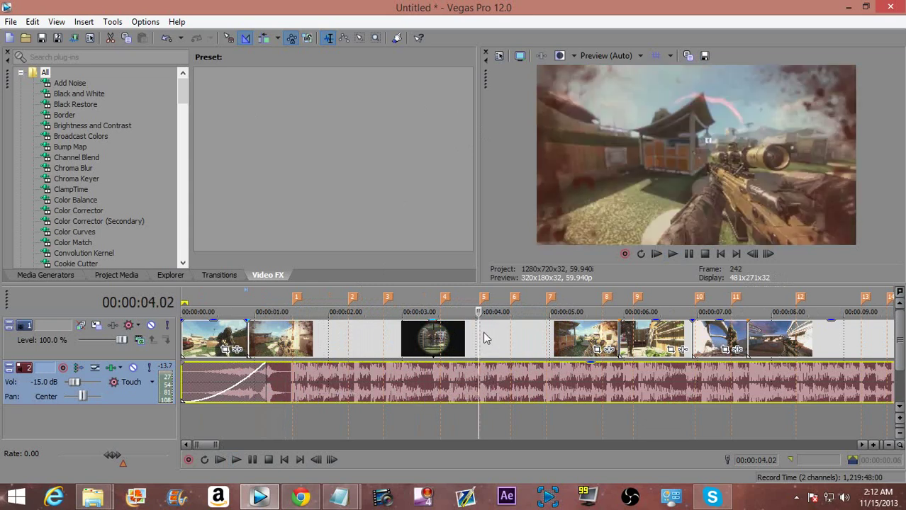
key(space)
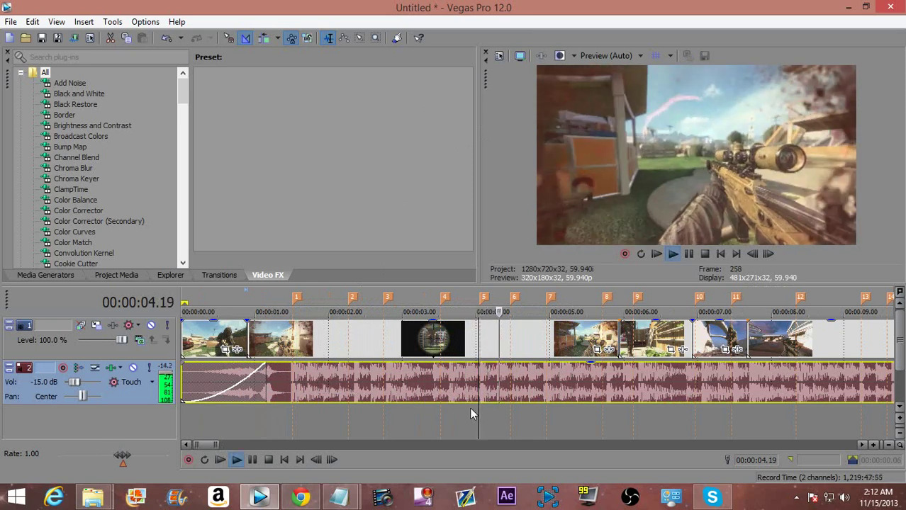
key(space)
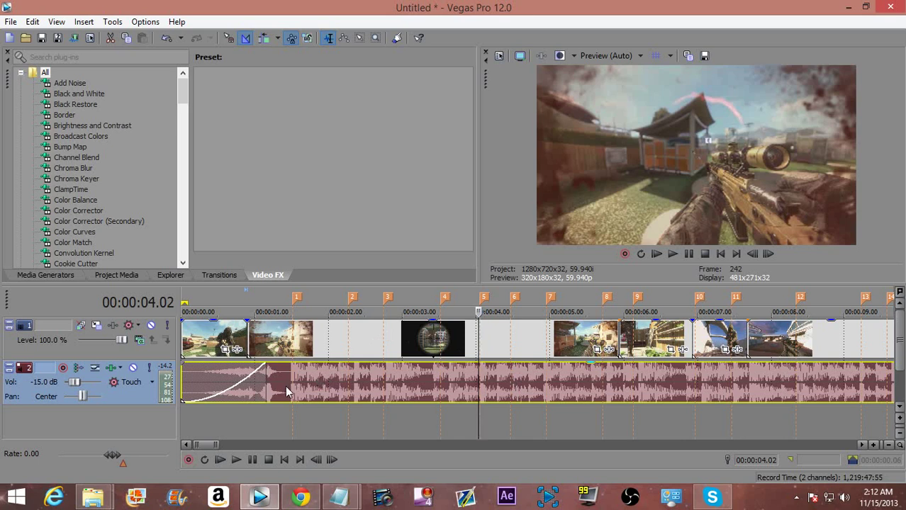
Step: Move the second video event so it starts at marker 1, at 00:00:01.30, and play the gap before it
click(262, 375)
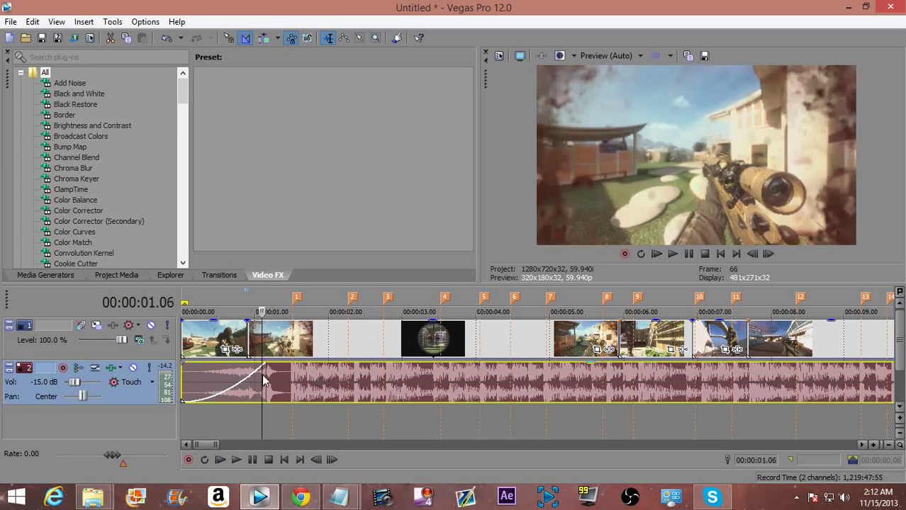
click(296, 342)
key(space)
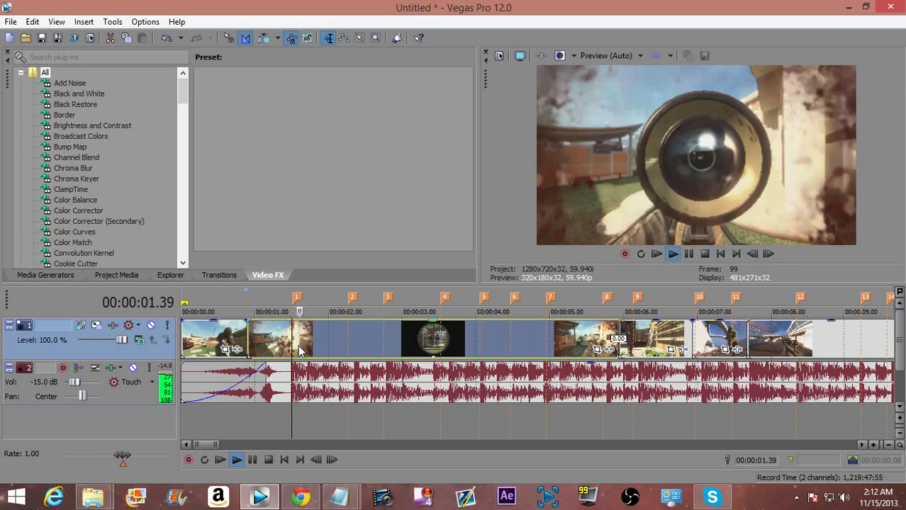
key(space)
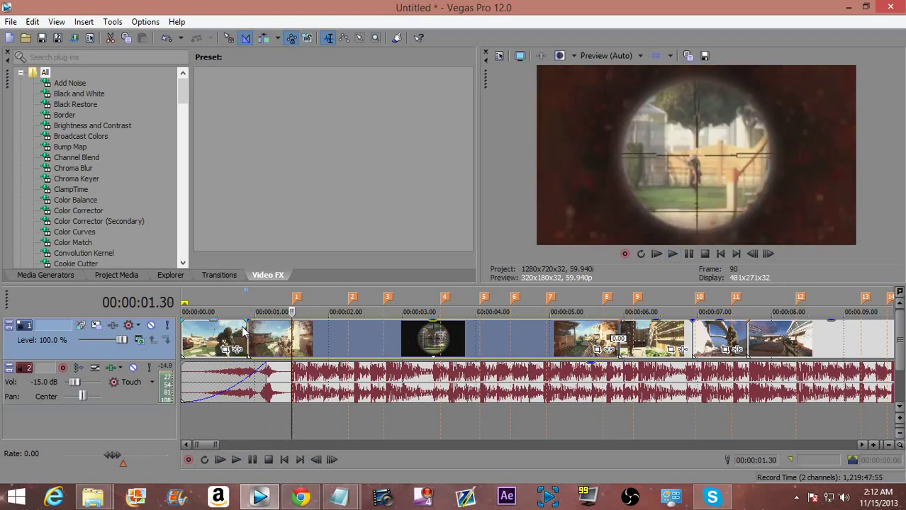
drag(276, 341, 321, 345)
scroll(377, 327, up, 3)
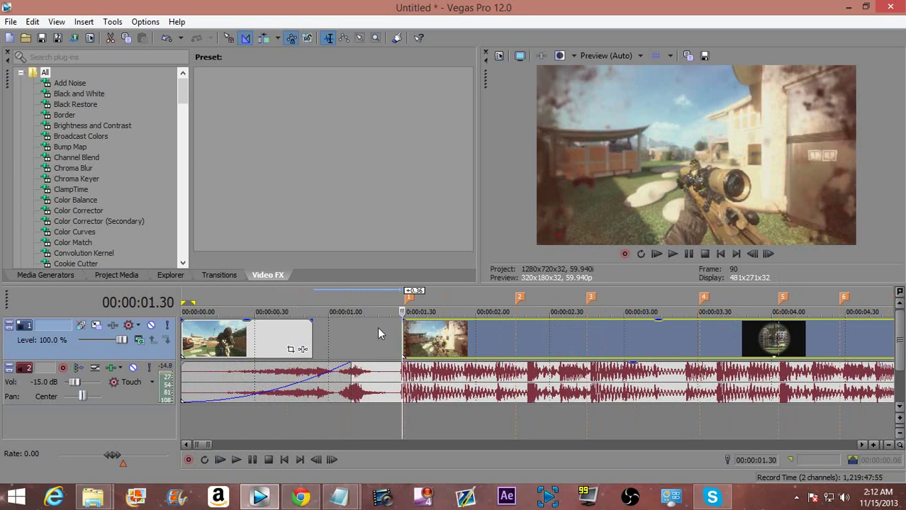
click(378, 327)
key(space)
key(space)
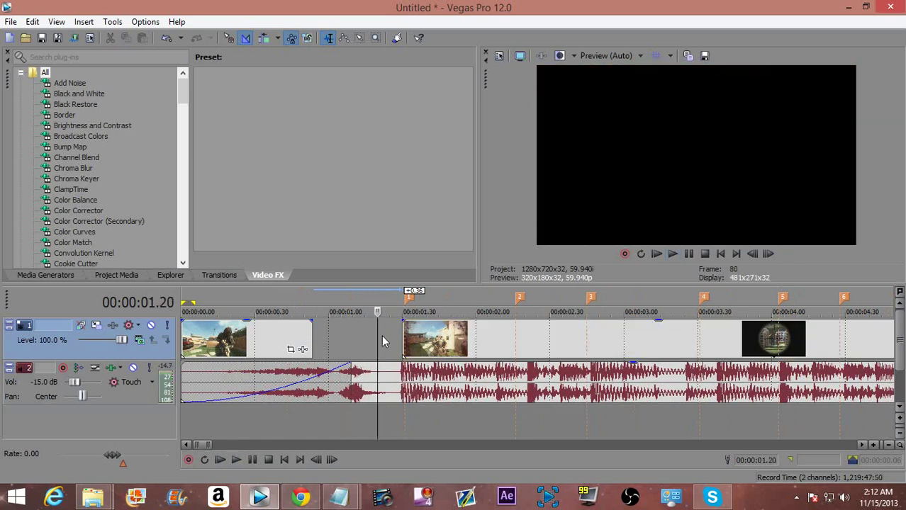
Step: Time-stretch the end of the first video event to meet the second event at 00:00:01.30, and inspect the join
click(260, 345)
key(Home)
key(space)
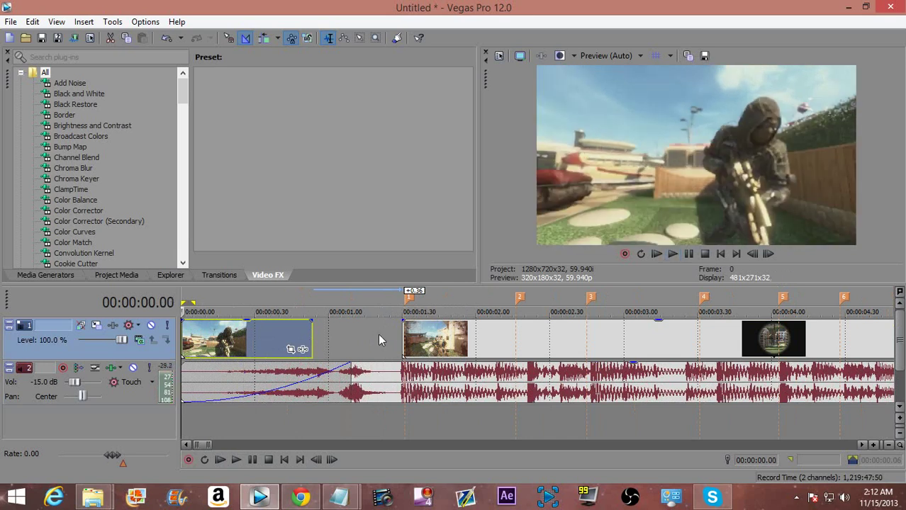
key(space)
drag(313, 343, 395, 347)
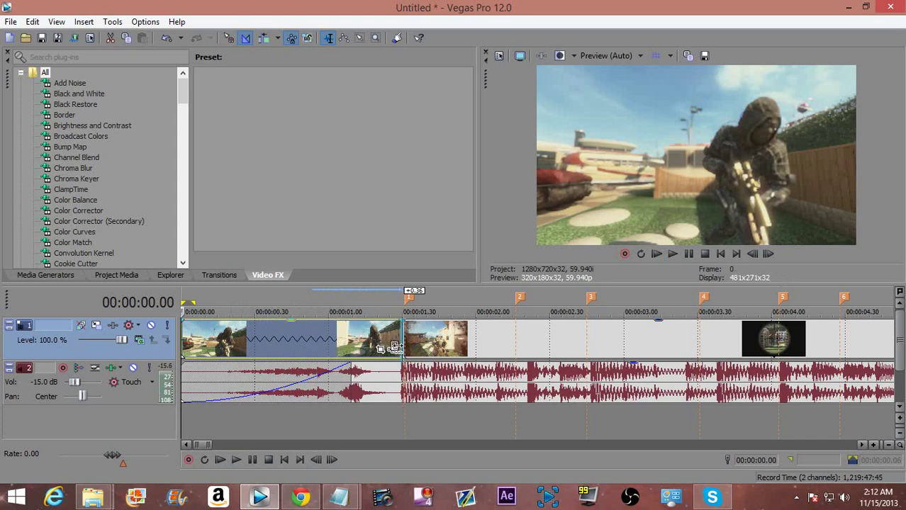
scroll(430, 337, up, 1)
click(474, 341)
scroll(485, 355, up, 5)
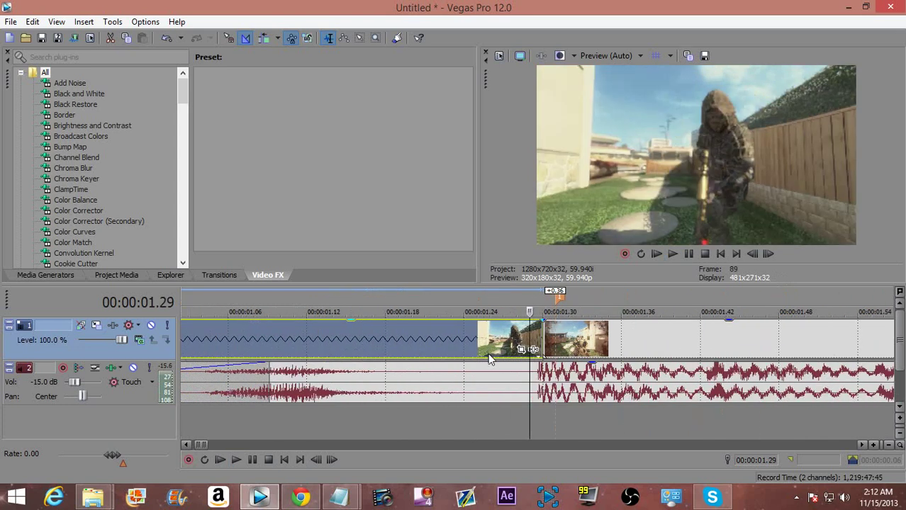
scroll(535, 345, down, 5)
Step: Insert a velocity envelope on the first video event and set a point near 00:00:00.18 to 50% Forward Velocity
click(253, 345)
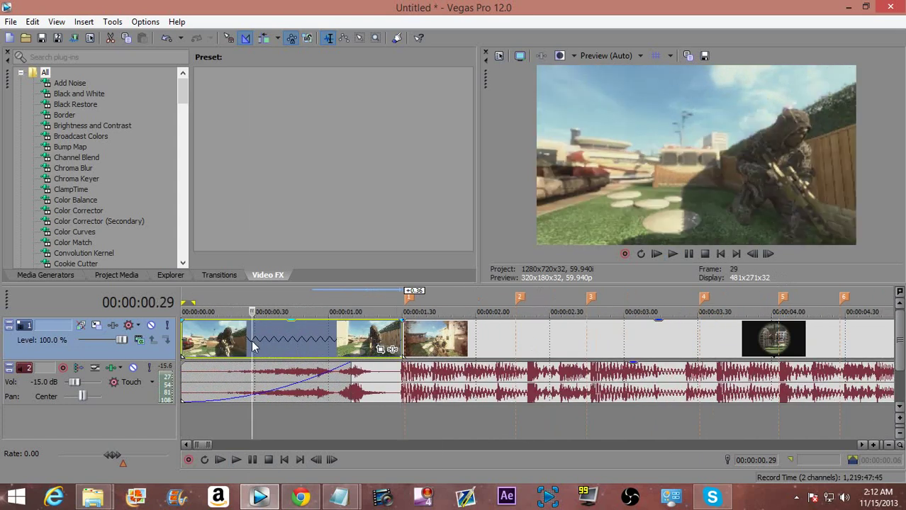
right_click(253, 345)
mouse_move(354, 362)
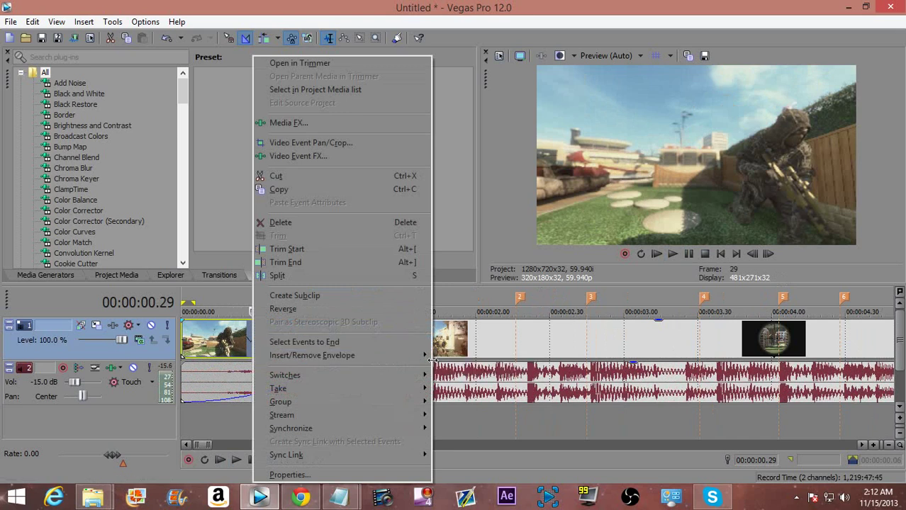
click(461, 355)
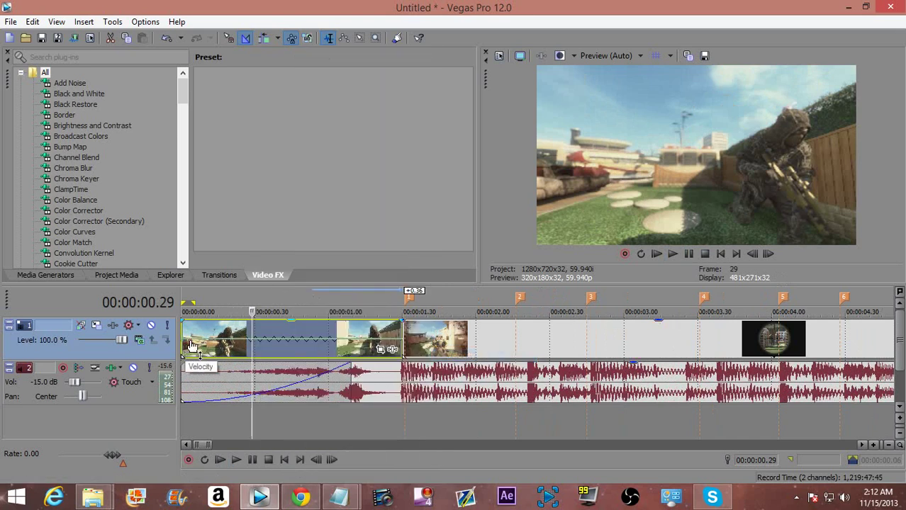
drag(220, 346, 216, 330)
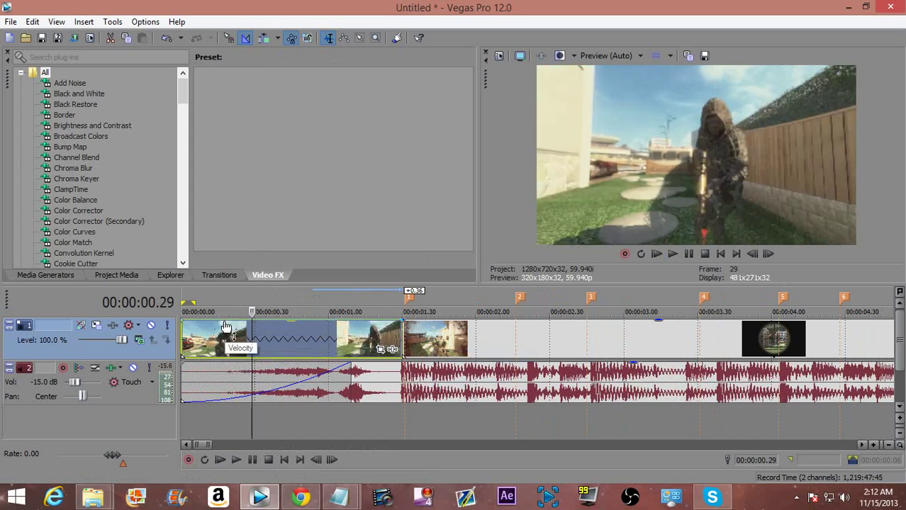
right_click(226, 327)
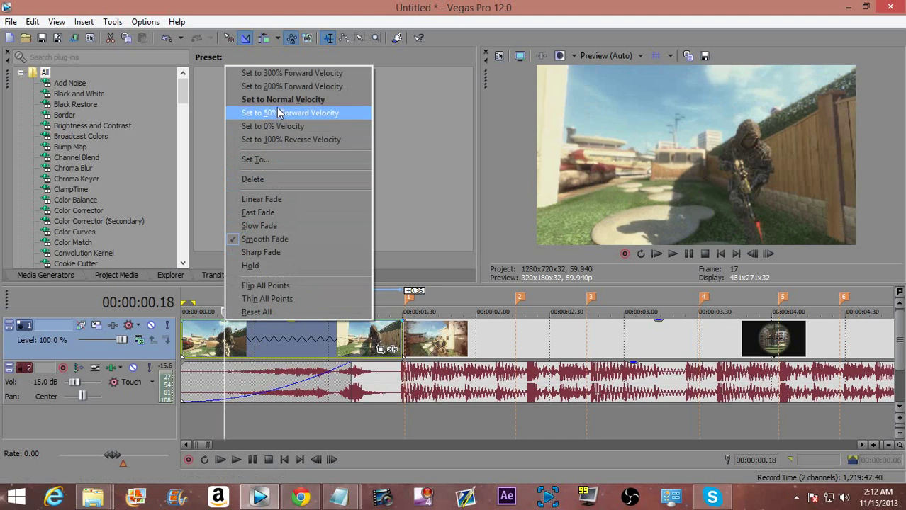
click(278, 113)
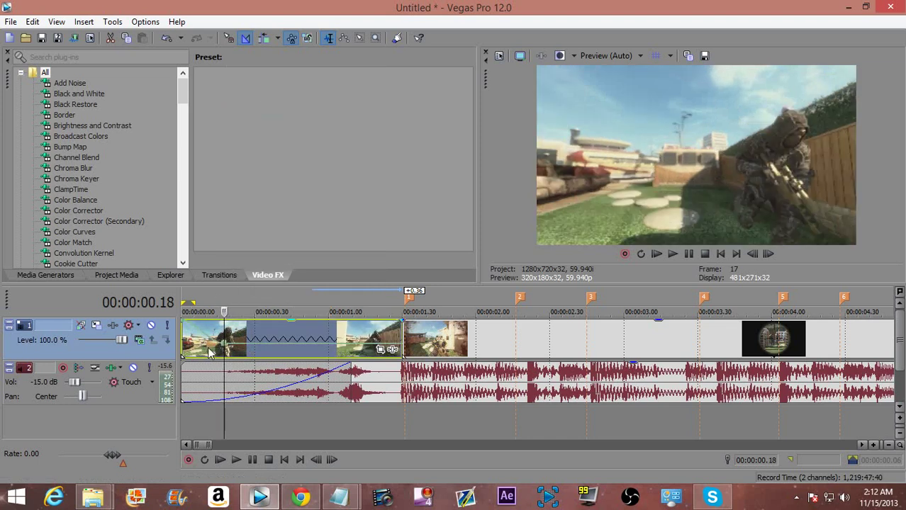
Step: Add a velocity point near 00:00:01.10, raise the envelope's end point to the event's upper edge, and play the event
click(354, 349)
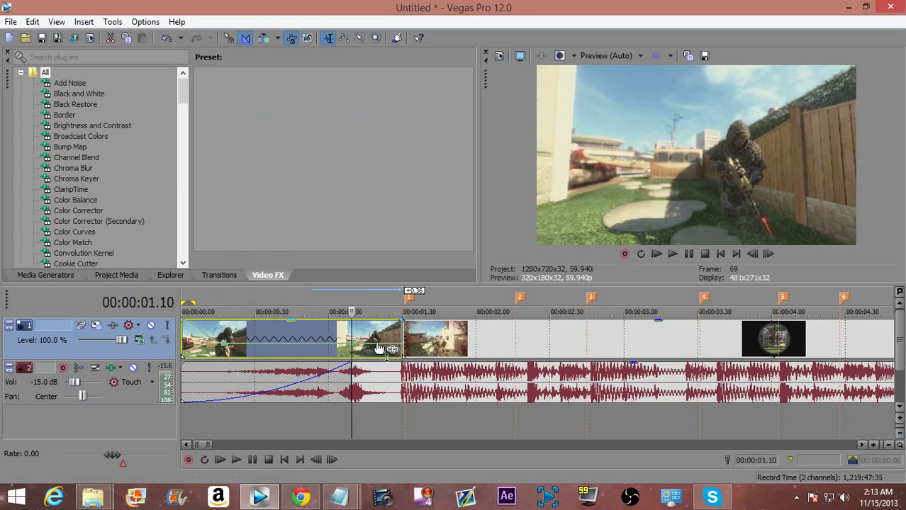
drag(409, 349, 408, 282)
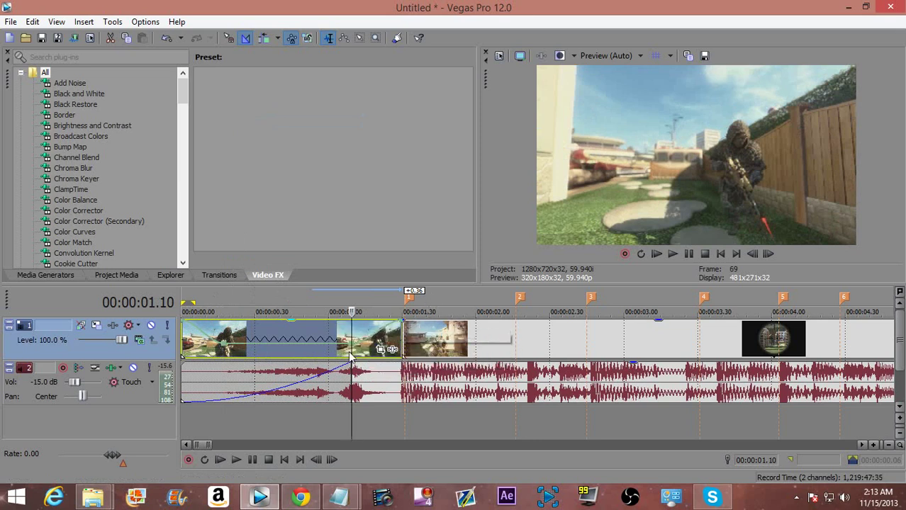
click(189, 338)
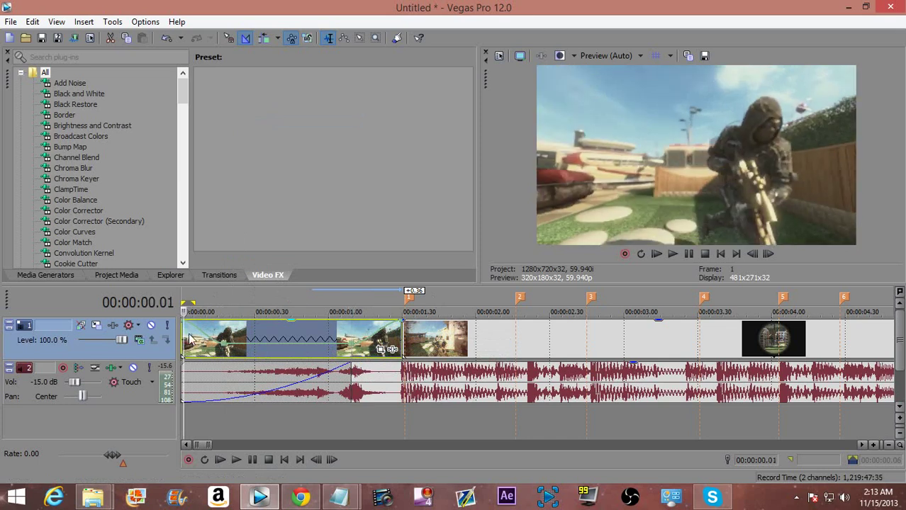
key(space)
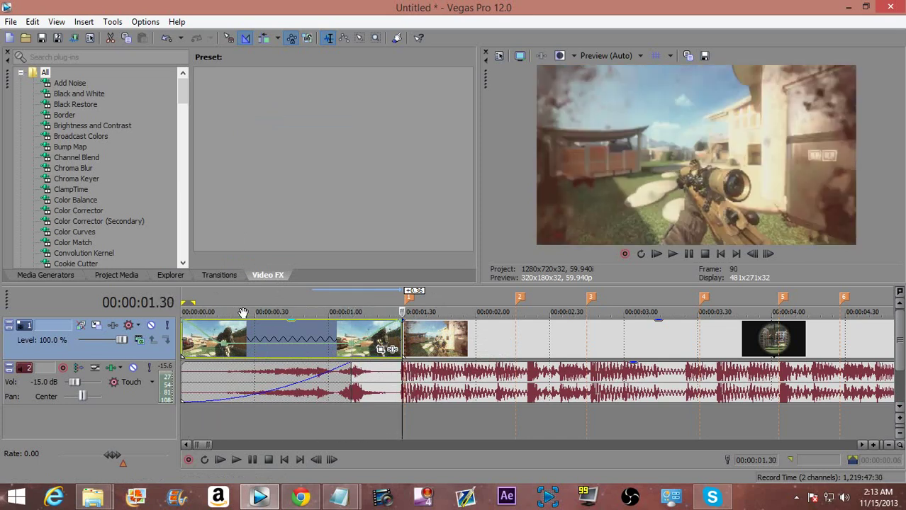
Step: Change the first event's velocity segments before the 00:00:00.18 point and after the 00:00:01.10 point to Fast Fade
right_click(204, 339)
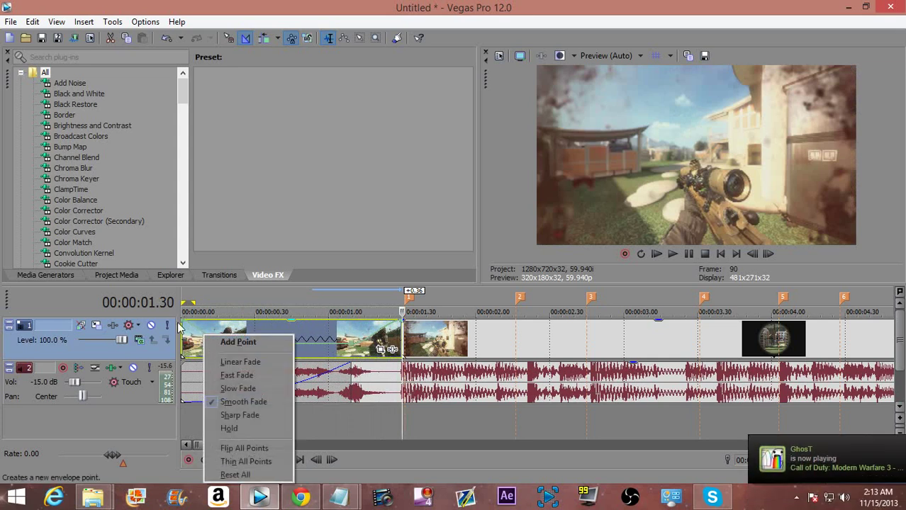
click(239, 376)
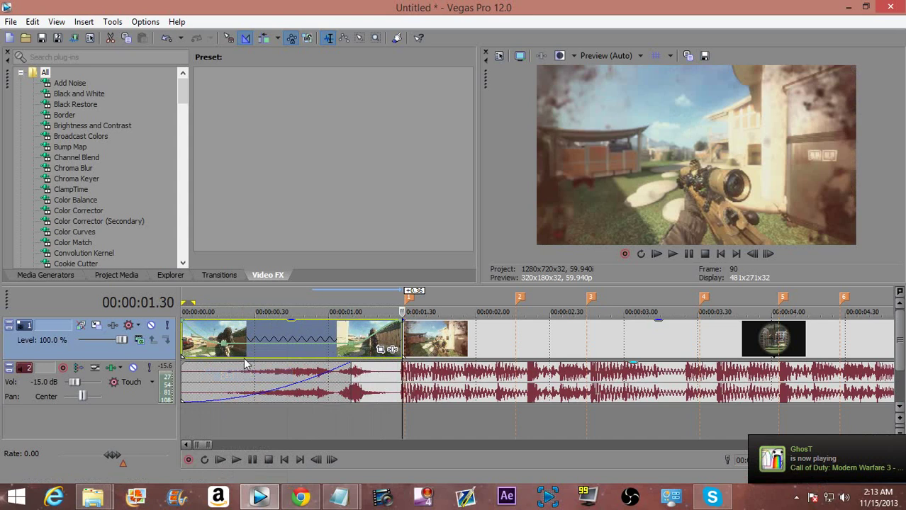
right_click(369, 339)
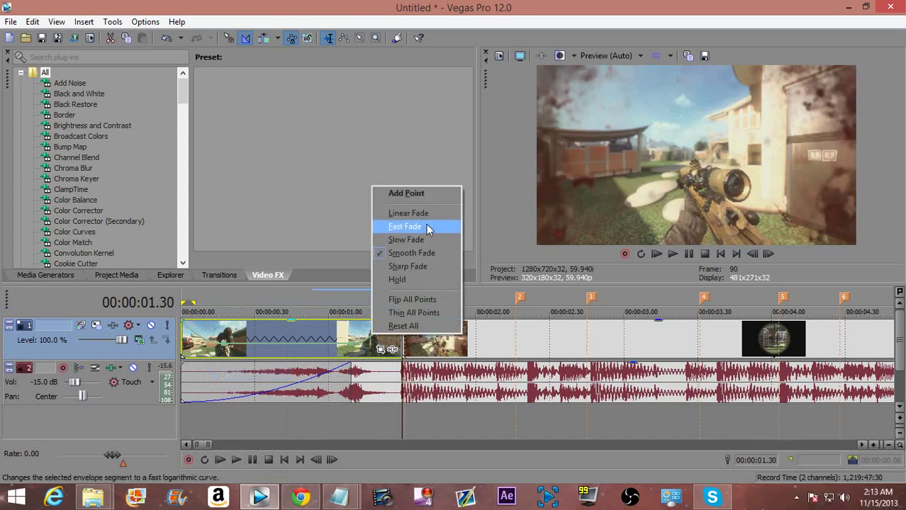
click(425, 225)
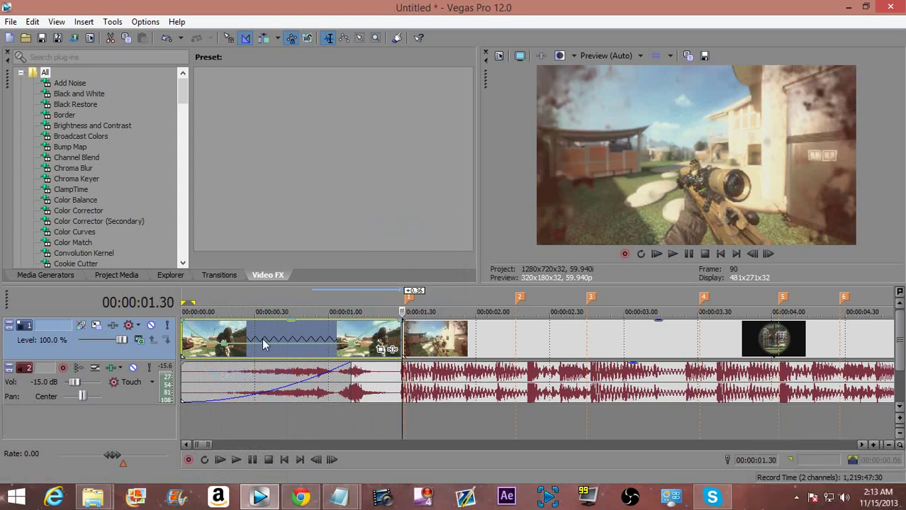
Step: Play the first video event from the project start through the join with the second event
click(183, 340)
key(space)
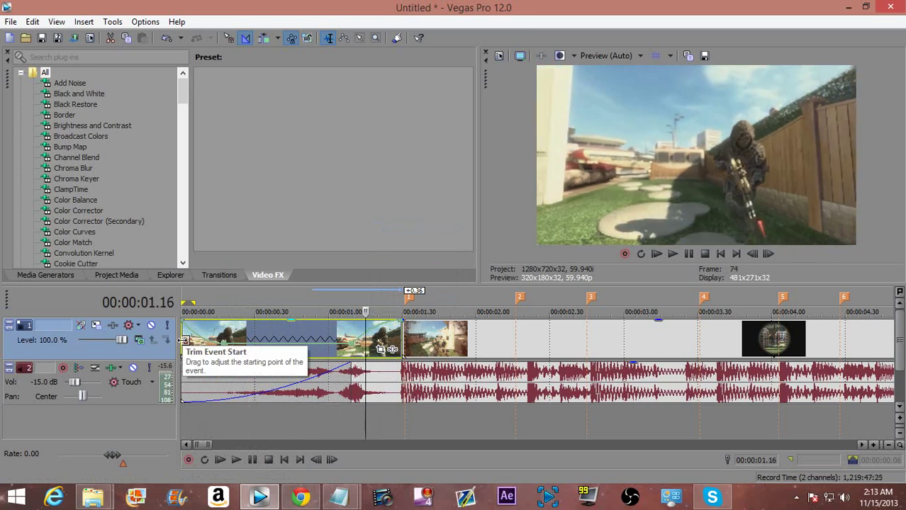
key(Left)
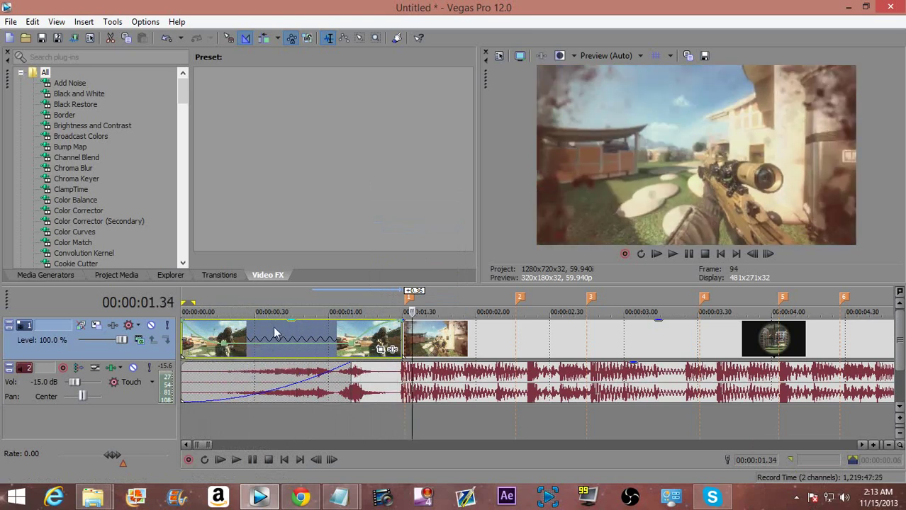
click(183, 339)
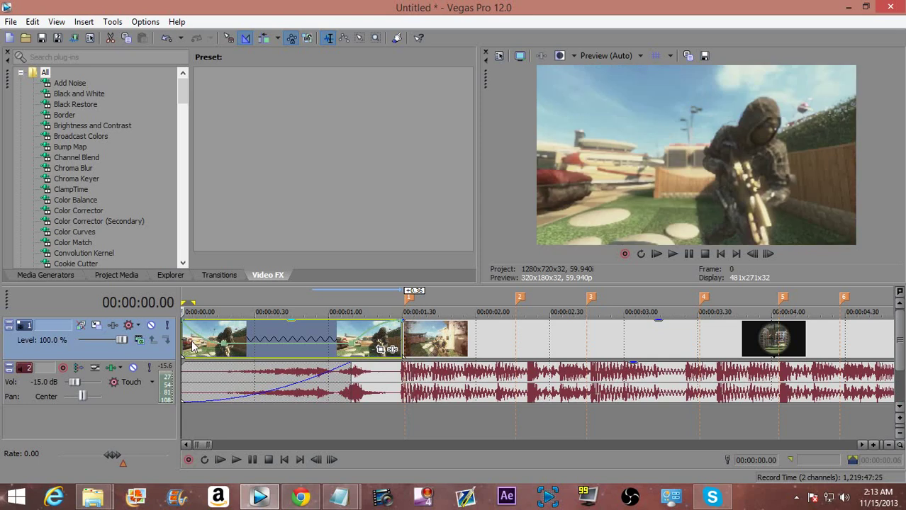
key(space)
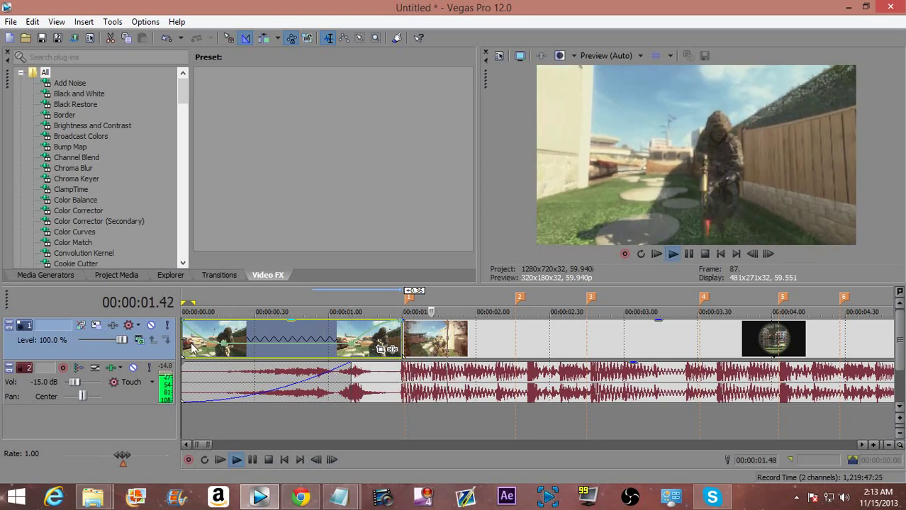
key(space)
key(space)
key(space)
Step: Set a loop region from 00:00:00.00 to 00:00:02.02 and play it across the join at marker 1
double_click(254, 335)
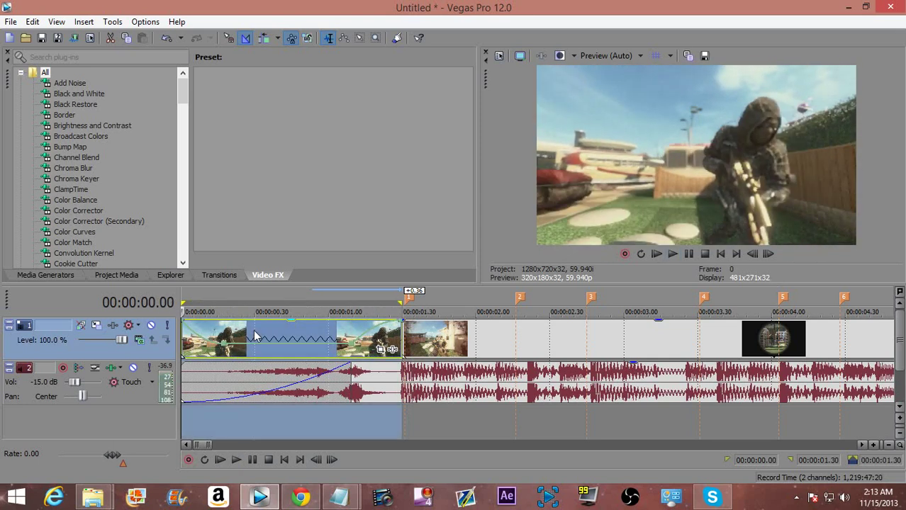
drag(403, 303, 480, 303)
key(space)
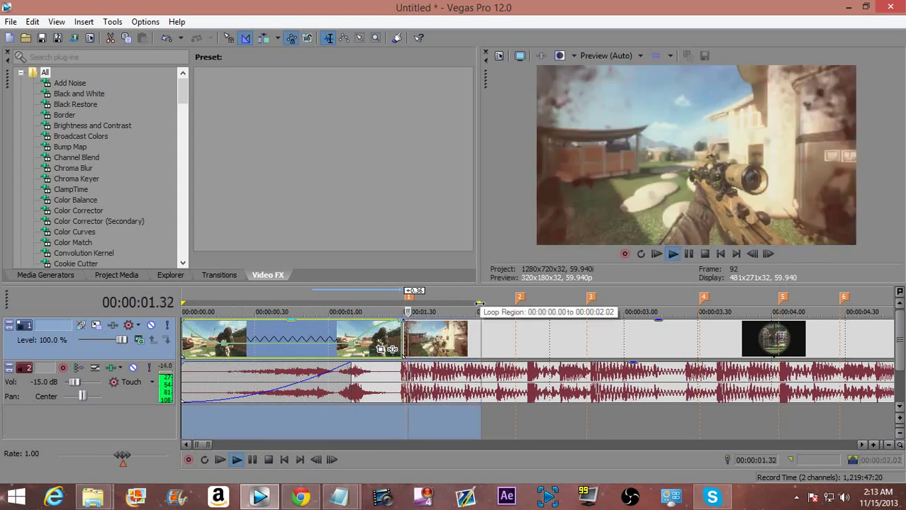
Step: Insert a velocity envelope on the second video event and play the event up to about marker 2
click(410, 336)
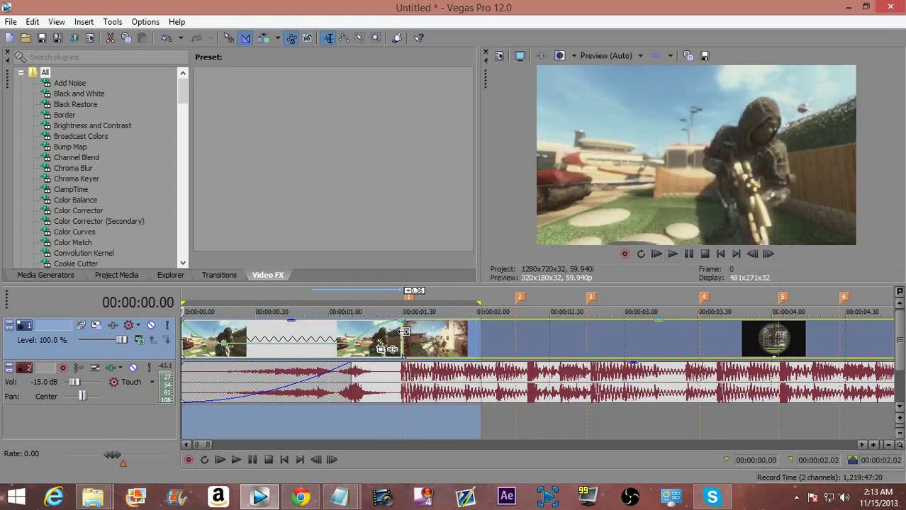
right_click(411, 336)
mouse_move(518, 355)
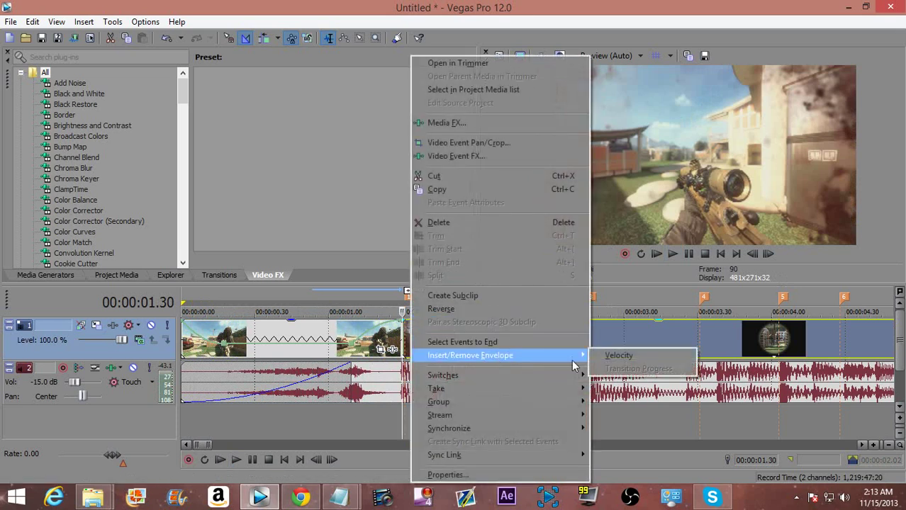
click(609, 354)
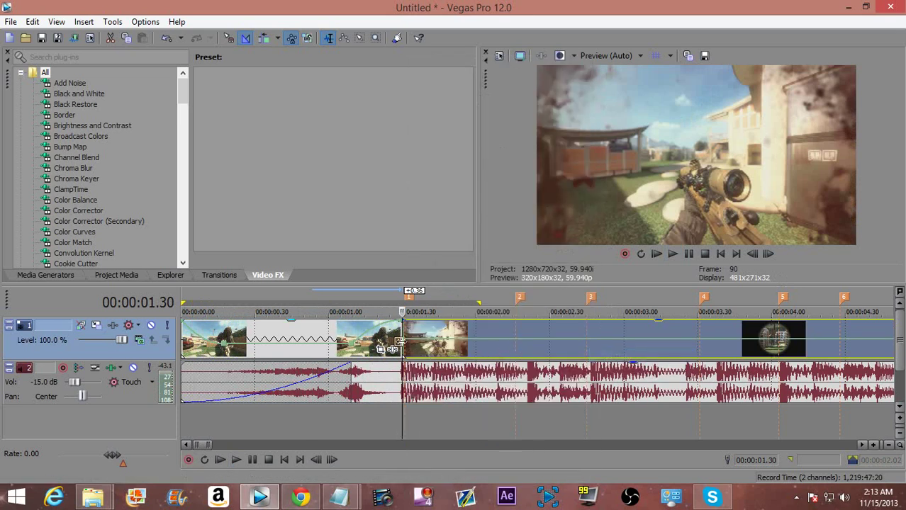
mouse_move(406, 345)
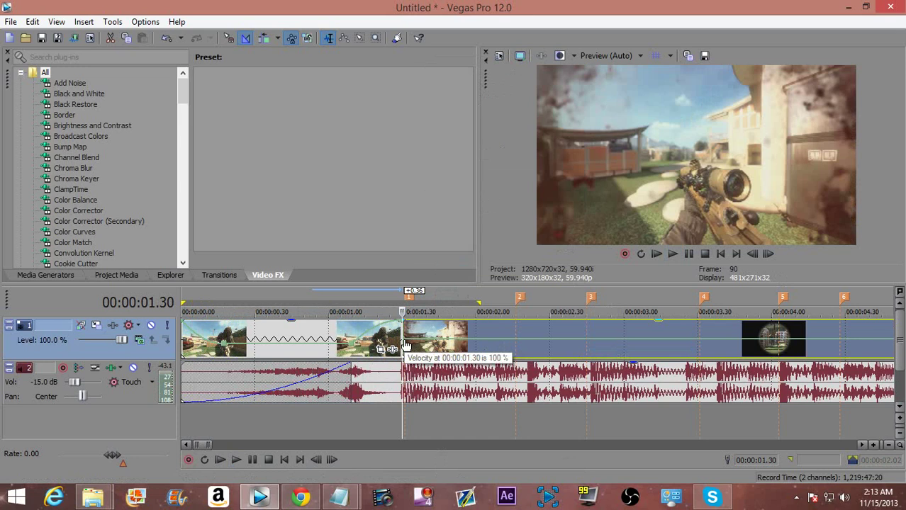
key(space)
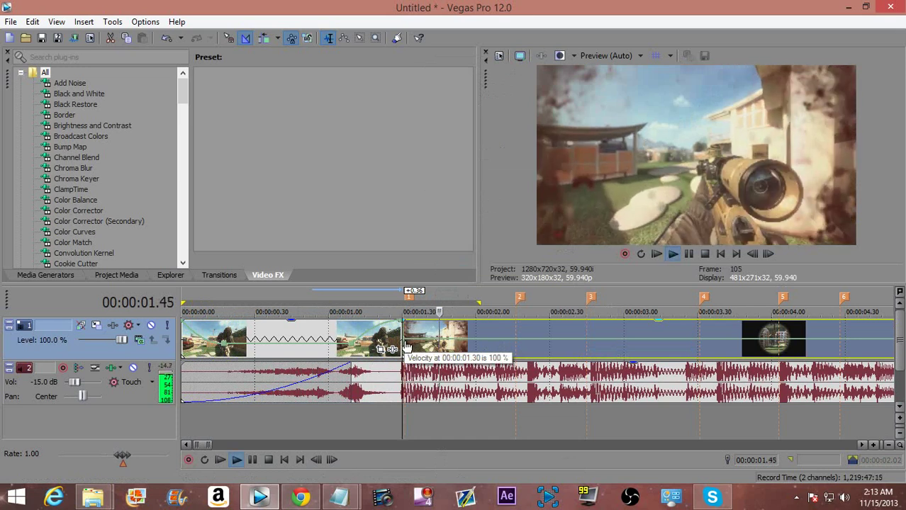
key(space)
click(512, 327)
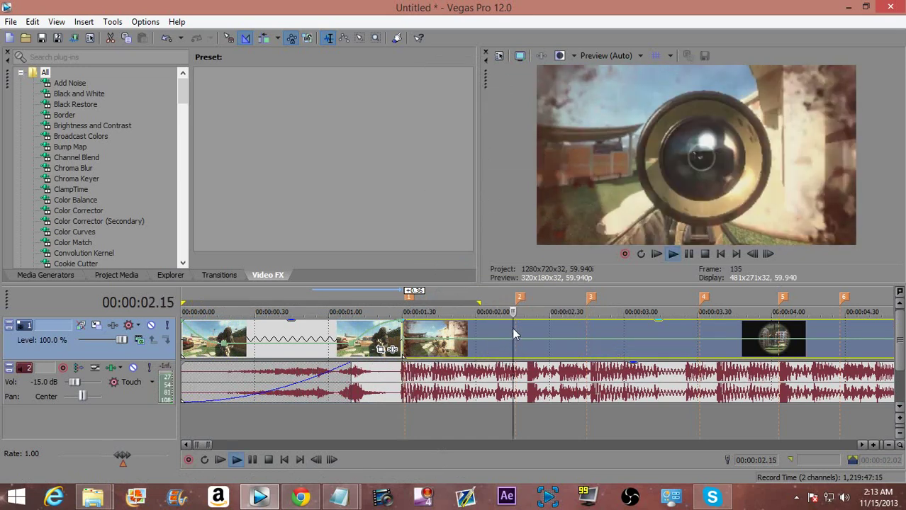
Step: Raise the second event's velocity start point to its upper edge and set a point near 00:00:01.45 to 50% Forward Velocity
drag(406, 340, 403, 309)
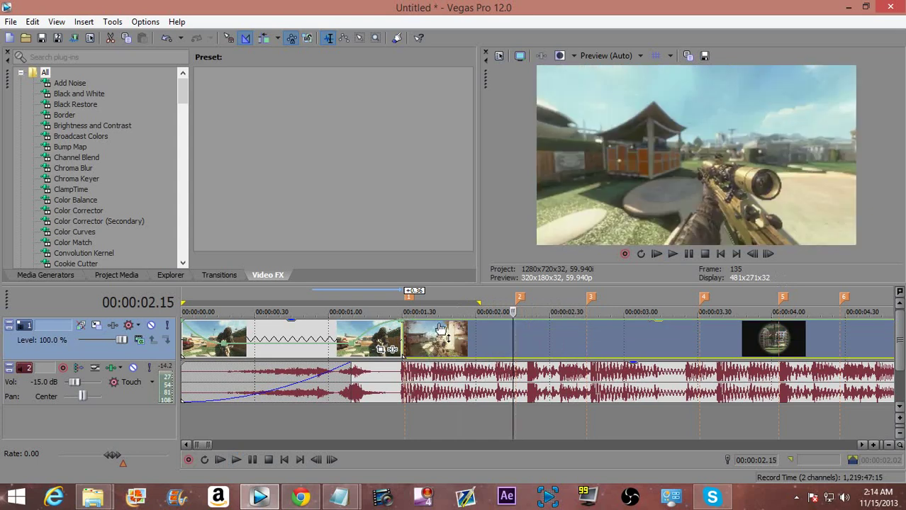
click(439, 330)
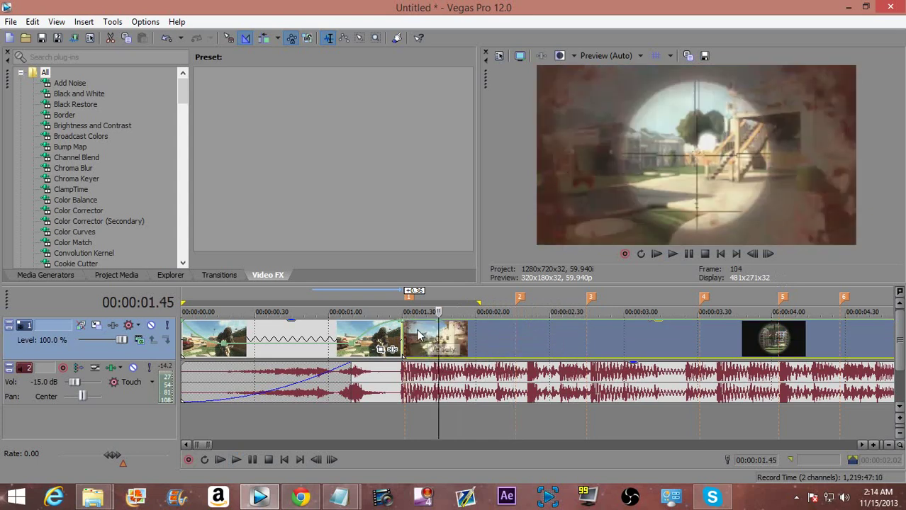
right_click(440, 328)
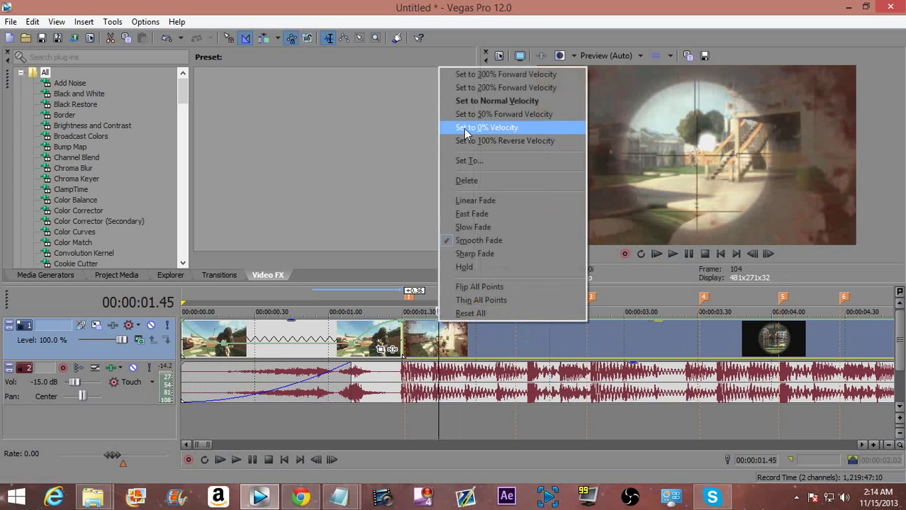
click(478, 134)
right_click(426, 339)
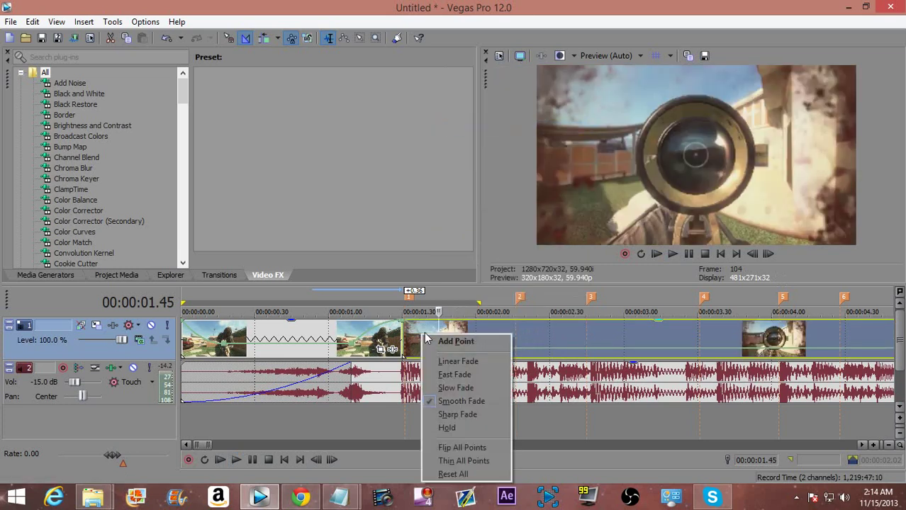
click(472, 301)
right_click(438, 352)
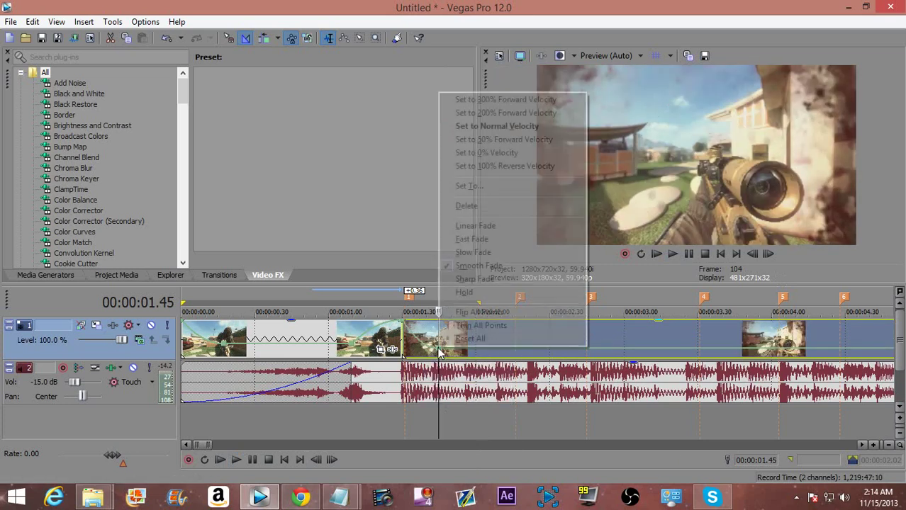
click(475, 153)
Step: Play the second event and step frame by frame around 00:00:02.21 to locate the shot and the music beat
key(space)
key(Right)
key(Right)
key(Right)
key(Right)
key(Right)
key(Right)
key(Right)
key(Right)
key(Right)
key(Right)
key(Right)
key(Right)
key(Right)
key(Right)
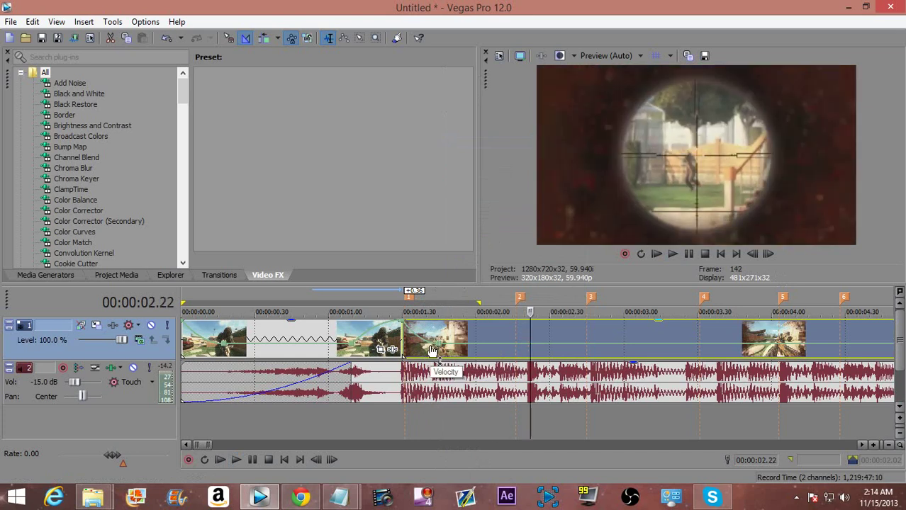
key(Left)
key(Left)
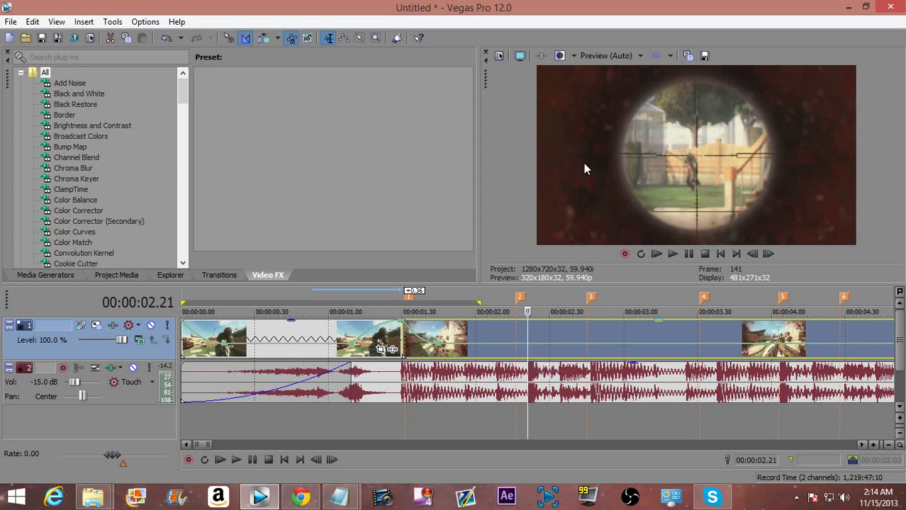
Step: Add a velocity point near 00:00:02.12 on the second event and move marker 2 to the beat at about 00:00:02.21
click(504, 348)
click(526, 333)
scroll(525, 340, up, 3)
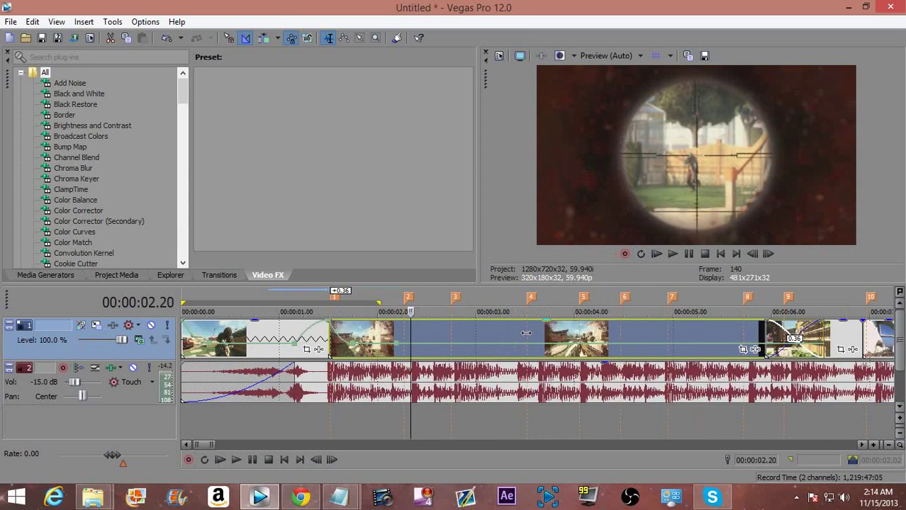
drag(510, 297, 534, 298)
Step: Add velocity points at marker 2, raise the envelope there to the event's upper edge, and play past the marker
drag(529, 348, 530, 331)
click(530, 334)
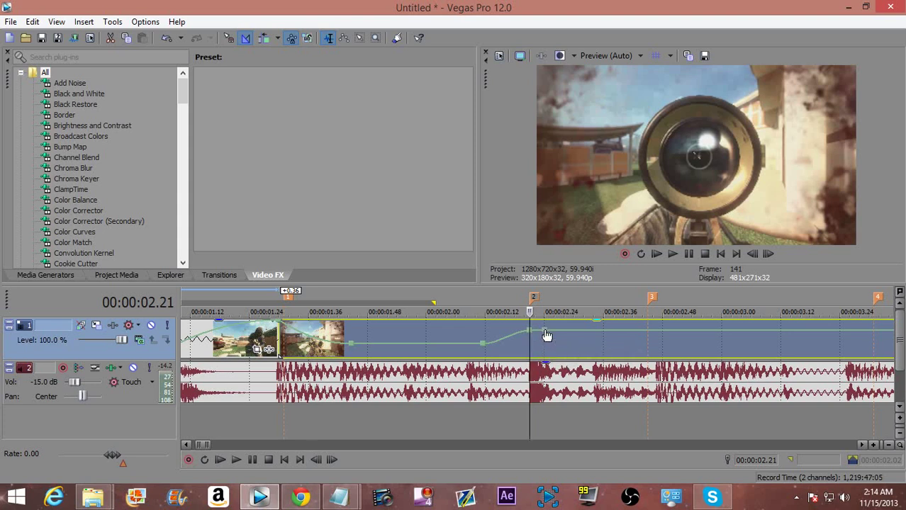
click(518, 351)
key(space)
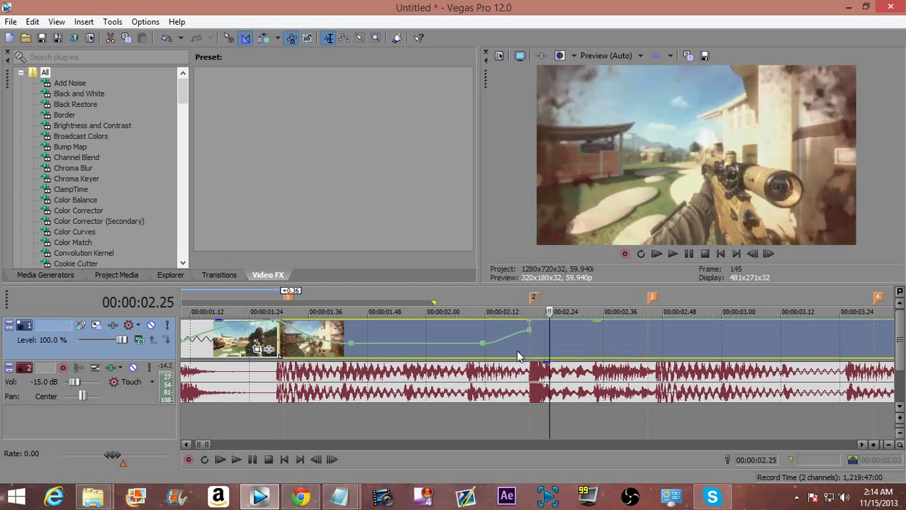
Step: Set a velocity point near 00:00:02.28 to 50% Forward Velocity and change the segment before it to Slow Fade
right_click(566, 327)
click(633, 114)
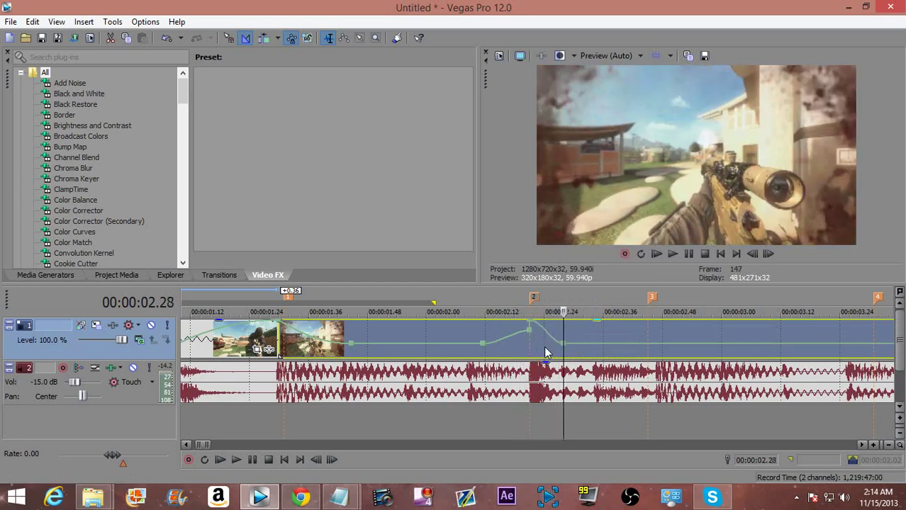
right_click(546, 333)
click(573, 374)
right_click(544, 335)
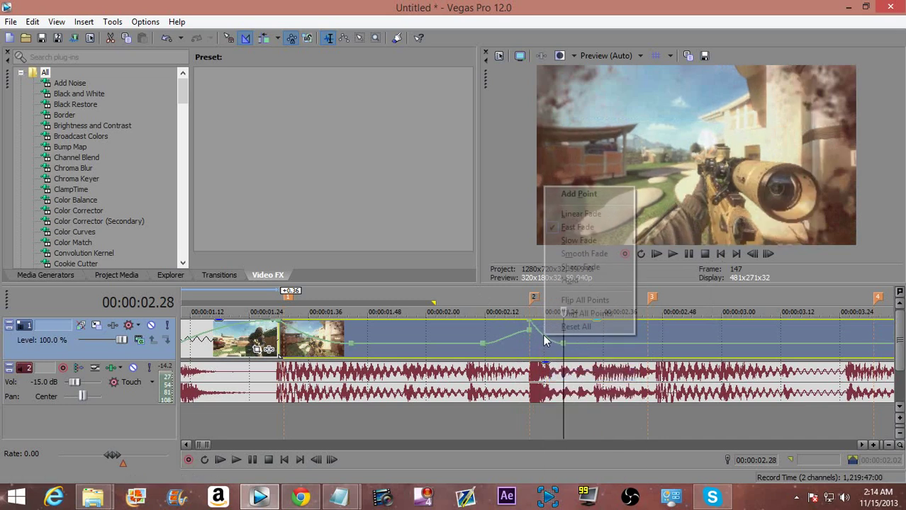
click(578, 240)
Step: Play the second event through marker 2 from about 00:00:02.12, and restart playback at the event's start
click(480, 333)
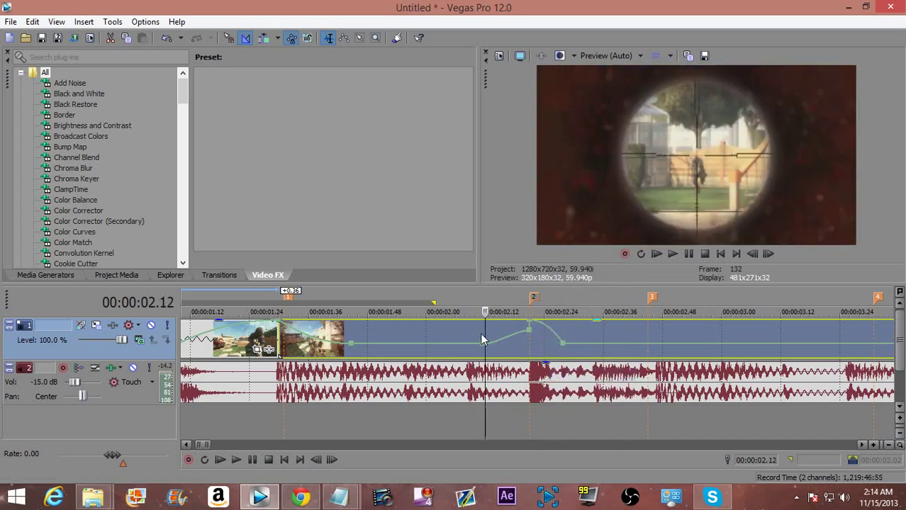
key(space)
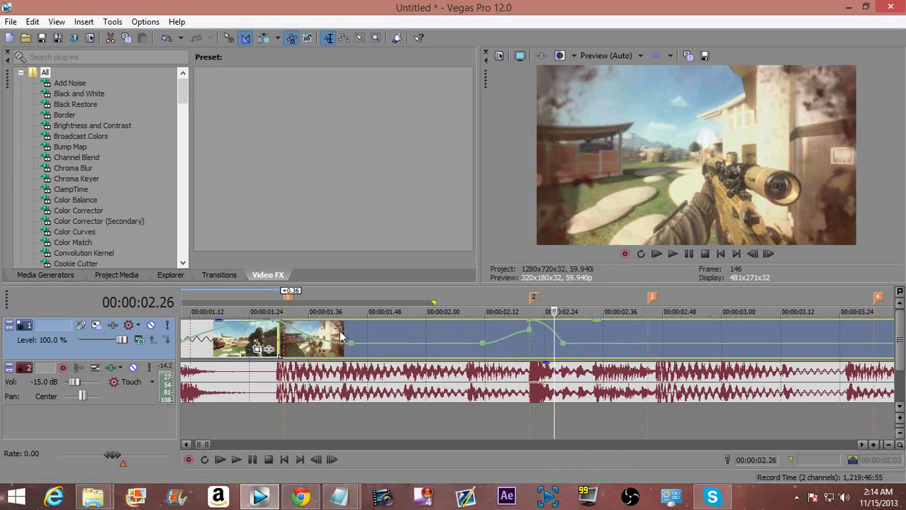
double_click(308, 352)
key(space)
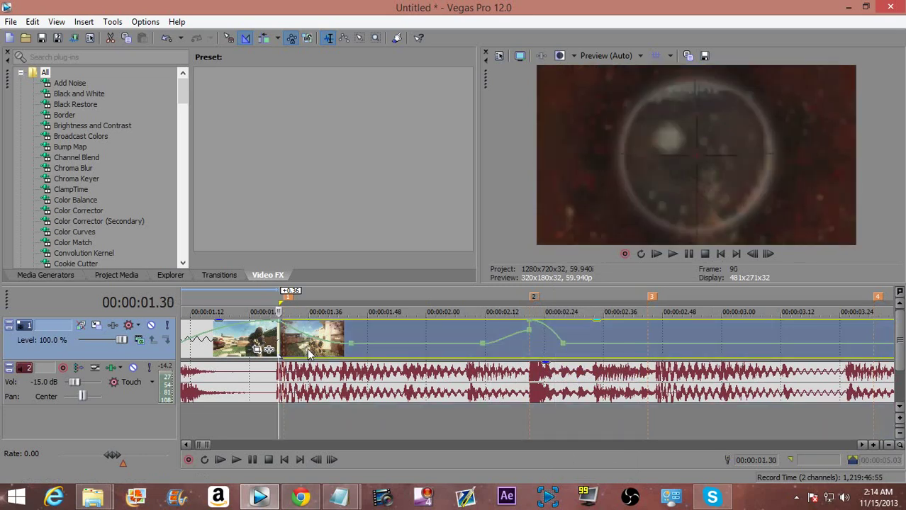
Step: Loop the second event from 00:00:01.30 to 00:00:03.12, play it, and extend the loop region's start back to 00:00:00.16
double_click(308, 355)
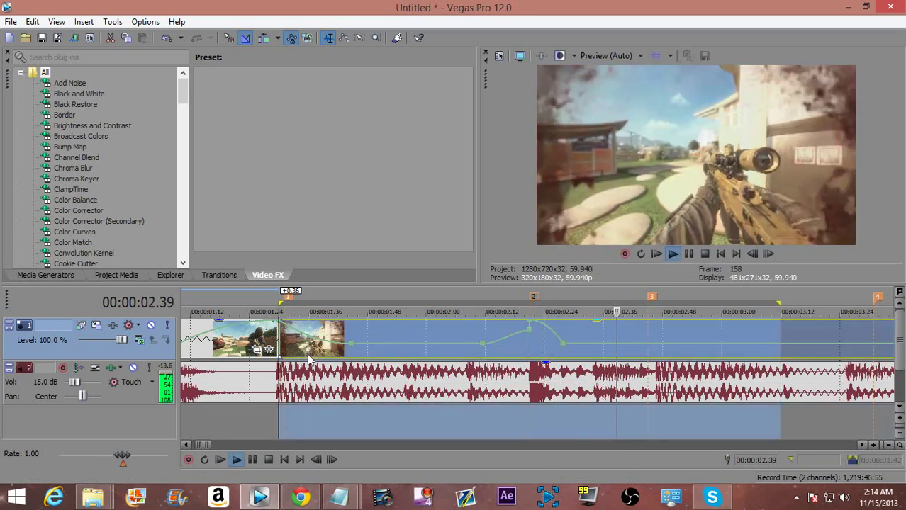
key(space)
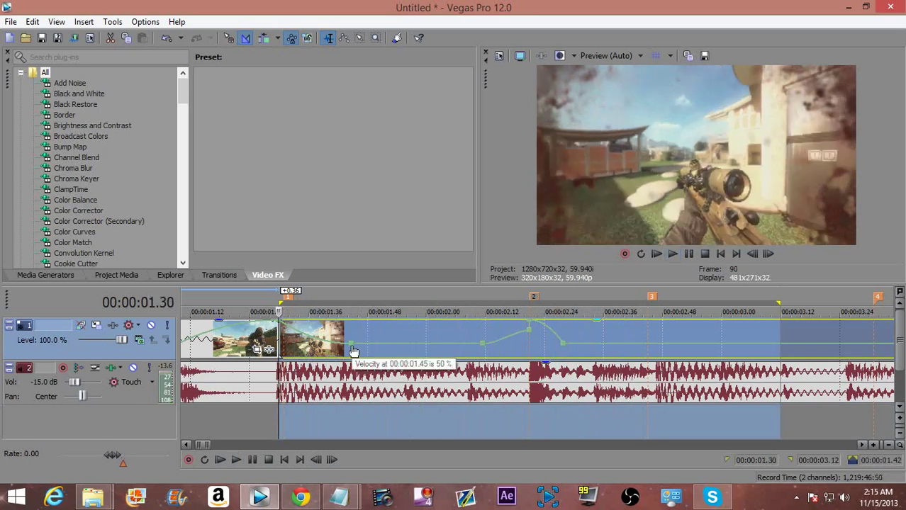
key(space)
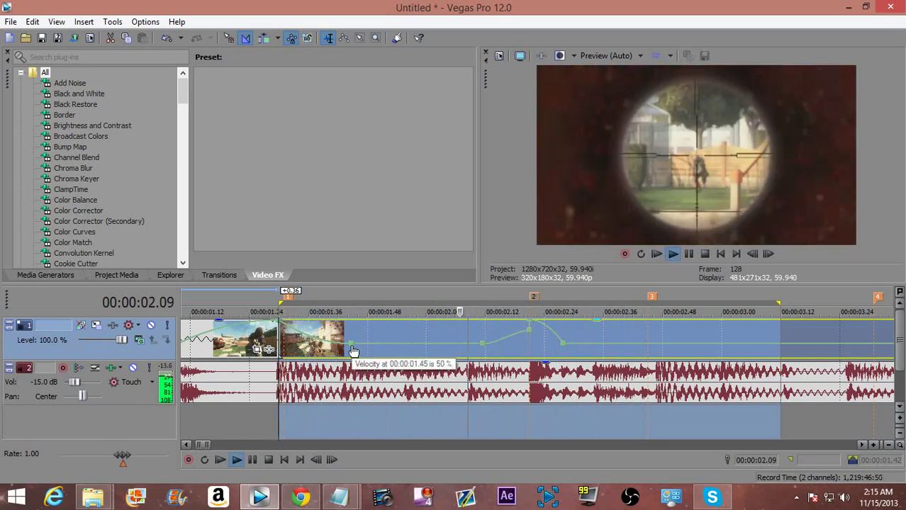
key(space)
drag(280, 303, 57, 326)
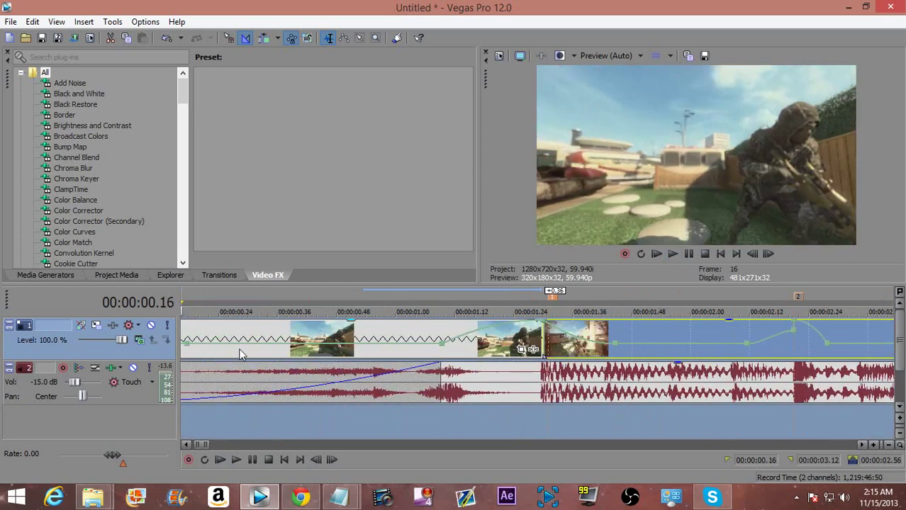
Step: Extend the loop region's start back to 00:00:00.00 and play the region from the beginning
scroll(239, 349, down, 3)
drag(208, 304, 152, 305)
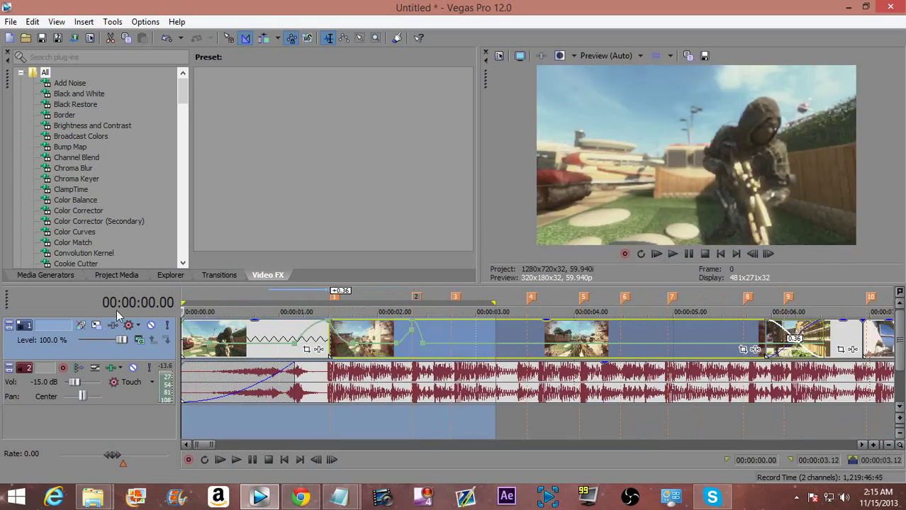
key(space)
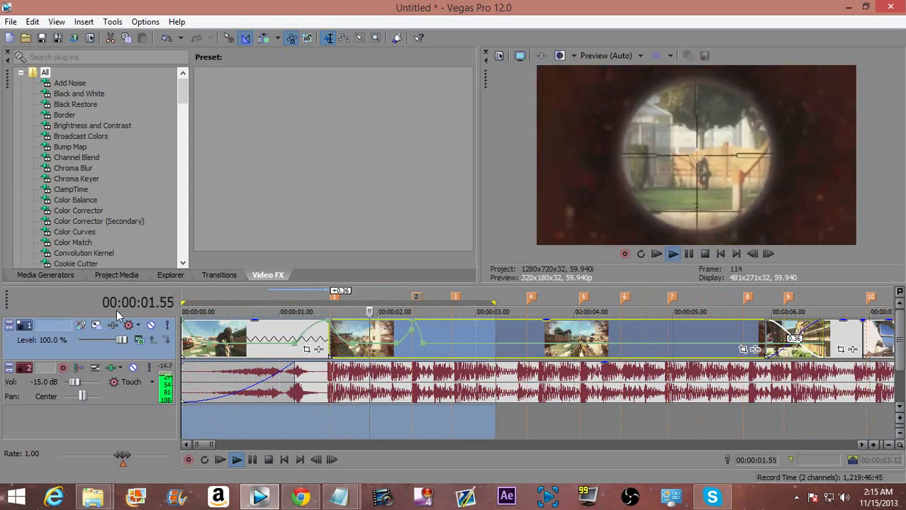
key(space)
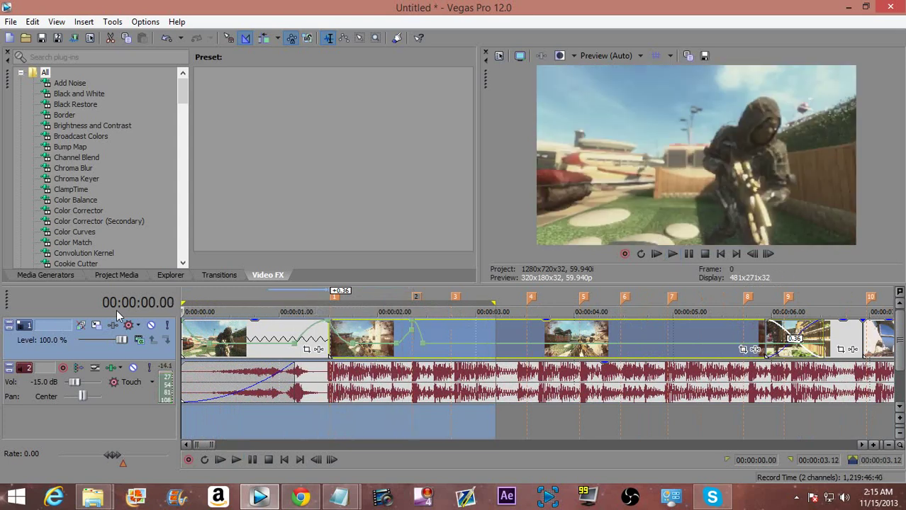
Step: Play the second event through marker 2, starting at about 00:00:02.07
click(392, 334)
scroll(496, 355, up, 3)
key(space)
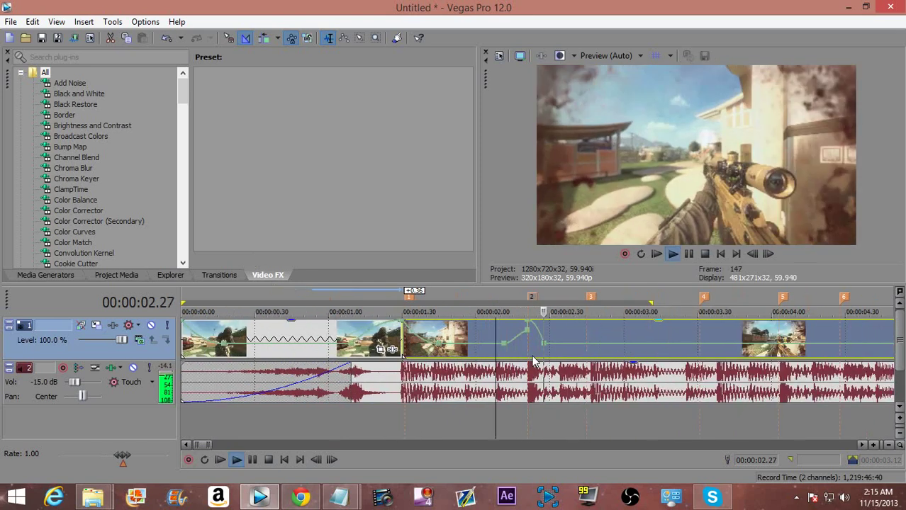
key(space)
key(space)
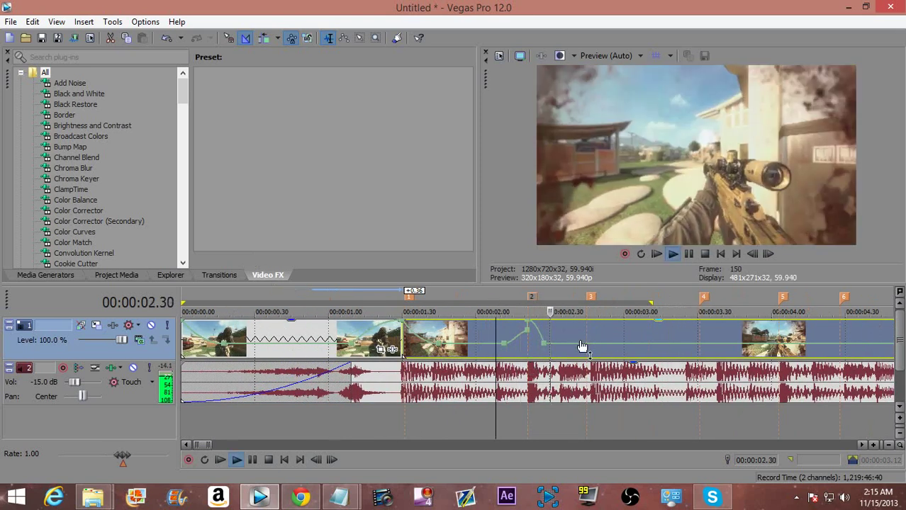
key(space)
Step: Split the second video event at 00:00:02.47, on the beat just past marker 3
click(585, 337)
scroll(587, 344, up, 3)
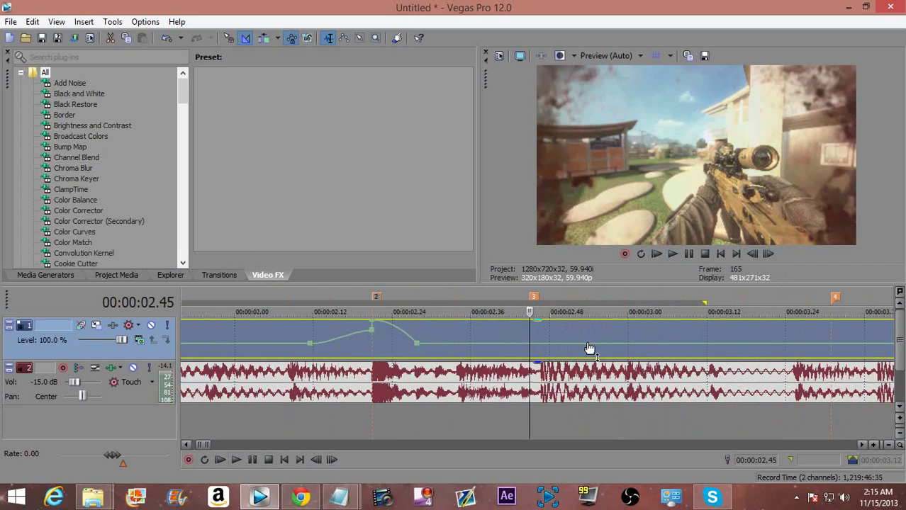
click(543, 354)
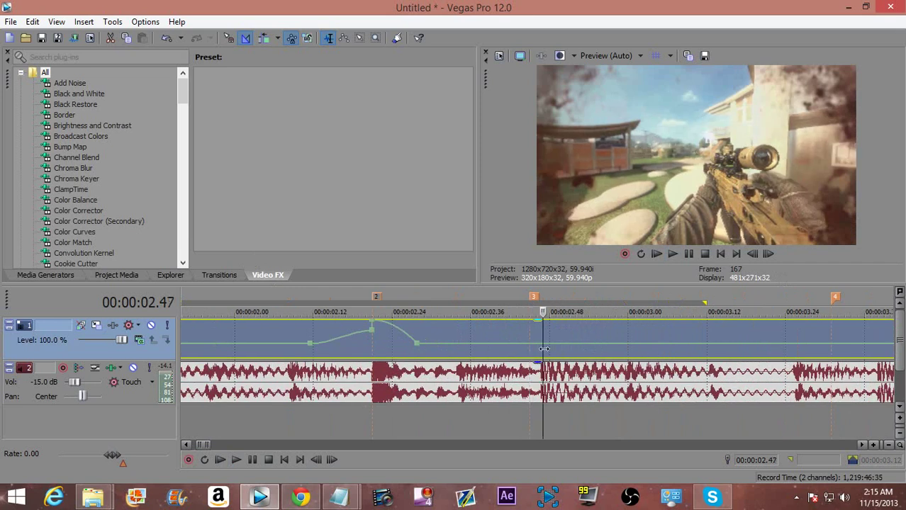
key(Left)
key(Right)
key(s)
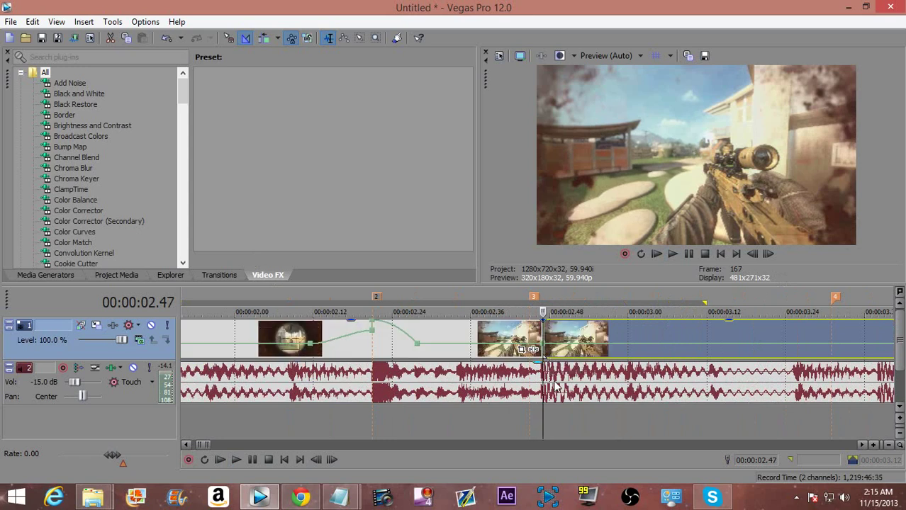
Step: Add a velocity point at 00:00:02.41, raise the envelope to the upper edge at the split, and change that segment to Fast Fade
click(503, 349)
right_click(565, 320)
click(567, 114)
scroll(560, 334, up, 2)
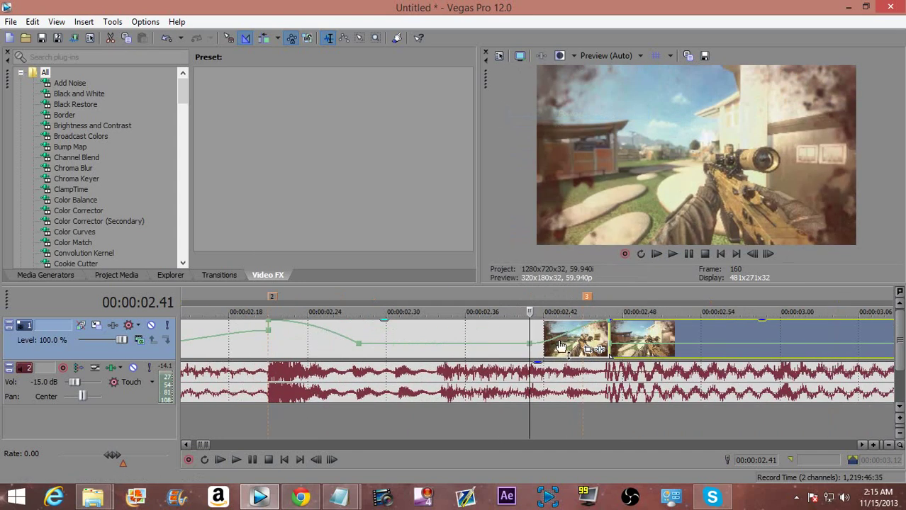
right_click(562, 337)
right_click(567, 335)
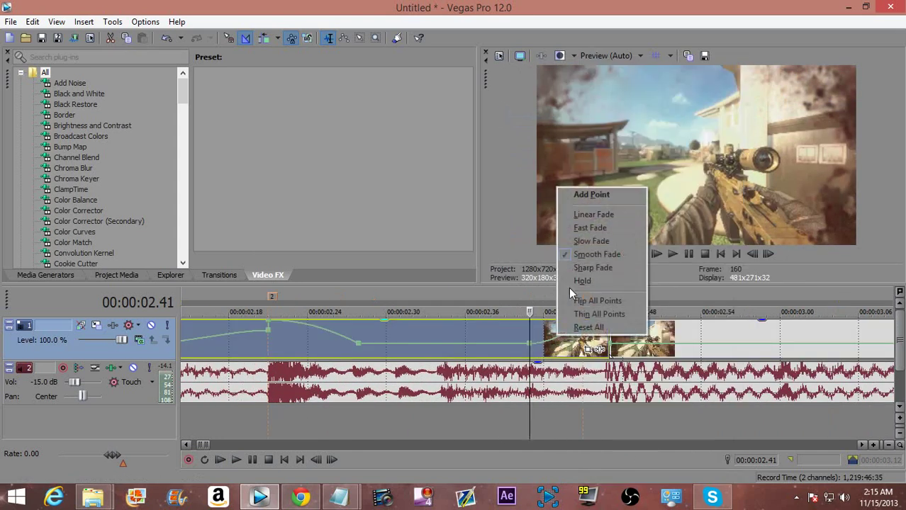
click(590, 228)
Step: Step frame by frame past the split near marker 3 to examine the footage that follows
key(Right)
key(Right)
key(Right)
key(Right)
key(Right)
key(Right)
key(Right)
key(Right)
key(Left)
key(Left)
key(Left)
key(Left)
key(Left)
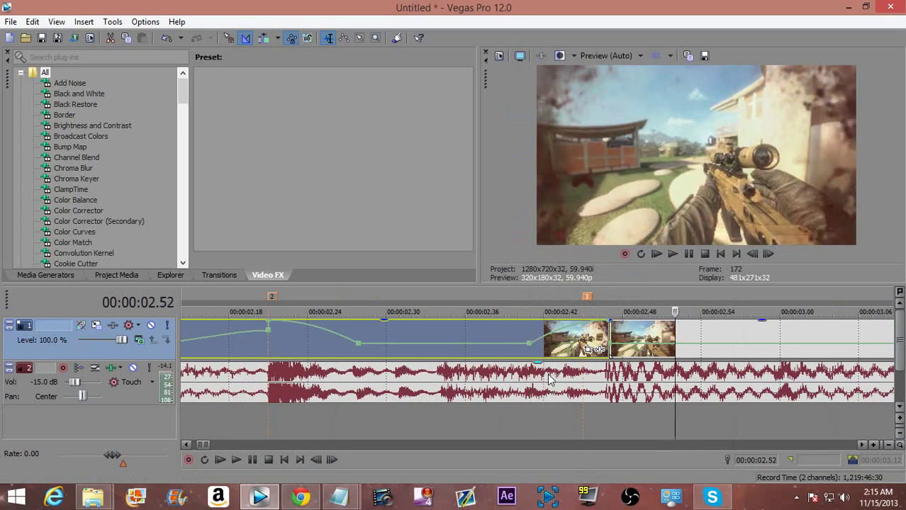
Step: Trim the start of the event after the split to the scoped shot and move the event against the preceding one near marker 3
drag(612, 332, 861, 331)
scroll(617, 350, down, 2)
drag(653, 330, 836, 332)
scroll(780, 336, down, 4)
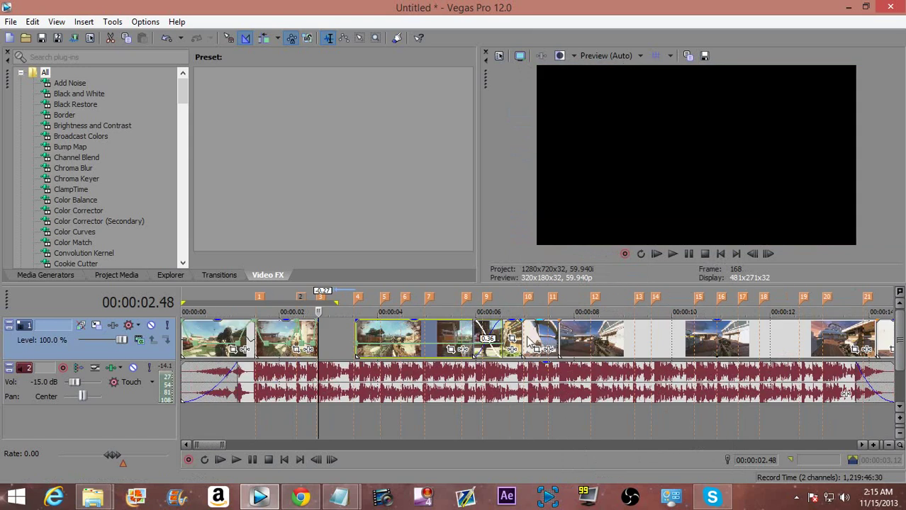
mouse_move(357, 335)
mouse_down()
mouse_move(408, 334)
mouse_move(364, 339)
mouse_up()
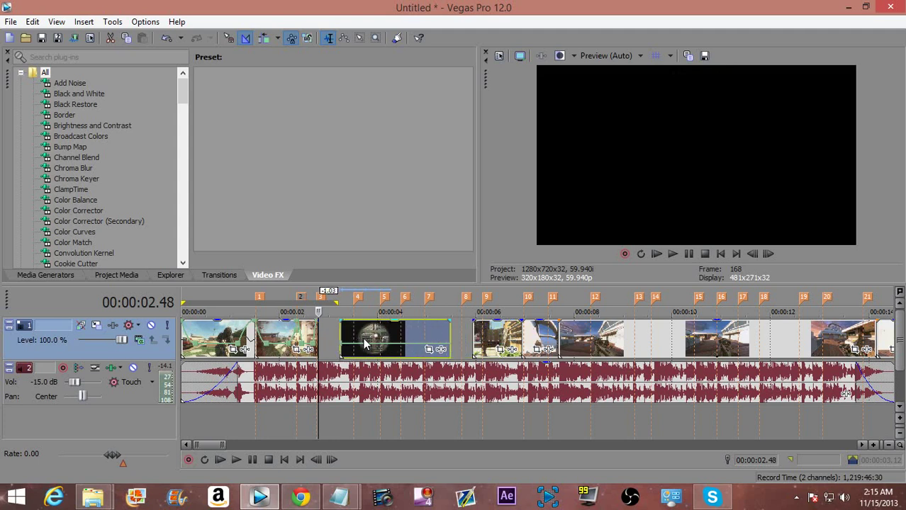
scroll(363, 344, up, 3)
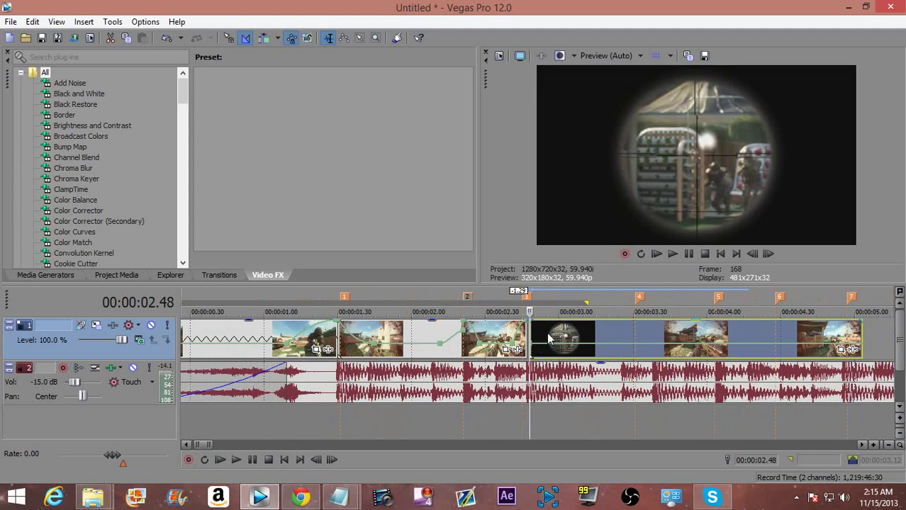
Step: Raise the velocity envelope at the new event's start to the upper edge and set a point at 00:00:02.57 to 50% Forward Velocity
scroll(529, 339, up, 3)
scroll(529, 339, up, 1)
click(504, 346)
key(Right)
key(Right)
key(Right)
key(Right)
key(Right)
key(Right)
key(Right)
key(Right)
key(Right)
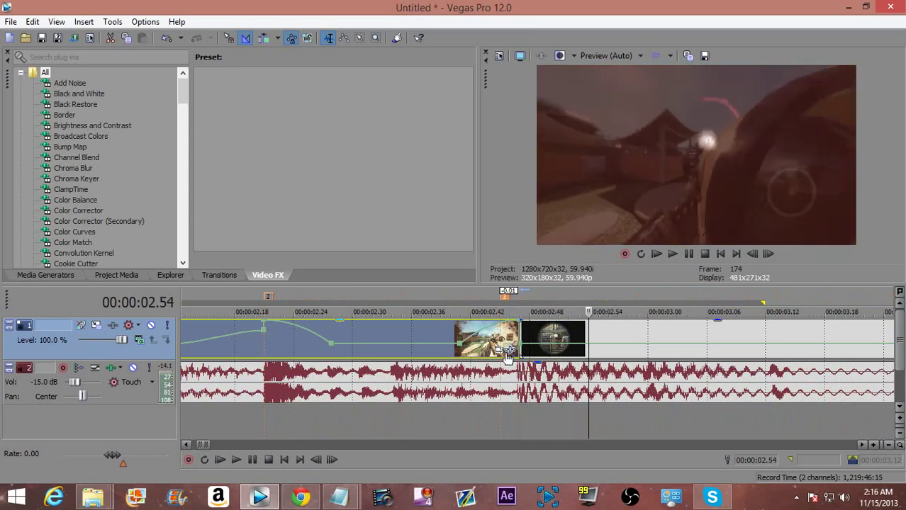
drag(523, 348, 523, 321)
right_click(615, 326)
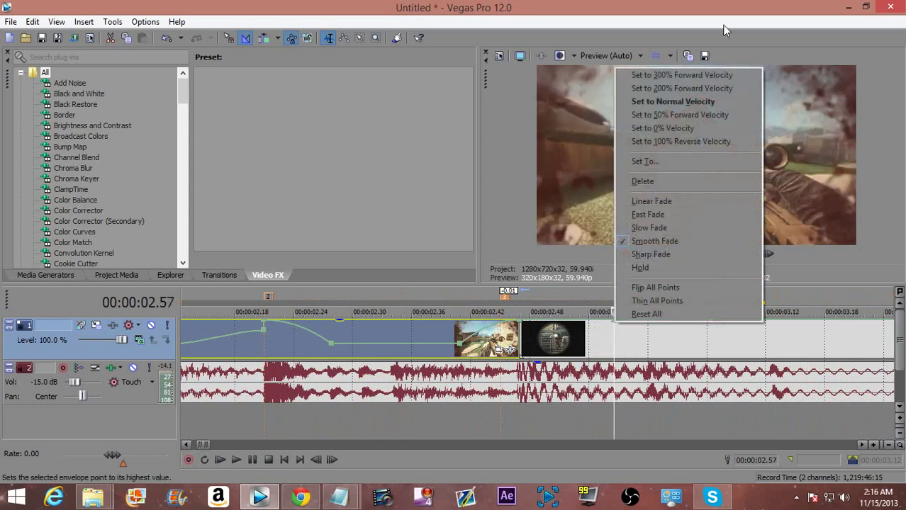
click(686, 114)
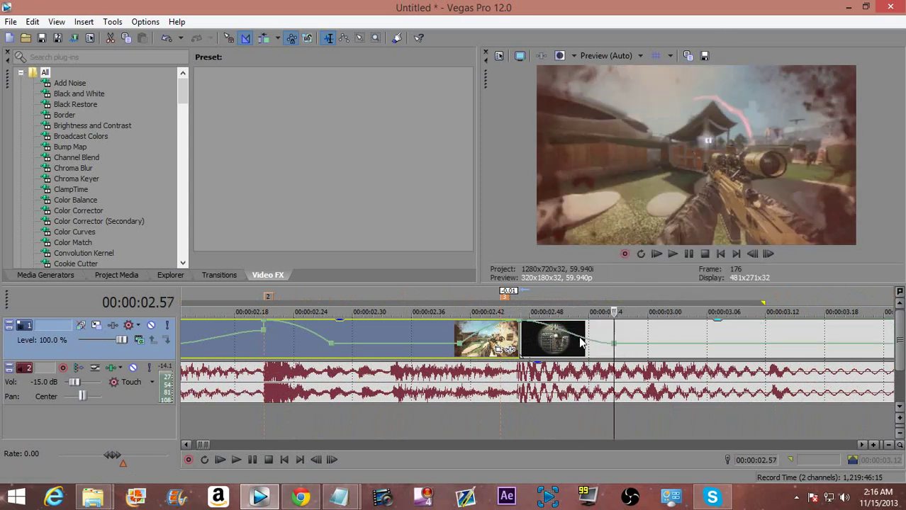
Step: Change the falling velocity segment at the new event's start to Slow Fade and play across the cut
right_click(578, 336)
click(622, 245)
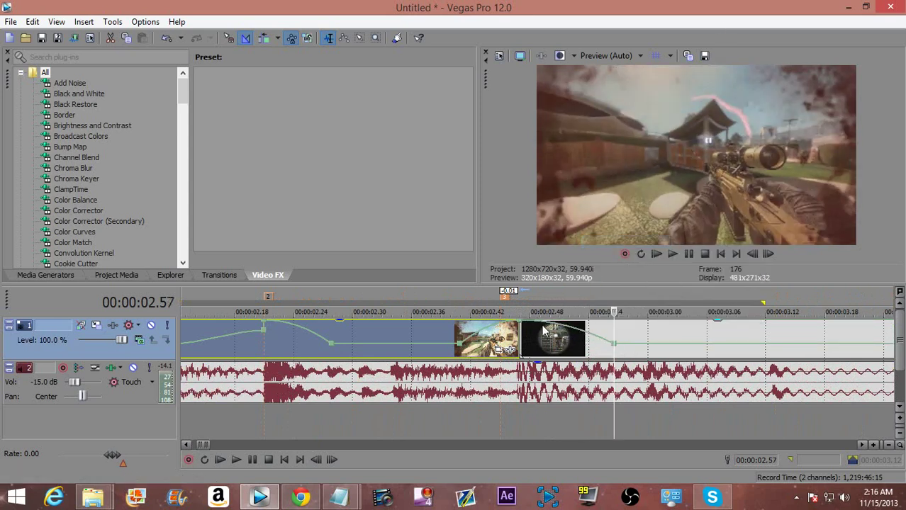
key(space)
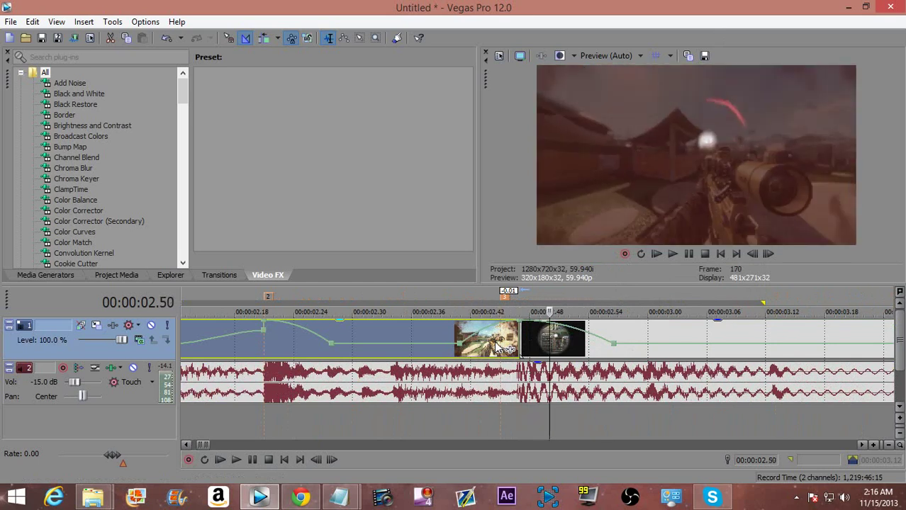
scroll(496, 346, down, 3)
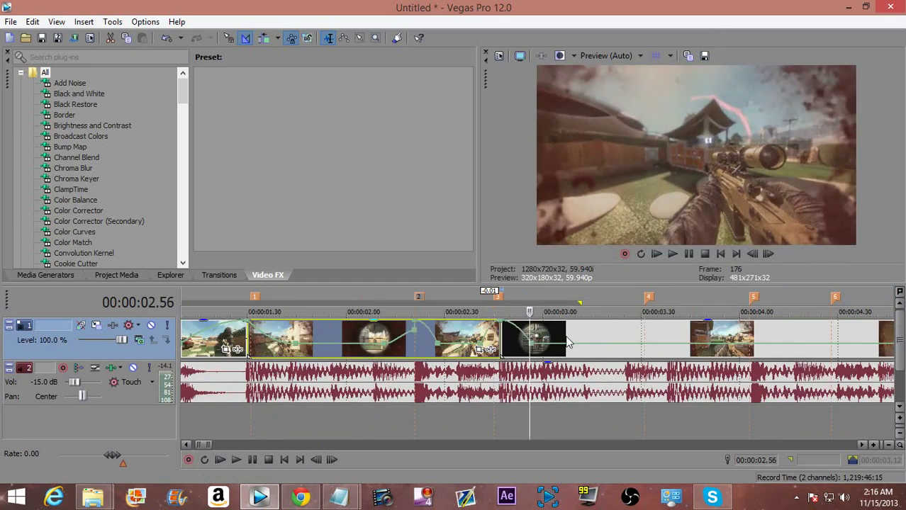
Step: Select the loop region from 00:00:00.00 to 00:00:03.12 and play the edit from the beginning
key(shift+b)
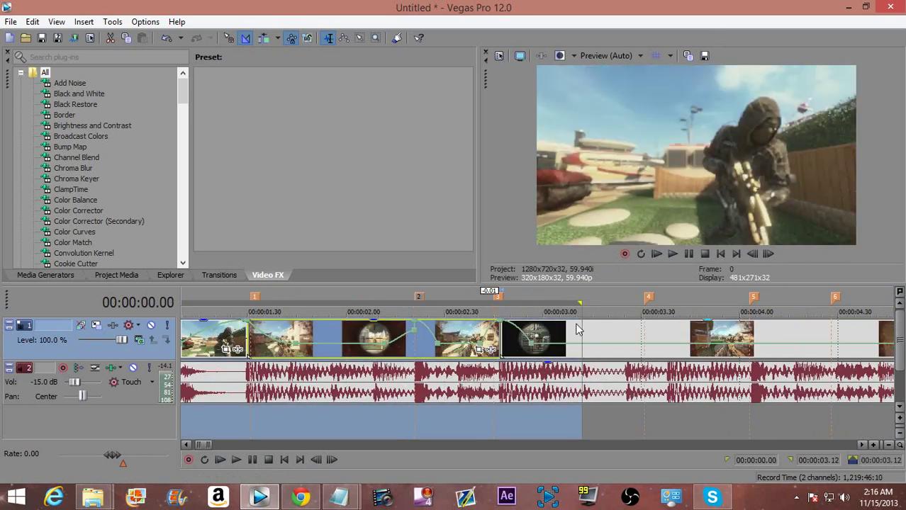
key(space)
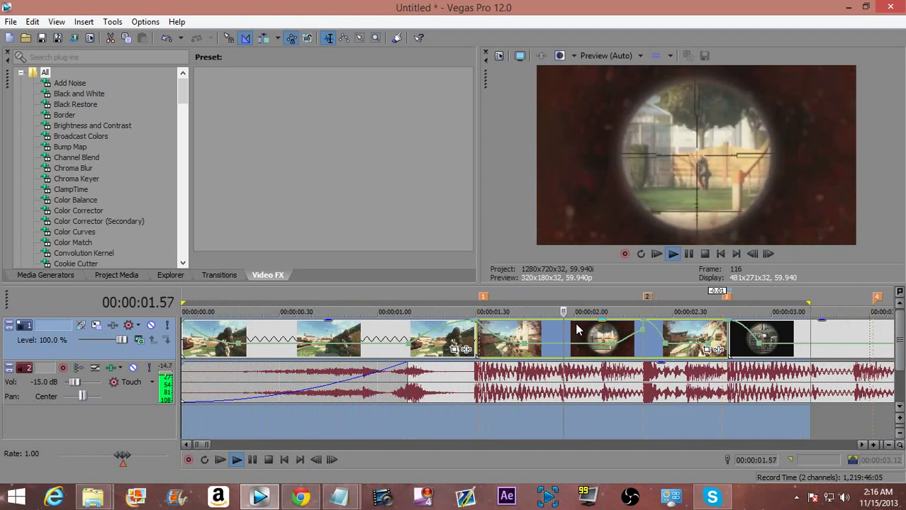
key(space)
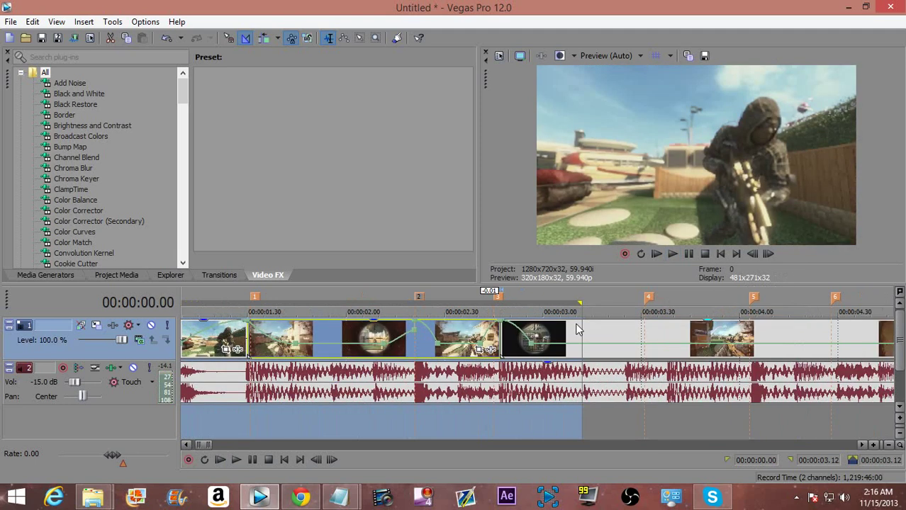
Step: Play from the cut at 00:00:02.47 and again from 00:00:03.26 to find the next beat near marker 4
click(505, 343)
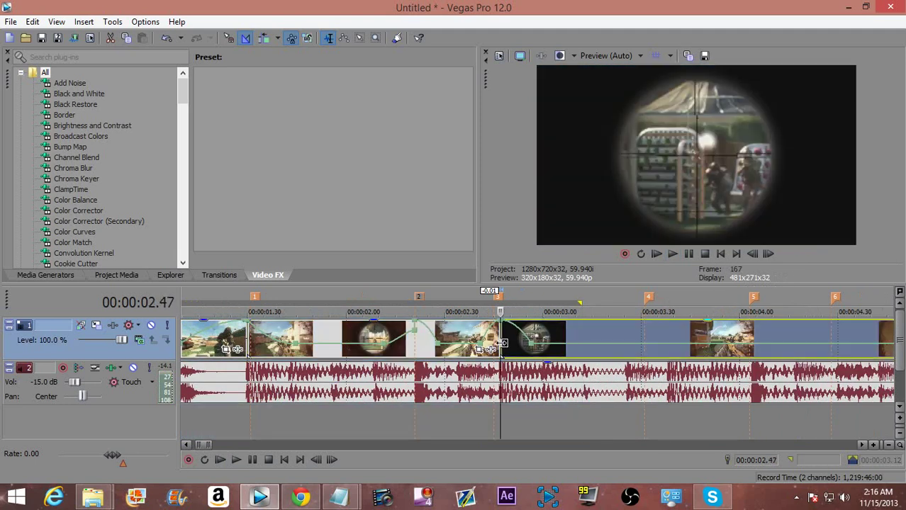
key(space)
key(space)
click(629, 335)
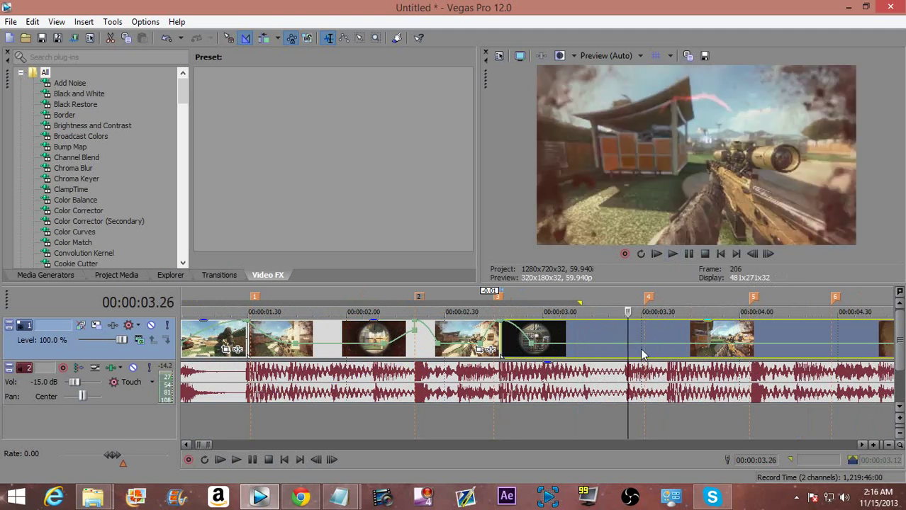
key(space)
key(space)
Step: Move marker 4 to the beat at about 00:00:03.39 and play up to it from about 00:00:03.35
click(671, 343)
scroll(636, 331, up, 1)
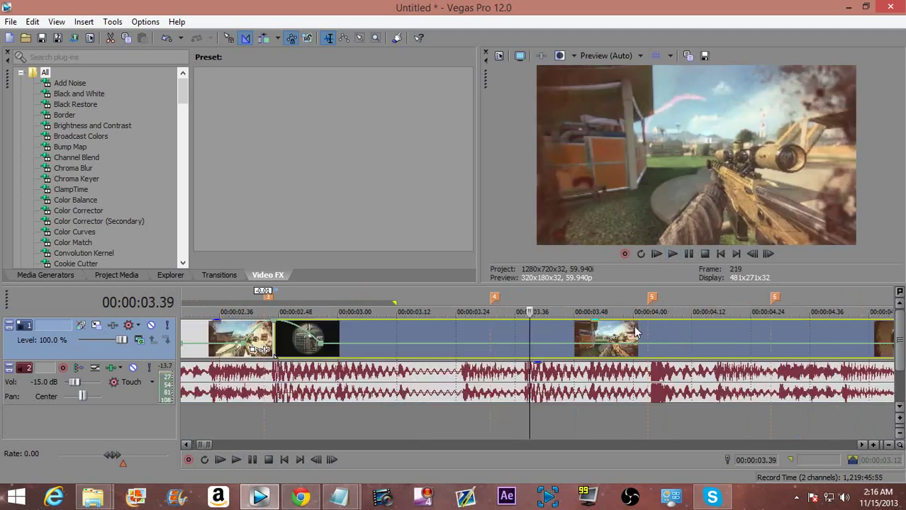
drag(494, 292, 529, 311)
key(space)
click(511, 339)
key(space)
key(space)
key(space)
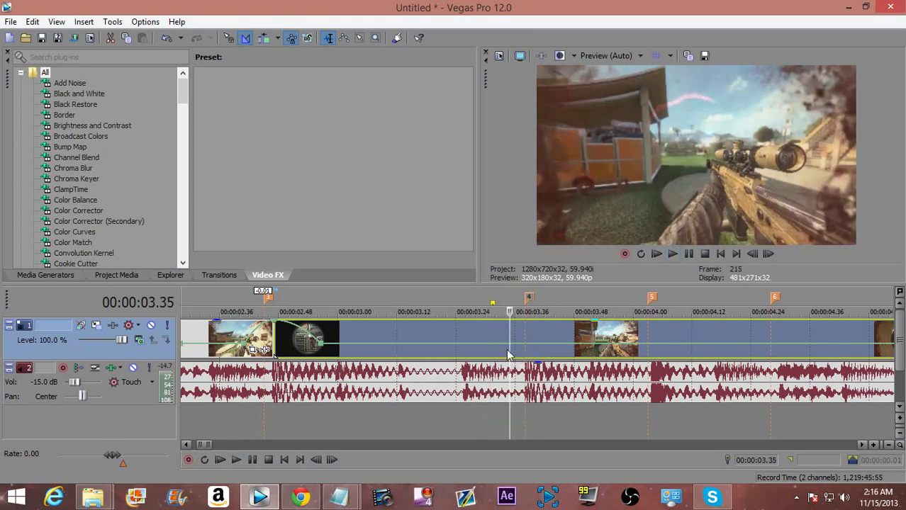
Step: Add velocity points at 00:00:03.33 and at marker 4, setting the marker 4 point to 50% Forward Velocity
click(499, 352)
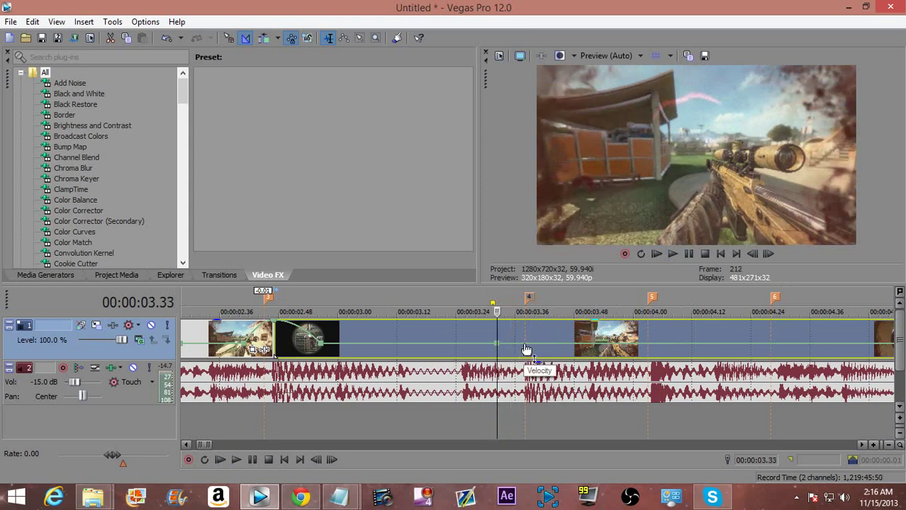
click(524, 351)
scroll(528, 348, up, 2)
double_click(529, 344)
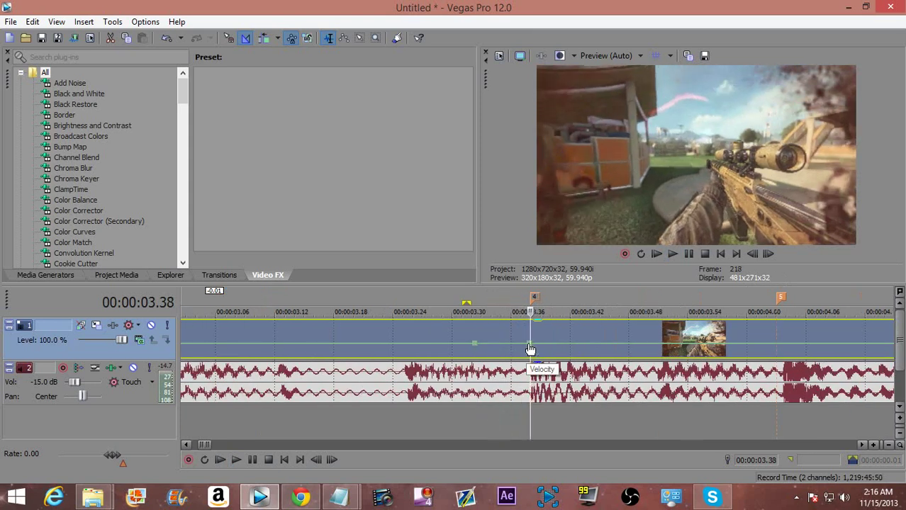
right_click(531, 345)
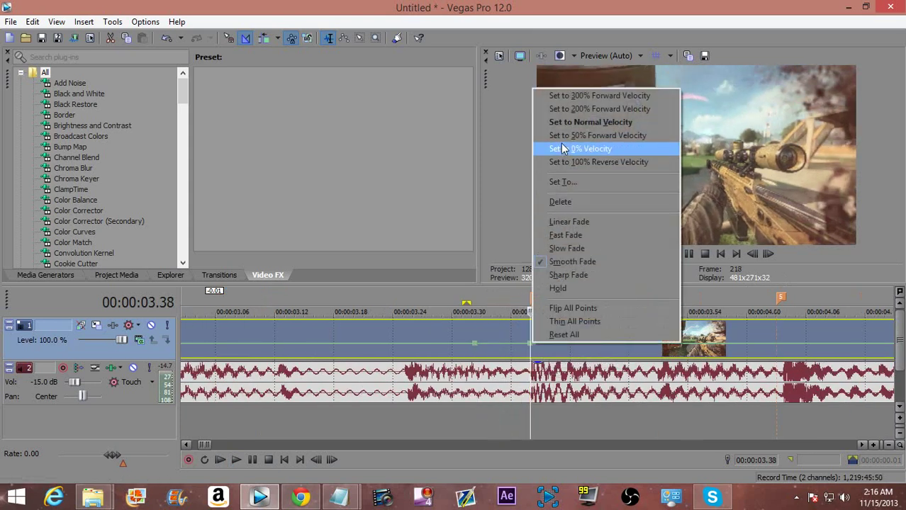
click(562, 146)
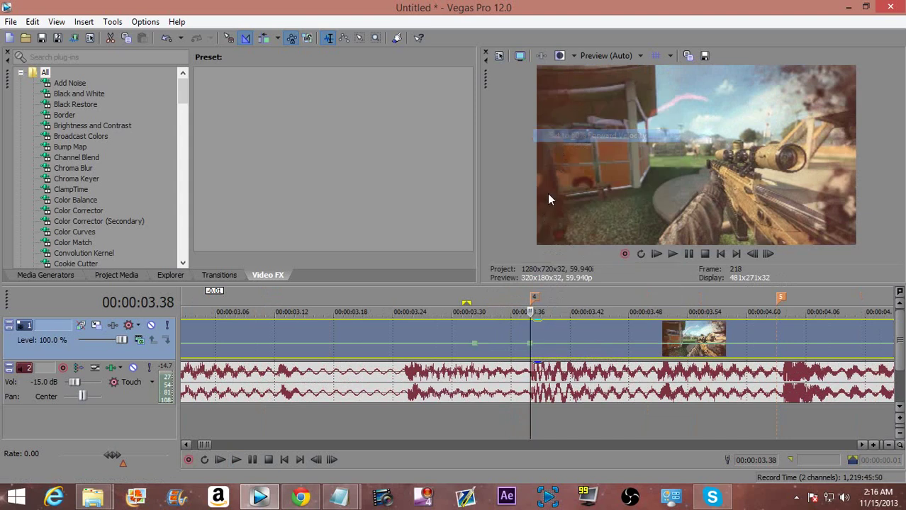
Step: Raise the velocity envelope at marker 4 to the upper edge and set a point near 00:00:03.45 to 50% Forward Velocity
double_click(473, 335)
key(Right)
key(Right)
key(Right)
key(Right)
key(Right)
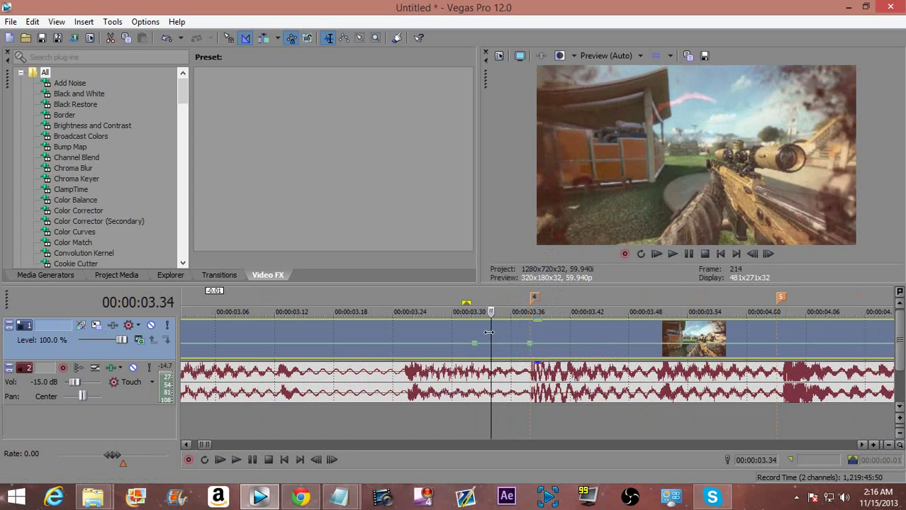
scroll(500, 343, down, 2)
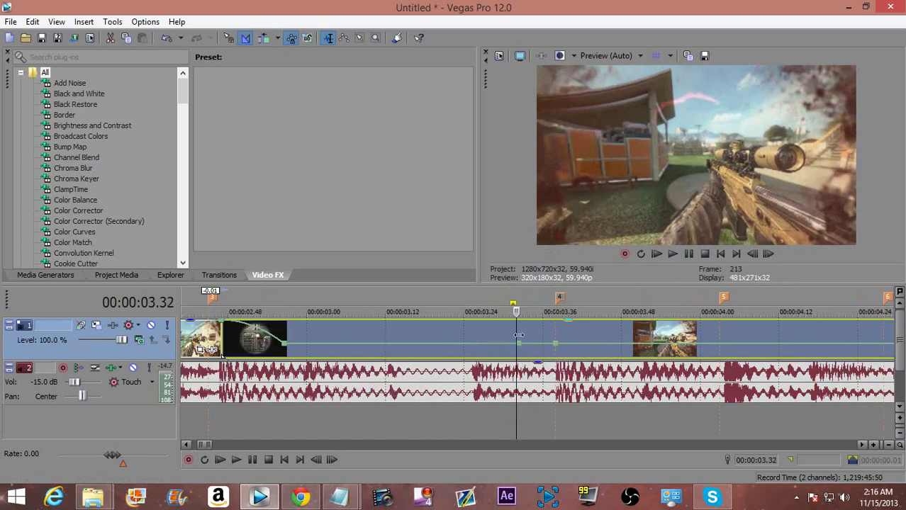
click(602, 348)
drag(602, 344, 546, 333)
right_click(593, 343)
click(639, 134)
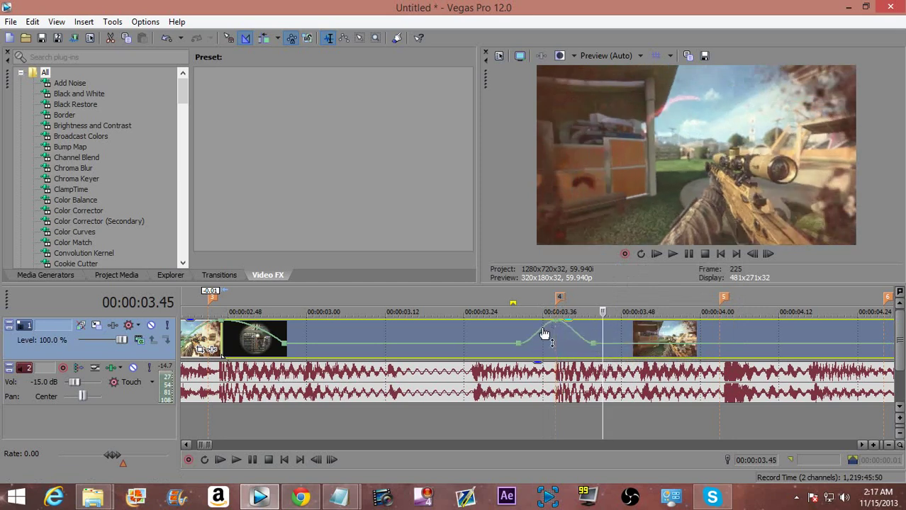
Step: Change the fade shape of the velocity segment that rises to marker 4
right_click(543, 332)
click(579, 382)
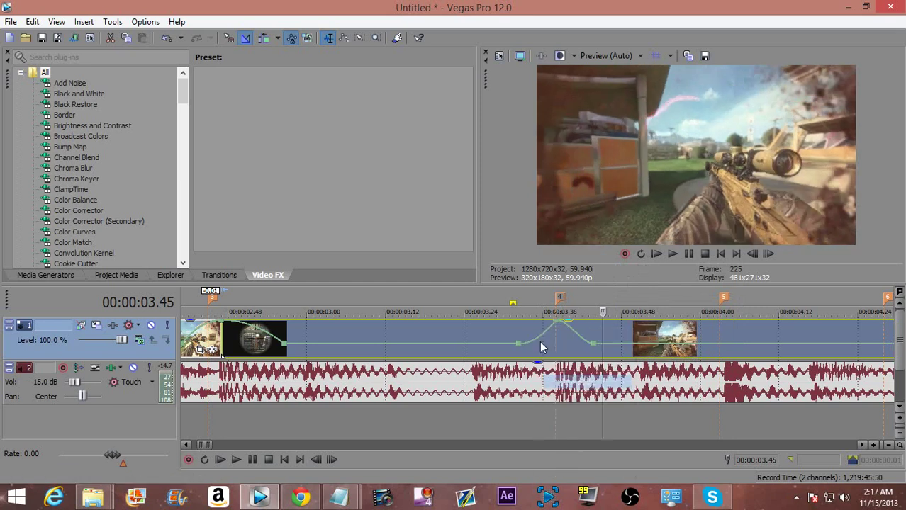
Step: Set the velocity segment falling after marker 4 to Slow Fade
right_click(573, 329)
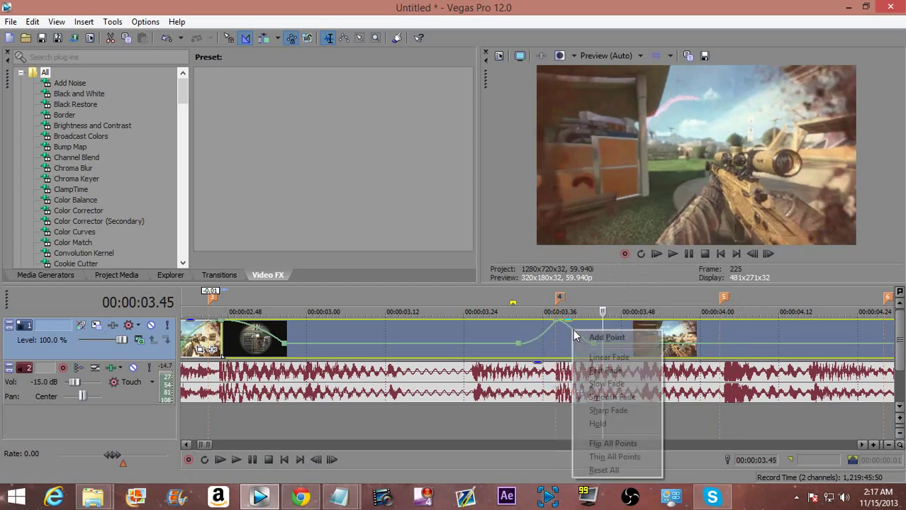
click(599, 383)
Step: Step frame by frame through the clip around marker 4 to examine the speed change and the following footage
key(Left)
key(Left)
key(Left)
key(Left)
key(Left)
key(Left)
key(Left)
key(Left)
key(Left)
key(Left)
key(Left)
key(Left)
key(Left)
key(Right)
key(Right)
key(Right)
key(Right)
key(Right)
key(Right)
key(Right)
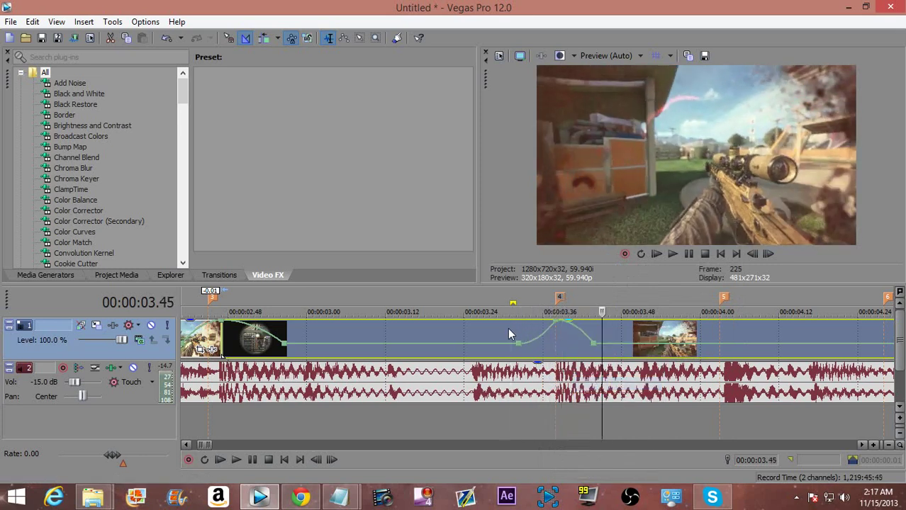
key(Right)
key(Right)
key(Right)
key(Left)
key(Left)
key(Left)
key(Left)
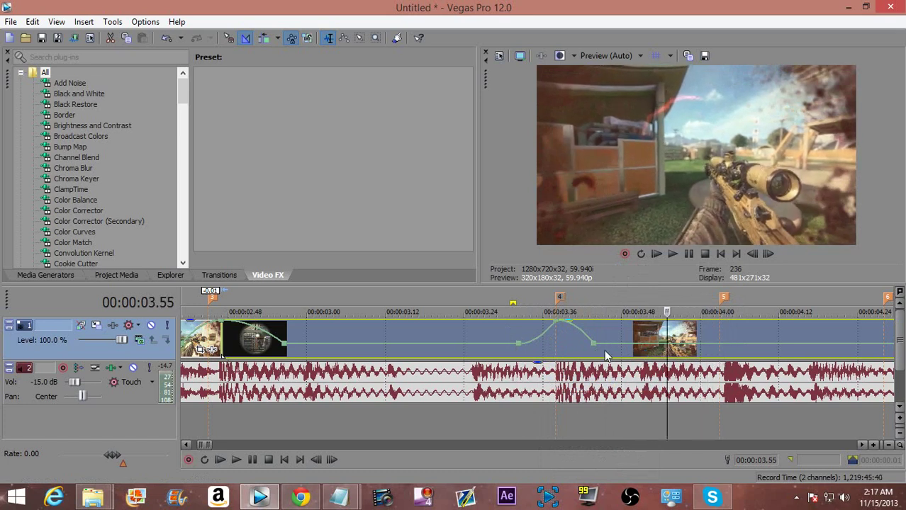
key(l)
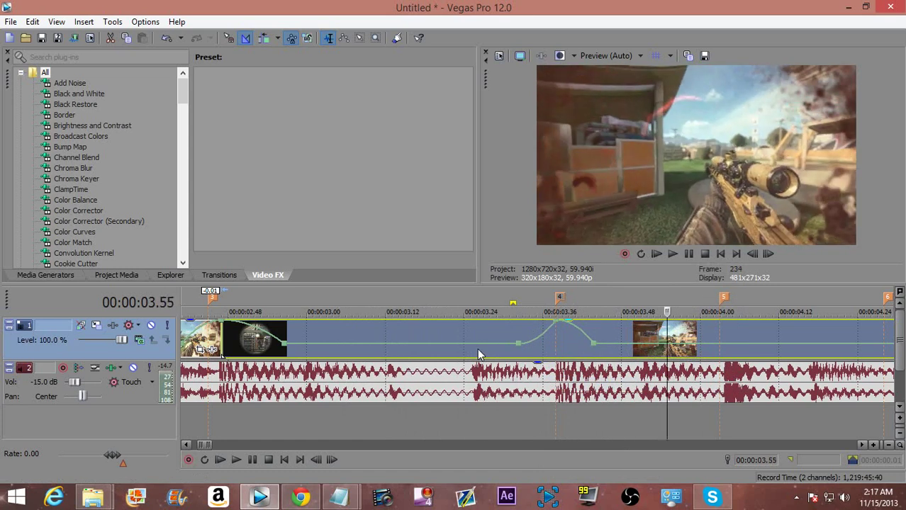
Step: Move marker 5 to the beat at about 00:00:04.04 and ramp the velocity up to the envelope's upper edge there from about 00:00:03.59
scroll(719, 330, up, 2)
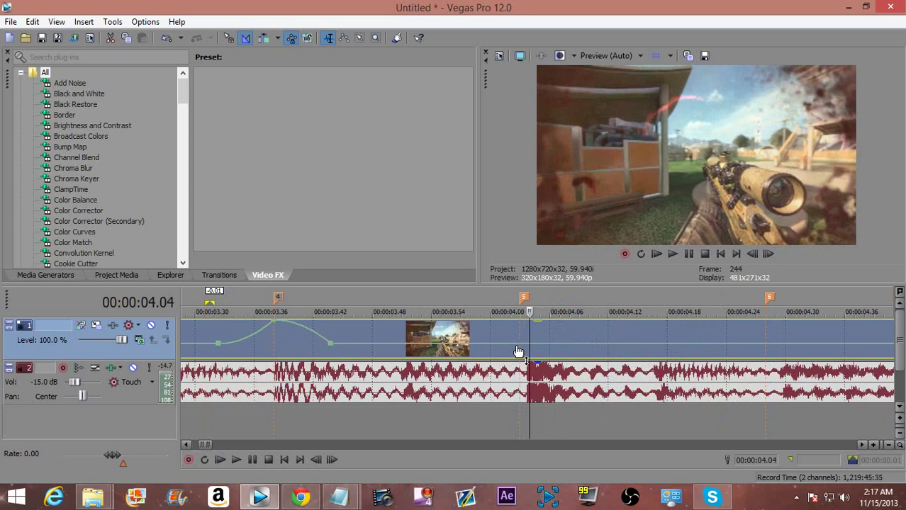
drag(524, 300, 535, 312)
click(481, 349)
drag(536, 344, 528, 322)
key(space)
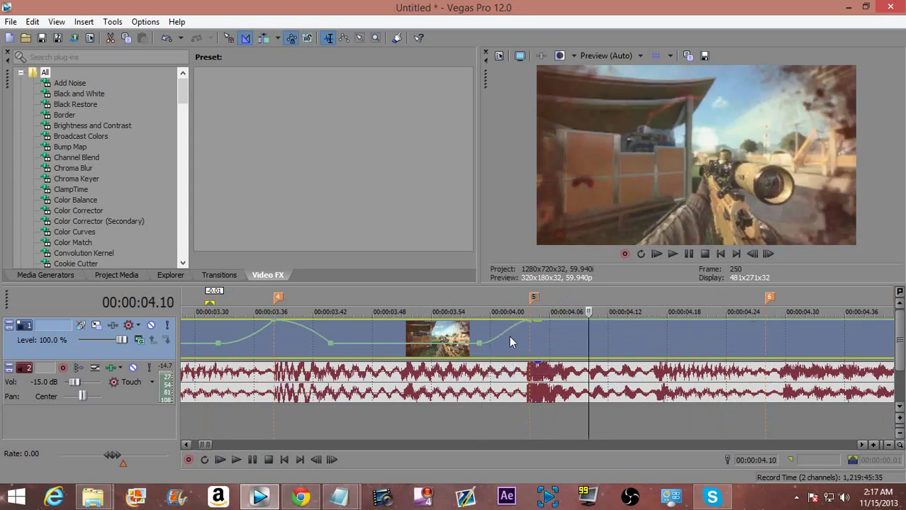
Step: Set the velocity segment rising to marker 5 to Fast Fade and step through the frames around it
right_click(516, 332)
click(535, 364)
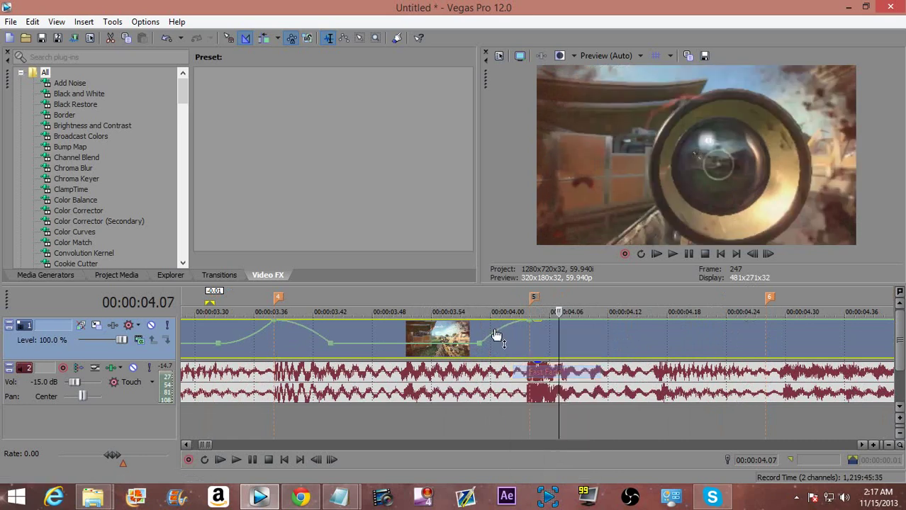
key(Left)
key(Left)
key(Left)
key(Left)
key(Left)
key(Left)
key(Right)
key(Right)
key(Right)
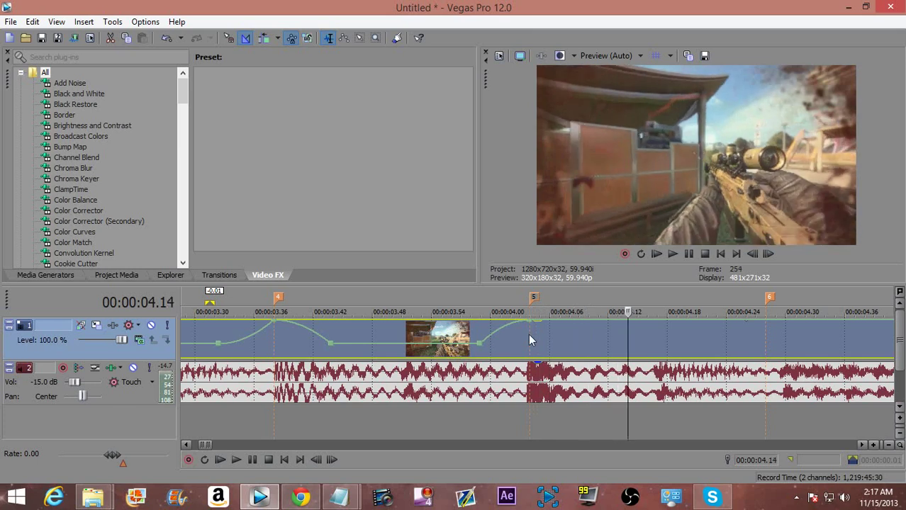
Step: Lower the velocity envelope to the earlier slow level at about 00:00:04.14 and give the segment falling from marker 5 a Slow Fade
right_click(628, 326)
click(693, 116)
right_click(580, 332)
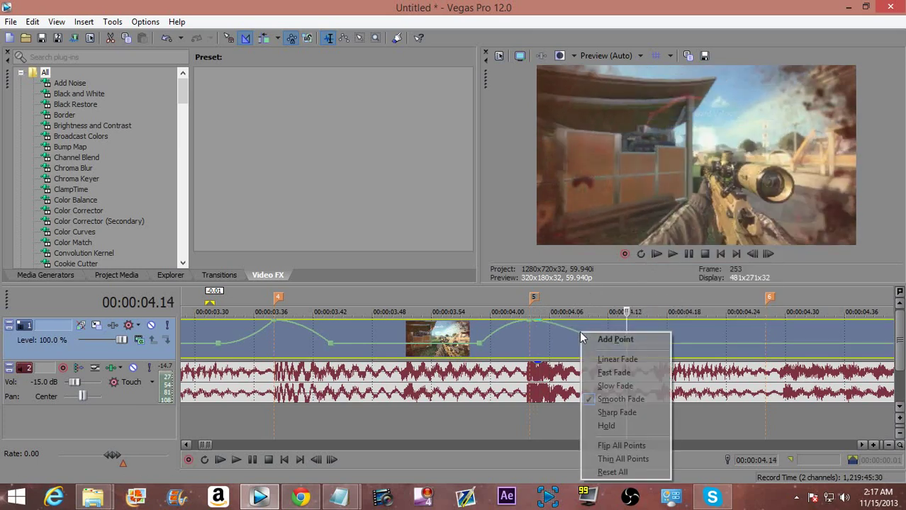
click(617, 358)
click(502, 344)
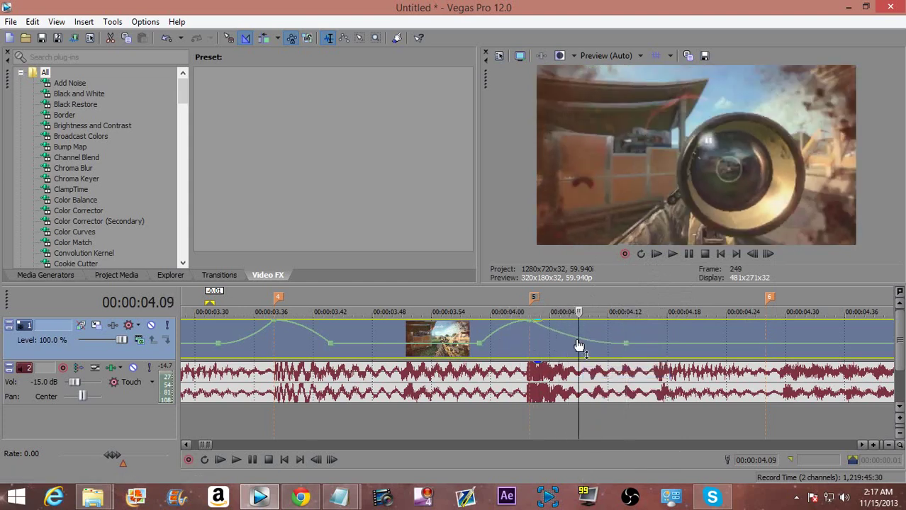
right_click(571, 333)
click(605, 385)
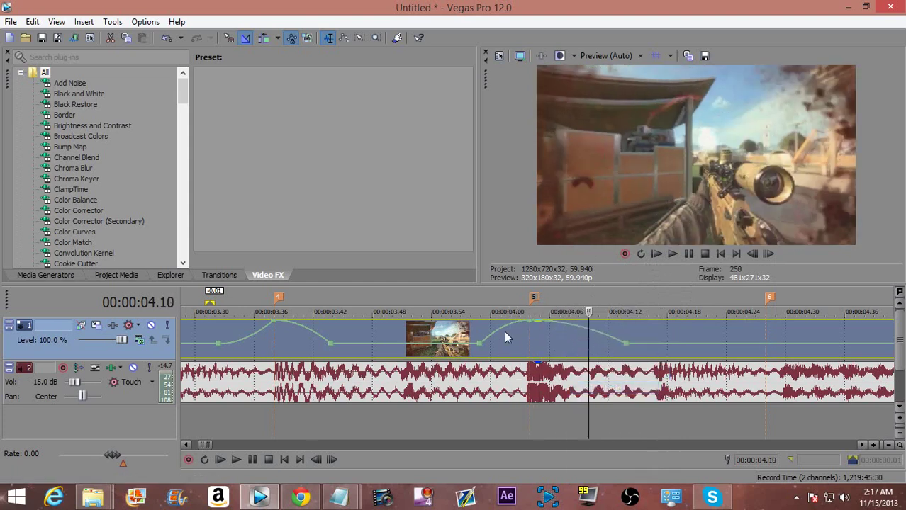
click(504, 331)
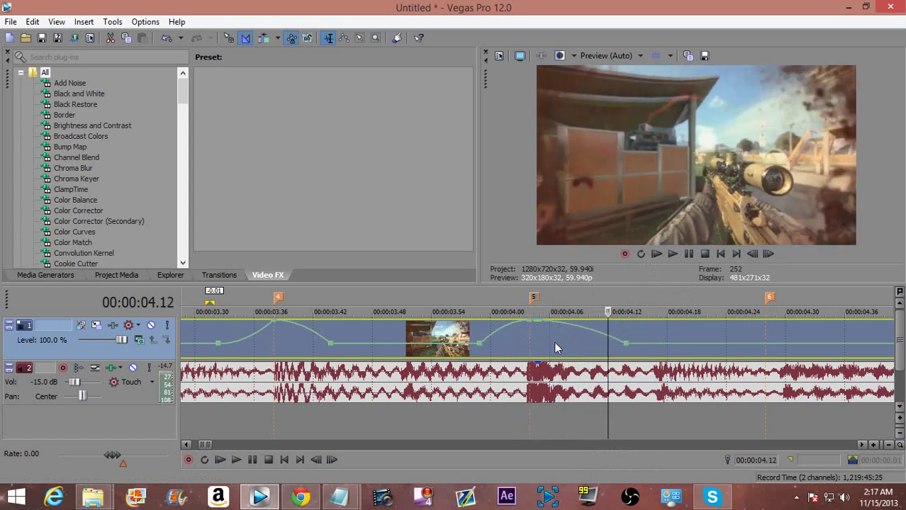
Step: Play the edit from the start of the timeline and again from about 00:00:03.55 to check the sync
scroll(585, 336, down, 2)
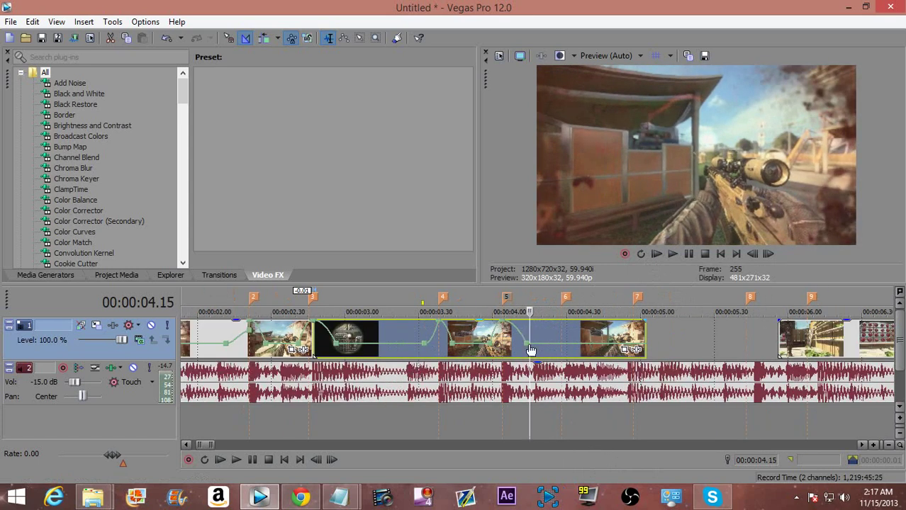
drag(538, 419, 4, 399)
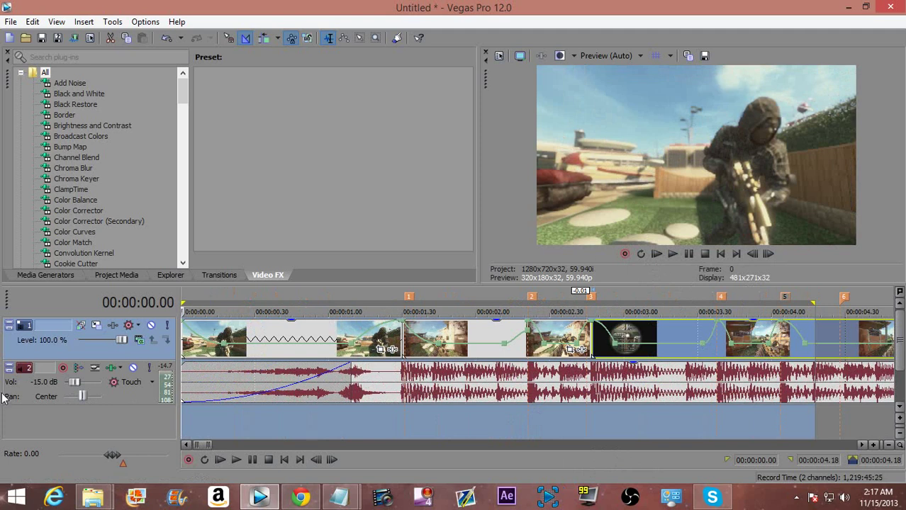
key(space)
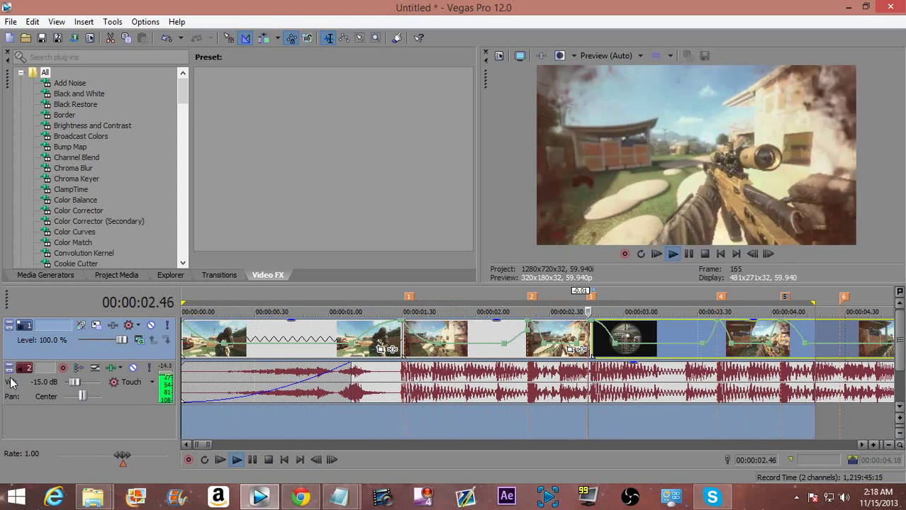
key(space)
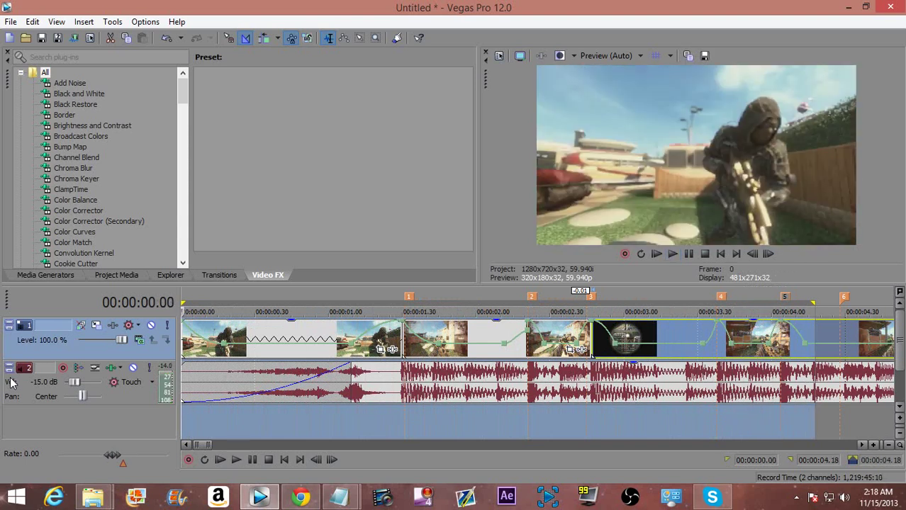
scroll(460, 354, down, 2)
click(470, 402)
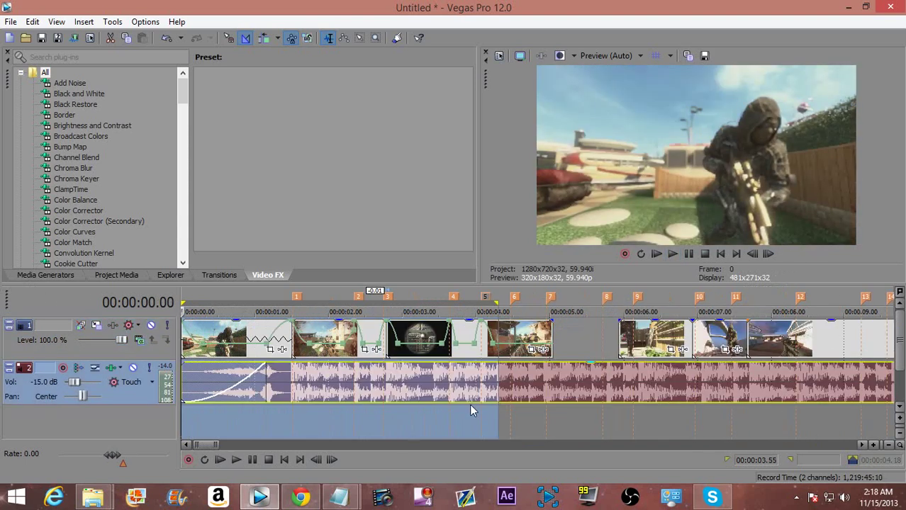
scroll(472, 406, up, 3)
key(space)
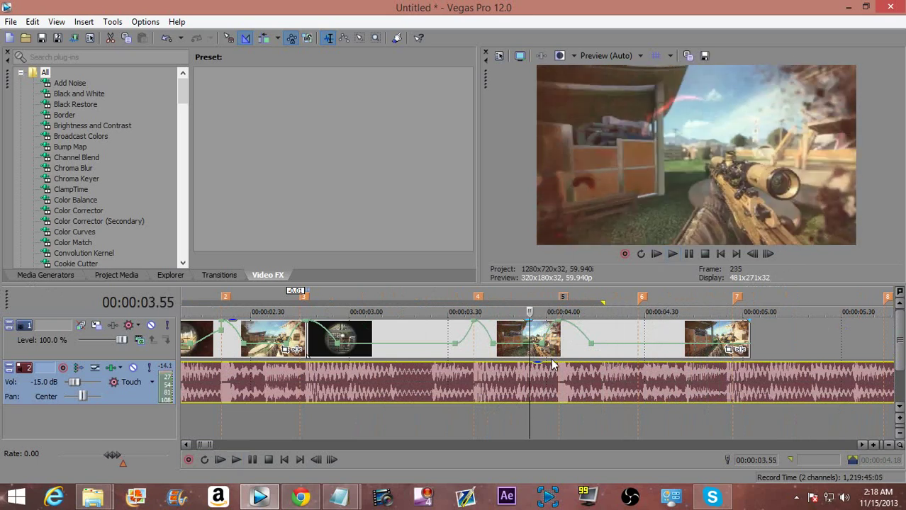
key(space)
key(space)
key(space)
Step: Play the clip from about 00:00:04.28 and again from marker 5 to locate the beat near marker 7
click(641, 336)
key(Up)
key(space)
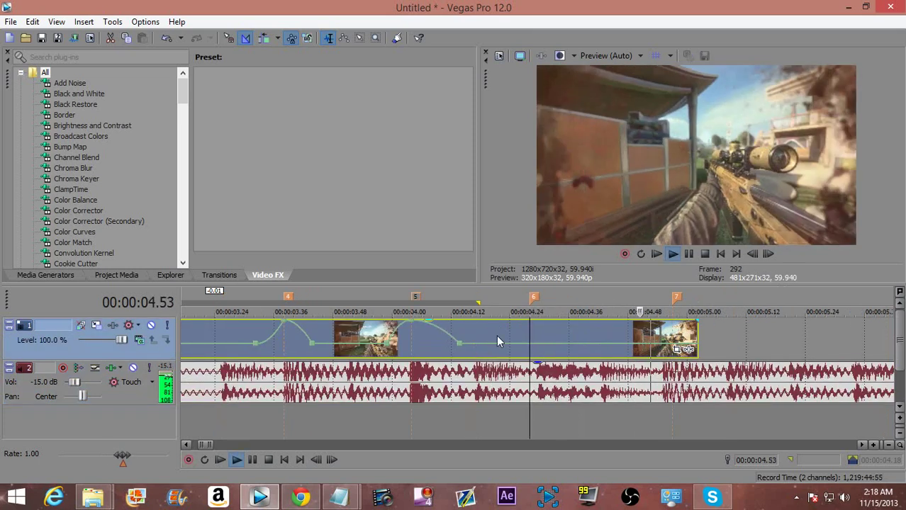
key(space)
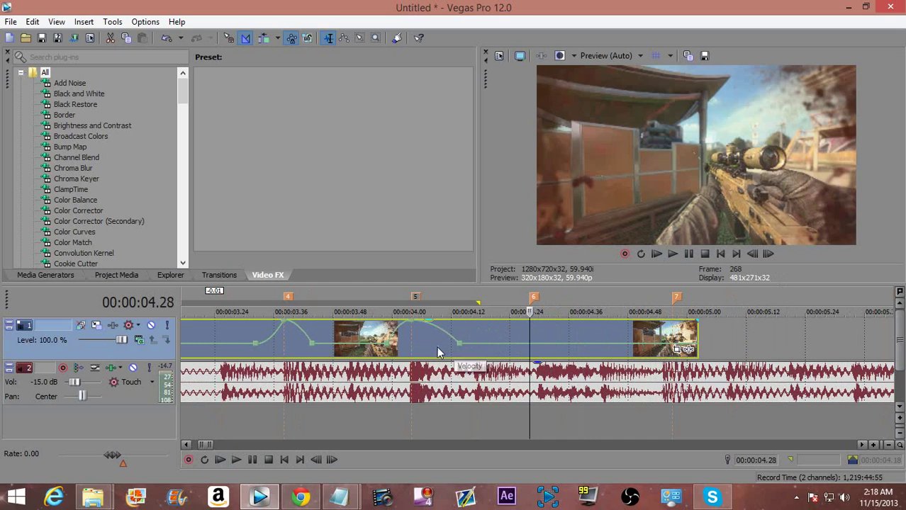
click(410, 345)
key(space)
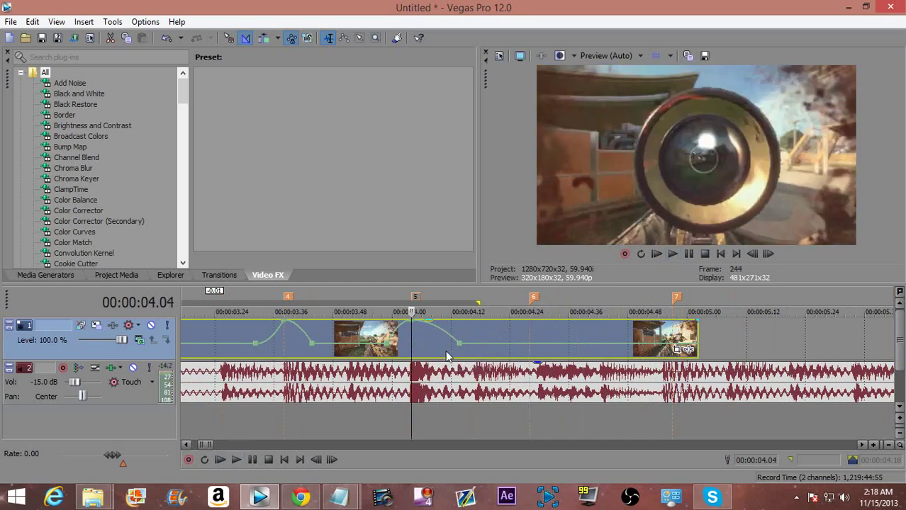
key(space)
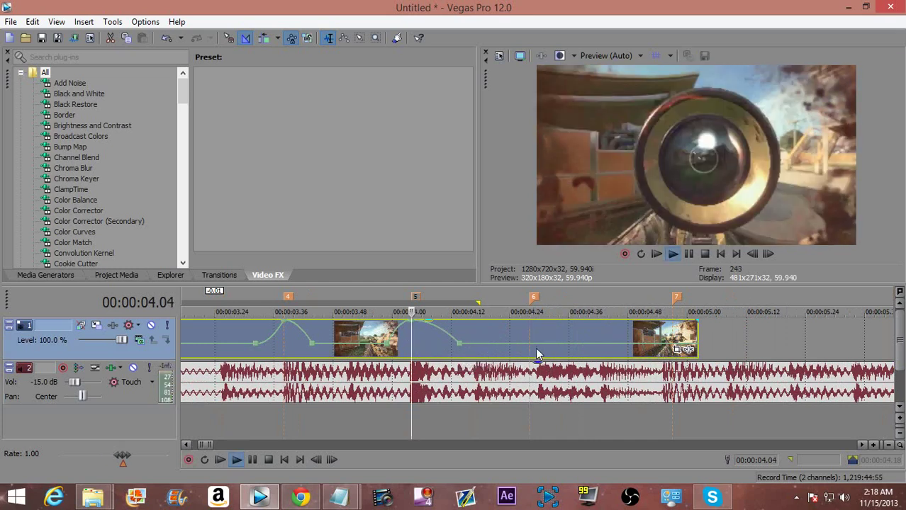
key(space)
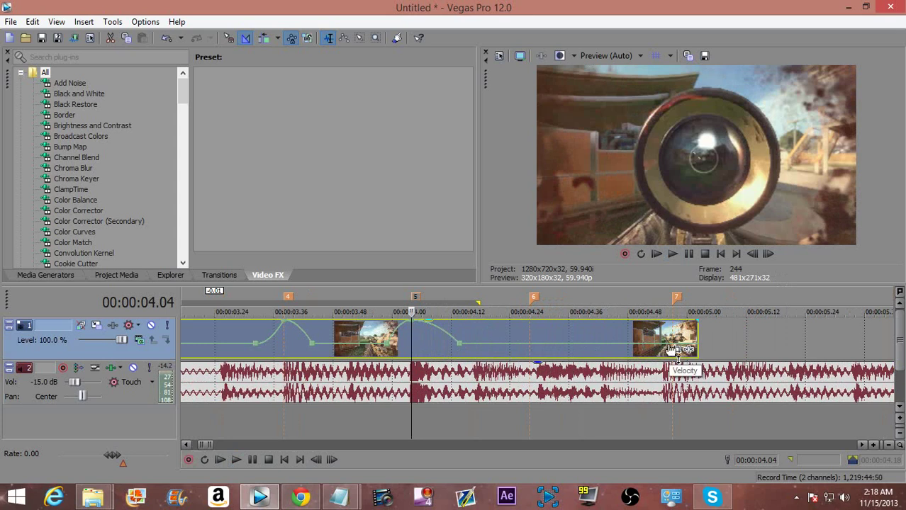
Step: Trim the end of the scoped-rifle clip back to the beat at 00:00:04.55, just before marker 7
click(672, 344)
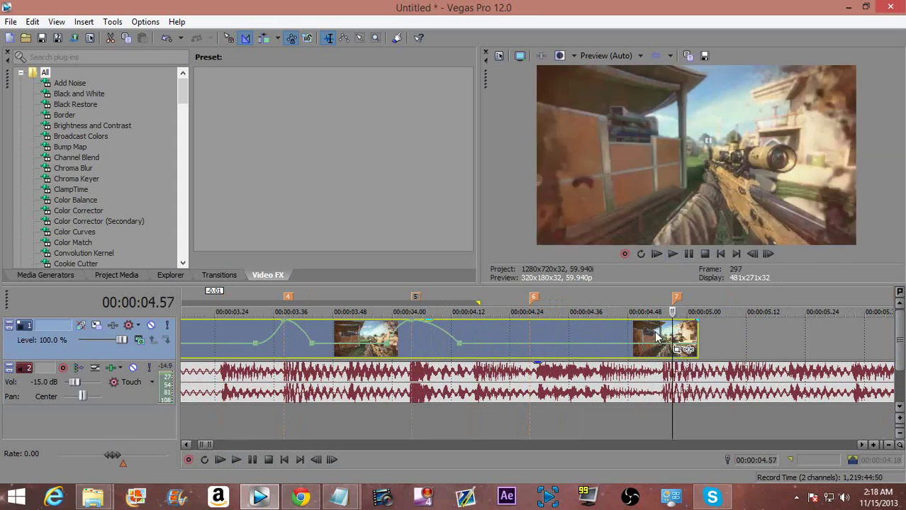
click(658, 340)
click(663, 335)
scroll(663, 333, up, 2)
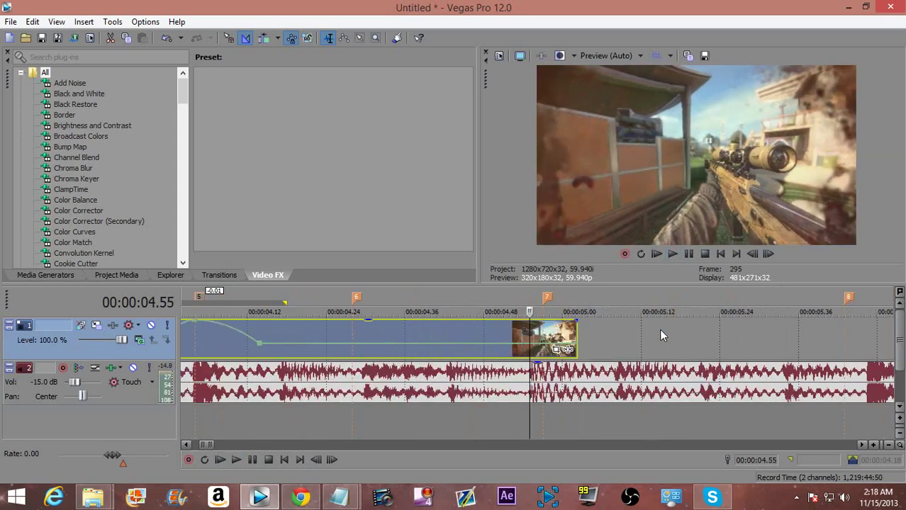
drag(573, 335, 452, 353)
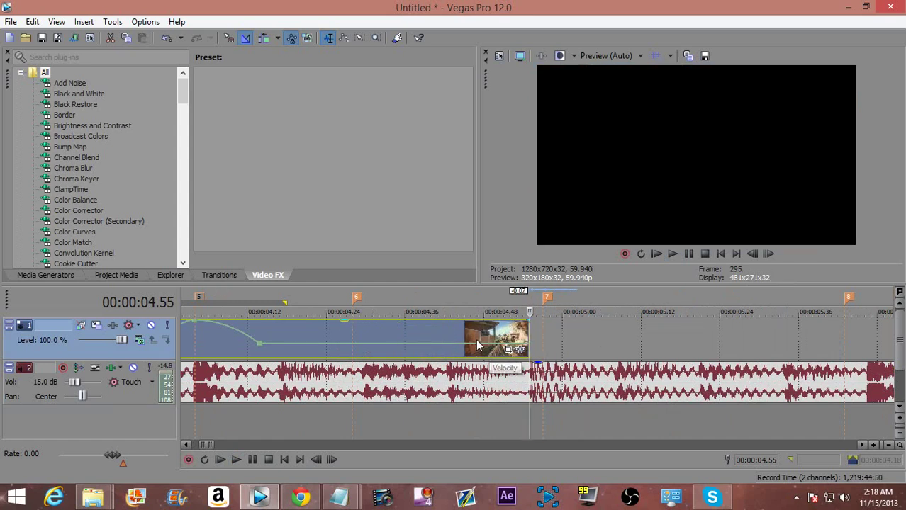
Step: Add a velocity point at 00:00:04.45 and raise the envelope at the clip's end to the upper edge
click(463, 350)
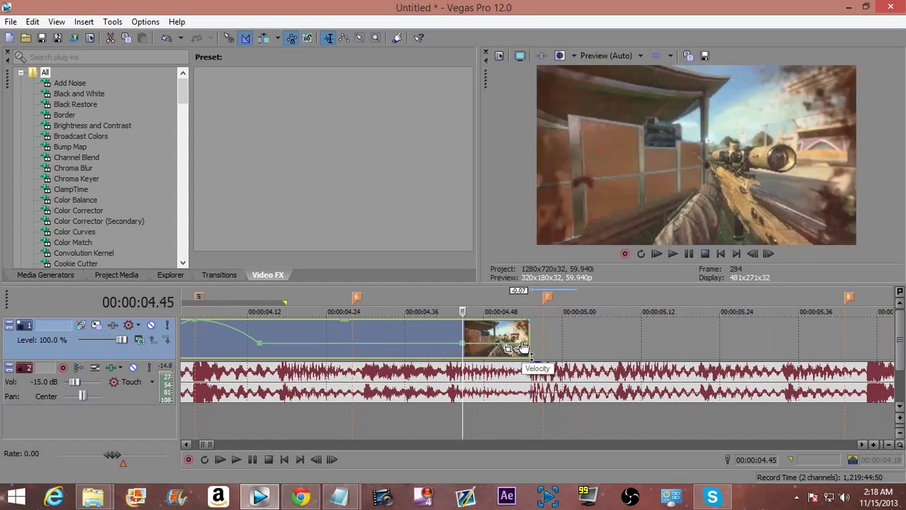
double_click(523, 344)
drag(523, 344, 530, 283)
scroll(492, 354, up, 1)
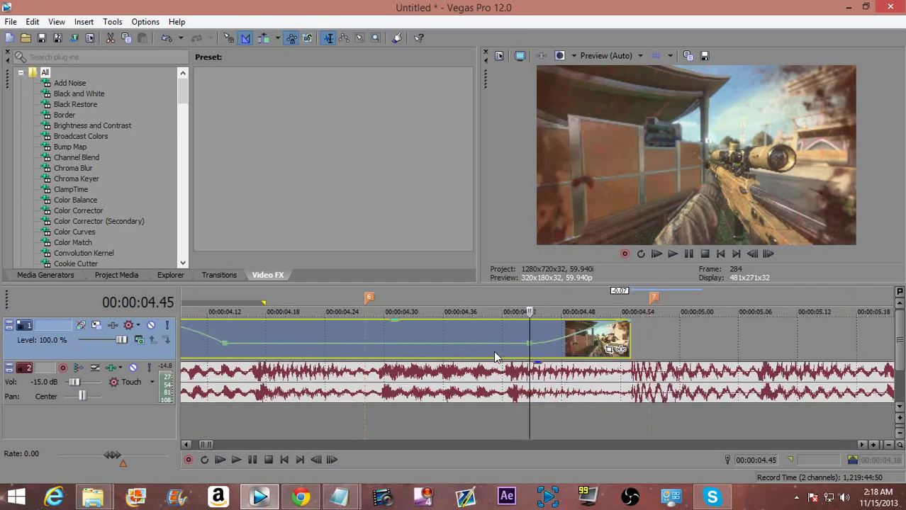
key(space)
key(space)
Step: Set the velocity segment rising to the clip's end to Fast Fade
right_click(607, 324)
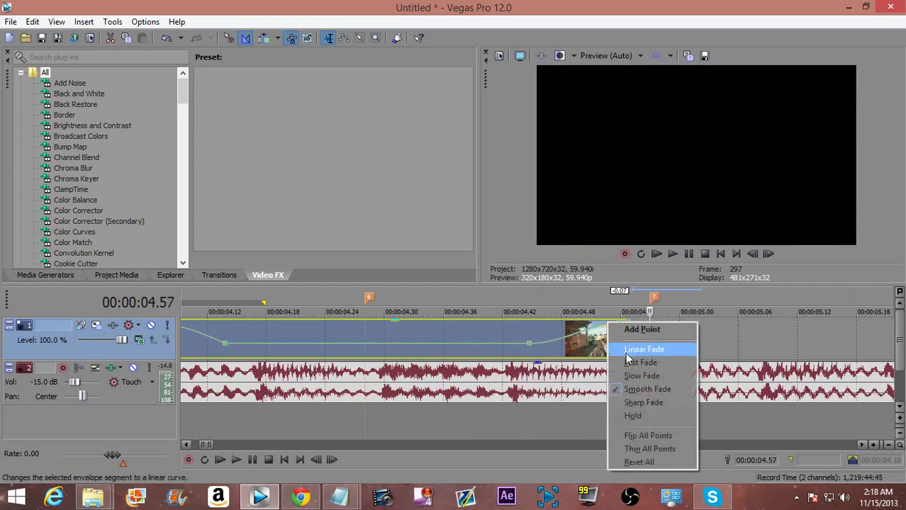
click(637, 375)
right_click(575, 336)
click(594, 227)
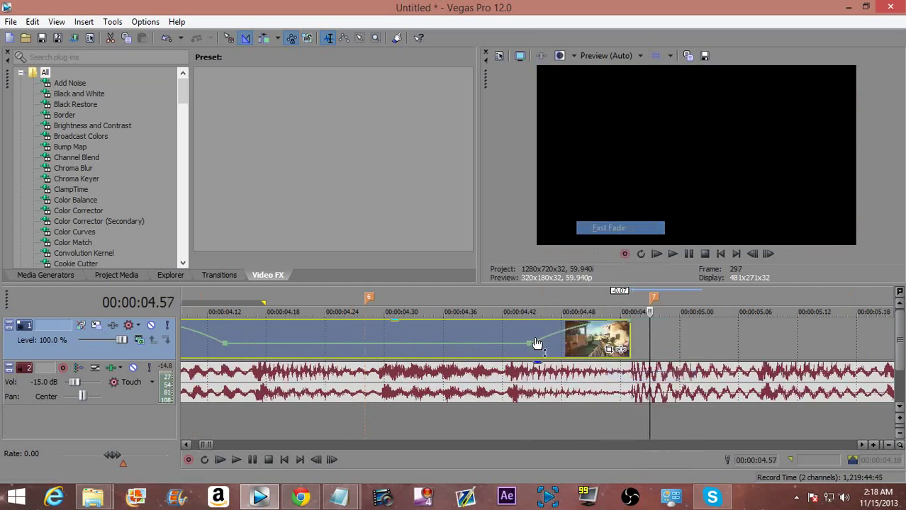
Step: Play up to the clip's end at 00:00:04.55 and step back through its last frames
click(462, 336)
scroll(462, 336, down, 1)
key(space)
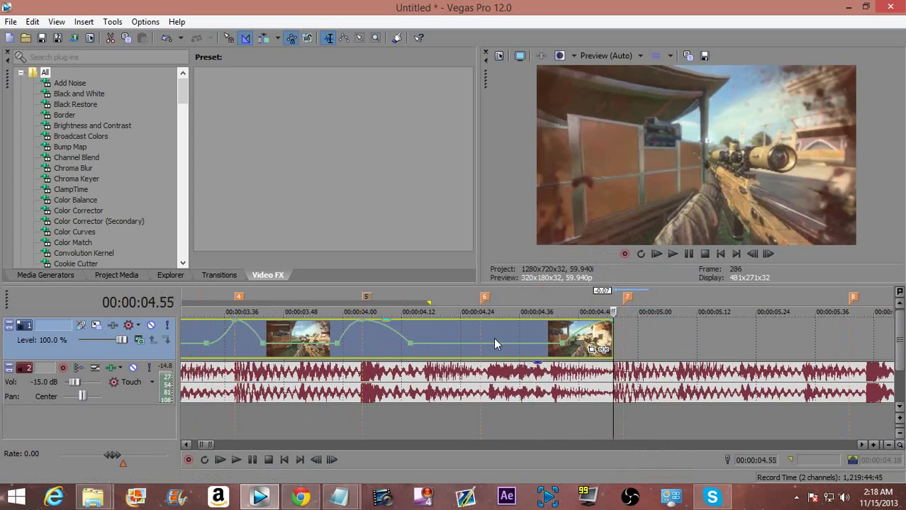
key(Return)
key(Left)
key(Left)
key(Left)
key(Left)
key(Left)
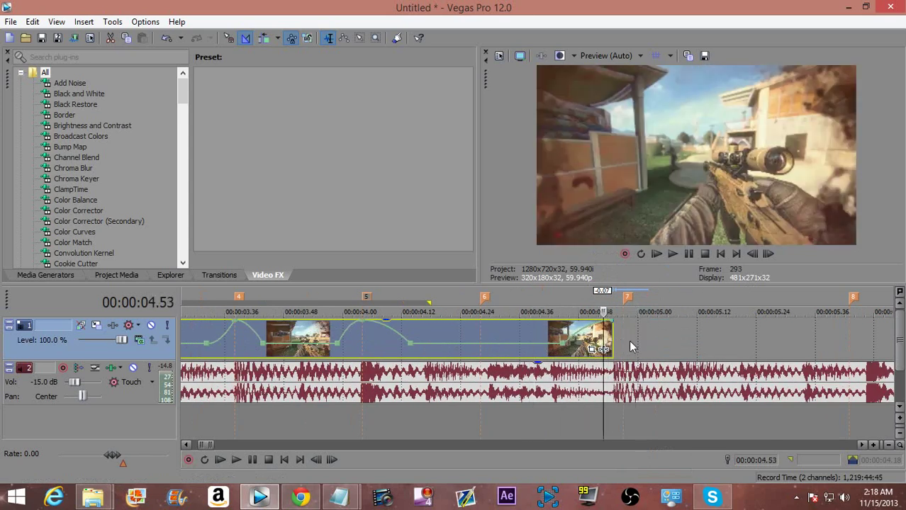
Step: Move marker 7 to the end of the trimmed clip and slide the next clip against it at marker 7
scroll(631, 336, down, 1)
drag(539, 301, 542, 305)
drag(737, 345, 586, 338)
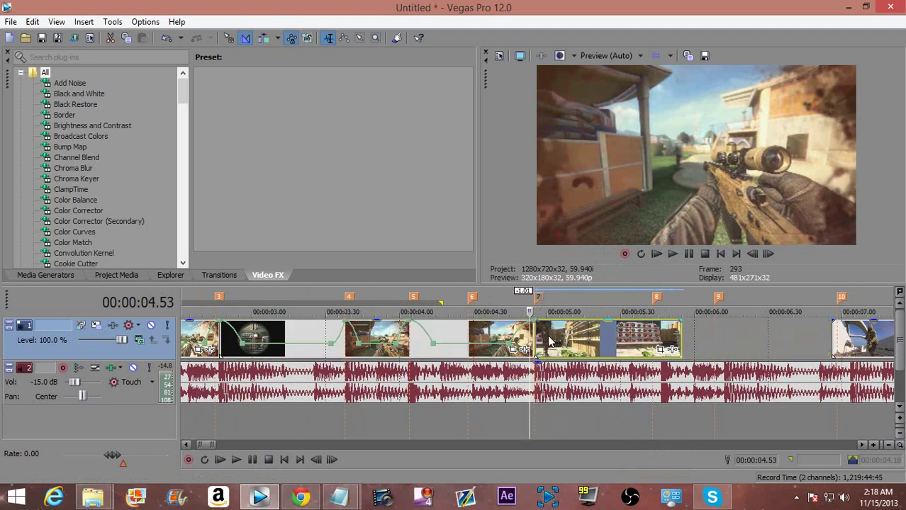
Step: Play the clip that starts at marker 7 and trim its end back to about 00:00:05.30
key(space)
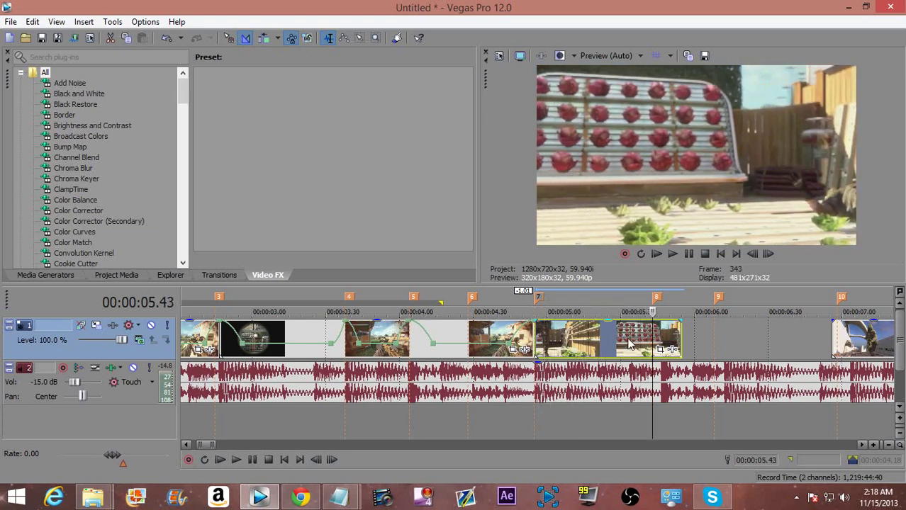
key(space)
drag(677, 347, 620, 338)
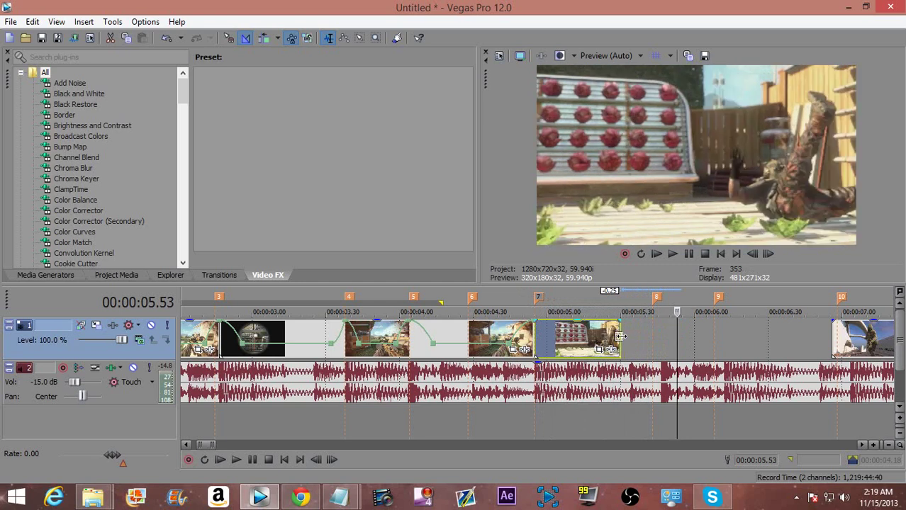
Step: Play across the cut into the clip at marker 7 and extend that clip's end past marker 8 to about 00:00:05.46
click(527, 340)
scroll(526, 340, up, 3)
key(space)
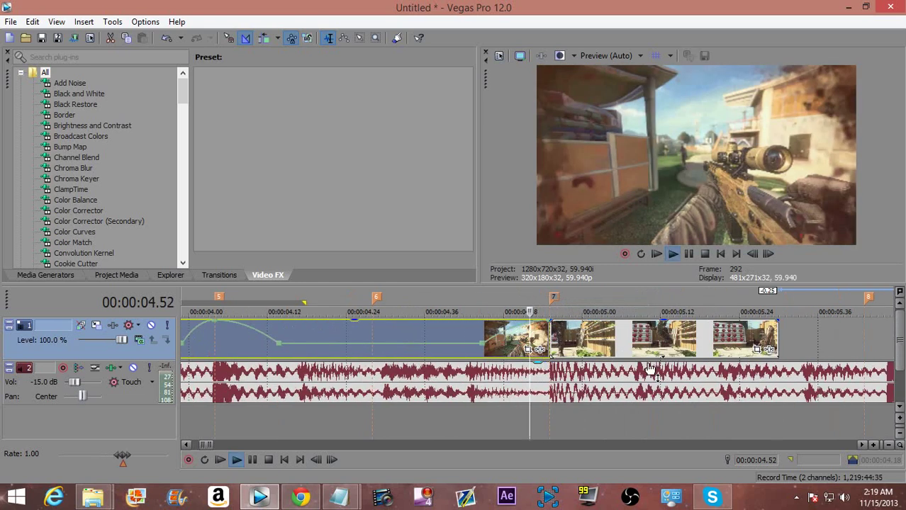
scroll(651, 370, down, 1)
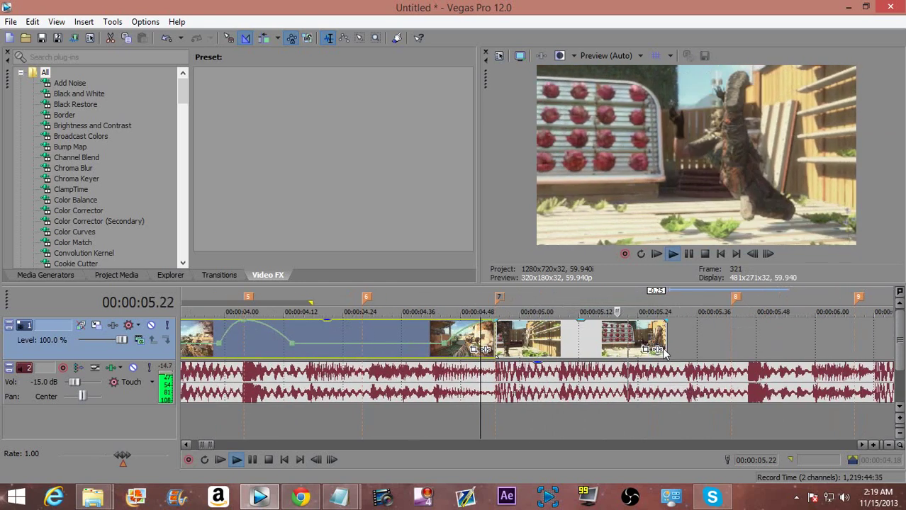
key(space)
drag(665, 349, 745, 342)
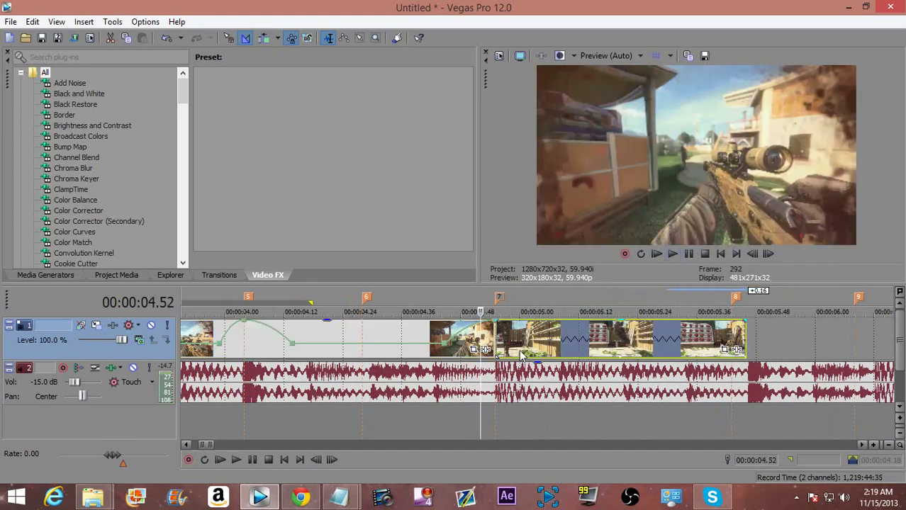
Step: Play the opening of the extended clip at marker 7 and insert a velocity envelope on it
key(space)
key(space)
right_click(559, 349)
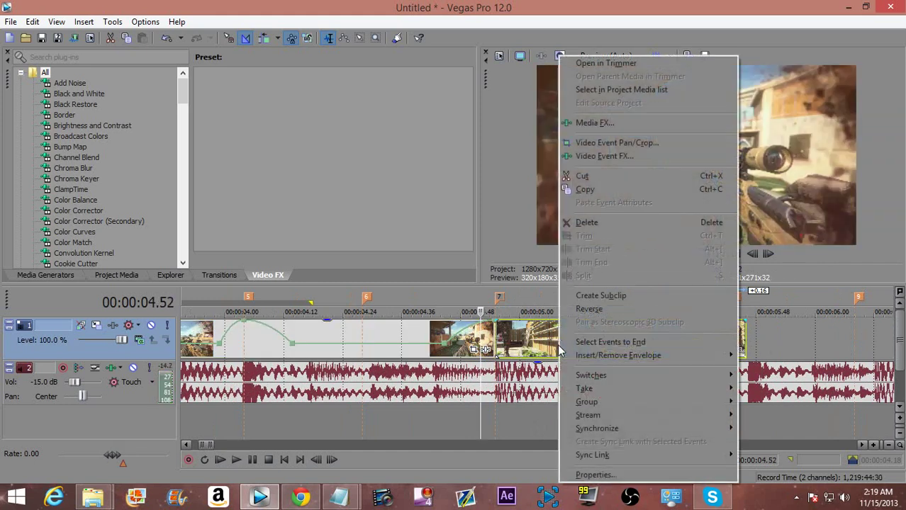
mouse_move(681, 356)
click(765, 357)
key(space)
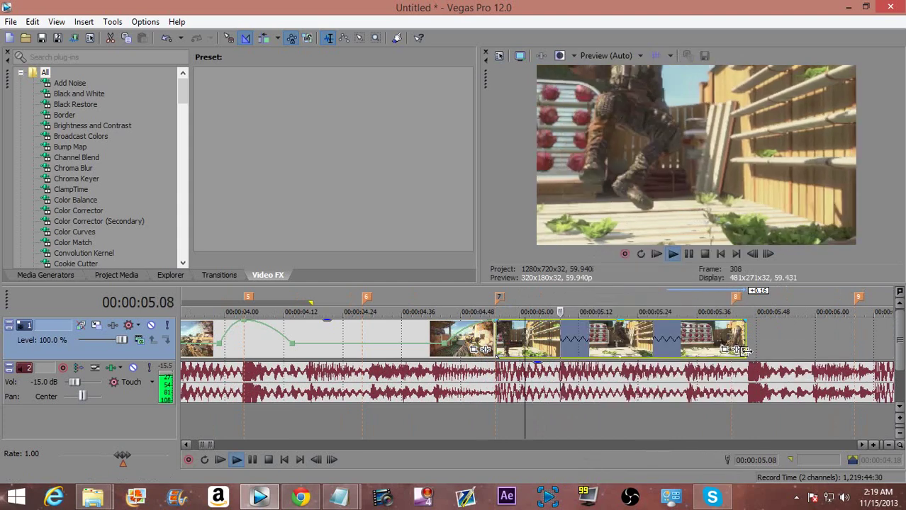
key(space)
right_click(550, 341)
mouse_move(619, 356)
click(766, 356)
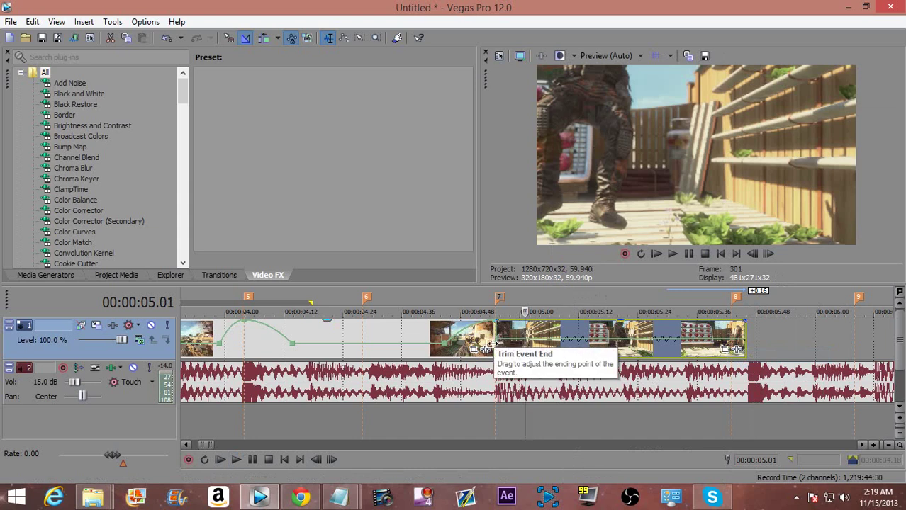
Step: Add a velocity point at 50% forward velocity at 00:00:05.07 and another point at 00:00:05.33 in the clip
scroll(499, 347, down, 6)
scroll(237, 352, up, 5)
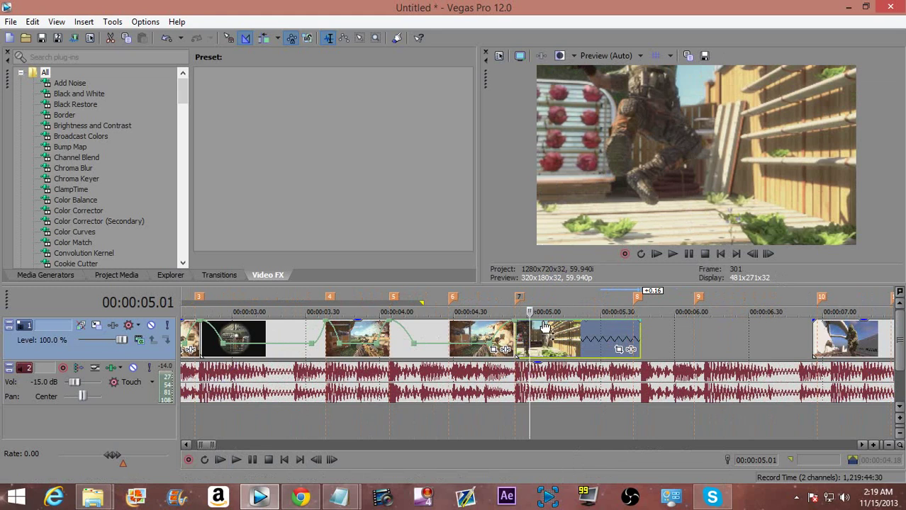
right_click(542, 341)
click(602, 115)
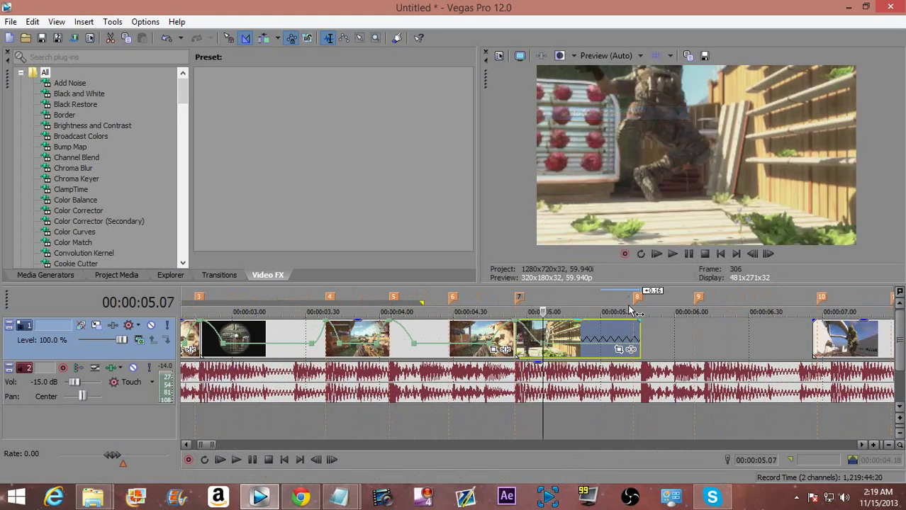
click(605, 339)
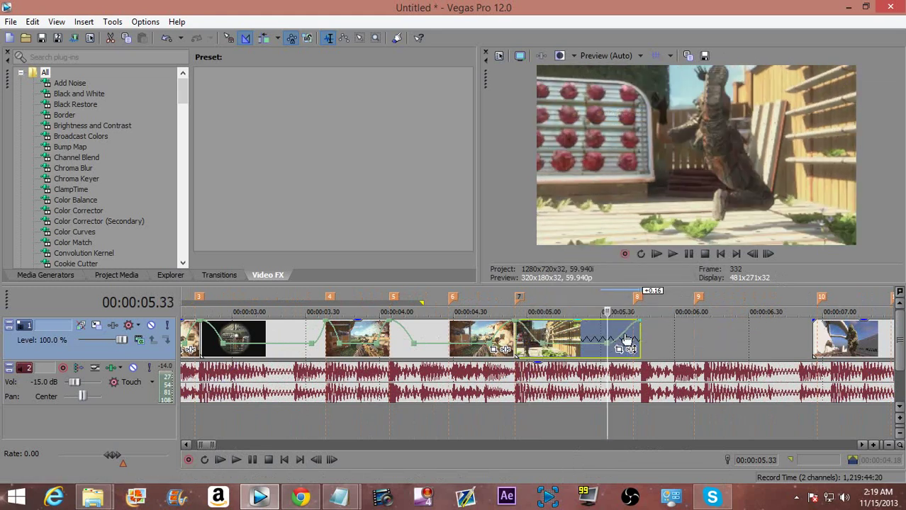
Step: Set the clip's falling velocity segment to Slow Fade and its final rising segment to Fast Fade, and play it from marker 7
right_click(624, 334)
click(655, 367)
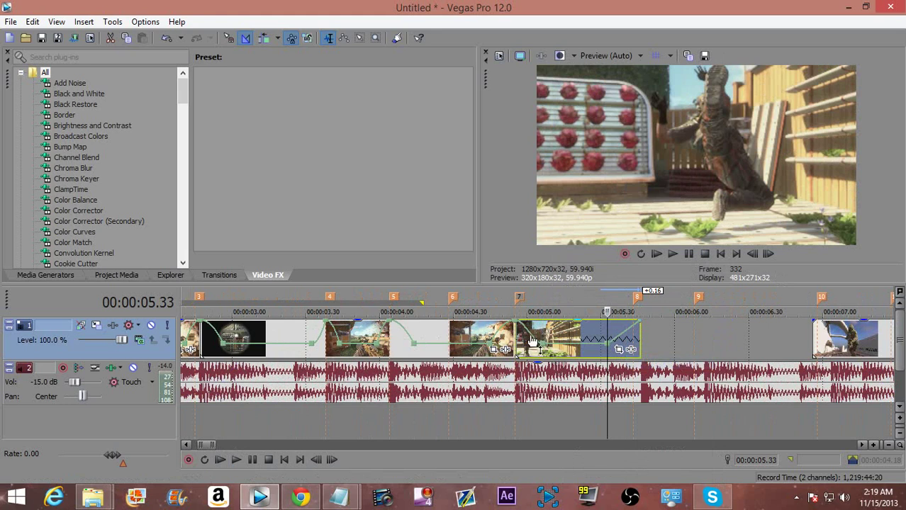
right_click(533, 341)
click(569, 241)
right_click(629, 330)
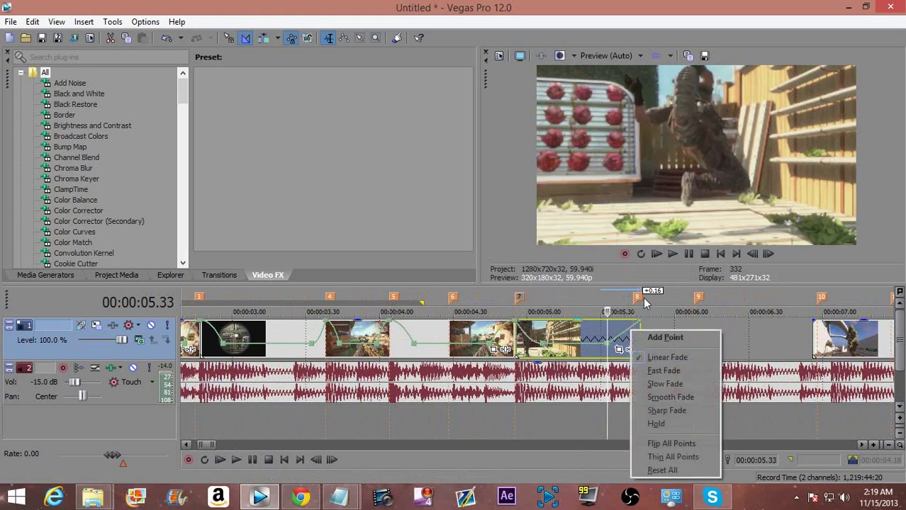
click(663, 370)
click(519, 347)
key(space)
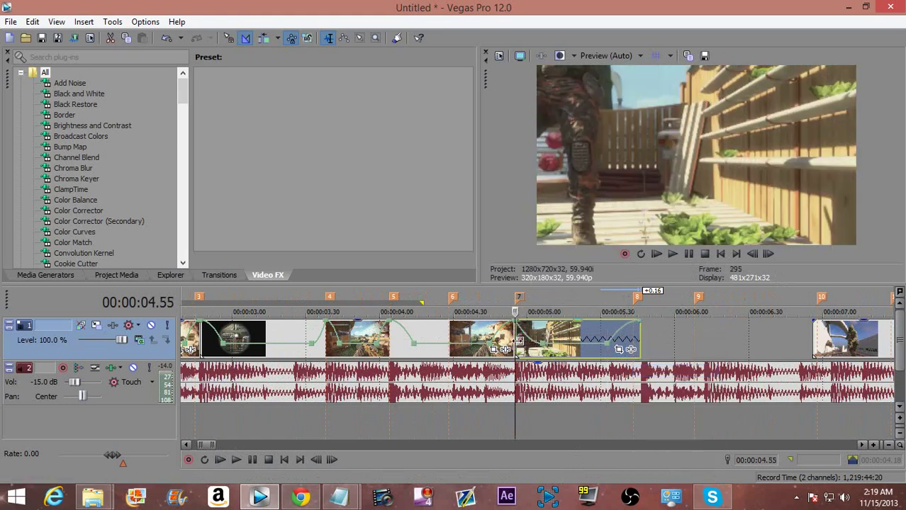
scroll(544, 355, down, 3)
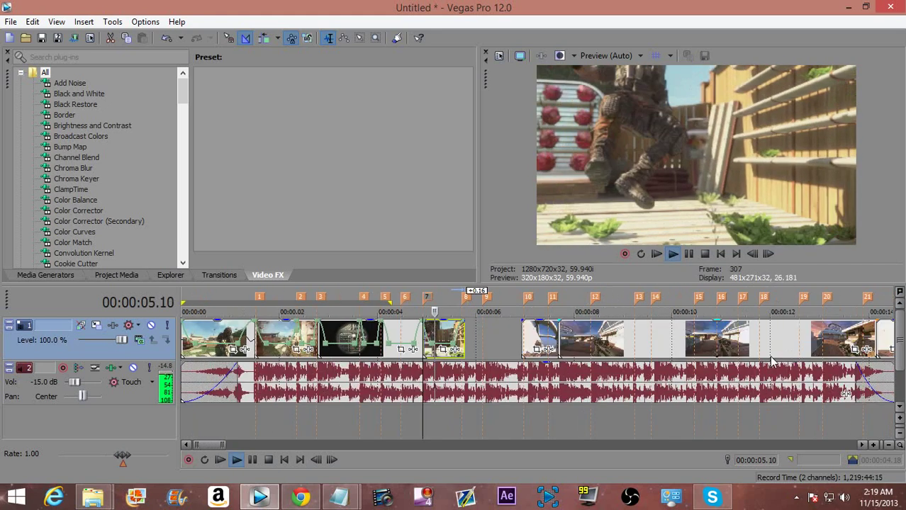
key(space)
Step: Slide the next clip against the end of the clip near marker 8 and play its opening
drag(510, 331, 739, 346)
scroll(470, 338, up, 3)
click(694, 340)
key(space)
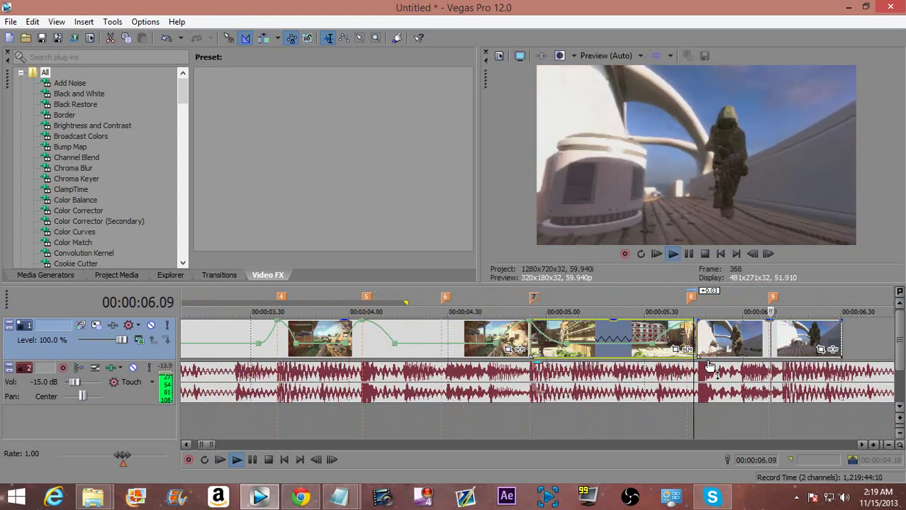
key(space)
Step: Trim the end of the clip following marker 8 back to about 00:00:06.12 and move marker 9 to that end
click(777, 340)
scroll(626, 344, up, 3)
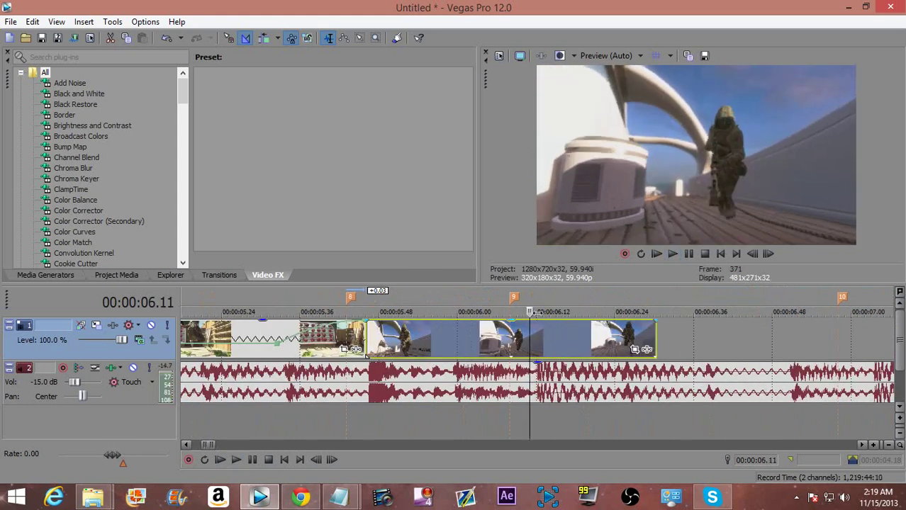
drag(655, 339, 525, 338)
click(366, 341)
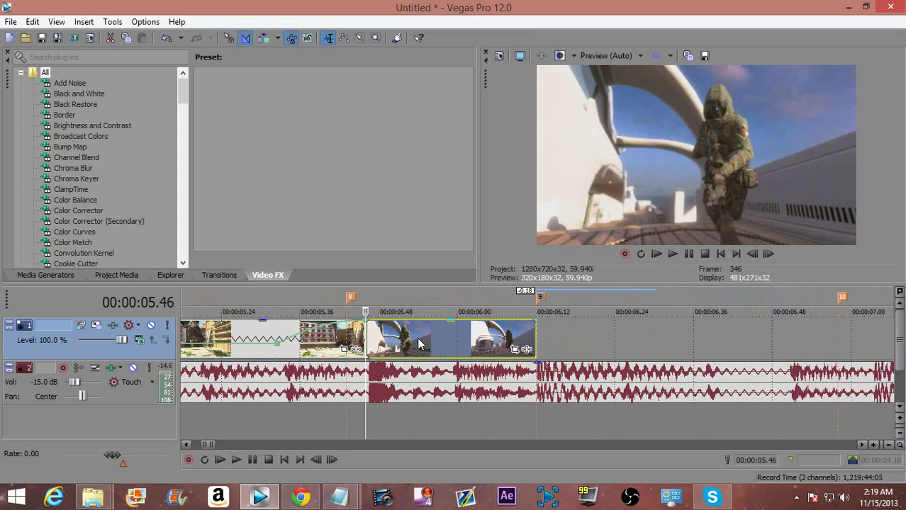
Step: Insert a velocity envelope on the trimmed clip, with a point at 50% forward velocity at 00:00:05.51 and another at 00:00:06.03
right_click(416, 337)
mouse_move(505, 357)
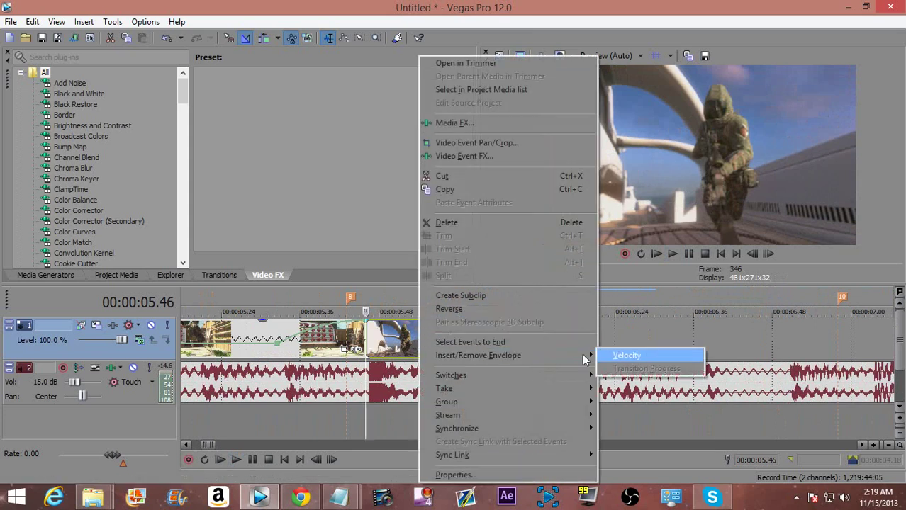
click(616, 356)
right_click(398, 323)
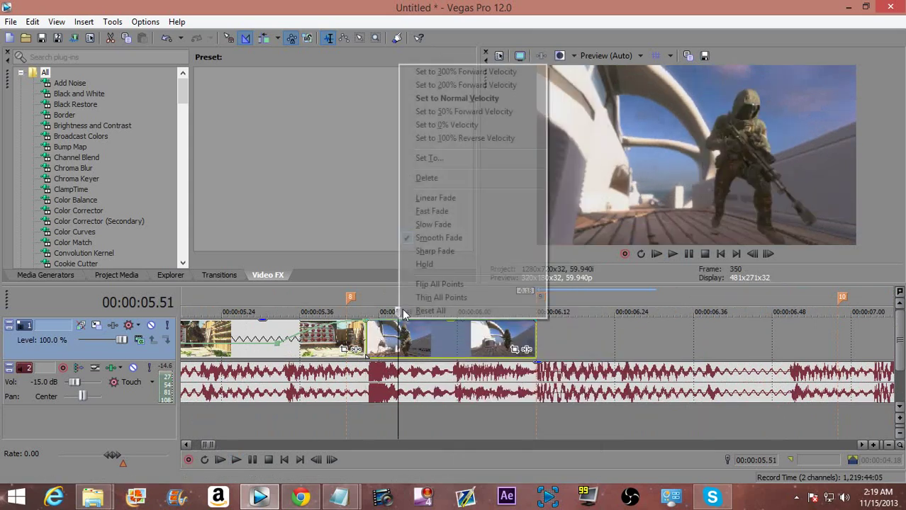
click(461, 112)
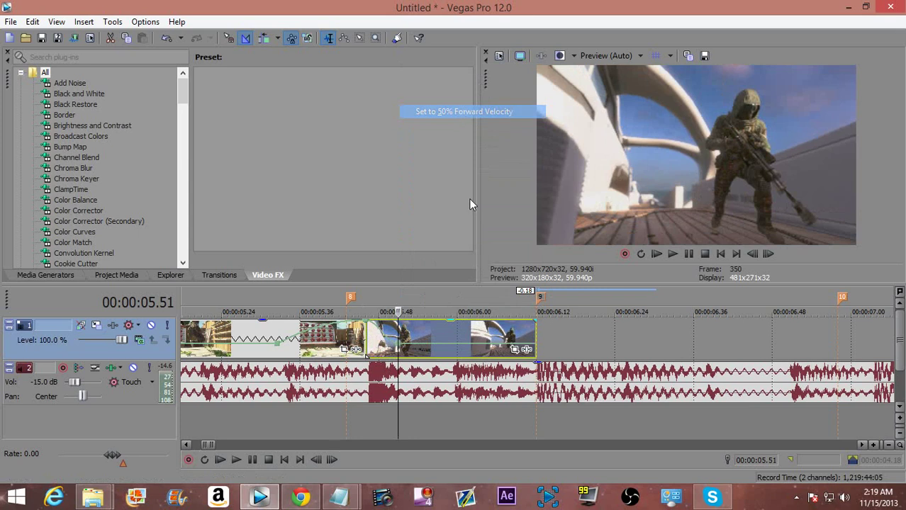
click(474, 349)
Step: Change the fade of the velocity segment rising to the clip's end and set the falling segment to Slow Fade
right_click(505, 338)
click(554, 363)
right_click(387, 336)
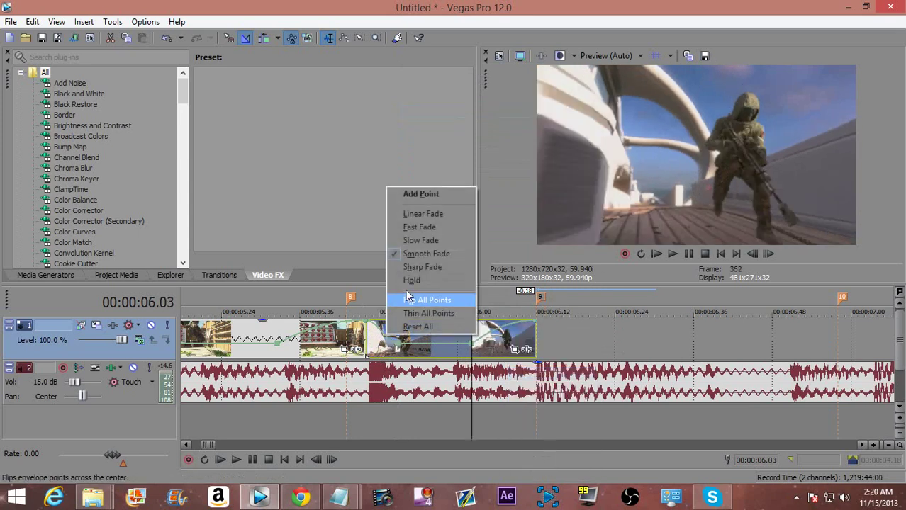
click(418, 240)
right_click(391, 338)
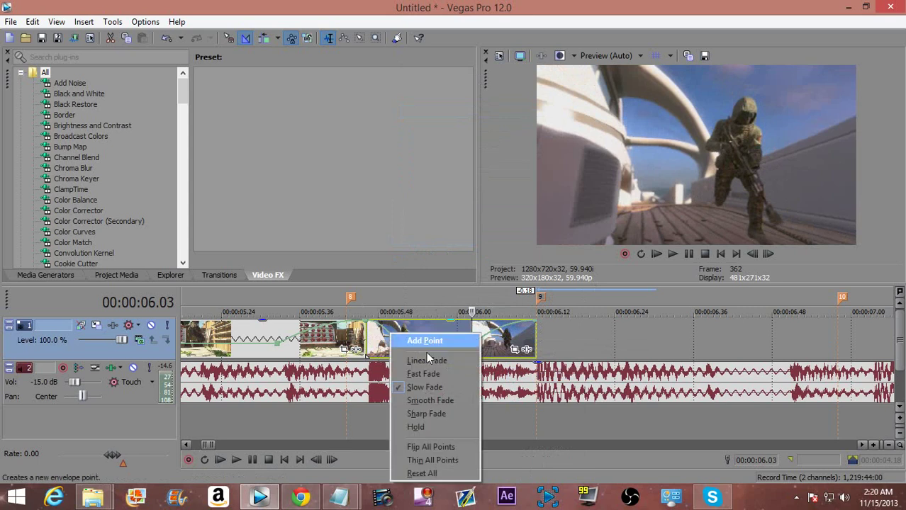
click(401, 342)
Step: Slide the next clip against the previous clip's end at marker 9 and review its first frames
scroll(546, 334, down, 2)
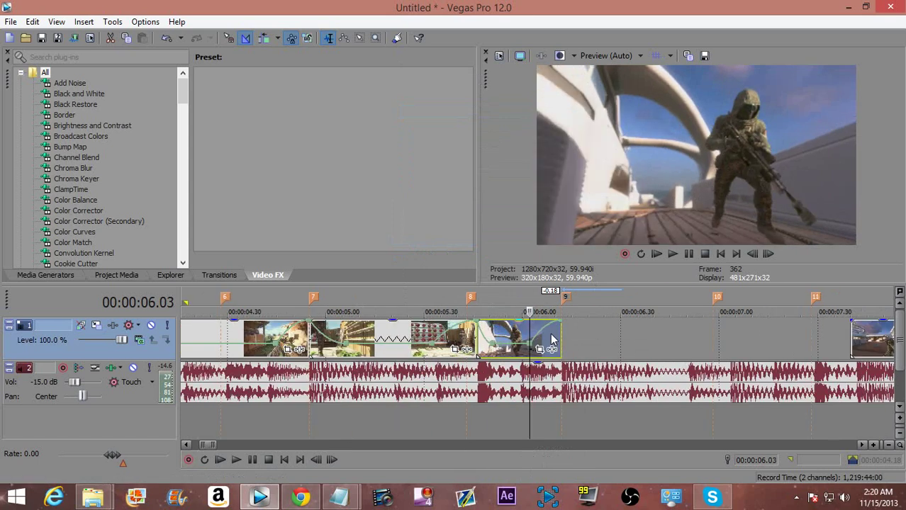
drag(860, 339, 573, 349)
scroll(573, 350, down, 2)
scroll(560, 335, up, 2)
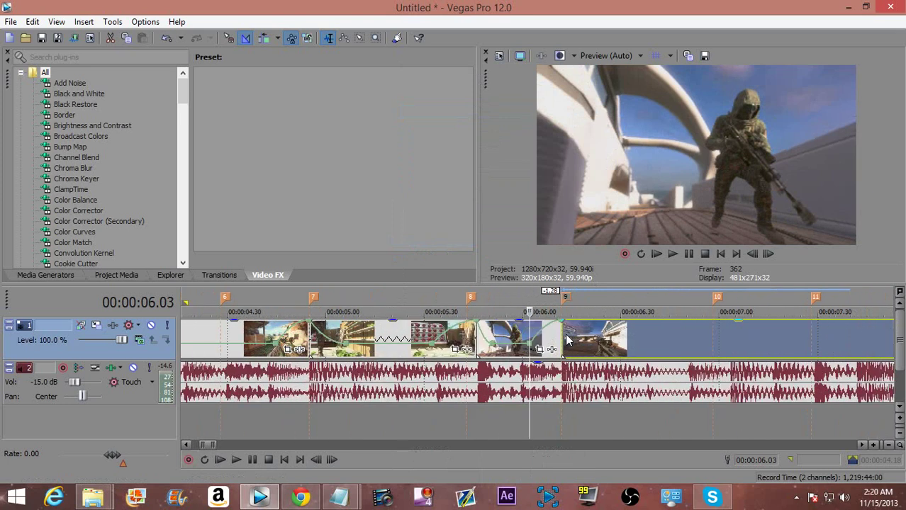
key(Right)
key(space)
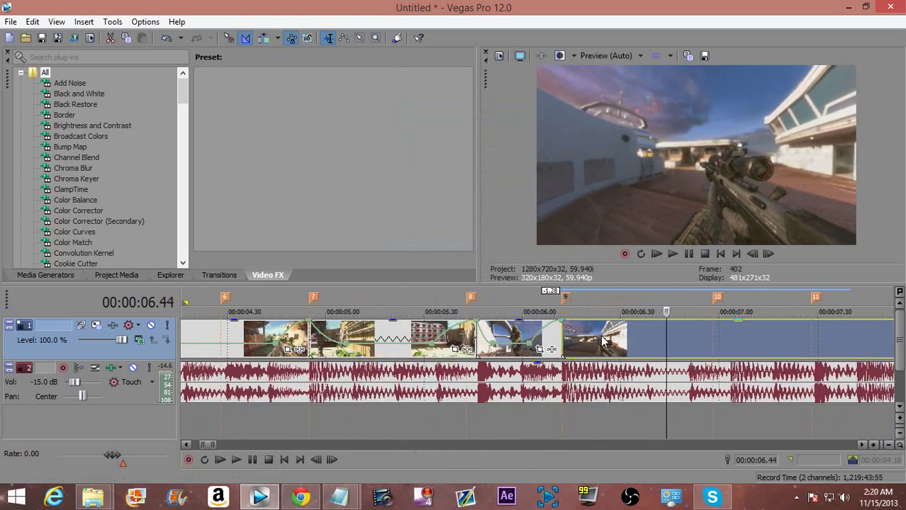
scroll(603, 333, down, 4)
scroll(484, 333, down, 2)
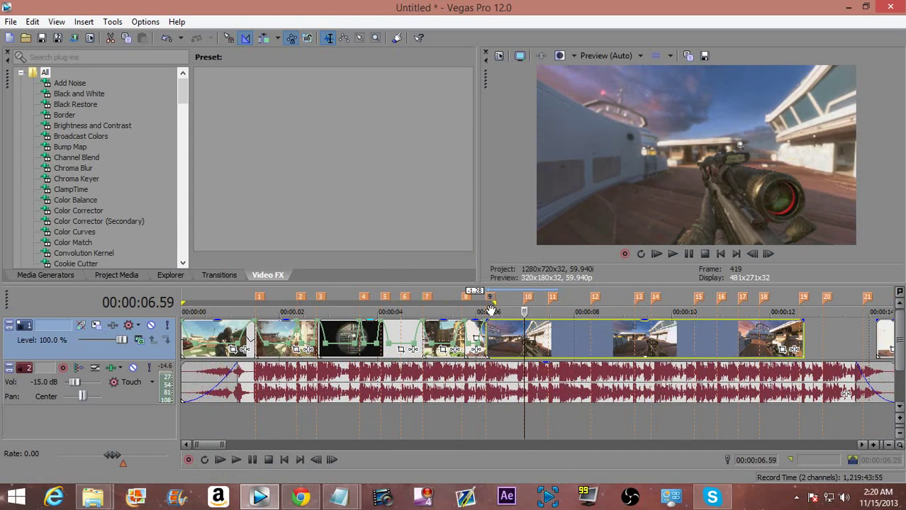
Step: Select the loop region, play the edit from the beginning, and shorten the region's end to 00:00:06.12 at marker 9
key(shift+space)
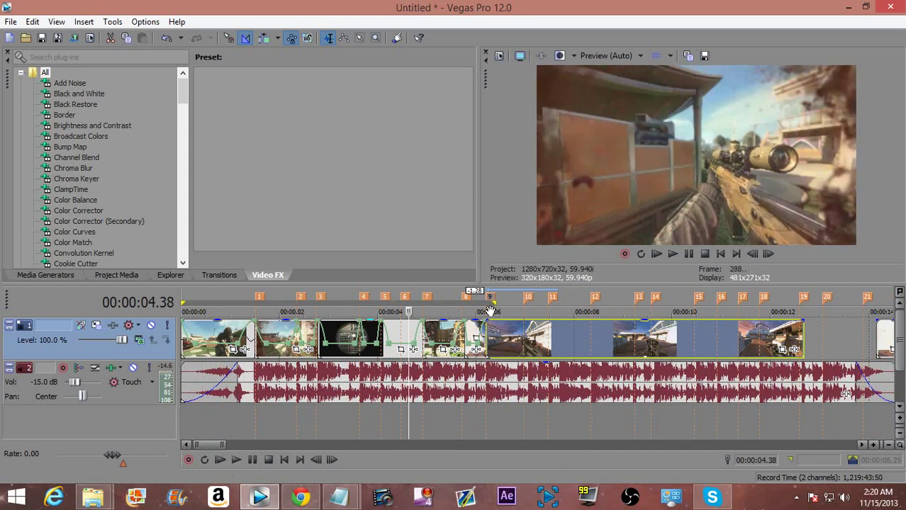
shift+click(490, 312)
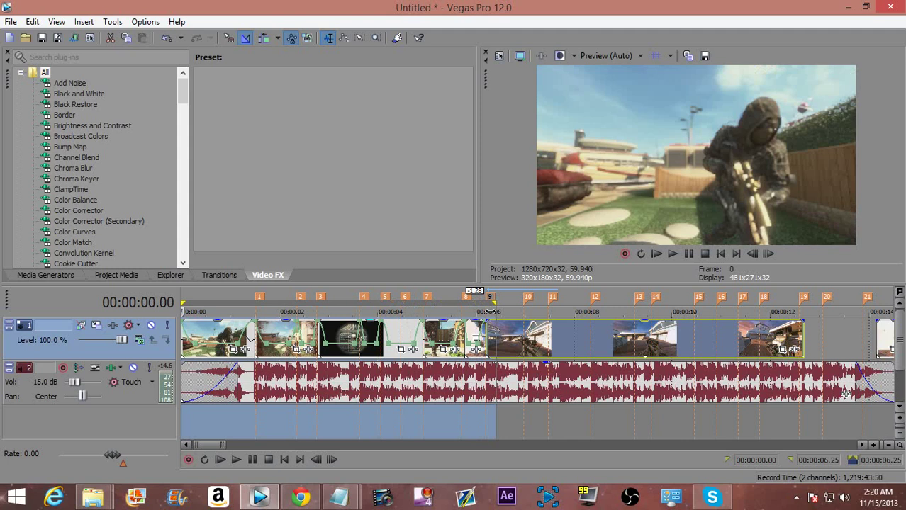
key(space)
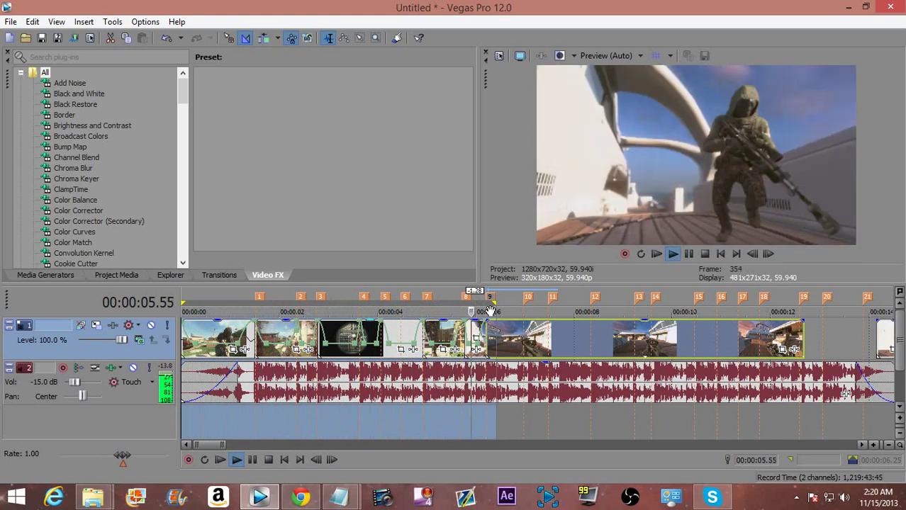
key(space)
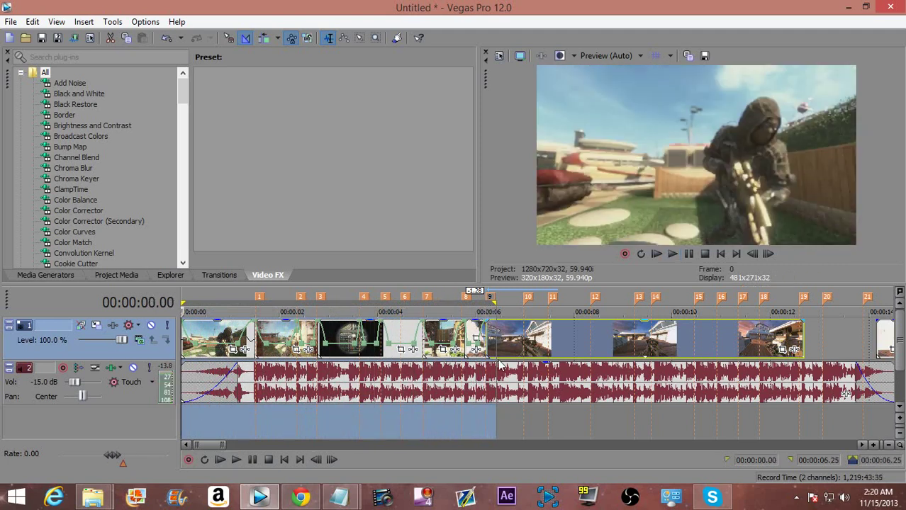
scroll(502, 362, up, 3)
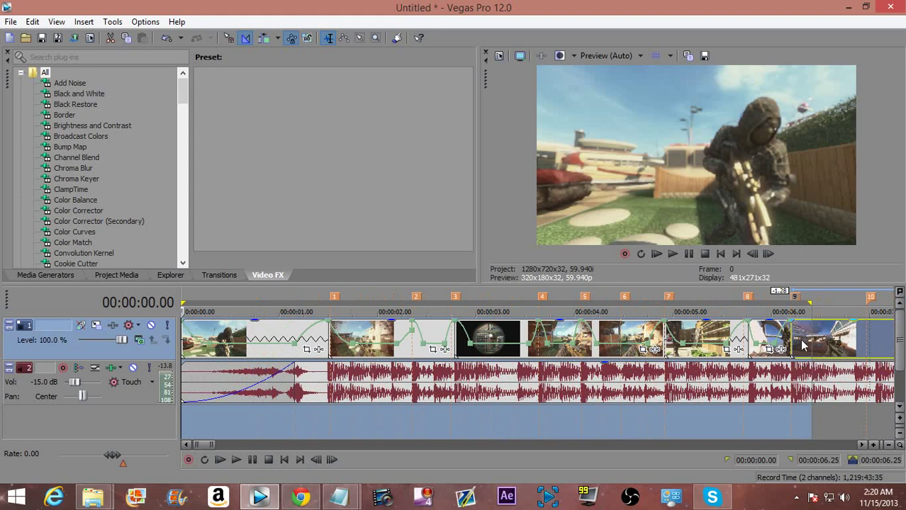
drag(805, 305, 790, 305)
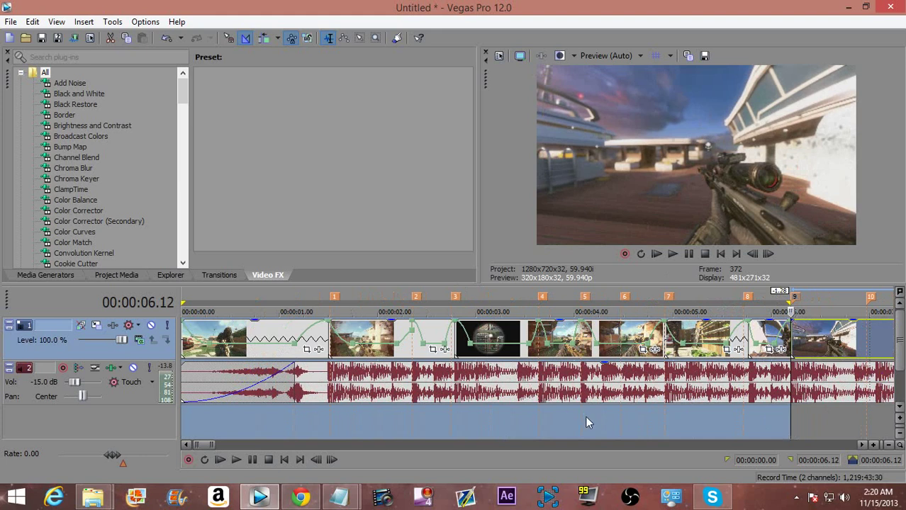
Step: Render the loop region to a new track as New track 1.mp4 in the Documents folder, using the "render setting :D" template
right_click(249, 305)
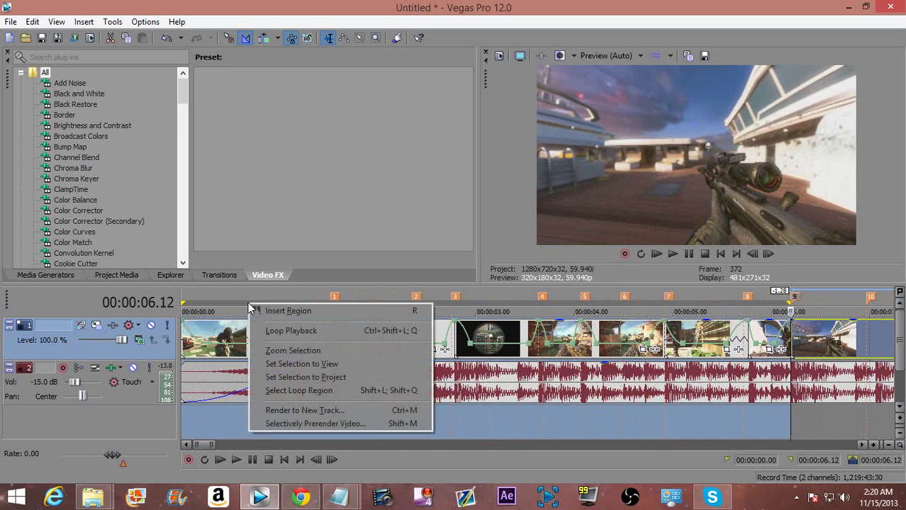
click(311, 411)
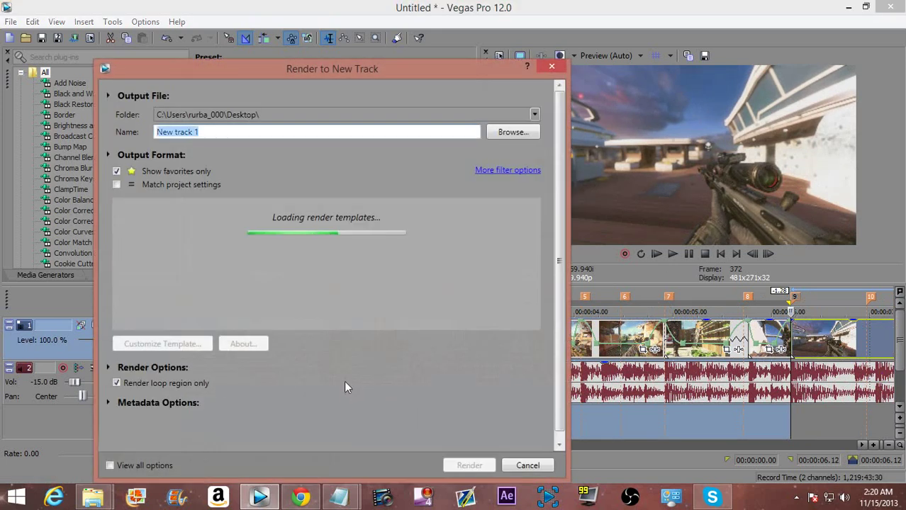
drag(339, 69, 424, 31)
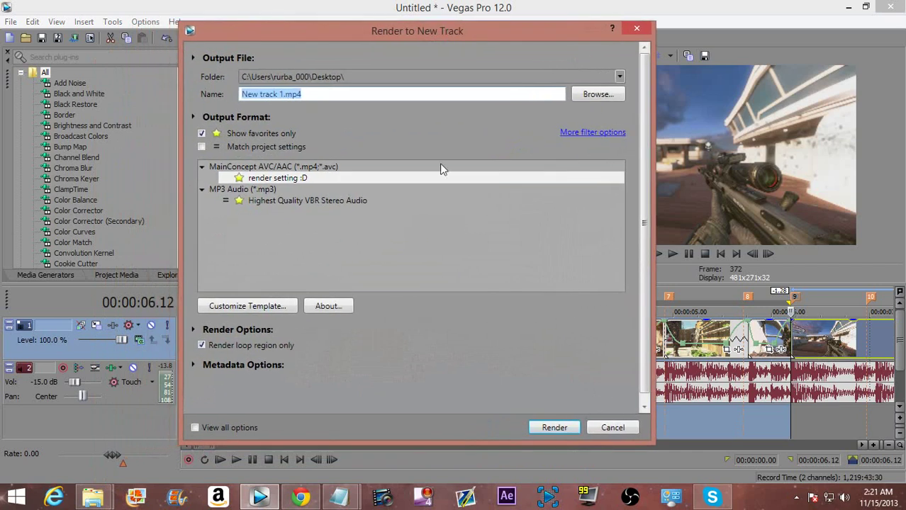
click(472, 78)
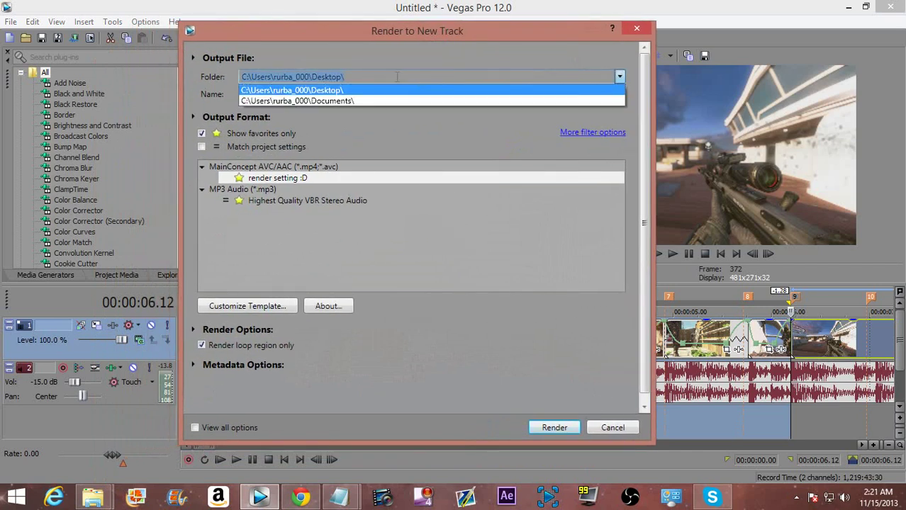
click(352, 102)
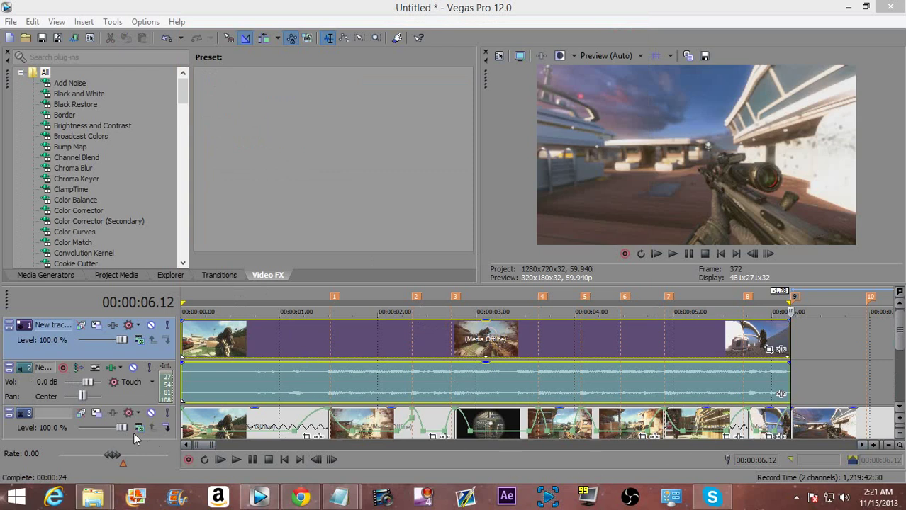
Step: Delete all the original clips before marker 9 on the video track below the rendered tracks
click(222, 419)
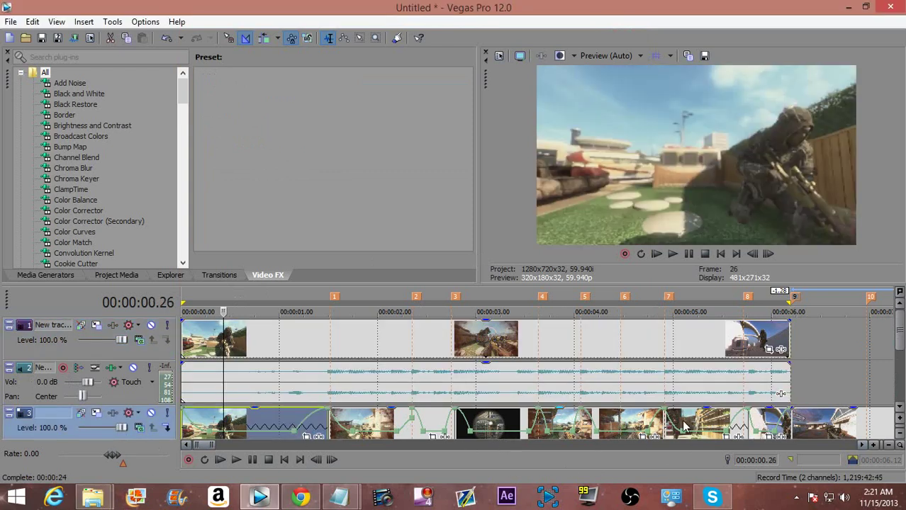
shift+click(767, 421)
key(Delete)
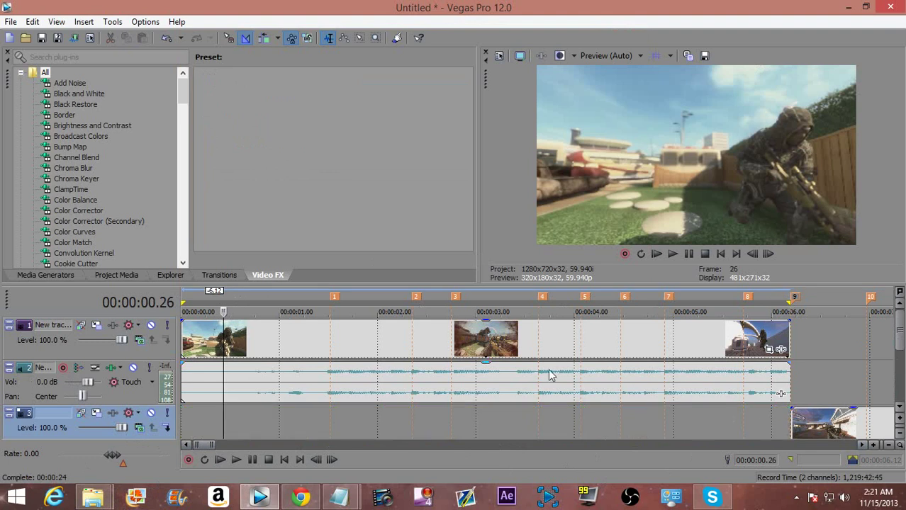
Step: Remove the rendered audio track and move the rendered video clip down into the gap before the remaining clip
drag(109, 399, 122, 415)
click(319, 344)
drag(319, 342, 316, 373)
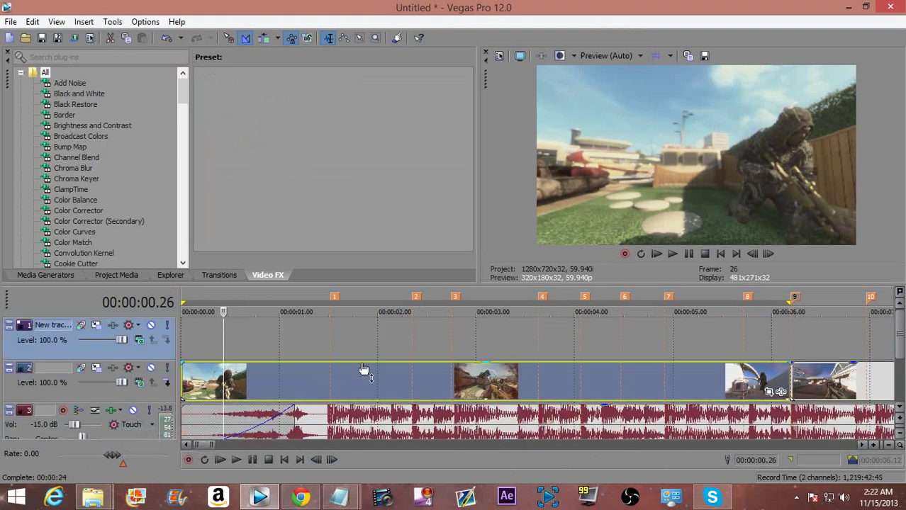
Step: Select the rendered clip's time range and play it twice from the project start
click(190, 355)
double_click(189, 382)
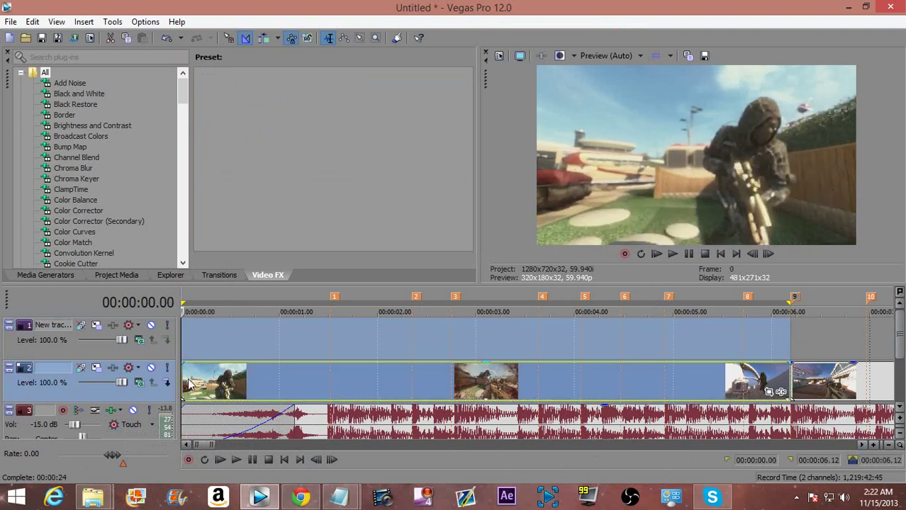
click(190, 385)
key(space)
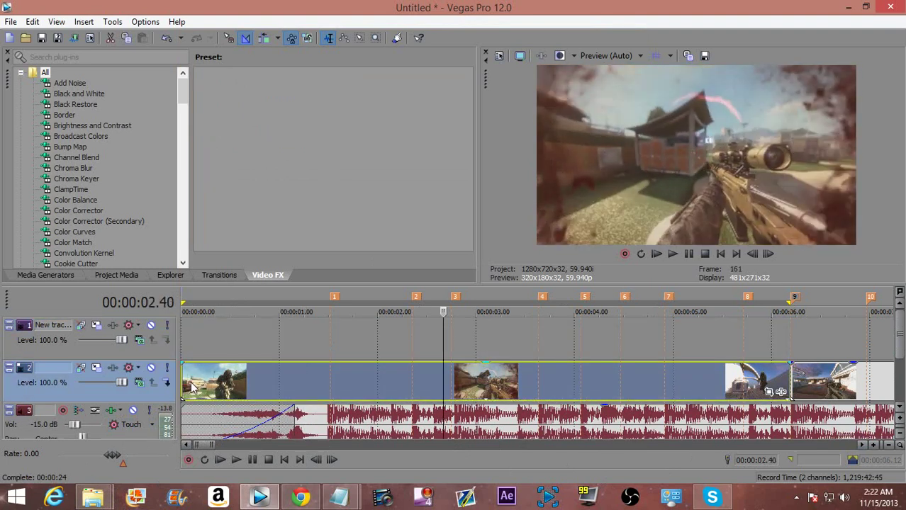
double_click(190, 385)
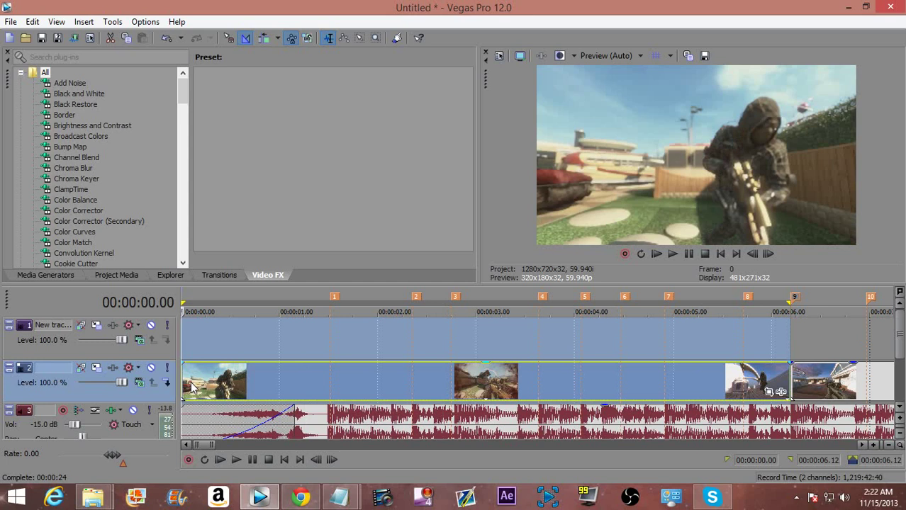
key(space)
Step: Disable resampling in the rendered clip's event properties
right_click(720, 384)
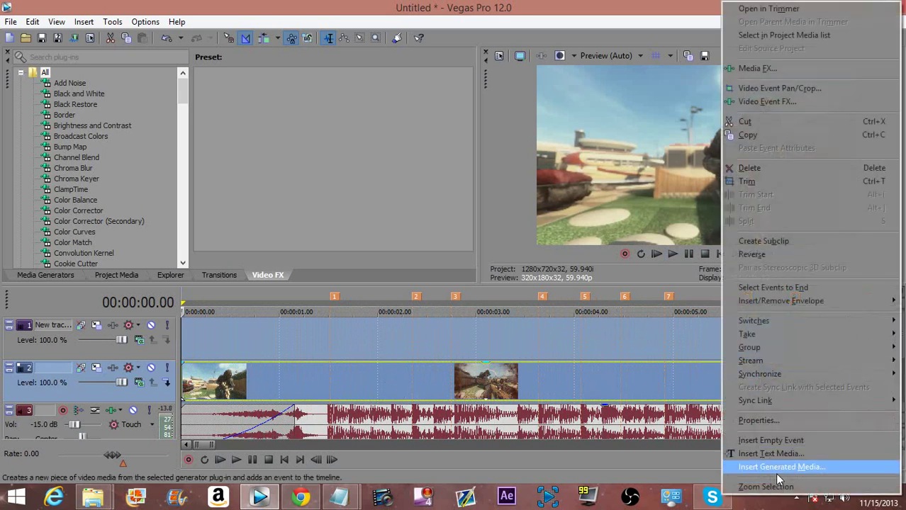
click(762, 420)
click(352, 206)
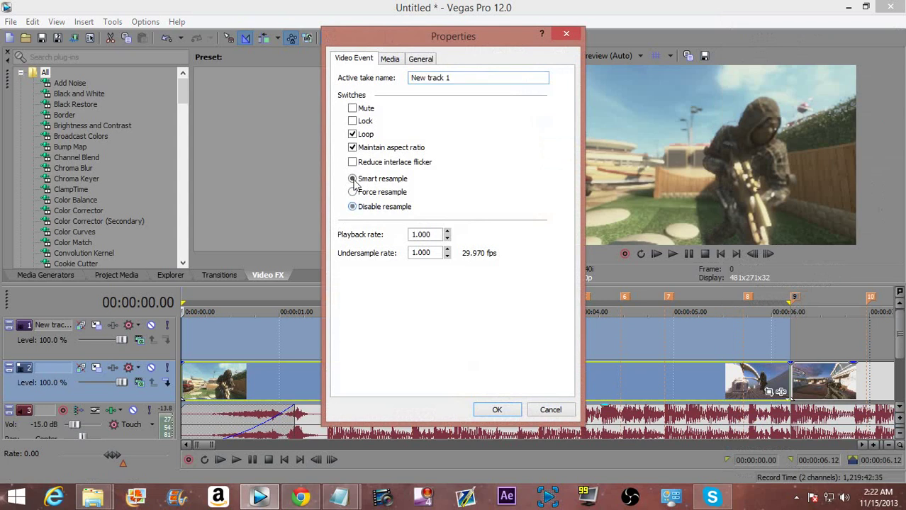
key(Return)
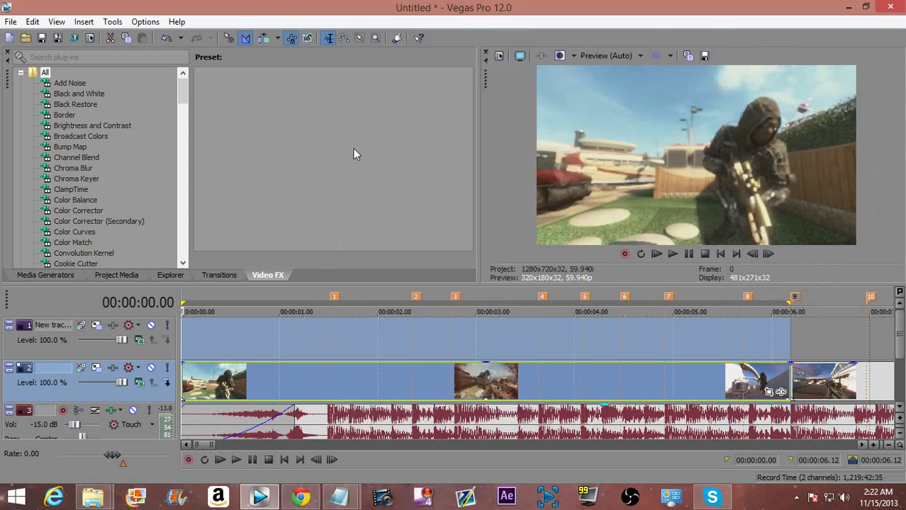
Step: Play the rendered clip with the music from 00:00:00.18
click(209, 327)
key(space)
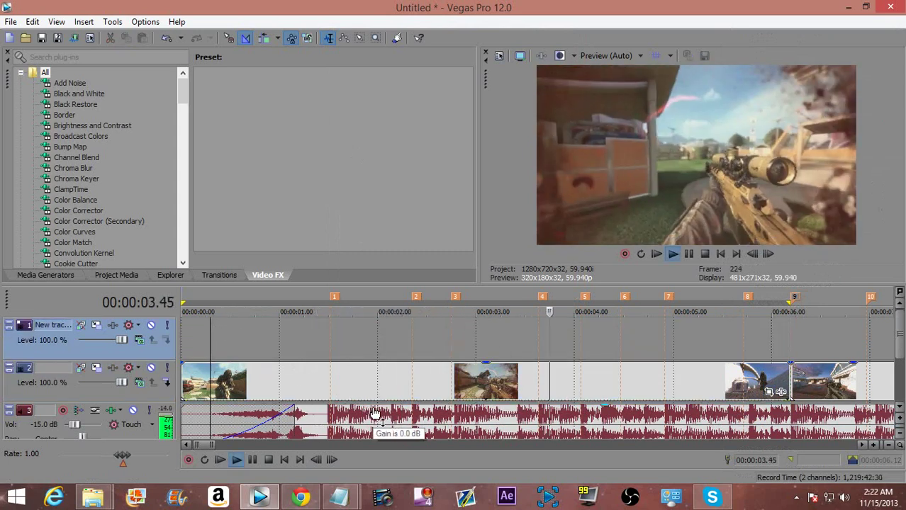
key(space)
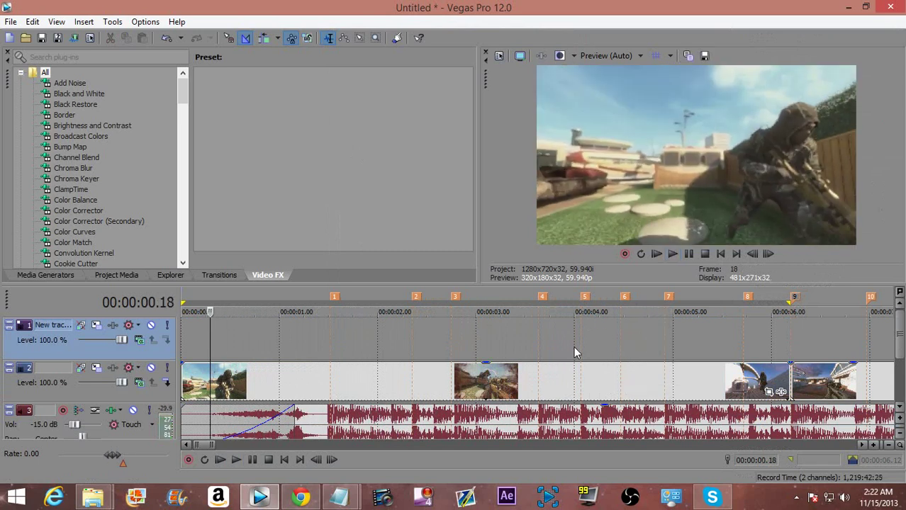
Step: Delete marker 6, play from 00:00:04.23 to check the beats, and shift marker 8 slightly later
click(574, 347)
right_click(624, 302)
click(642, 330)
key(space)
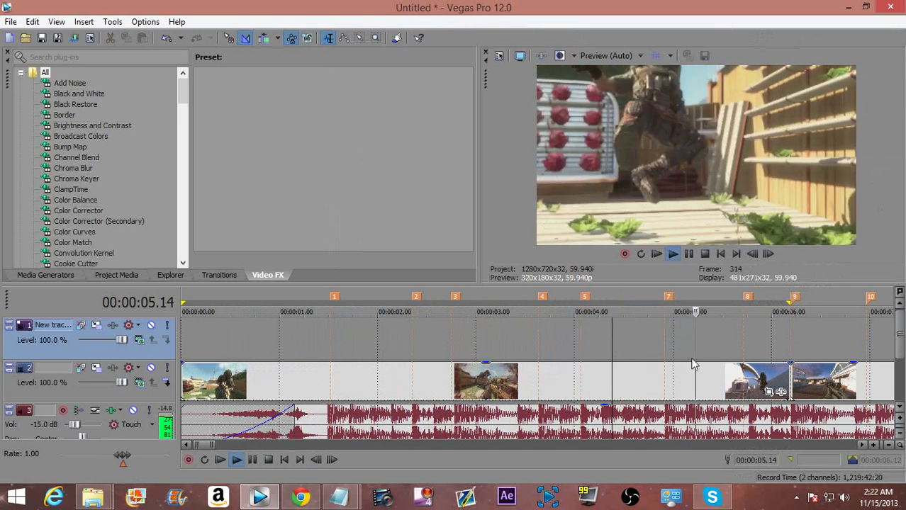
key(space)
drag(749, 301, 756, 304)
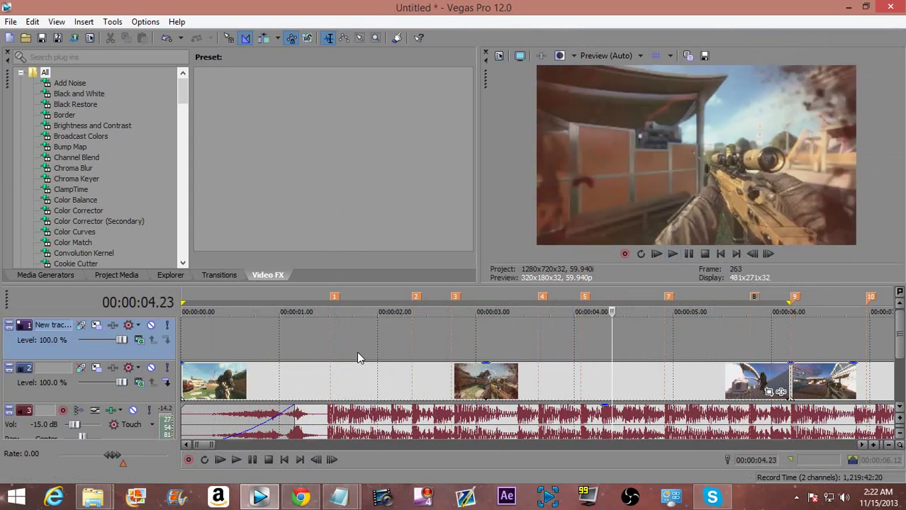
Step: Play the rendered clip from 00:00:01.27, just before marker 1, to check its sync with the music
click(322, 339)
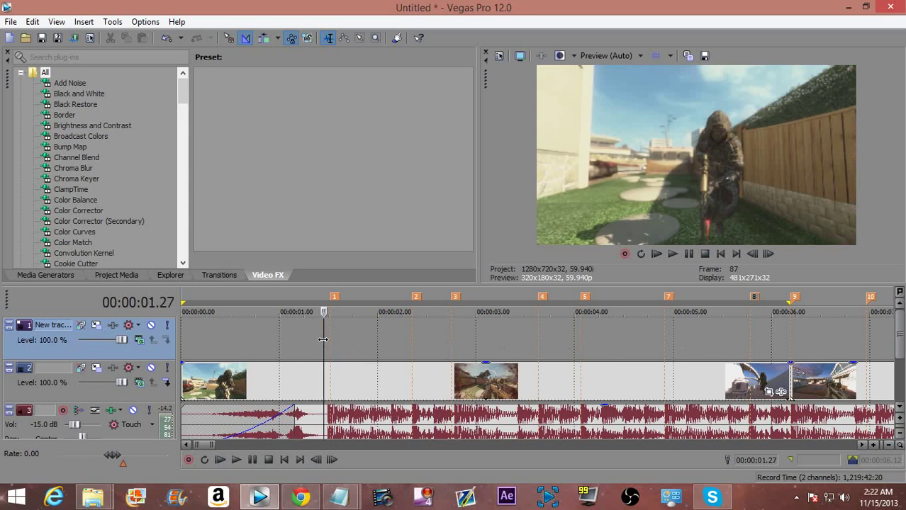
key(space)
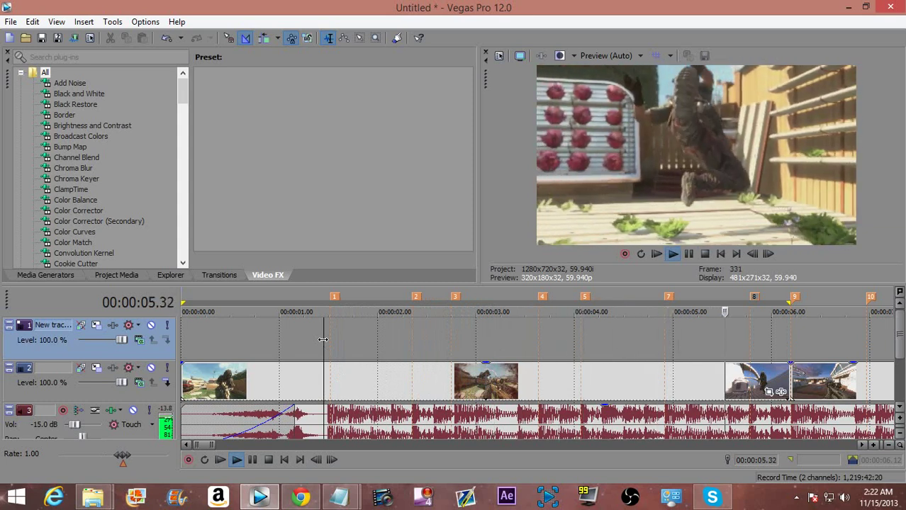
key(space)
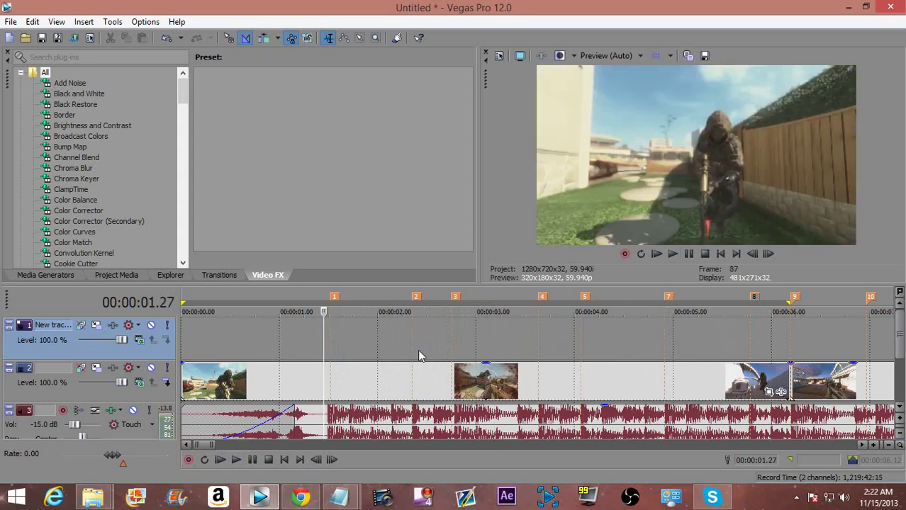
Step: Switch to Chrome, maximize the window, and search YouTube for "sinfulledits"
click(302, 496)
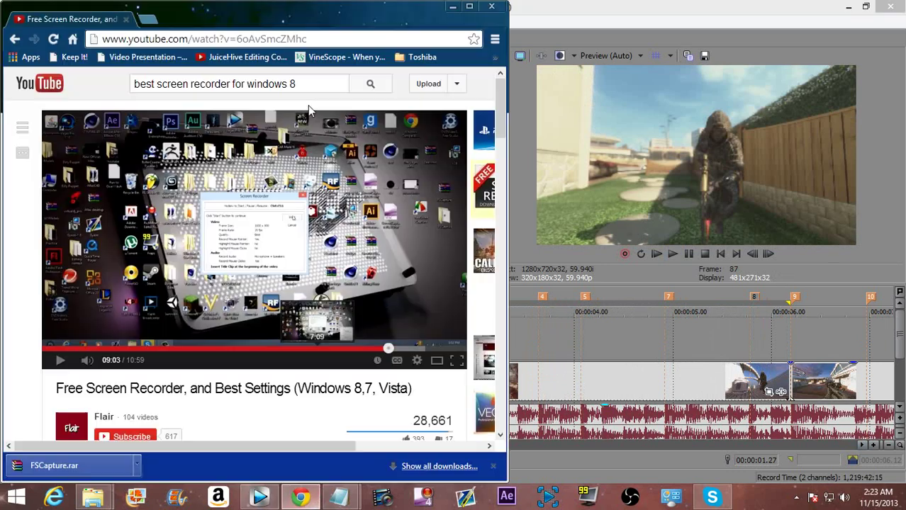
click(464, 6)
drag(389, 69, 3, 72)
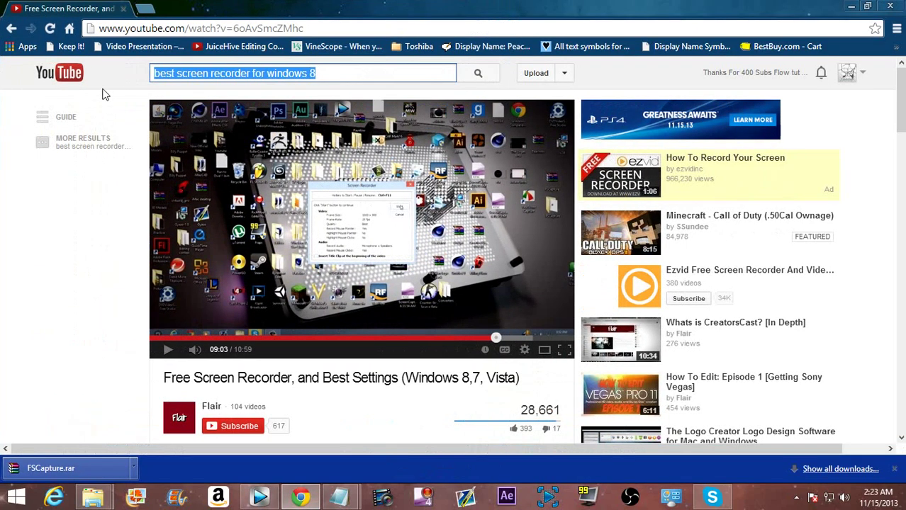
text(sinfulledits)
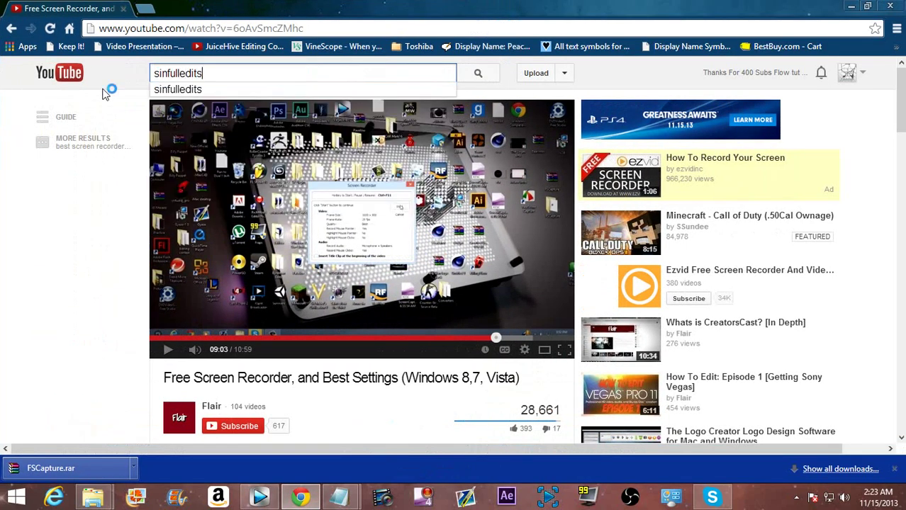
key(Return)
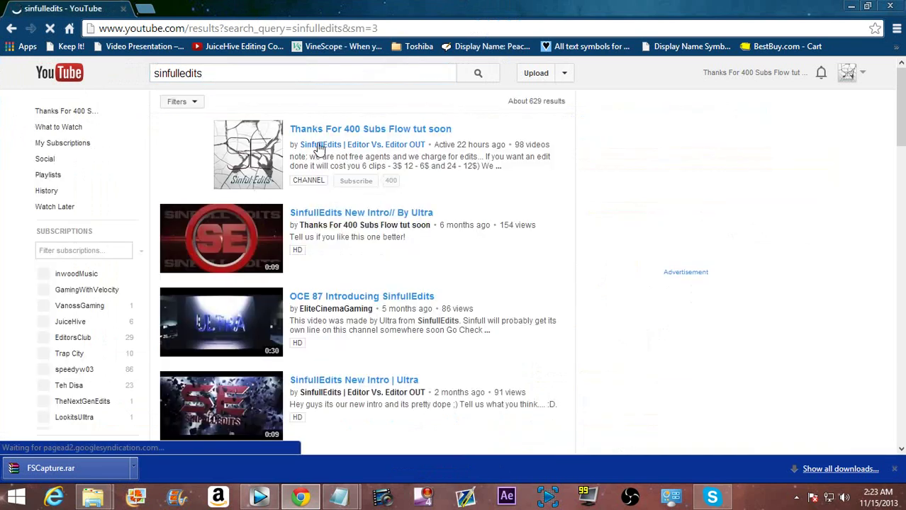
Step: Open the SinfullEdits channel and look through its uploaded videos for an example edit
click(321, 146)
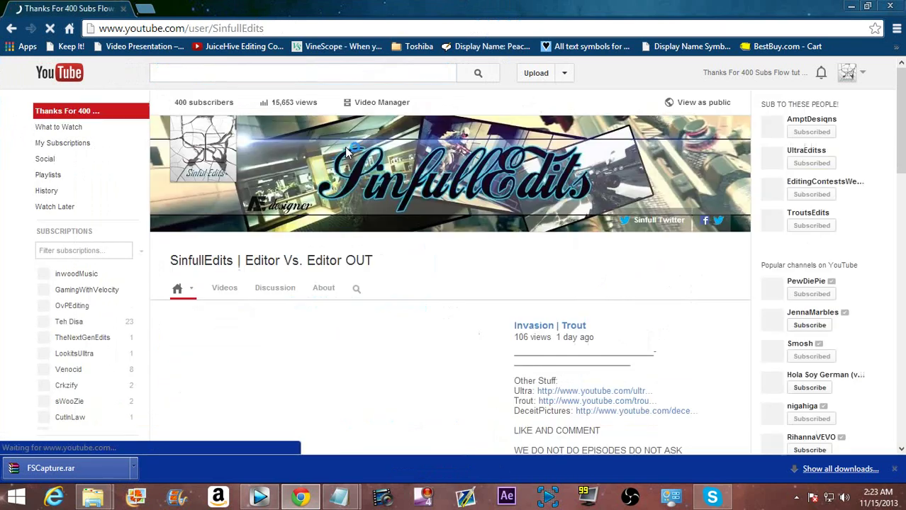
click(225, 290)
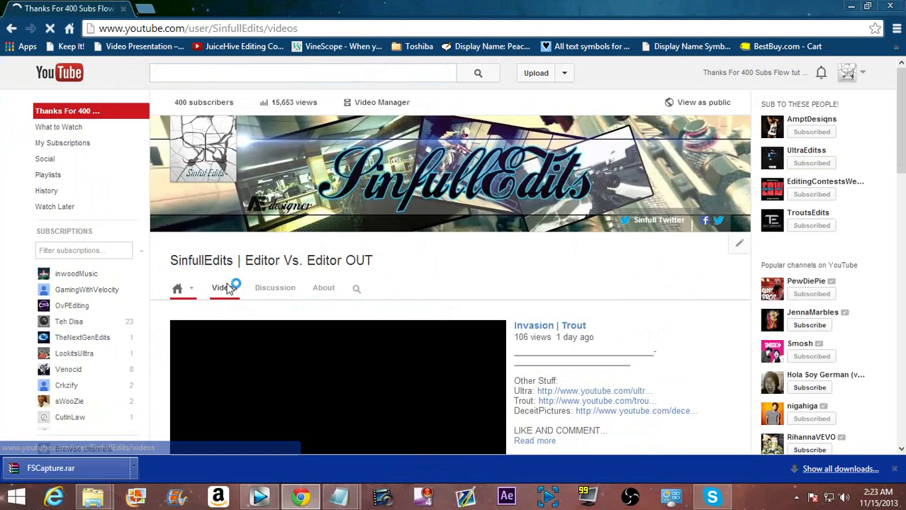
scroll(330, 369, down, 1)
scroll(432, 309, down, 1)
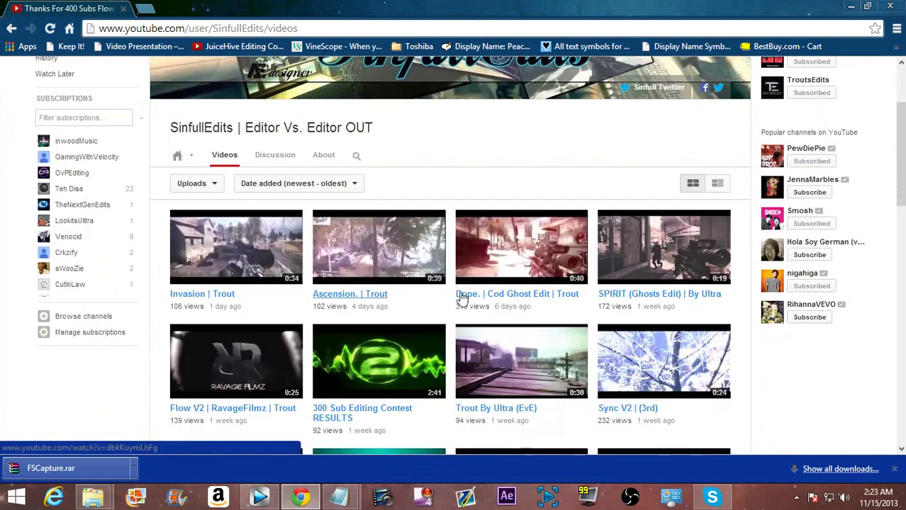
scroll(619, 285, down, 1)
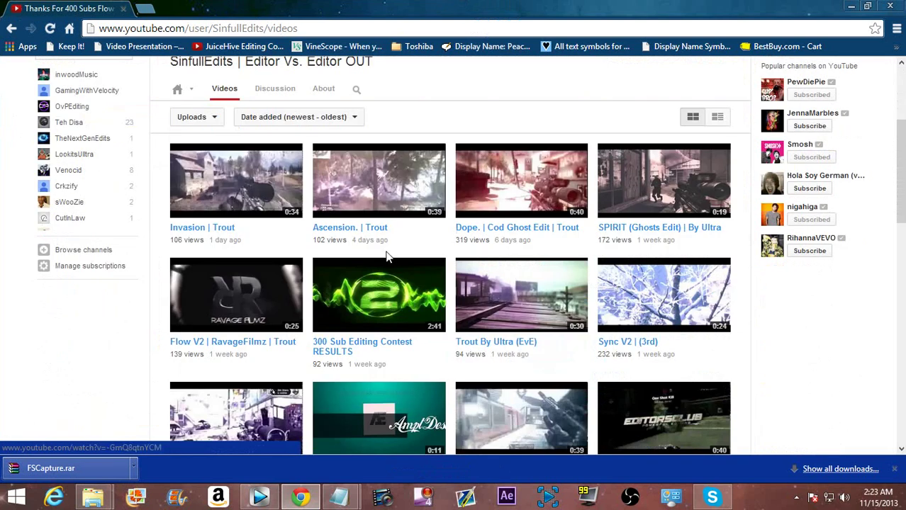
scroll(400, 241, down, 1)
scroll(387, 277, down, 5)
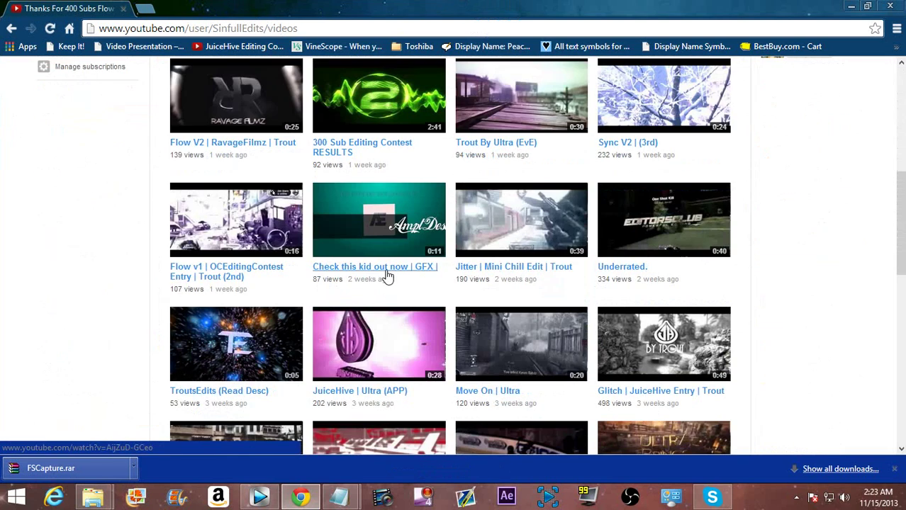
Step: Watch the video "OCC 104 (APP) | Ultra", replay part of it, and close the page to return to Vegas Pro
click(262, 253)
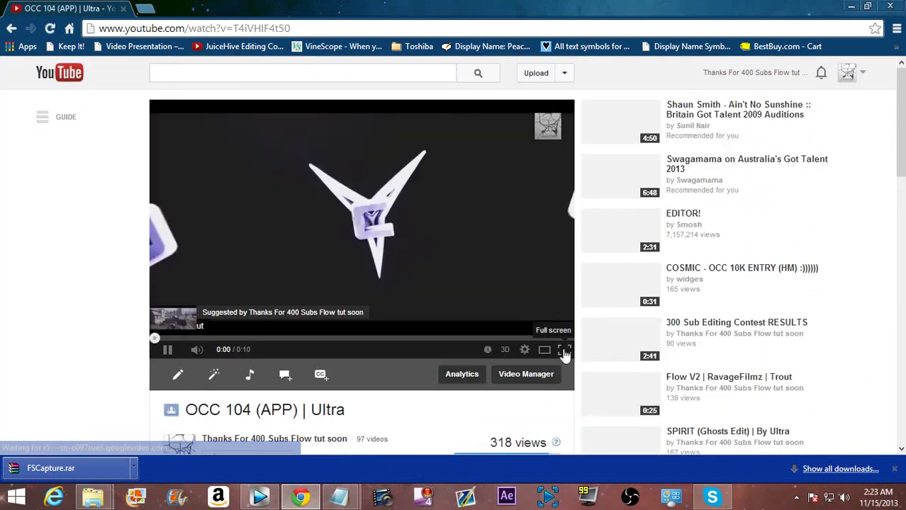
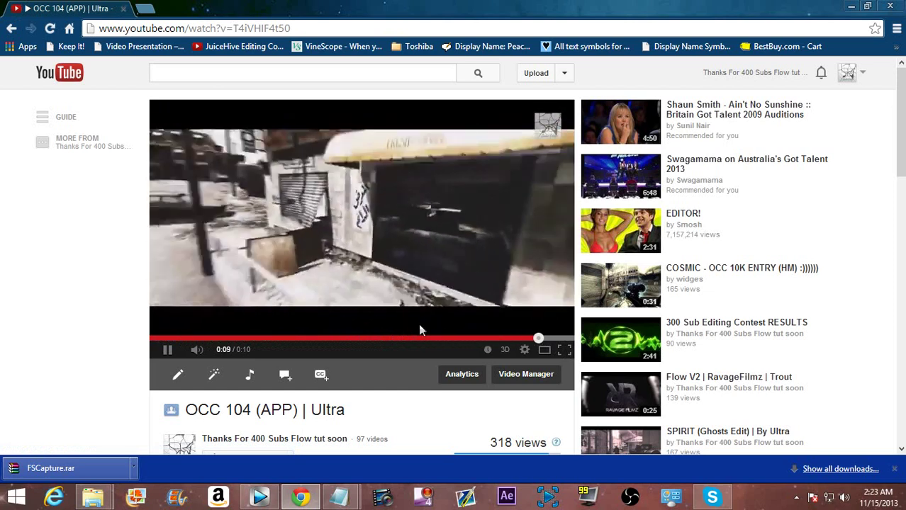
click(255, 338)
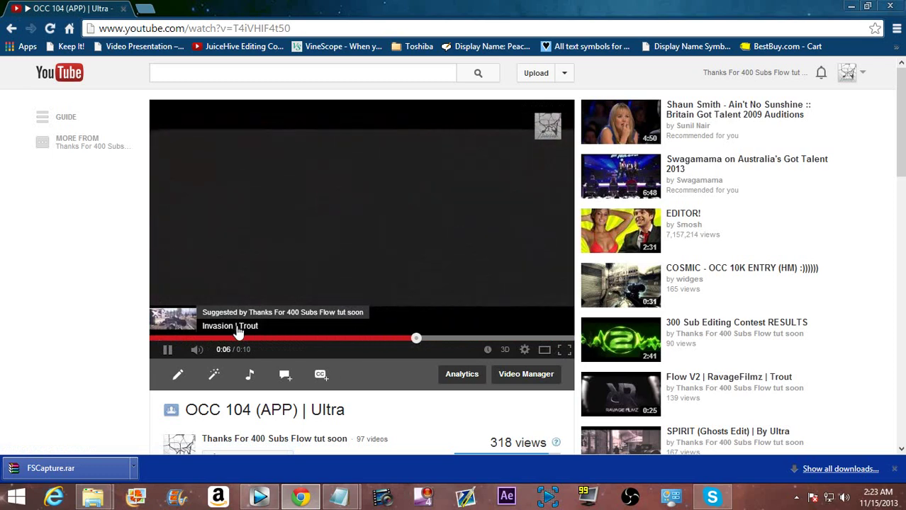
click(375, 199)
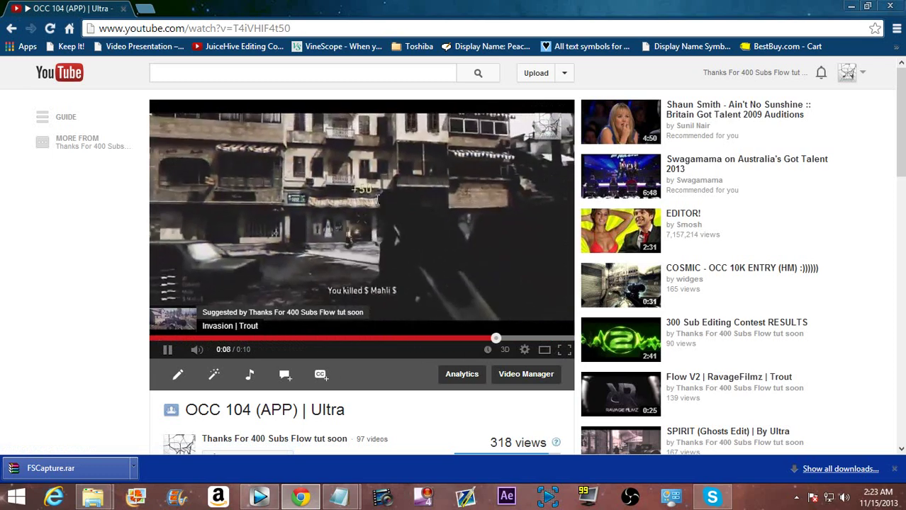
click(123, 9)
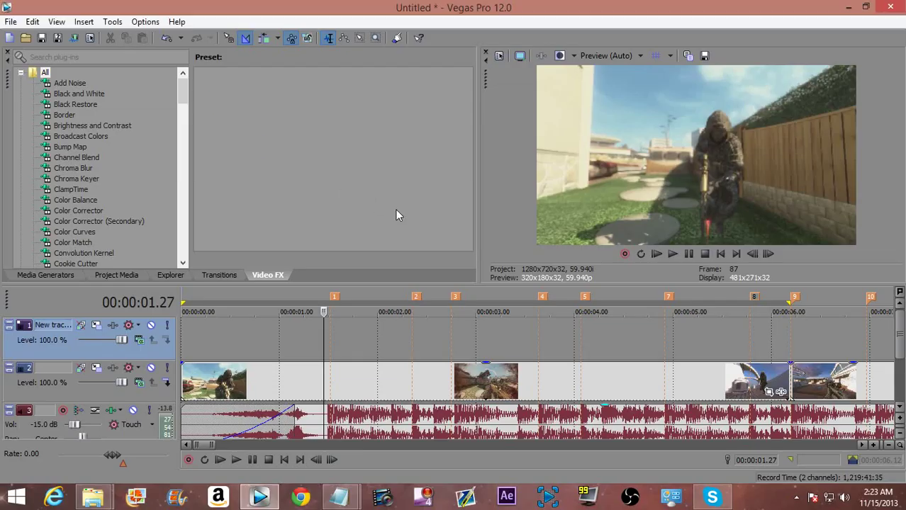
Step: Scrub and play the opening of the rendered clip leading up to marker 1
click(316, 333)
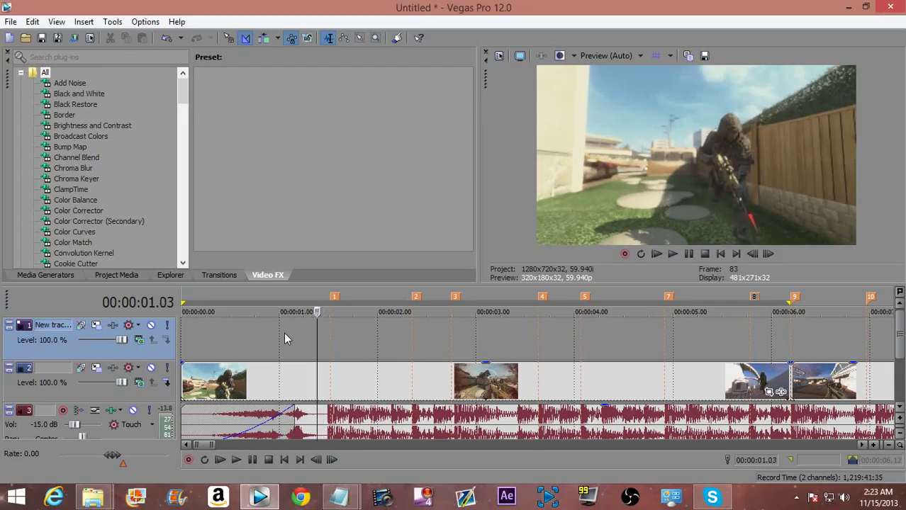
click(284, 332)
click(246, 346)
drag(219, 345, 162, 345)
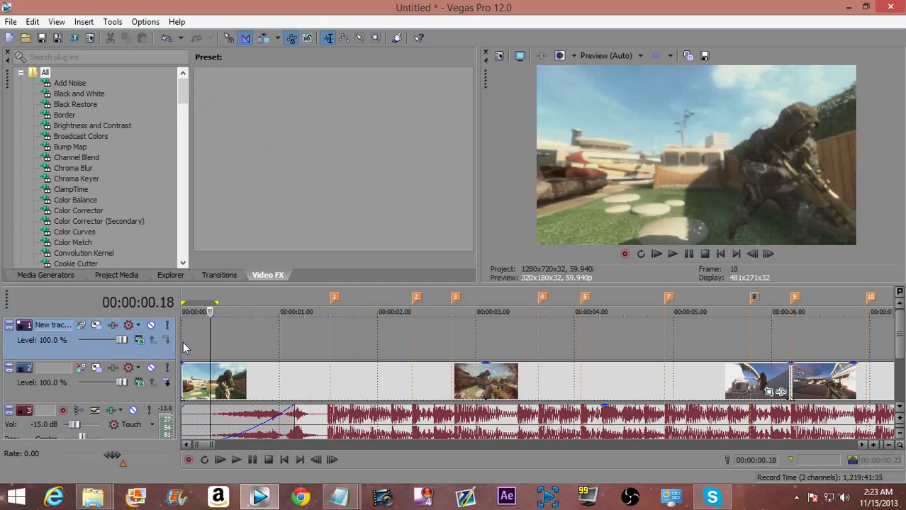
click(291, 330)
key(space)
key(space)
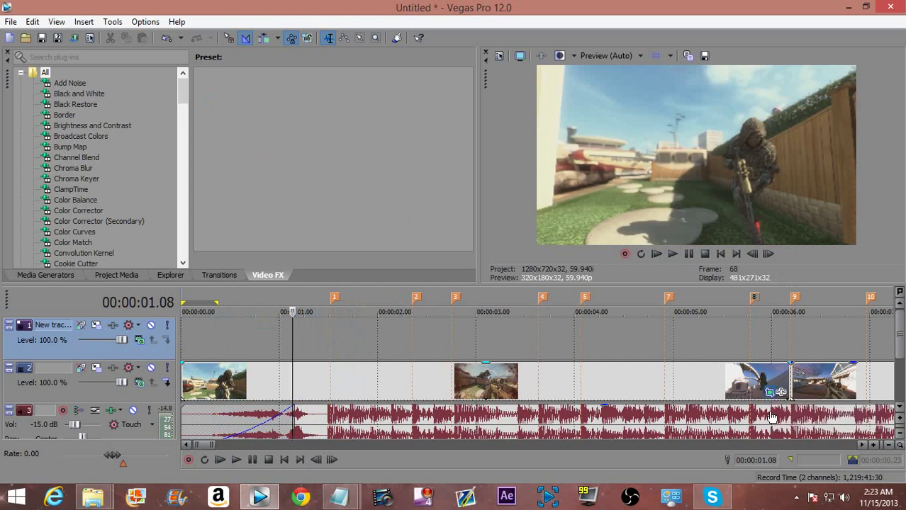
Step: Open the rendered clip's Pan/Crop settings and add position keyframes at 00:00:01.30 and 00:00:01.28, just before marker 1
click(780, 392)
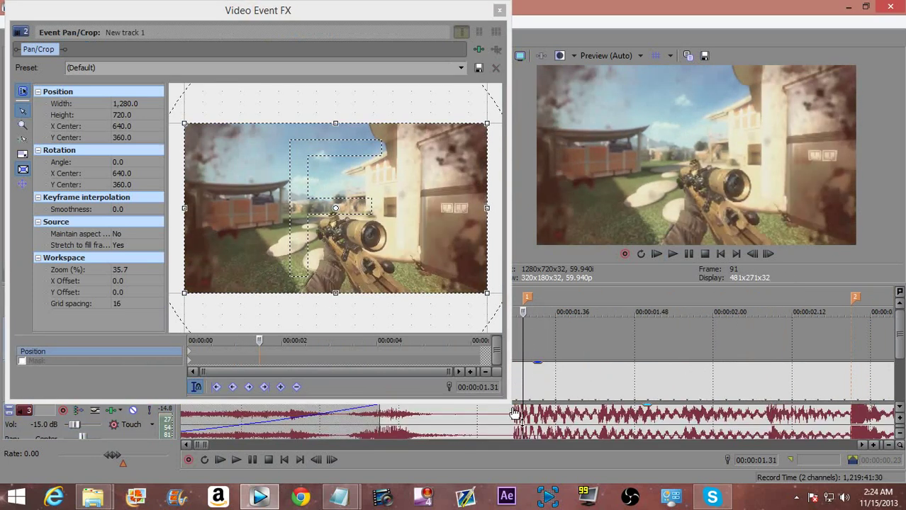
click(513, 416)
key(Right)
key(Left)
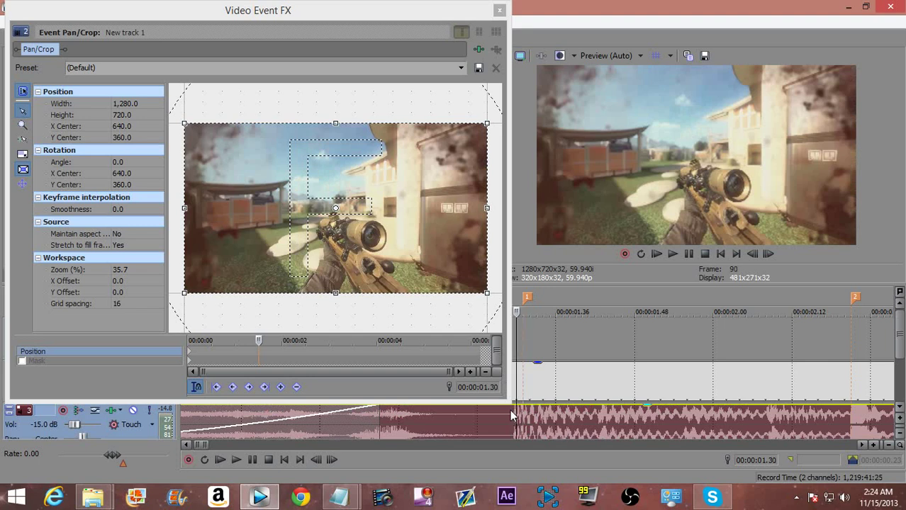
click(258, 352)
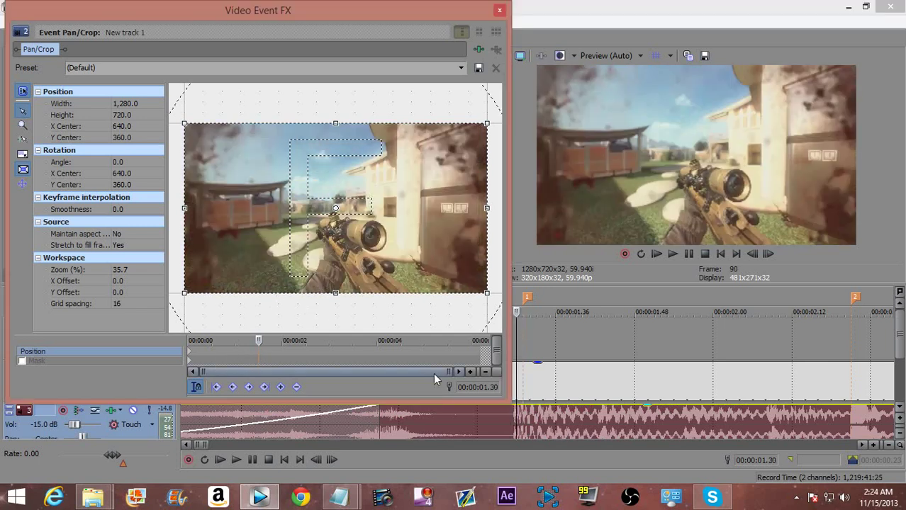
click(281, 388)
key(Left)
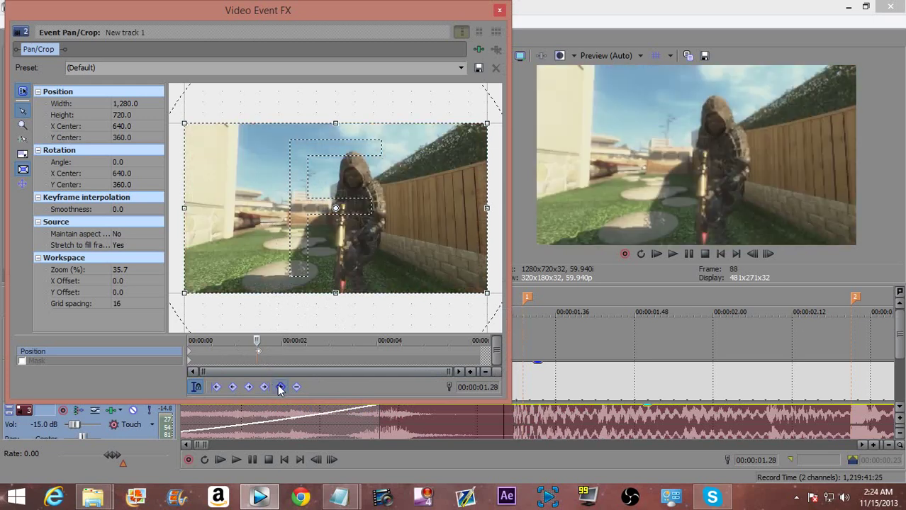
scroll(271, 371, up, 6)
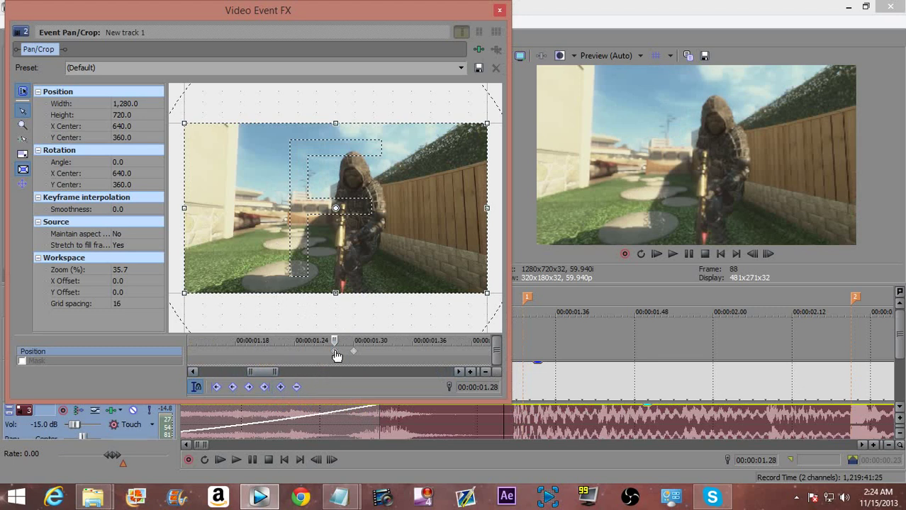
Step: Step back and forth between the keyframes at 00:00:01.28 and 00:00:01.30 to compare their frames
drag(336, 355, 347, 357)
key(Right)
key(Left)
key(Right)
key(Left)
key(Right)
key(Left)
key(Right)
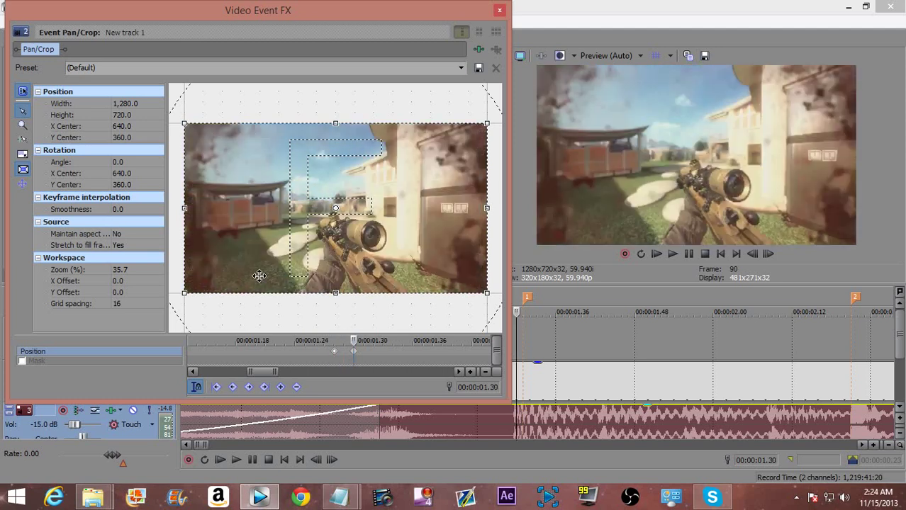
Step: Shrink the crop at the 00:00:01.30 keyframe to about 1,112 by 626 and move its center to about 683.5, 403.5
scroll(211, 289, down, 1)
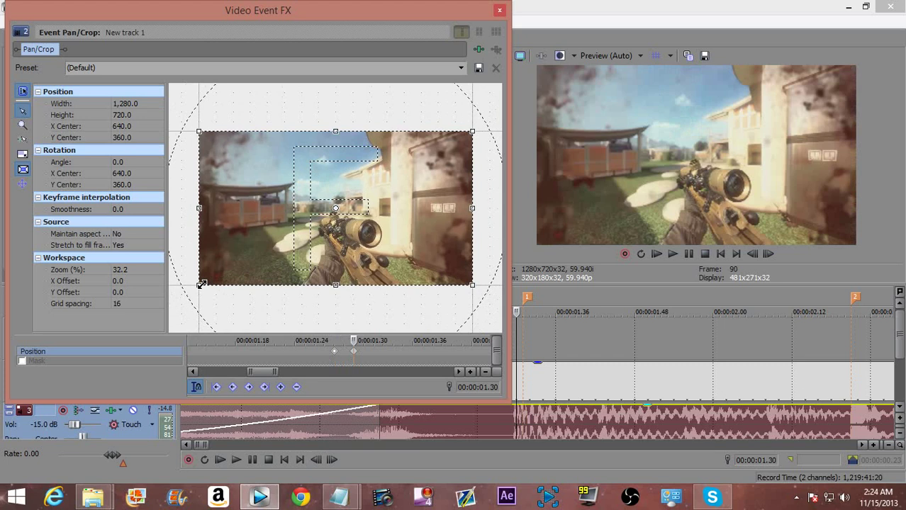
mouse_move(201, 284)
mouse_down()
mouse_move(234, 266)
mouse_move(185, 292)
mouse_move(217, 275)
mouse_up()
drag(282, 229, 329, 237)
mouse_move(323, 340)
mouse_down()
mouse_move(312, 340)
mouse_move(322, 340)
mouse_up()
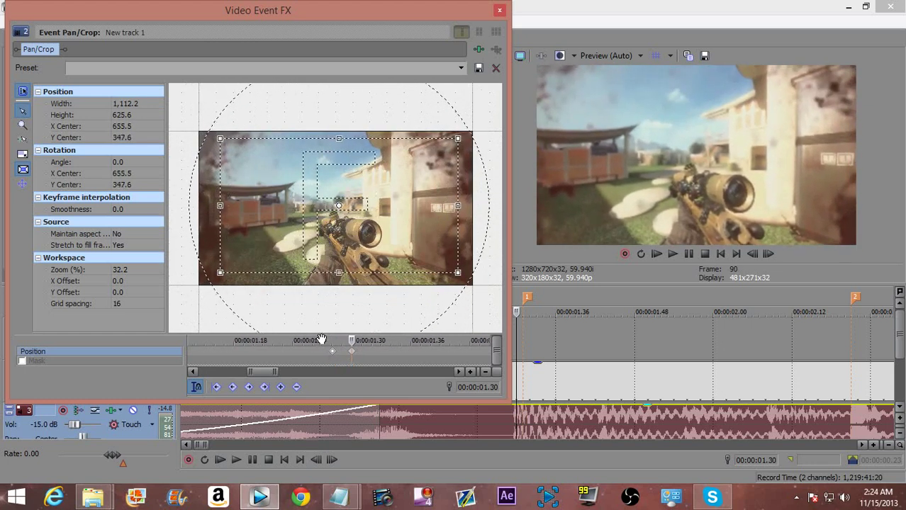
drag(339, 214, 346, 226)
mouse_move(352, 341)
mouse_down()
mouse_move(330, 340)
mouse_move(351, 341)
mouse_up()
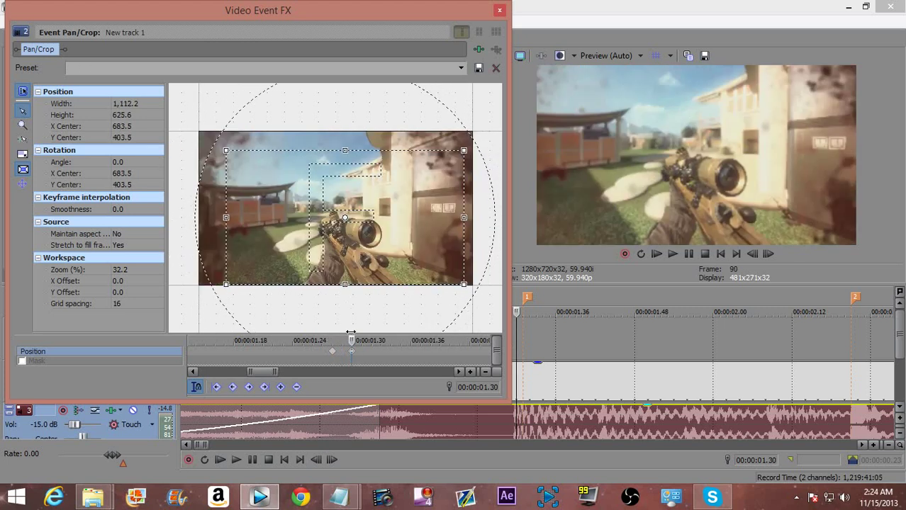
Step: Play to marker 2, add a position keyframe at 00:00:02.21, and restore the default crop at 00:00:02.19
key(space)
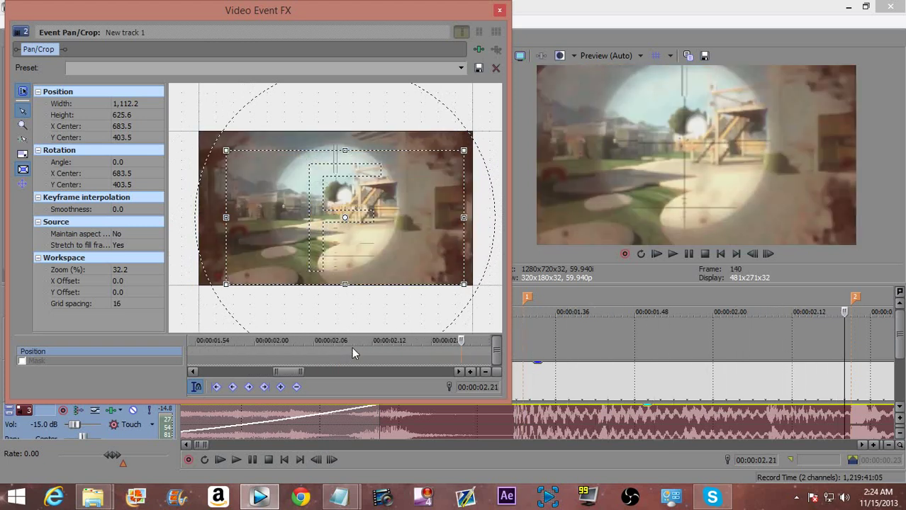
scroll(397, 349, down, 1)
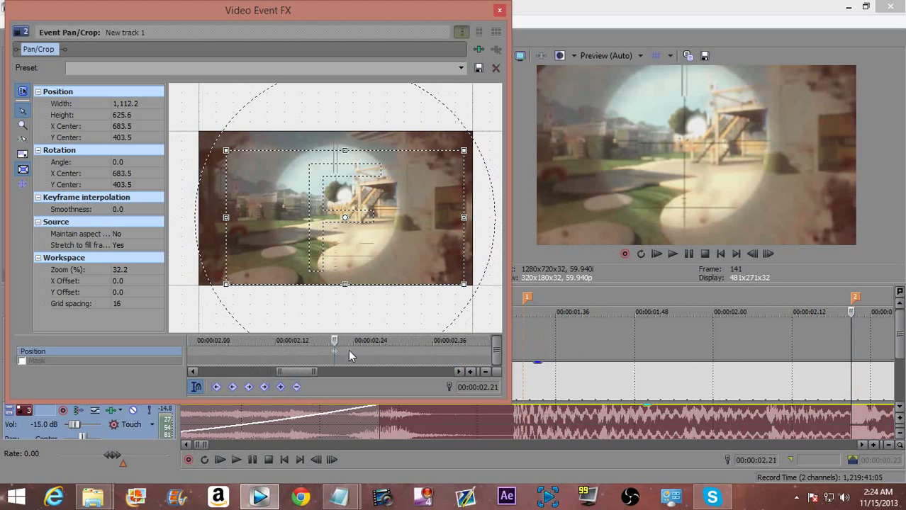
key(Left)
key(Left)
right_click(333, 215)
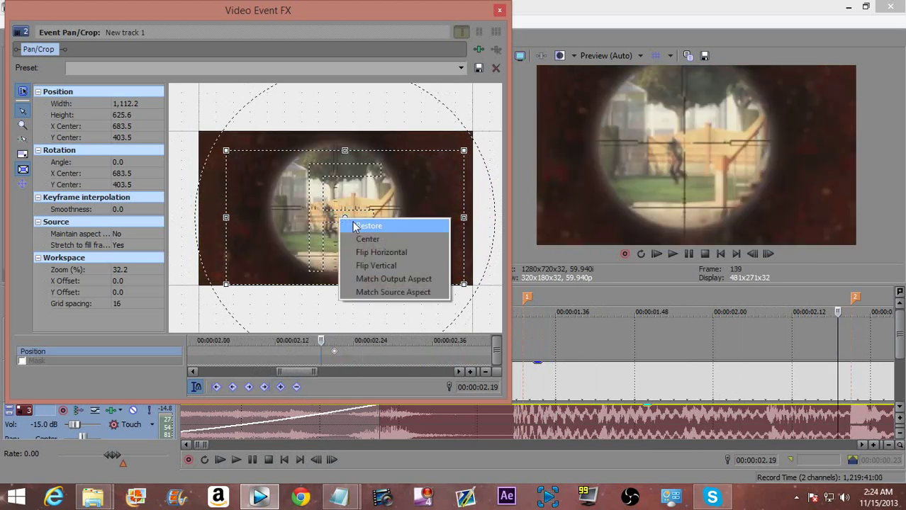
click(358, 225)
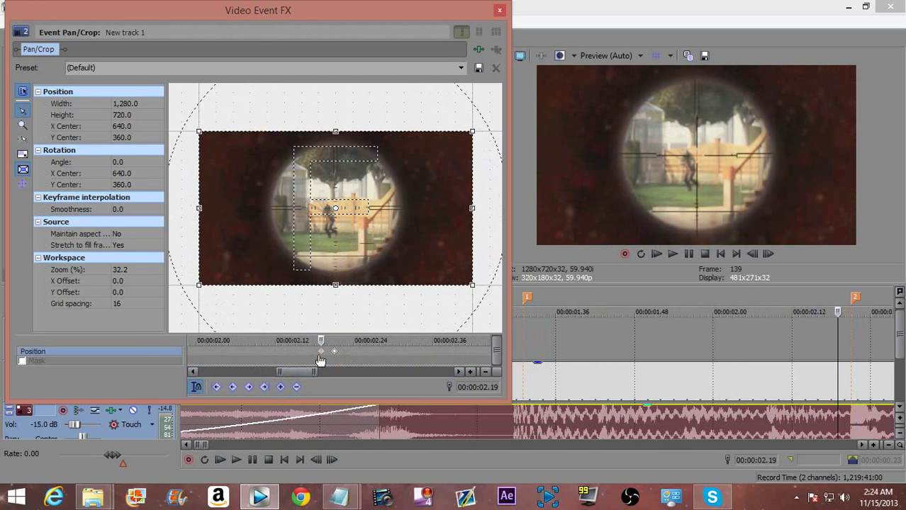
Step: Step back and forth between the keyframes at 00:00:02.19 and 00:00:02.21 to check the crop jump
key(Right)
key(Right)
key(Left)
key(Left)
key(Right)
key(Right)
key(Left)
key(Left)
key(Right)
Step: Set the 00:00:02.21 keyframe's crop to about 1,079 by 607, centered at about 640, 363 and rotated about 4.4 degrees
click(335, 353)
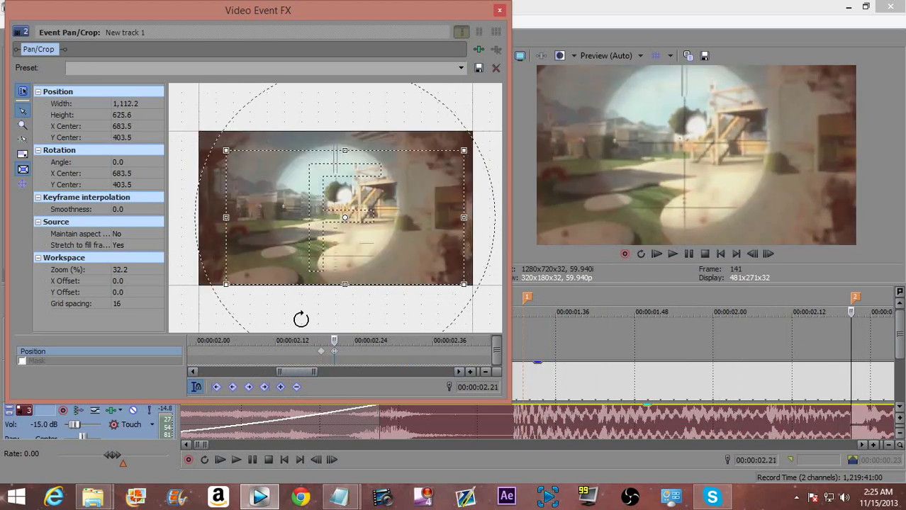
drag(306, 226, 297, 220)
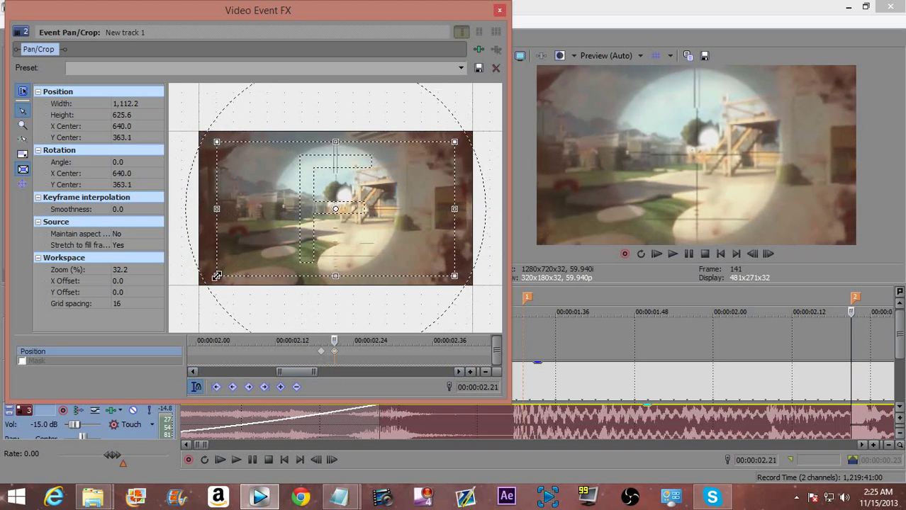
drag(217, 275, 221, 271)
drag(282, 310, 253, 291)
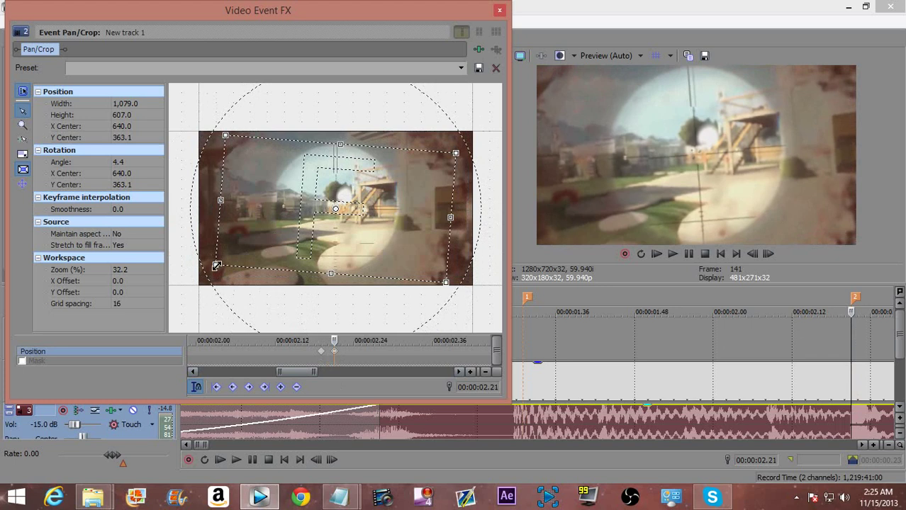
drag(213, 265, 248, 276)
key(ctrl+z)
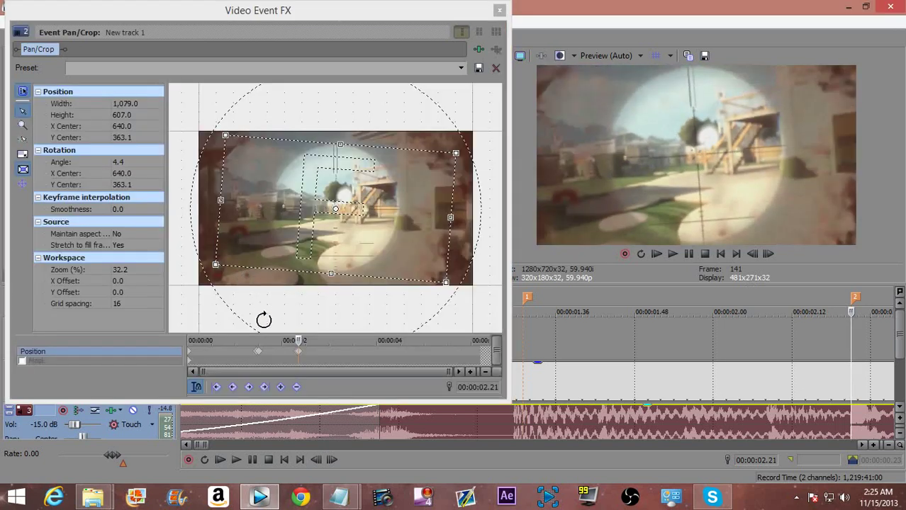
Step: Play on to marker 3, find the beat frame, and restore the default crop at 00:00:02.45
scroll(304, 355, up, 2)
scroll(318, 341, down, 1)
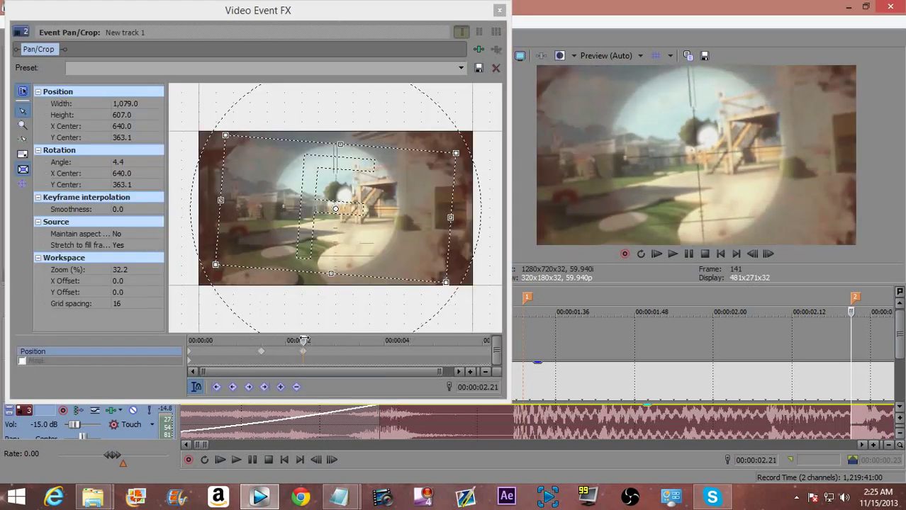
scroll(656, 377, down, 1)
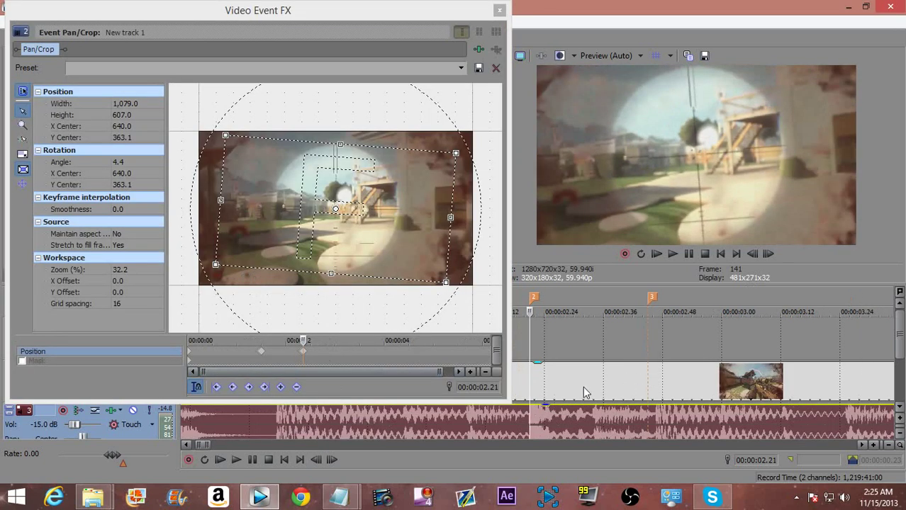
click(312, 350)
key(space)
key(Left)
key(Left)
key(Left)
key(Right)
key(Right)
key(Left)
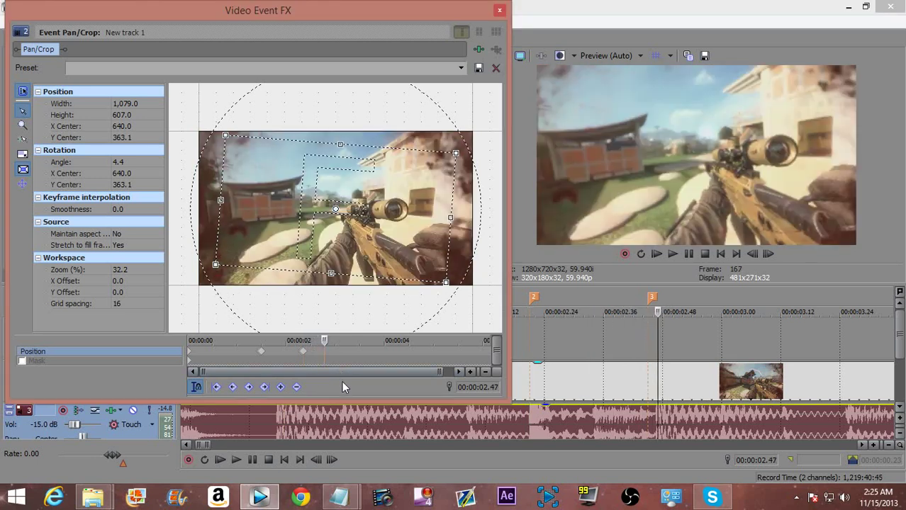
click(323, 352)
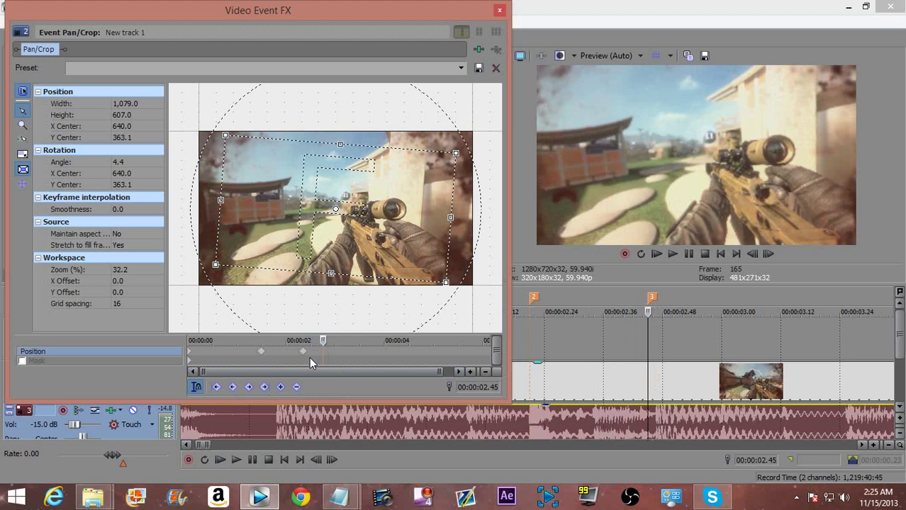
right_click(324, 201)
click(353, 210)
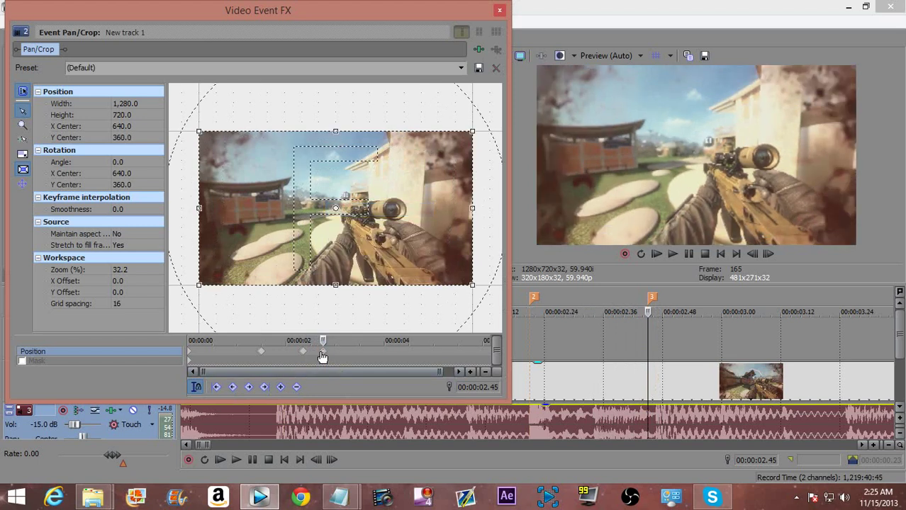
Step: Crop the 00:00:02.47 keyframe to about 1,000 by 563, centered at about 721, 407 and rotated about 4 degrees
scroll(338, 346, up, 5)
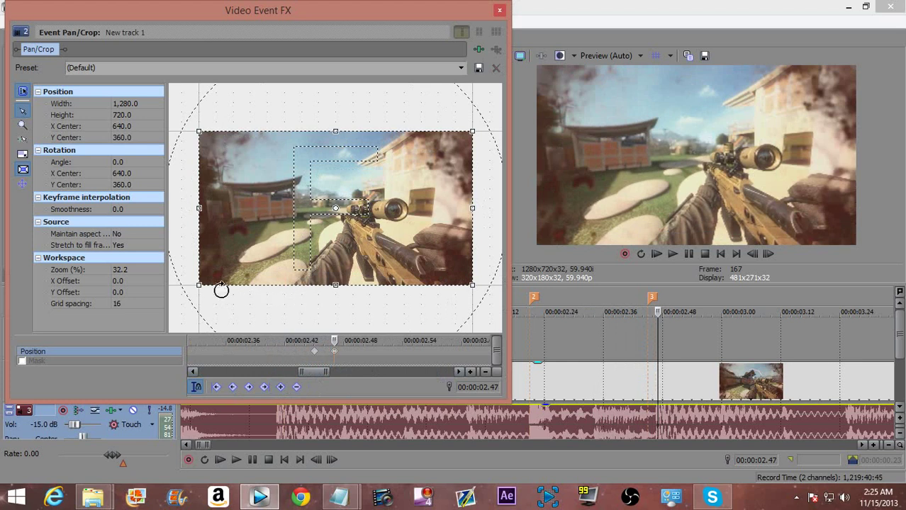
drag(200, 284, 229, 266)
drag(263, 220, 281, 229)
drag(335, 300, 331, 303)
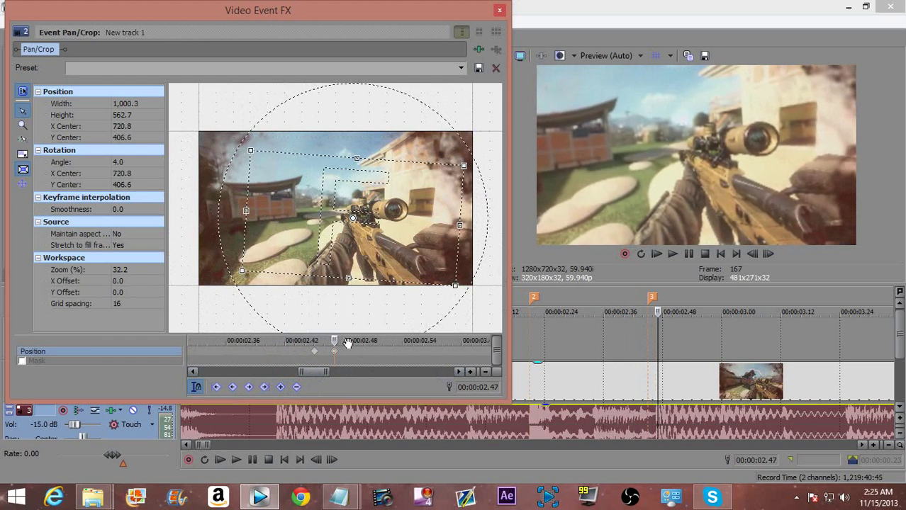
Step: Play on to marker 4, add a position keyframe at 00:00:03.38, and restore the default crop at 00:00:03.36
drag(340, 343, 368, 340)
scroll(358, 355, down, 2)
scroll(358, 355, down, 2)
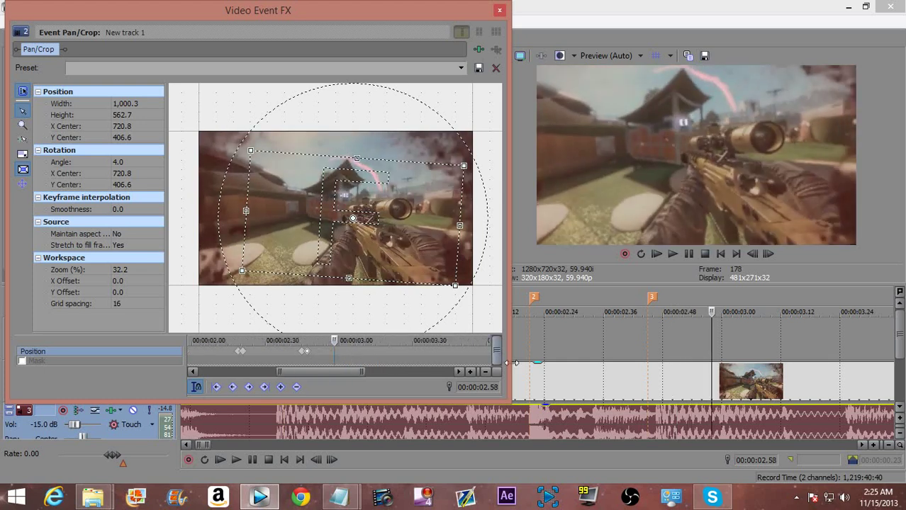
scroll(515, 365, down, 1)
key(space)
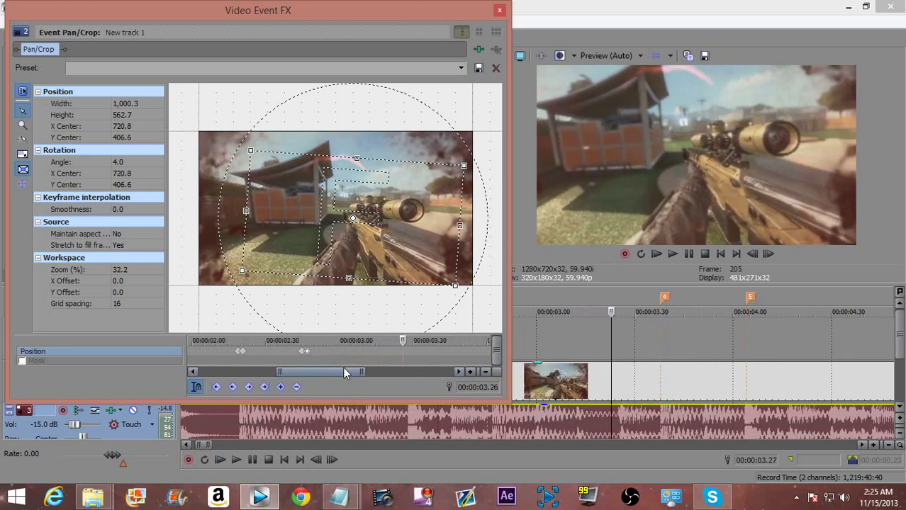
key(space)
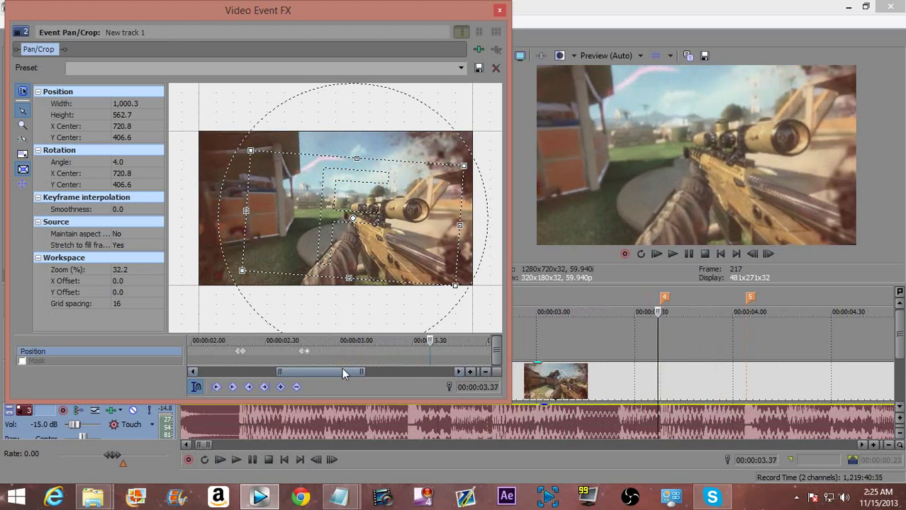
click(280, 388)
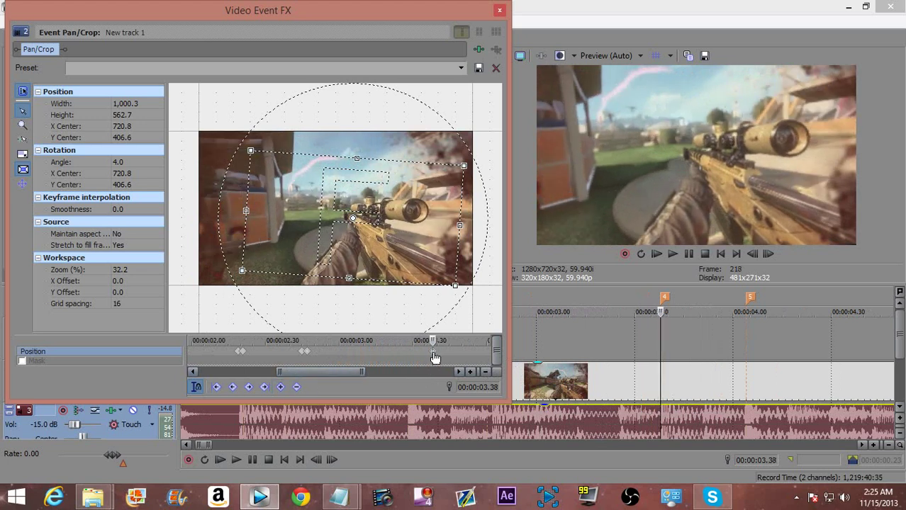
key(Left)
right_click(405, 228)
click(431, 237)
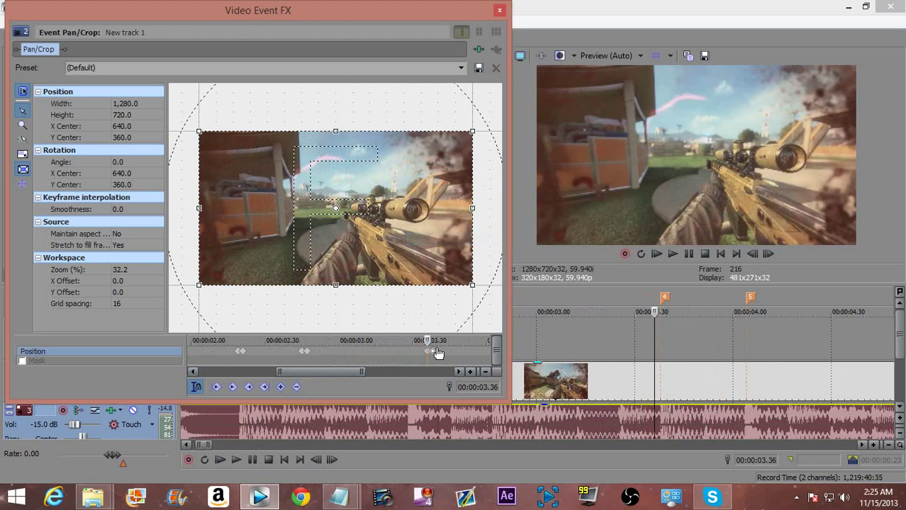
Step: Reset the crop at the 00:00:03.38 keyframe to its default and shrink it slightly for a zoom on the beat
click(434, 353)
mouse_move(339, 238)
mouse_down()
mouse_move(317, 231)
mouse_move(336, 224)
mouse_up()
right_click(331, 237)
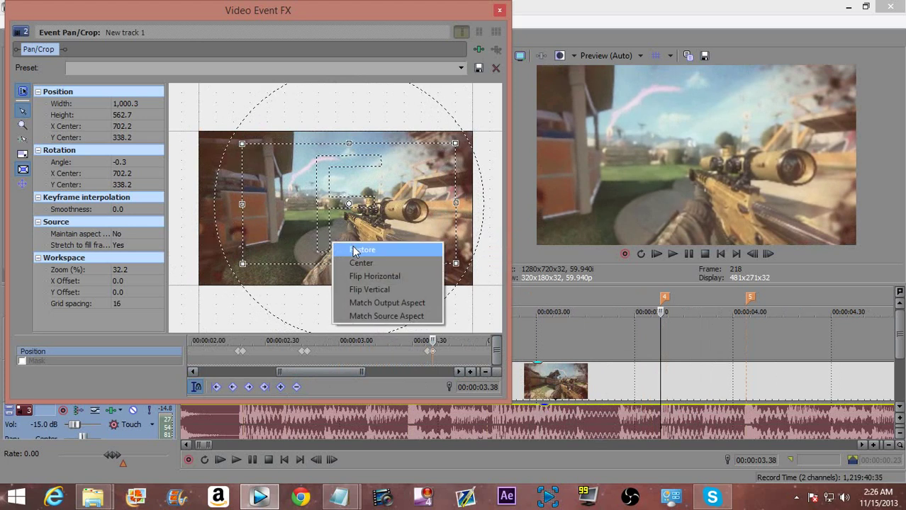
click(344, 246)
drag(201, 281, 223, 273)
Step: Restore the default crop at 00:00:04.03 and set the crop at 00:00:04.04 to about 1,075 by 608, rotated about -4.4 degrees
drag(433, 340, 461, 341)
right_click(382, 228)
click(400, 238)
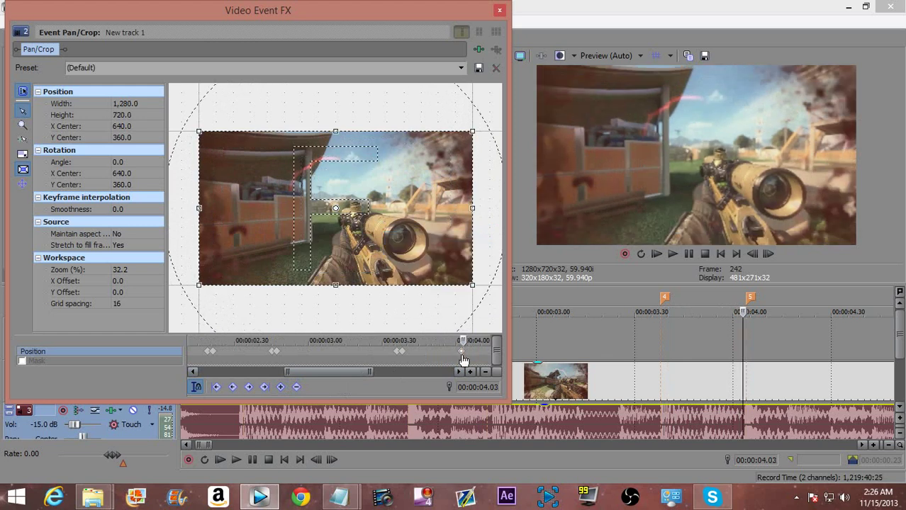
key(Right)
drag(200, 282, 220, 273)
drag(277, 283, 287, 294)
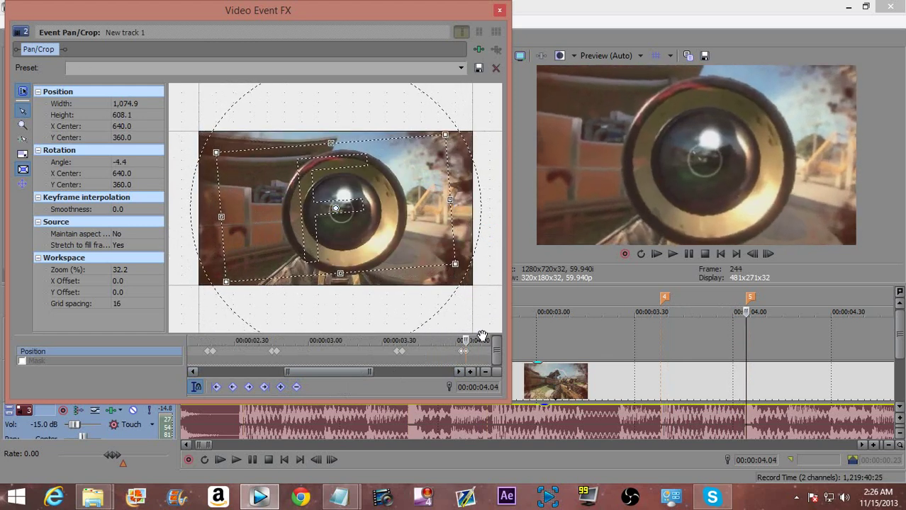
Step: Advance to just before marker 7 and restore the default crop at 00:00:04.53
key(Right)
key(Right)
key(Right)
key(Right)
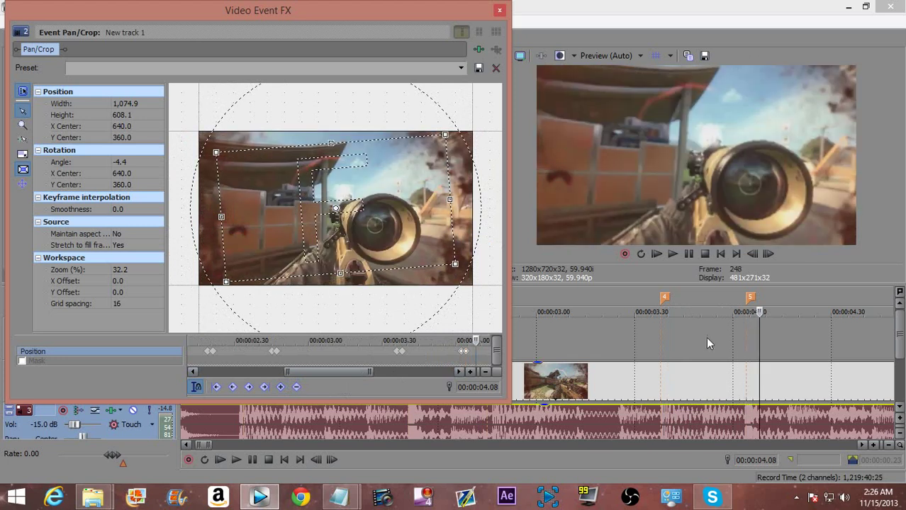
key(Right)
key(Right)
key(Right)
key(Right)
key(Right)
key(Right)
key(Right)
key(Right)
key(Right)
key(Right)
key(Right)
key(Right)
key(Right)
key(Right)
key(Right)
key(Right)
key(Right)
key(Right)
key(Right)
key(Right)
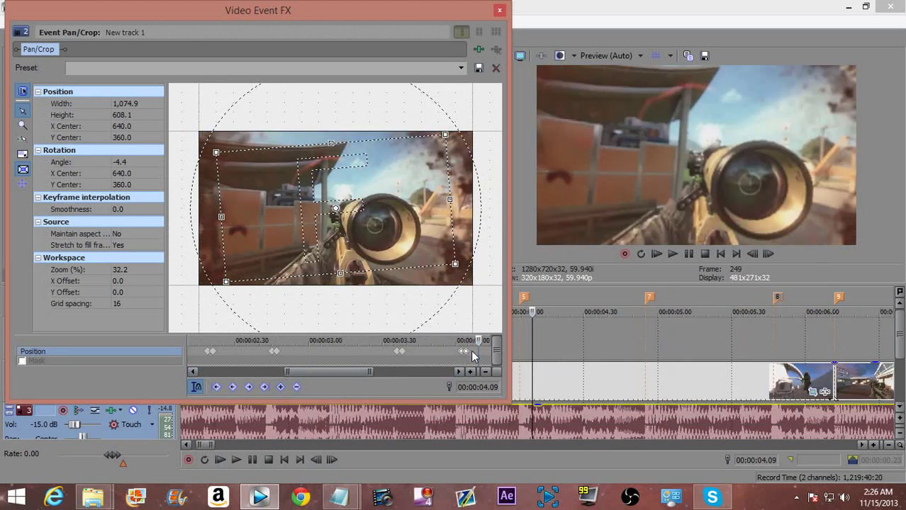
key(Right)
key(Right)
key(Right)
key(Right)
key(Right)
key(Right)
key(Right)
key(Right)
key(Right)
key(Right)
key(Right)
key(Right)
key(Right)
key(Right)
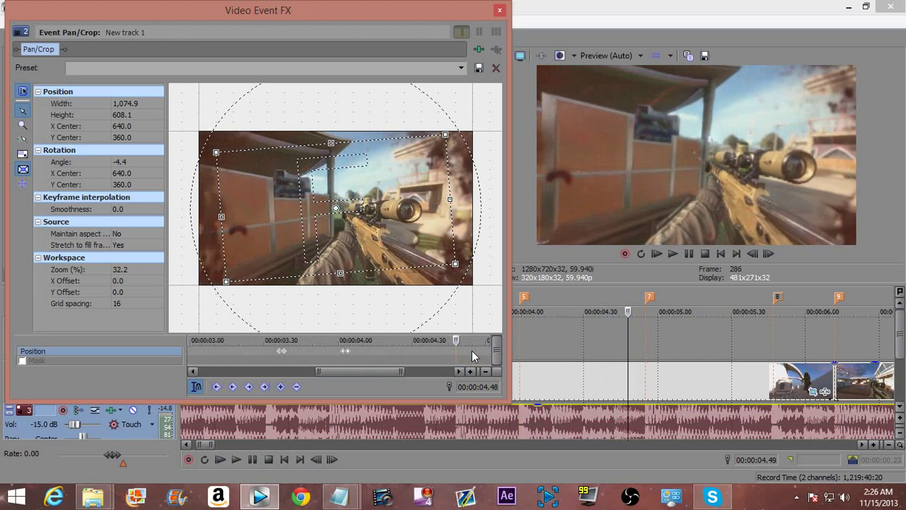
key(Left)
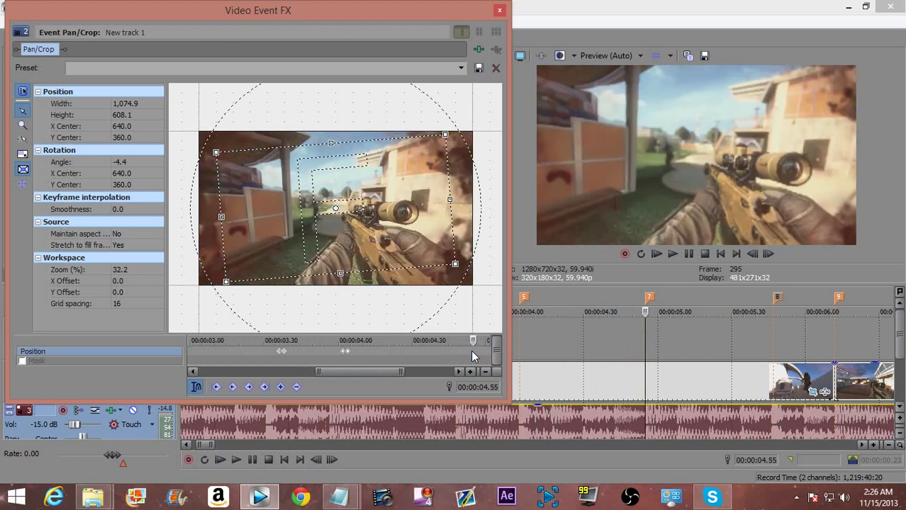
key(Left)
key(Left)
right_click(370, 242)
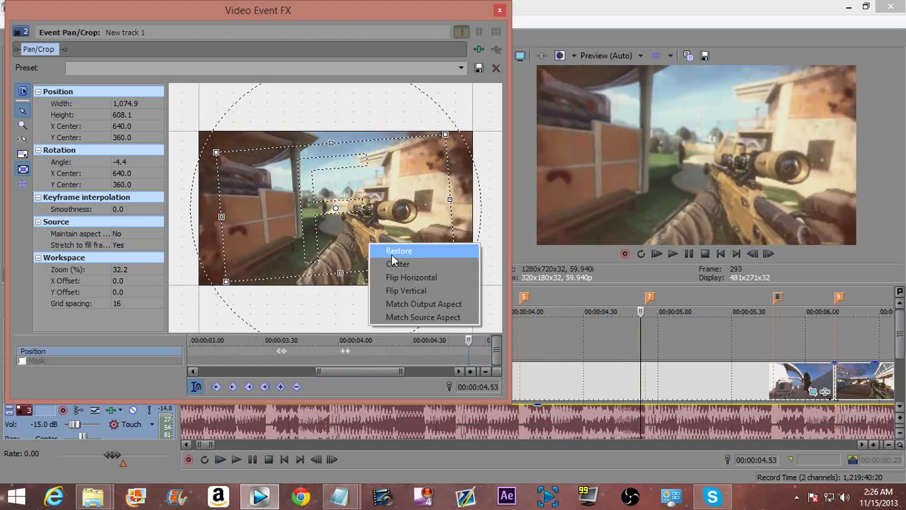
click(391, 249)
Step: Set the crop at 00:00:04.55 to about 1,044 by 587 for a zoom on marker 7
key(Right)
key(Right)
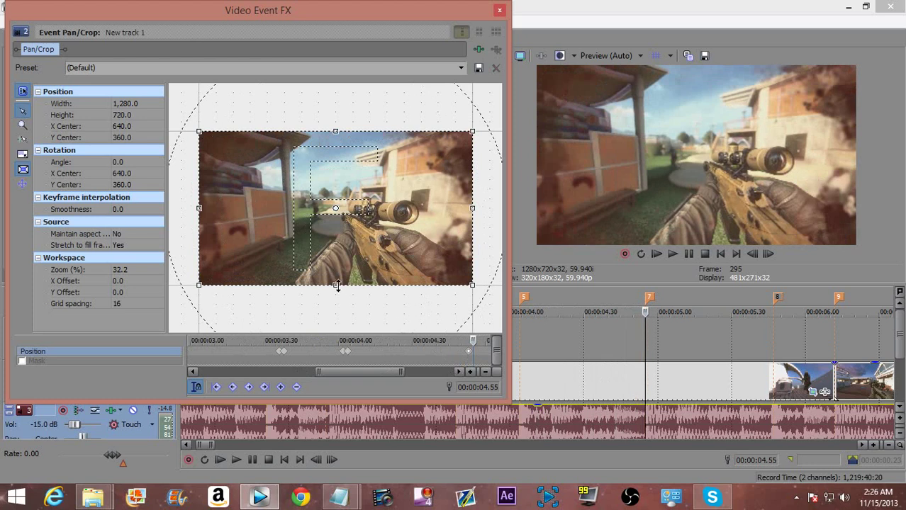
drag(199, 288, 224, 273)
Step: Add a position keyframe with the current crop at about 00:00:05.46 and restore the default crop at 00:00:05.44
drag(474, 341, 469, 342)
key(Left)
key(Left)
key(Left)
key(Left)
key(Left)
key(Left)
key(Left)
key(Left)
key(Left)
key(Left)
key(Left)
key(Left)
key(Left)
key(Left)
key(Left)
key(Left)
key(Left)
key(Left)
key(Left)
key(Left)
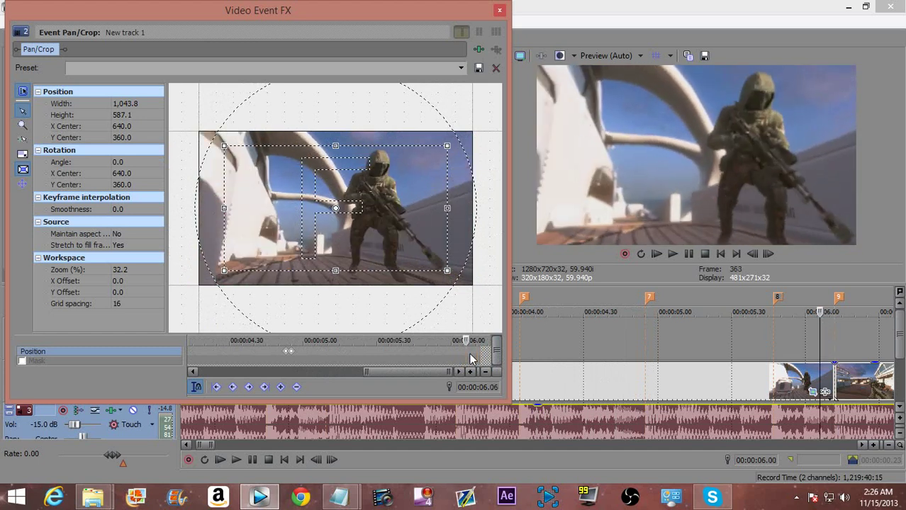
key(Left)
key(Left)
key(Left)
key(Left)
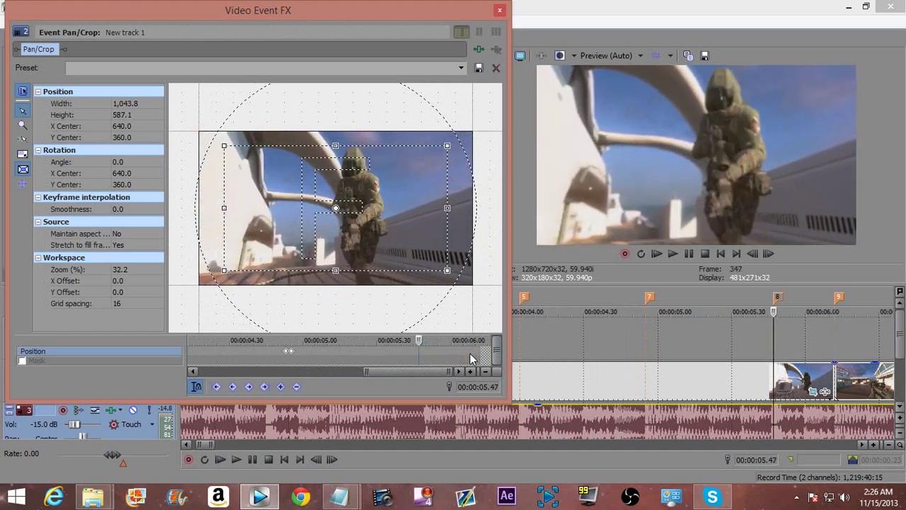
key(Left)
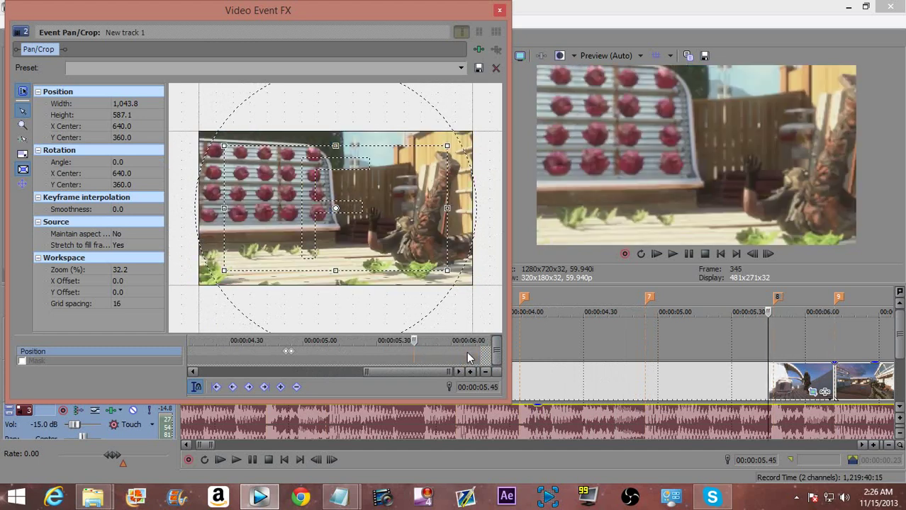
click(421, 351)
key(Left)
key(Left)
right_click(376, 213)
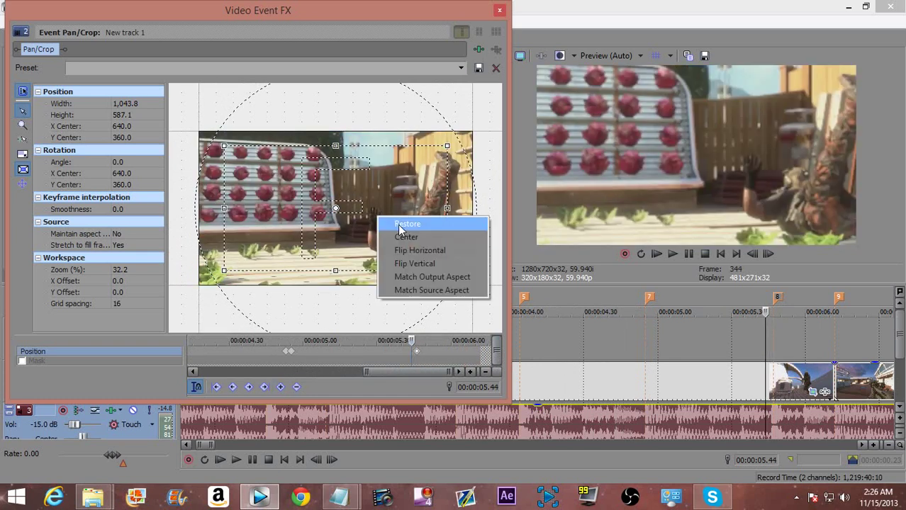
click(398, 224)
Step: Restore the default crop at 00:00:06.12, at marker 9, and close the clip's Pan/Crop settings
key(Right)
key(Right)
key(Right)
key(Right)
key(Right)
key(Right)
key(Right)
key(Right)
key(Right)
key(Right)
key(Right)
key(Right)
key(Right)
key(Right)
key(Right)
key(Right)
key(Right)
key(Right)
key(Right)
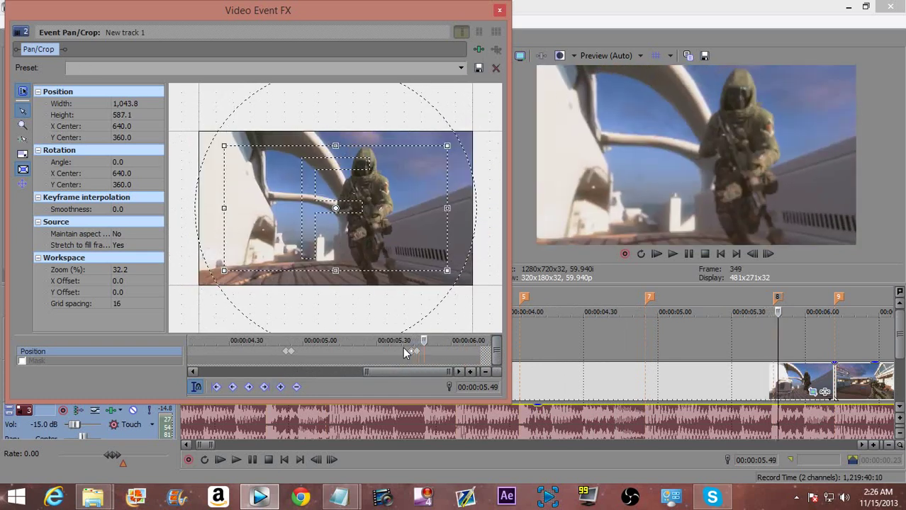
key(space)
right_click(335, 223)
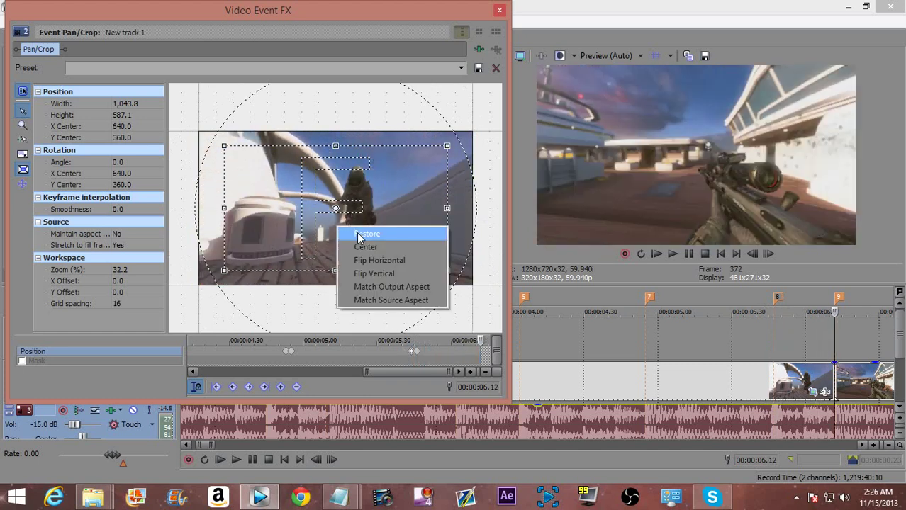
click(366, 231)
click(499, 10)
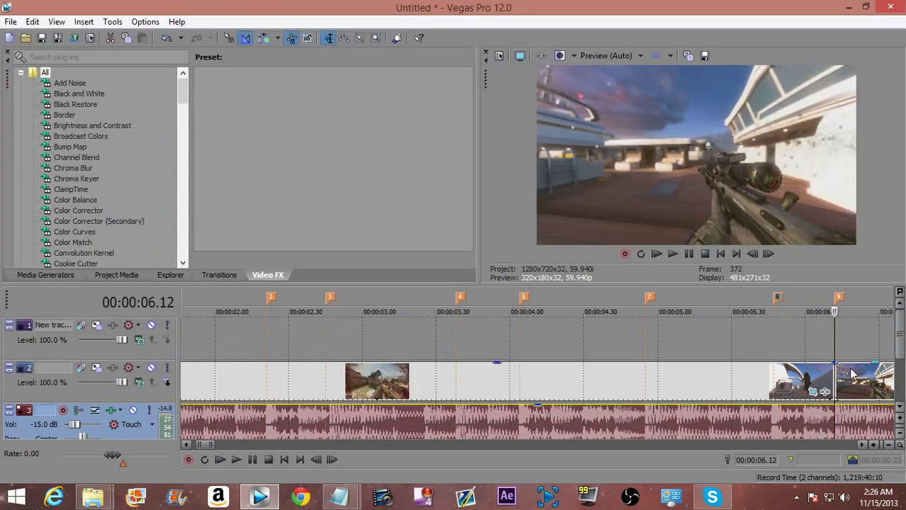
Step: Reopen the first clip's Pan/Crop settings and bring up the options for the keyframe at the clip's start
click(819, 392)
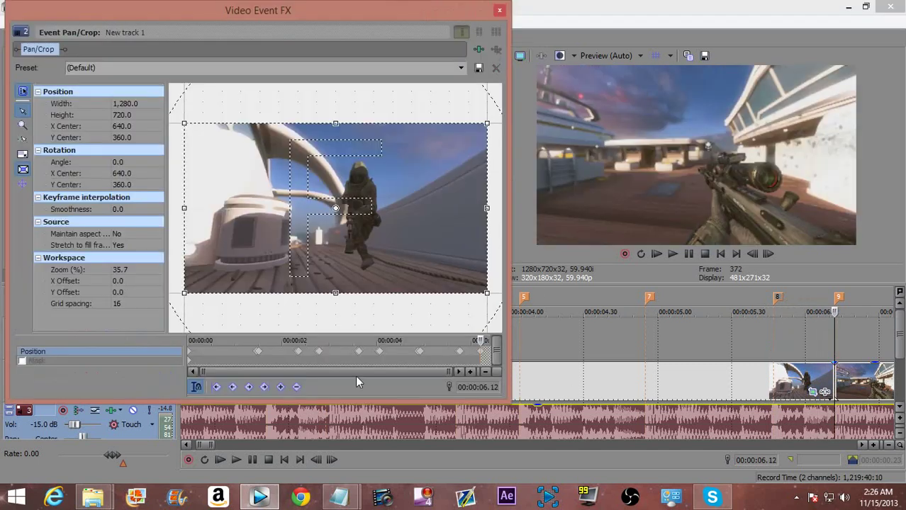
right_click(191, 356)
click(222, 316)
click(500, 11)
Step: Play the first clip from the project start to check its zooms against the beat markers
key(shift+Home)
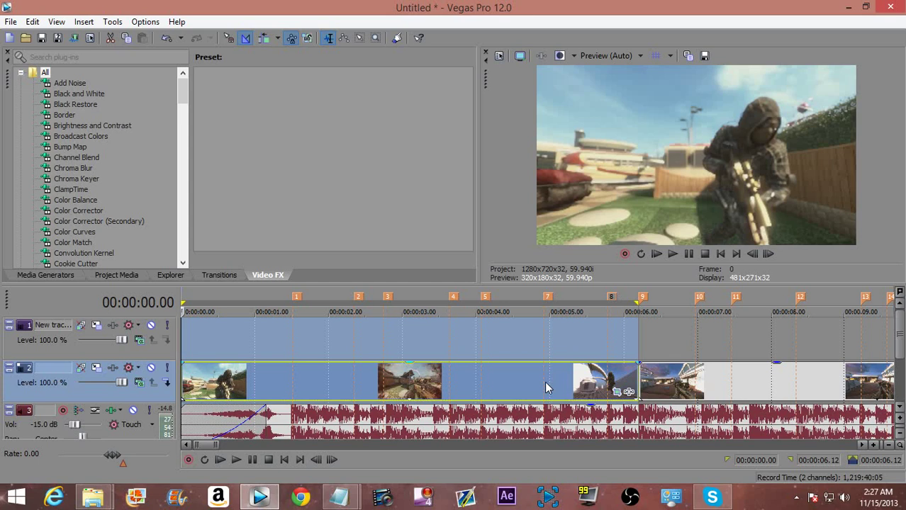
key(space)
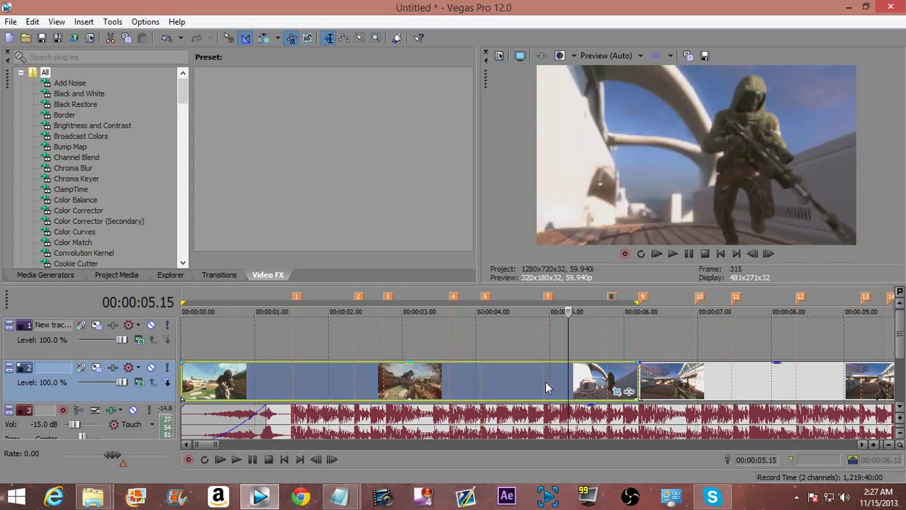
key(space)
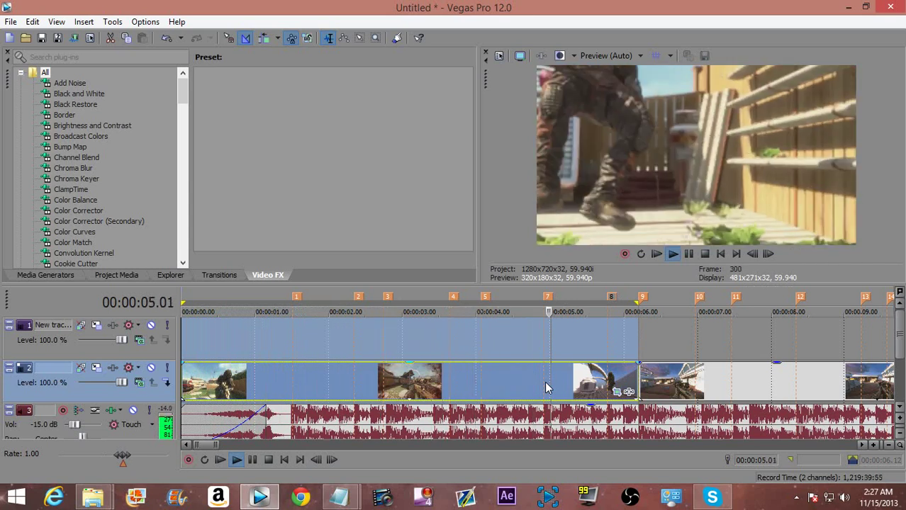
key(space)
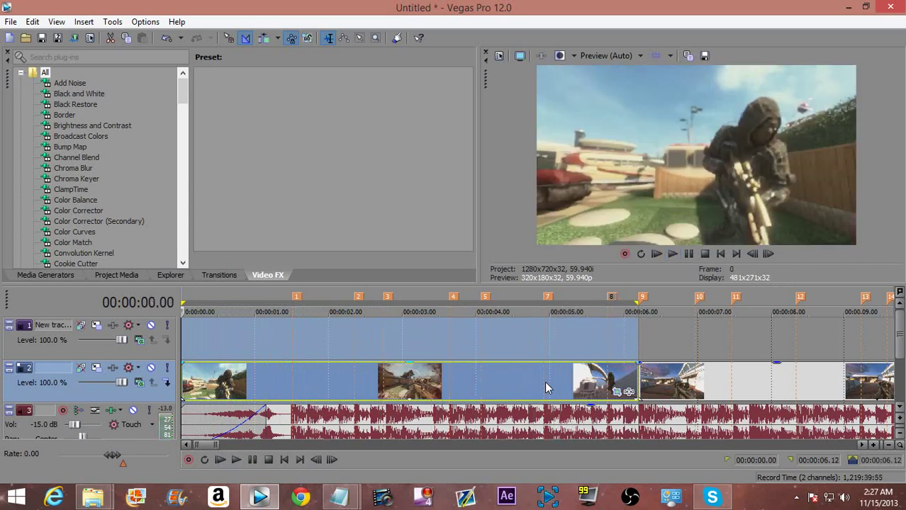
key(space)
Step: Add a black Solid Color event on track 1 from the project start and trim its end to 00:00:06.12
click(47, 277)
click(74, 139)
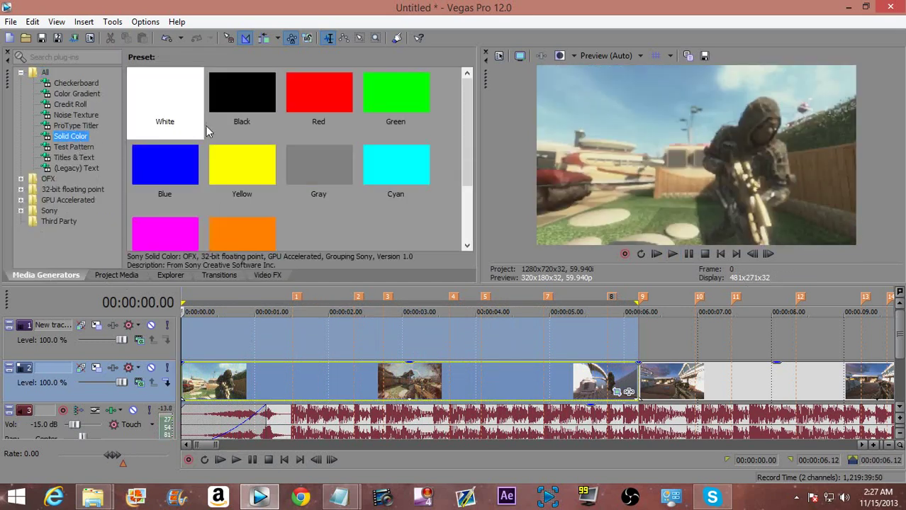
click(213, 131)
scroll(729, 354, down, 2)
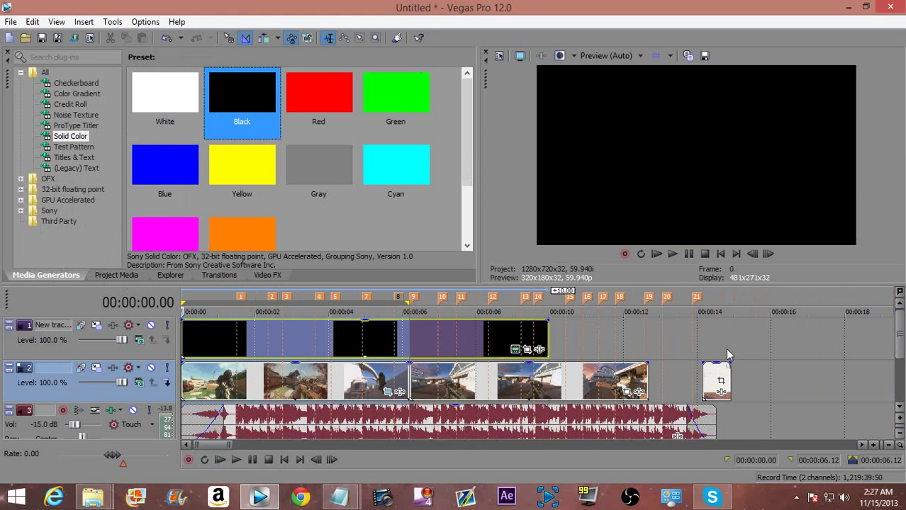
drag(541, 336, 408, 327)
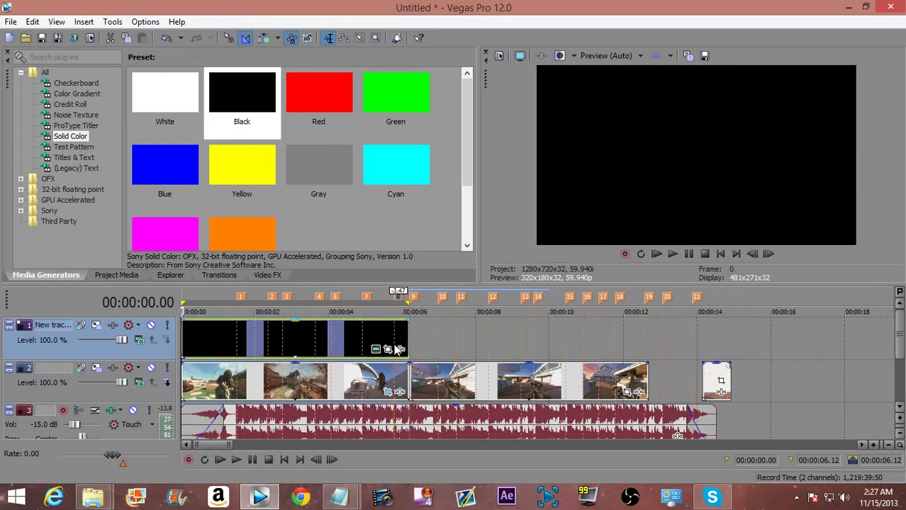
Step: Enable the mask in the black event's Pan/Crop settings and apply the bb preset for cinematic bars
click(389, 350)
click(23, 361)
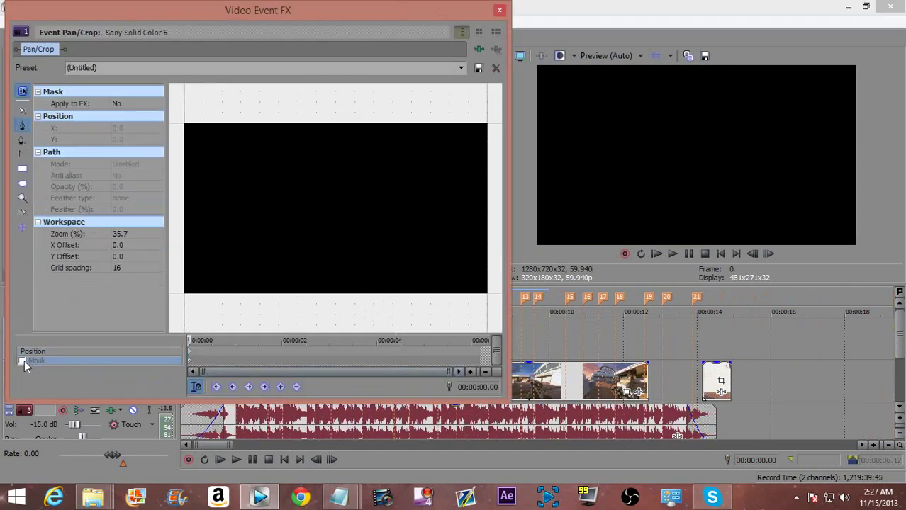
click(461, 67)
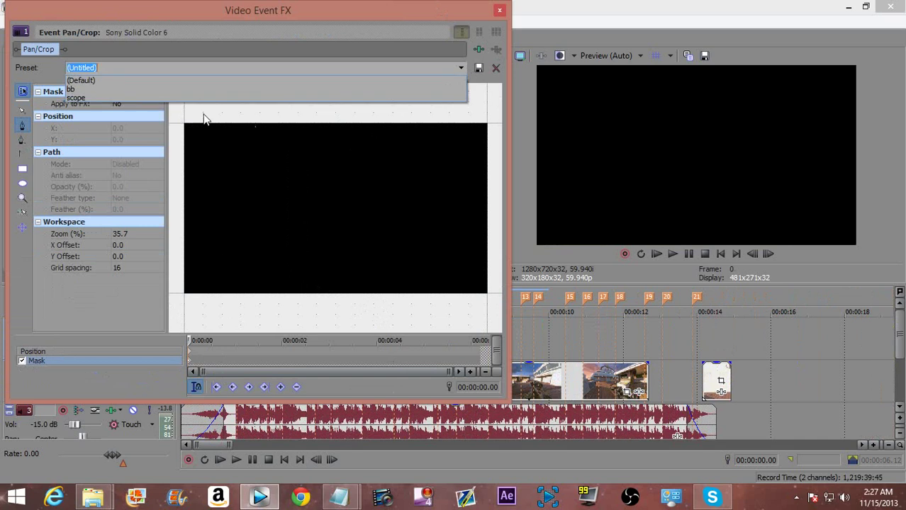
click(121, 89)
click(500, 10)
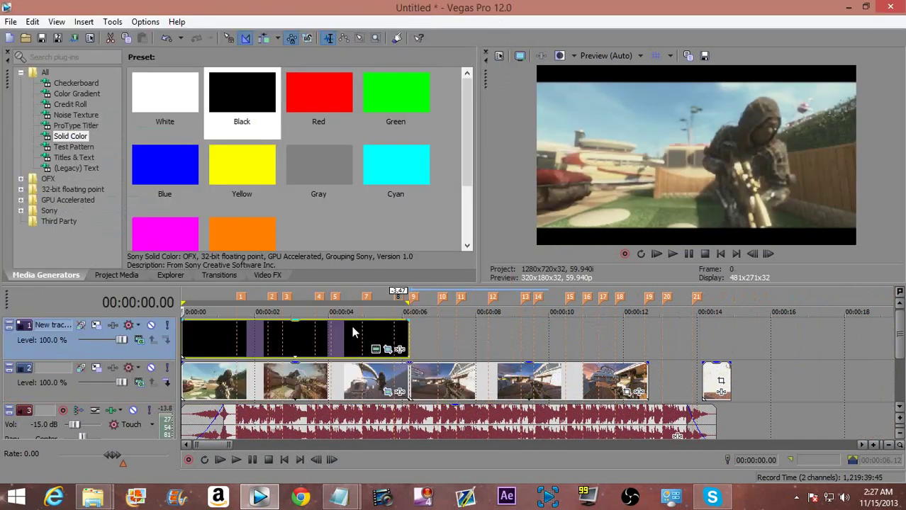
Step: Play the first clip from the start to preview it with the black bars
key(space)
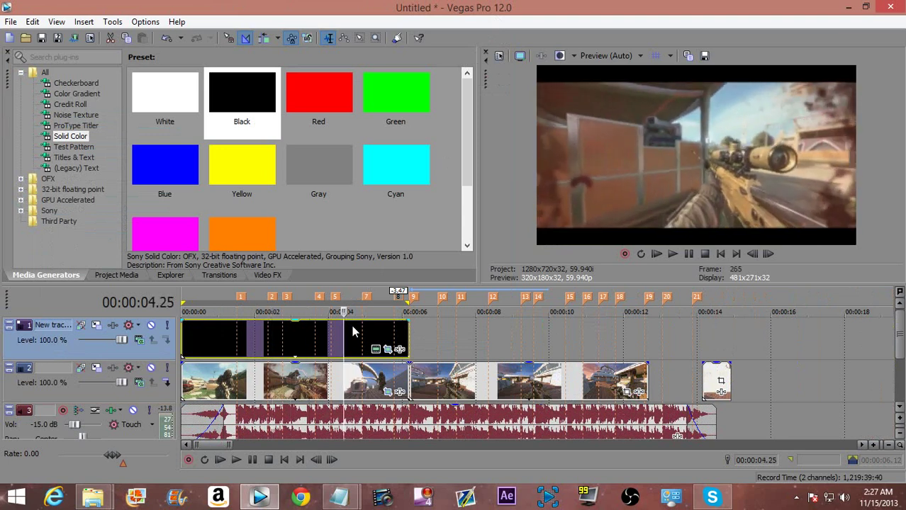
key(space)
key(space)
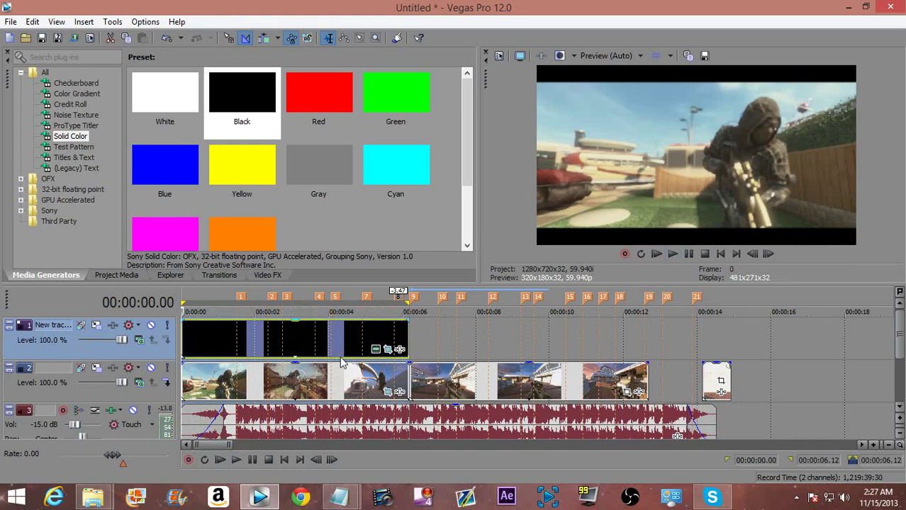
Step: Restore the Vegas Pro window to a smaller size and move it aside so the desktop folders are reachable
click(900, 368)
drag(535, 6, 0, 185)
drag(263, 10, 905, 57)
click(421, 25)
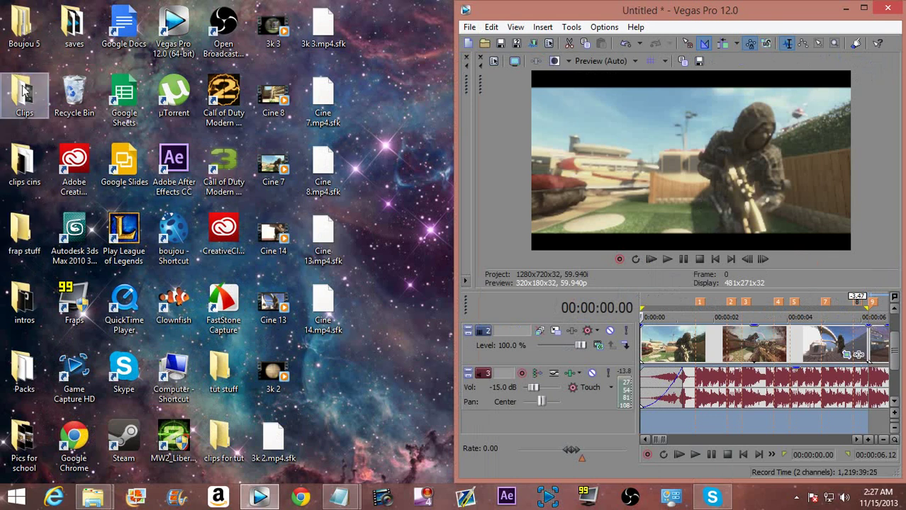
Step: Open the Ballista folder in File Explorer through Packs, gun sounds, the BO2 gun sound pack, Primary and SNIPERS
double_click(40, 350)
double_click(207, 213)
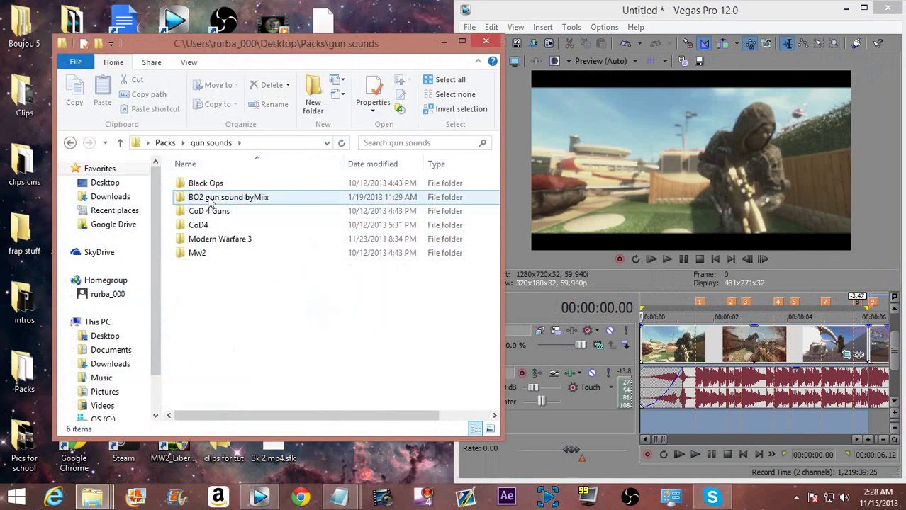
double_click(210, 201)
double_click(209, 188)
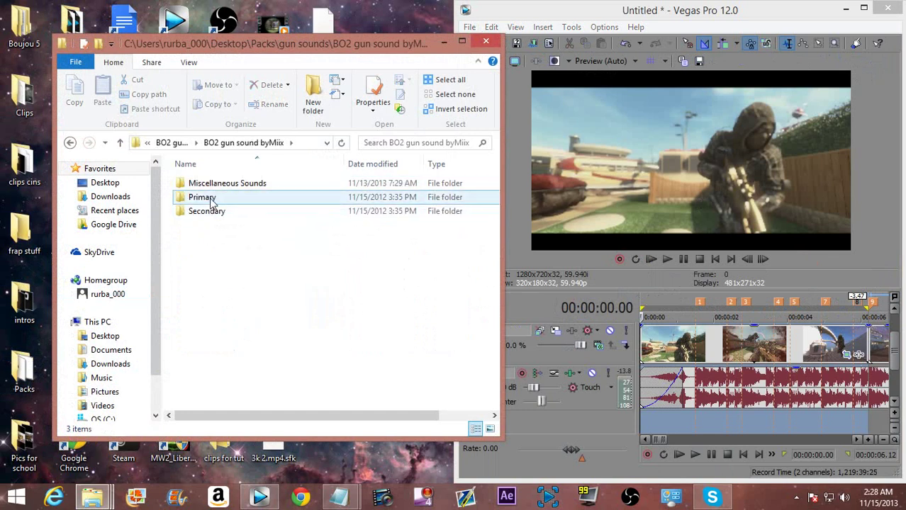
double_click(209, 197)
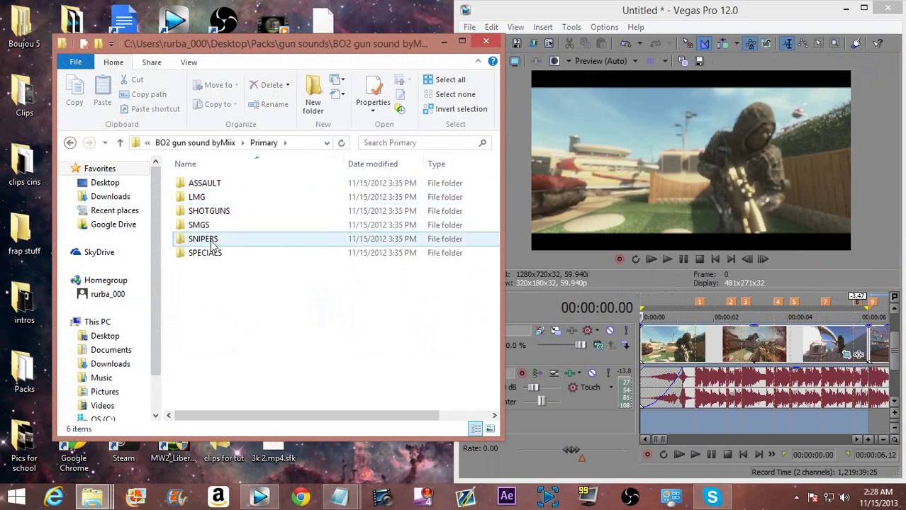
double_click(213, 239)
double_click(202, 188)
Step: Place the Ballista sound file on a new audio track below the music near marker 2, and maximize the editor window
drag(202, 225, 719, 425)
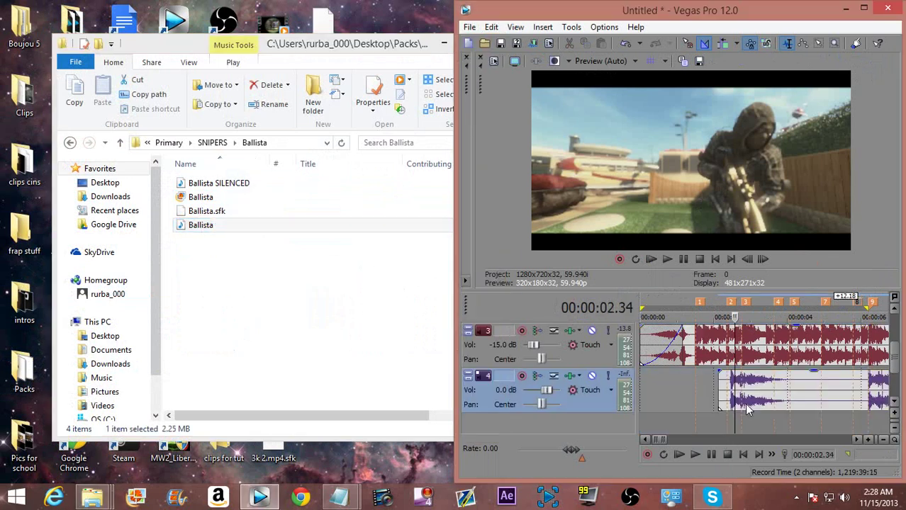
click(734, 408)
click(864, 9)
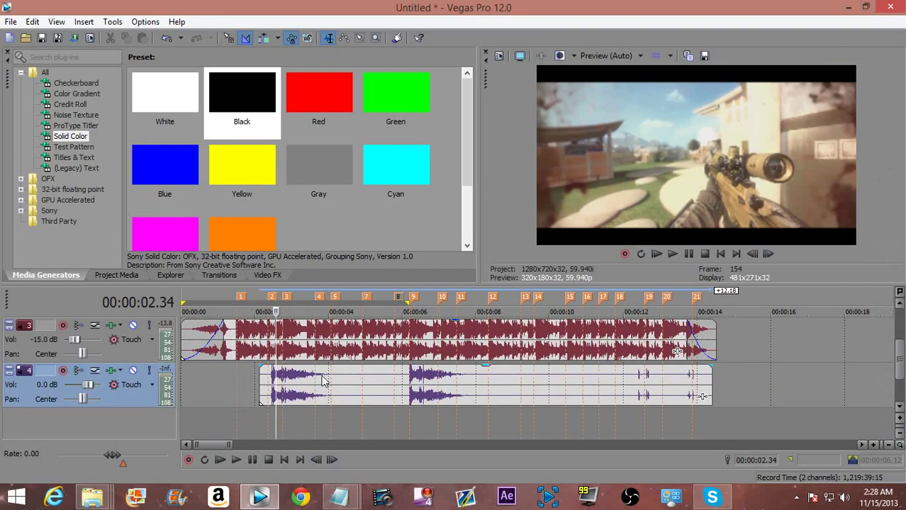
Step: Trim the Ballista sound down to its first gunshot, line it up with marker 2, and play the result
scroll(276, 390, up, 3)
drag(340, 389, 349, 385)
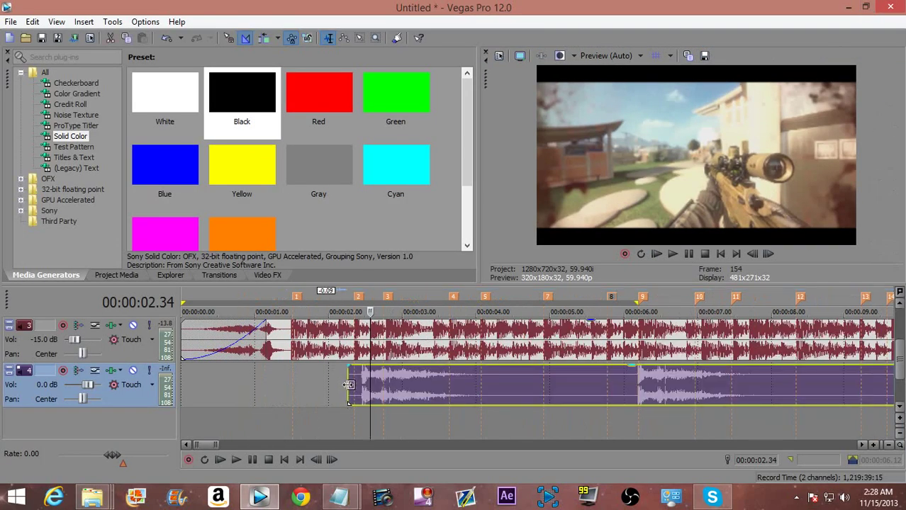
scroll(361, 388, down, 3)
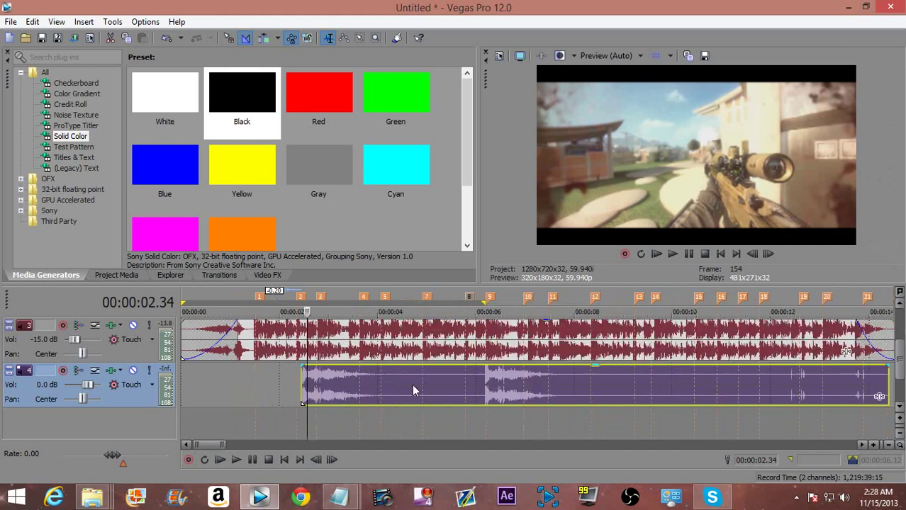
drag(709, 379, 300, 385)
key(space)
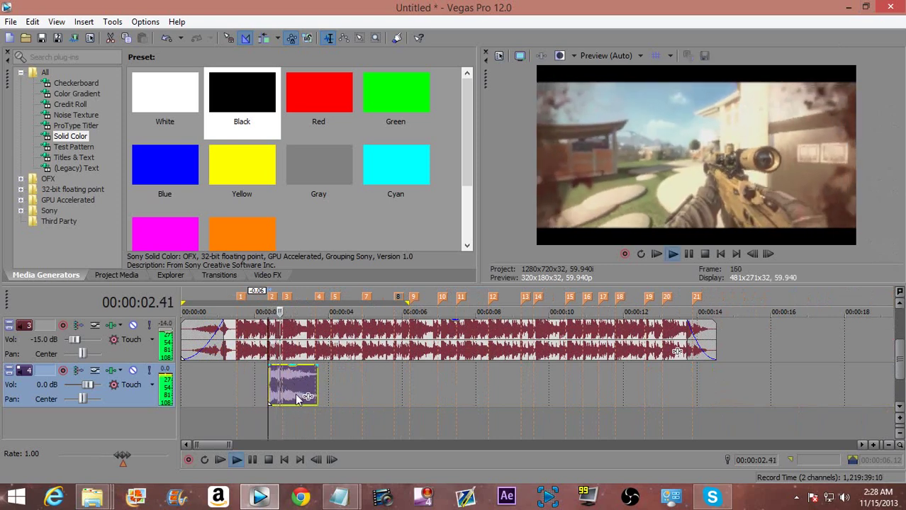
Step: Set the gun sound track's volume to -15 dB and play the gunshot against the music
scroll(295, 392, up, 3)
key(space)
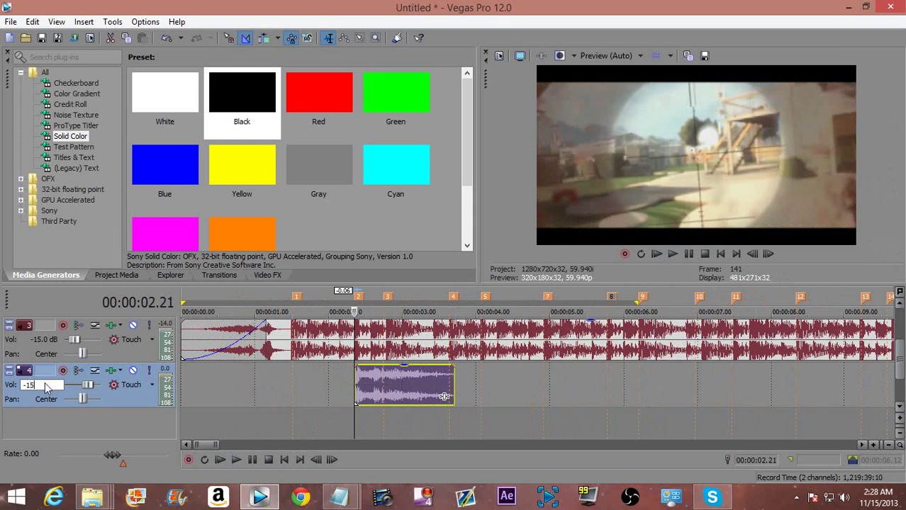
key(Return)
key(space)
key(space)
click(300, 390)
key(space)
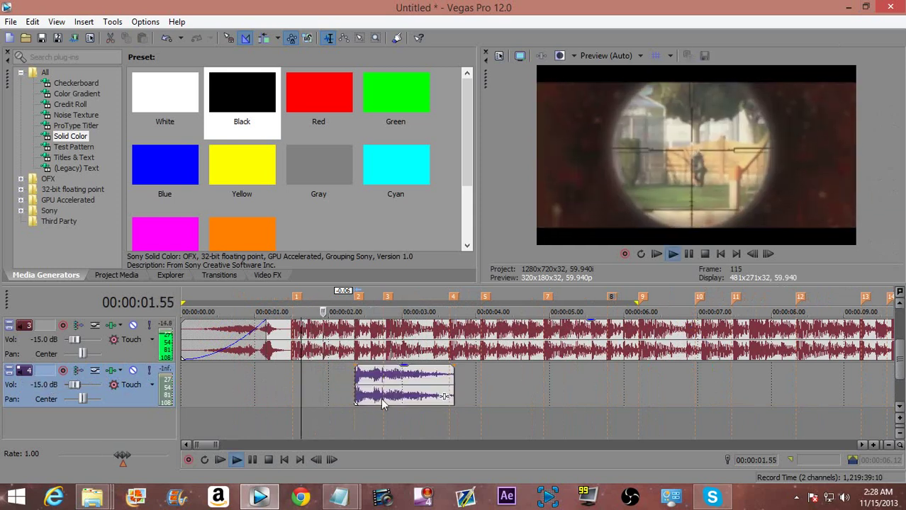
Step: Trim the end of the Ballista gunshot back to just past marker 3 and play it
key(space)
drag(453, 386, 385, 384)
key(space)
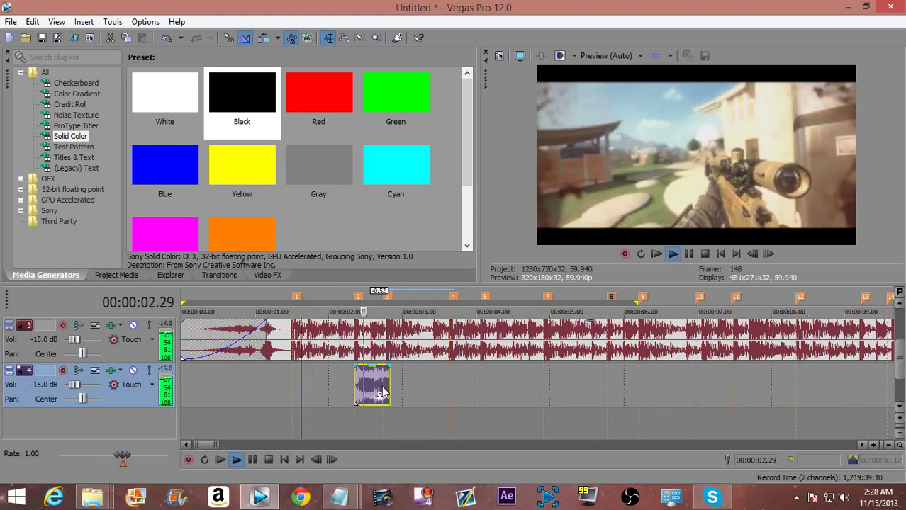
scroll(426, 386, up, 2)
key(space)
Step: Add a fade-out to the gunshot's end, using the curve that falls quickly and levels off, and play it
drag(454, 372, 434, 369)
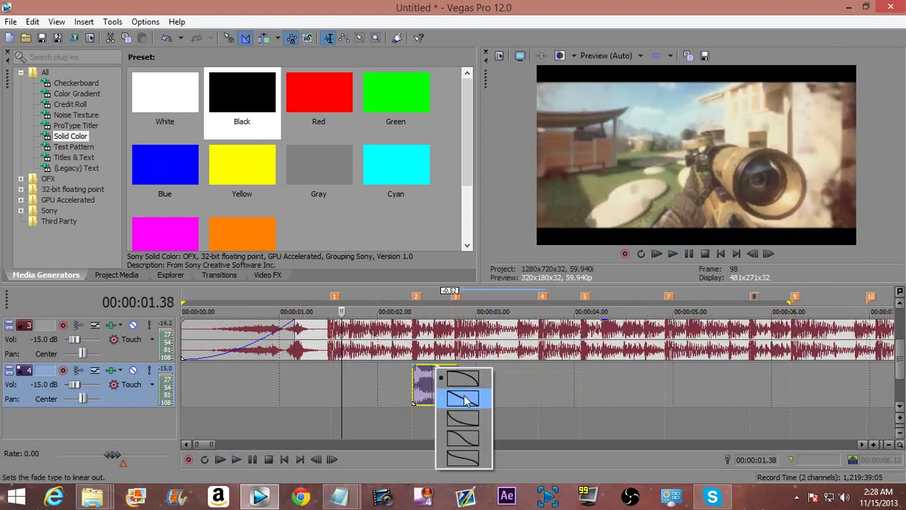
click(461, 419)
key(space)
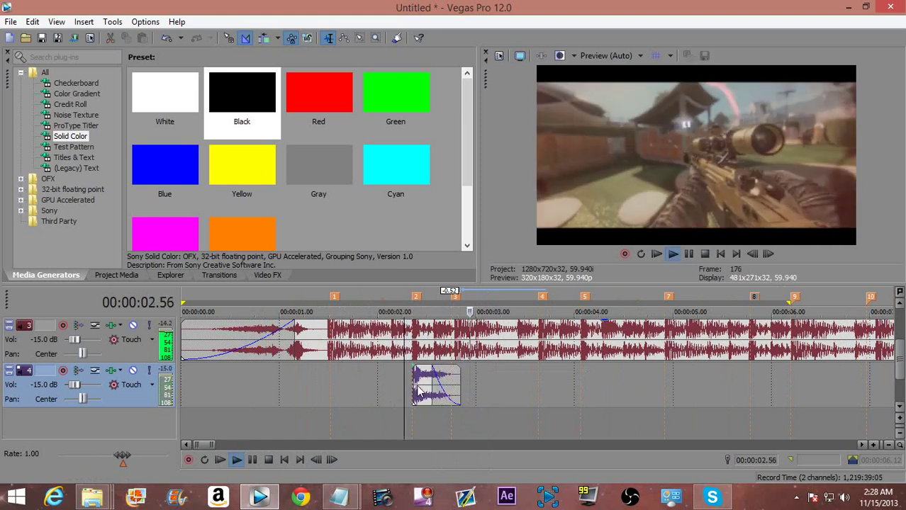
key(space)
Step: Fine-tune the faded gunshot's end to slightly past marker 3 with a shorter fade-out, checking it in playback
click(457, 380)
drag(457, 380, 450, 381)
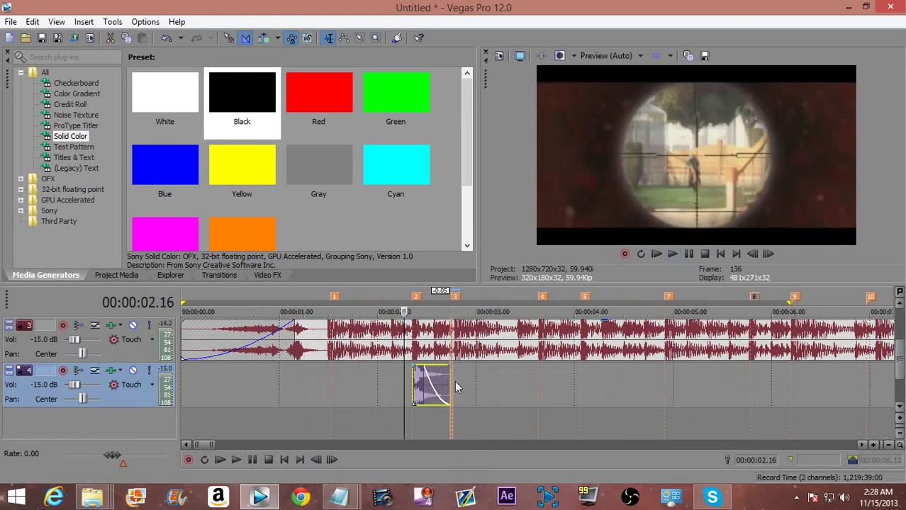
key(space)
key(space)
drag(426, 381, 433, 380)
key(space)
key(space)
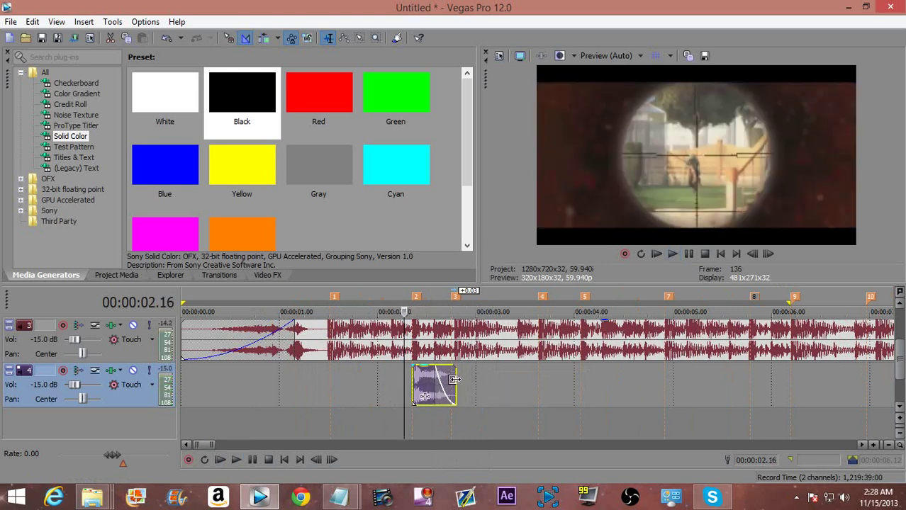
key(space)
key(space)
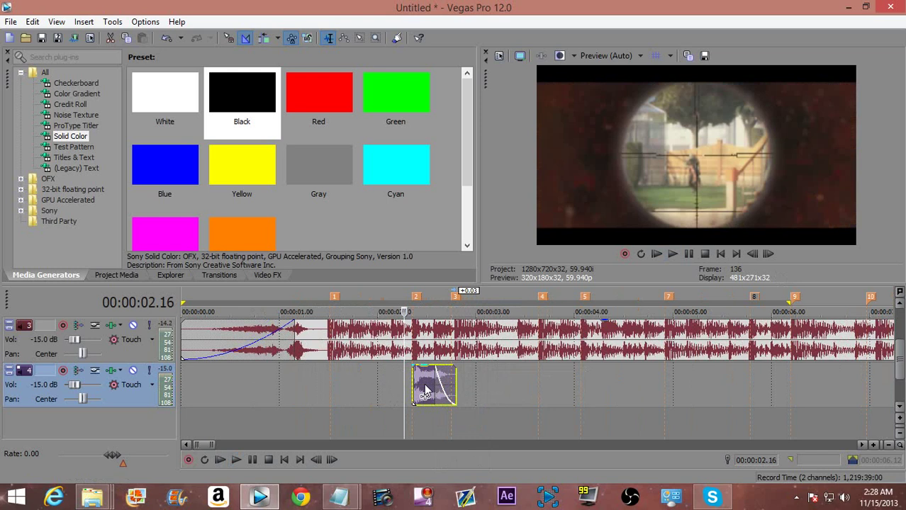
Step: Copy the faded gunshot to a new audio track at marker 3, set that track to -15 dB, and play both shots
drag(464, 418, 464, 419)
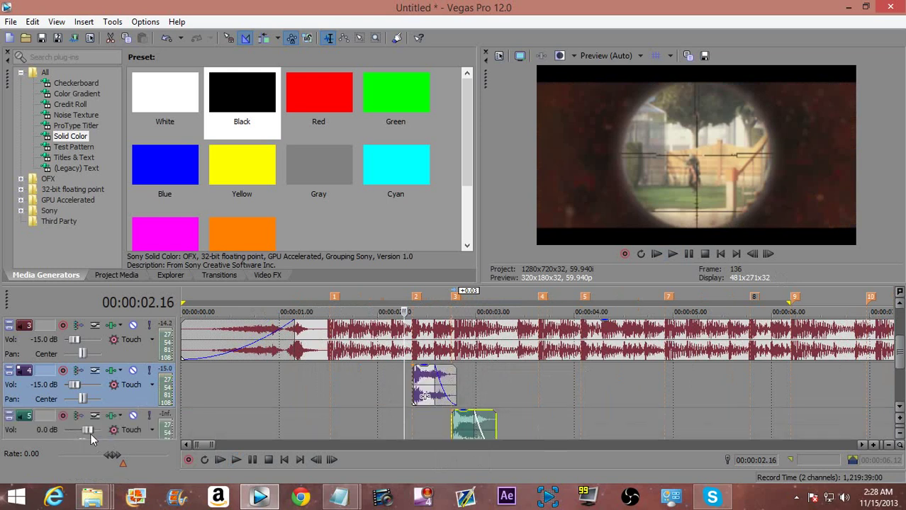
double_click(42, 434)
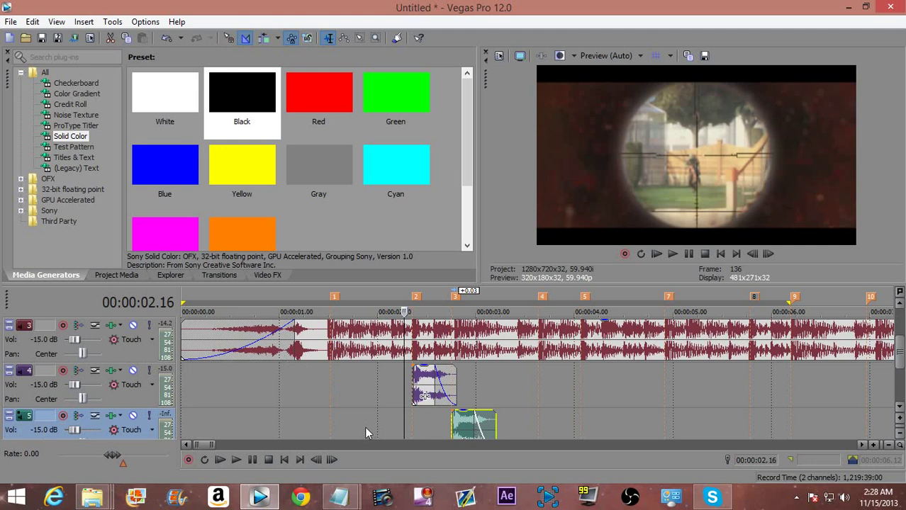
click(331, 381)
key(space)
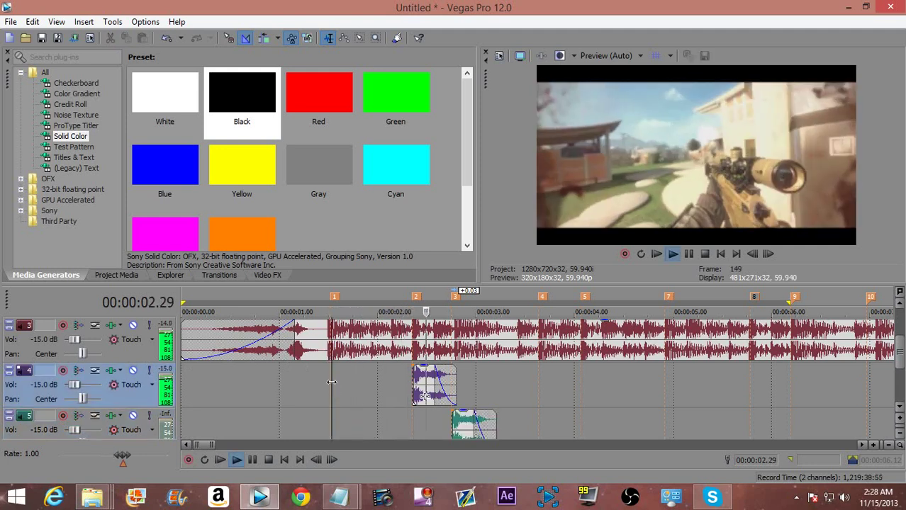
Step: Extend the end of the second gunshot toward marker 4 so it rings out longer, checking it in playback
click(468, 434)
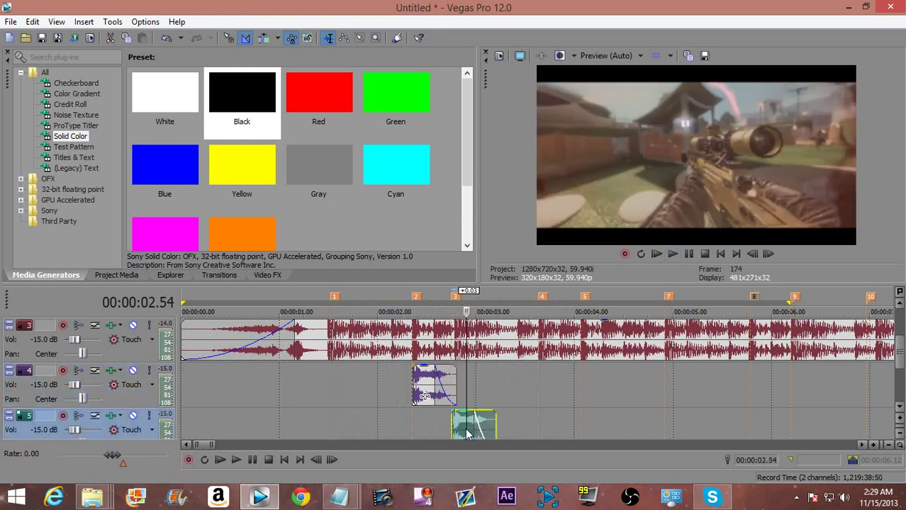
key(space)
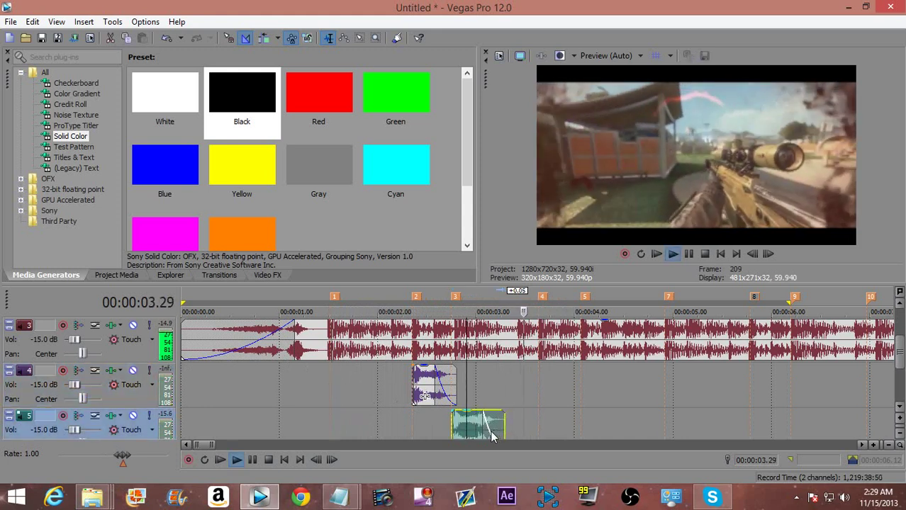
key(space)
key(space)
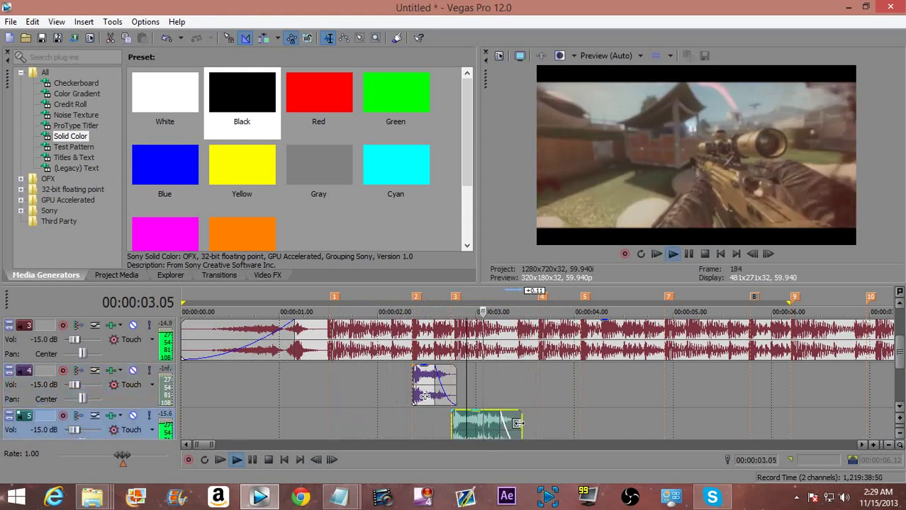
key(space)
key(space)
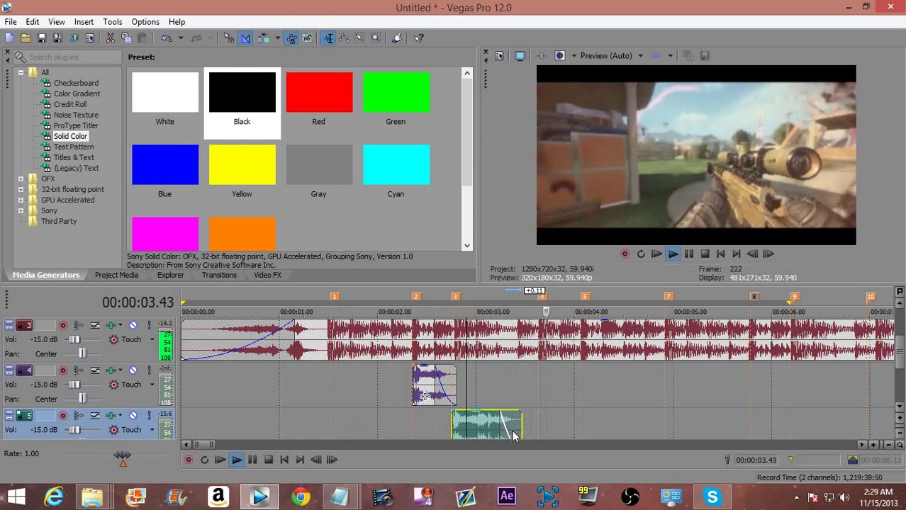
Step: Copy the longer gunshot to the first gun sound track at marker 5, lengthen its fade-out to 28 frames, and play it
key(space)
drag(609, 422, 615, 398)
key(space)
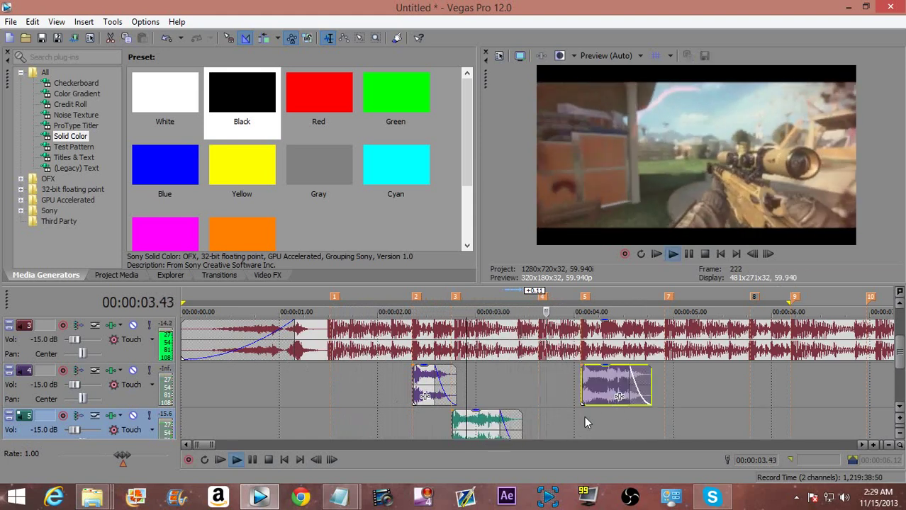
key(space)
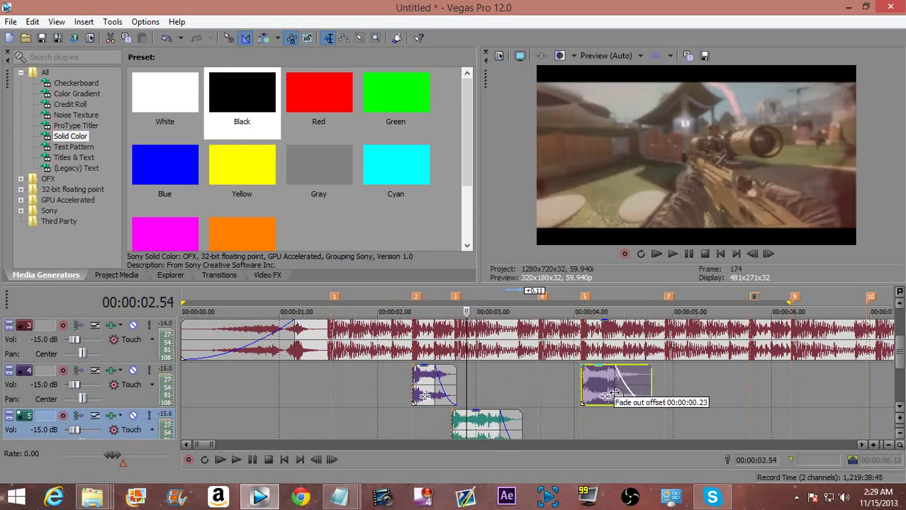
key(space)
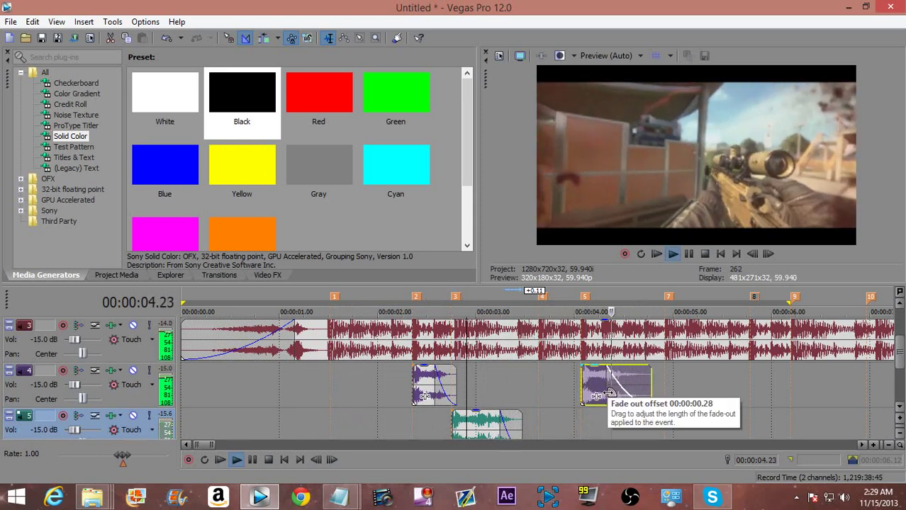
scroll(610, 394, down, 3)
key(space)
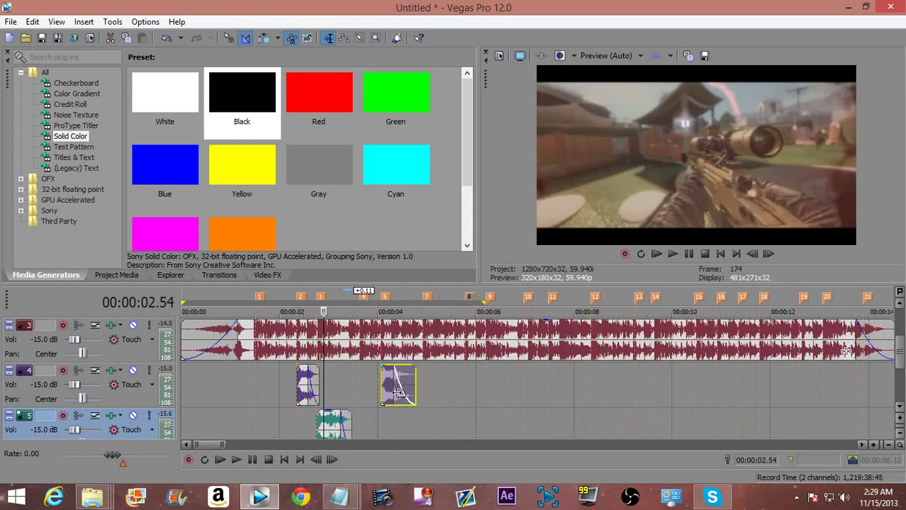
Step: Add the Amplitude Modulation plug-in to the first Ballista gun sound on audio track 4
click(290, 391)
scroll(481, 393, up, 8)
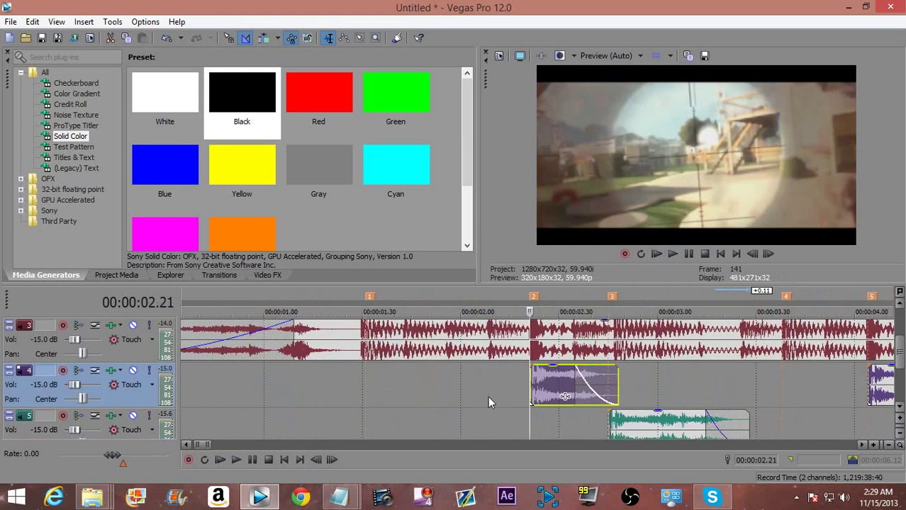
click(588, 398)
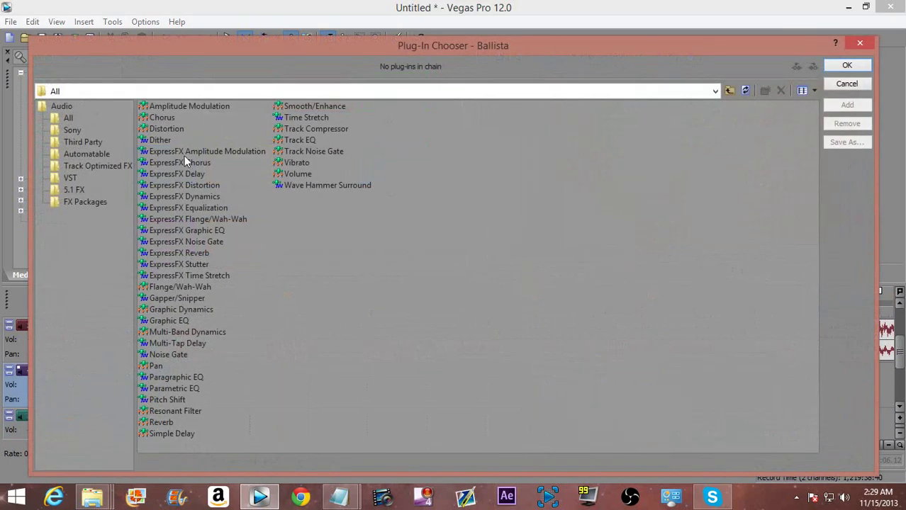
click(195, 107)
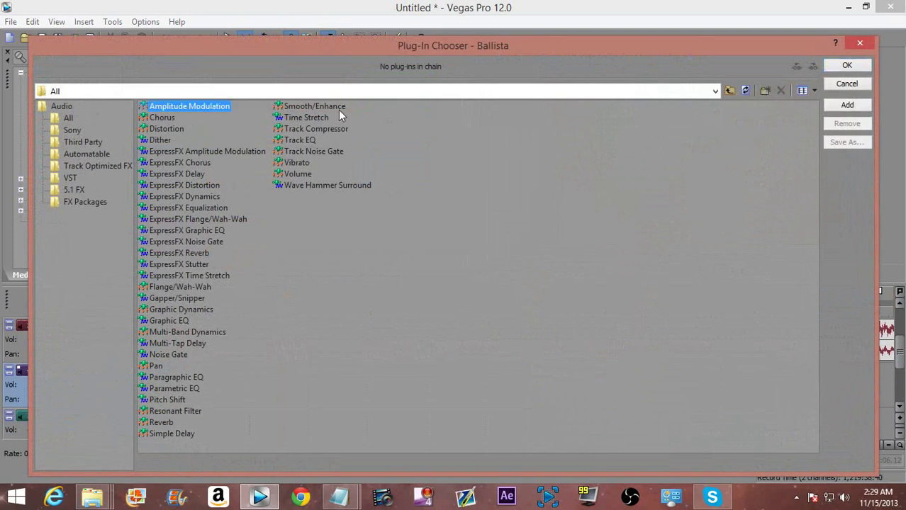
double_click(145, 111)
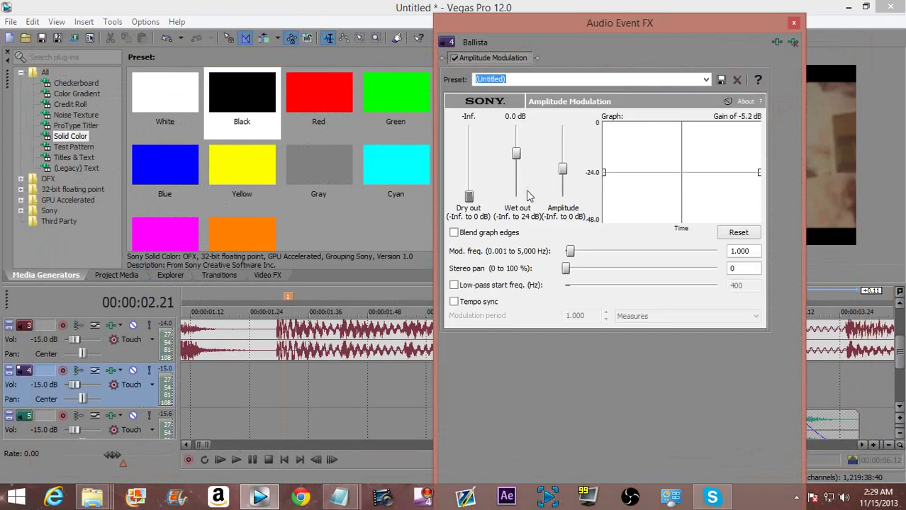
Step: Apply the Gun sound preset to the Amplitude Modulation effect and close the effect window
click(720, 81)
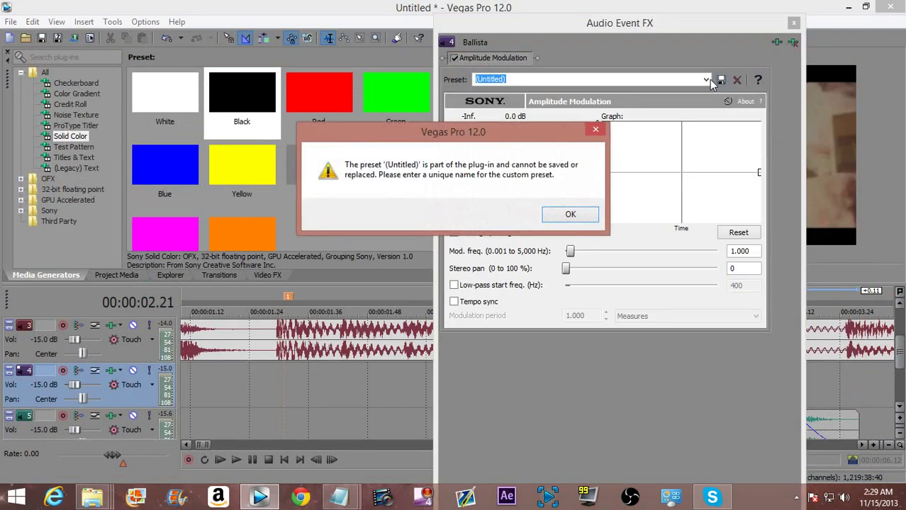
click(573, 217)
click(706, 79)
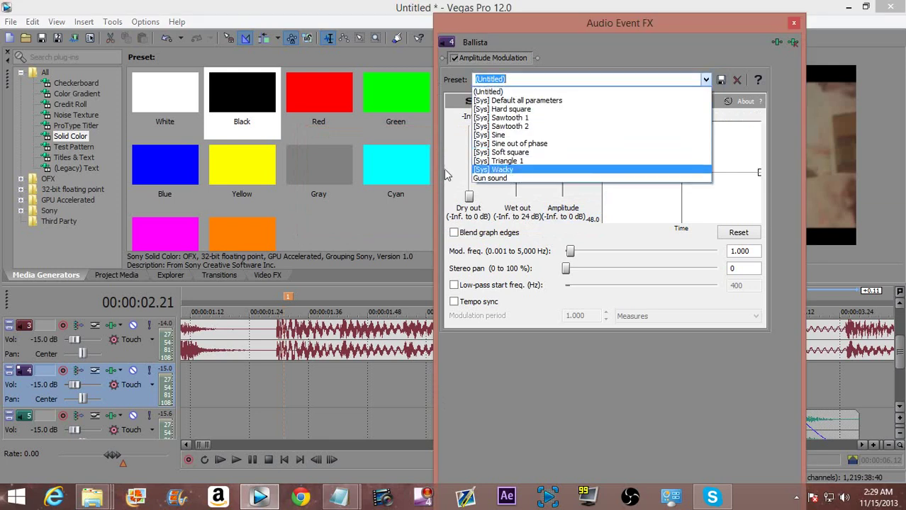
click(498, 179)
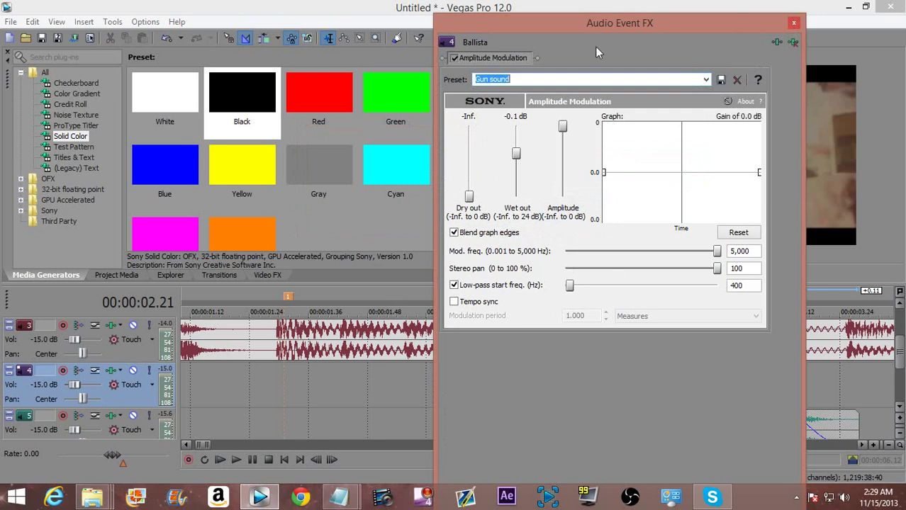
click(794, 23)
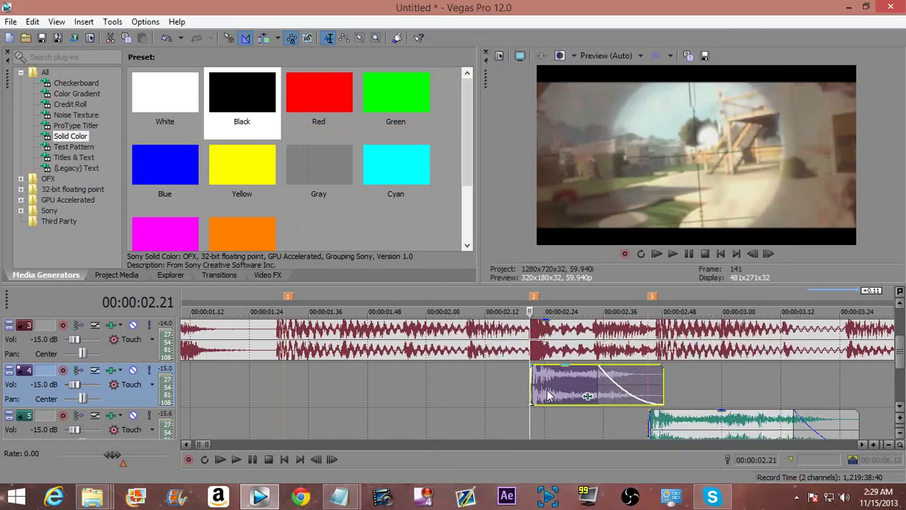
Step: Nudge the first gun sound on audio track 4 slightly earlier at marker 2 and copy it
scroll(549, 389, up, 2)
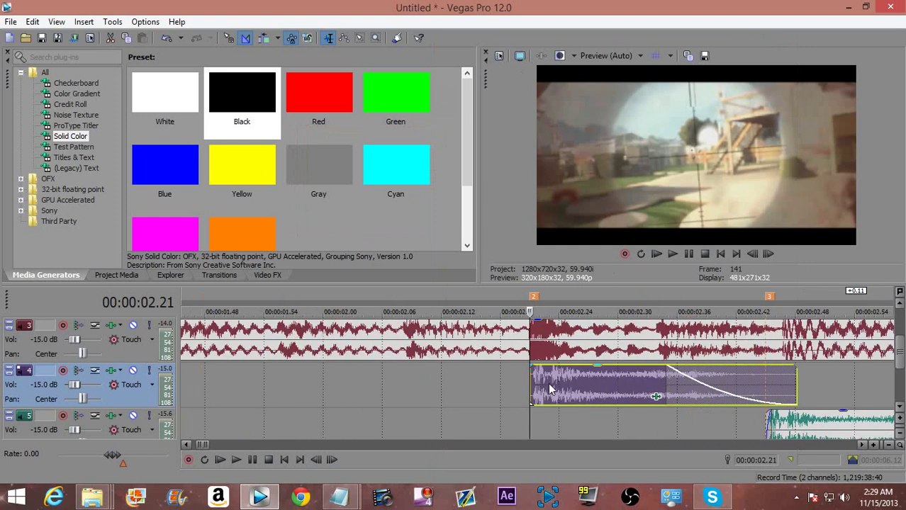
drag(546, 397, 533, 390)
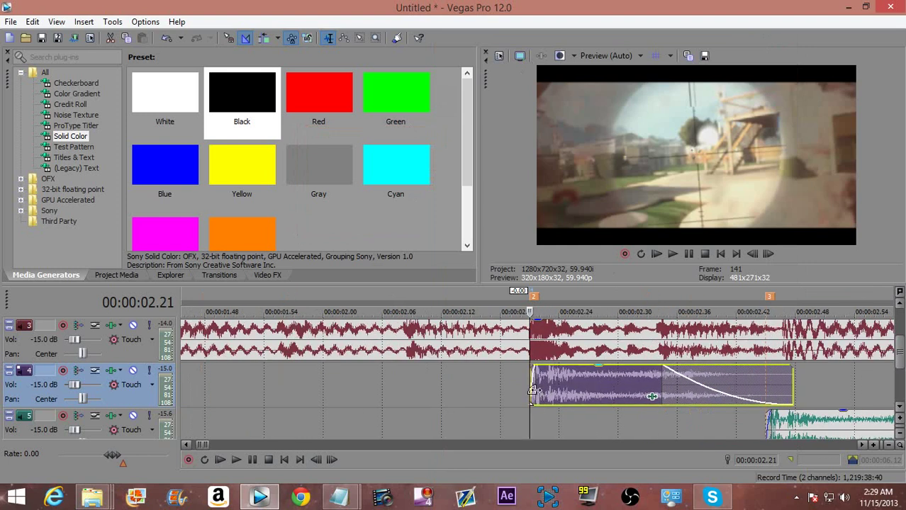
right_click(564, 376)
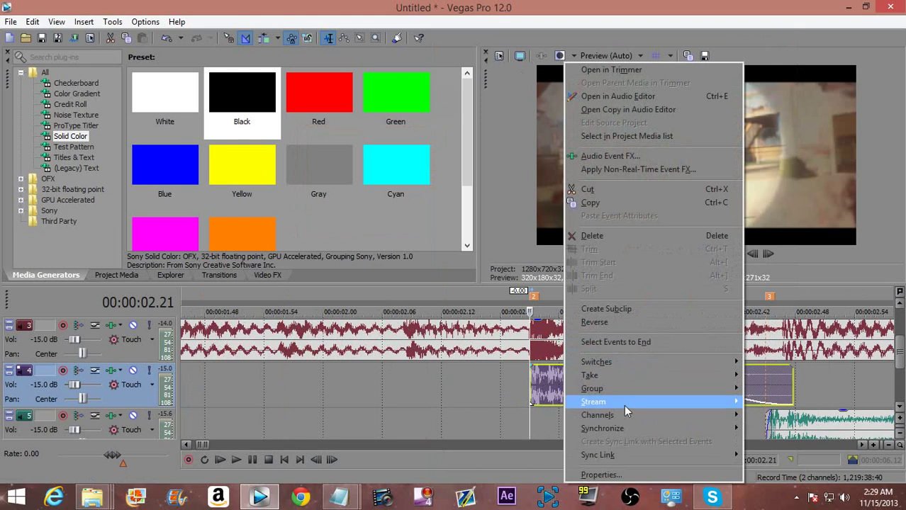
click(599, 204)
Step: Paste the copied event attributes onto the gun sound on track 5 and the second gun sound on track 4
click(813, 429)
scroll(812, 427, down, 1)
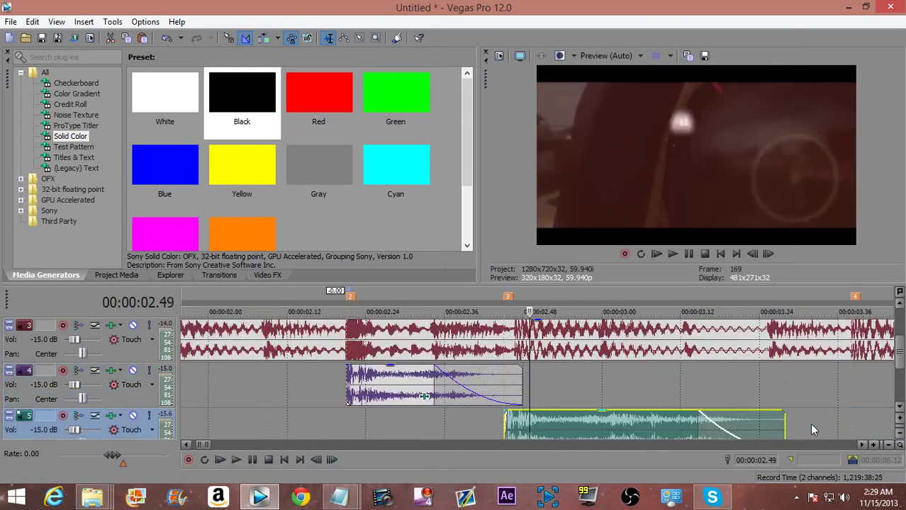
right_click(637, 430)
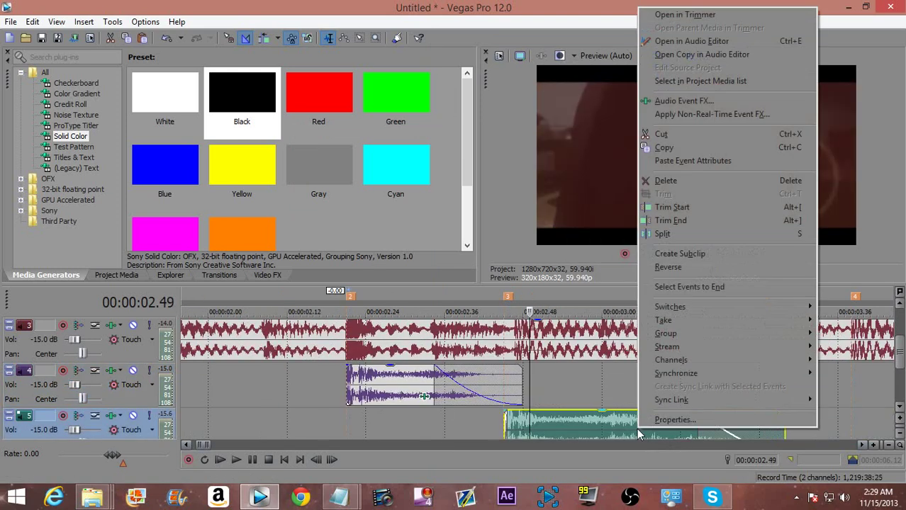
click(700, 163)
scroll(757, 352, down, 1)
scroll(757, 354, down, 2)
click(723, 394)
right_click(723, 394)
key(Escape)
Step: Play back the montage around markers 2 to 5 to check the gun sounds and the video
click(406, 395)
key(space)
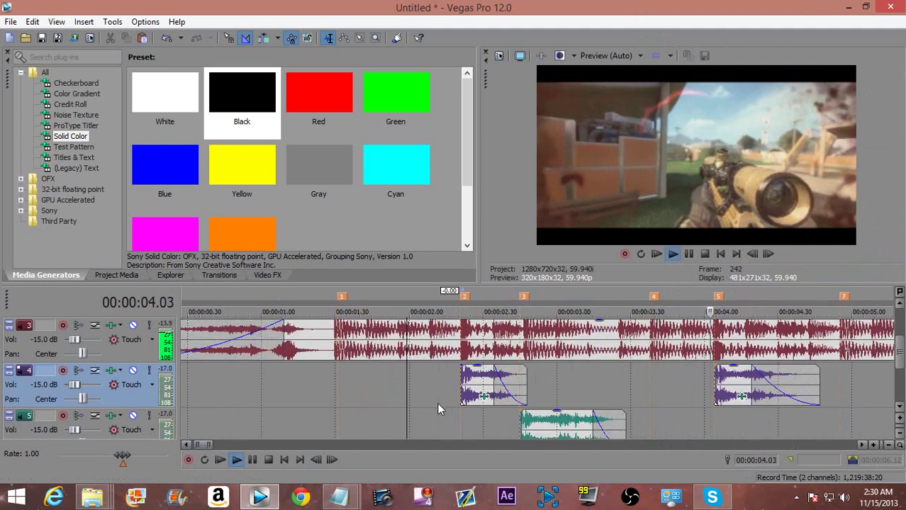
key(space)
drag(901, 345, 891, 323)
click(502, 373)
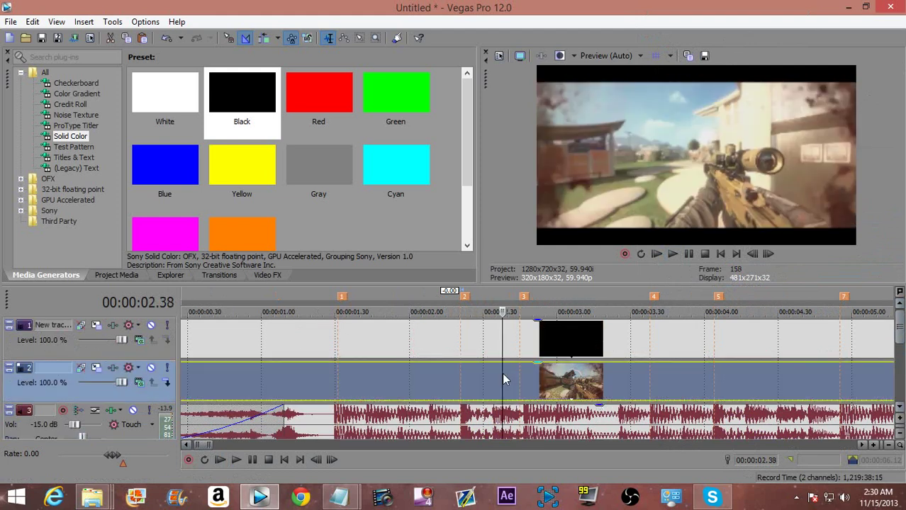
key(space)
scroll(502, 376, down, 1)
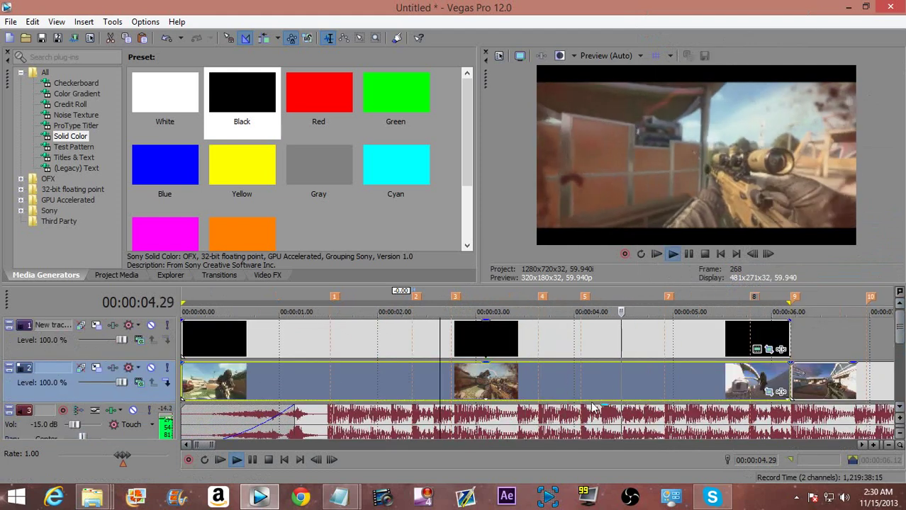
scroll(554, 402, up, 2)
key(space)
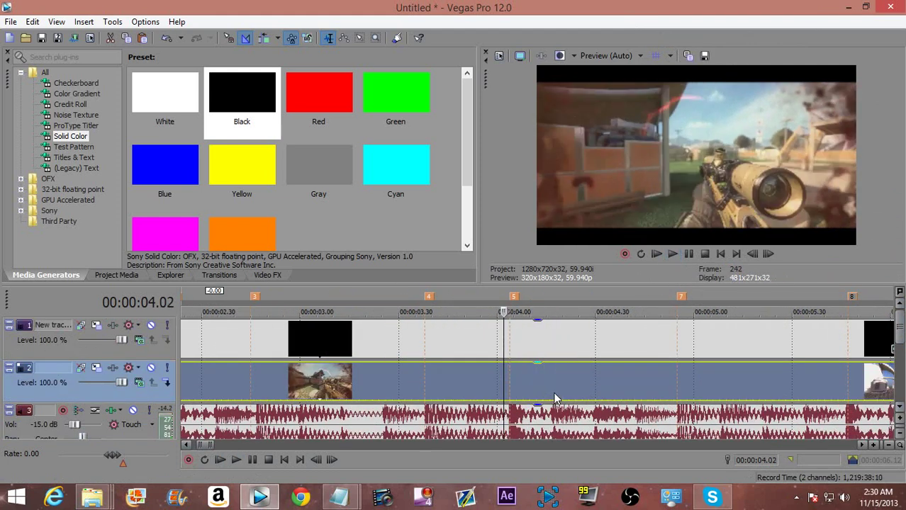
Step: Add timeline markers on the two music beats after marker 5, at 00:00:04.17 and about 00:00:04.30
scroll(553, 395, up, 2)
click(546, 392)
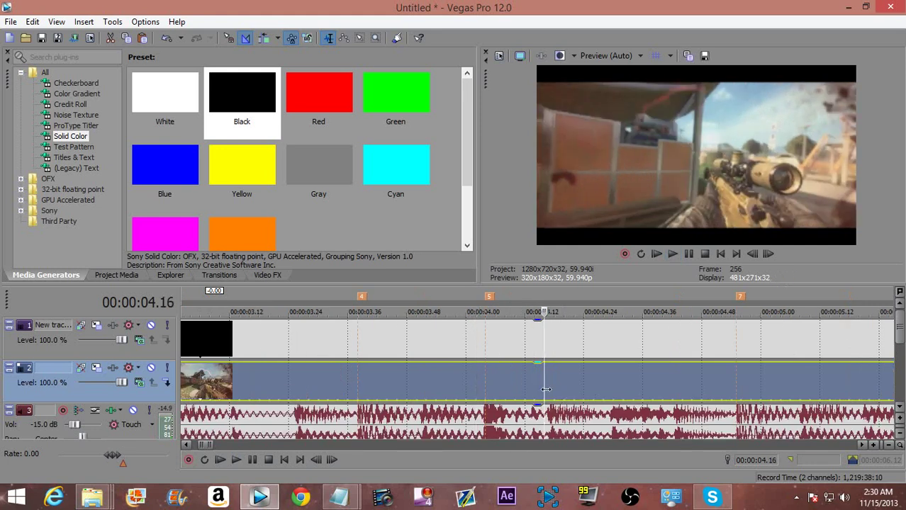
key(m)
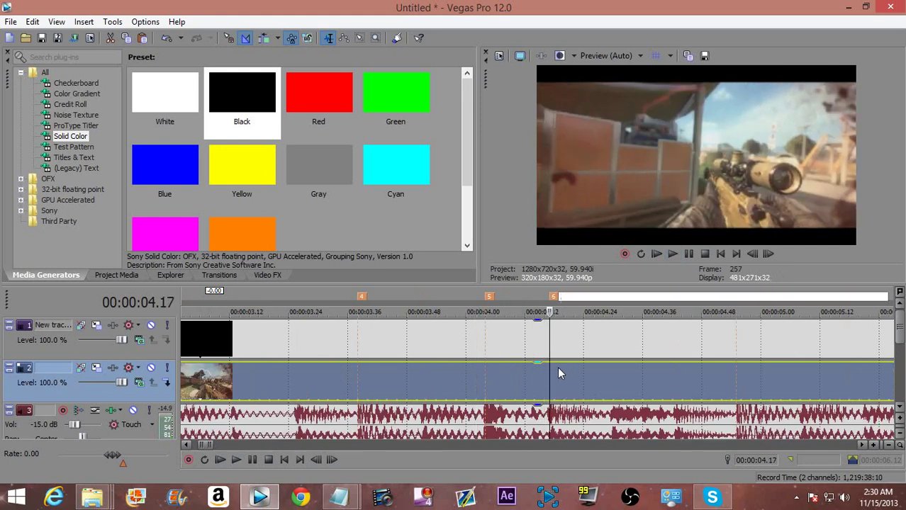
click(559, 368)
click(593, 382)
key(space)
key(space)
key(m)
Step: Play the section up to marker 7 and add another beat marker at about 00:00:04.43
click(579, 383)
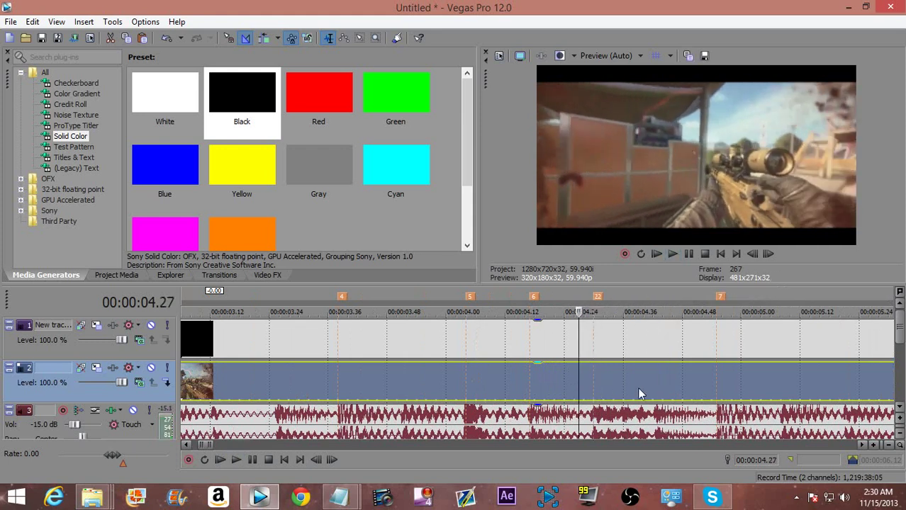
key(space)
scroll(610, 391, down, 3)
click(491, 373)
key(space)
key(space)
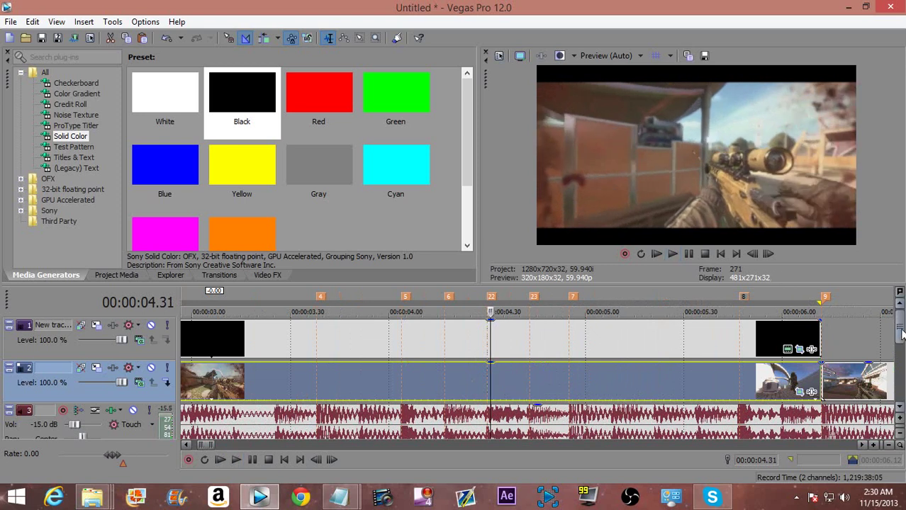
Step: Insert a new video track above the others, try a black solid color clip at marker 22, and delete that clip
key(ctrl+shift+q)
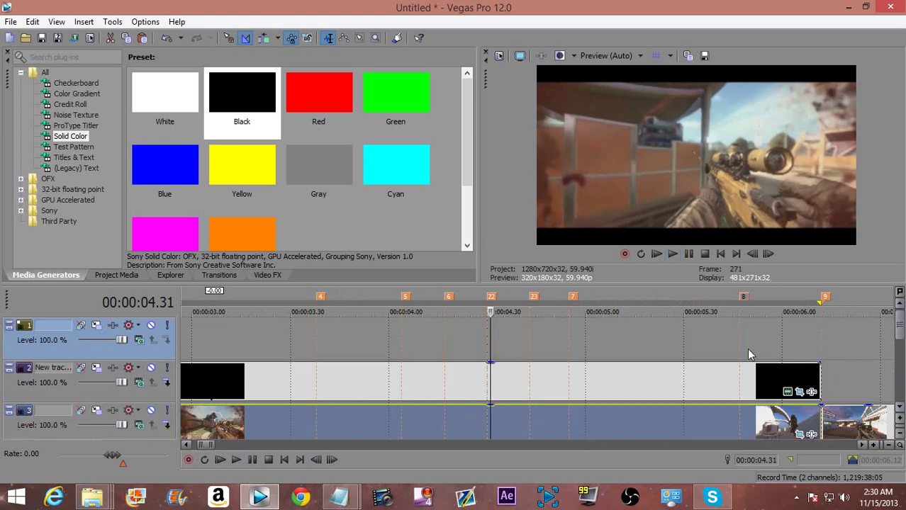
drag(222, 87, 496, 340)
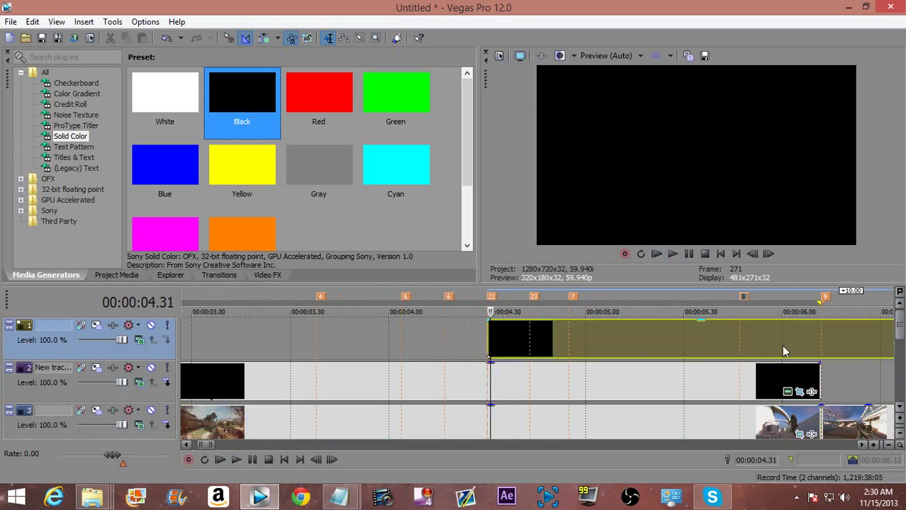
scroll(738, 355, down, 2)
click(784, 332)
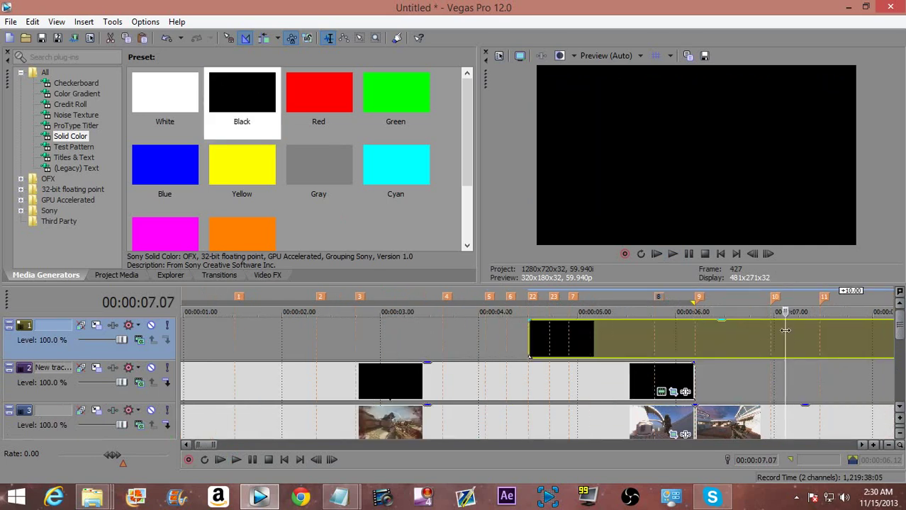
key(Delete)
Step: Split the gameplay clip at every frame from marker 22 at 00:00:04.30 to marker 23 at 00:00:04.43
scroll(900, 350, down, 1)
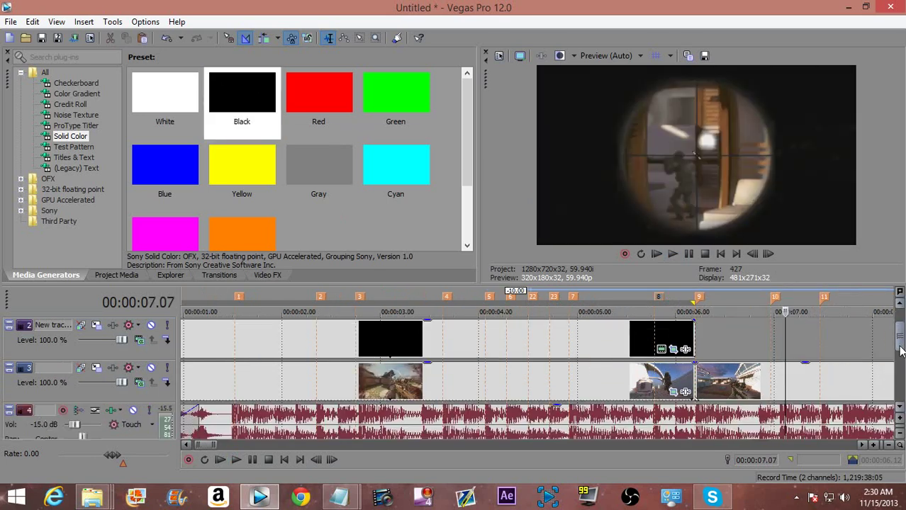
click(541, 380)
scroll(565, 394, up, 2)
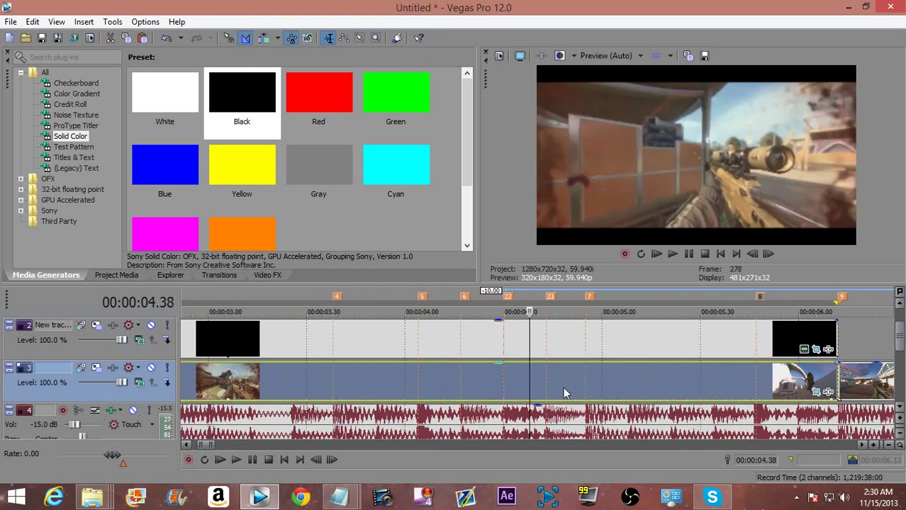
click(504, 393)
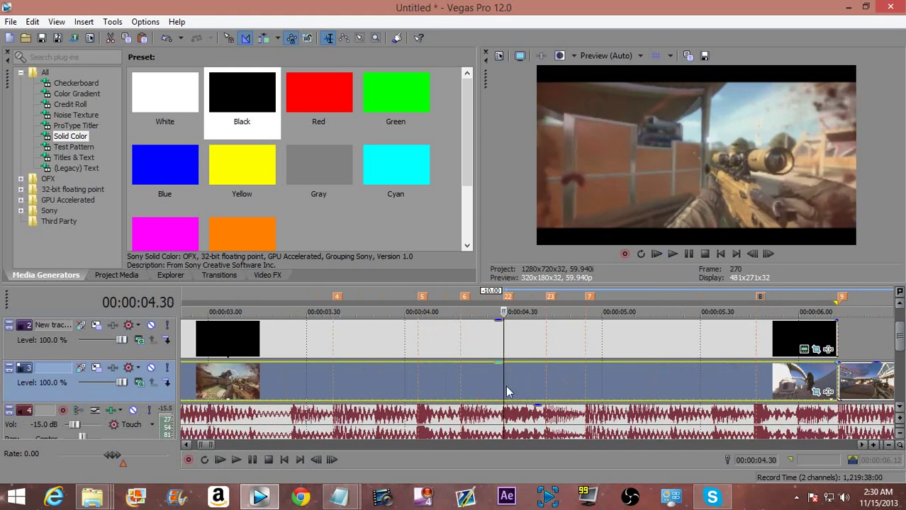
key(s)
key(Right)
key(s)
key(Right)
key(s)
key(Right)
key(s)
key(Right)
key(s)
key(Right)
key(s)
key(Right)
key(s)
key(Right)
key(s)
key(Right)
key(s)
key(Right)
key(s)
key(Right)
key(s)
key(Right)
key(s)
key(Right)
key(s)
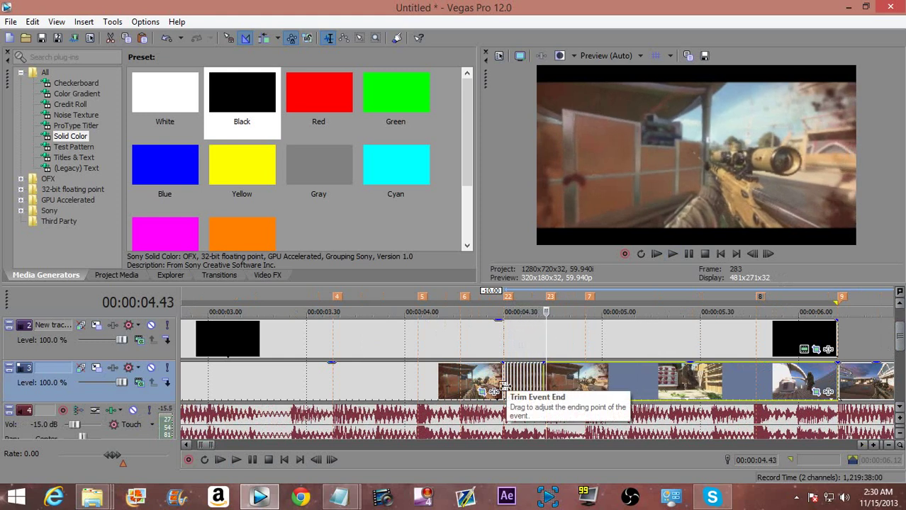
Step: Delete every other one-frame piece between markers 22 and 23, starting with the first, to create a black flicker
scroll(504, 389, up, 4)
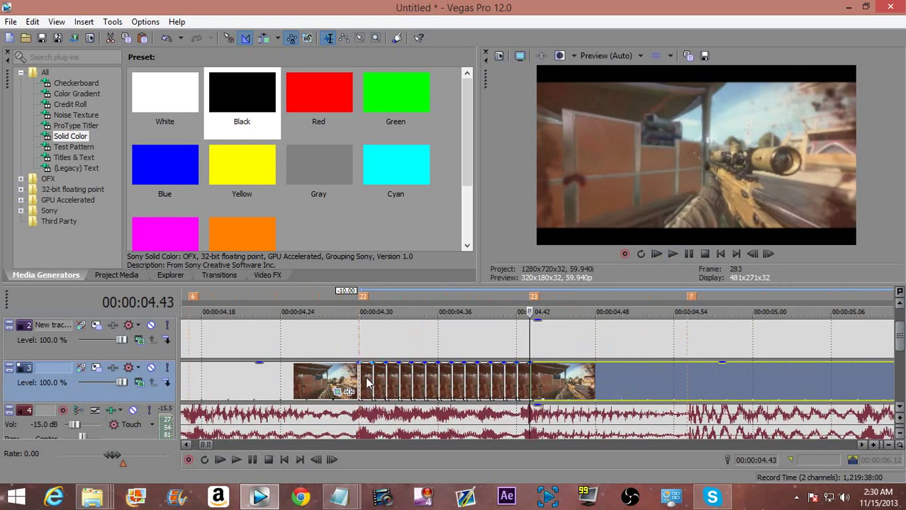
click(367, 383)
key(Delete)
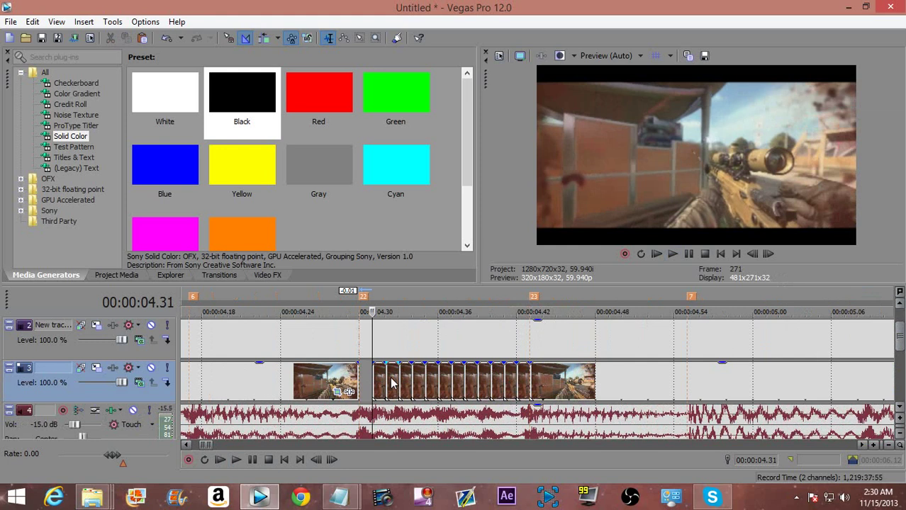
click(393, 382)
key(Delete)
click(422, 379)
key(Delete)
click(443, 383)
key(Delete)
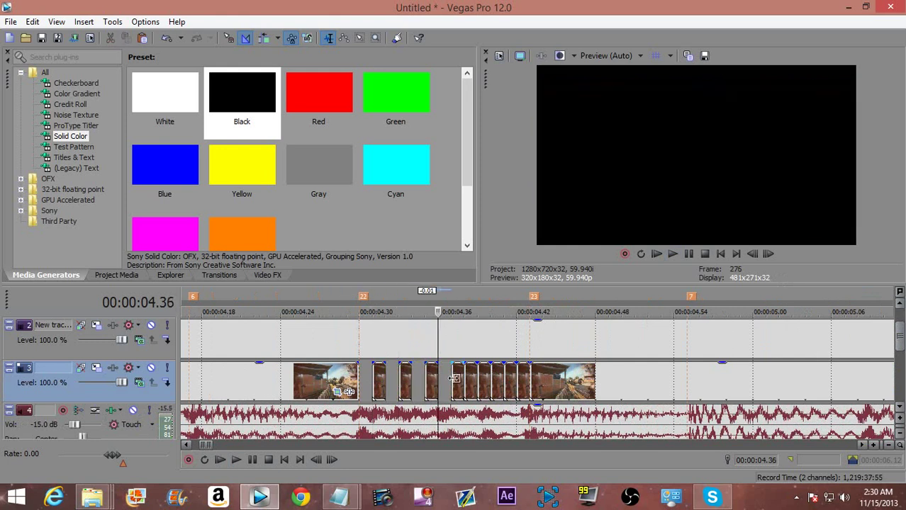
key(Delete)
click(496, 381)
key(Delete)
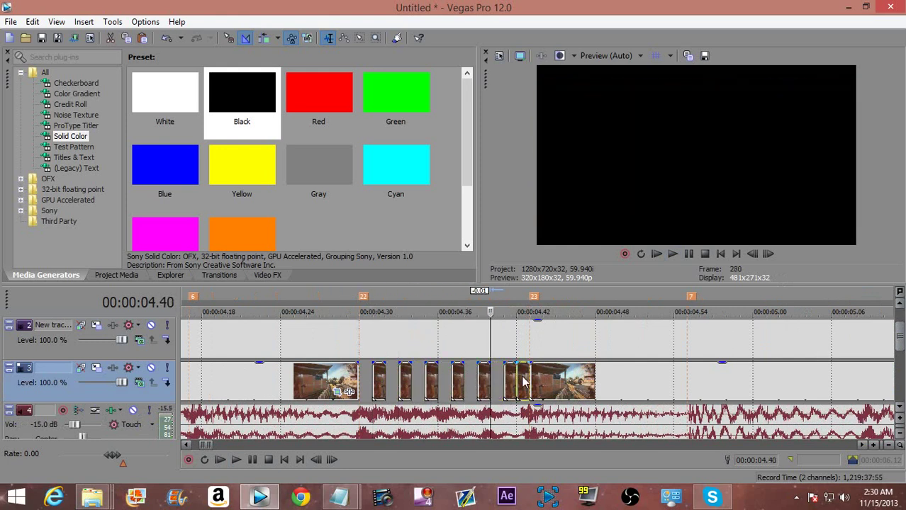
key(KP_6)
key(KP_6)
Step: Play back the section around markers 22 and 23 repeatedly to check the flicker against the music
scroll(419, 392, down, 2)
key(space)
key(space)
click(440, 380)
key(space)
key(space)
key(space)
key(space)
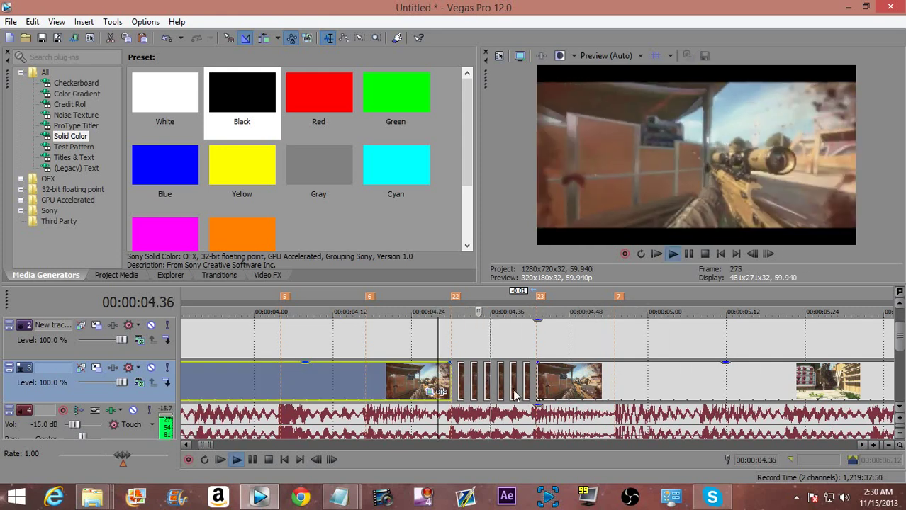
key(space)
key(space)
key(space)
key(space)
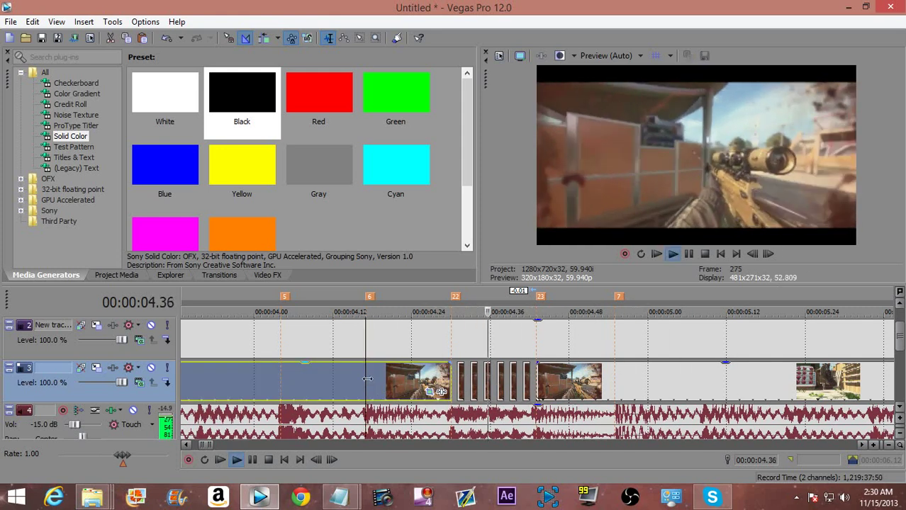
Step: Split the gameplay clip at marker 5
click(280, 387)
key(s)
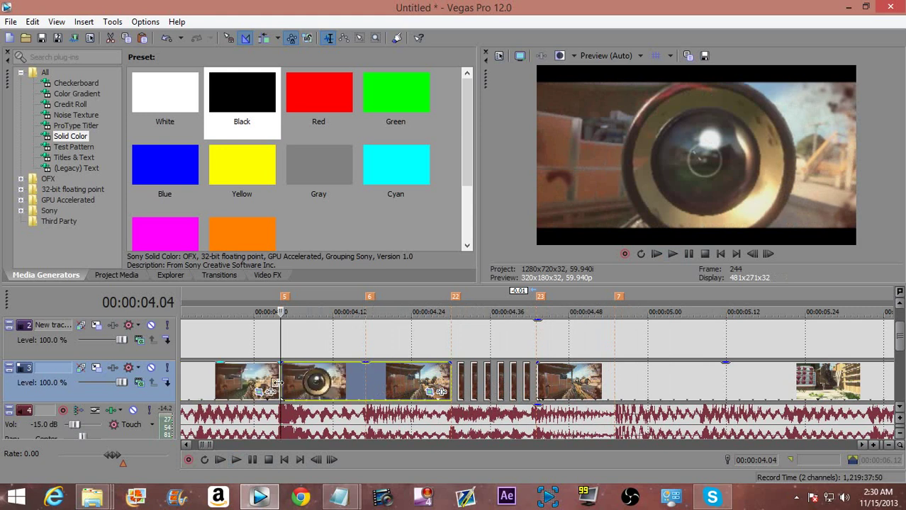
Step: Split the gameplay clip at every frame from marker 5 at 00:00:04.04 to marker 6 at 00:00:04.17
key(Right)
key(s)
key(Right)
key(s)
key(Right)
key(s)
key(Right)
key(s)
key(Right)
key(Right)
key(Right)
key(Right)
key(Right)
key(Right)
key(Right)
key(Right)
key(Right)
key(Right)
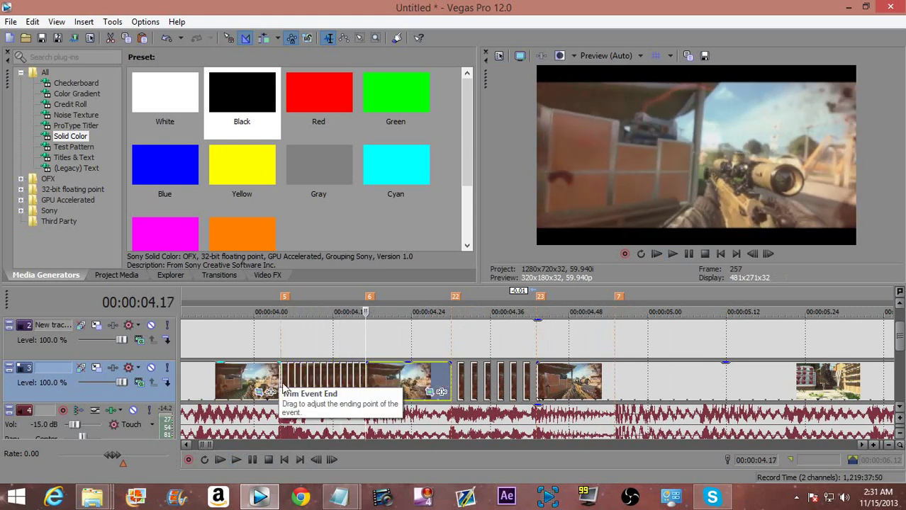
Step: Delete every other one-frame piece between markers 5 and 6, starting with the first, to create a black flicker
scroll(282, 388, up, 2)
click(367, 377)
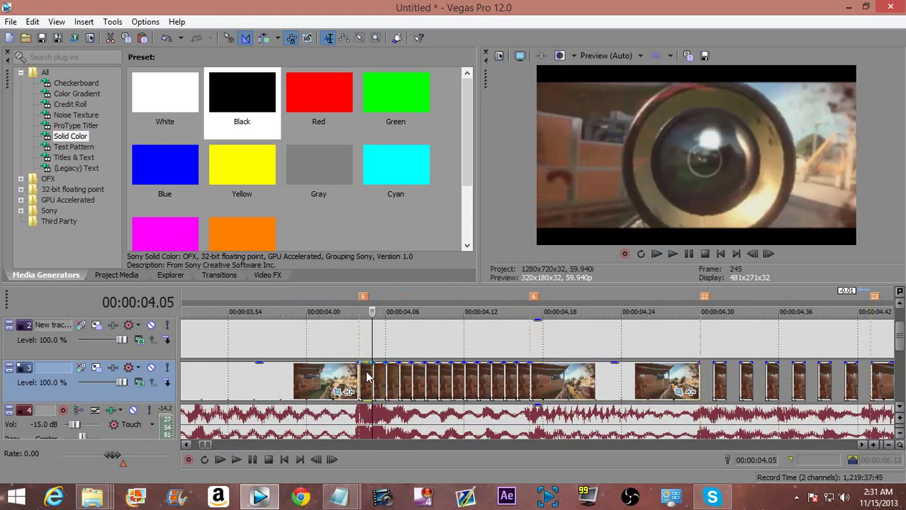
key(Right)
key(Right)
key(Right)
key(Right)
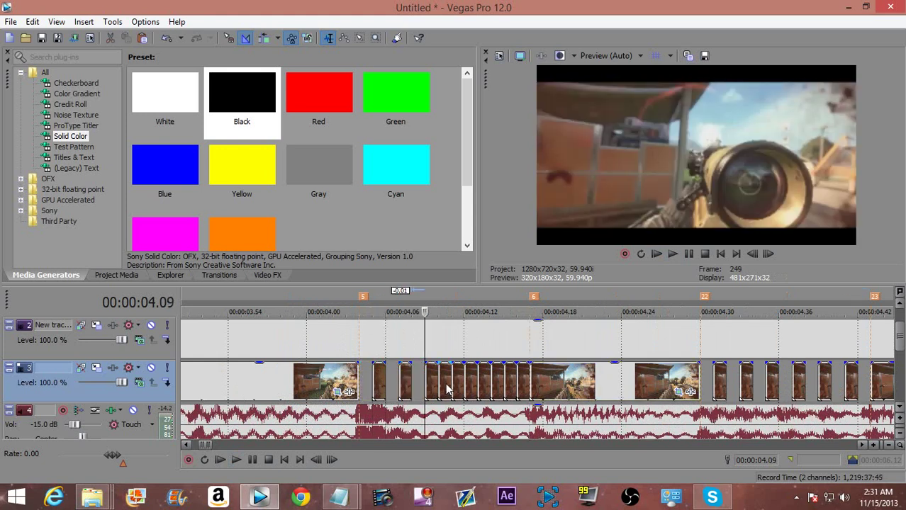
key(Right)
key(Right)
key(Right)
key(Right)
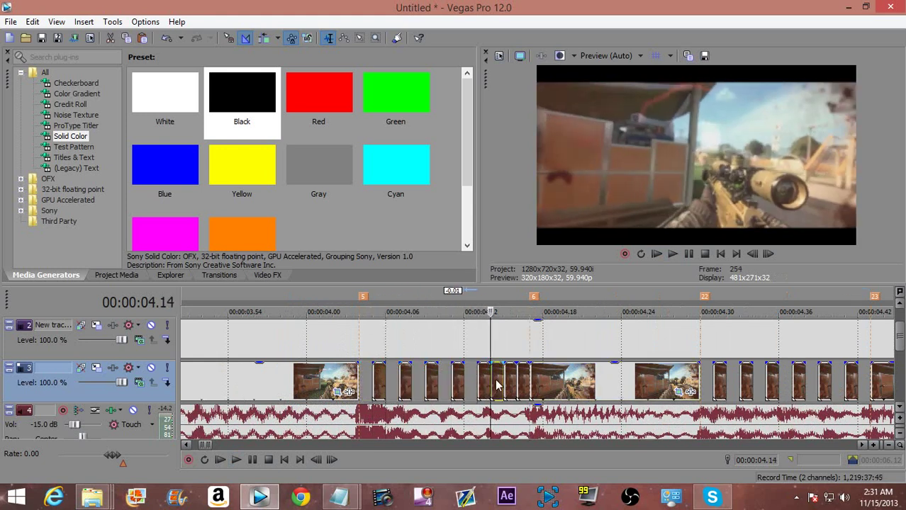
key(Right)
key(Right)
key(Right)
key(Down)
scroll(412, 394, down, 1)
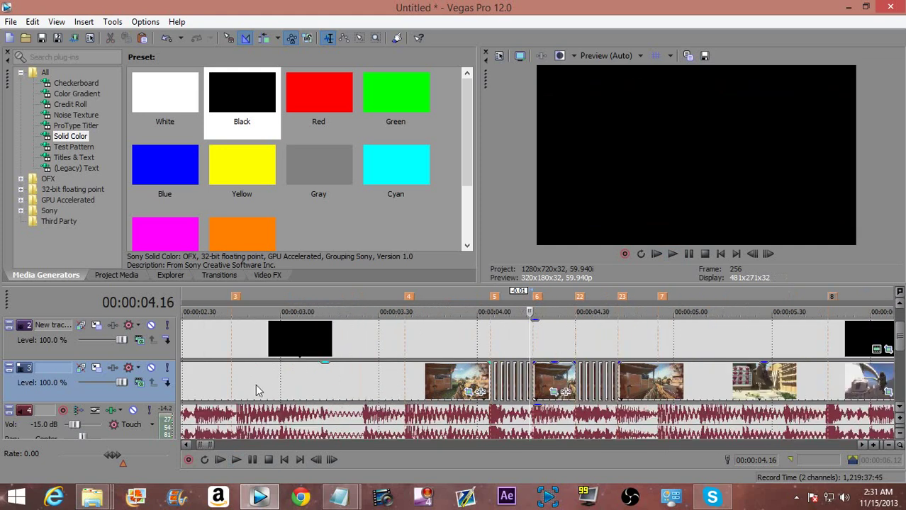
Step: Play back the section from 00:00:01.19 around markers 1 and 2 to find the beat for the next flicker
click(248, 383)
scroll(248, 382, down, 2)
click(306, 379)
key(space)
scroll(323, 379, up, 3)
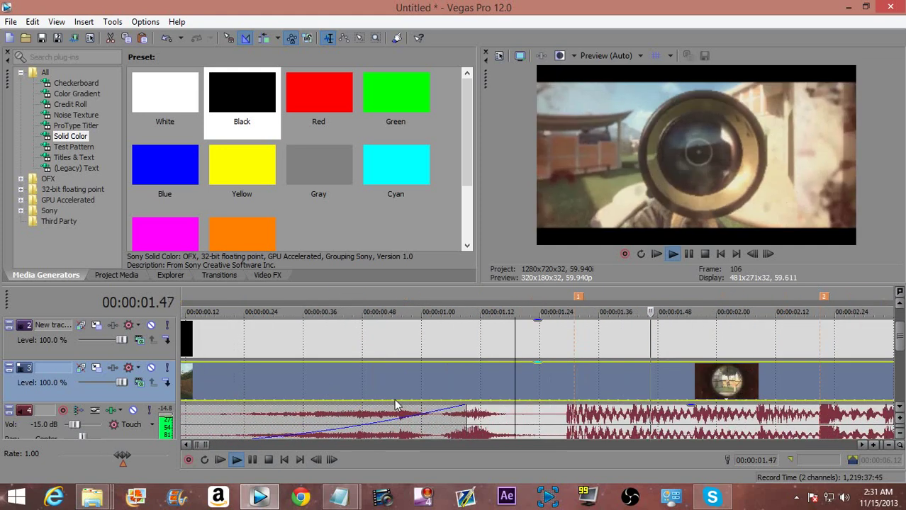
scroll(396, 399, down, 1)
key(space)
key(space)
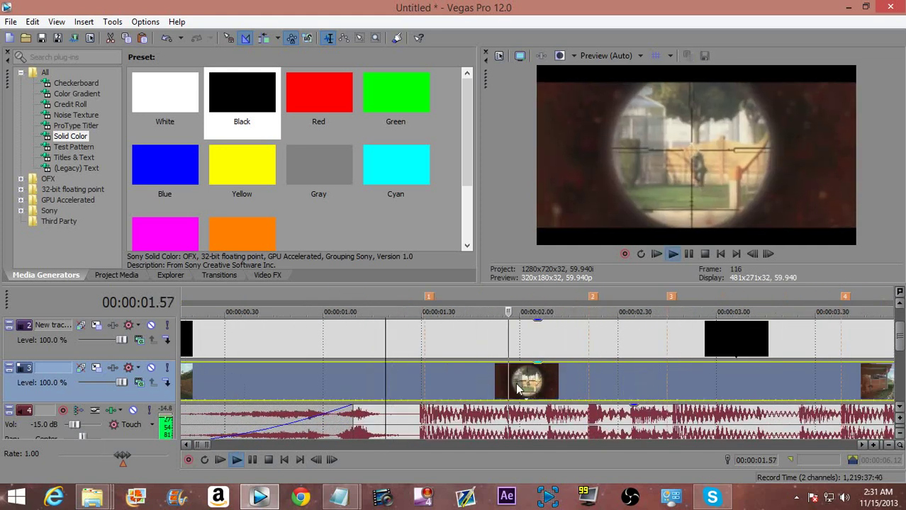
key(space)
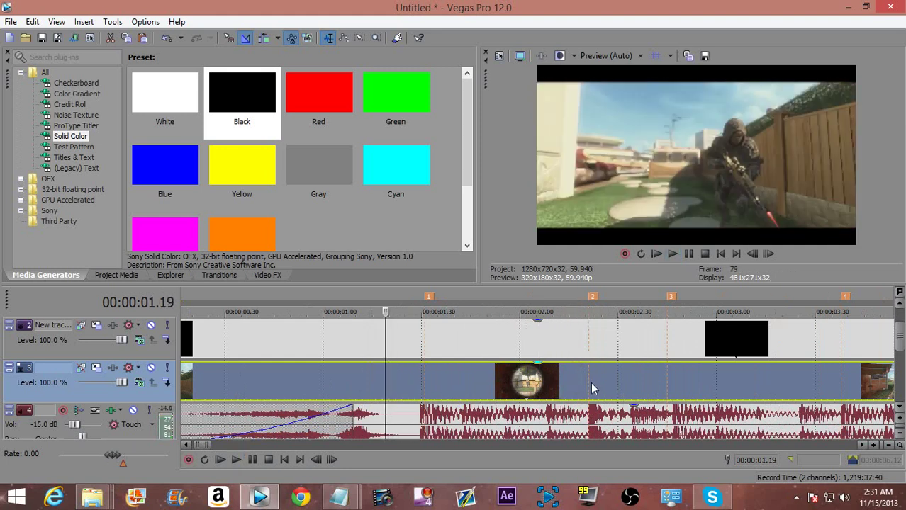
Step: Split the gameplay clip at every frame from marker 2 at 00:00:02.21 to marker 3
click(590, 386)
key(space)
scroll(596, 388, up, 2)
key(space)
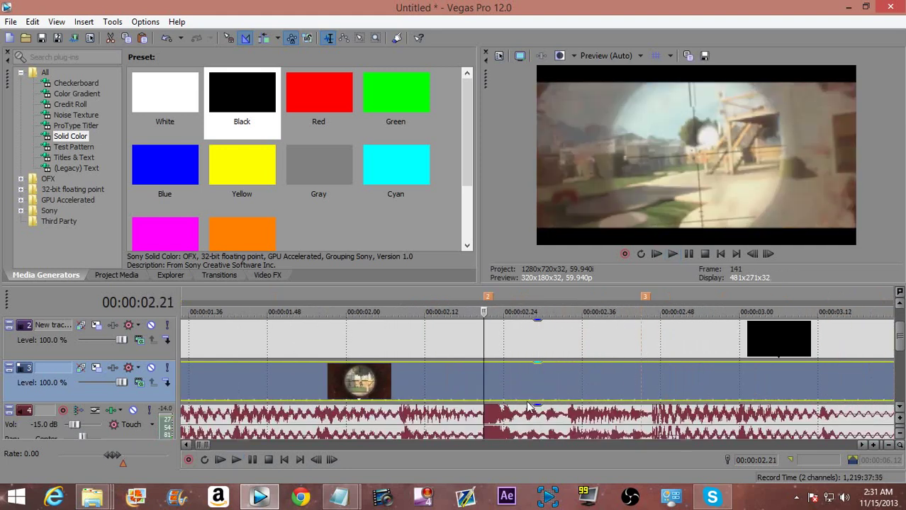
key(space)
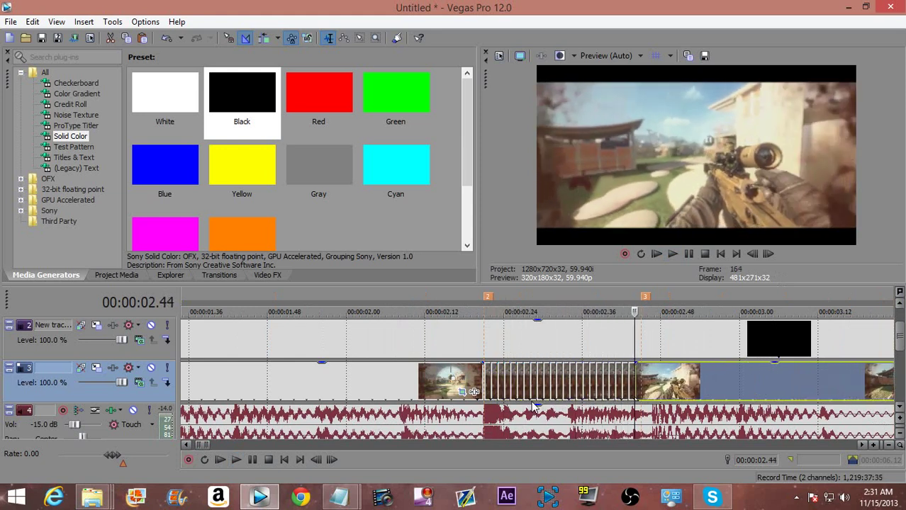
Step: Play back the split section from marker 2 repeatedly to check its timing against the music
click(483, 384)
key(space)
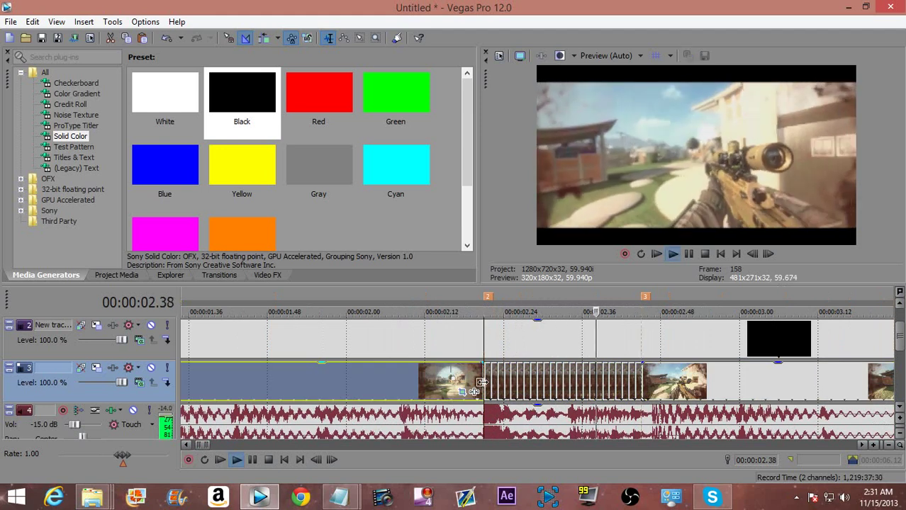
key(space)
key(space)
key(space)
key(space)
key(space)
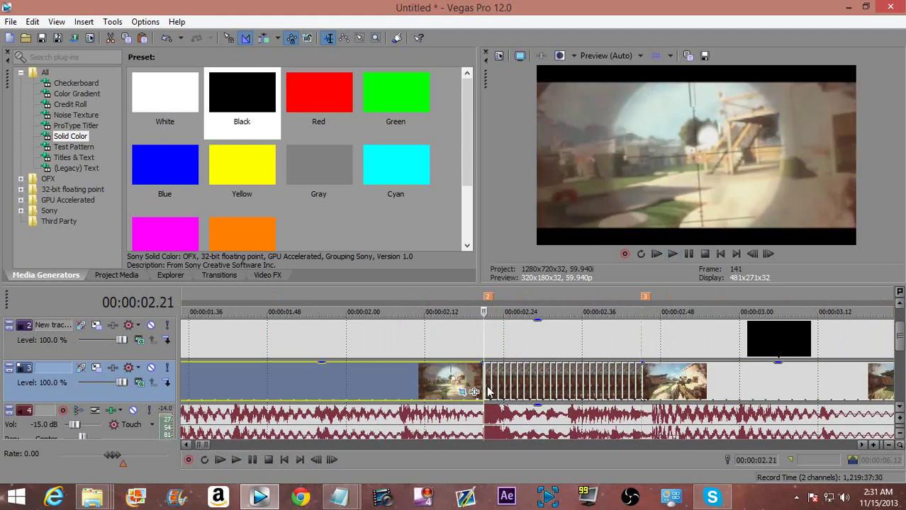
Step: Delete every other one-frame piece between markers 2 and 3, starting with the first, to create a black flicker
click(489, 386)
scroll(490, 385, up, 1)
key(Delete)
click(555, 377)
key(Delete)
drag(582, 381, 757, 390)
Step: Play back from 00:00:02.18 through marker 22 to check the flickers against the music
key(space)
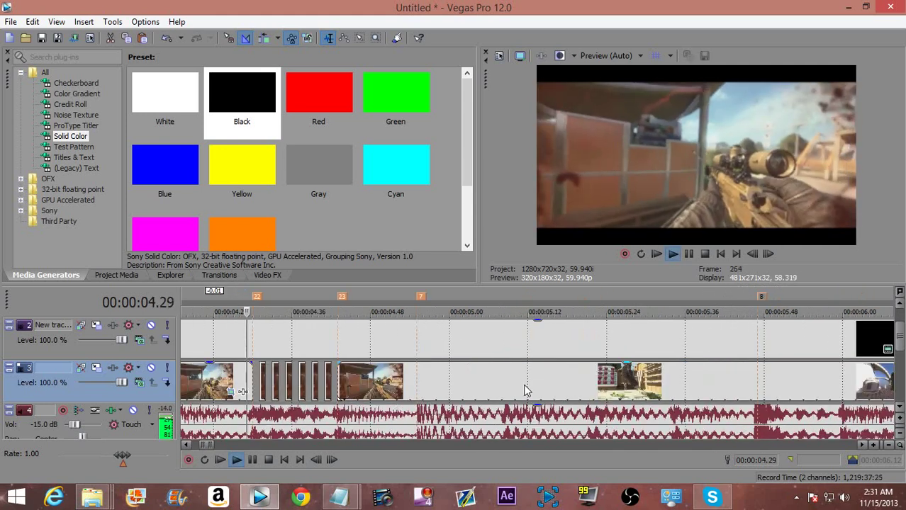
scroll(528, 395, down, 3)
key(space)
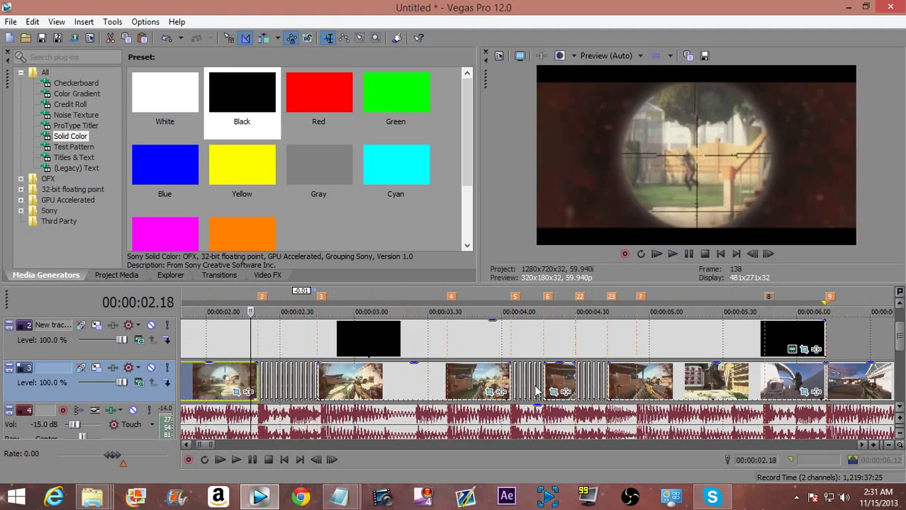
Step: Split the gameplay clip at every frame from marker 8 at 00:00:05.47 up to marker 9
scroll(553, 390, down, 2)
click(624, 383)
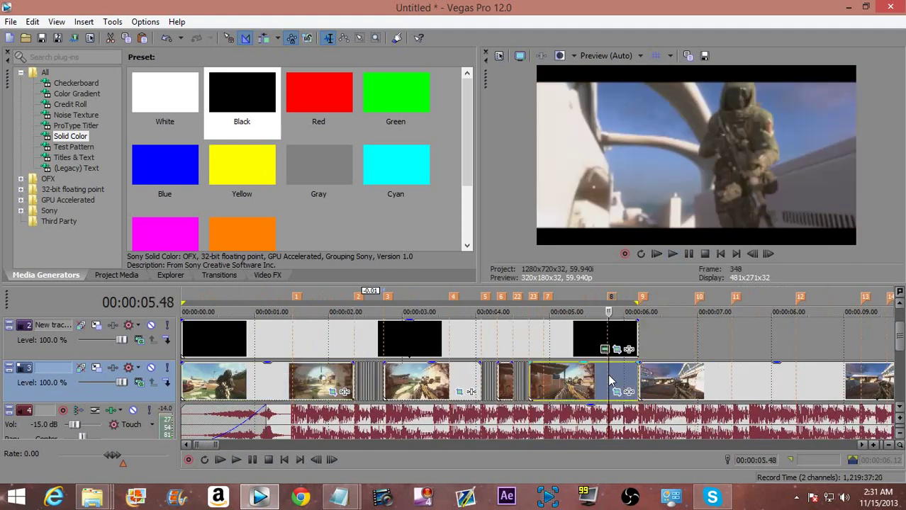
scroll(557, 397, up, 3)
key(space)
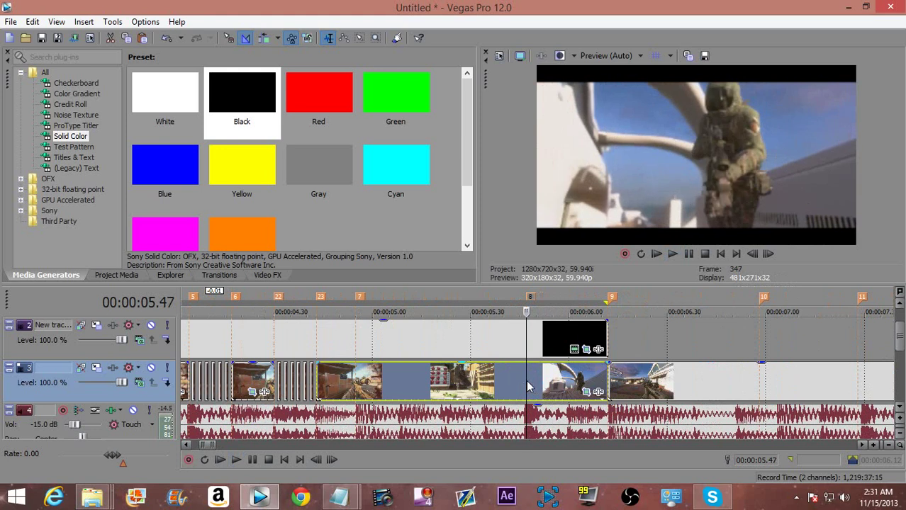
key(space)
key(s)
key(Right)
key(s)
key(Right)
key(s)
key(Right)
key(s)
key(Right)
key(s)
key(Right)
key(s)
key(Right)
key(s)
key(Right)
key(s)
key(Right)
key(s)
key(Right)
key(s)
key(Right)
key(s)
key(Right)
key(s)
key(Right)
key(Right)
key(Right)
key(Right)
key(Right)
key(Right)
key(Right)
key(Right)
key(Right)
key(Right)
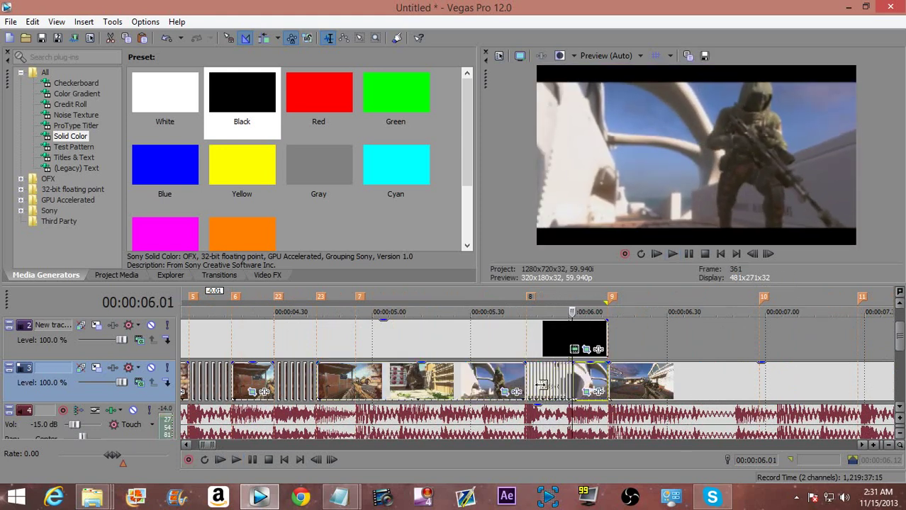
key(Right)
key(Right)
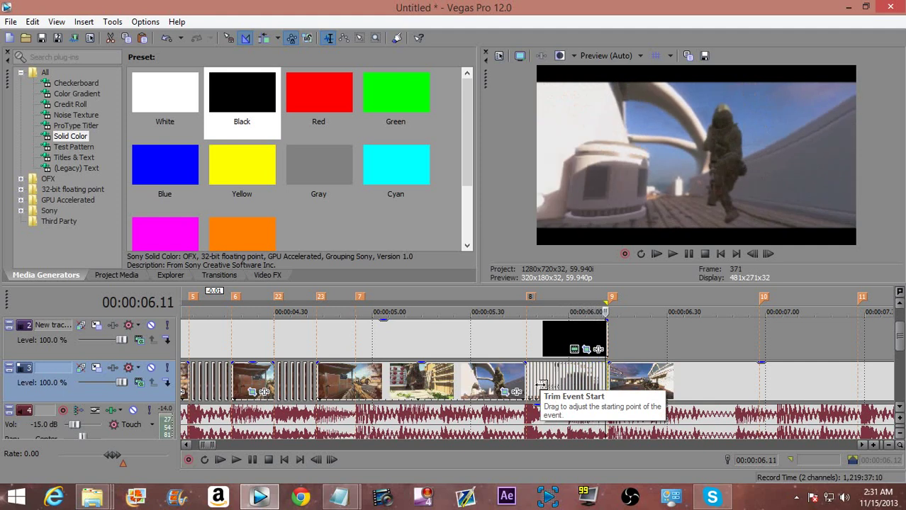
Step: Delete every other one-frame piece between markers 8 and 9, starting with the first, to create a black flicker
scroll(542, 385, up, 3)
drag(224, 384, 543, 382)
Step: Play back the opening from 00:00:00.00 repeatedly to check all the flickers against the music
double_click(476, 337)
key(space)
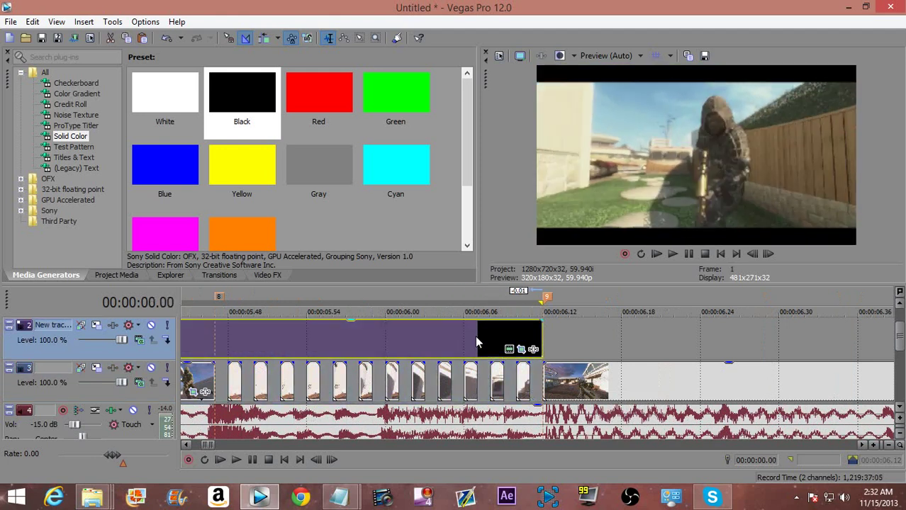
key(space)
key(ctrl+a)
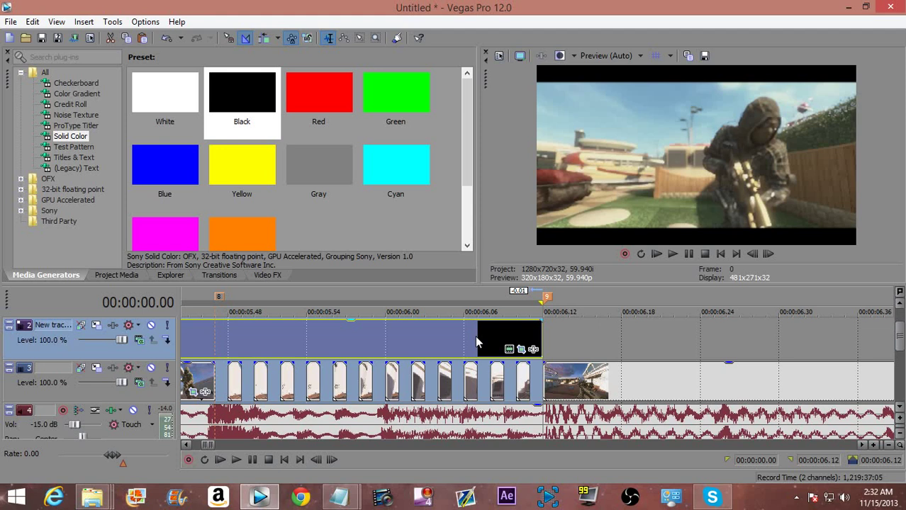
key(space)
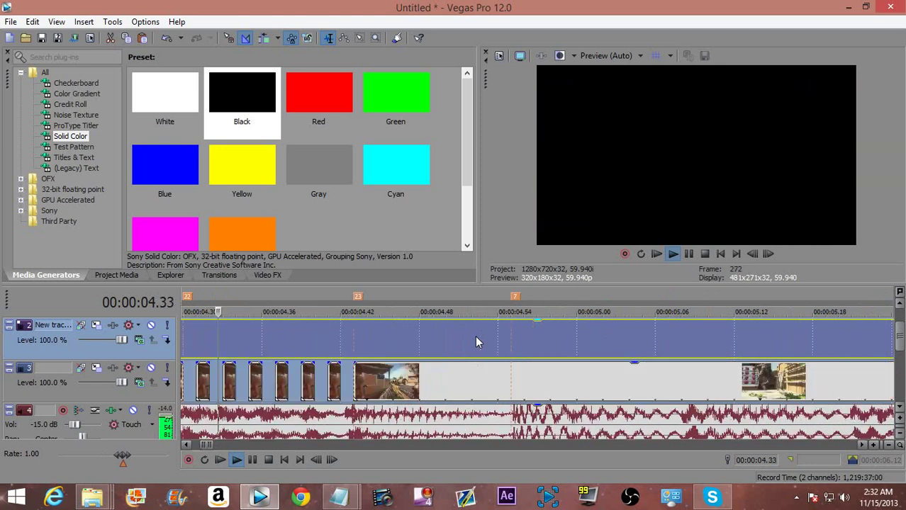
key(space)
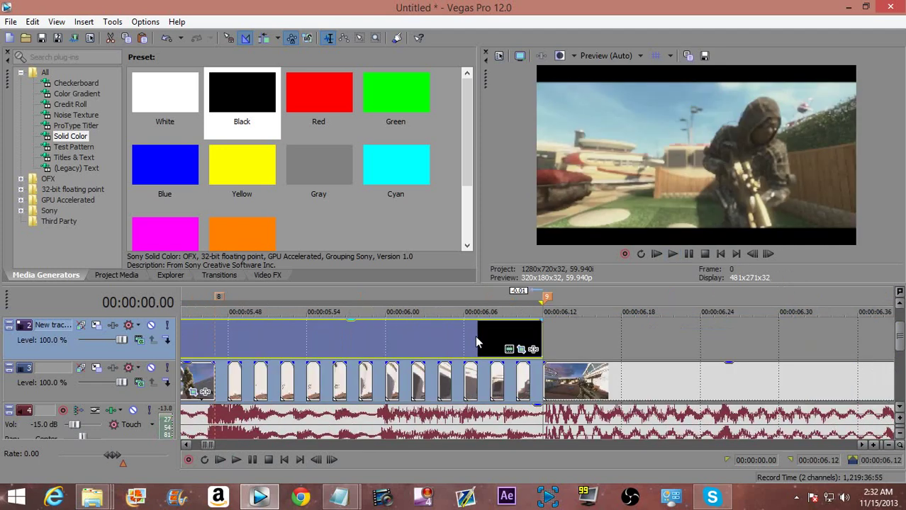
key(space)
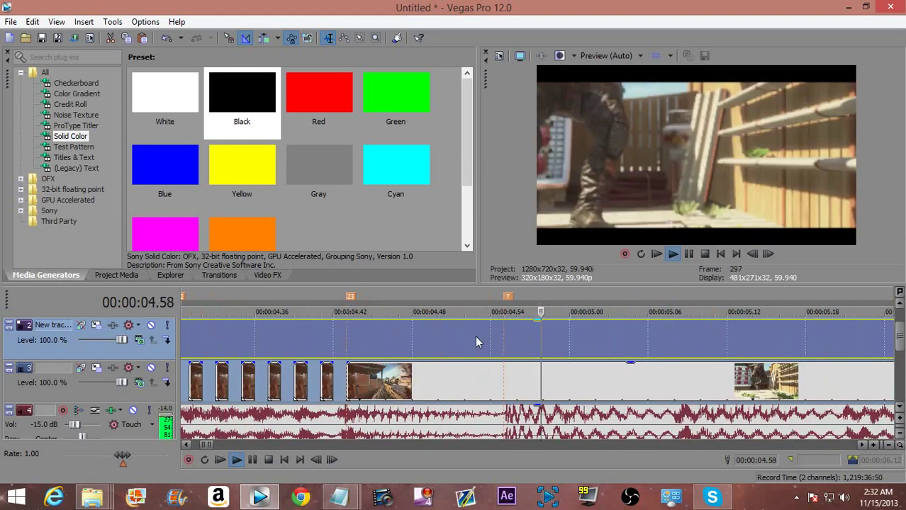
key(space)
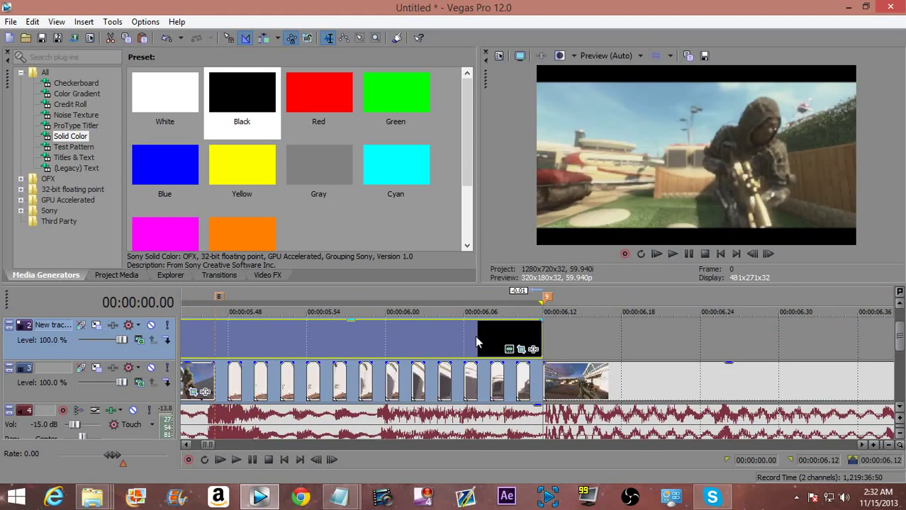
Step: Play back the second gameplay section from 00:00:19.21 to review its clips with the second music clip
scroll(475, 336, down, 8)
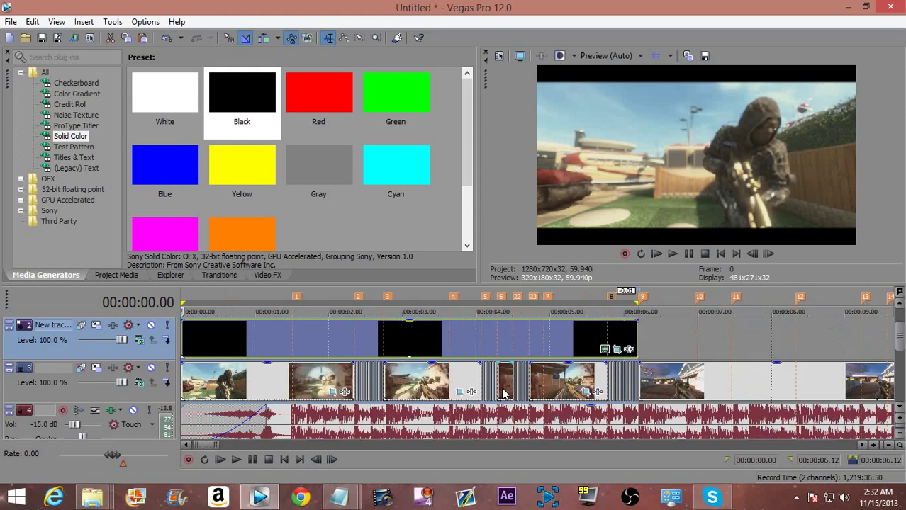
scroll(500, 386, down, 8)
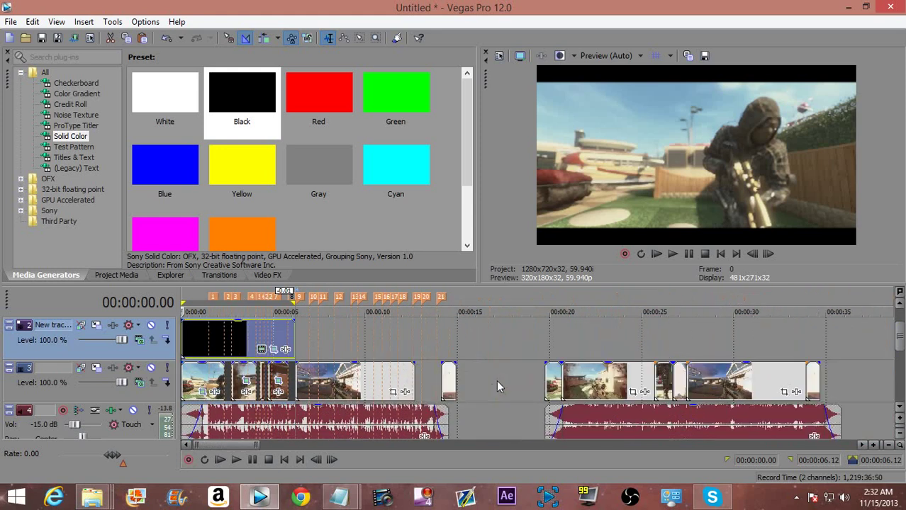
scroll(496, 380, down, 3)
click(422, 340)
scroll(446, 345, up, 3)
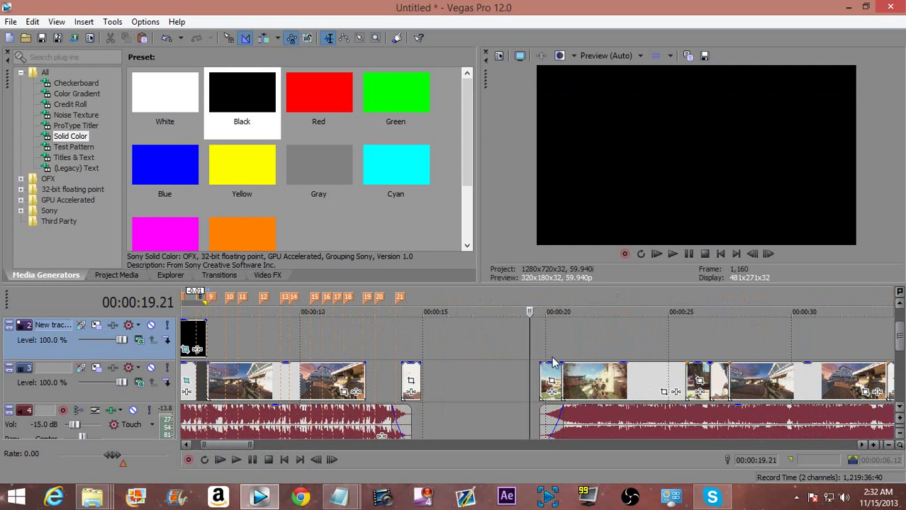
scroll(556, 370, up, 3)
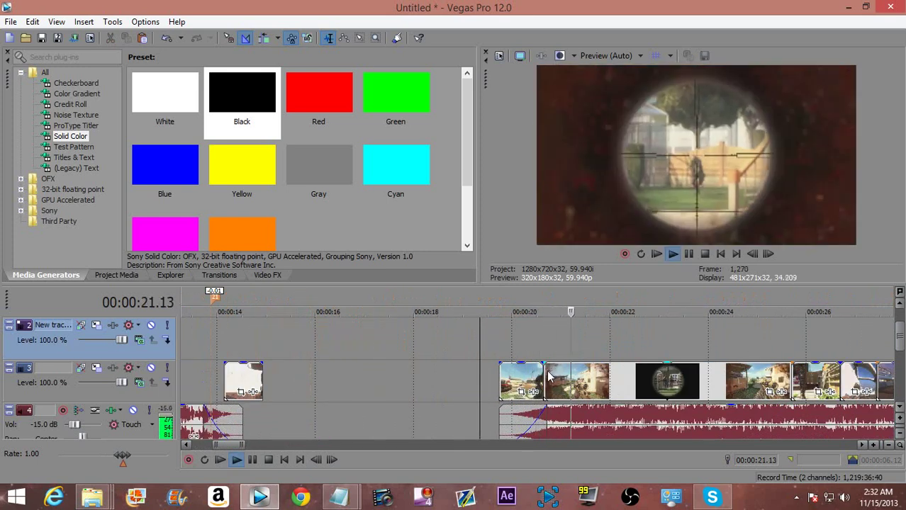
scroll(551, 379, down, 1)
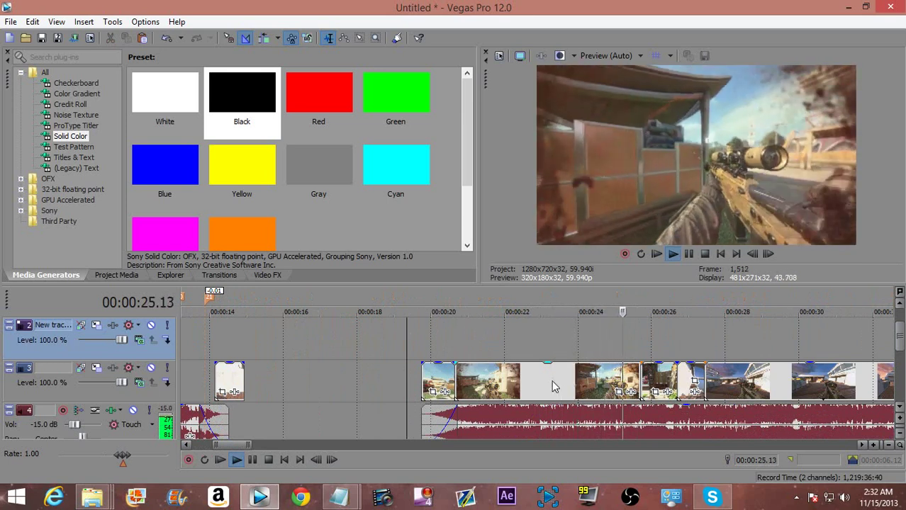
key(space)
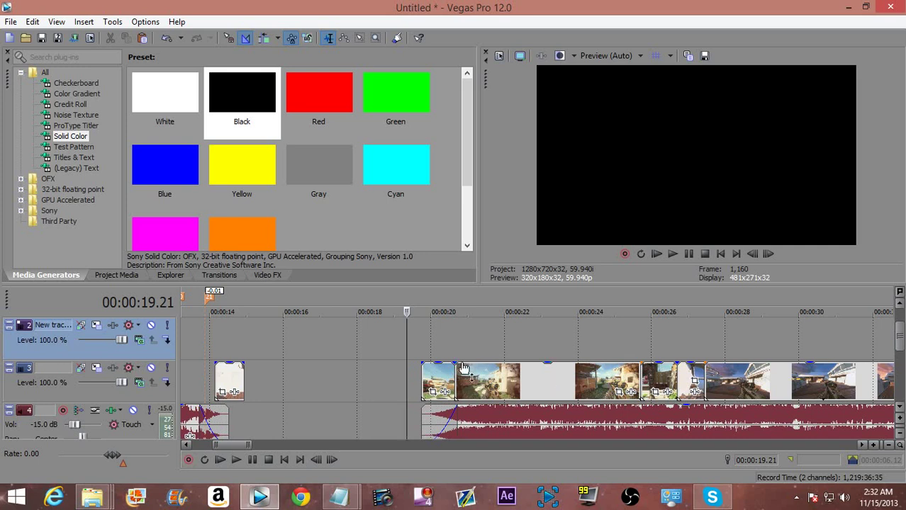
Step: Play the second music clip from its start at 00:00:19.45 and add markers on the beats from about 00:00:21 to 00:00:34
click(433, 417)
scroll(433, 416, up, 2)
scroll(431, 412, up, 2)
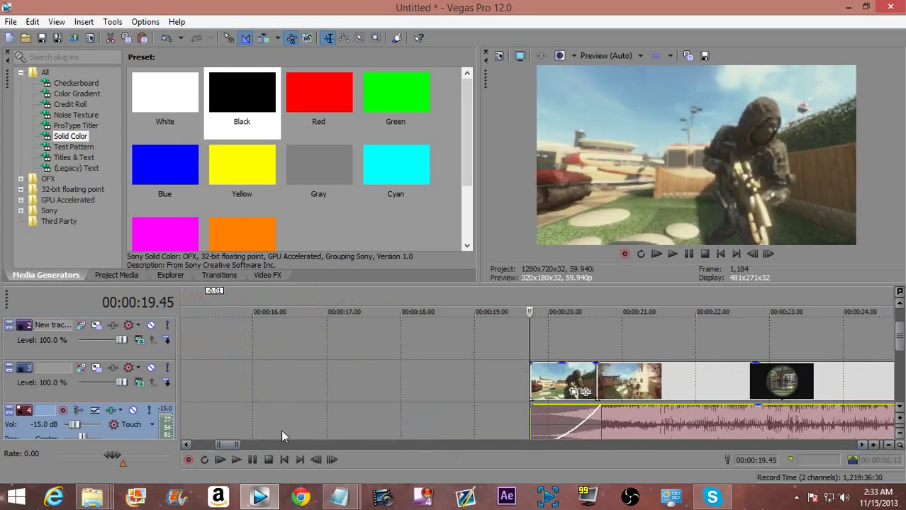
drag(228, 444, 232, 443)
scroll(429, 391, down, 1)
key(space)
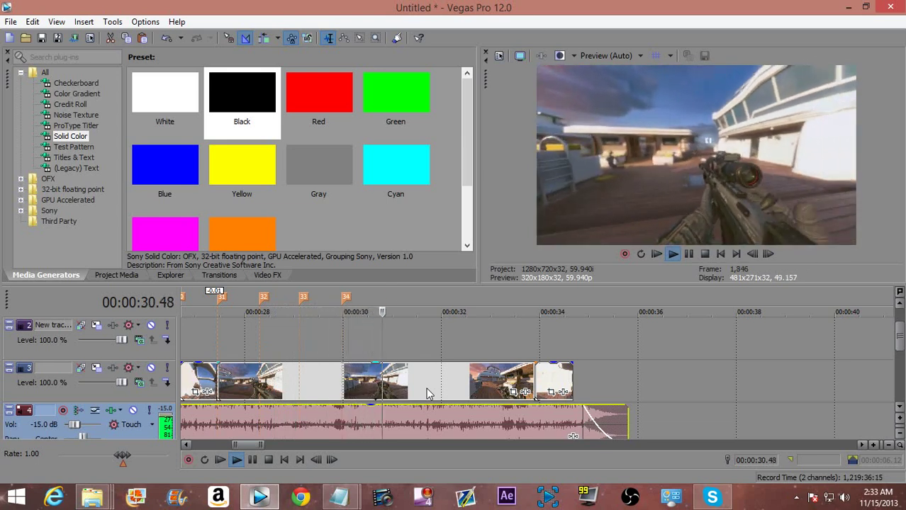
key(m)
key(m)
key(m)
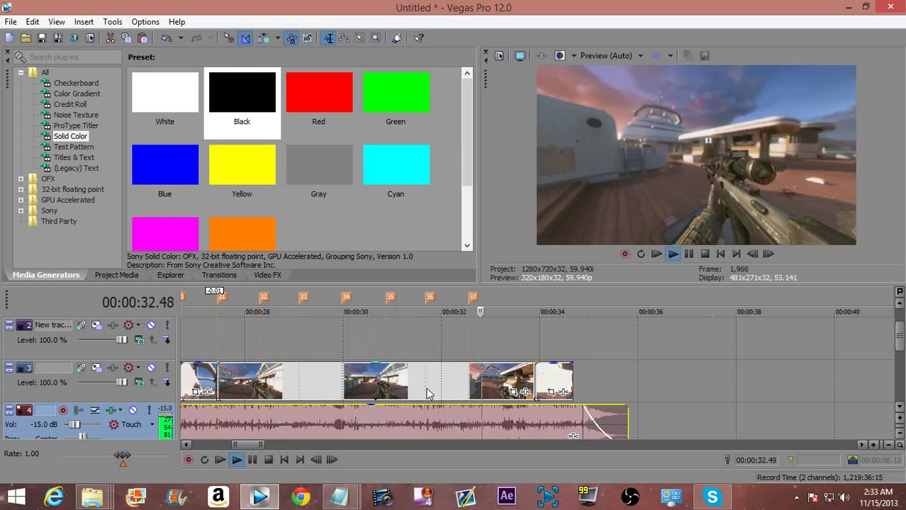
key(m)
key(m)
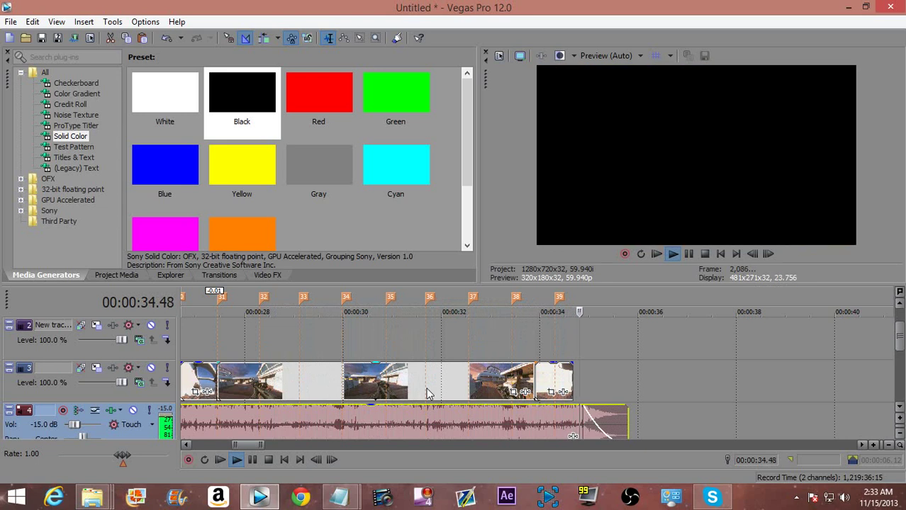
key(space)
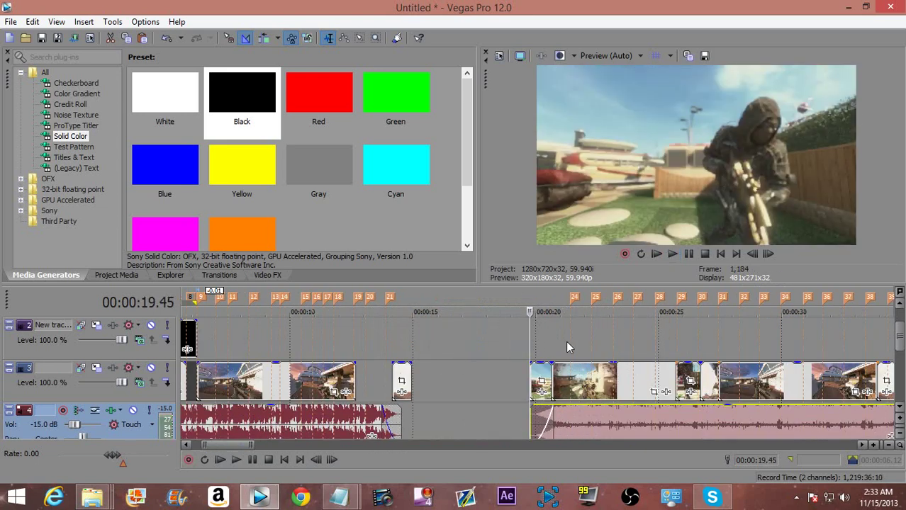
Step: Play the second gameplay section from 00:00:21.09 to hear its beats with the clips
click(564, 341)
key(space)
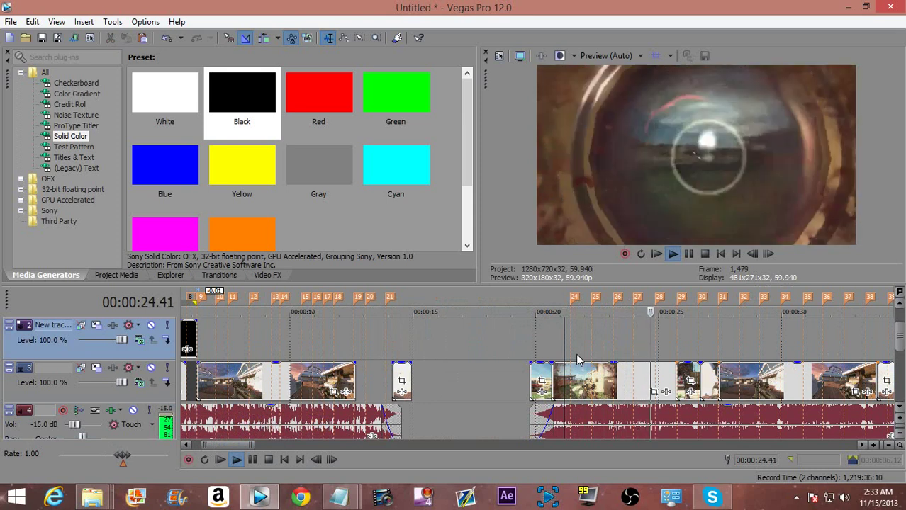
key(space)
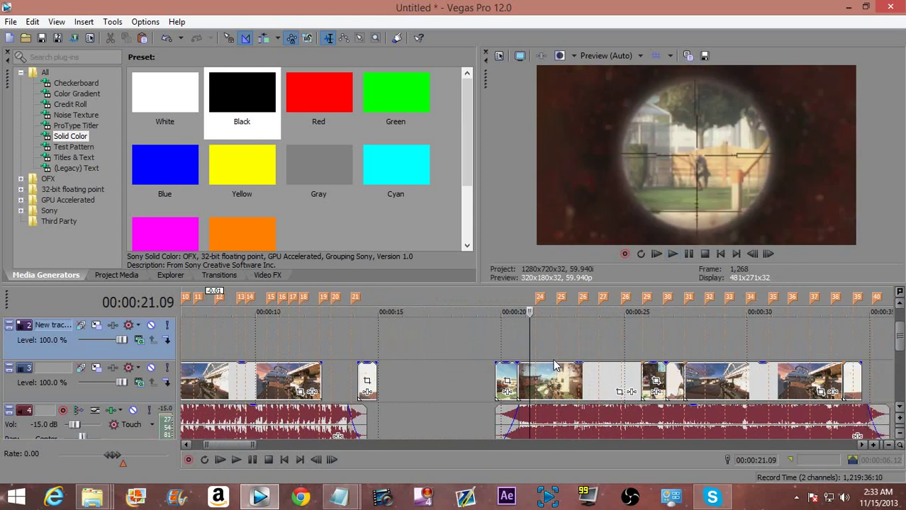
Step: Examine the cuts between the second section's clips from 00:00:19.49 to 00:00:27.40 against the beat markers
scroll(281, 342, down, 1)
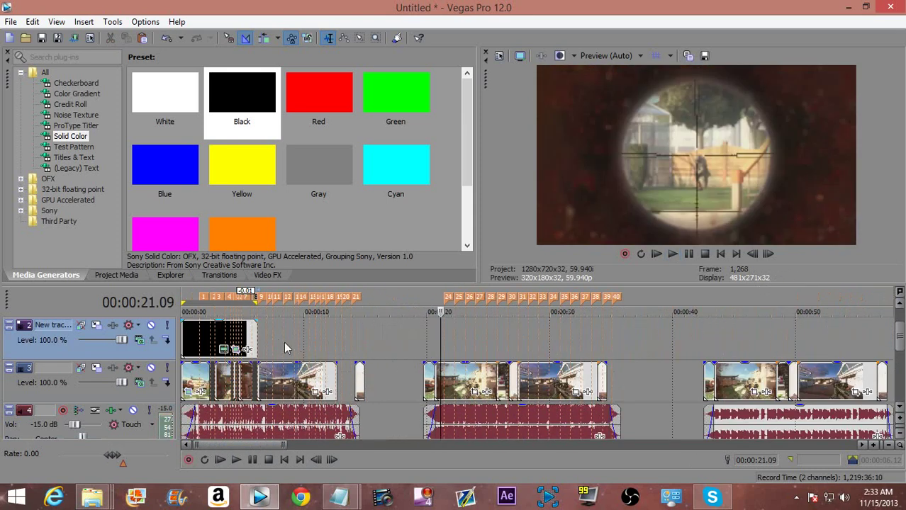
scroll(426, 360, up, 1)
click(510, 346)
scroll(511, 346, up, 3)
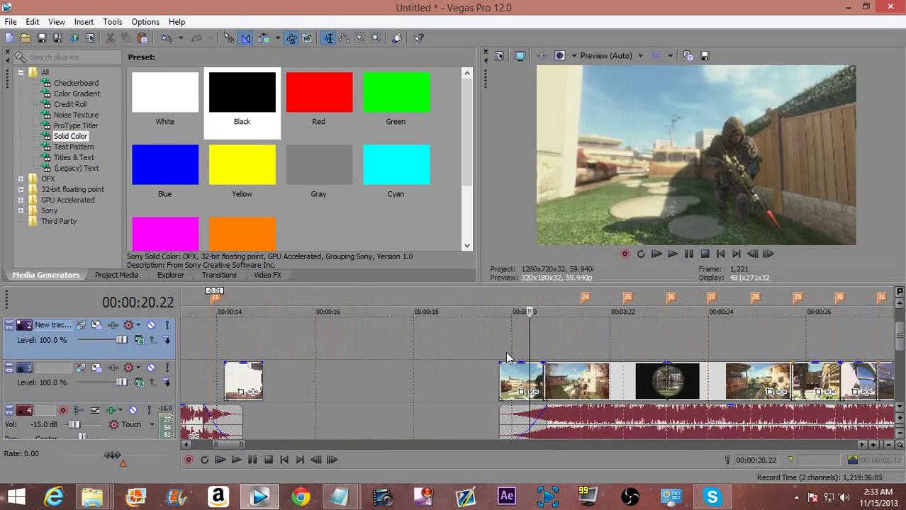
click(516, 383)
click(614, 380)
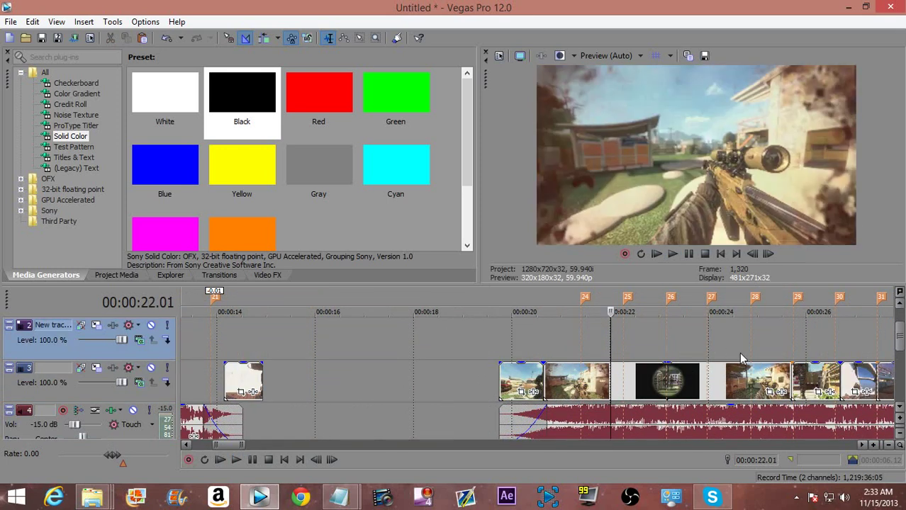
click(822, 381)
click(851, 367)
click(887, 342)
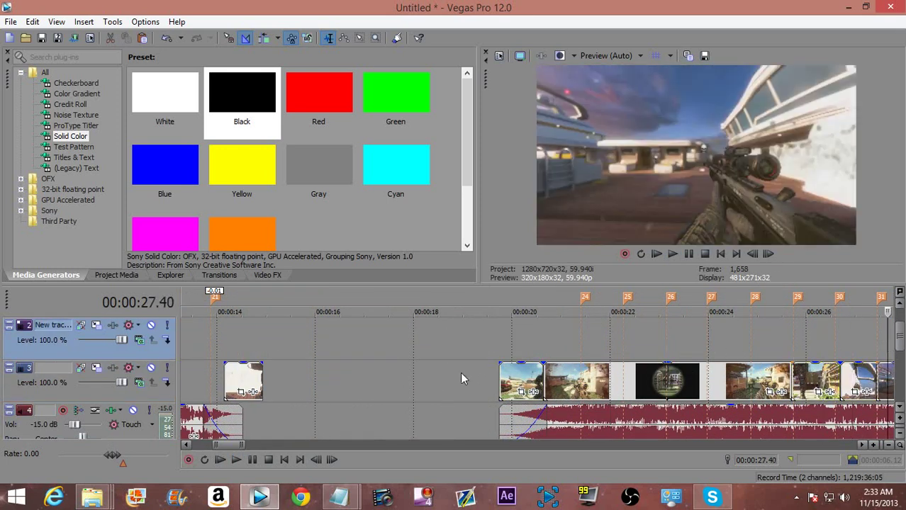
click(518, 349)
click(611, 340)
scroll(611, 340, down, 1)
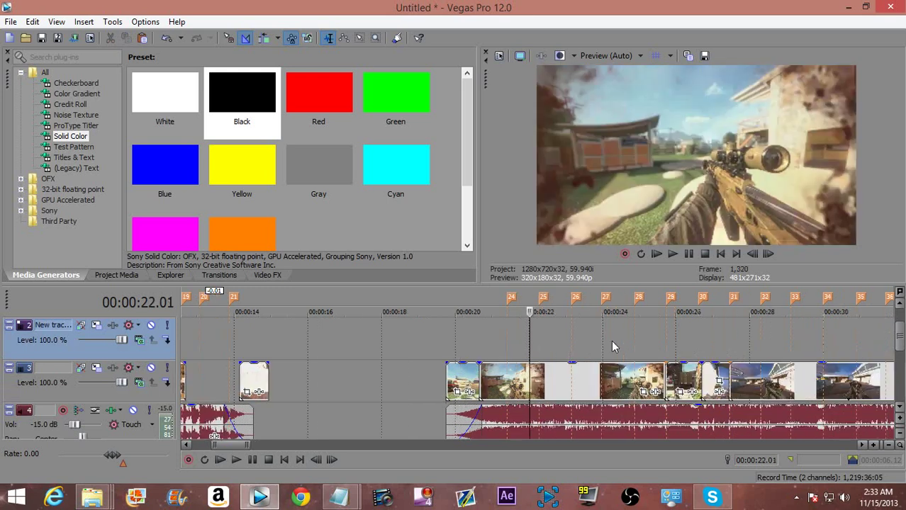
click(677, 348)
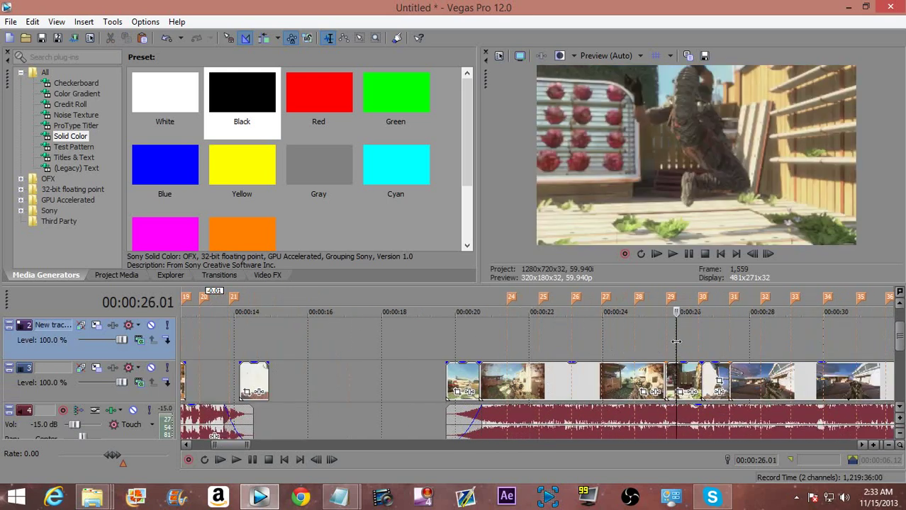
click(448, 336)
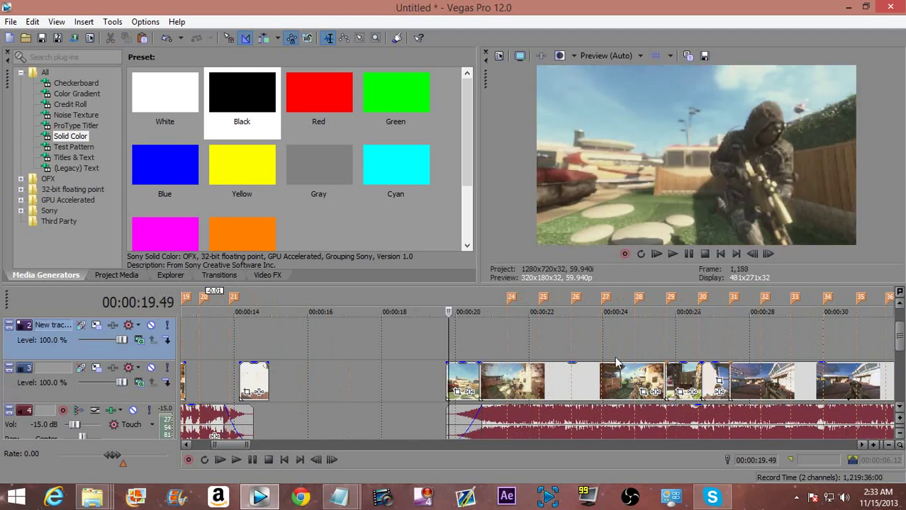
Step: Shift marker 24 about four frames later onto the music drop and move the second section's second clip to start there
scroll(510, 383, up, 2)
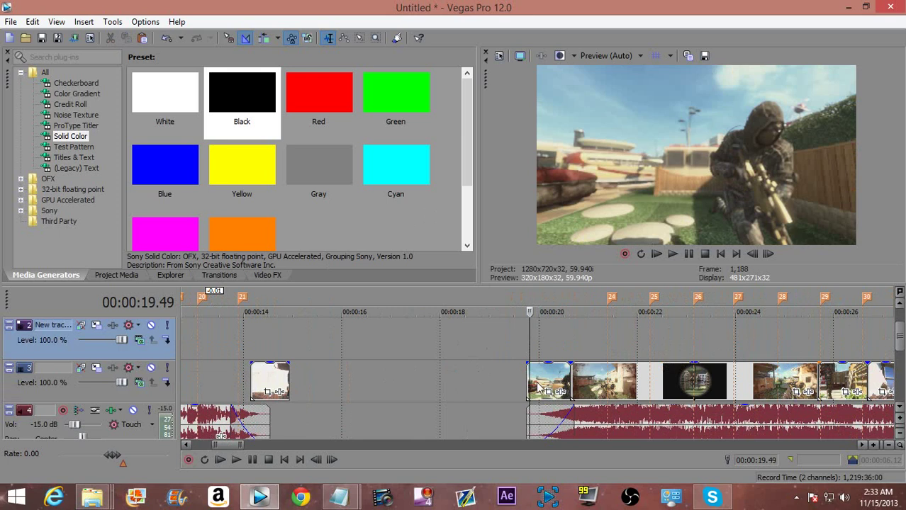
click(608, 336)
scroll(468, 406, up, 2)
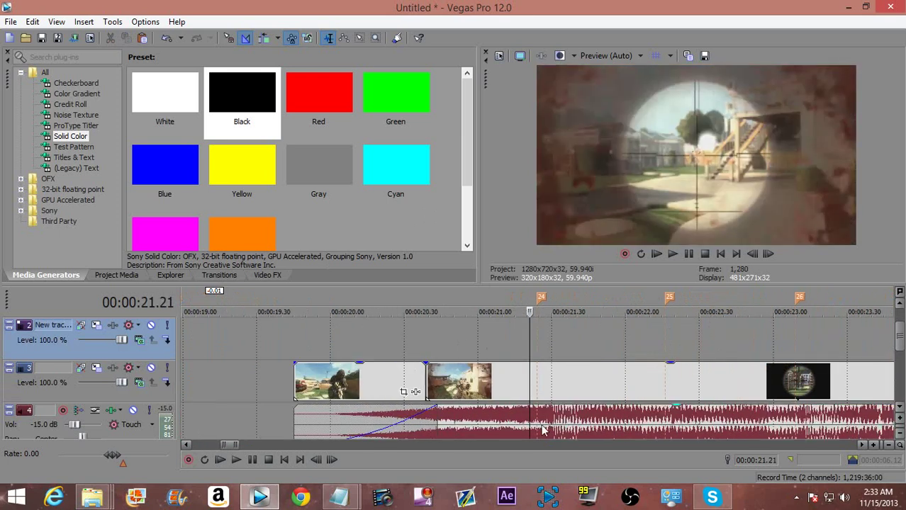
drag(515, 392, 558, 375)
click(531, 346)
scroll(534, 354, up, 2)
key(space)
key(space)
key(space)
key(space)
scroll(545, 382, up, 1)
drag(544, 383, 613, 383)
drag(556, 300, 594, 318)
scroll(496, 360, down, 2)
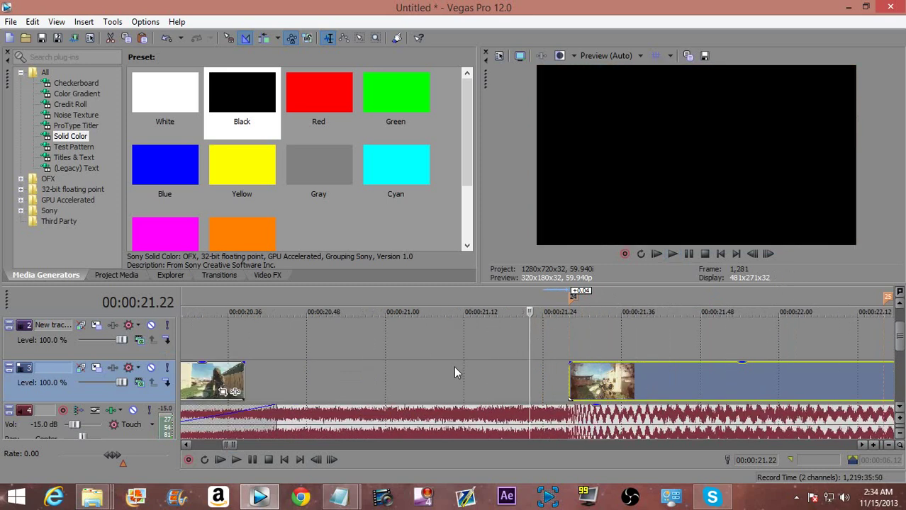
Step: Play the second section's first clip from 00:00:19.47 to check it against the music intro
click(296, 376)
scroll(296, 375, down, 3)
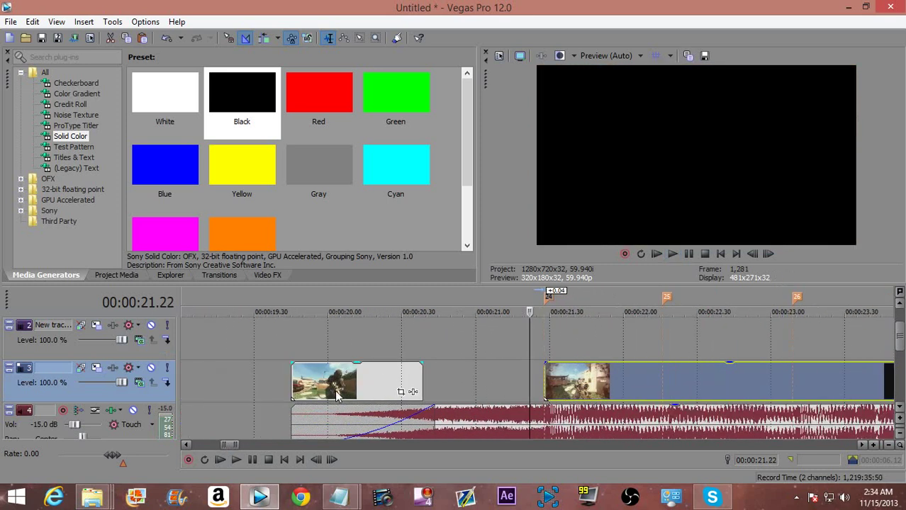
click(298, 390)
key(space)
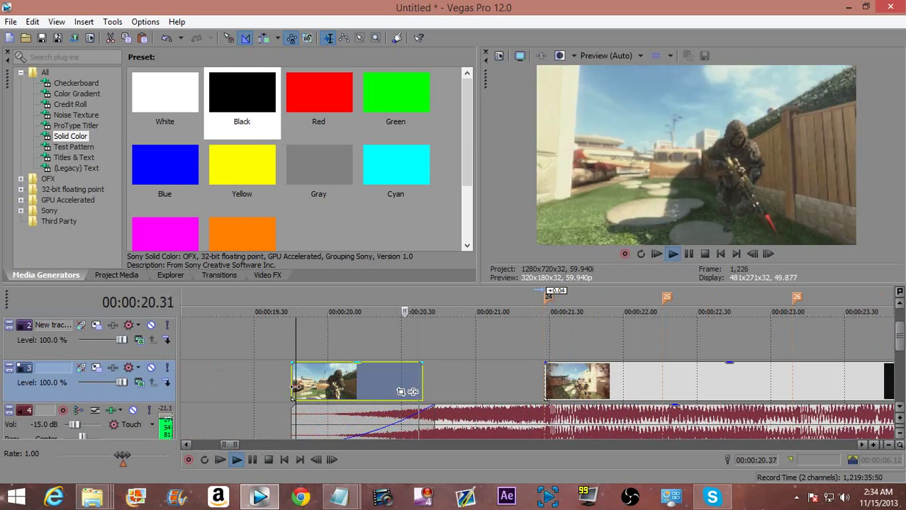
key(space)
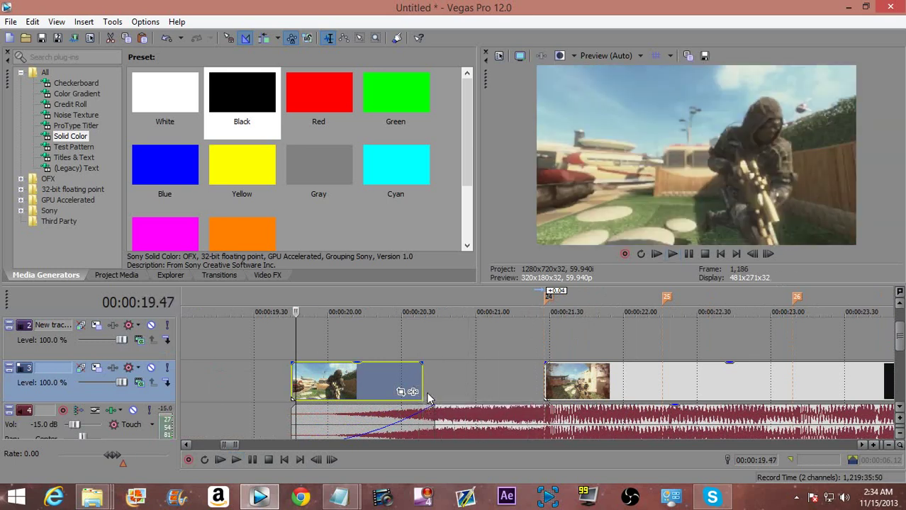
Step: Select all video clips of the second section on track 3, disable resampling for them, and return to the normal edit tool
scroll(426, 387, down, 3)
scroll(500, 376, down, 4)
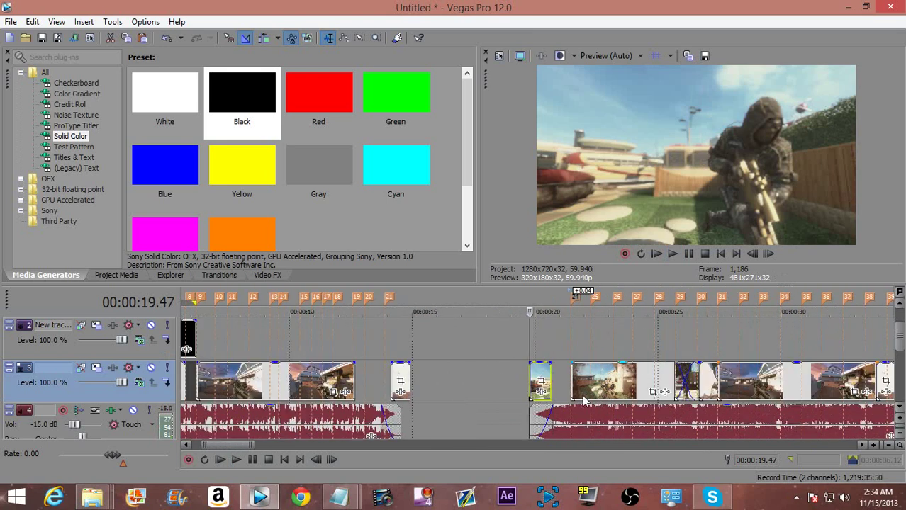
mouse_move(233, 446)
mouse_down()
mouse_move(248, 444)
mouse_move(228, 447)
mouse_move(236, 454)
mouse_up()
scroll(342, 402, up, 1)
key(d)
key(d)
drag(208, 387, 789, 390)
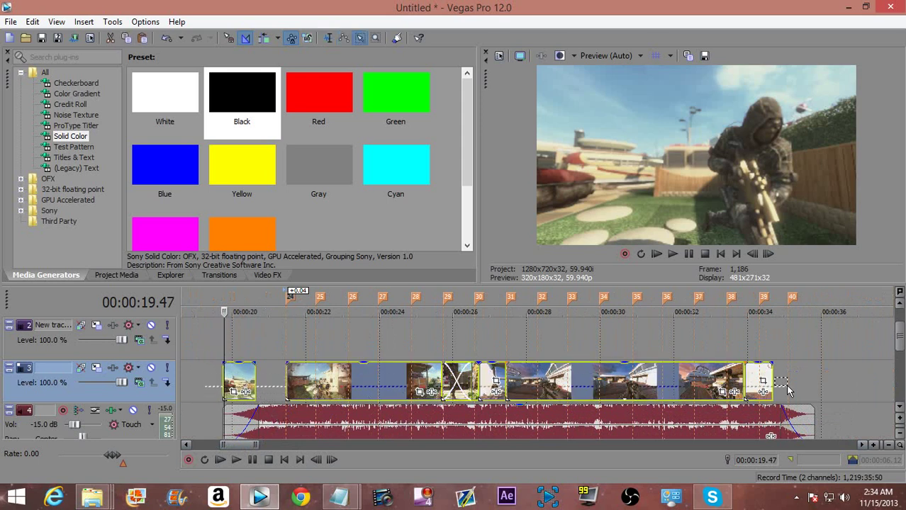
right_click(649, 383)
mouse_move(712, 372)
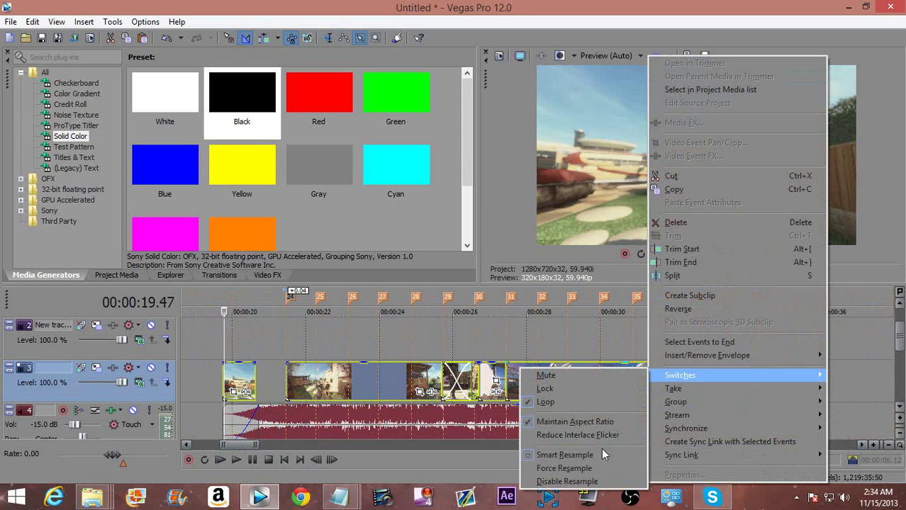
click(576, 481)
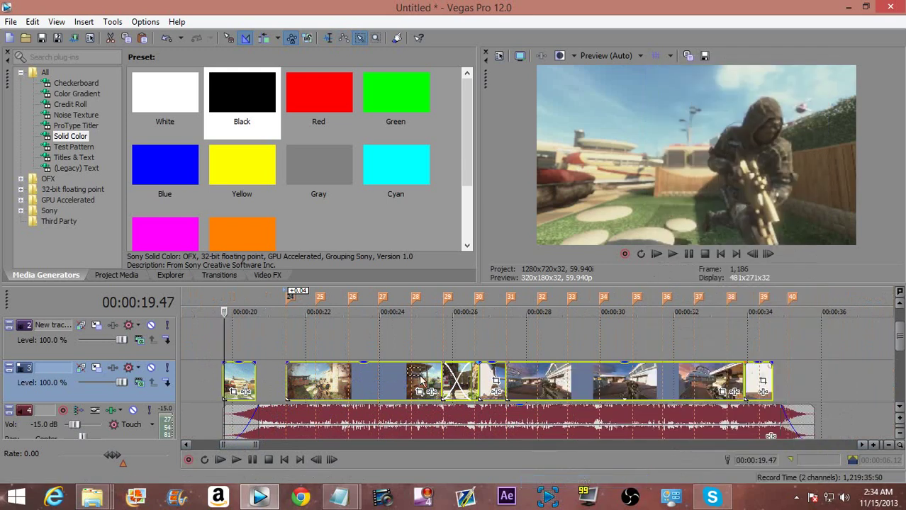
key(d)
key(d)
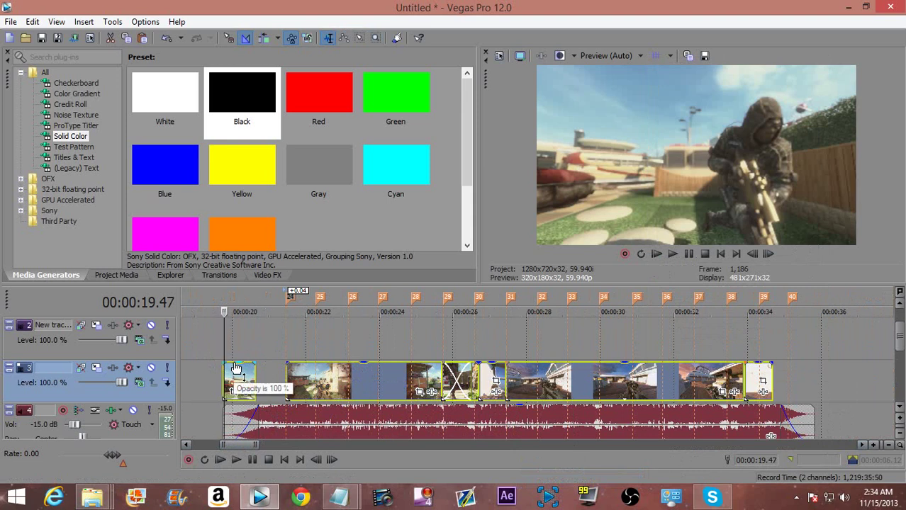
Step: Set the second section's first clip to Smart resample and the preview quality to Best (Auto) to inspect its frame at 00:00:20.20
scroll(314, 350, up, 5)
click(558, 340)
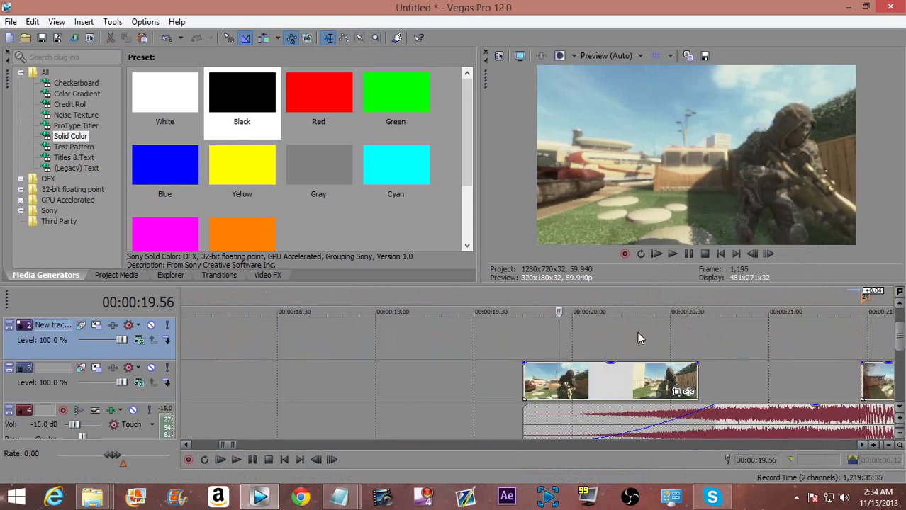
click(636, 333)
scroll(710, 339, down, 4)
right_click(527, 373)
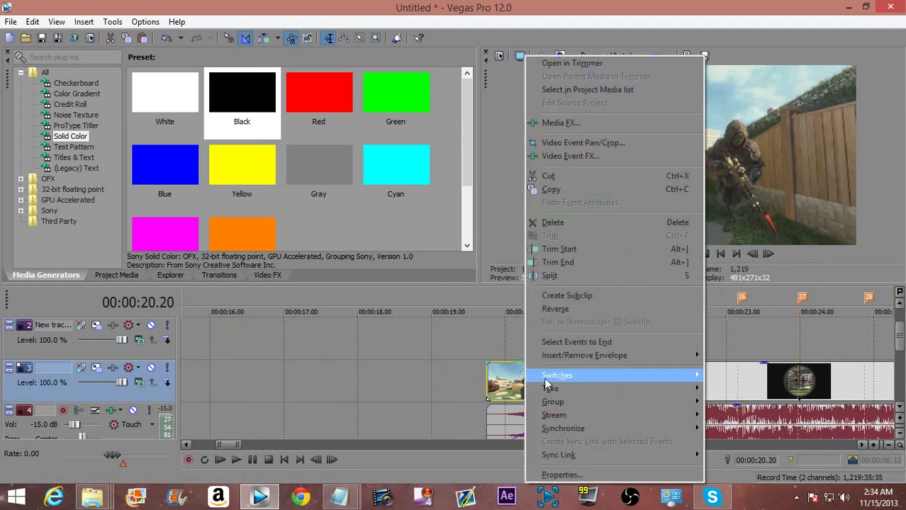
click(562, 475)
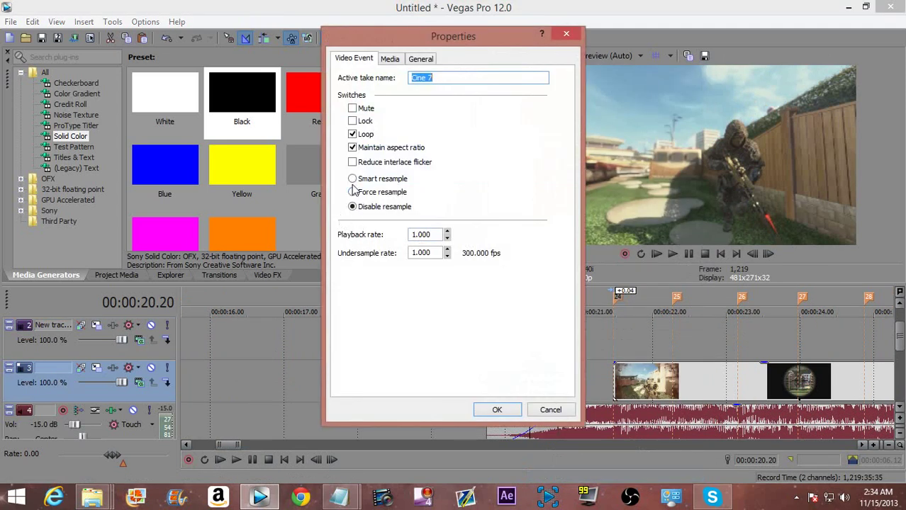
click(352, 179)
key(Return)
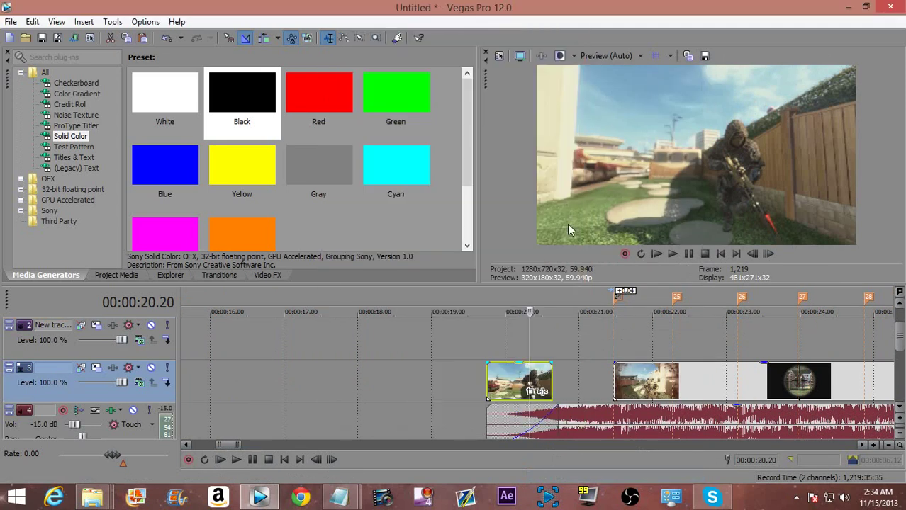
click(607, 55)
mouse_move(617, 109)
click(665, 113)
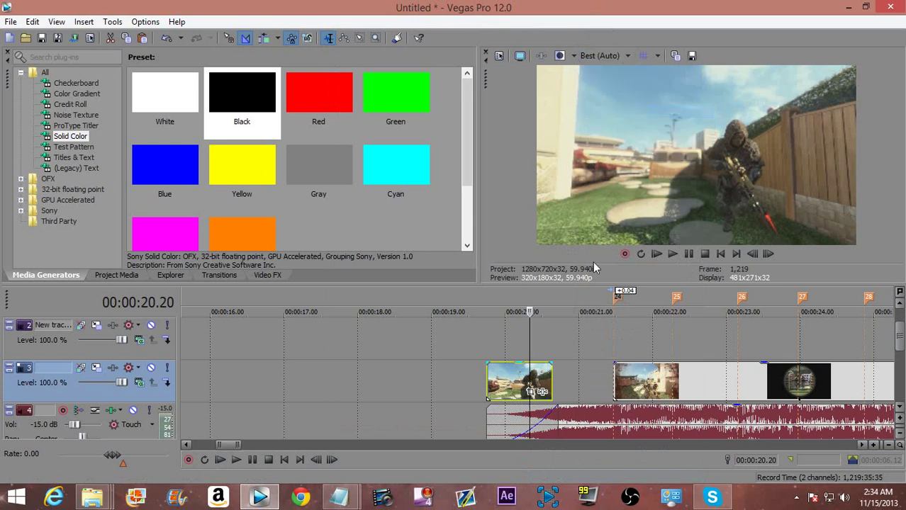
scroll(562, 316, up, 3)
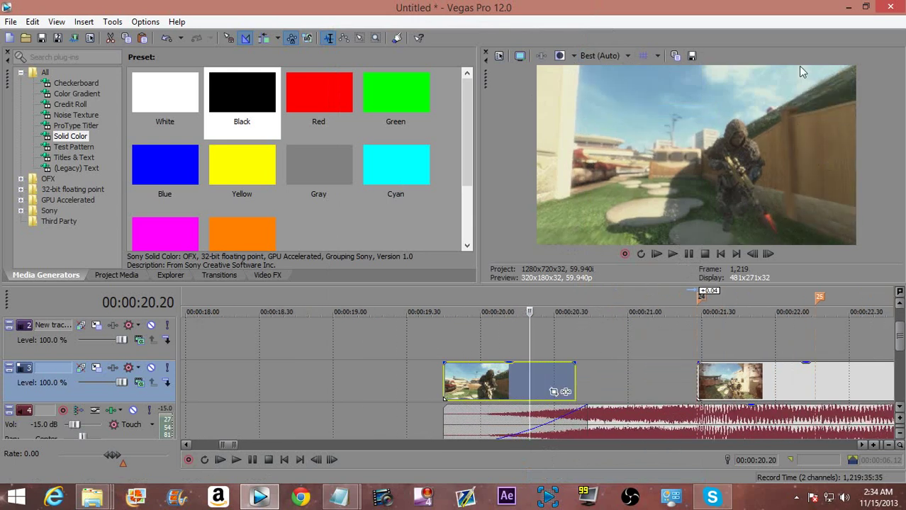
Step: Set the first clip back to Disable resample and the preview quality back to Preview (Auto)
right_click(537, 381)
click(581, 476)
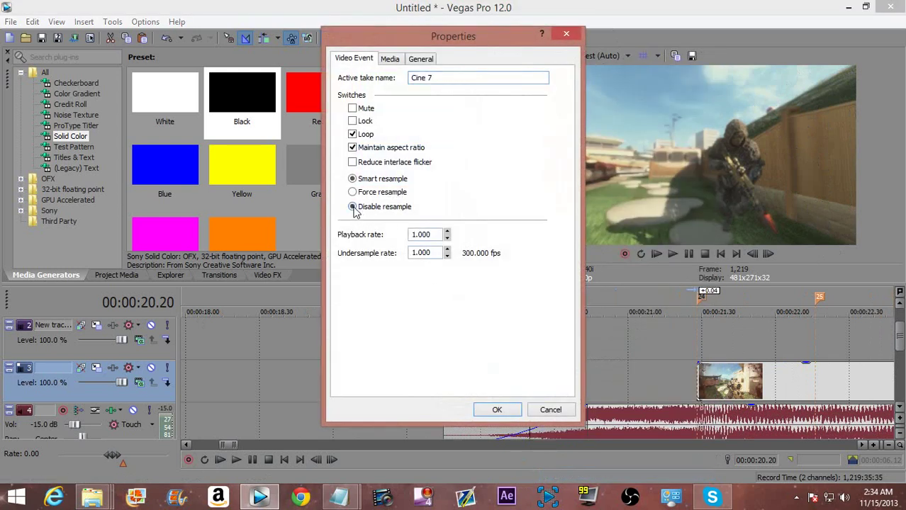
key(Return)
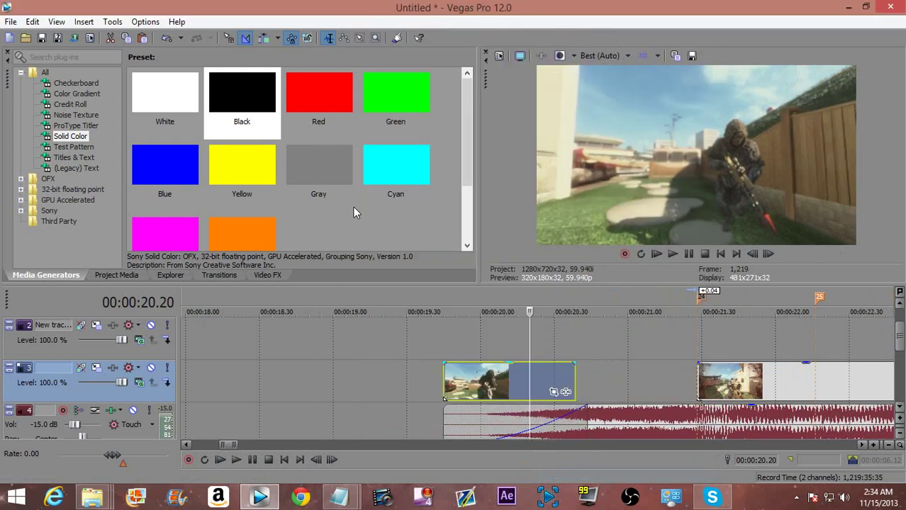
click(604, 55)
mouse_move(630, 85)
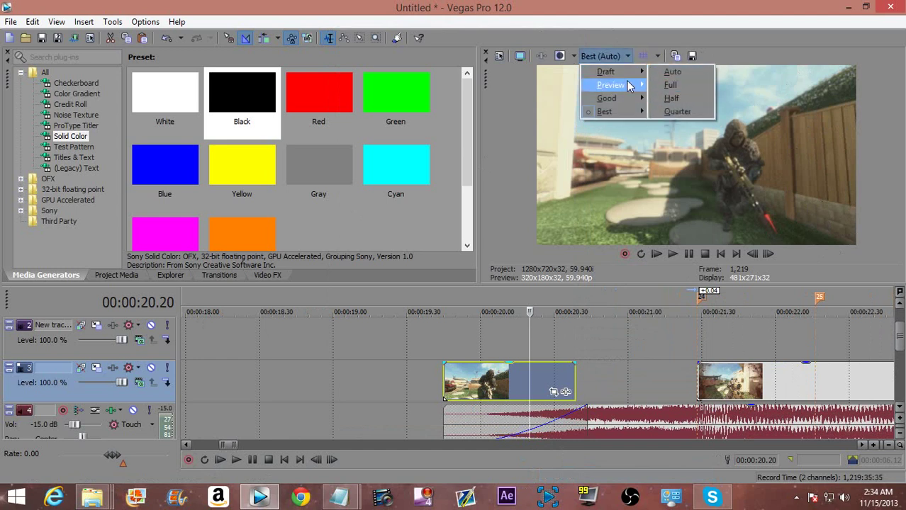
click(673, 72)
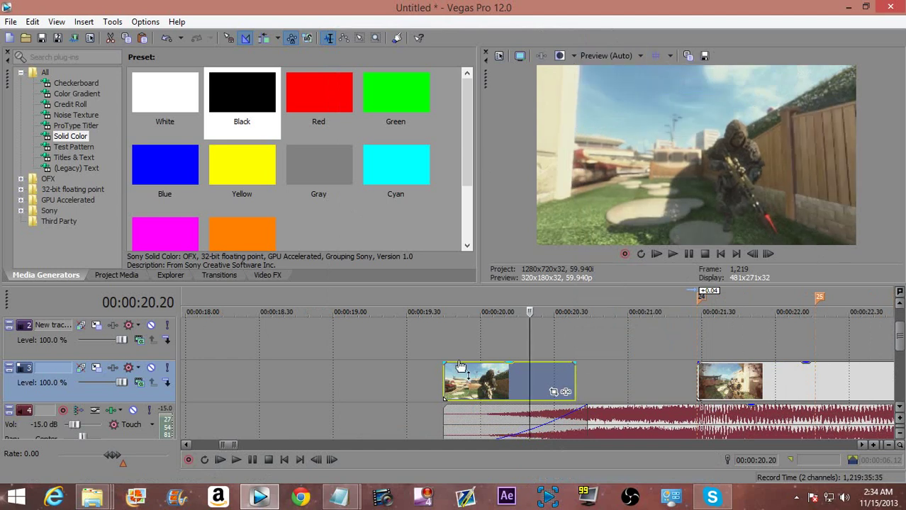
Step: Play the first clip twice from 00:00:19.41 to check where it ends relative to the music
click(432, 355)
key(space)
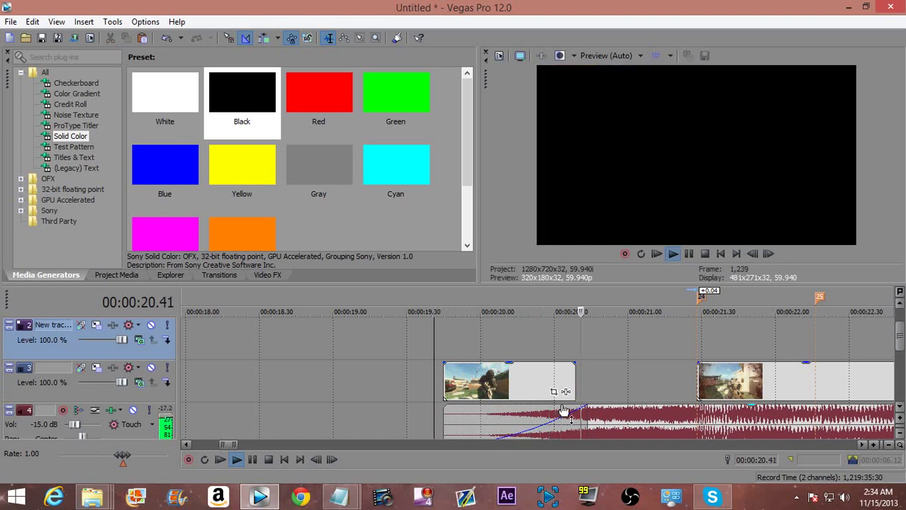
key(space)
key(space)
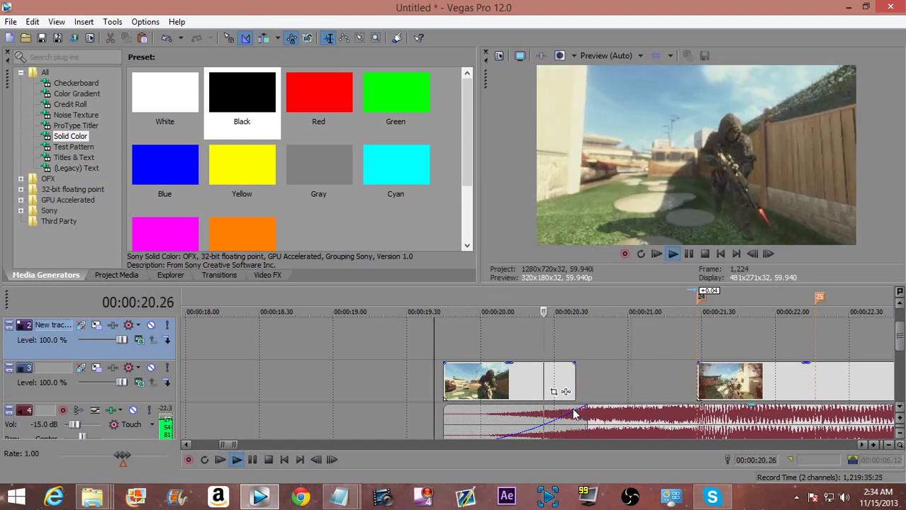
key(space)
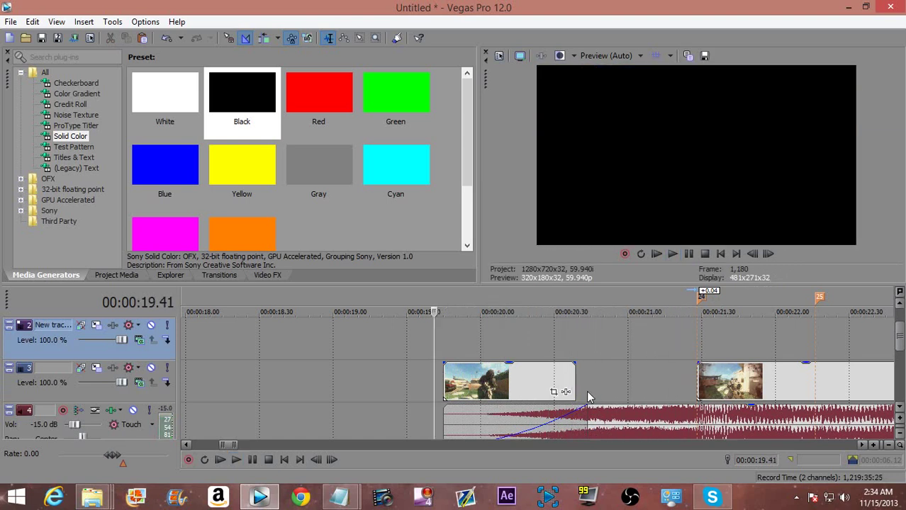
Step: Extend the first clip's end to meet the second clip at marker 24 and play the result from its start
drag(572, 381, 695, 377)
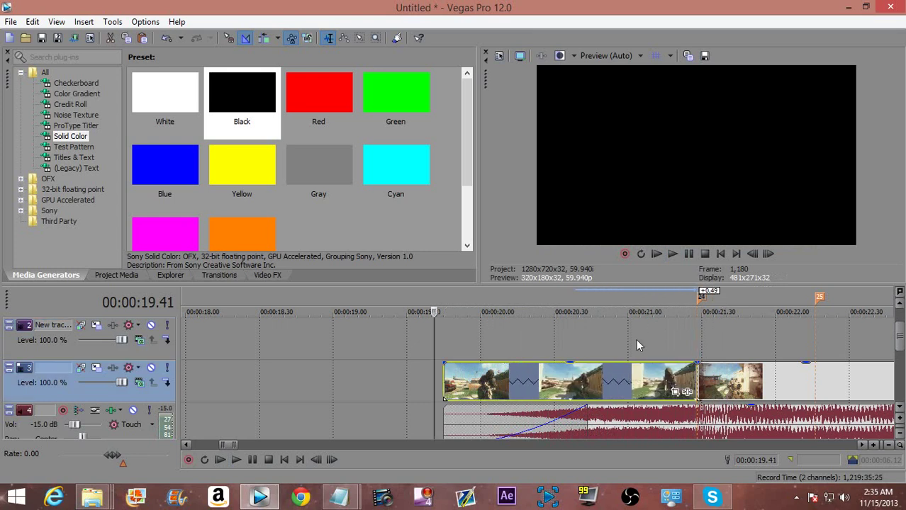
click(447, 331)
key(space)
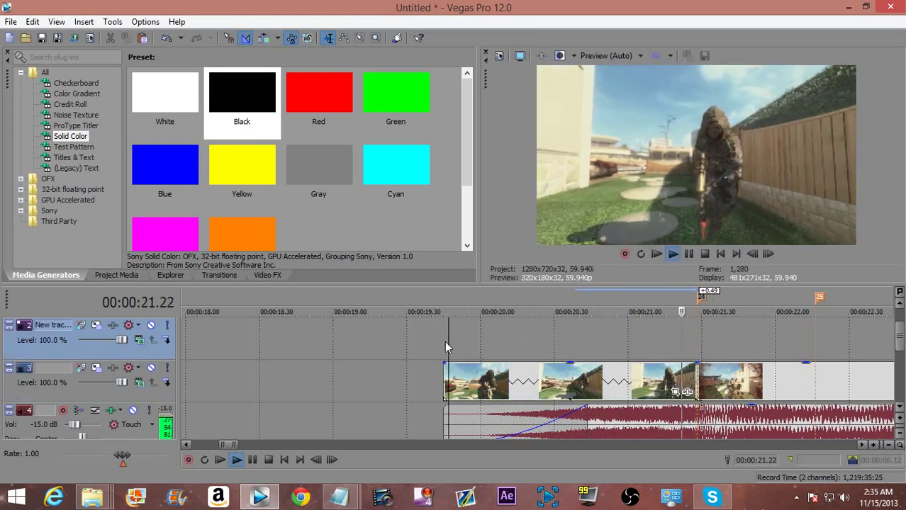
Step: Insert a velocity envelope on the second section's first clip and raise it to its maximum
key(space)
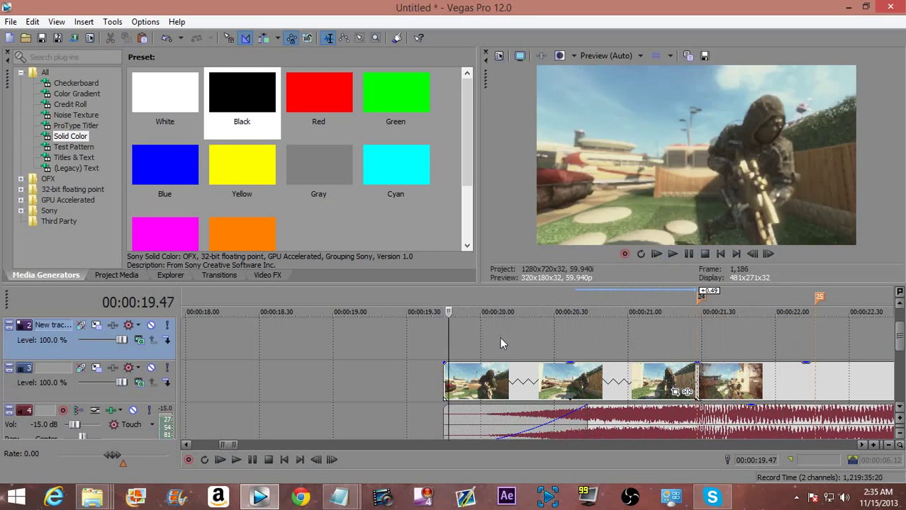
right_click(547, 374)
mouse_move(632, 358)
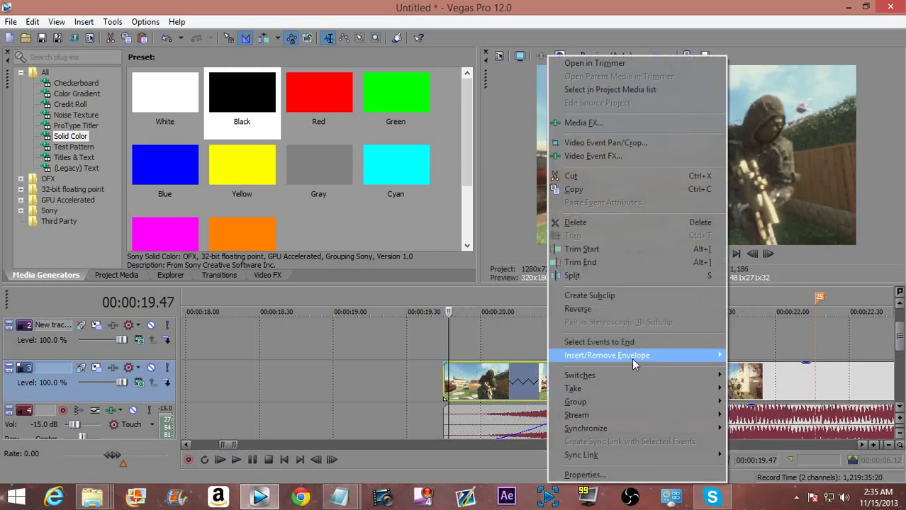
click(755, 357)
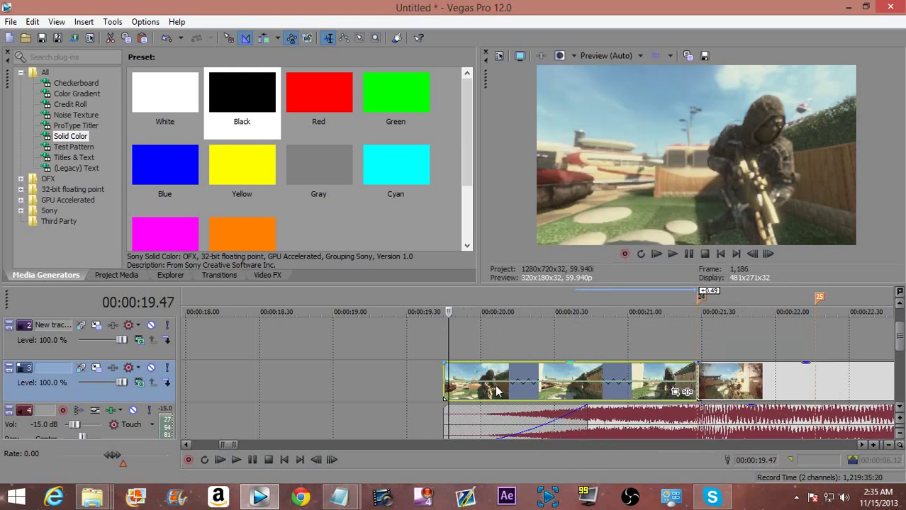
drag(444, 381, 440, 362)
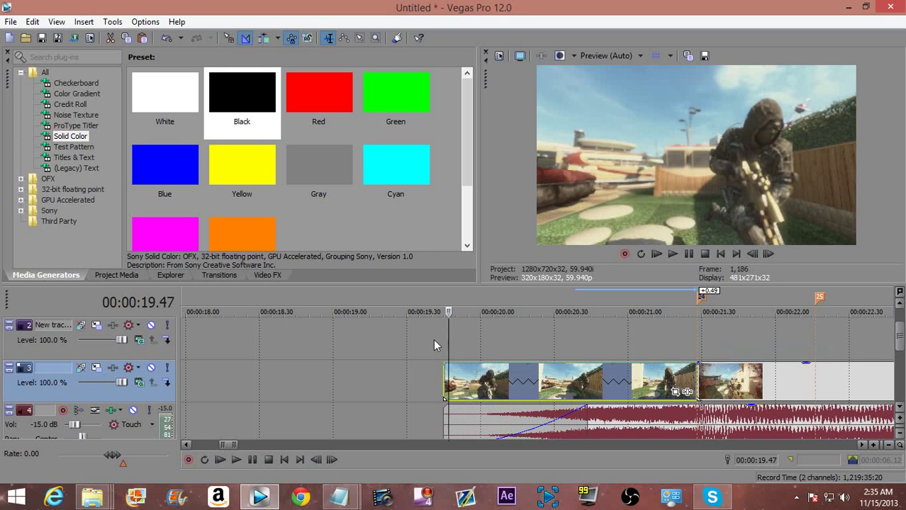
Step: Add a velocity point at 00:00:20.01 on the first clip and set it to 50% forward velocity
scroll(447, 349, up, 3)
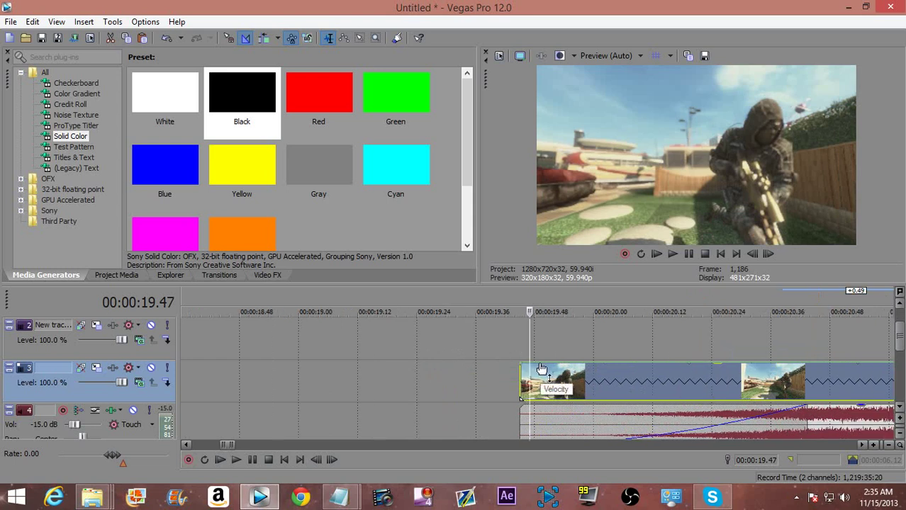
right_click(600, 363)
click(640, 153)
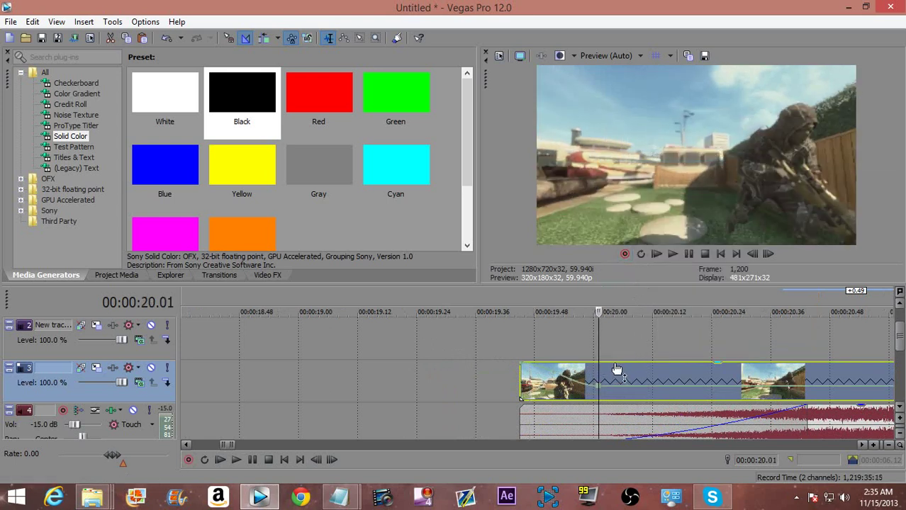
Step: Add a velocity point at 00:00:21.08 on the first clip, raise the envelope's end to its maximum, and play the clip
scroll(533, 386, down, 2)
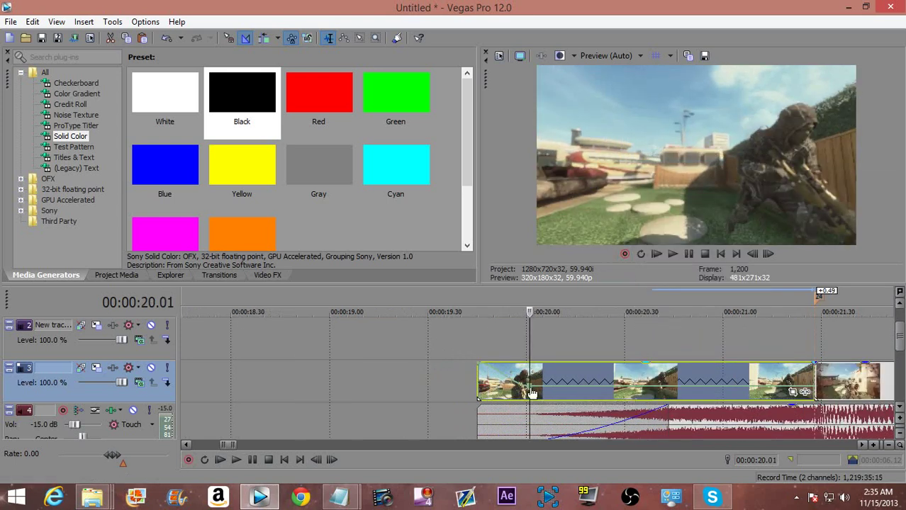
right_click(510, 378)
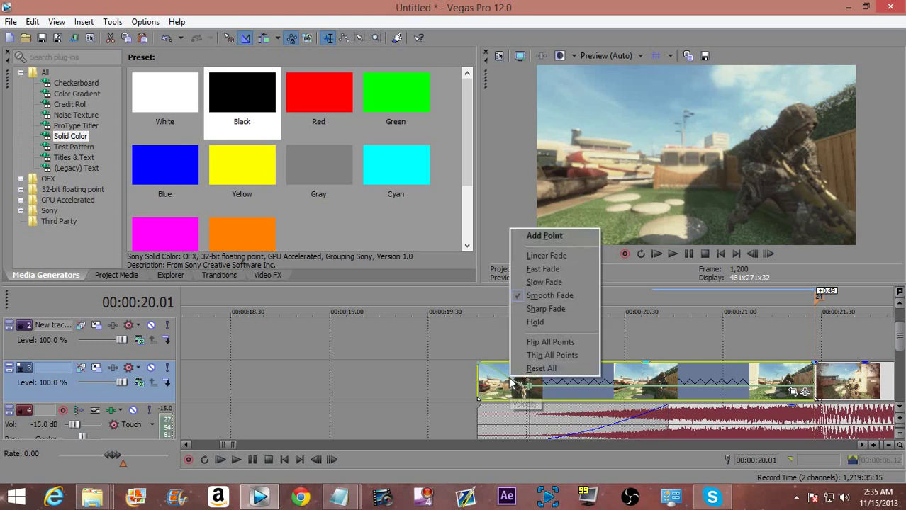
click(716, 384)
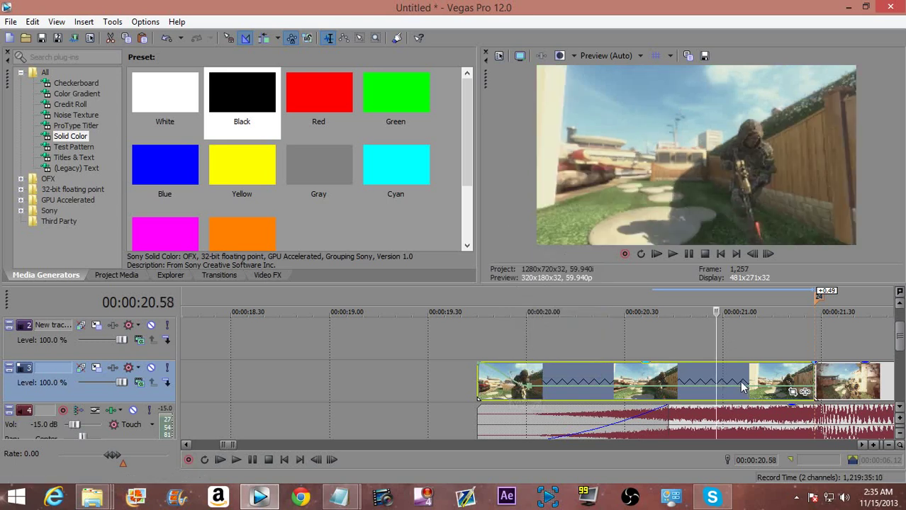
click(743, 387)
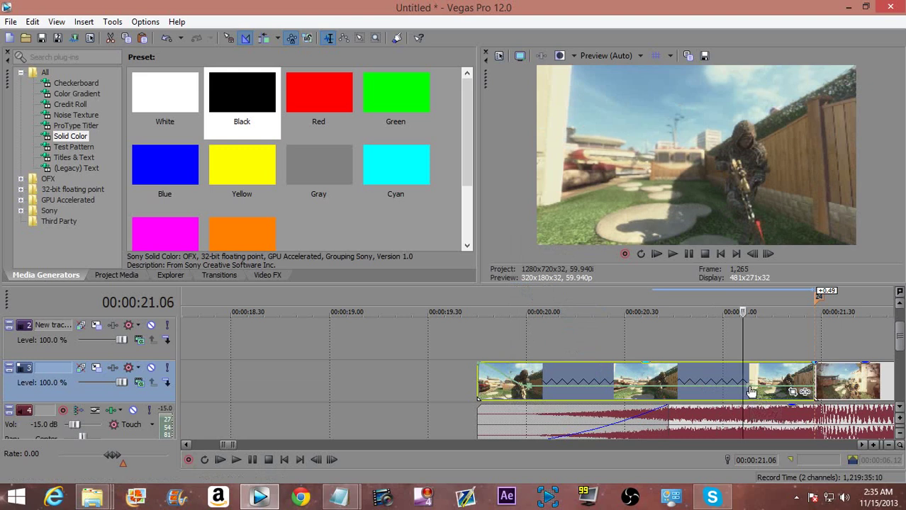
click(750, 392)
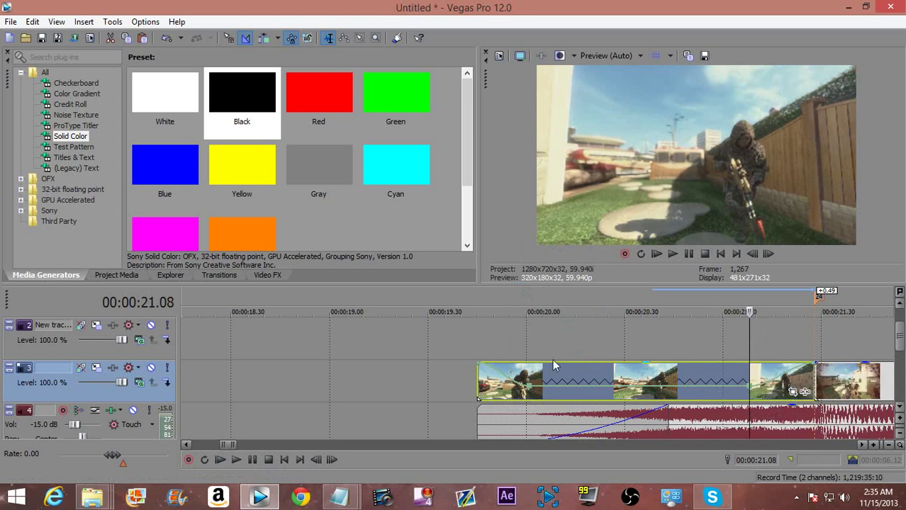
click(477, 335)
key(space)
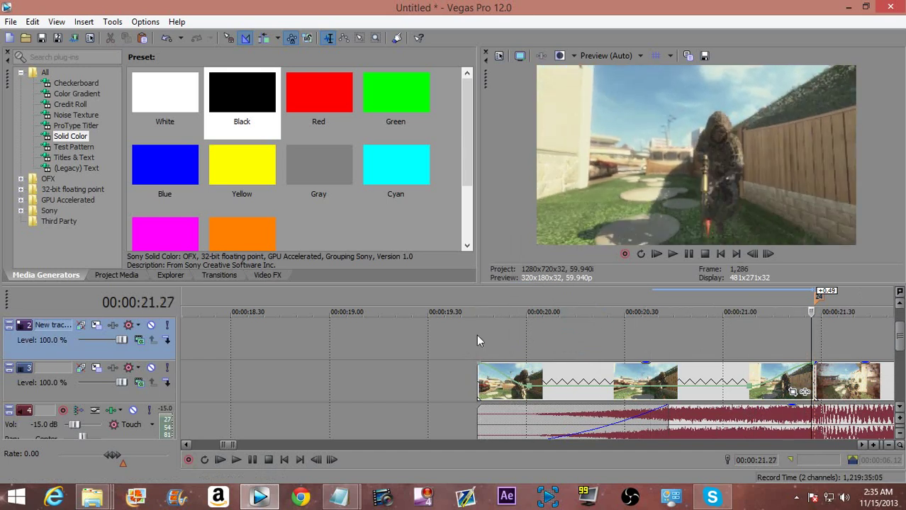
Step: Change the falling velocity segment at the first clip's start and the rising one at its end to Fast Fade
right_click(503, 380)
click(546, 264)
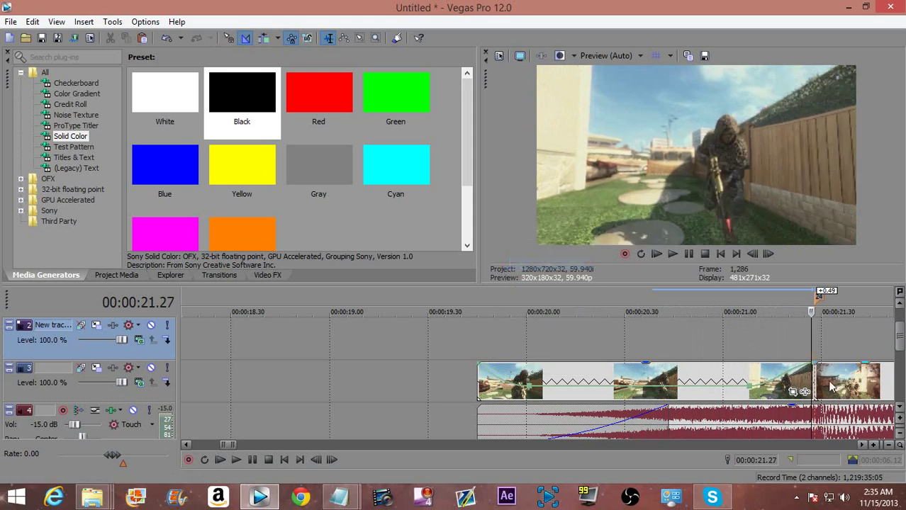
right_click(784, 383)
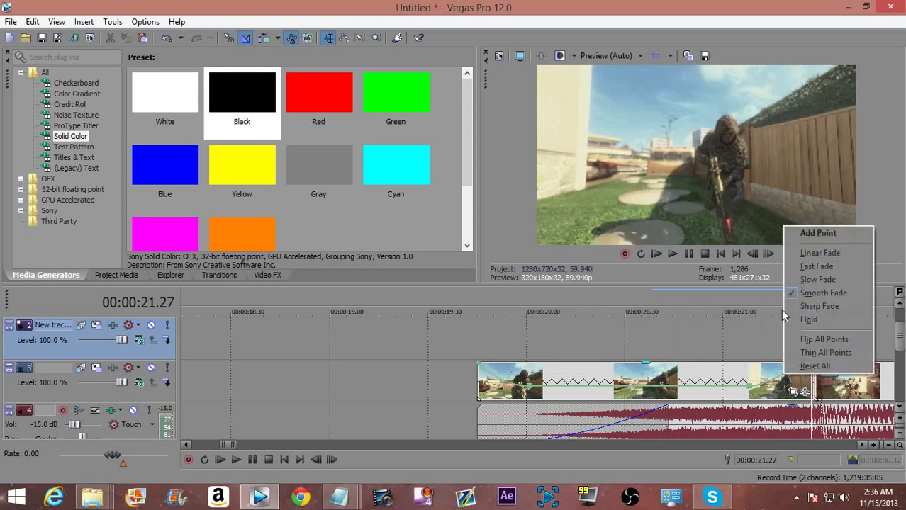
click(817, 266)
Step: Play the first clip from its start to check how the velocity ramps fit the music
scroll(297, 352, down, 3)
click(198, 352)
scroll(374, 431, up, 10)
scroll(539, 353, down, 8)
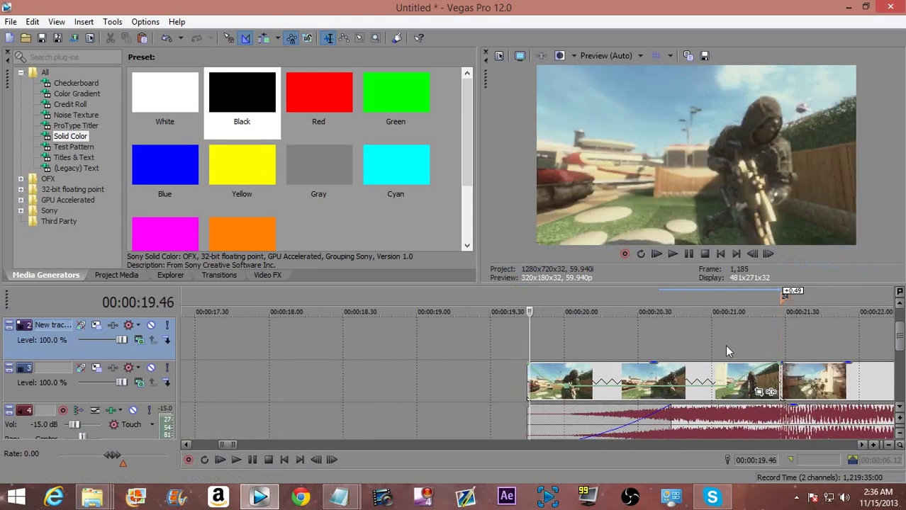
click(724, 345)
click(526, 355)
key(space)
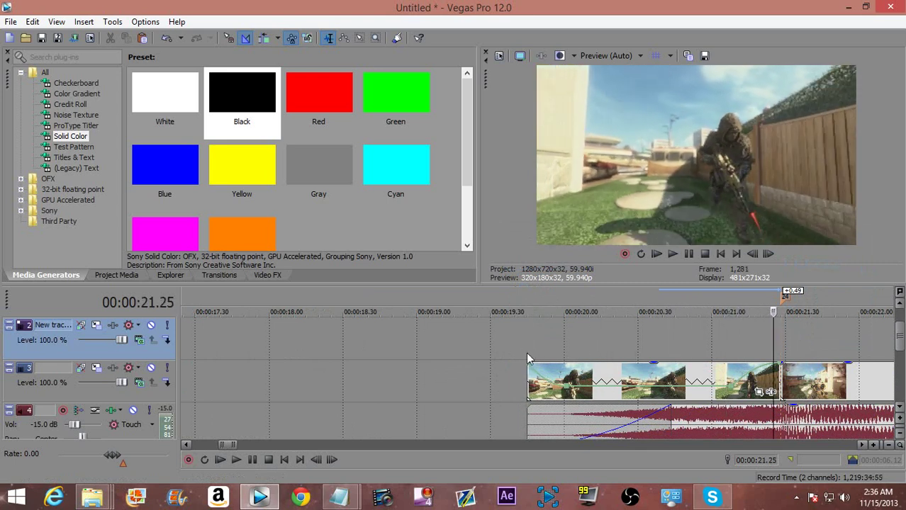
click(526, 352)
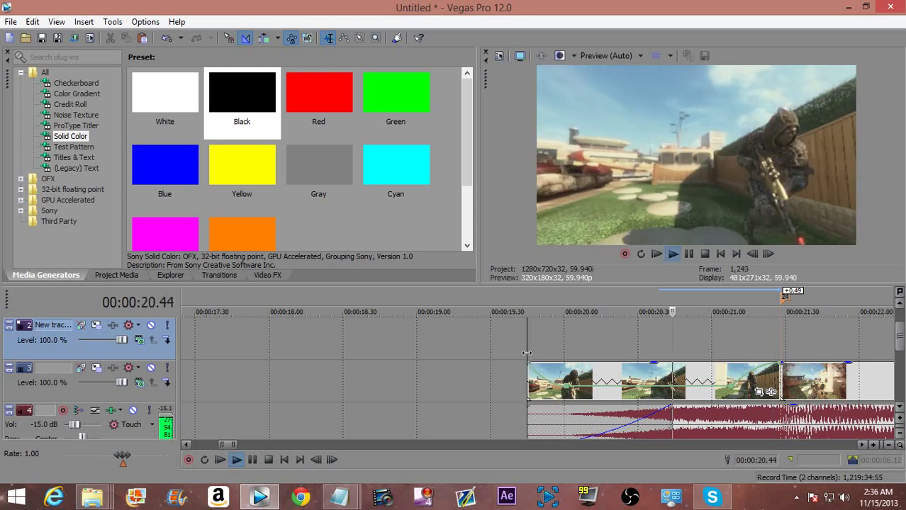
key(space)
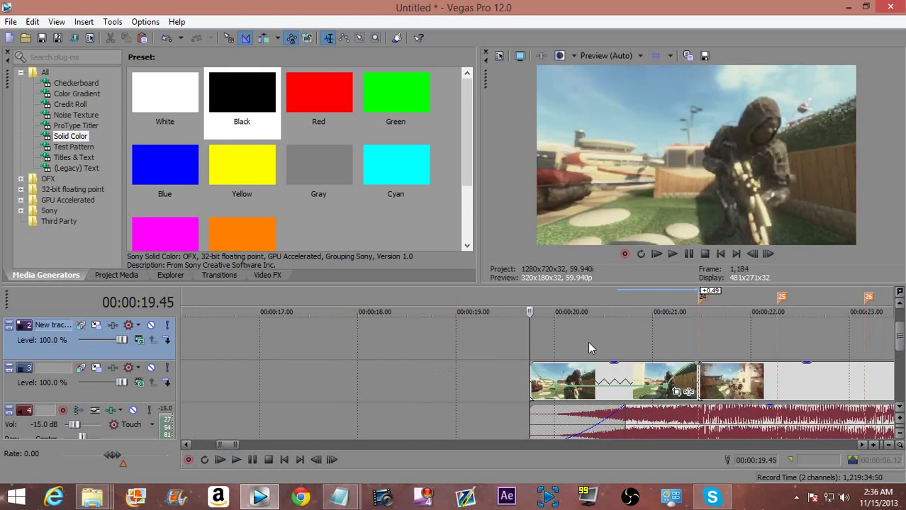
Step: Play the second clip from 00:00:21.34 to check its timing after marker 24
click(708, 334)
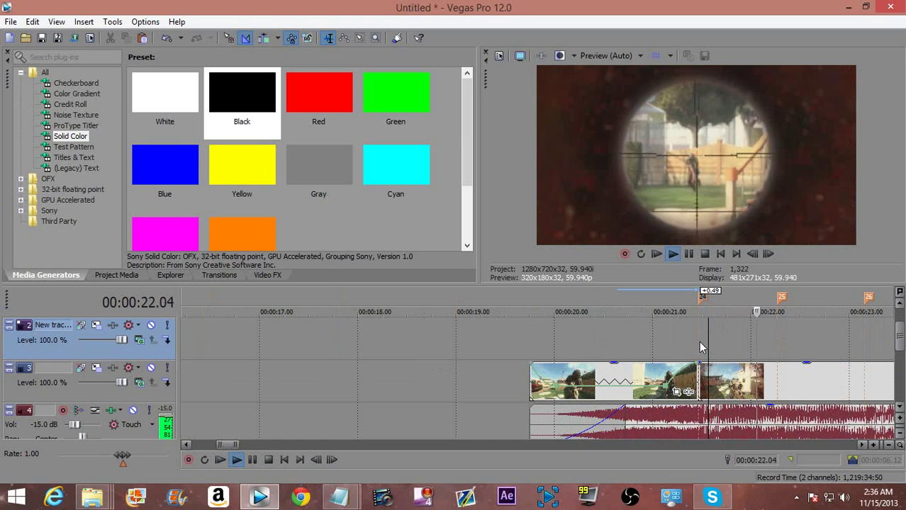
key(space)
key(space)
key(space)
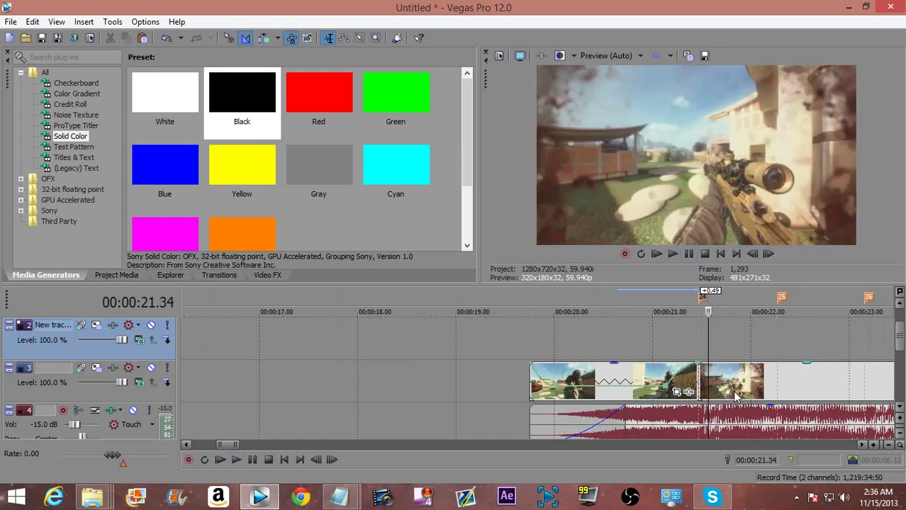
Step: Insert a velocity envelope on the second clip and raise it to its maximum
scroll(563, 387, up, 3)
right_click(542, 383)
mouse_move(588, 357)
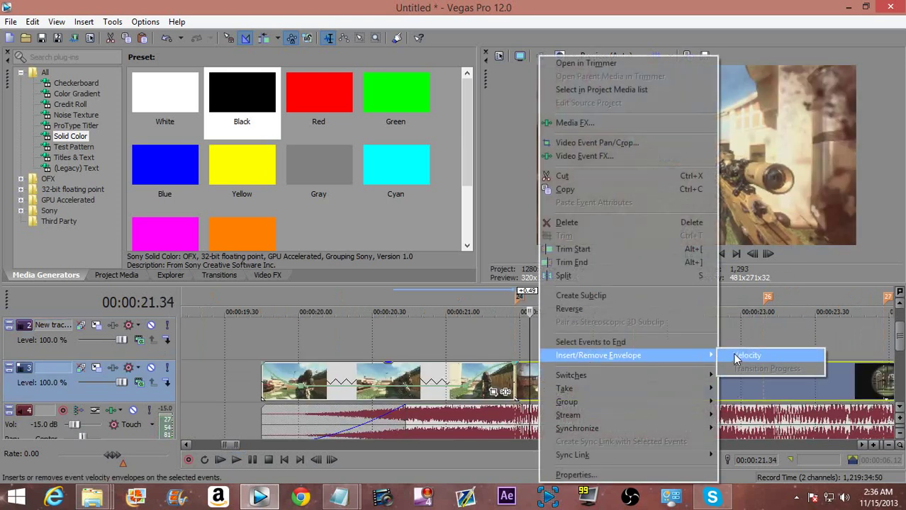
click(745, 356)
drag(524, 385, 522, 356)
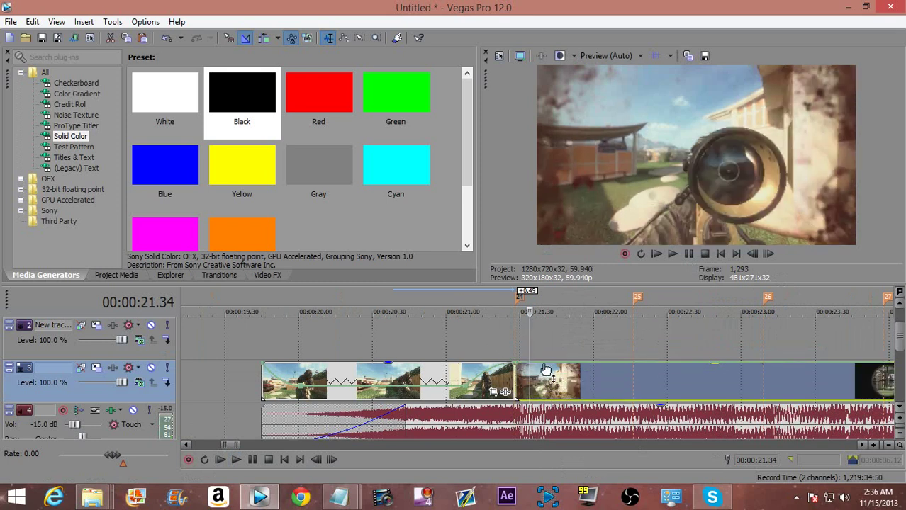
Step: Set a velocity point at 00:00:21.40 on the second clip to 50% forward velocity and make the drop a Slow Fade
right_click(546, 370)
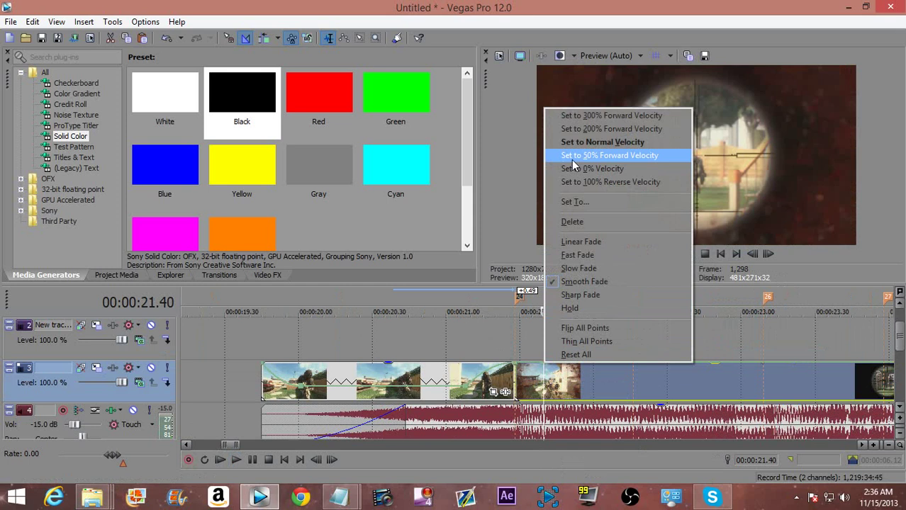
click(576, 157)
right_click(531, 378)
click(543, 283)
Step: Play the second clip repeatedly from its start to check its slowdown against the beats at markers 24 and 25
click(510, 345)
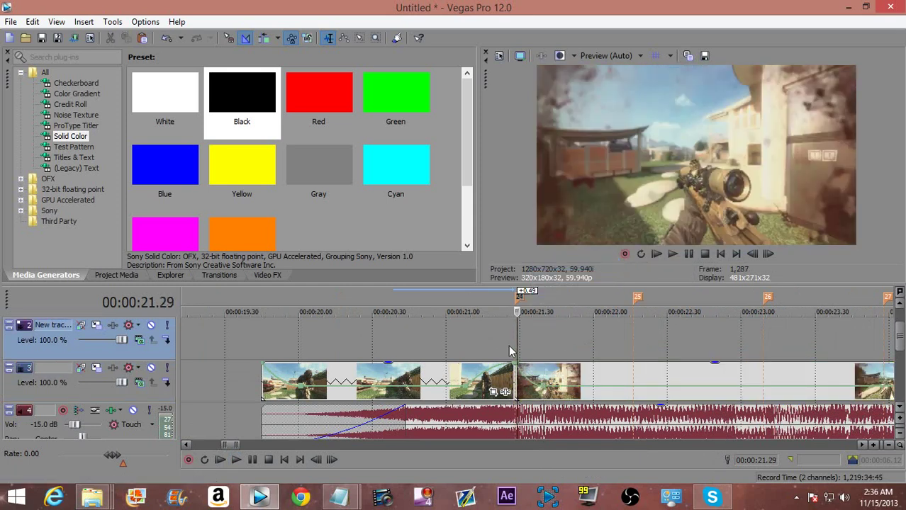
key(space)
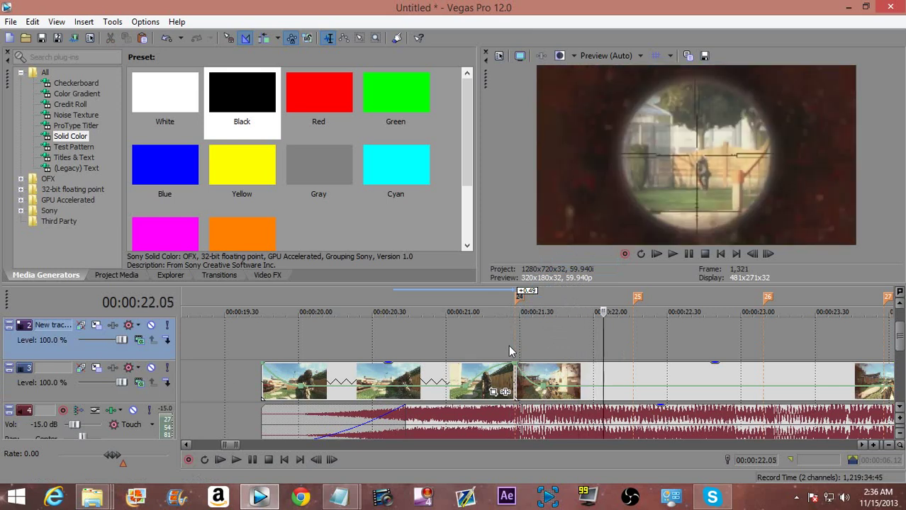
key(space)
key(space)
key(space)
key(space)
key(space)
key(space)
key(space)
key(space)
Step: Add a velocity point at marker 25 on the second clip and raise it to about 93%
scroll(650, 381, up, 2)
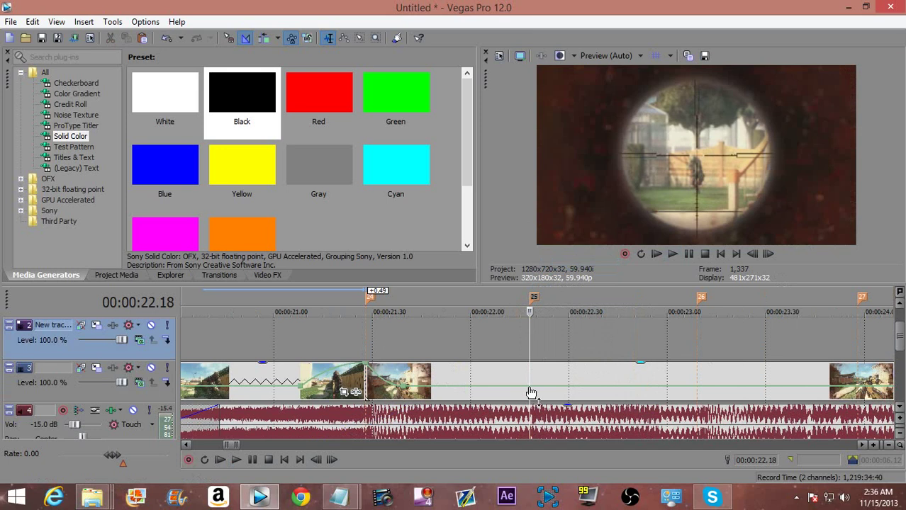
drag(531, 392, 529, 386)
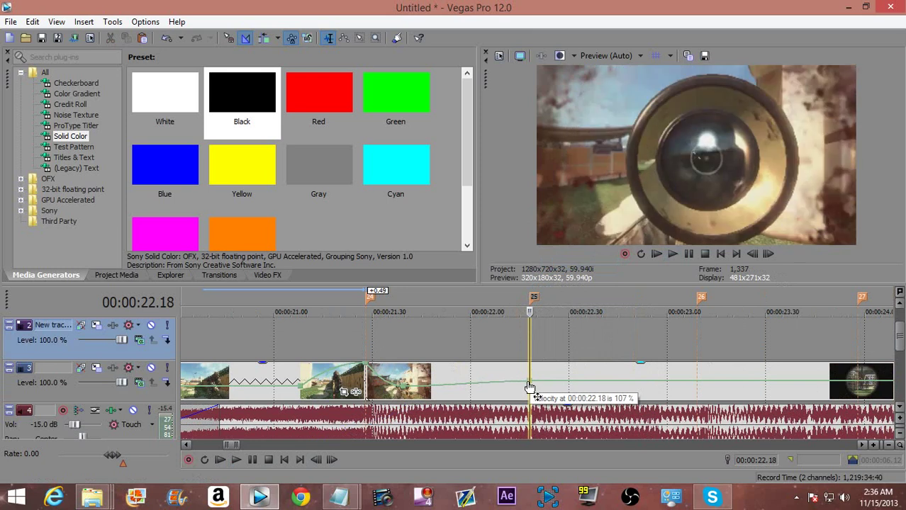
scroll(529, 388, up, 3)
drag(527, 390, 534, 389)
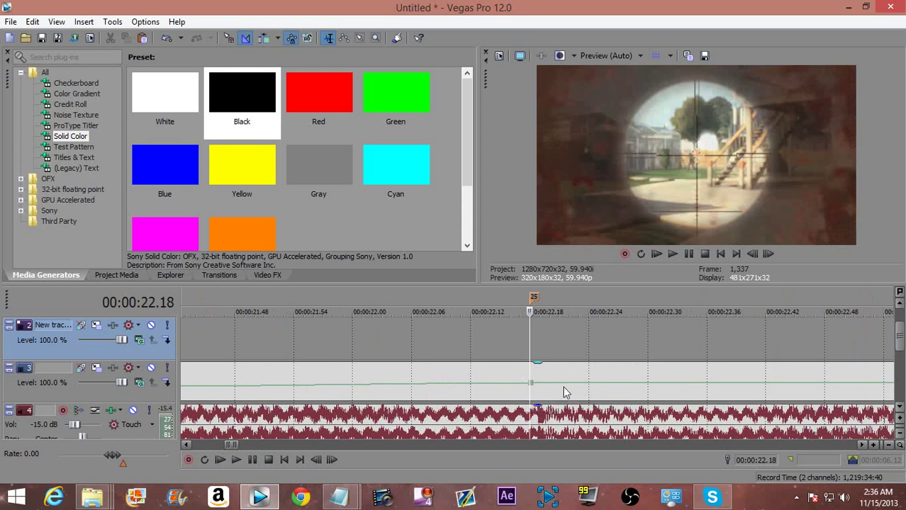
Step: Add a second velocity point beside the one at marker 25 and raise it to the maximum for an instant speed jump
key(space)
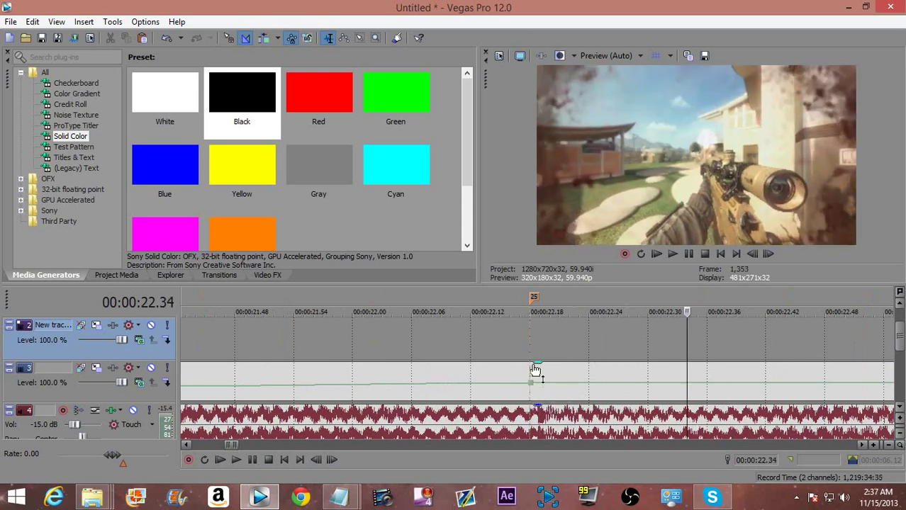
click(533, 378)
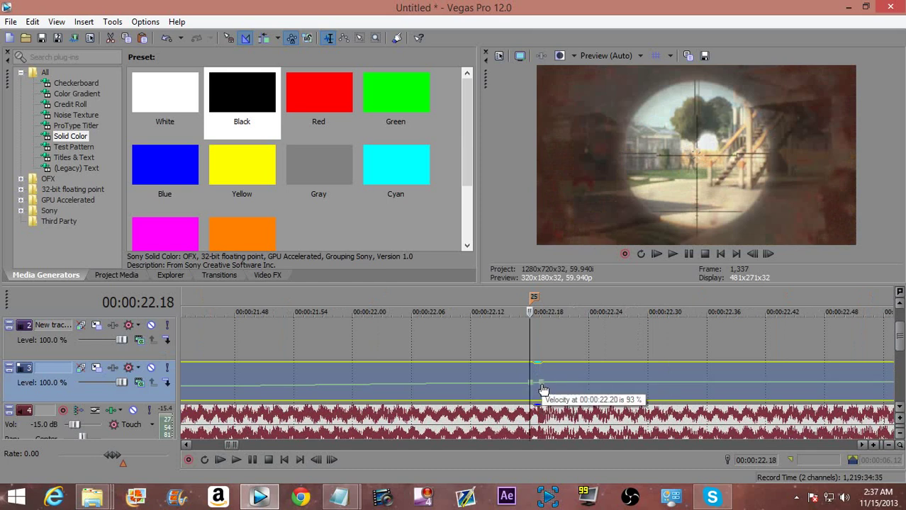
drag(543, 390, 466, 310)
key(space)
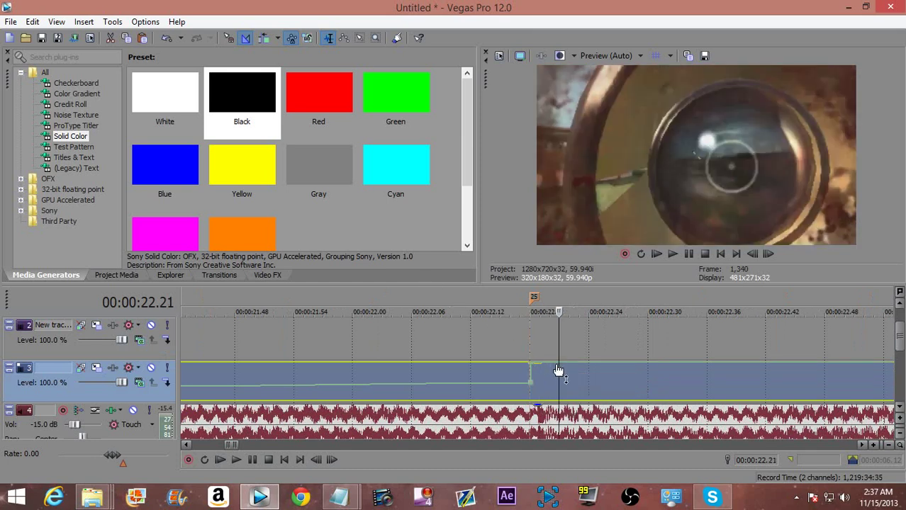
Step: Add a velocity point at 00:00:22.26, set it to 50% forward velocity, and shape the drop from marker 25 as a Slow Fade
double_click(609, 365)
right_click(609, 363)
click(659, 156)
right_click(580, 376)
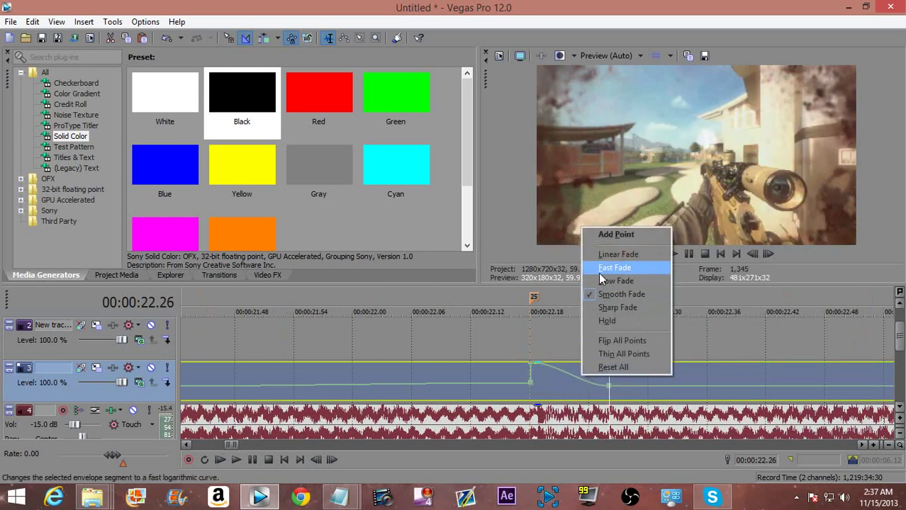
click(599, 268)
right_click(559, 381)
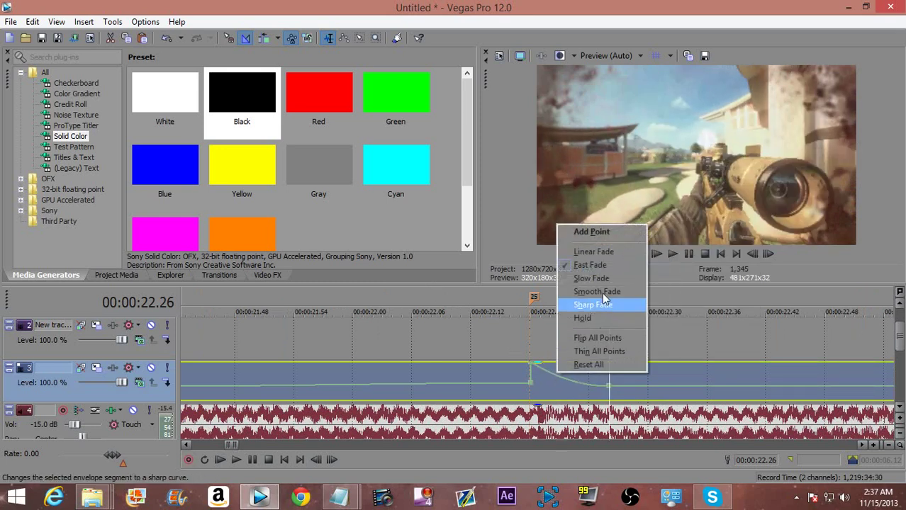
click(602, 302)
Step: Play the second clip around marker 25 and from its start at marker 24 to review the velocity changes
click(498, 343)
key(space)
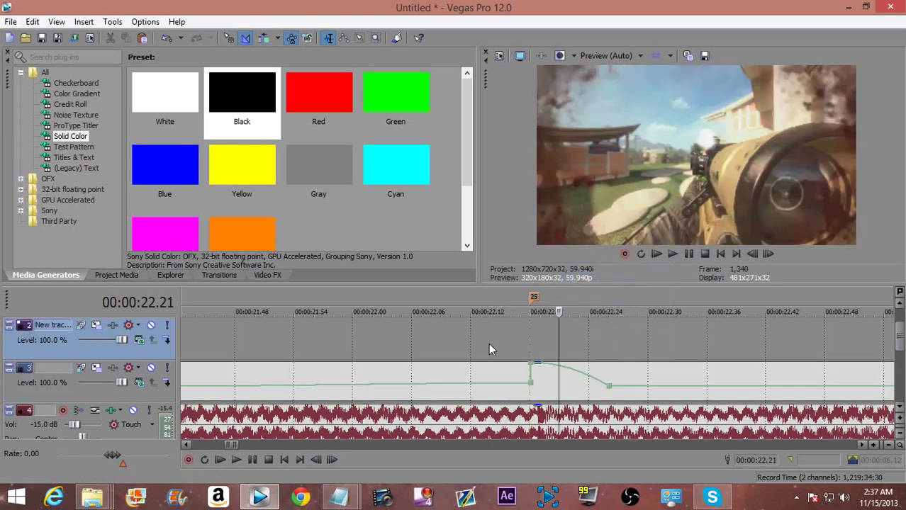
scroll(489, 343, down, 3)
click(433, 327)
key(space)
key(space)
key(space)
click(255, 340)
key(space)
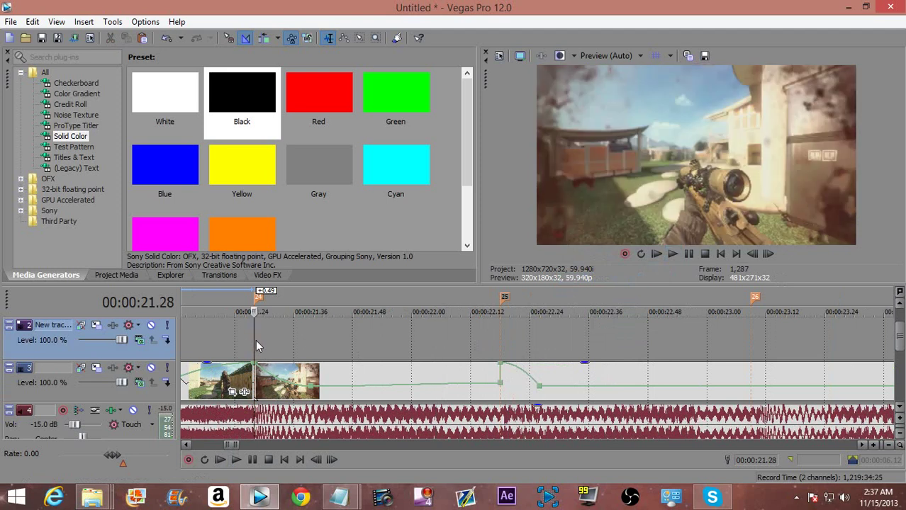
Step: Play the second clip from marker 24 and from before its start to review the velocity changes around marker 25
key(space)
scroll(288, 361, down, 2)
click(277, 340)
key(space)
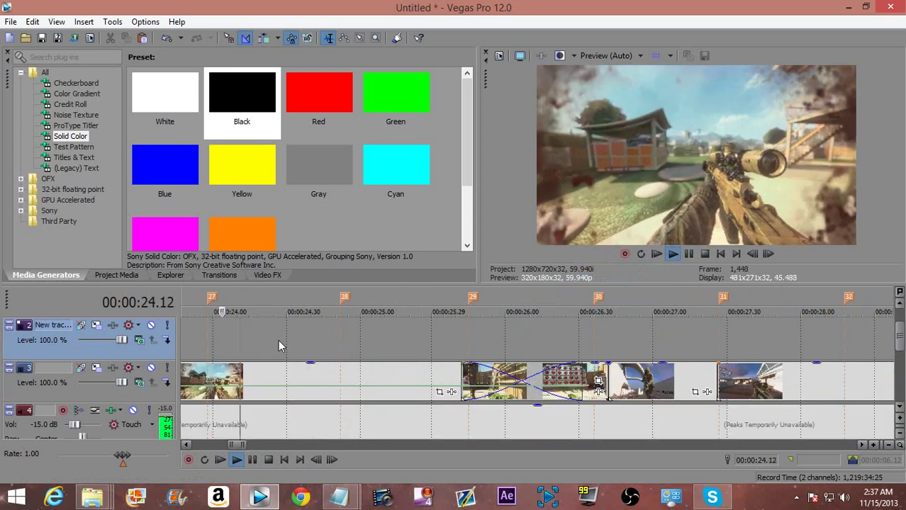
key(space)
click(626, 335)
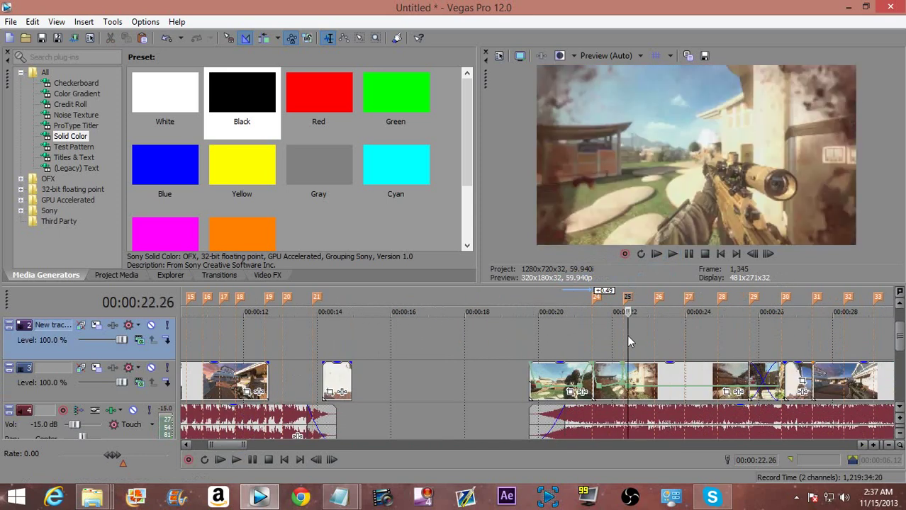
click(486, 332)
key(space)
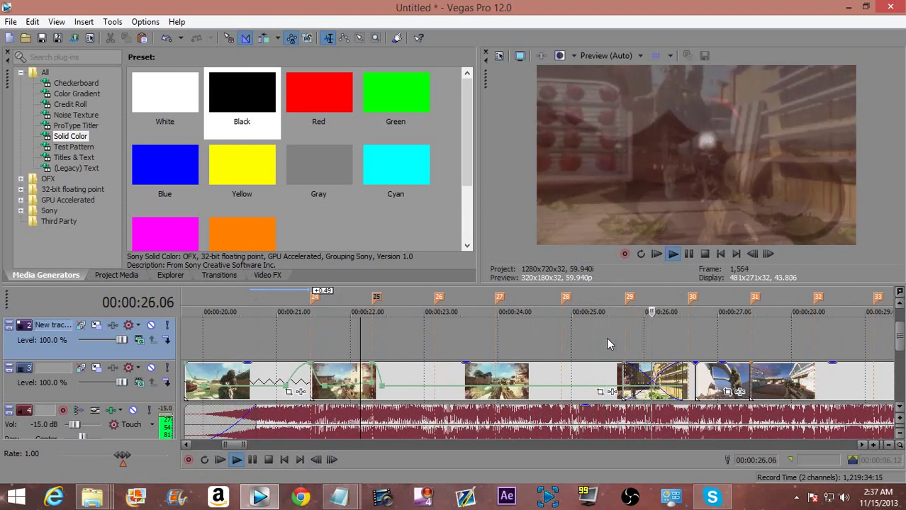
key(space)
Step: Add a velocity point on the second clip at marker 26 (00:00:23.09) and set it to 50% forward velocity
click(430, 332)
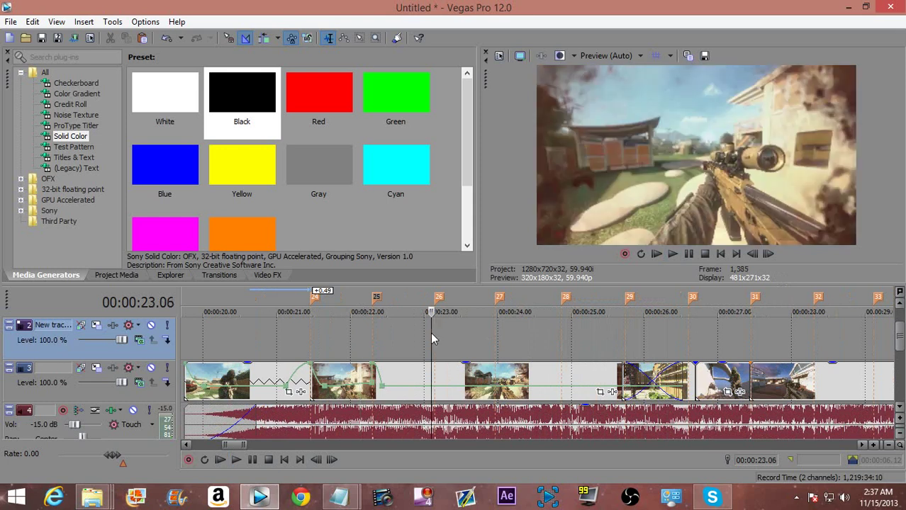
scroll(431, 333, up, 3)
click(540, 347)
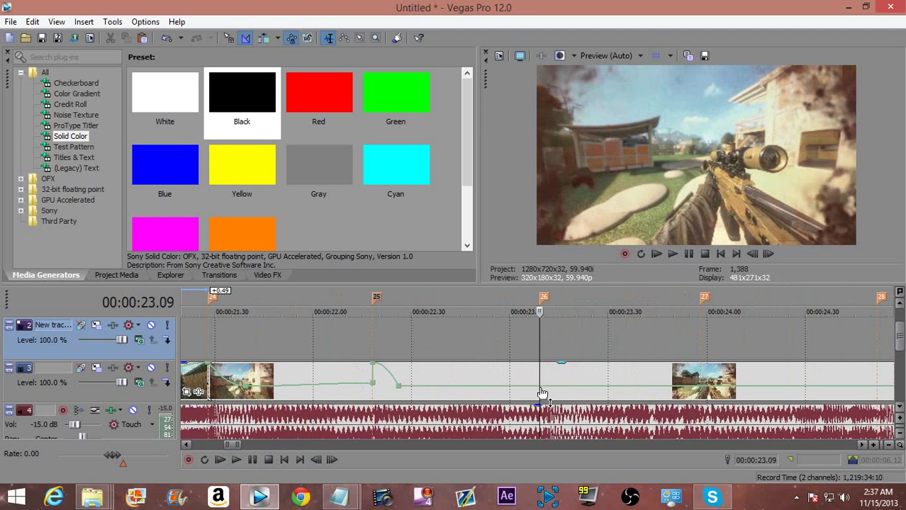
scroll(544, 393, up, 2)
scroll(540, 392, up, 2)
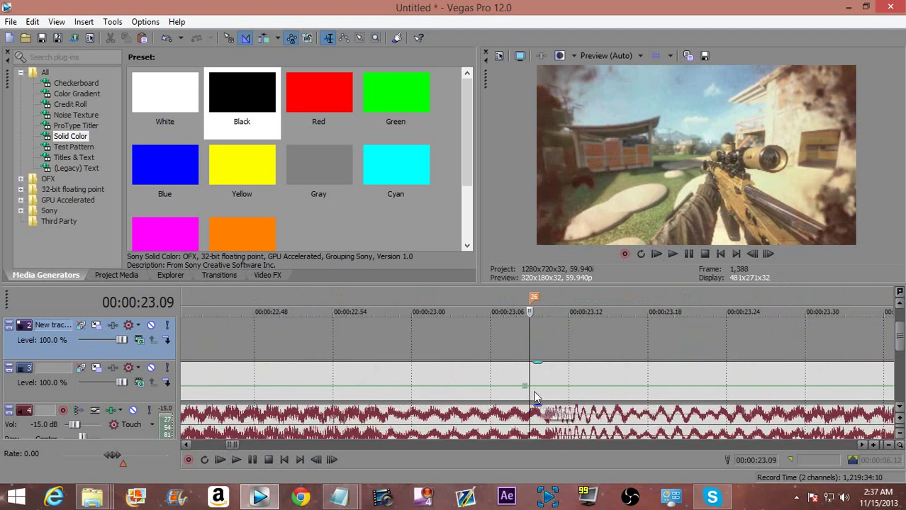
right_click(532, 392)
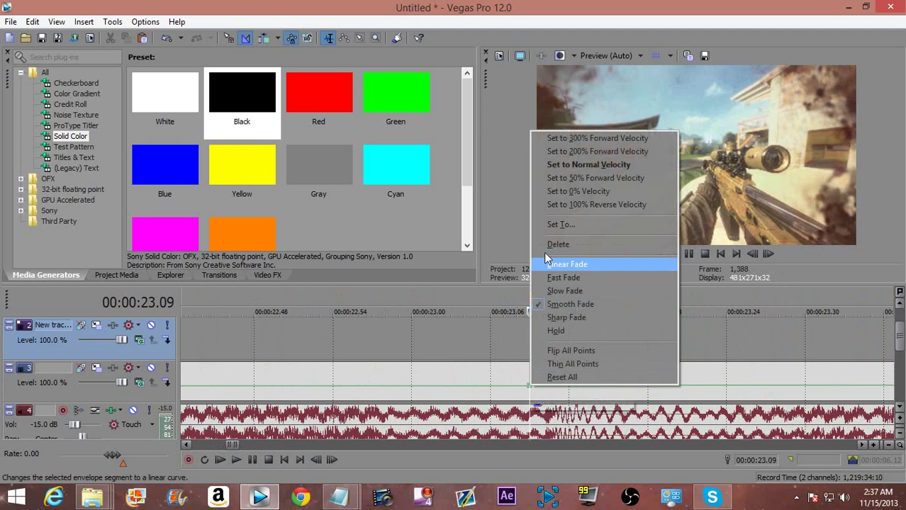
click(567, 190)
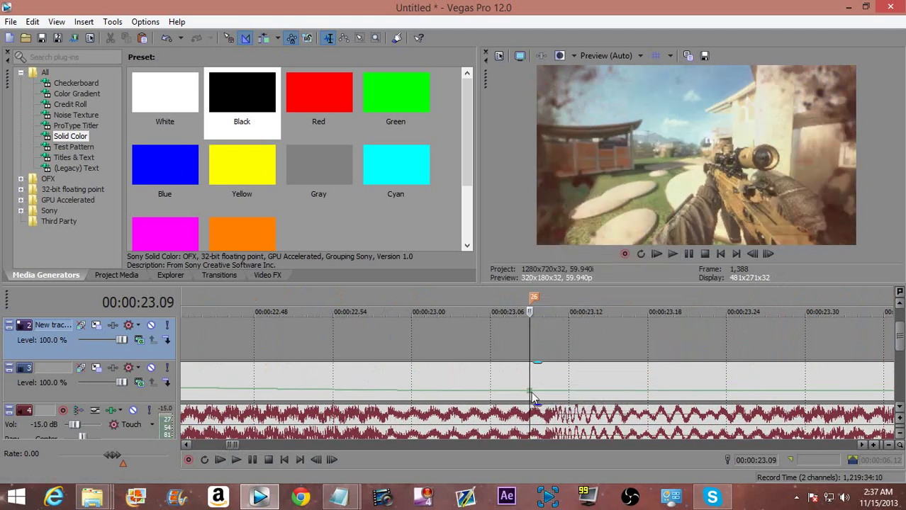
right_click(536, 399)
click(574, 184)
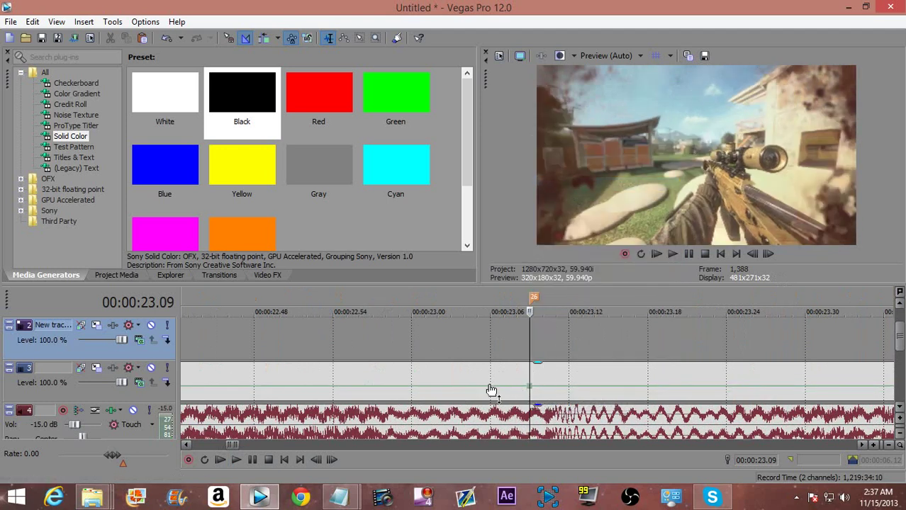
Step: Add velocity points at 00:00:23.04 and 00:00:23.16 on either side of marker 26, and raise the marker's point to the maximum
click(455, 387)
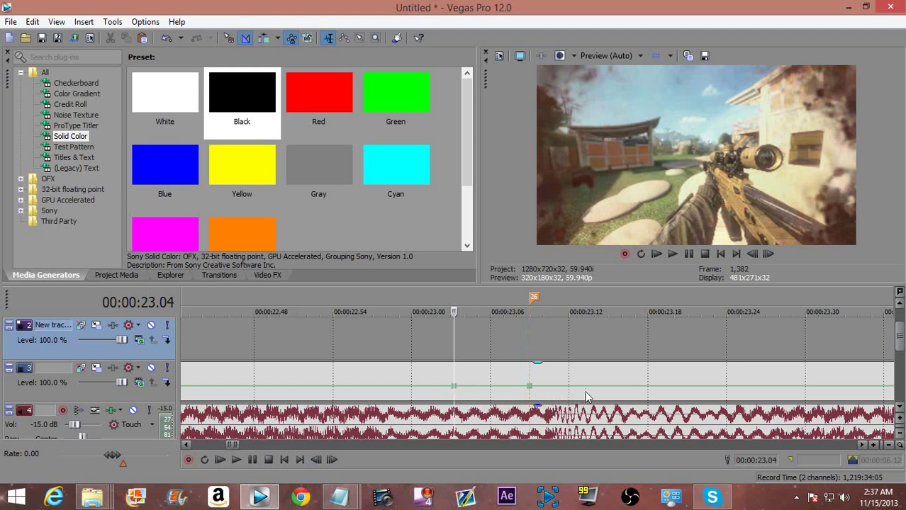
click(613, 388)
drag(529, 387, 529, 344)
Step: Set the fade curves on both sides of the marker 26 peak, using Slow Fade for the drop
right_click(560, 378)
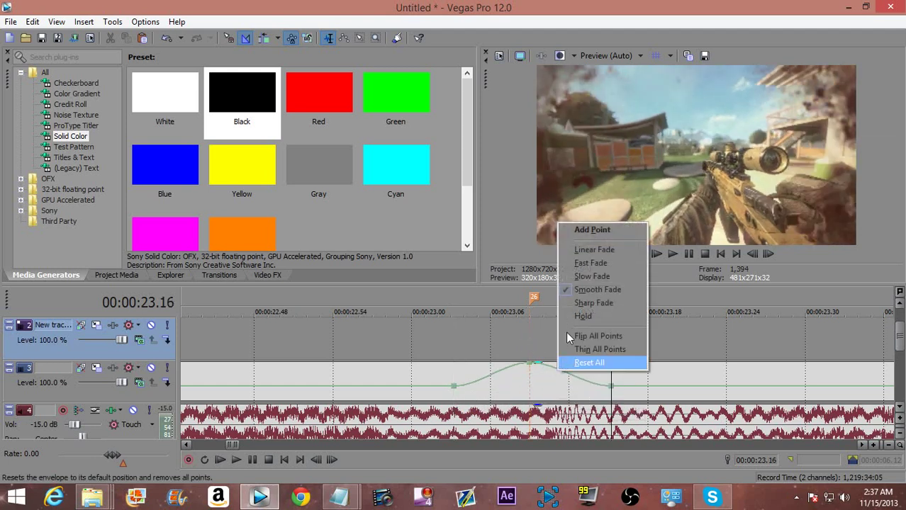
click(587, 275)
right_click(500, 382)
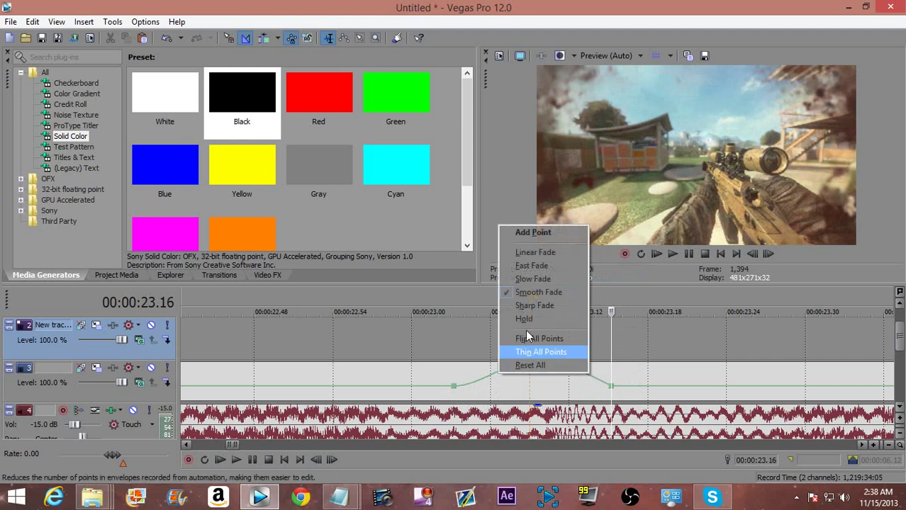
click(537, 292)
Step: Play and step frame by frame through the section around marker 26 to examine the timing of the speed peak
click(424, 364)
key(space)
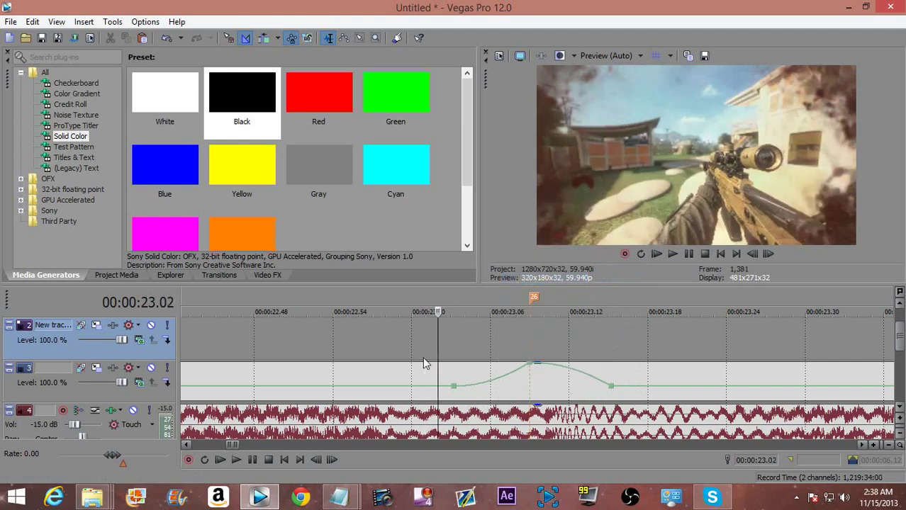
key(Right)
key(Right)
key(Right)
key(Right)
key(Right)
key(Right)
key(Right)
key(Right)
key(Right)
key(Left)
key(Left)
key(Left)
key(Left)
key(Left)
key(Left)
key(Left)
key(Left)
key(Left)
key(Left)
key(Left)
key(Left)
key(Left)
key(Left)
key(Left)
key(Left)
key(Left)
key(Left)
key(Left)
key(Left)
key(space)
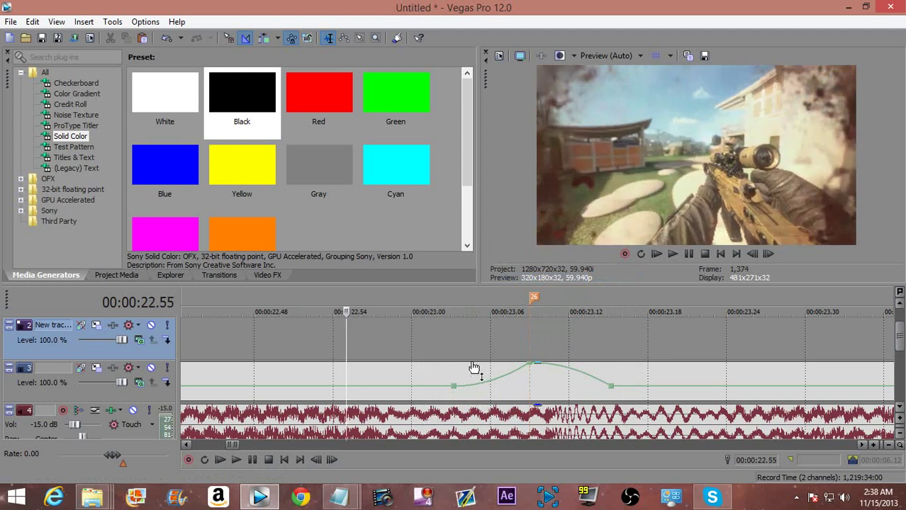
scroll(466, 370, down, 2)
key(space)
key(space)
scroll(466, 369, up, 2)
scroll(468, 385, down, 1)
key(space)
key(space)
key(space)
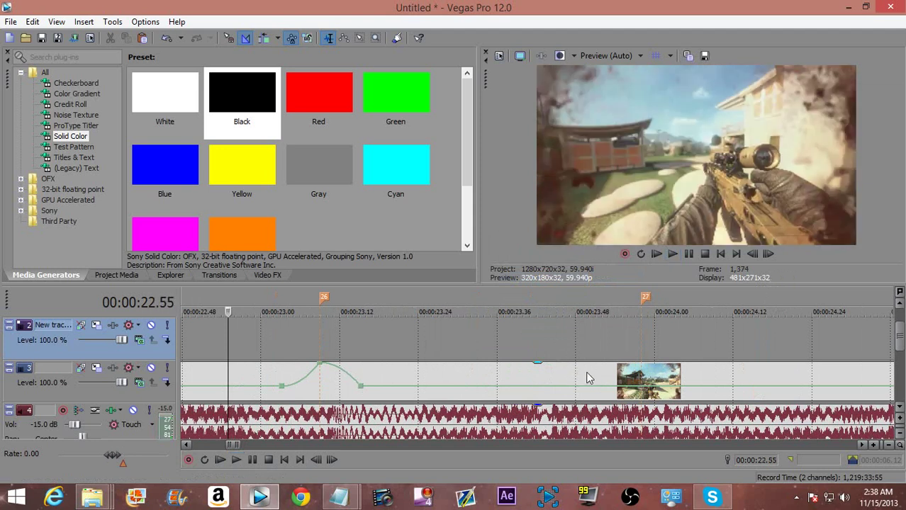
Step: Add a velocity point at about 00:00:23.43 and a second one raised to the maximum at about 00:00:23.46, ahead of marker 27
click(542, 392)
click(641, 379)
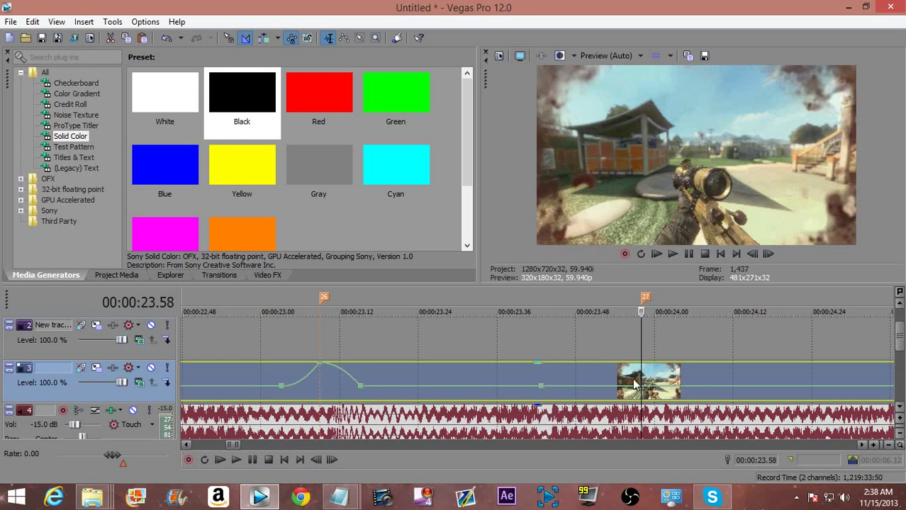
drag(641, 392, 565, 334)
Step: Set the velocity point at 00:00:23.43 and the point ending the drop after marker 26 to 50% forward velocity
drag(541, 395, 530, 393)
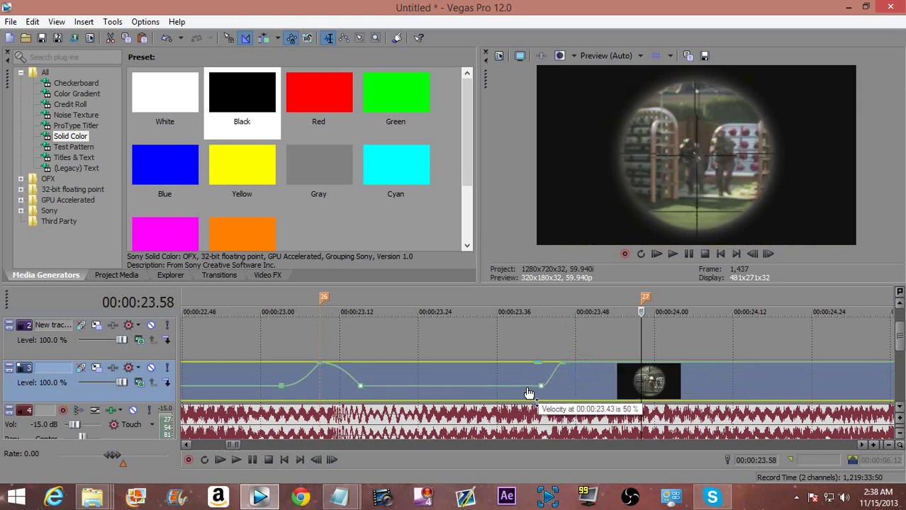
right_click(528, 388)
click(523, 374)
right_click(540, 383)
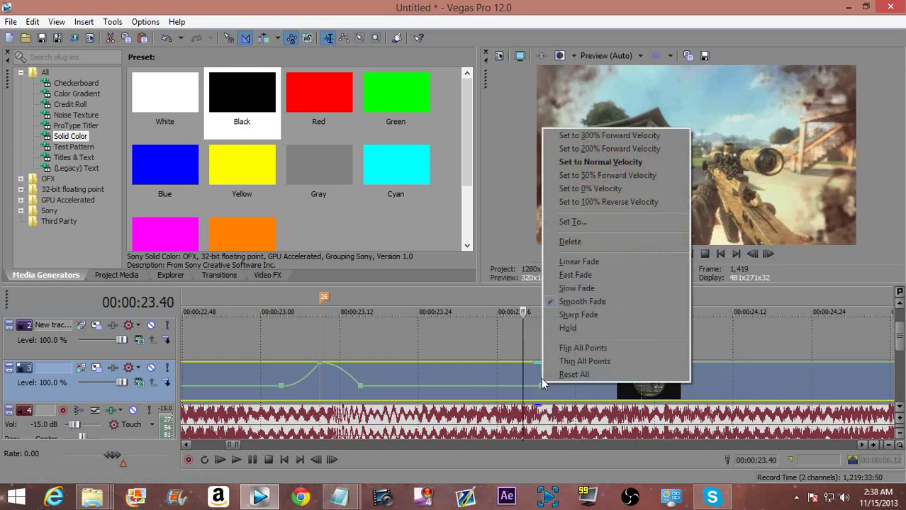
click(586, 175)
right_click(360, 383)
click(425, 178)
Step: Move the start of the ramp before marker 27 earlier to about 00:00:23.38 and set it to 50% forward velocity
drag(538, 387, 513, 387)
right_click(512, 385)
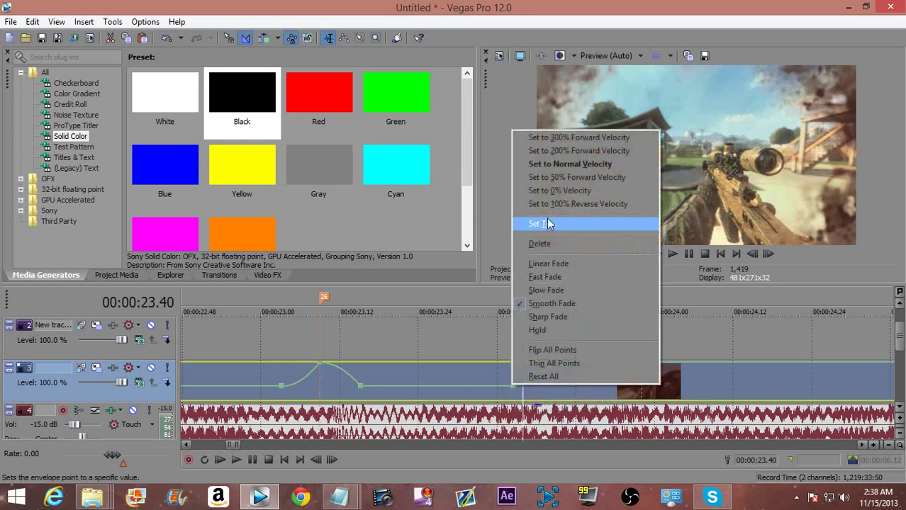
click(557, 179)
Step: Add a velocity point at the maximum level on marker 27 (00:00:23.58) of the second clip
click(628, 343)
key(Right)
key(Right)
key(Right)
key(Right)
key(Left)
key(Left)
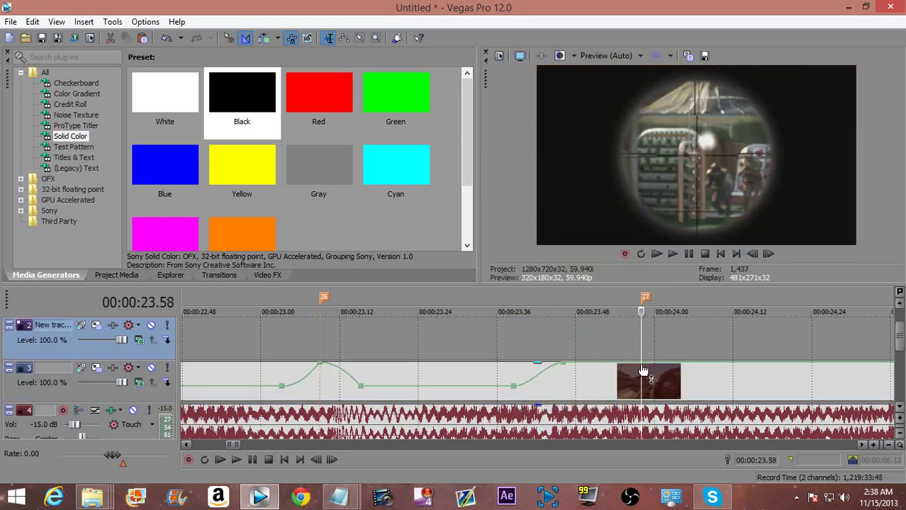
Step: Step frame by frame through the footage leading up to marker 27 to examine the scope-in timing
key(Left)
key(Left)
key(Left)
key(Left)
key(Left)
key(Left)
key(Left)
key(Left)
key(Left)
key(Left)
key(Left)
key(Left)
key(Left)
key(Left)
key(Left)
key(Left)
key(Left)
key(Left)
key(Left)
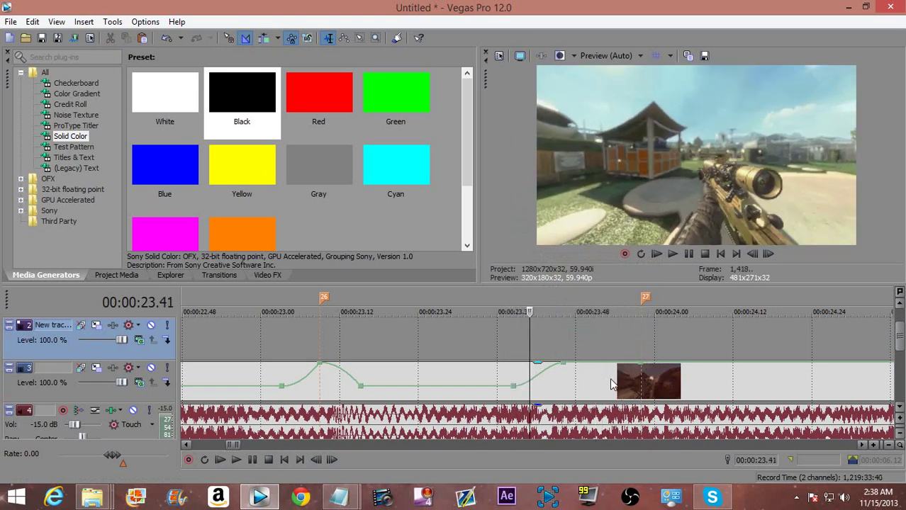
key(Right)
key(Right)
key(Right)
key(Right)
key(Right)
key(Right)
key(Right)
key(Right)
key(Right)
key(Right)
key(Right)
key(Right)
key(Right)
key(Right)
key(Right)
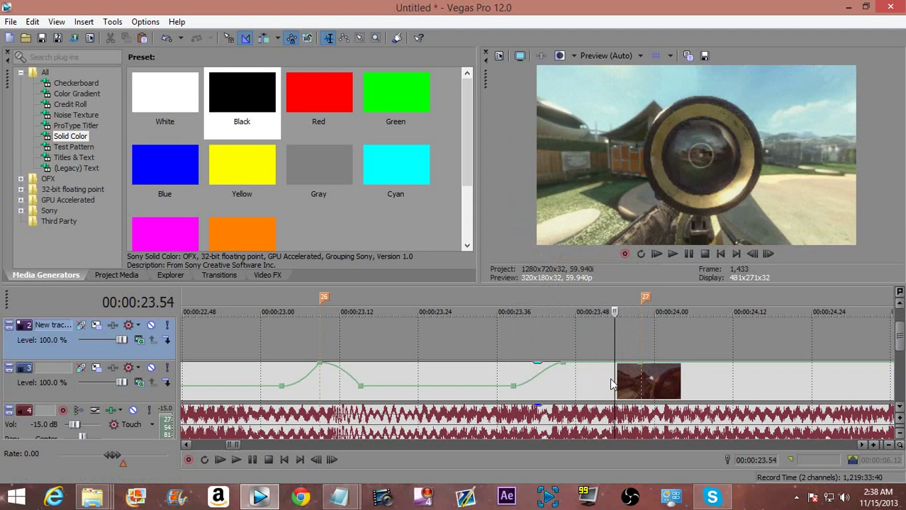
Step: Add a velocity point at 00:00:24.08, set it to 50% forward velocity, and shape the drop from marker 27 as a Slow Fade
key(Right)
key(Right)
key(Right)
key(Right)
key(Right)
key(Right)
key(Right)
key(Right)
key(Right)
key(Right)
key(Right)
key(Right)
key(Right)
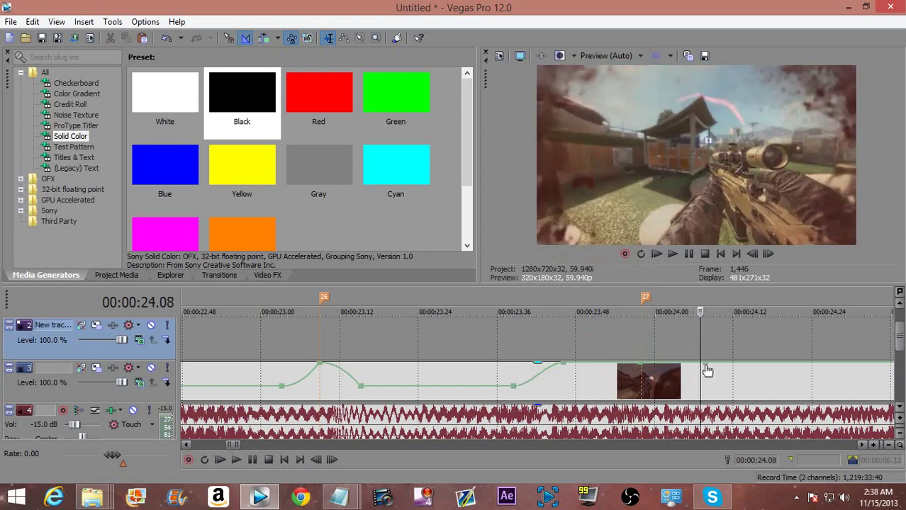
right_click(706, 366)
click(749, 161)
right_click(670, 374)
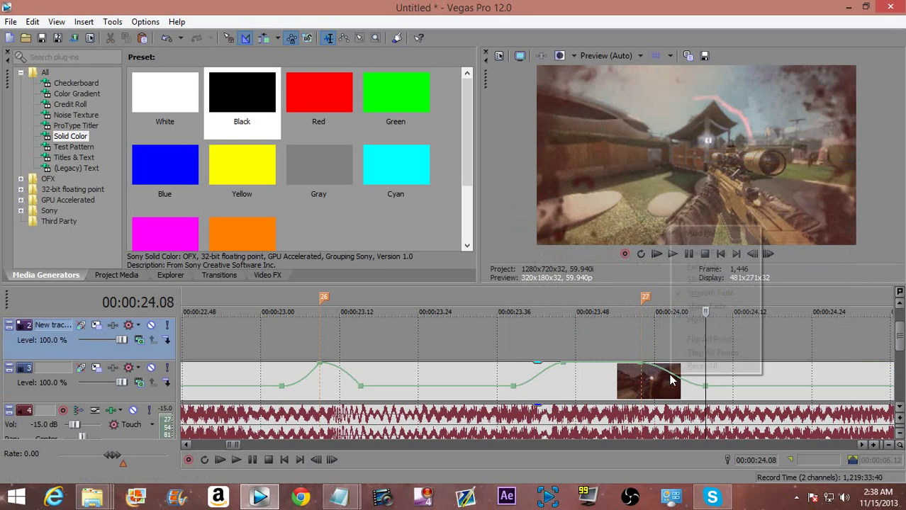
click(704, 281)
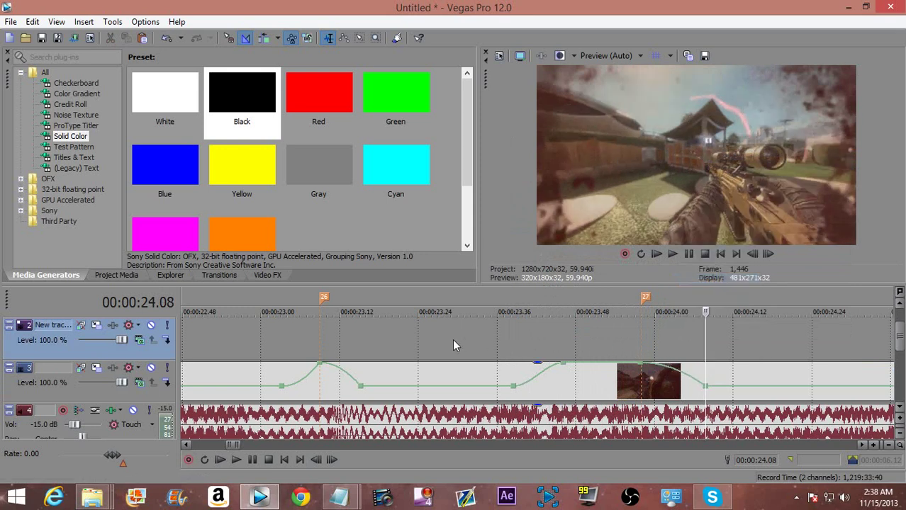
Step: Play the clip from just after marker 26 to review the ramp through marker 27
click(331, 336)
key(space)
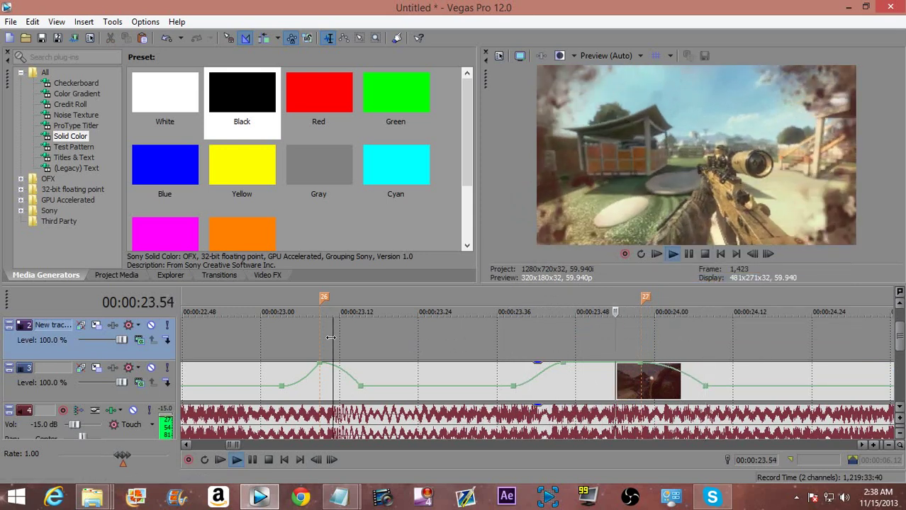
key(space)
Step: Set a loop region from 00:00:21.57 to 00:00:24.54, ending at marker 28, and play it to review the ramps
scroll(415, 354, down, 3)
drag(672, 346, 349, 370)
click(347, 372)
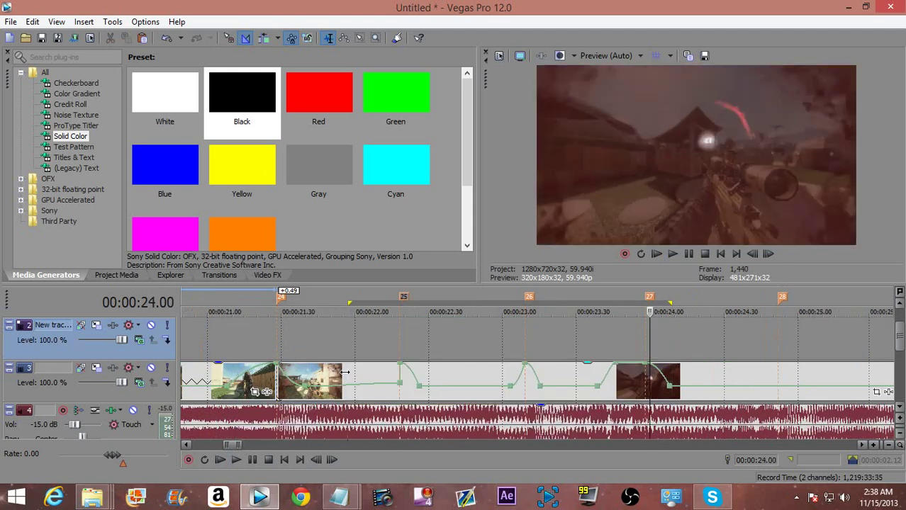
key(space)
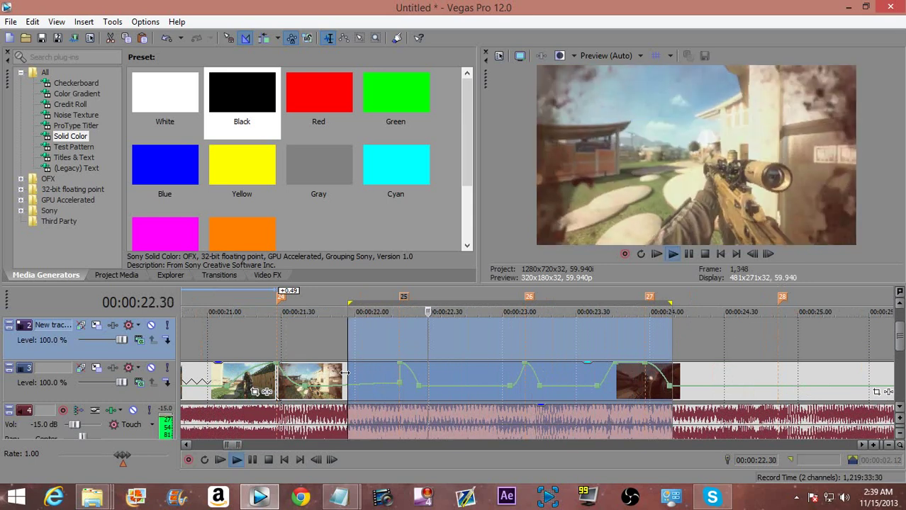
click(674, 306)
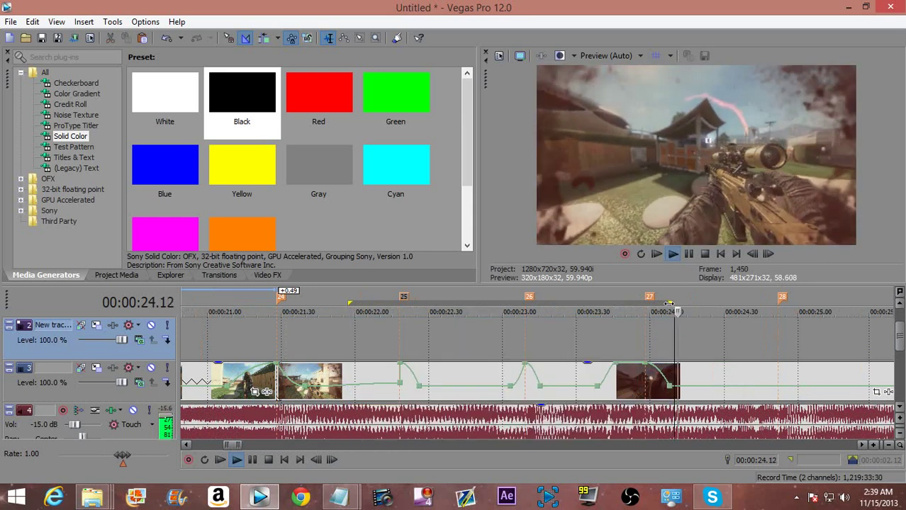
drag(669, 304, 756, 304)
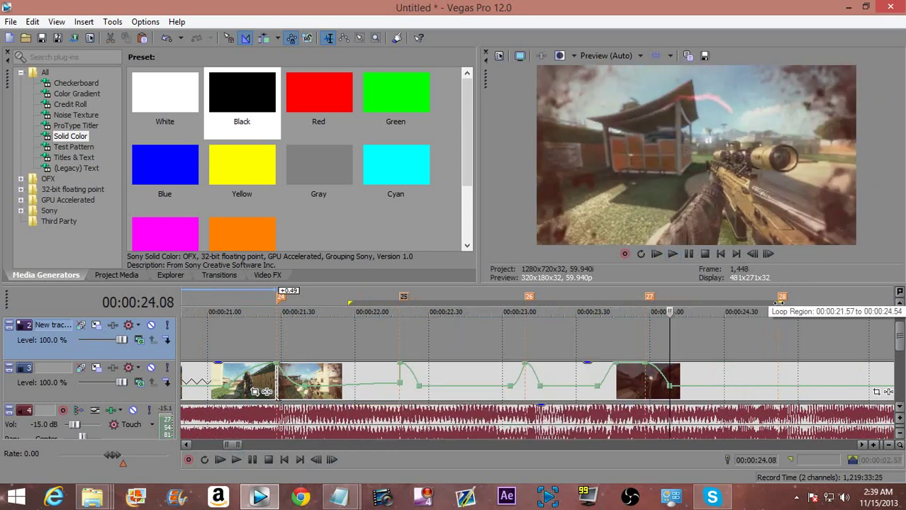
double_click(778, 303)
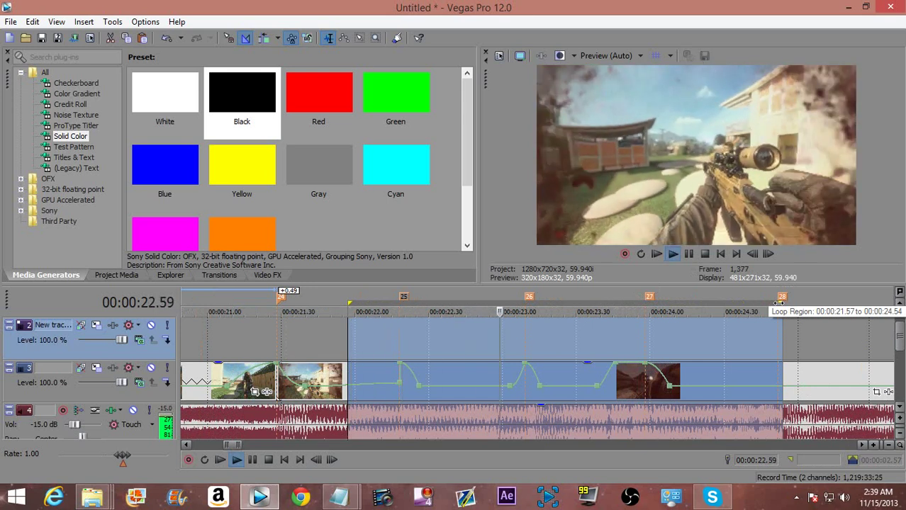
key(space)
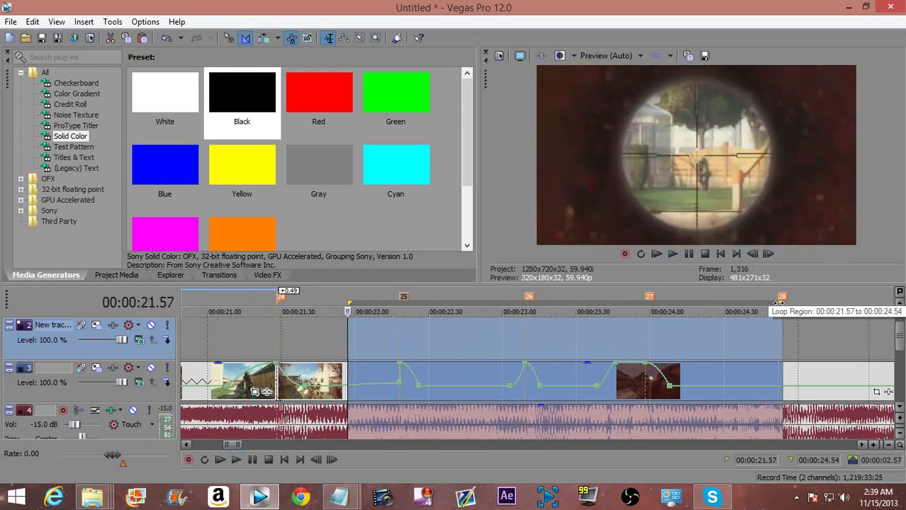
Step: Move the ramp's upper velocity point from before marker 27 onto the marker at 00:00:23.58, at 300%
click(626, 342)
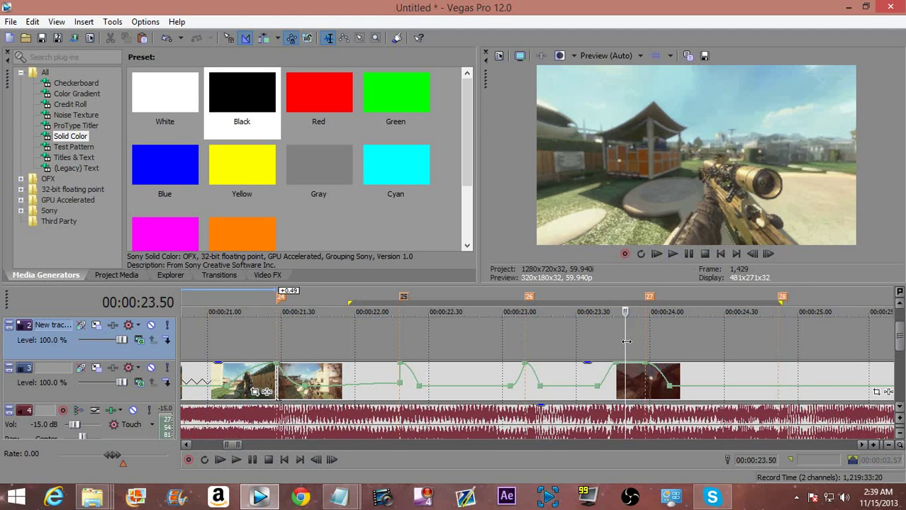
scroll(636, 346, up, 2)
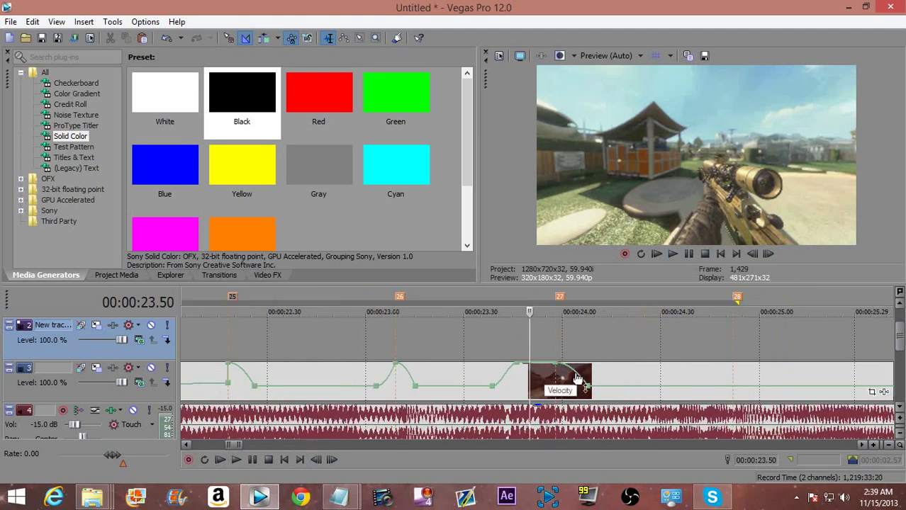
drag(515, 363, 564, 364)
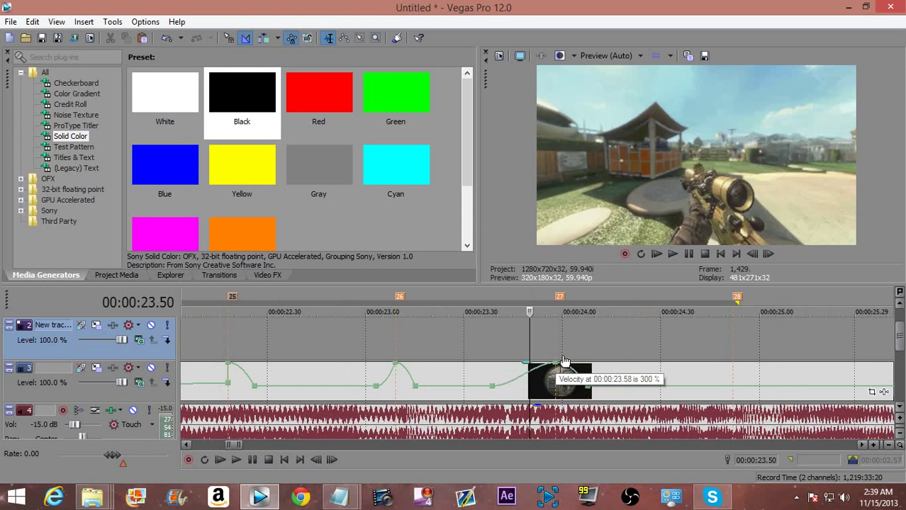
Step: Move the ramp's lower velocity point closer to marker 27, at 50% forward velocity, and play the rise
right_click(514, 386)
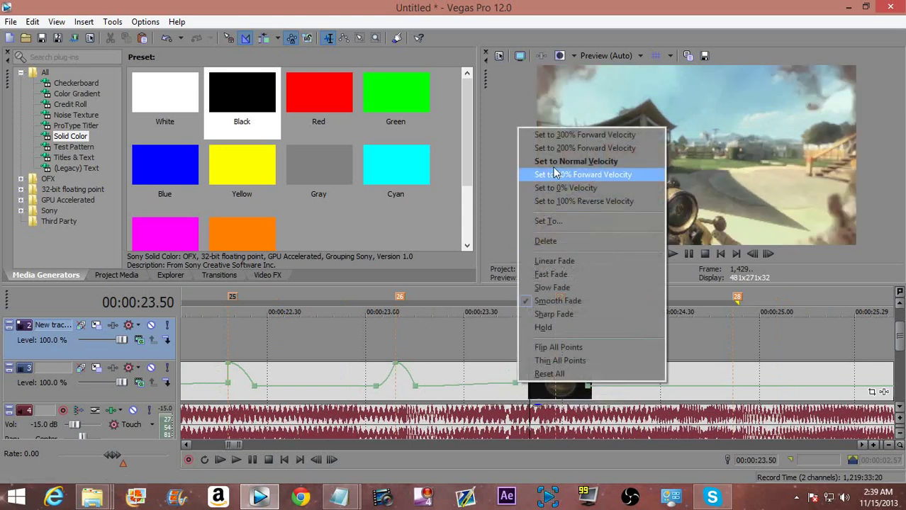
click(561, 176)
click(477, 360)
key(space)
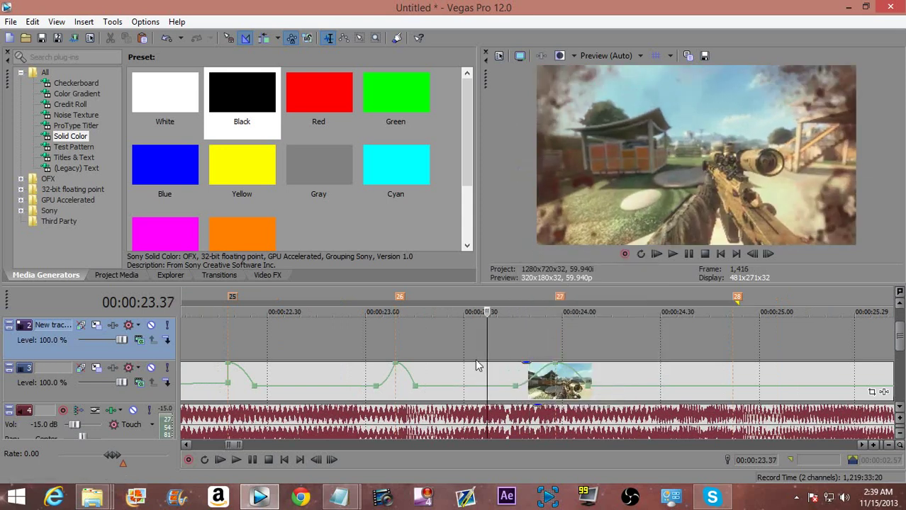
key(Right)
key(Right)
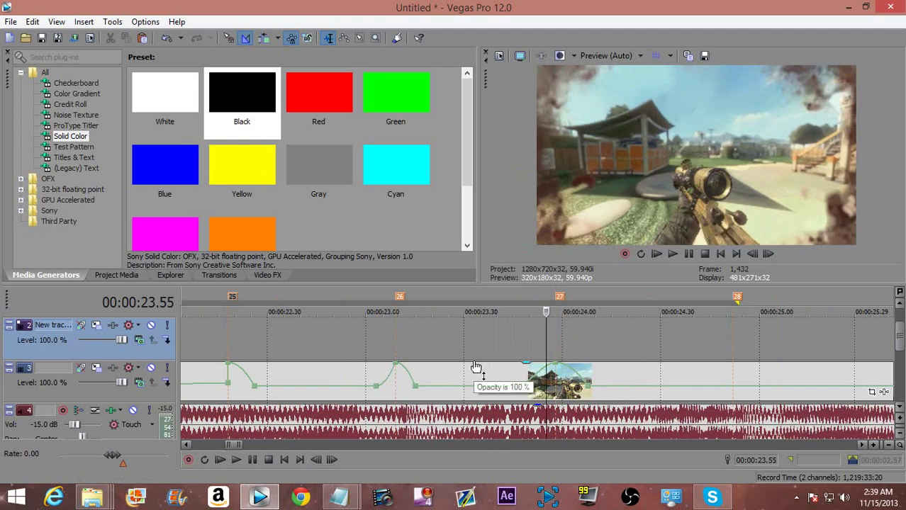
Step: Split the clip at marker 27, trim the start of the second part, and move it back against the cut
click(557, 383)
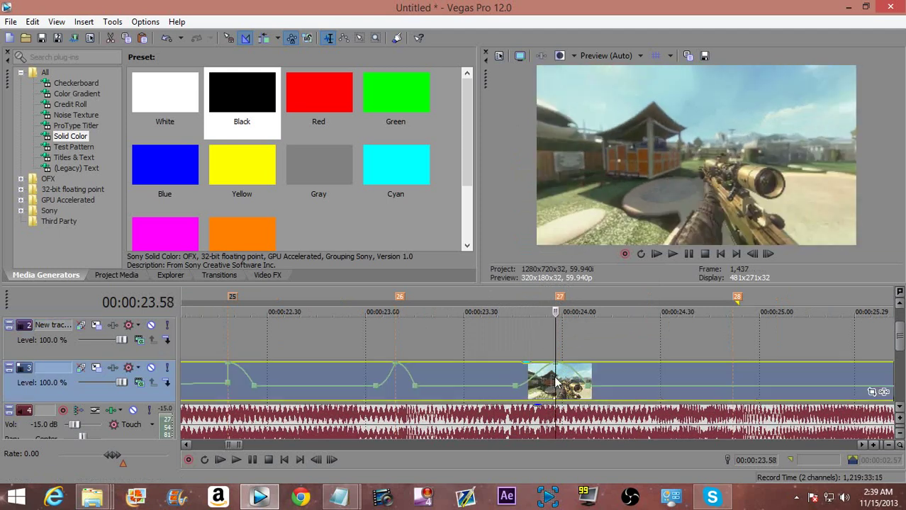
key(s)
drag(555, 376, 607, 374)
drag(617, 371, 565, 380)
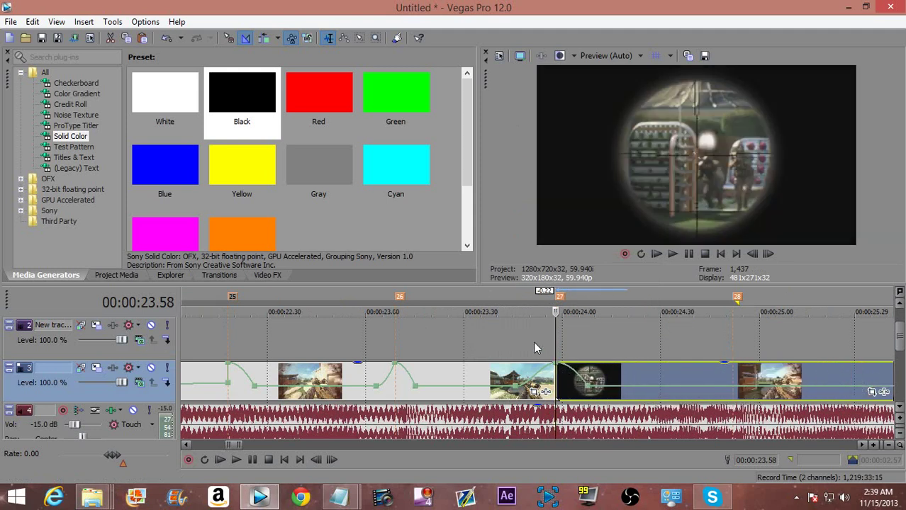
Step: Play the section from before marker 26 through marker 27 to review the cut against the beat
click(533, 343)
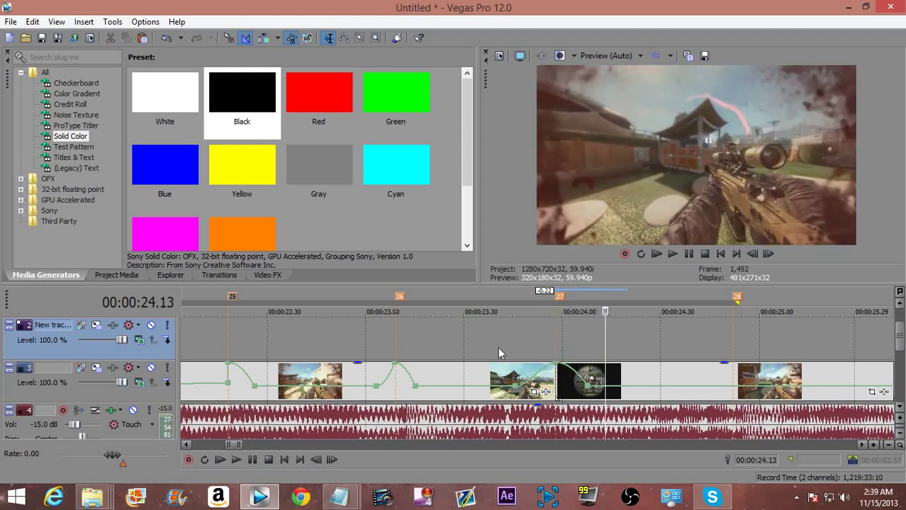
click(358, 331)
key(space)
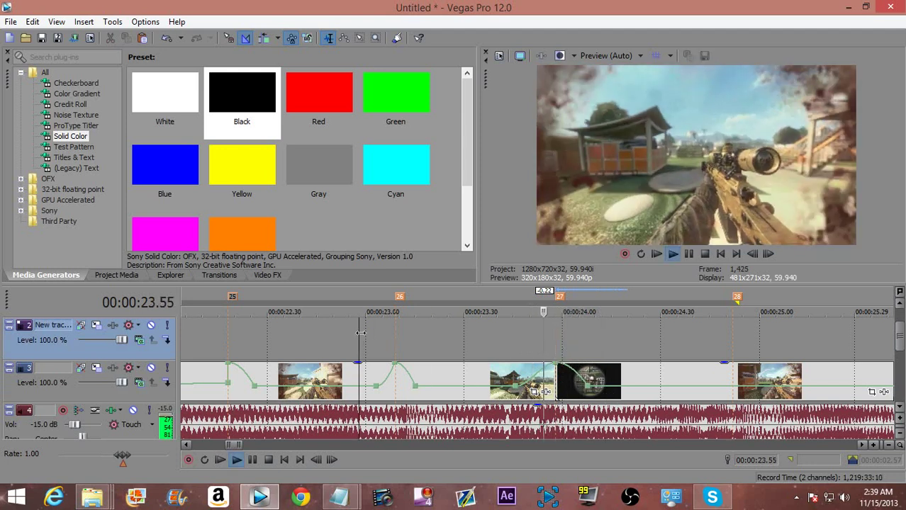
key(ctrl+alt+Left)
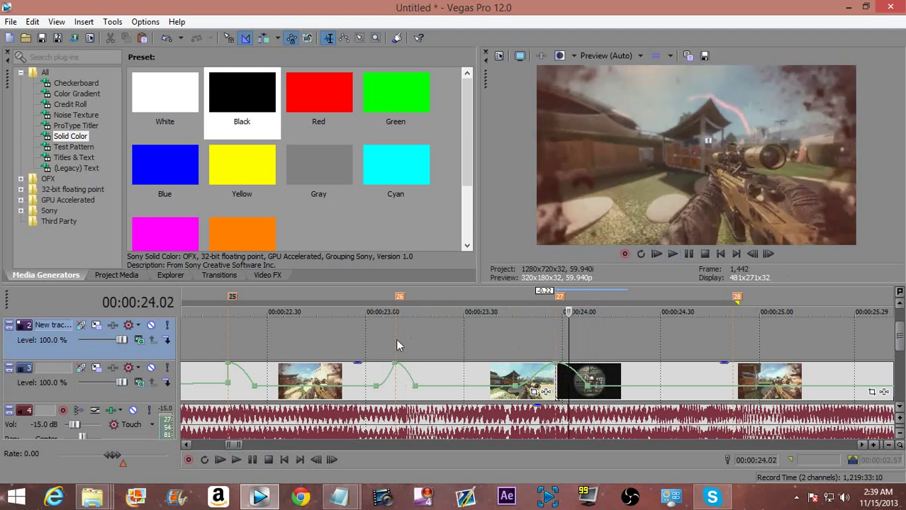
key(BackSpace)
key(BackSpace)
key(space)
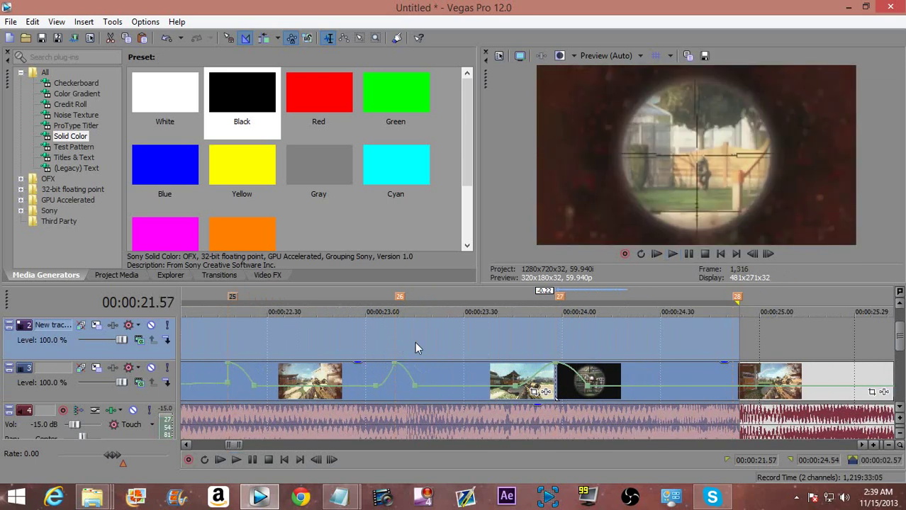
click(415, 342)
key(space)
key(space)
Step: Shape the velocity rise into marker 27 as a Slow Fade and play the transition
right_click(533, 377)
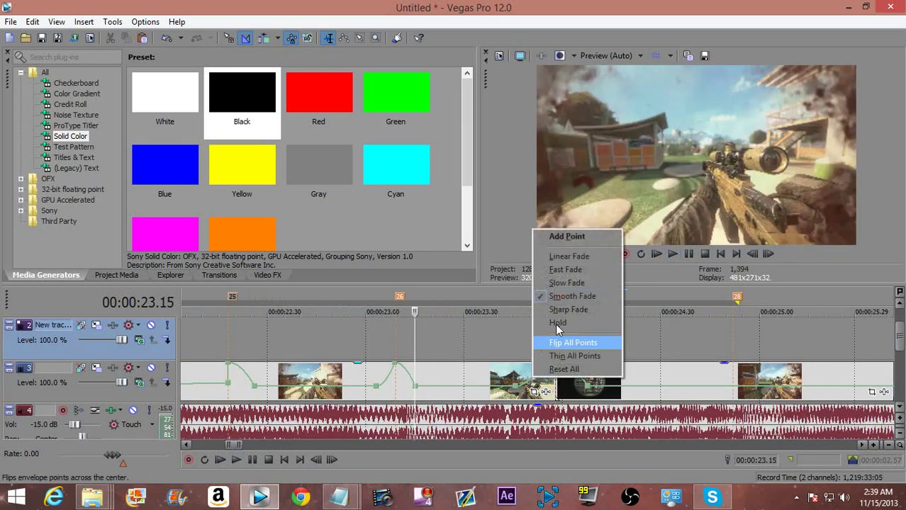
click(567, 283)
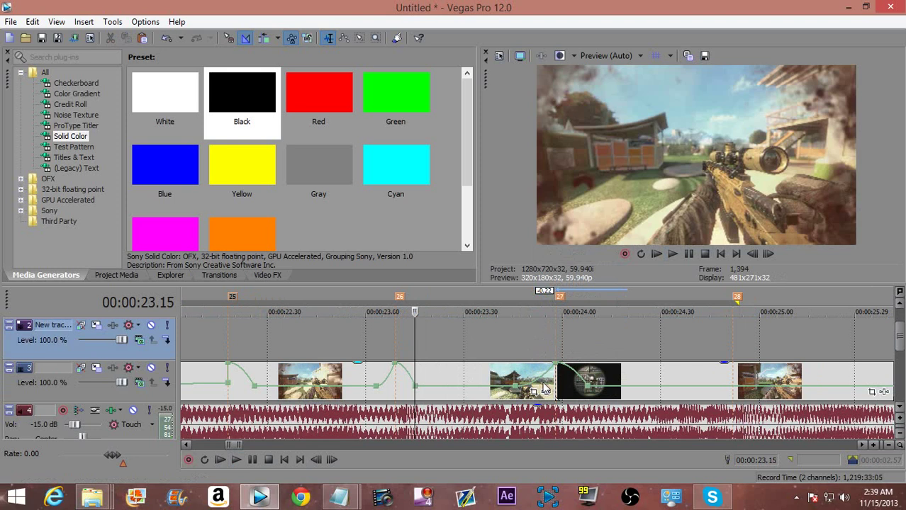
click(525, 342)
key(space)
key(space)
key(space)
key(space)
key(space)
key(space)
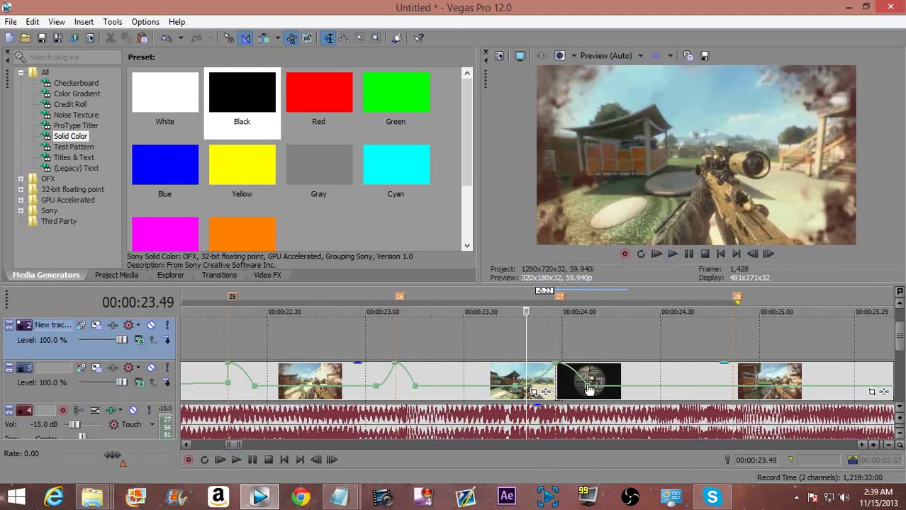
Step: Move the lower velocity point after marker 27 closer to the cut, set it to 50% forward velocity, and play the ramp
right_click(579, 389)
click(608, 180)
key(space)
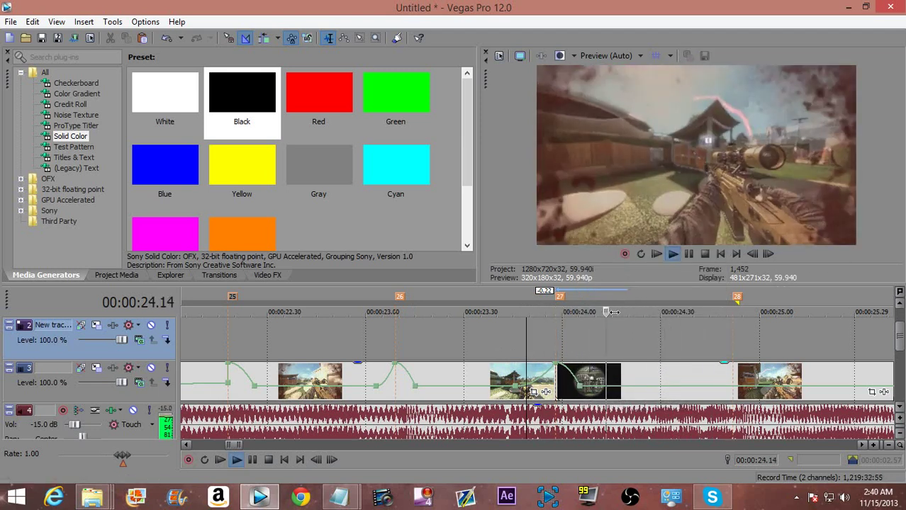
key(space)
scroll(620, 326, down, 3)
key(space)
key(space)
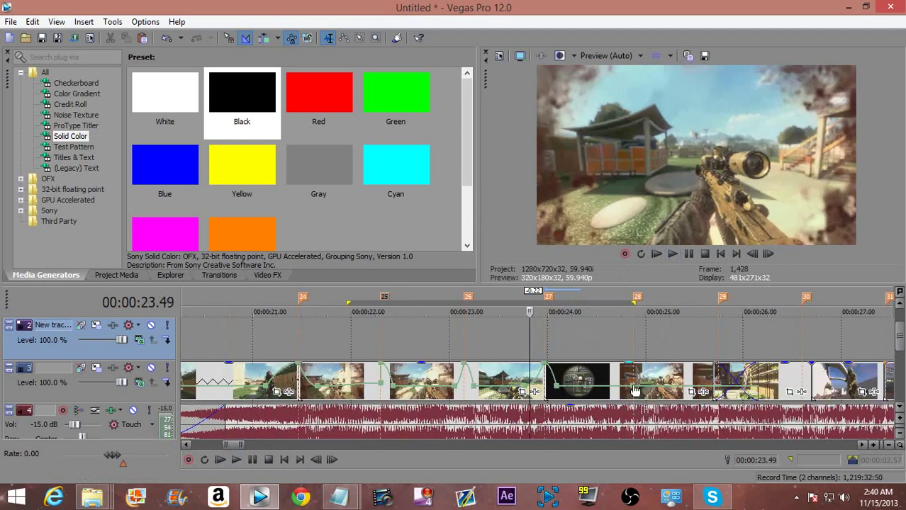
Step: Add velocity points at 00:00:24.41 and 00:00:25.04, raise the marker 28 point to 300%, and shape the rise as a Slow Fade
scroll(635, 391, up, 3)
click(567, 394)
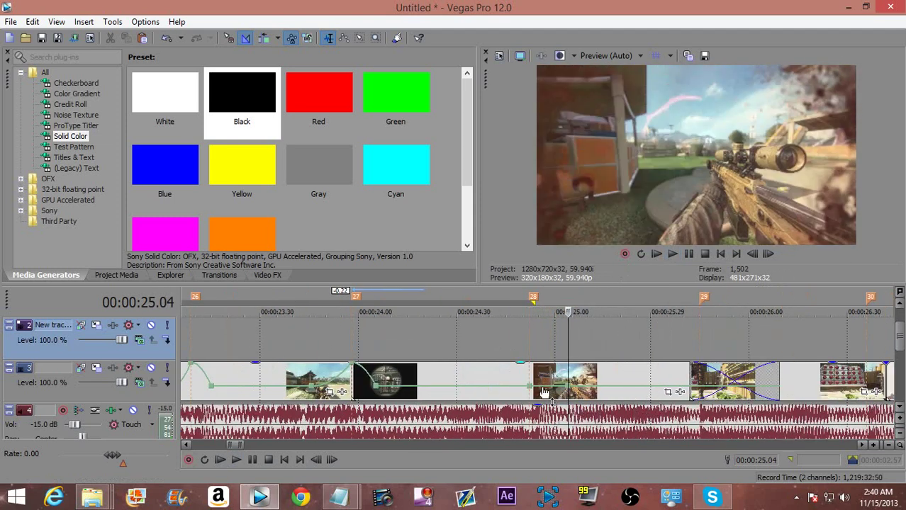
click(492, 393)
drag(534, 394, 528, 365)
right_click(513, 376)
click(545, 277)
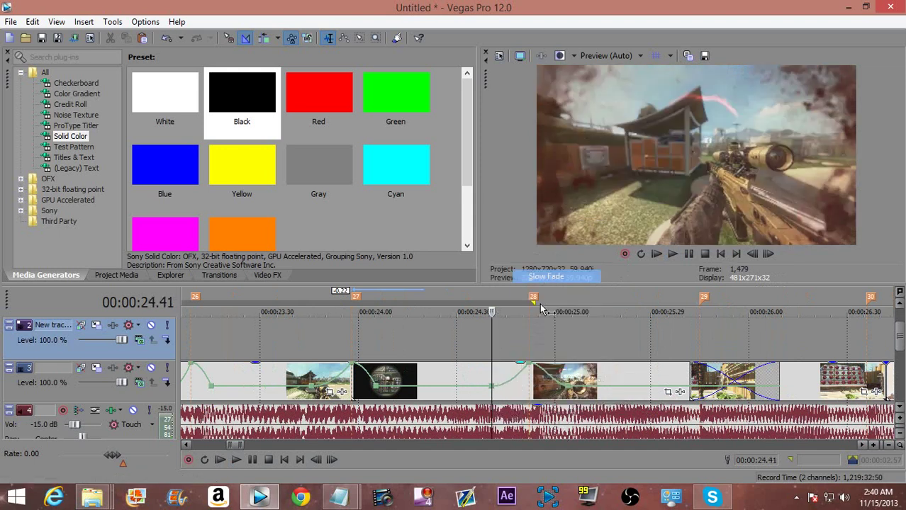
Step: Shape the velocity drop after marker 28 as a Slow Fade
right_click(547, 384)
right_click(543, 368)
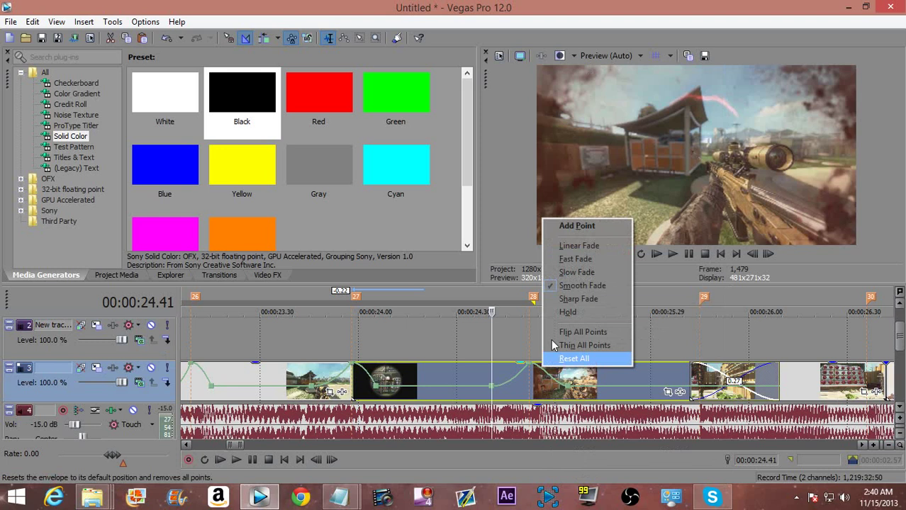
click(561, 277)
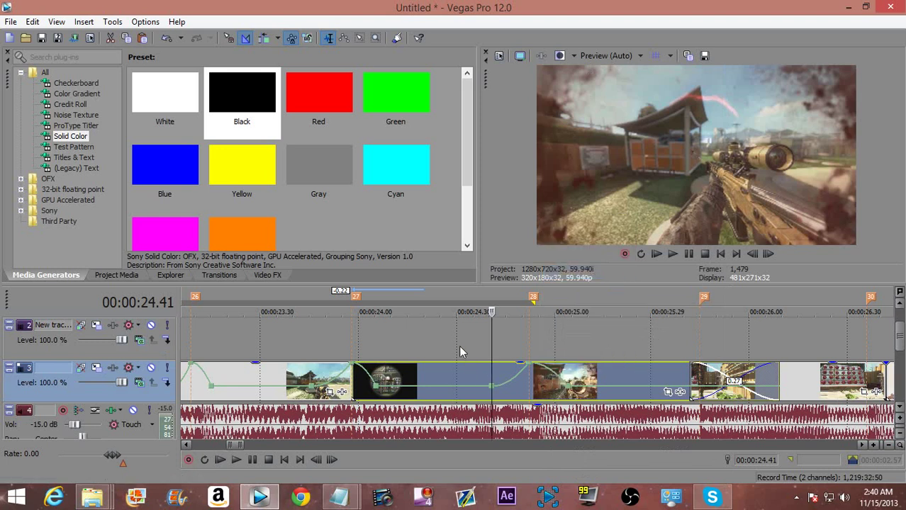
Step: Play the clip from before marker 28 repeatedly to review the new ramp's timing
click(454, 342)
key(space)
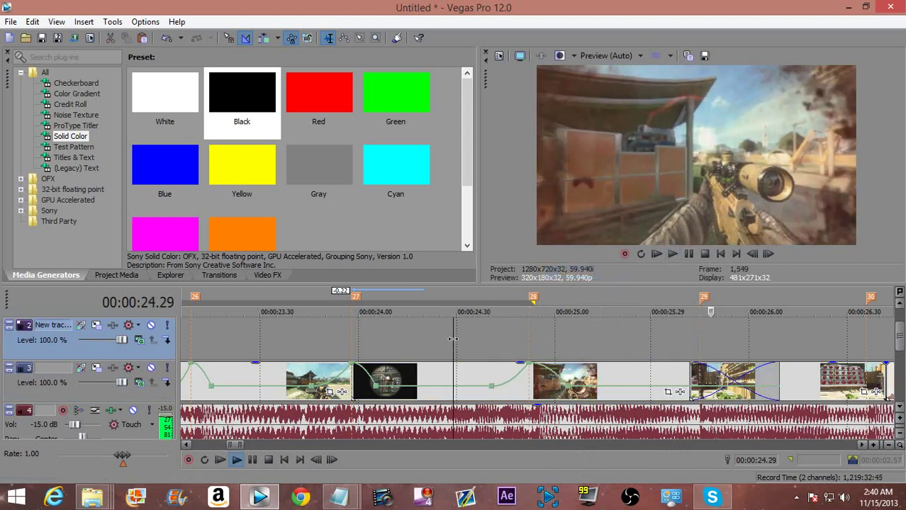
key(space)
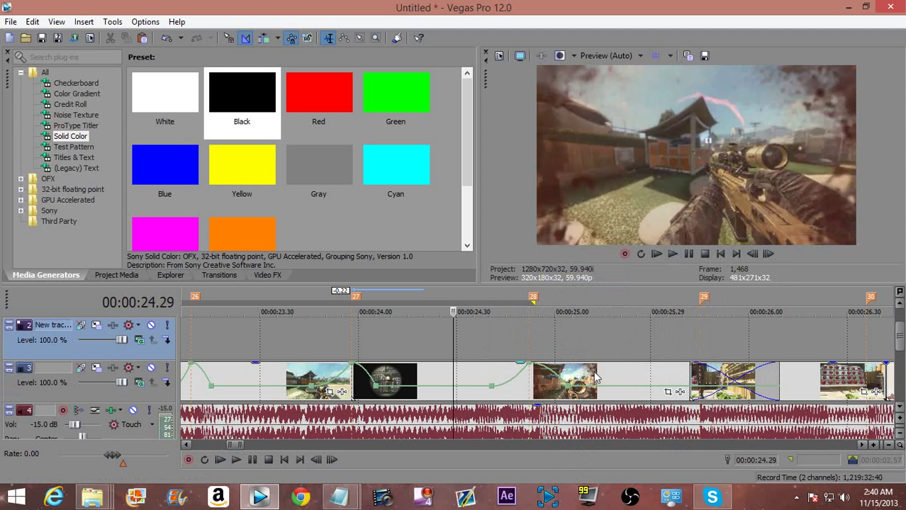
click(594, 377)
key(space)
key(space)
key(space)
key(space)
click(534, 387)
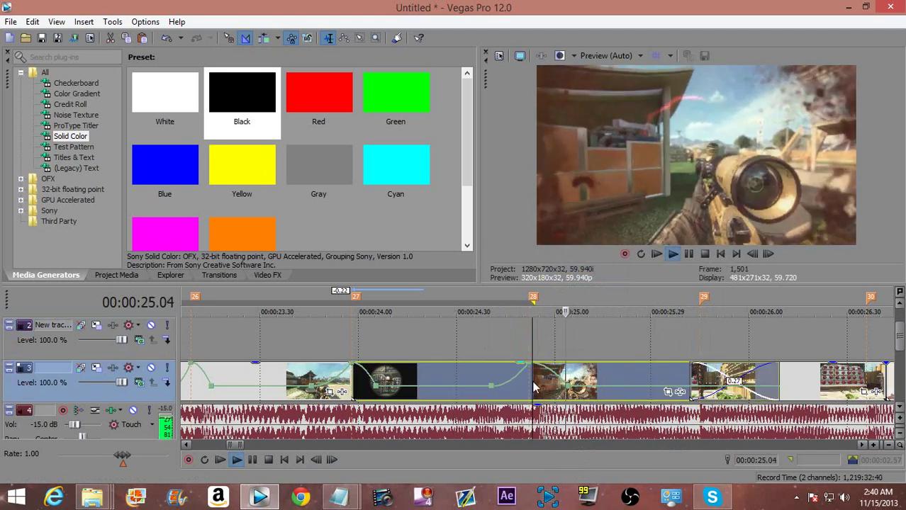
click(480, 355)
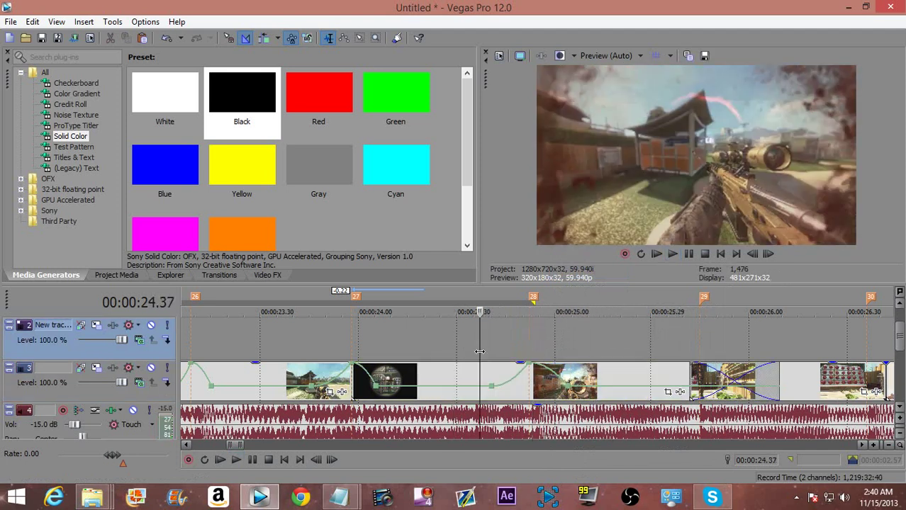
Step: Play the clip from marker 27 and shape the velocity drop after that marker as a Fast Fade
click(352, 341)
key(space)
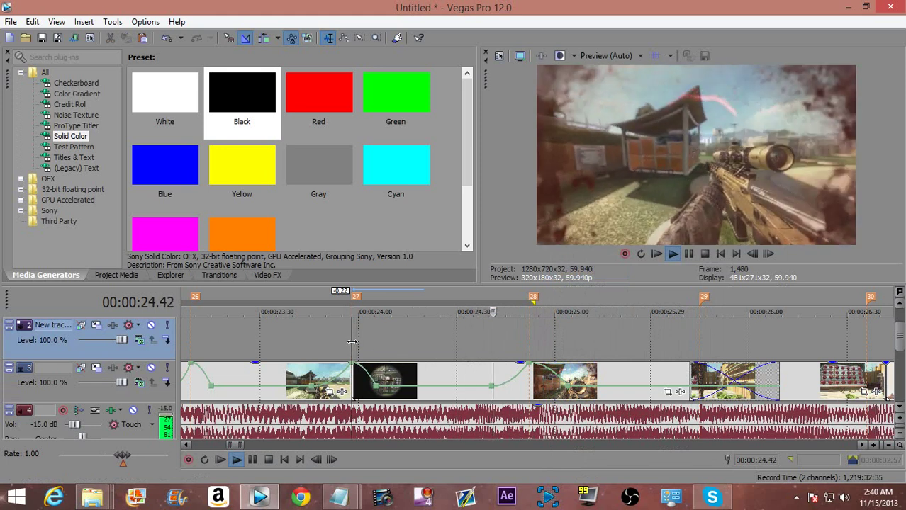
key(space)
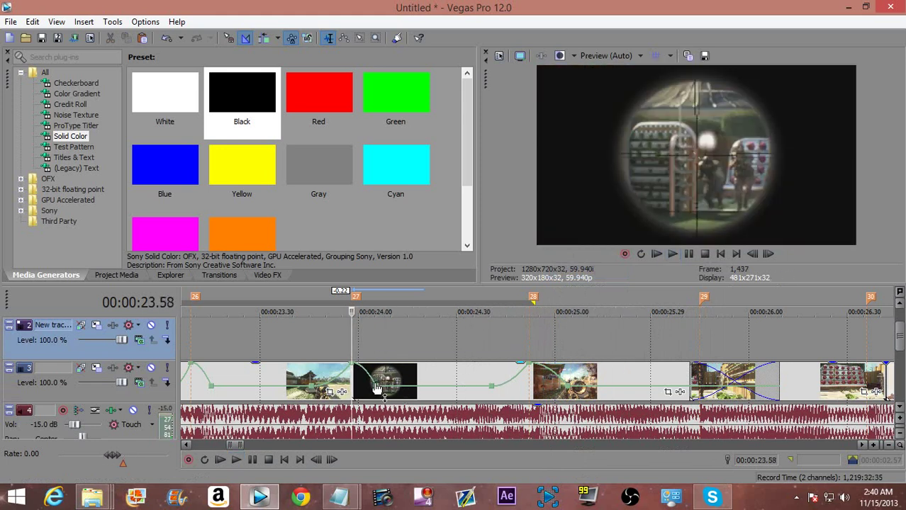
right_click(369, 375)
click(397, 262)
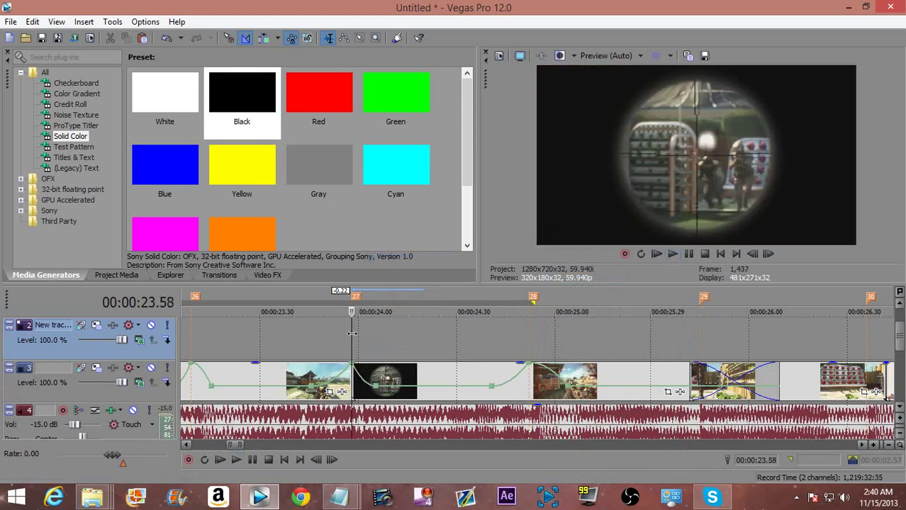
Step: Play the revised ramp and move the clip between markers 29 and 30 to start where the preceding clip ends
key(space)
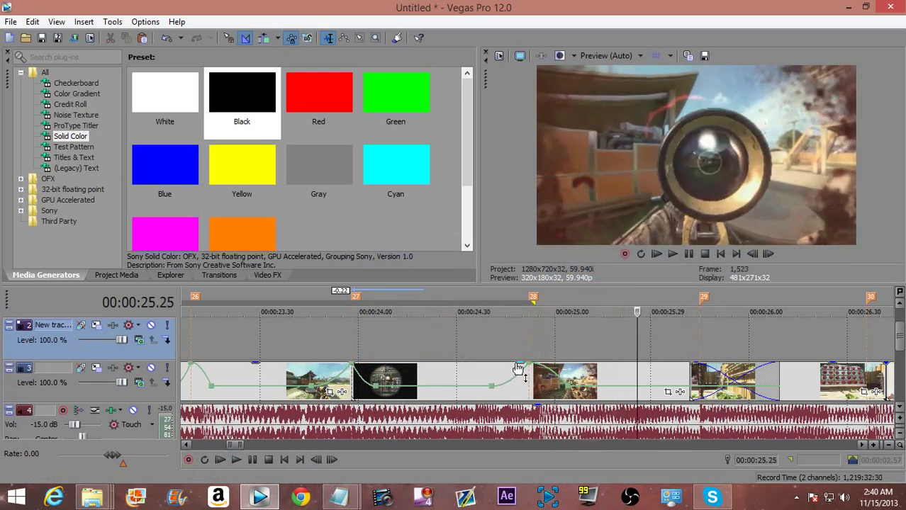
key(Return)
mouse_move(806, 393)
mouse_down()
mouse_move(891, 390)
mouse_move(836, 383)
mouse_up()
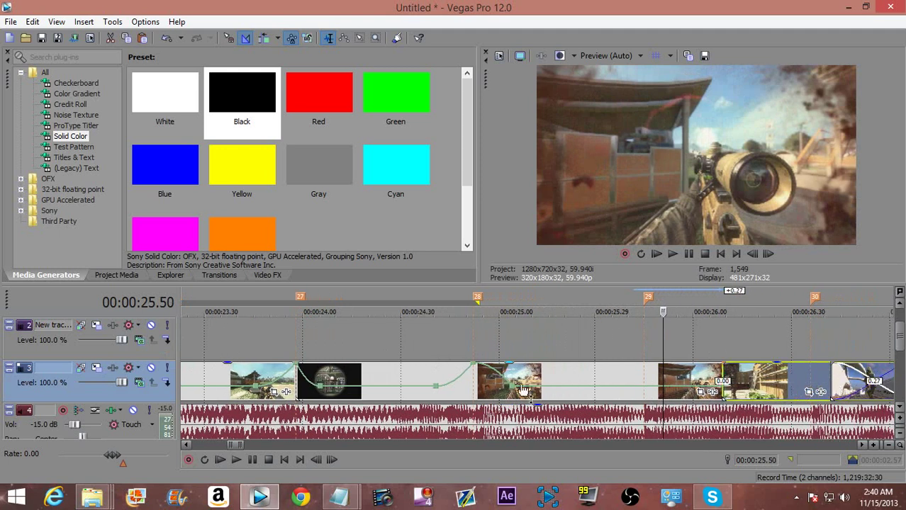
Step: Move the lower velocity point after marker 28 closer to the marker and set it to 50% forward velocity
click(479, 392)
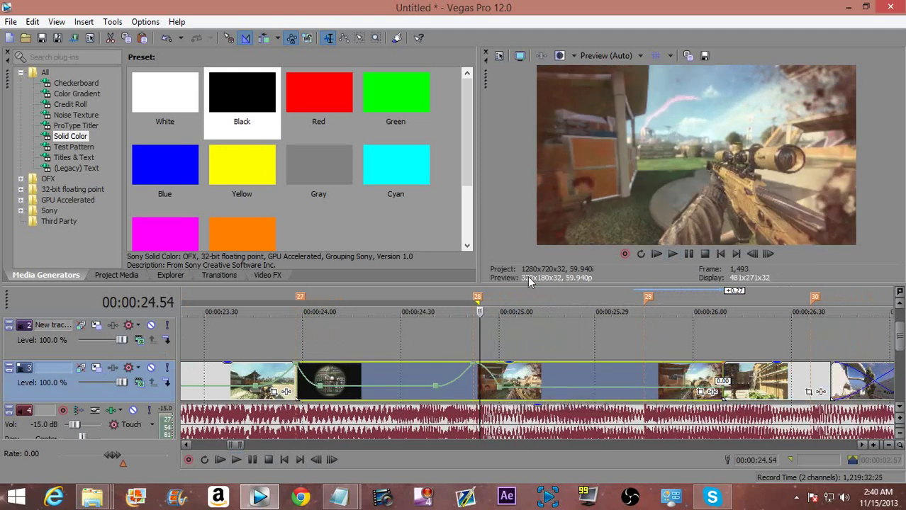
right_click(501, 393)
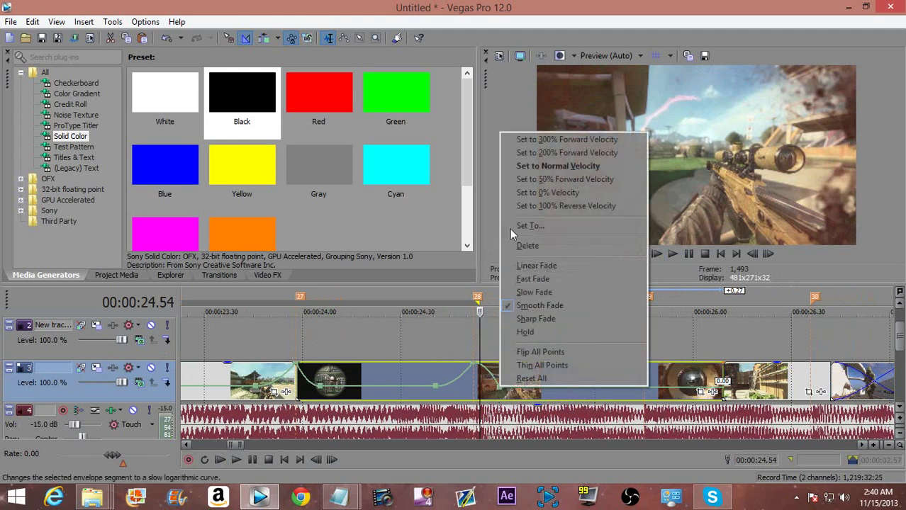
click(525, 190)
click(456, 344)
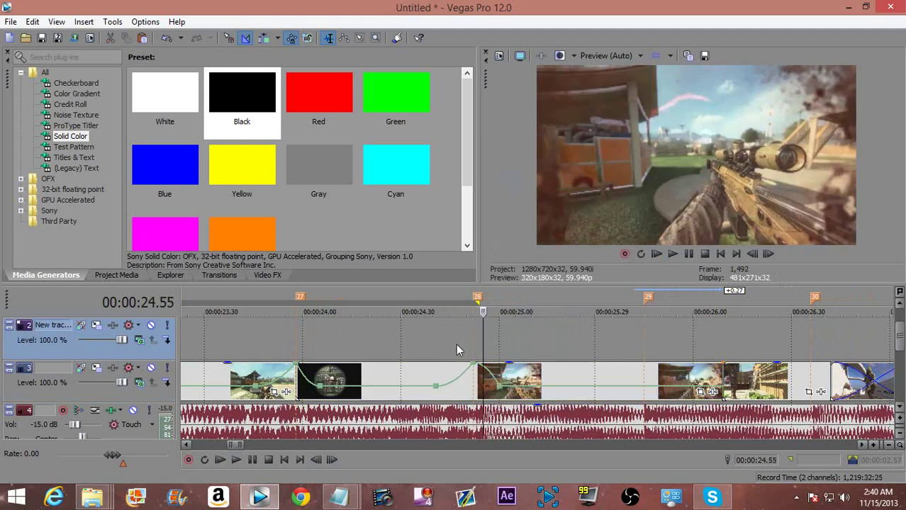
Step: Add a velocity point on marker 29 at 00:00:25.44, keeping the 50% level
key(Left)
key(Left)
key(Left)
key(Right)
scroll(651, 390, up, 1)
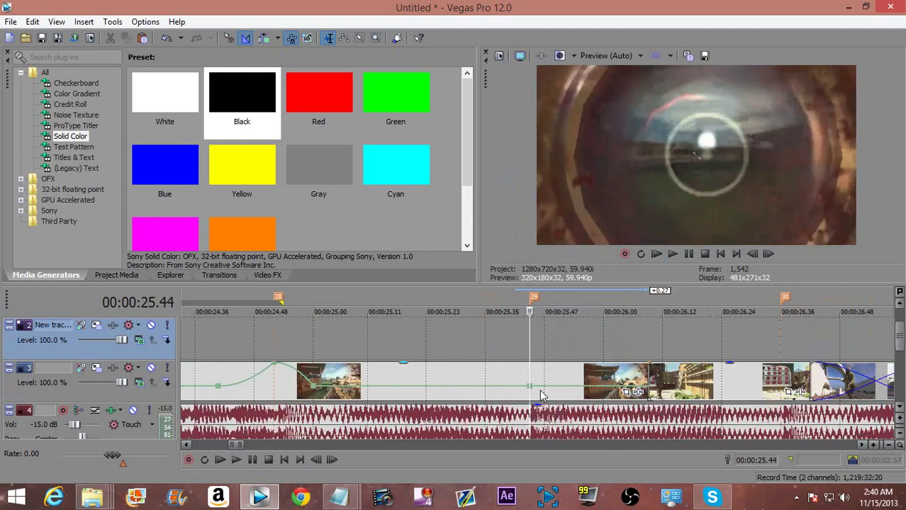
Step: Add a 300% velocity point on marker 29 and a point at 00:00:25.52 set to 50% forward velocity
click(217, 328)
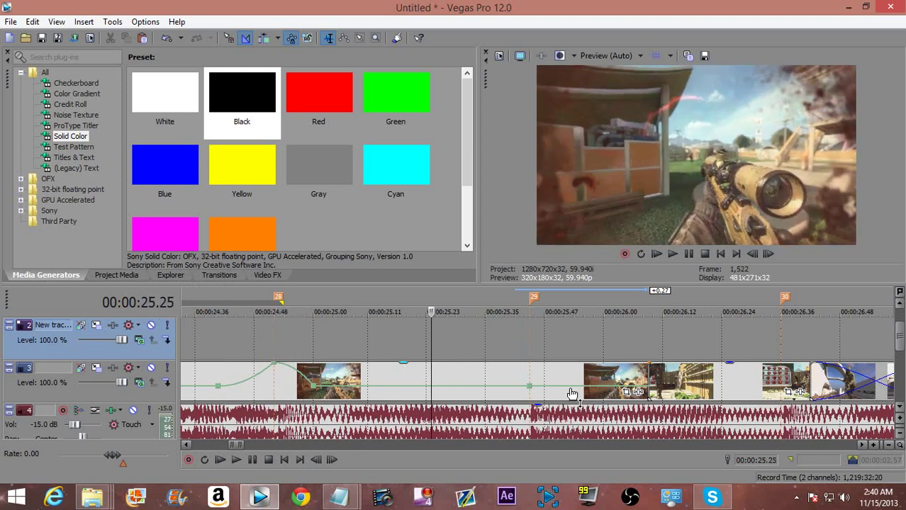
click(531, 380)
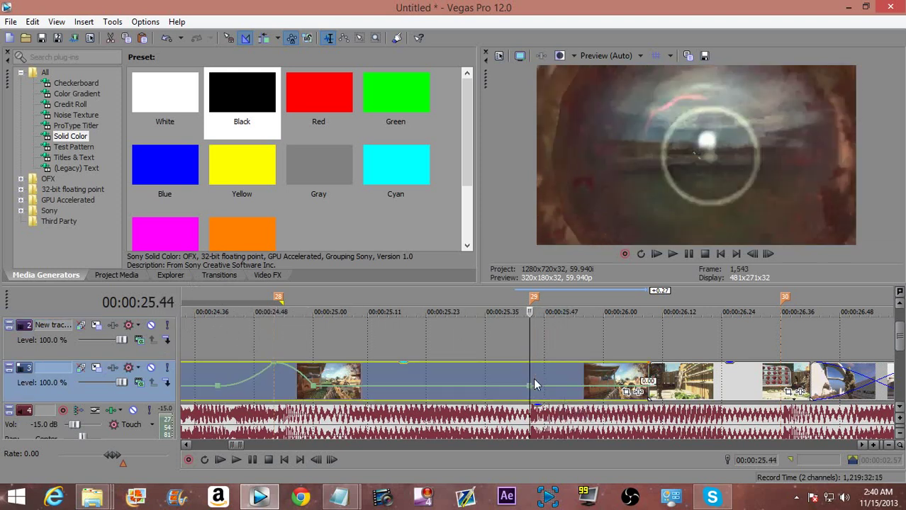
click(522, 350)
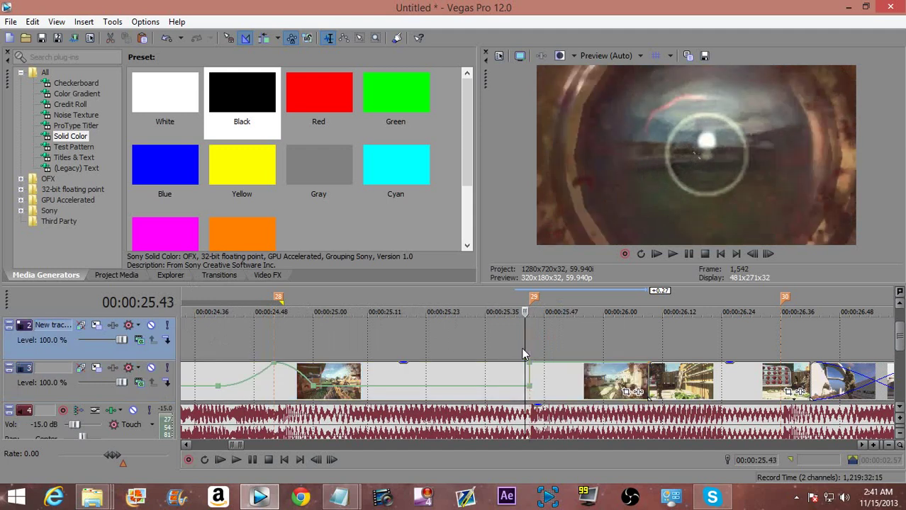
right_click(571, 369)
click(592, 151)
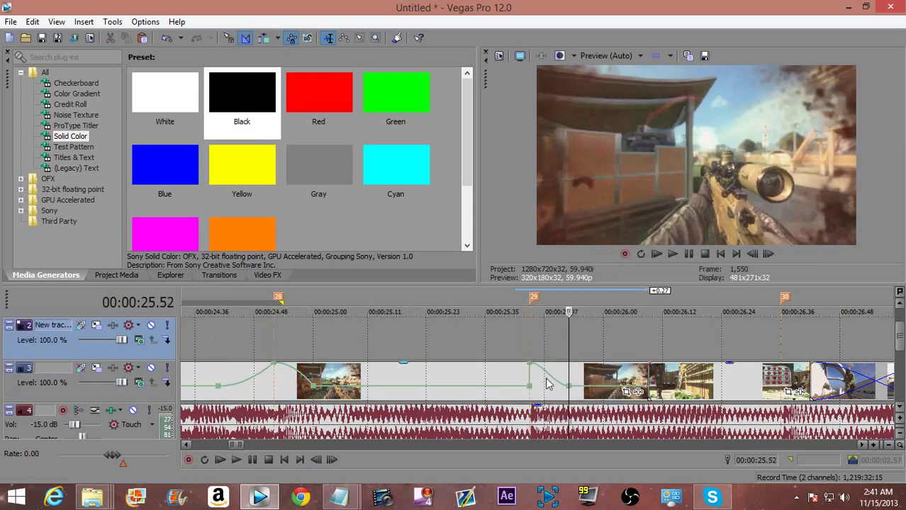
Step: Change the fade curve of the velocity drop after marker 29 and play the section from just before marker 28
right_click(551, 370)
click(579, 305)
scroll(494, 353, down, 2)
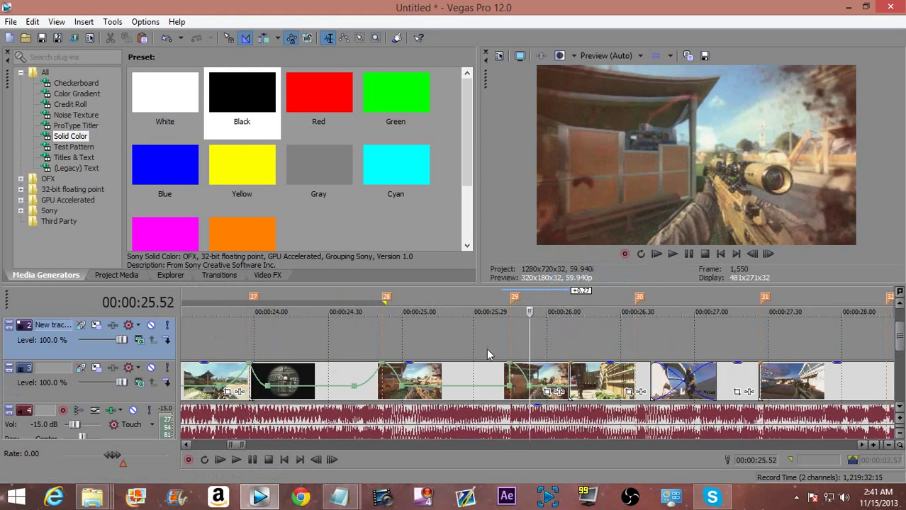
click(351, 342)
key(space)
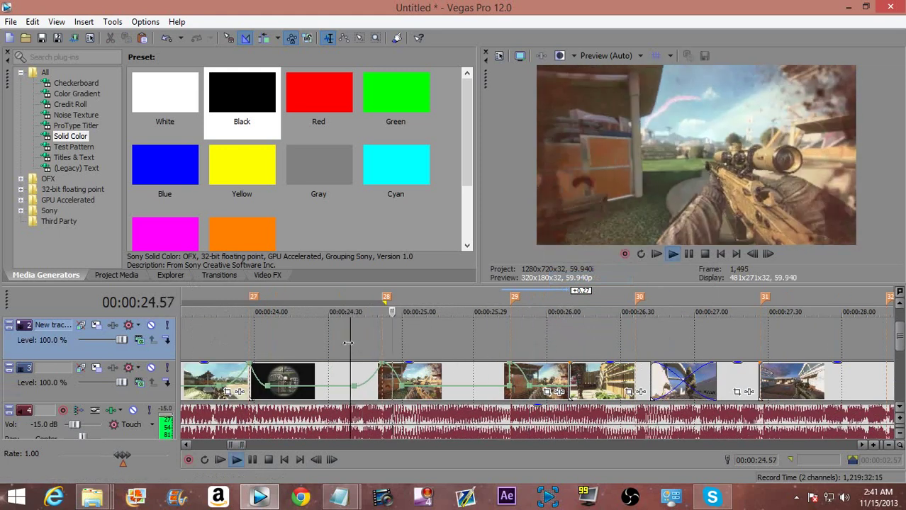
key(space)
key(space)
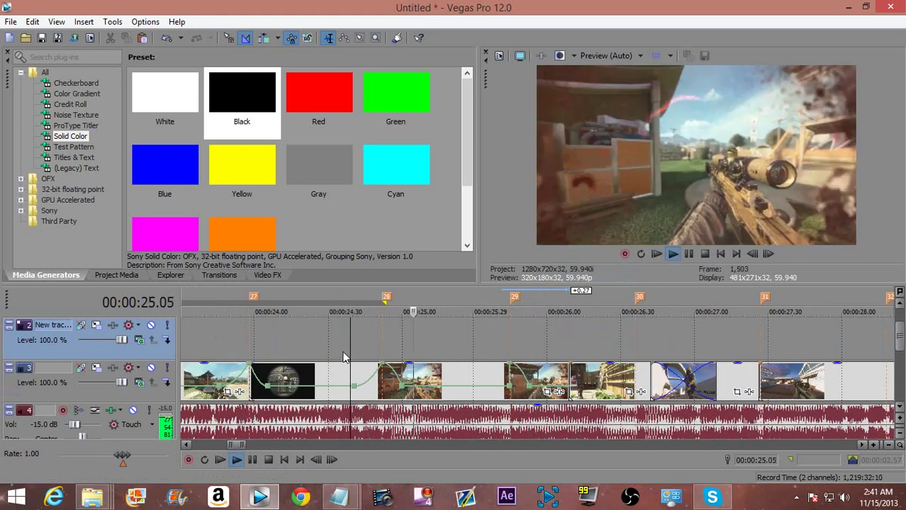
key(space)
key(space)
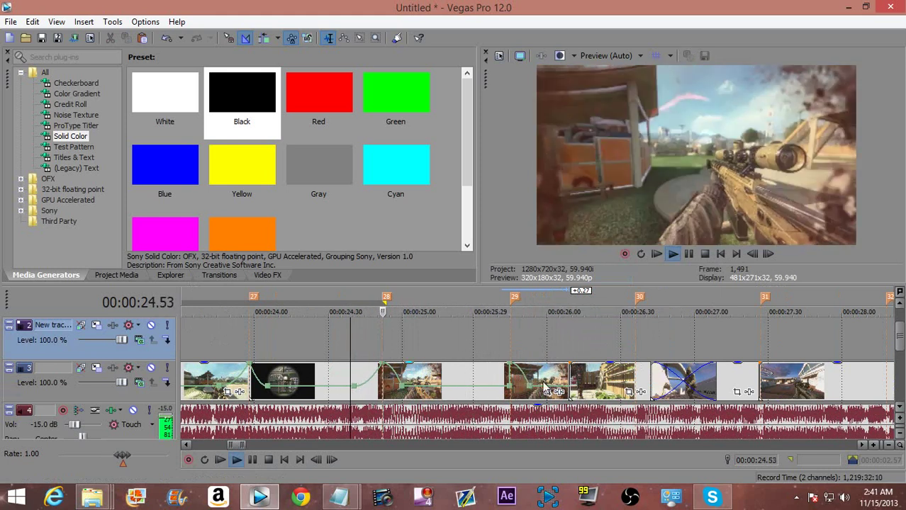
key(space)
Step: Move the garden clip to start at marker 30 and shift the clips after it to start at about marker 32
drag(578, 387, 709, 384)
ctrl+click(801, 385)
drag(801, 385, 891, 385)
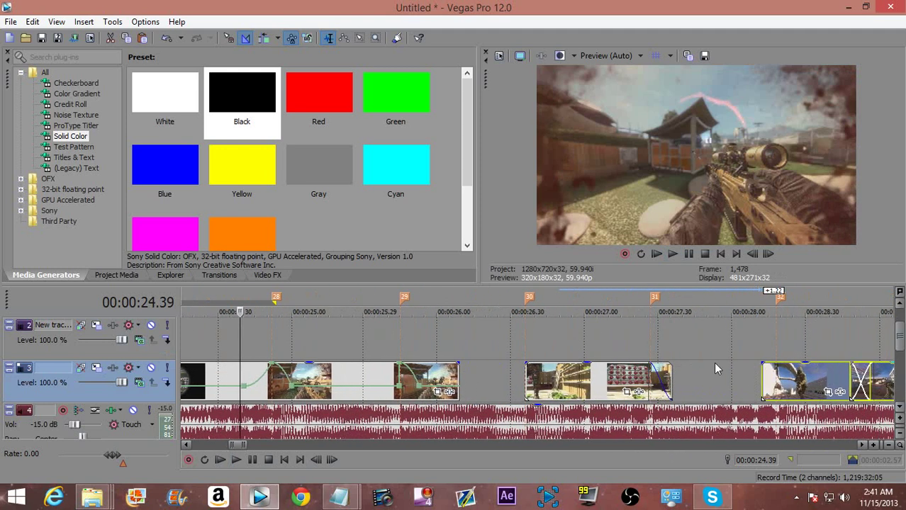
Step: Mark the range from 00:00:19.42 to 00:00:26.09 and play back the edited section to check its sync with the music
scroll(509, 360, down, 3)
drag(292, 328, 583, 320)
click(601, 320)
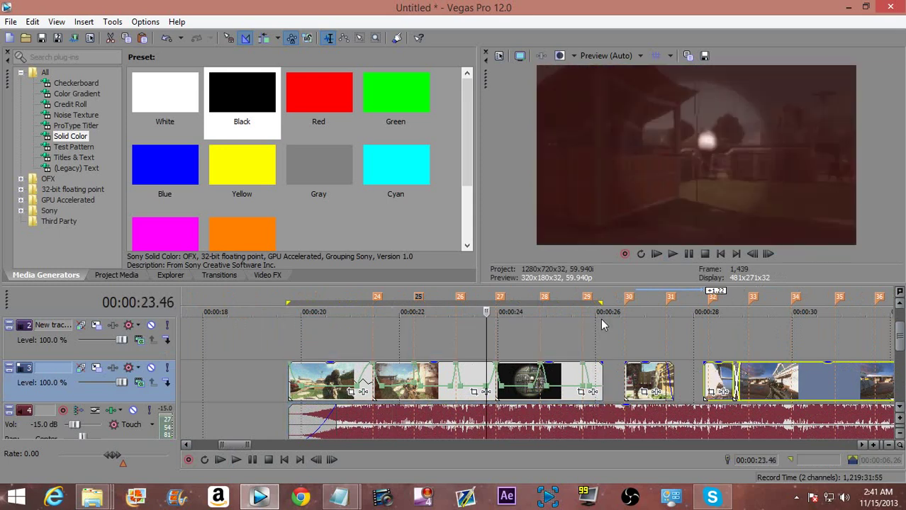
key(space)
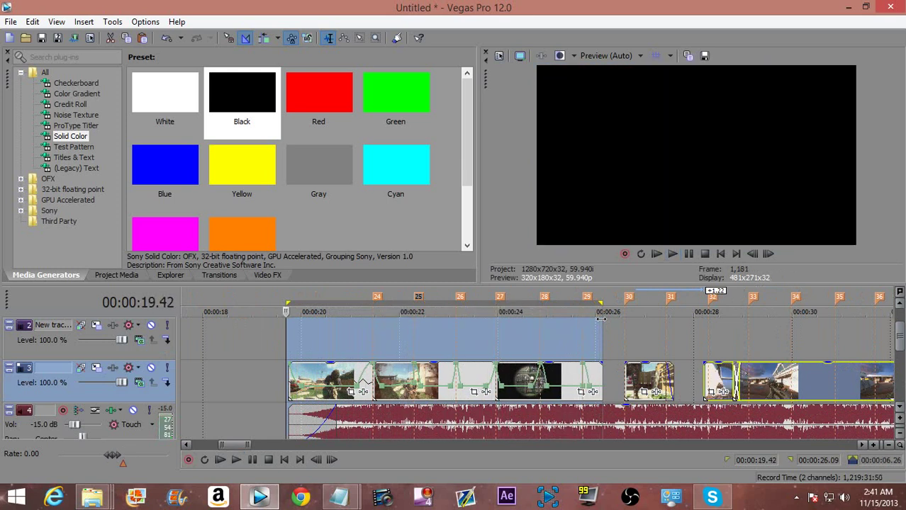
key(space)
click(577, 337)
key(space)
key(space)
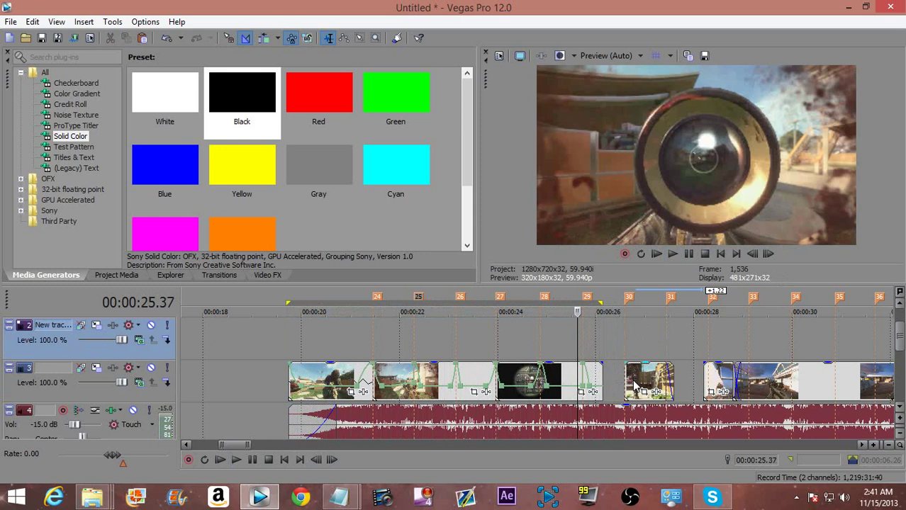
Step: Extend the end of the sniper clip before the gap to marker 30 at 00:00:26.36, meeting the garden clip
click(635, 386)
click(624, 383)
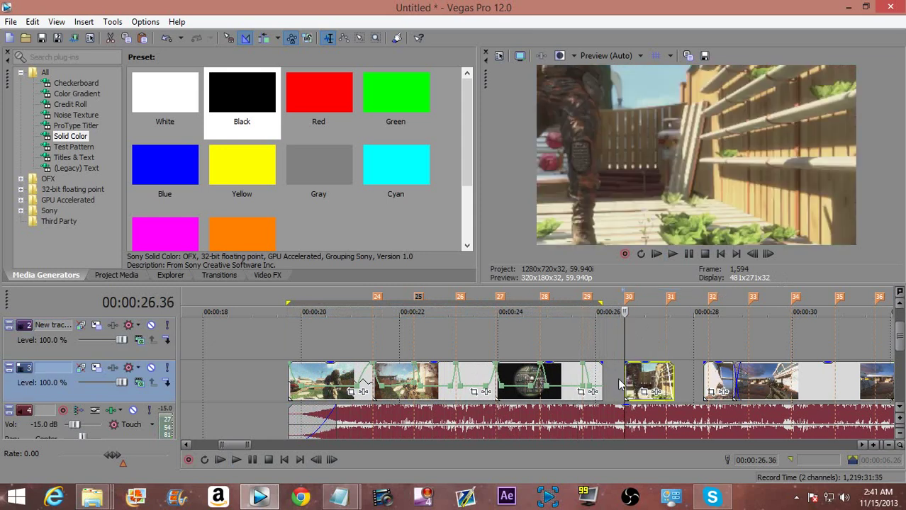
key(space)
drag(599, 380, 624, 380)
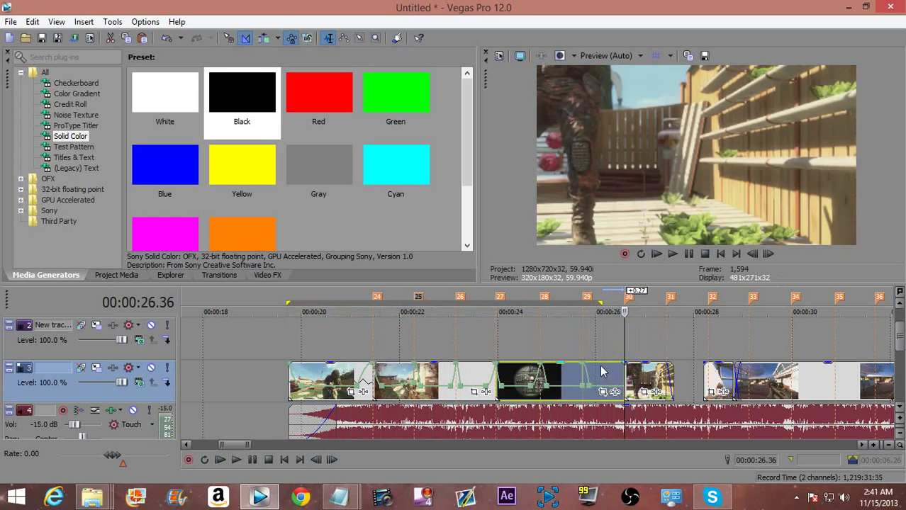
Step: Add a velocity point at 00:00:26.23 with a ramp up to marker 30, and adjust the fade curve of that segment
click(598, 353)
scroll(598, 353, up, 1)
scroll(607, 371, up, 1)
click(486, 355)
key(space)
key(space)
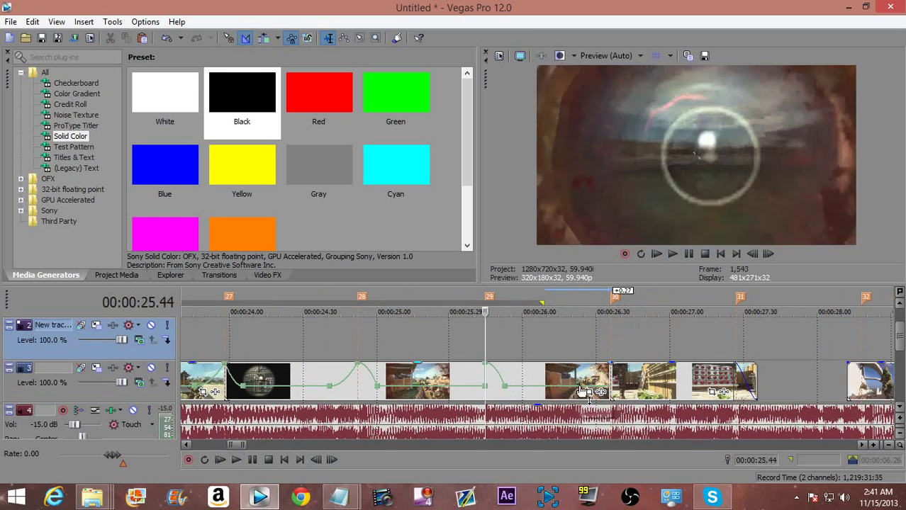
click(579, 391)
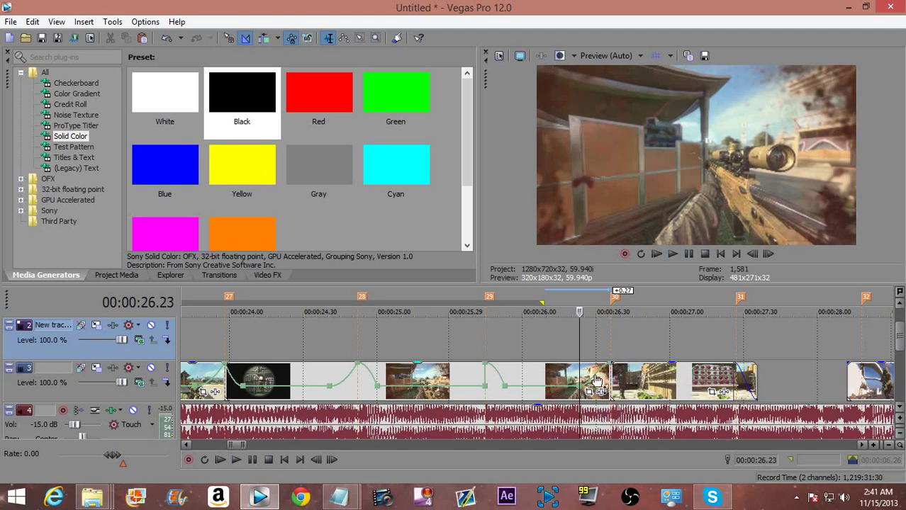
right_click(595, 376)
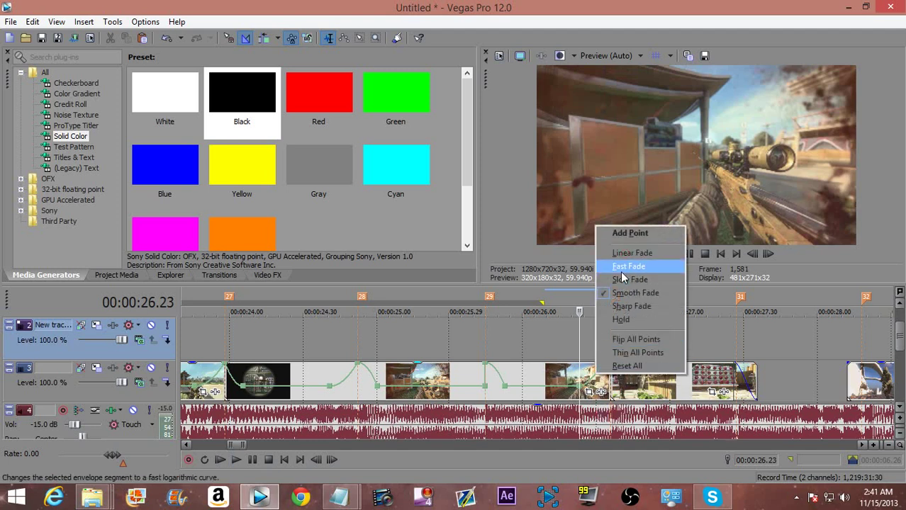
click(622, 271)
right_click(590, 374)
click(626, 289)
Step: Step frame by frame through the footage before marker 30 to examine the ramp into the cut
key(Left)
key(Left)
key(Left)
key(Left)
key(Right)
key(Right)
key(Right)
key(Right)
key(Right)
key(Right)
key(Right)
key(Right)
key(Right)
key(Right)
key(Right)
key(Right)
key(Right)
key(Right)
key(Right)
key(Right)
key(Right)
key(Right)
key(Right)
key(Right)
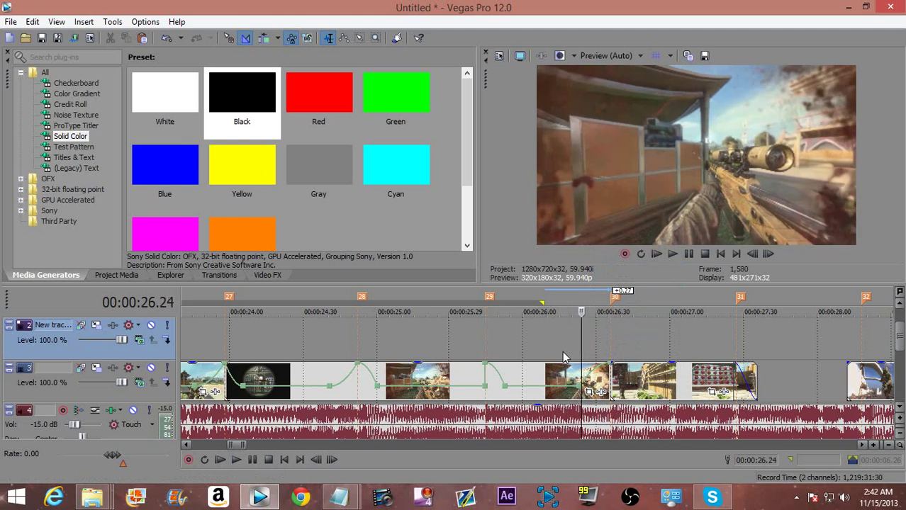
key(Left)
key(Left)
key(Left)
key(Left)
key(Left)
key(Left)
key(Left)
key(Left)
key(Left)
key(Left)
key(Right)
key(Right)
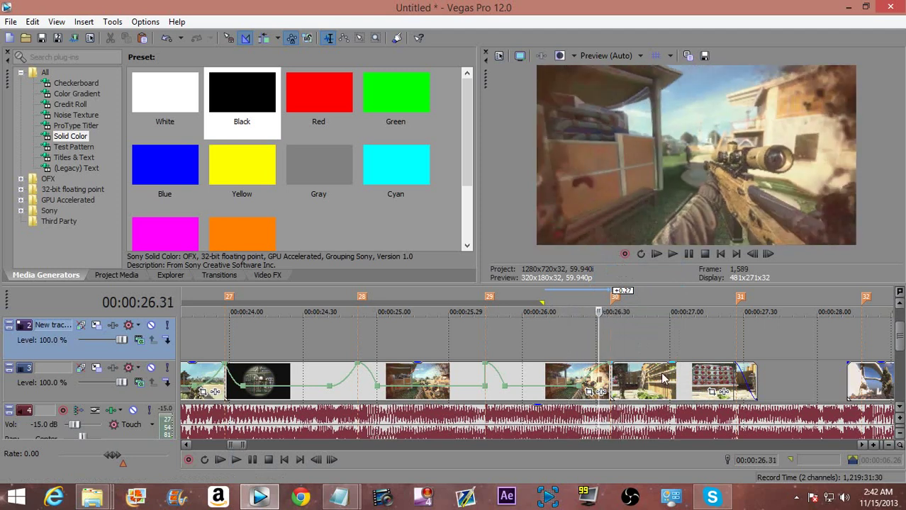
Step: Trim the end of the clip after marker 30, time-stretch it to marker 31, and play the result
drag(757, 381, 702, 382)
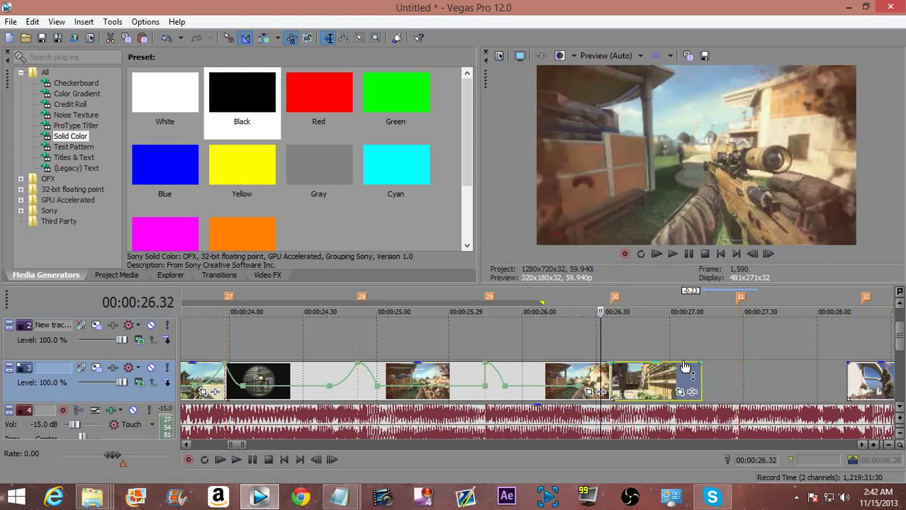
click(614, 348)
key(space)
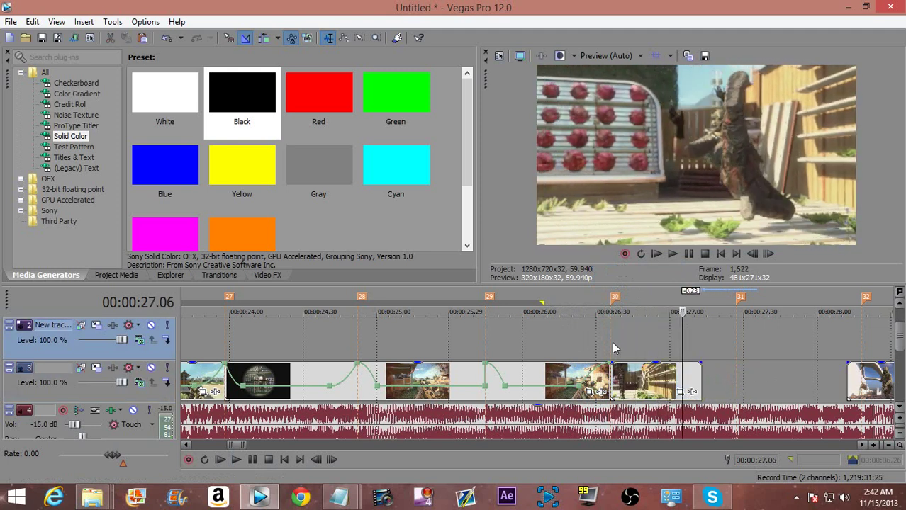
key(space)
drag(701, 372, 736, 372)
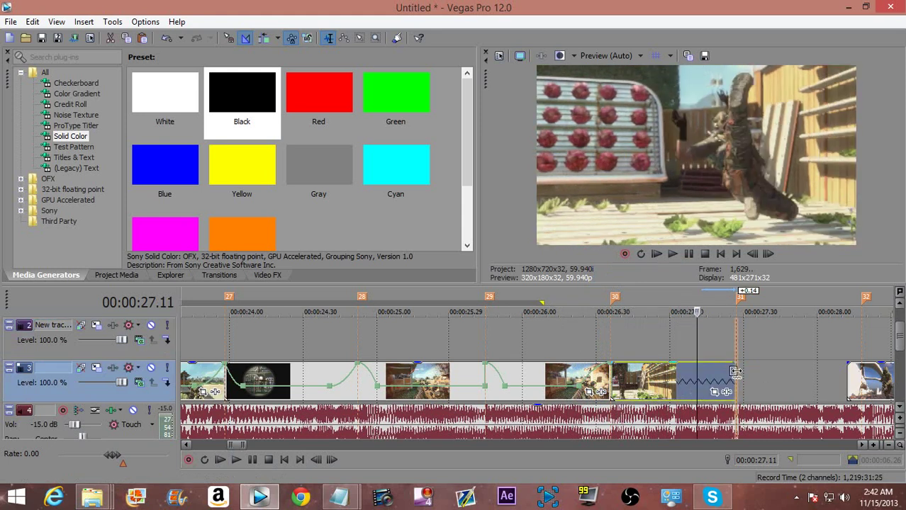
click(578, 355)
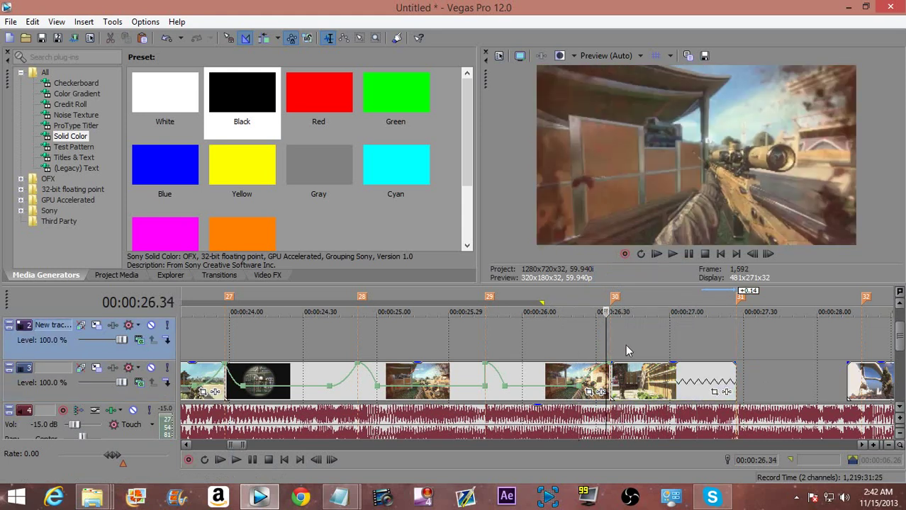
key(space)
Step: Insert a velocity envelope on the clip after marker 30, raise its start, and set a point at 00:00:26.47 to 50% forward velocity
right_click(675, 365)
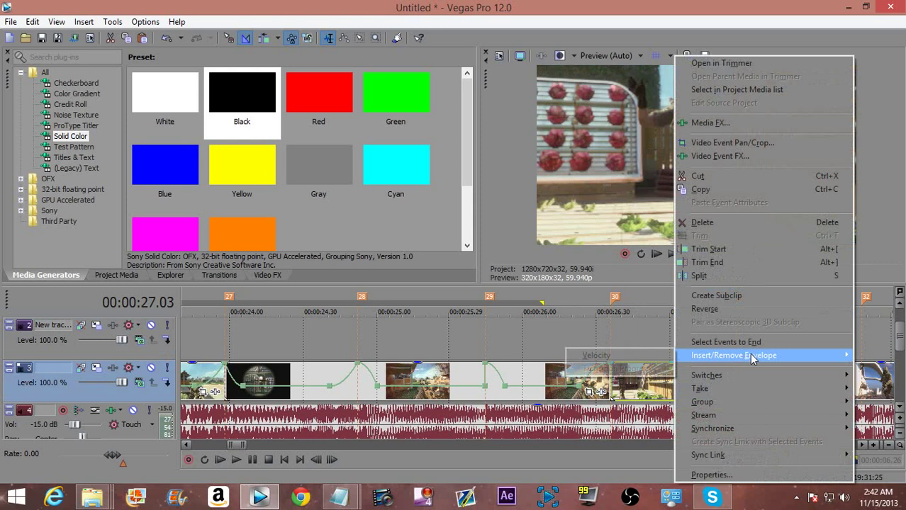
click(641, 358)
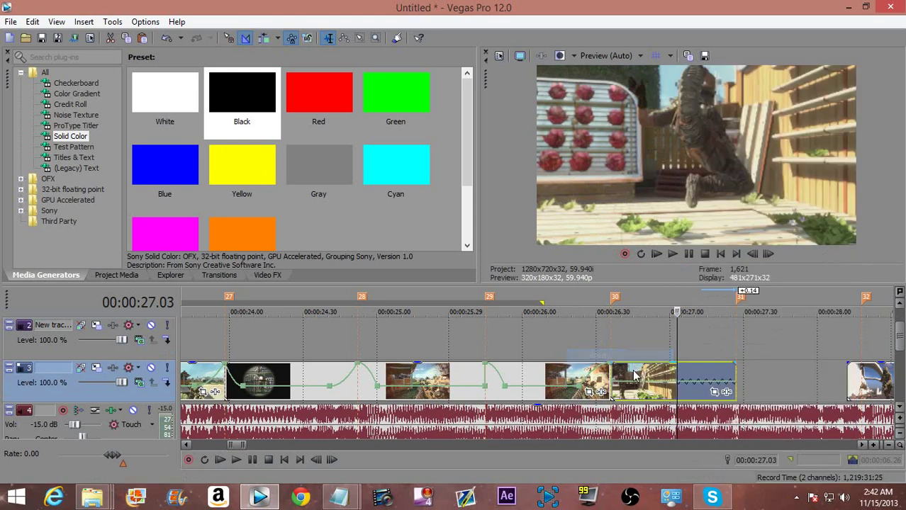
drag(620, 386, 641, 385)
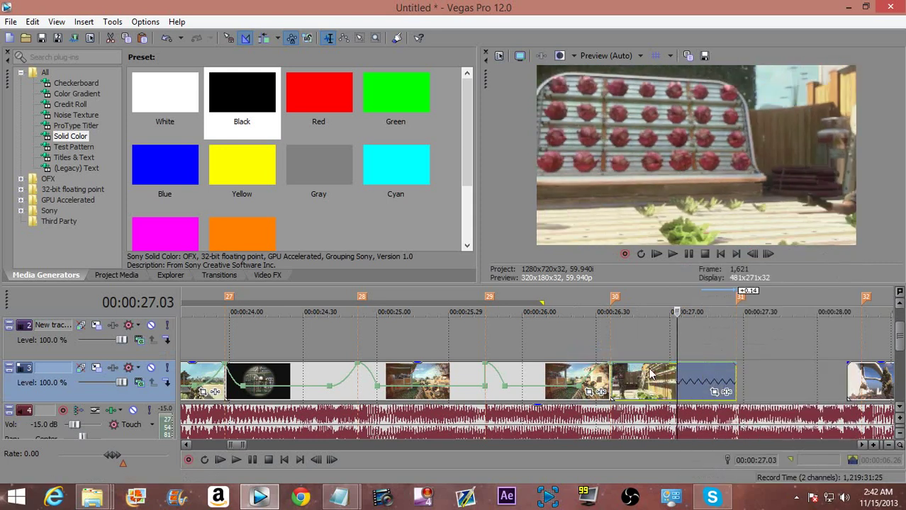
right_click(640, 370)
click(666, 160)
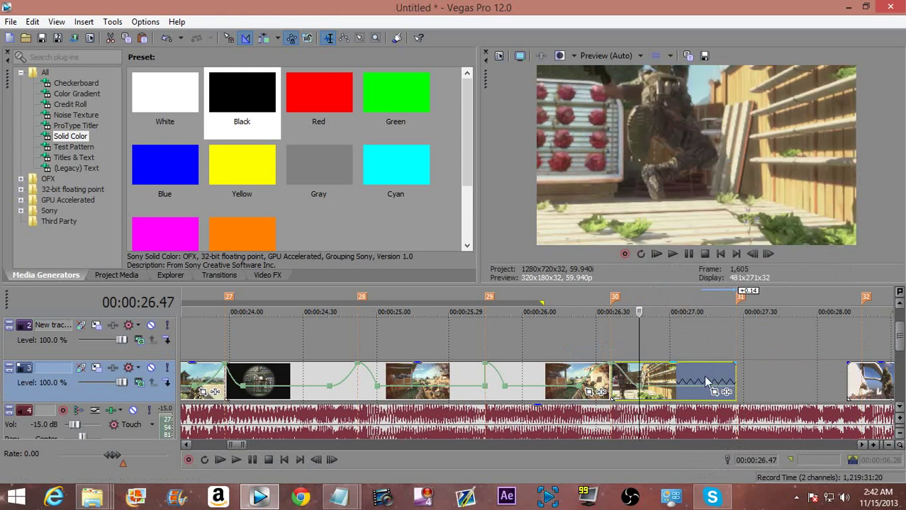
Step: Add a velocity point at 00:00:27.11 ramping up to 300% at marker 31, adjust both fade curves, and play the ramps
click(699, 387)
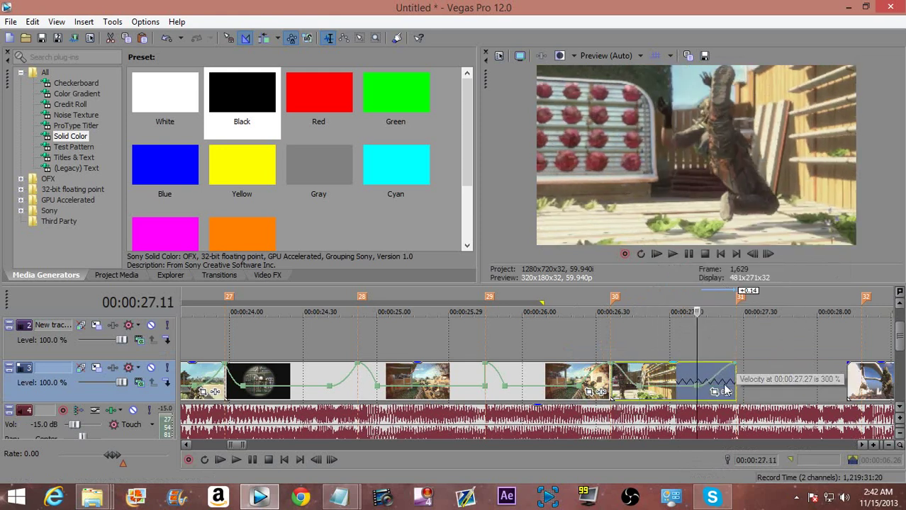
right_click(715, 384)
click(745, 270)
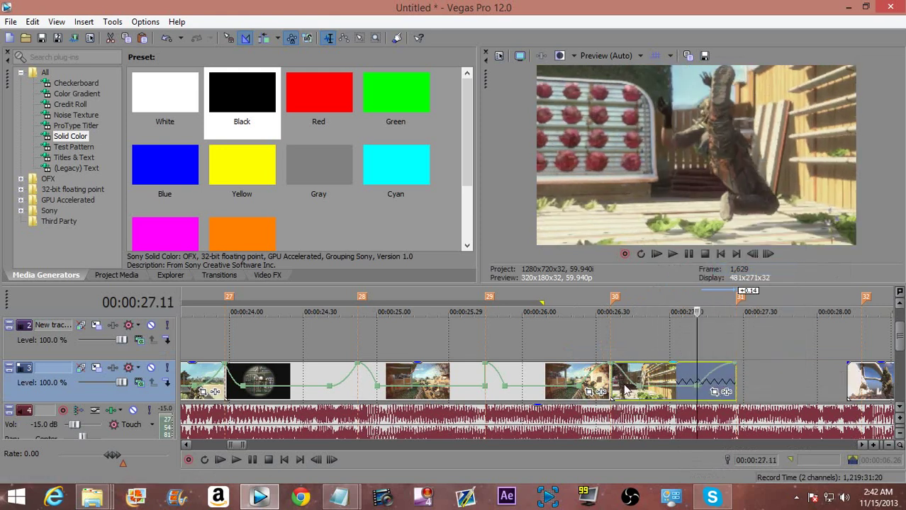
right_click(626, 387)
click(659, 338)
click(601, 347)
key(space)
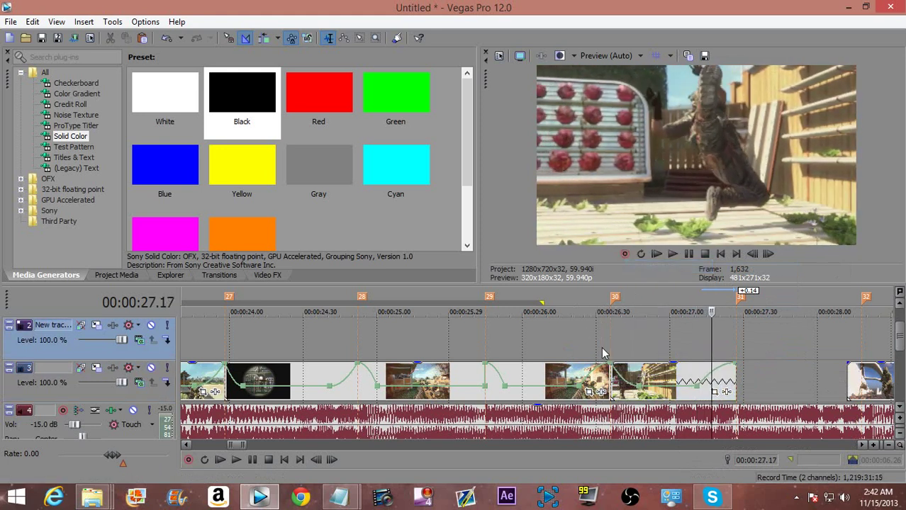
Step: Move the next clip to start at marker 31 and time-stretch its end to marker 32
scroll(716, 365, down, 2)
drag(594, 388, 523, 388)
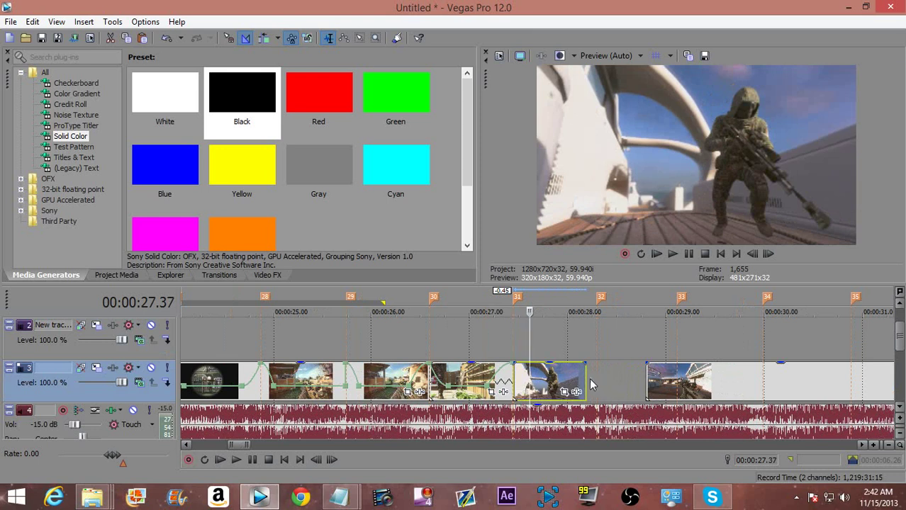
drag(589, 377, 594, 379)
scroll(528, 366, up, 2)
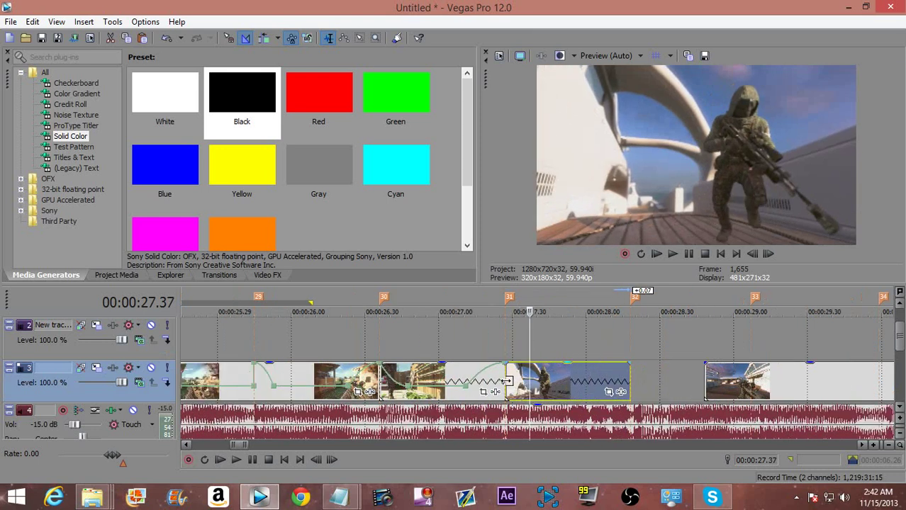
Step: Play the clip between markers 31 and 32, shorten its end, and stretch it back to marker 32
click(507, 381)
key(space)
key(space)
key(space)
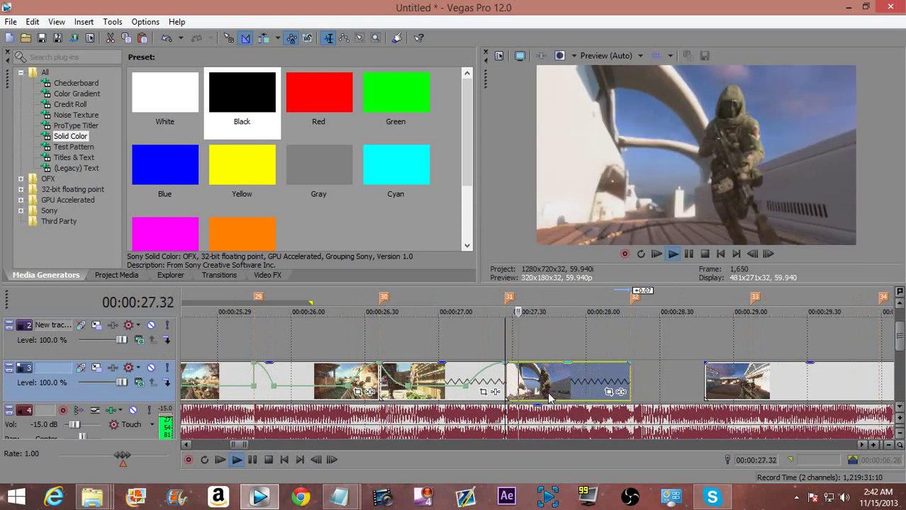
key(space)
mouse_move(629, 379)
mouse_down()
mouse_move(594, 379)
mouse_move(620, 375)
mouse_up()
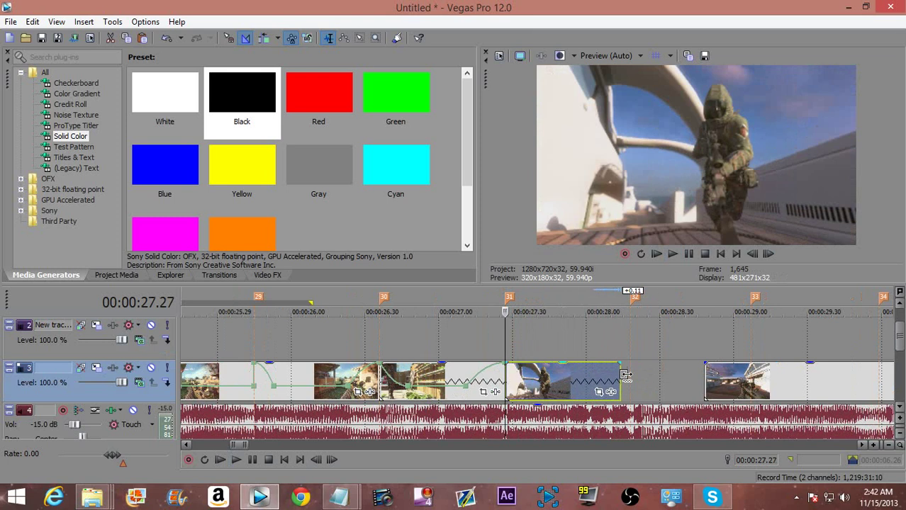
Step: Insert a velocity envelope on the clip after marker 31, raise its start, and set a point at 00:00:27.37 to 50% forward velocity
right_click(585, 390)
click(639, 342)
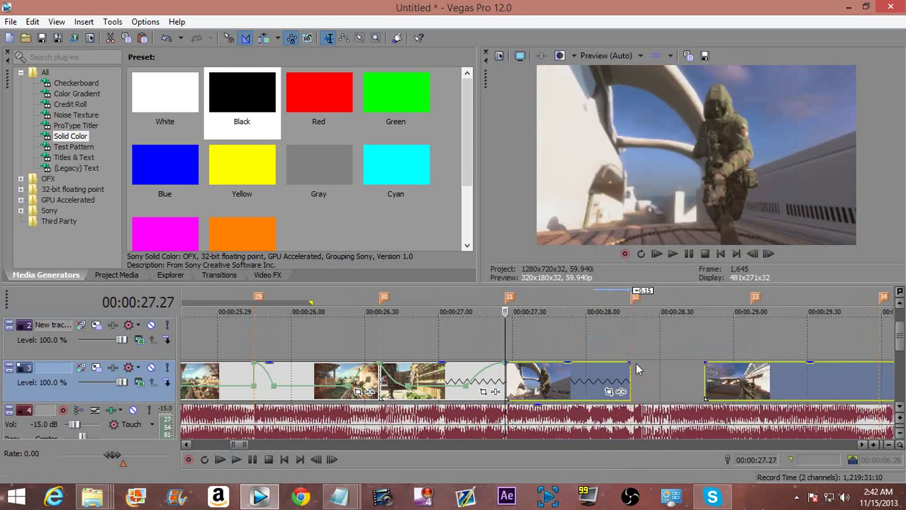
right_click(574, 385)
right_click(565, 385)
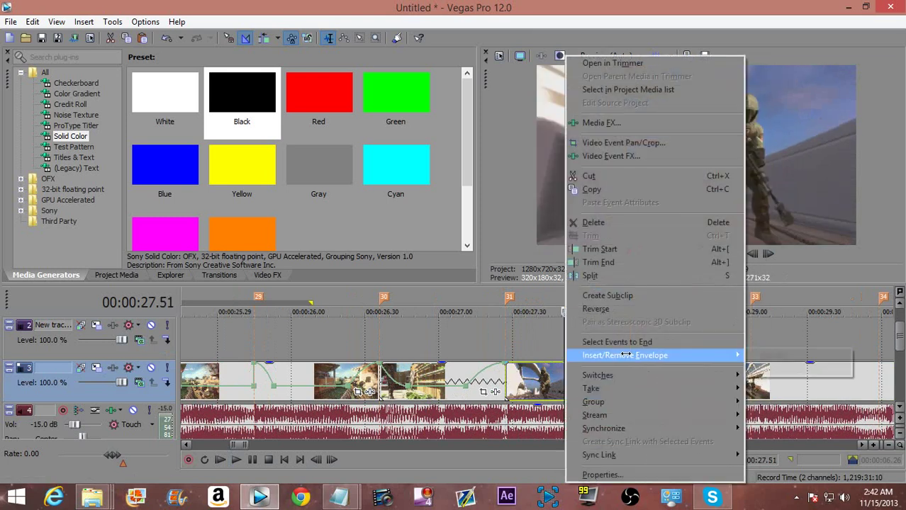
click(780, 355)
drag(515, 383, 515, 346)
right_click(532, 370)
click(585, 197)
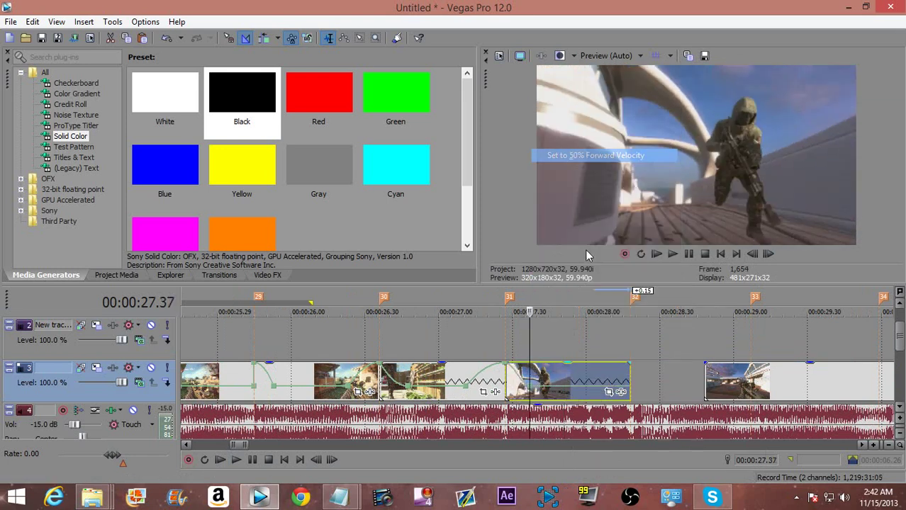
Step: Change the velocity curve leading up to marker 32 and set the one just after marker 31 to Fast Fade
right_click(607, 383)
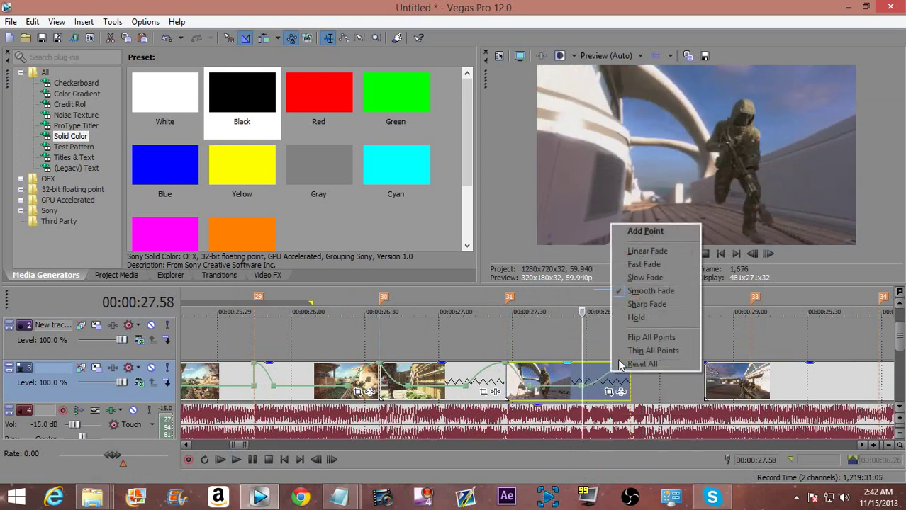
click(624, 249)
right_click(521, 381)
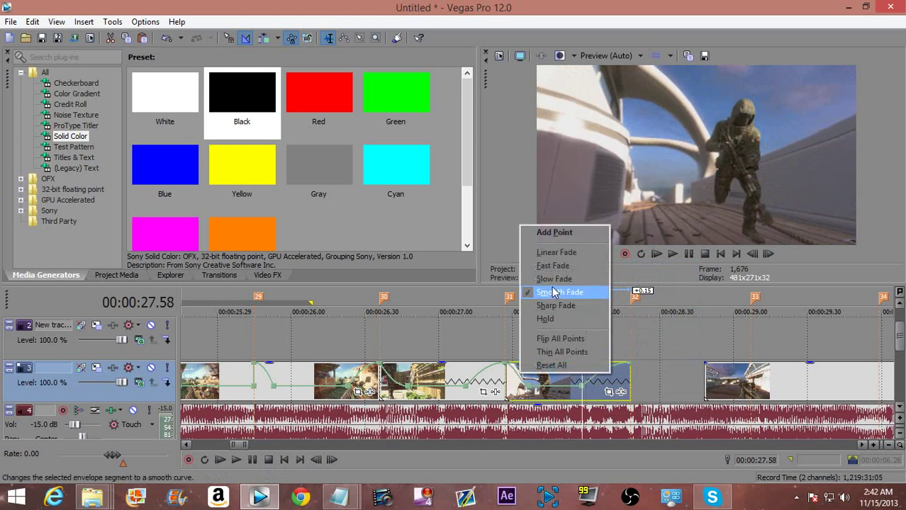
click(548, 268)
Step: Select the second section from 00:00:19.45 to 00:00:28.19 and play it to review the velocity ramps
scroll(558, 347, down, 3)
drag(542, 337, 231, 321)
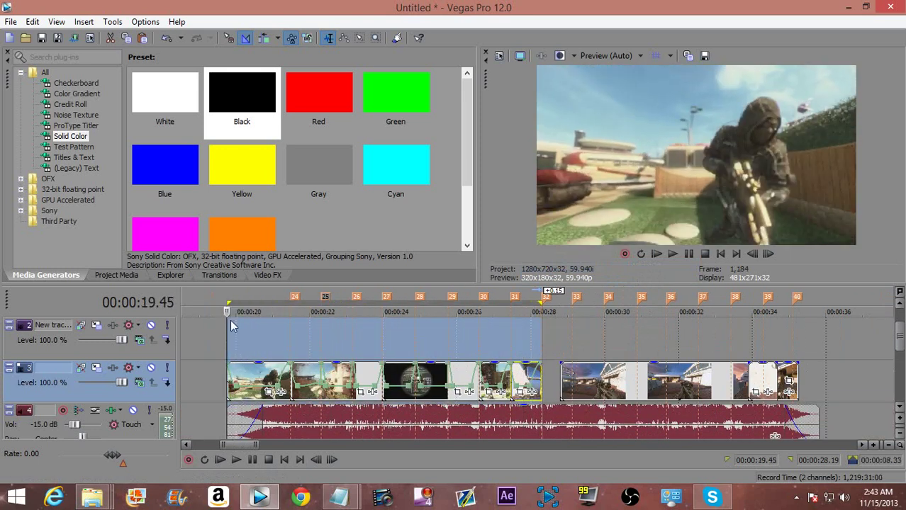
click(230, 320)
key(space)
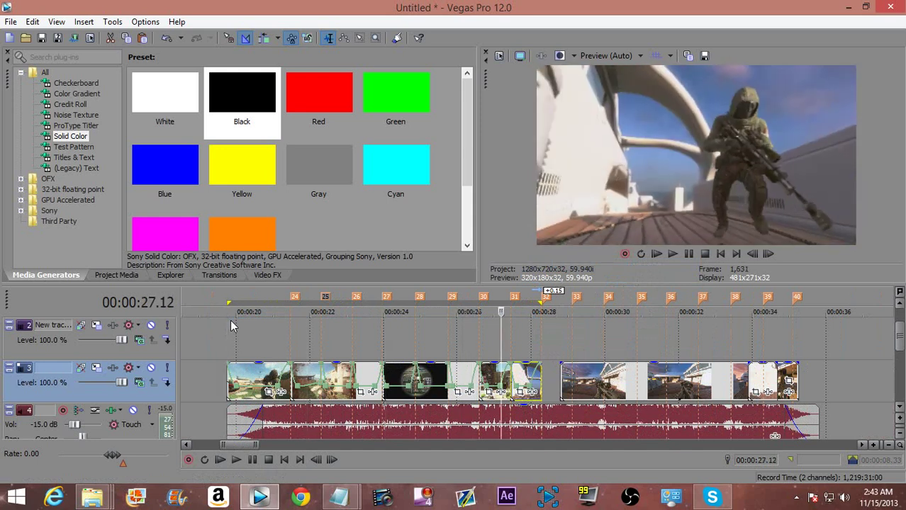
key(space)
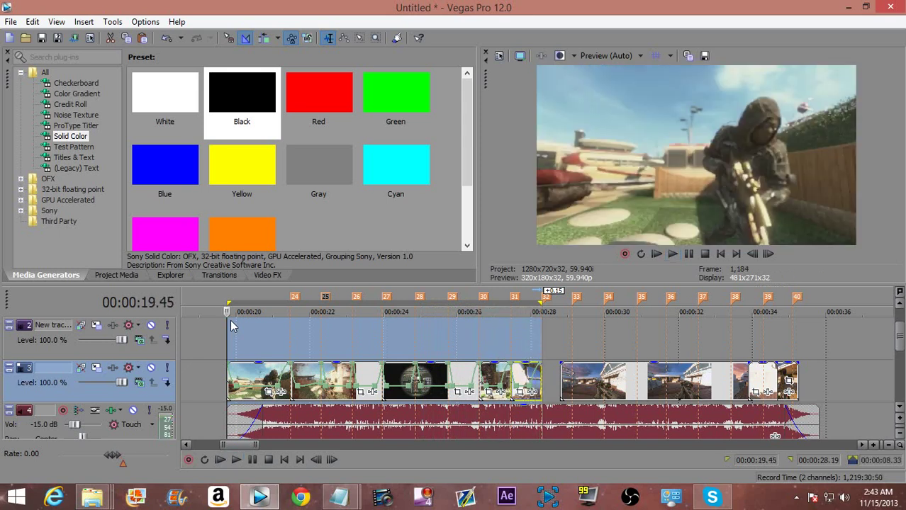
Step: Set a velocity point at 00:00:28.05, shortly before marker 32, to 50% forward velocity
click(533, 390)
scroll(533, 390, up, 2)
right_click(528, 383)
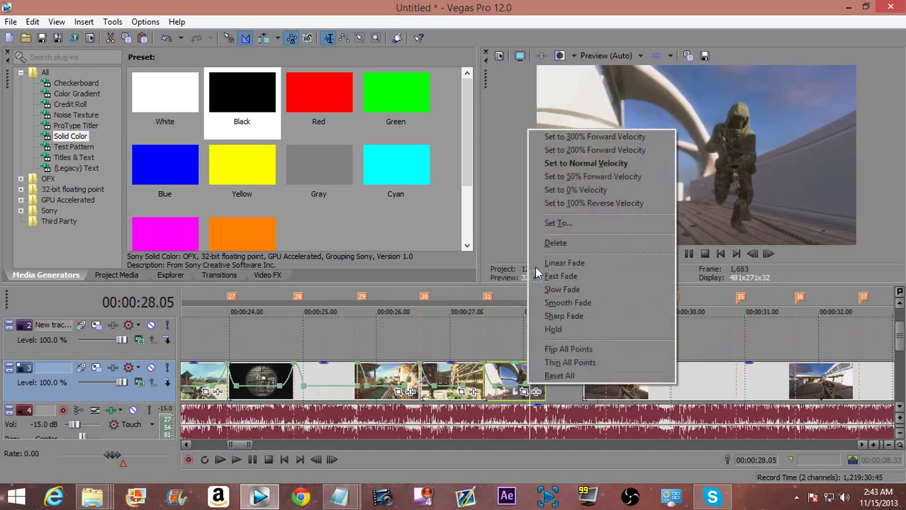
click(570, 177)
Step: Copy the first section's gunshot sound on audio track 5 and paste it into the second section near marker 24
scroll(328, 381, down, 3)
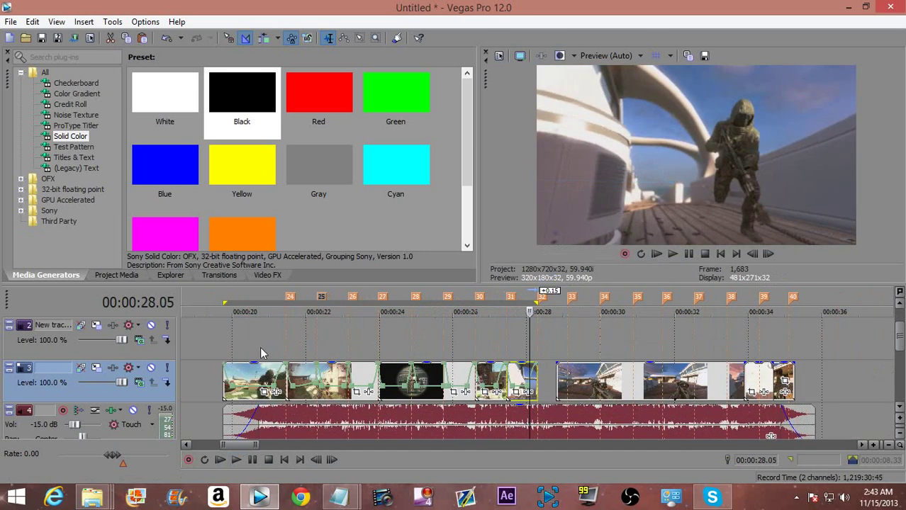
click(214, 353)
scroll(720, 351, down, 2)
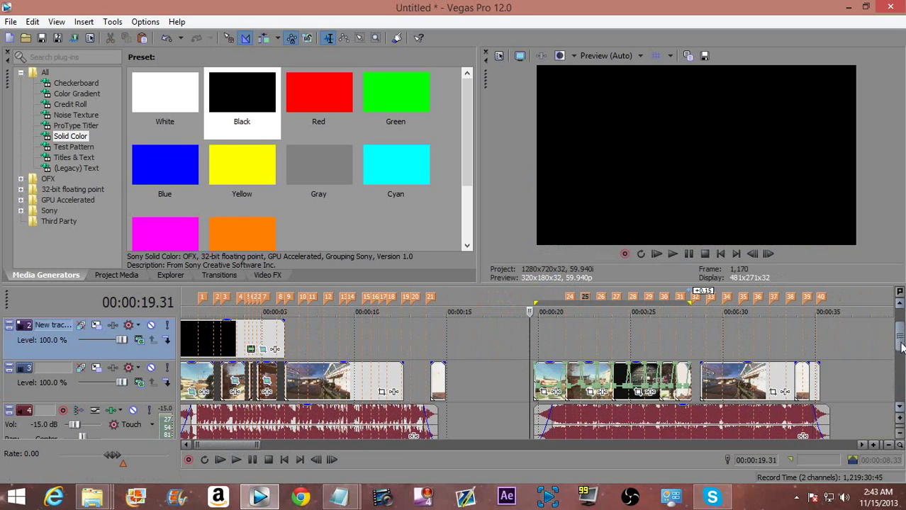
drag(901, 343, 900, 355)
scroll(187, 395, down, 1)
scroll(206, 411, up, 2)
scroll(338, 429, down, 1)
click(219, 426)
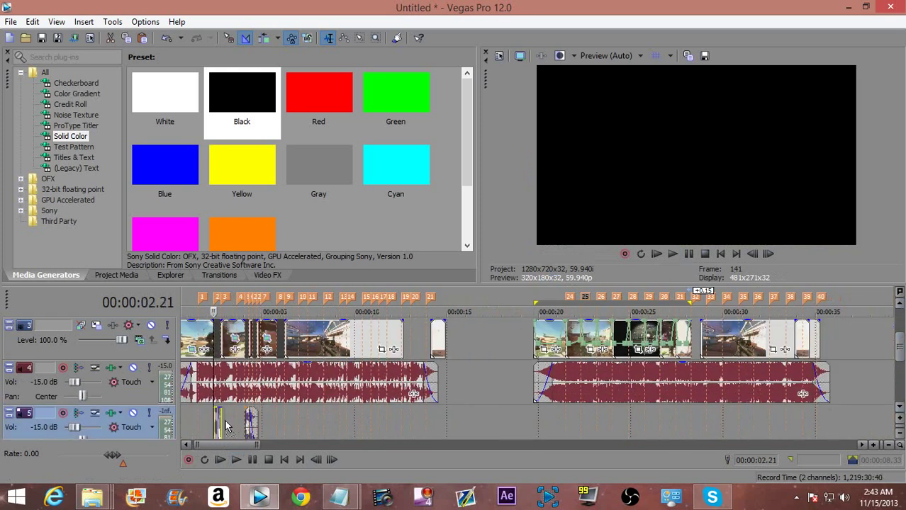
click(562, 421)
scroll(564, 421, up, 1)
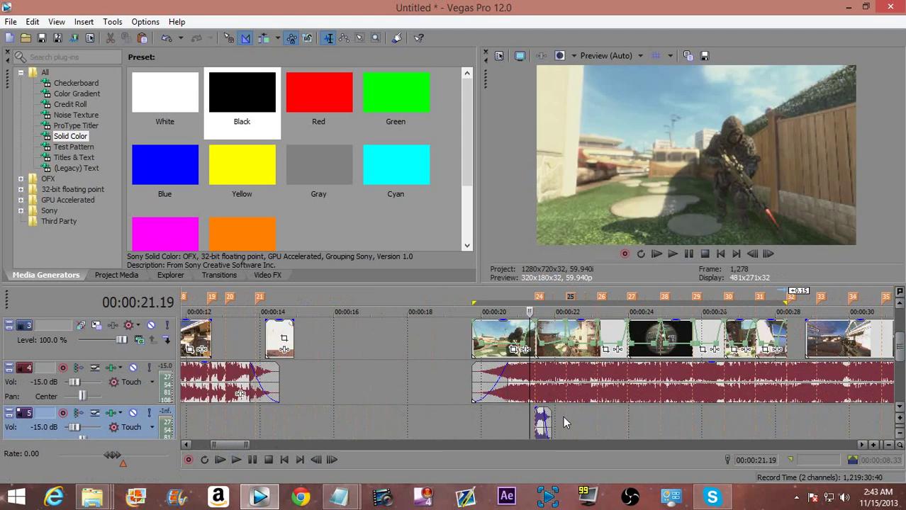
Step: Move the pasted gunshot sound to marker 25 and place copies of it at markers 27 and 29
key(space)
key(space)
drag(543, 433, 577, 434)
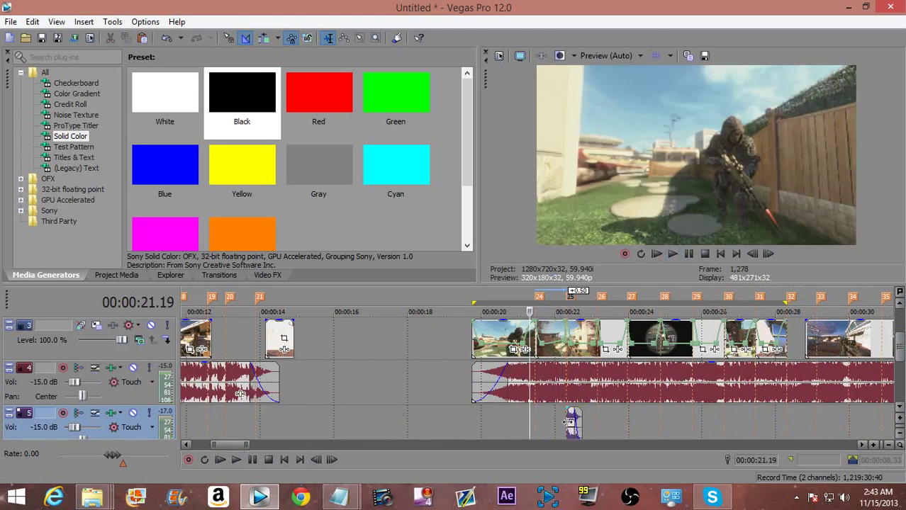
click(570, 423)
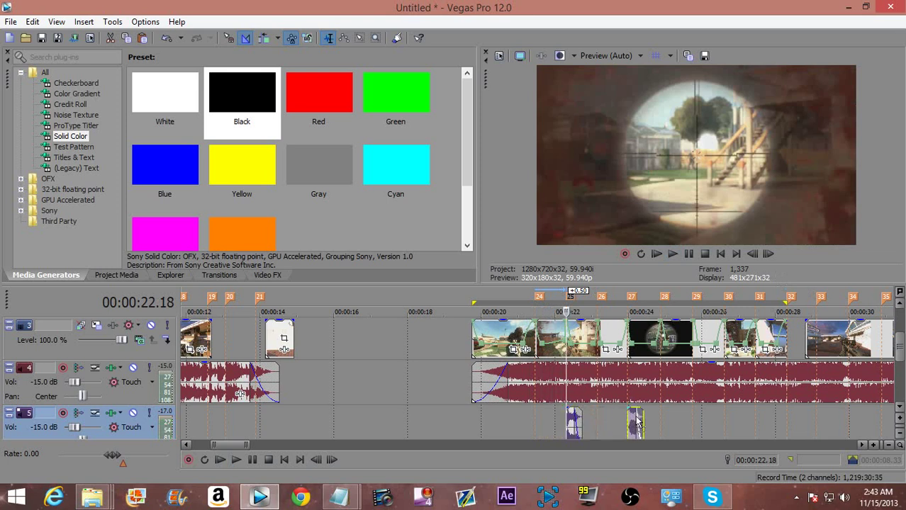
drag(699, 418, 699, 419)
Step: Play the gunshots at markers 25, 27 and 29 and slightly extend the end of each sound
click(552, 422)
key(space)
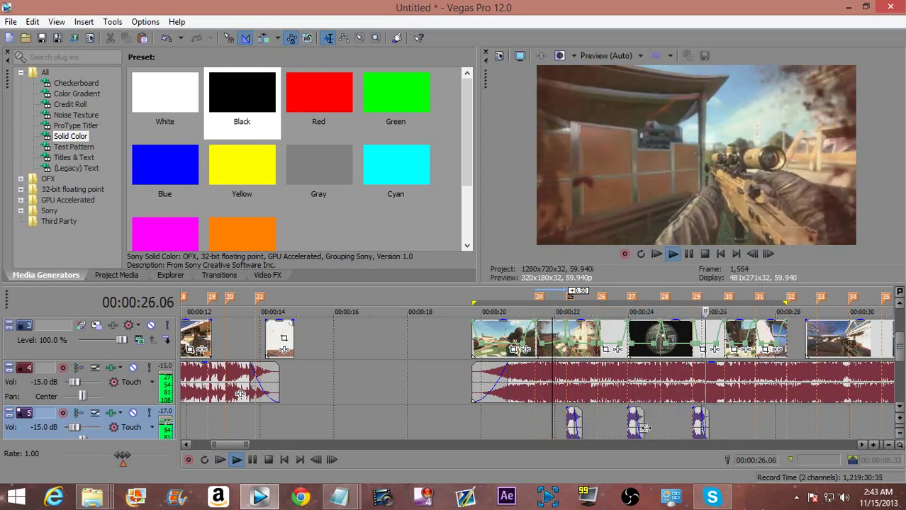
key(space)
drag(642, 423, 646, 423)
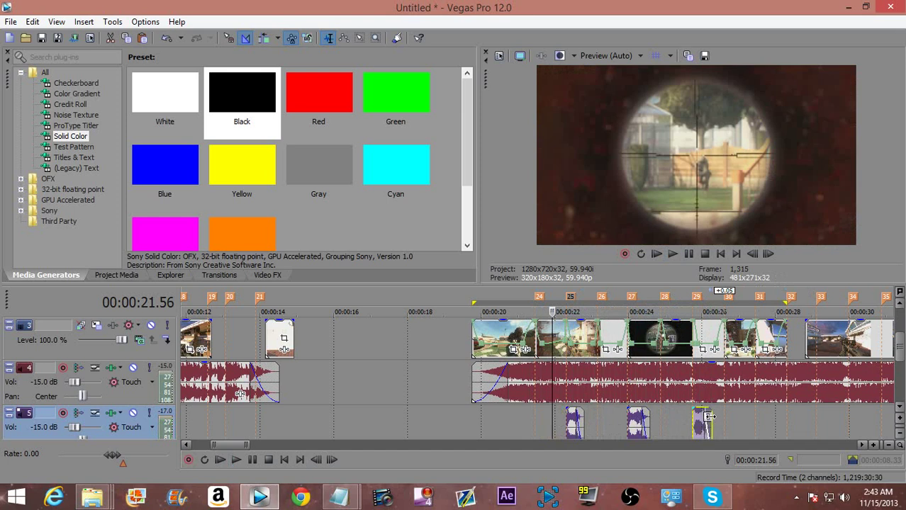
Step: Play the first section from 00:00:01.18 to hear how its gunshot sounds fit the music
drag(900, 351, 898, 364)
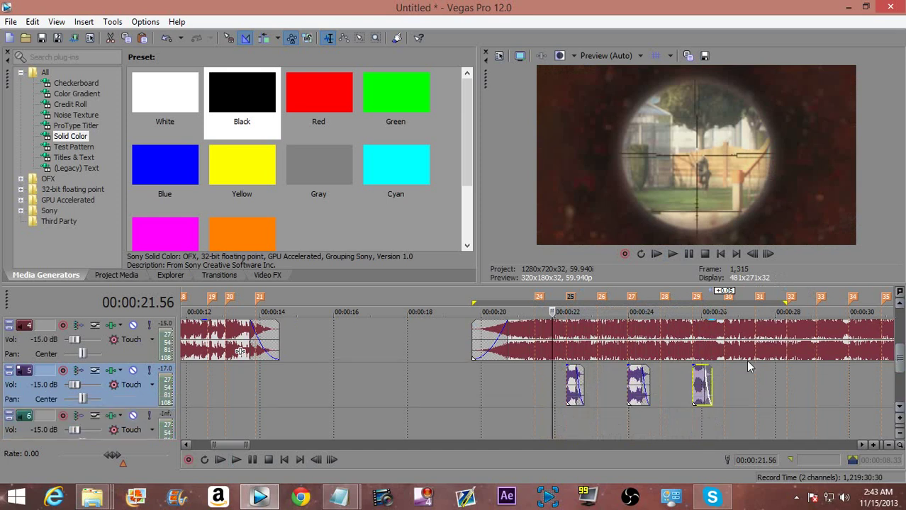
scroll(750, 367, down, 5)
click(199, 383)
scroll(199, 383, up, 3)
key(space)
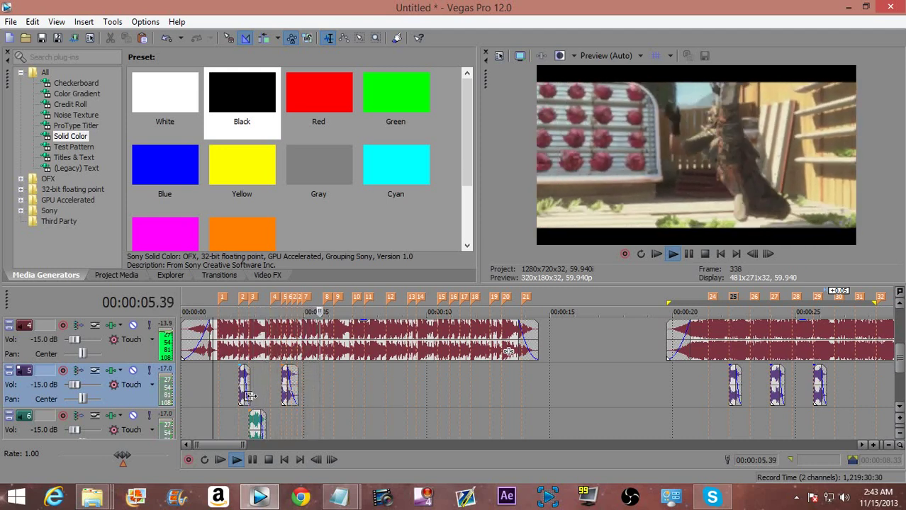
key(space)
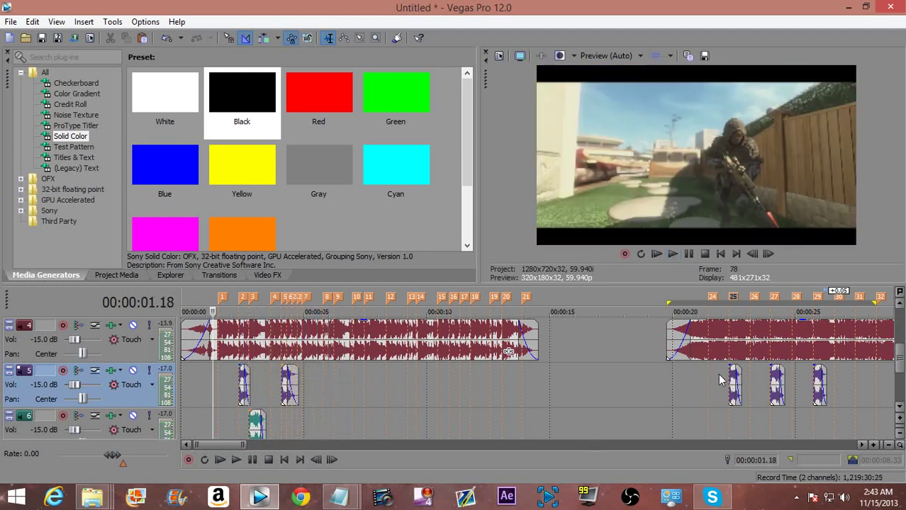
Step: Remove the Amplitude Modulation effect from the gunshot sounds at markers 25, 27 and 29
scroll(726, 377, up, 3)
click(552, 398)
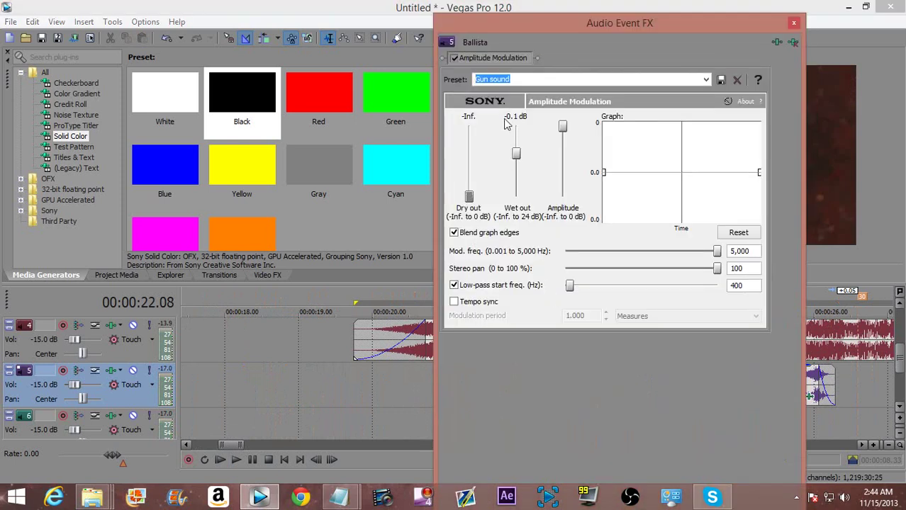
click(793, 42)
click(794, 23)
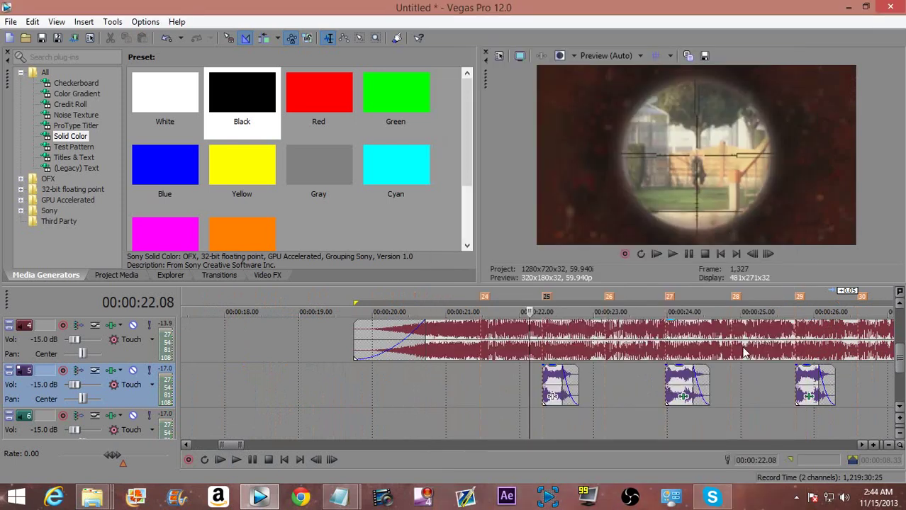
click(684, 395)
click(793, 41)
click(794, 23)
click(810, 399)
click(793, 41)
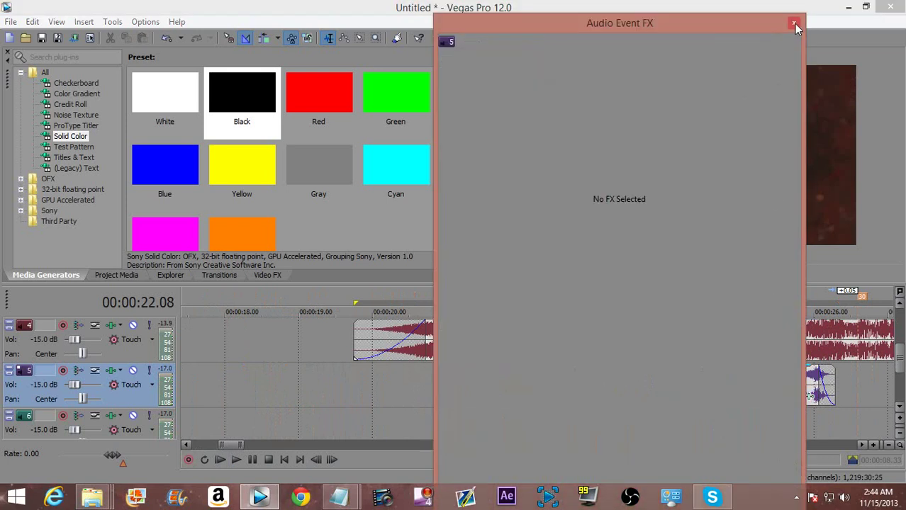
click(794, 23)
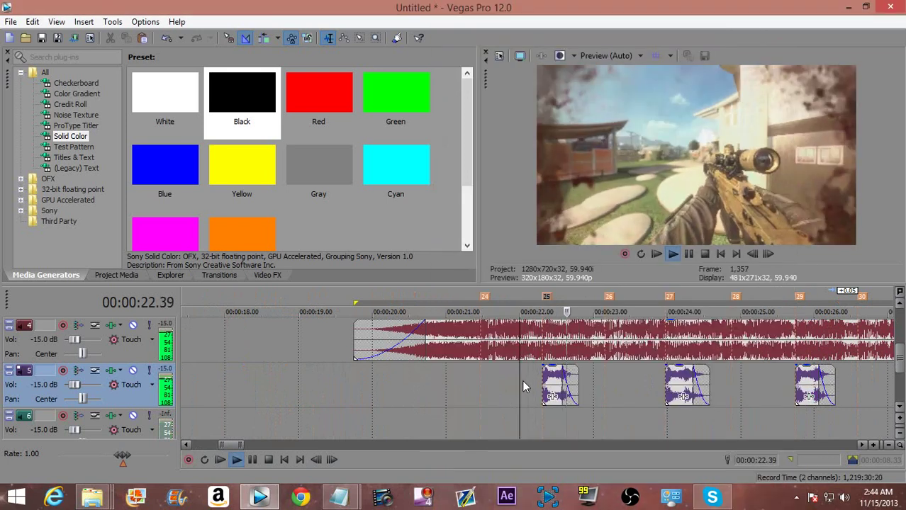
Step: Extend the gunshot at marker 25, start its fade-out earlier with a different fade curve, and play it
key(space)
mouse_move(567, 390)
mouse_down()
mouse_move(557, 387)
mouse_move(583, 377)
mouse_move(562, 381)
mouse_up()
right_click(565, 377)
click(584, 393)
key(space)
key(space)
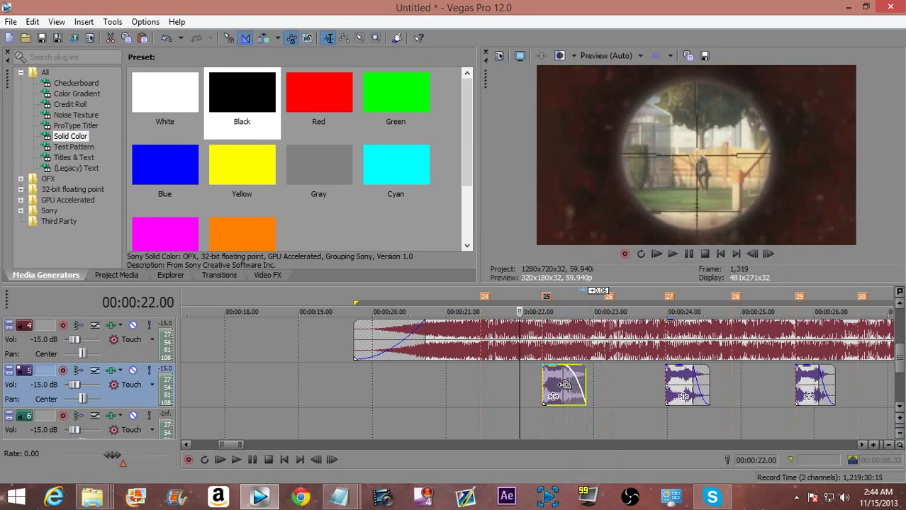
Step: Replace the gunshots at markers 27 and 29 with copies of the gunshot at marker 25
click(670, 383)
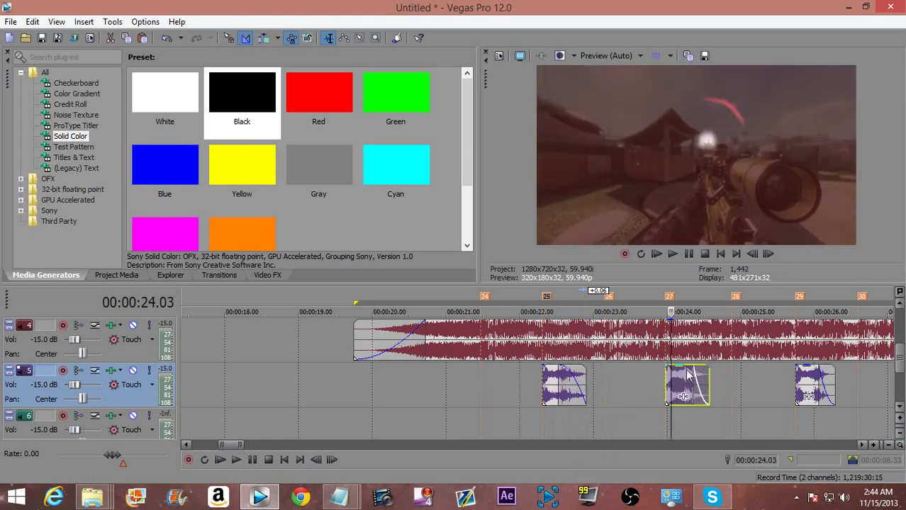
ctrl+click(809, 379)
key(Delete)
click(559, 386)
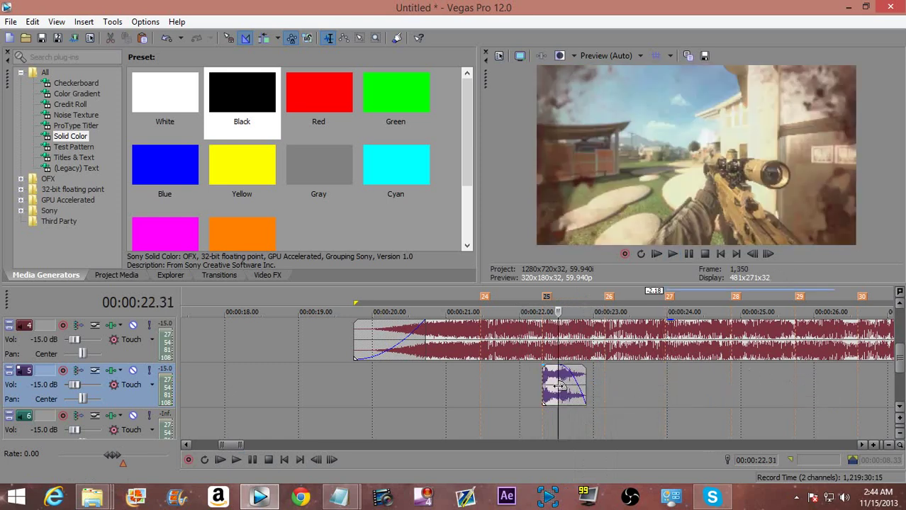
drag(553, 387, 691, 384)
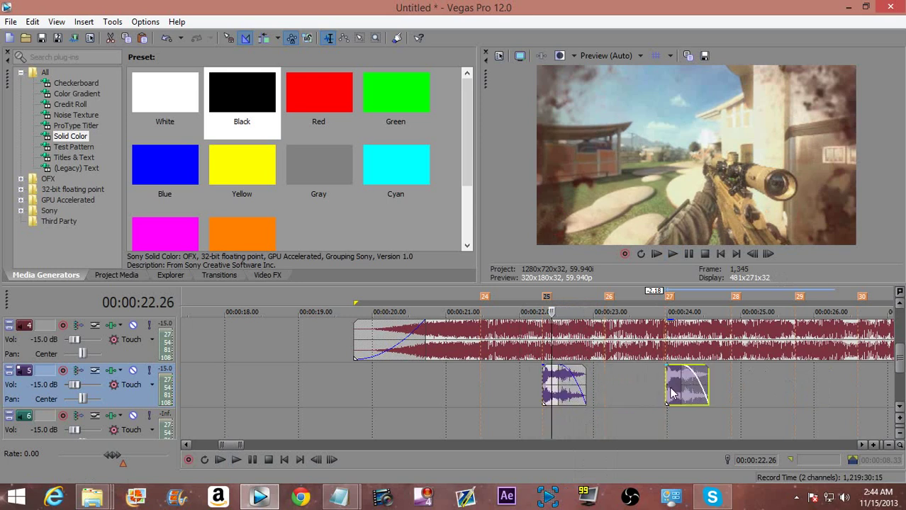
drag(818, 394, 796, 387)
Step: Add the Amplitude Modulation effect with the "Gun sound" preset to the gunshot at marker 25
click(565, 397)
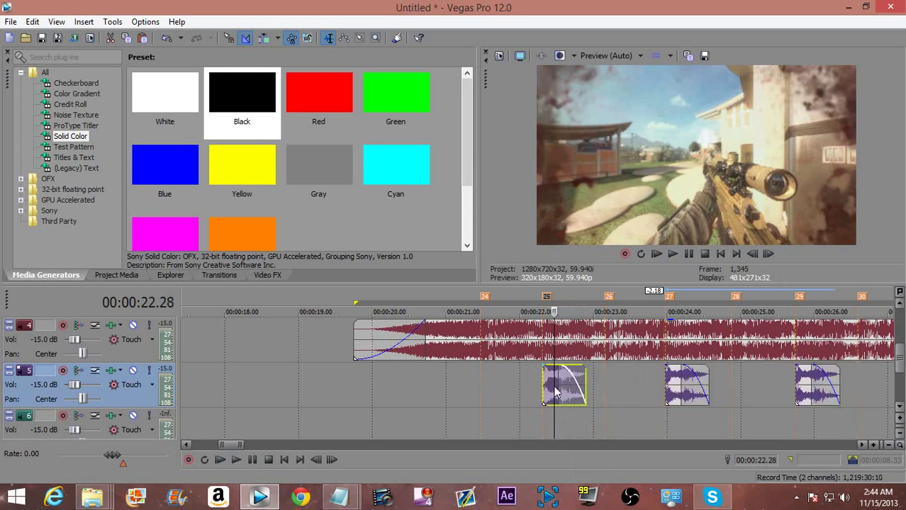
scroll(565, 397, up, 2)
click(536, 395)
click(532, 396)
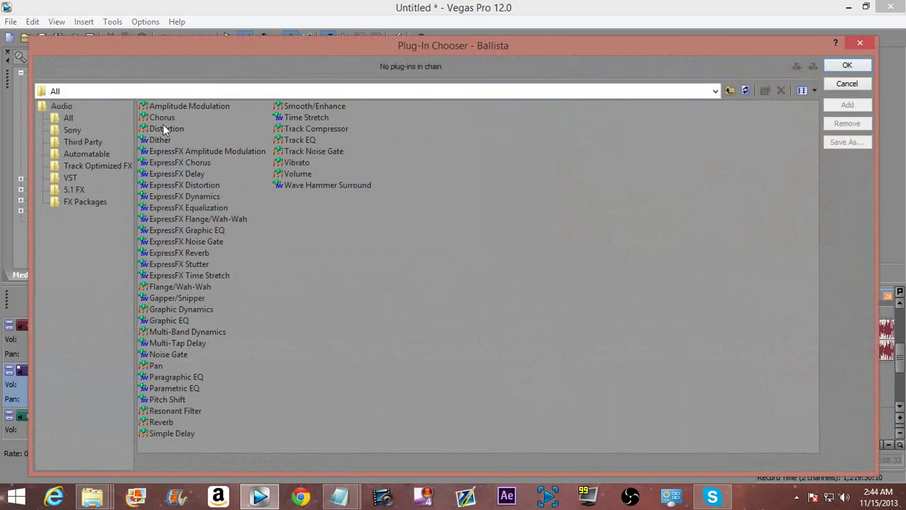
double_click(182, 107)
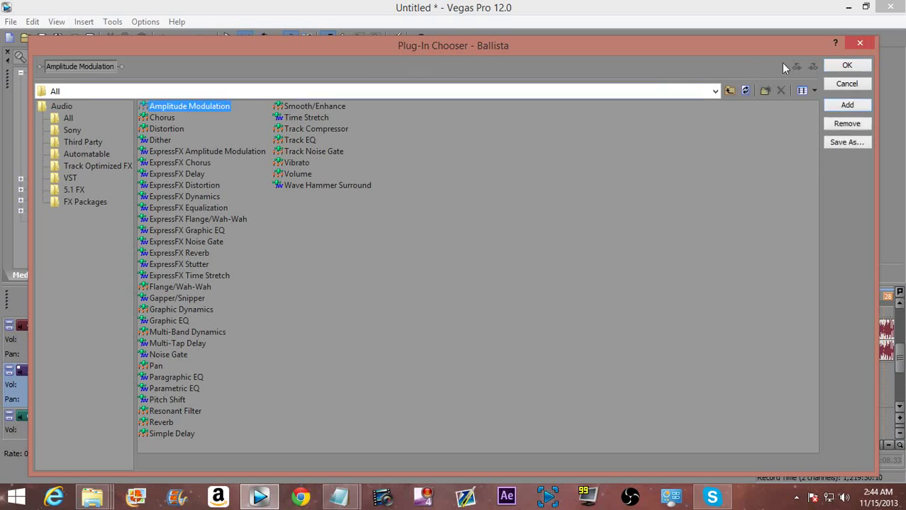
click(834, 65)
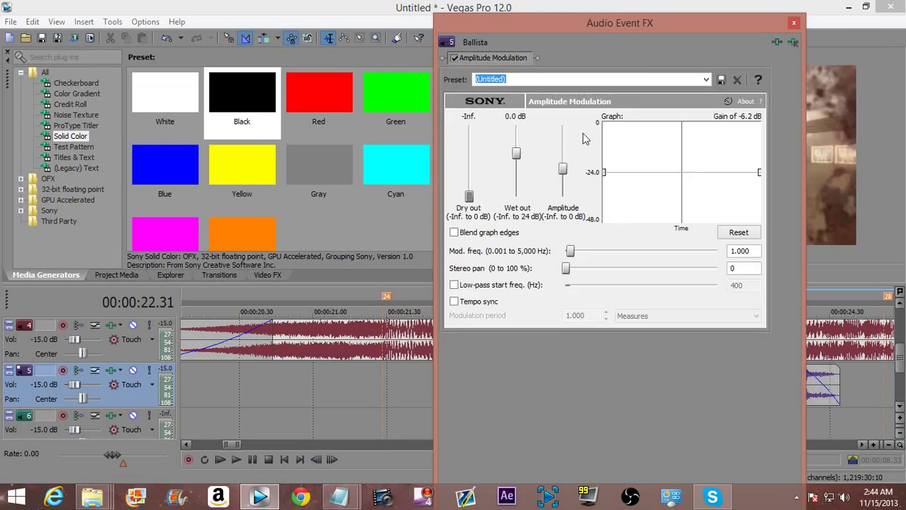
click(702, 83)
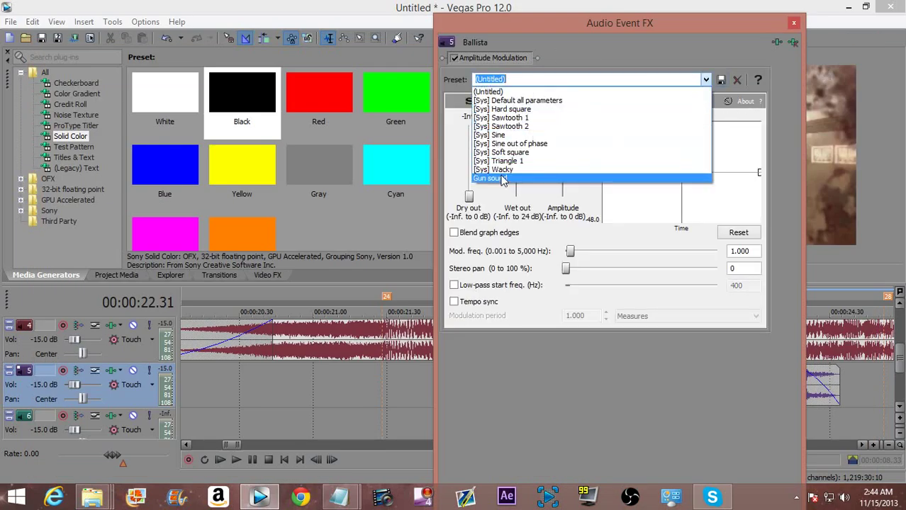
click(546, 182)
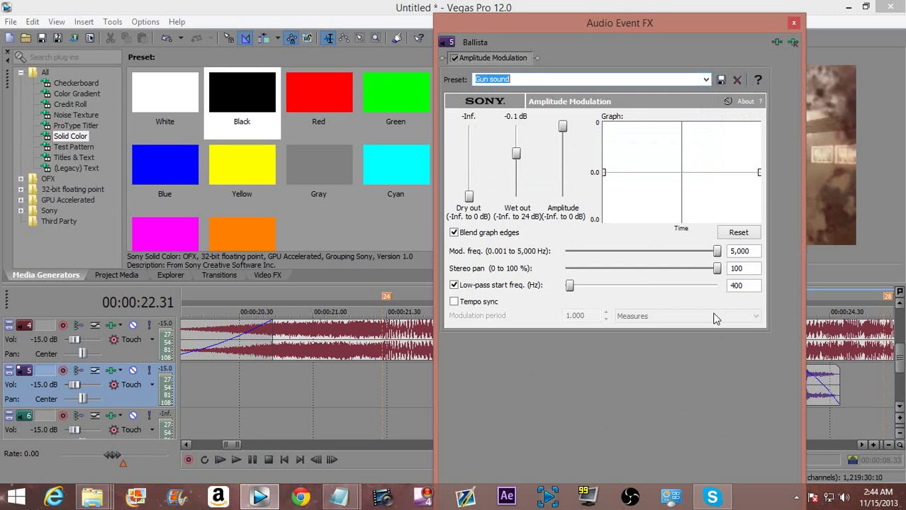
click(794, 23)
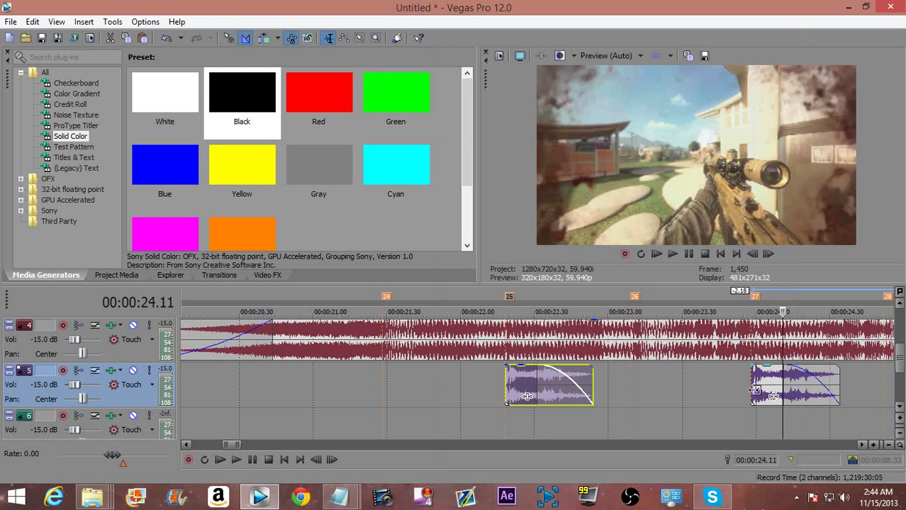
Step: Play the second section from 00:00:19.45 and examine the clip with its gunshots around markers 27 to 29
scroll(718, 397, down, 10)
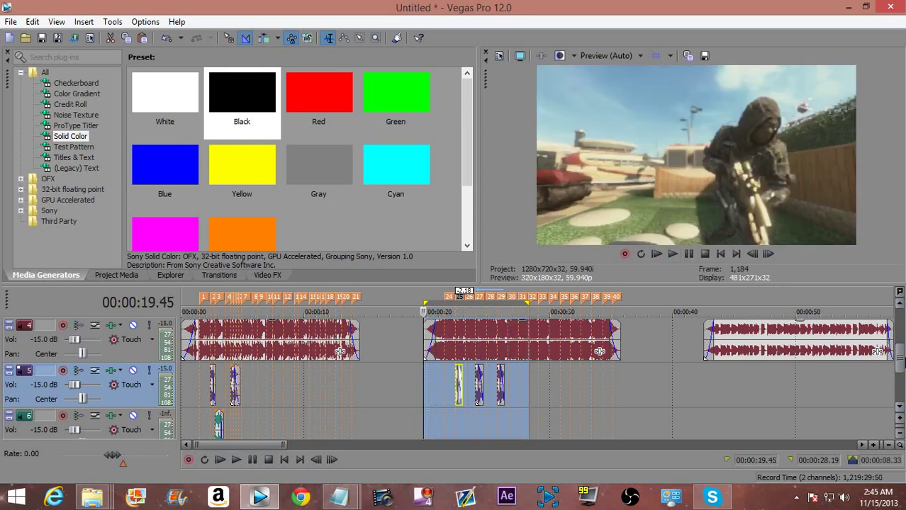
drag(898, 358, 899, 347)
scroll(614, 383, up, 3)
key(space)
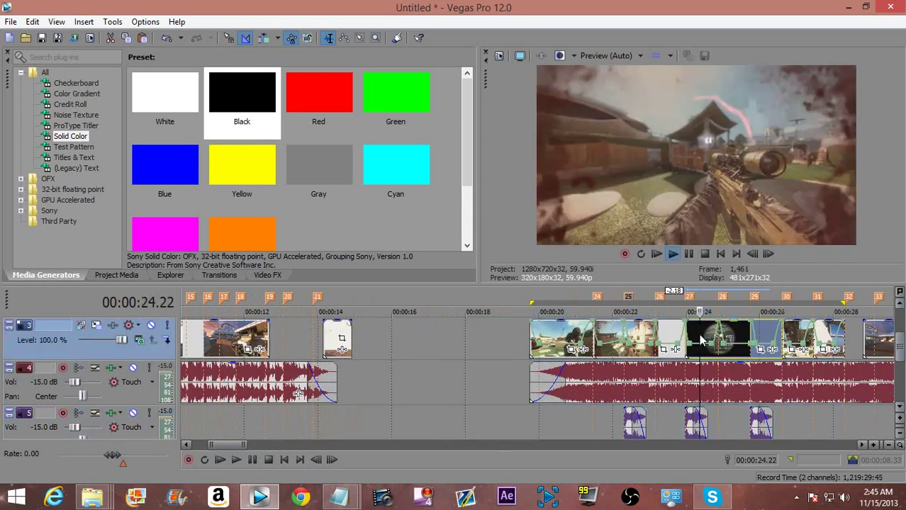
scroll(681, 351, up, 3)
key(space)
click(579, 343)
scroll(512, 333, up, 2)
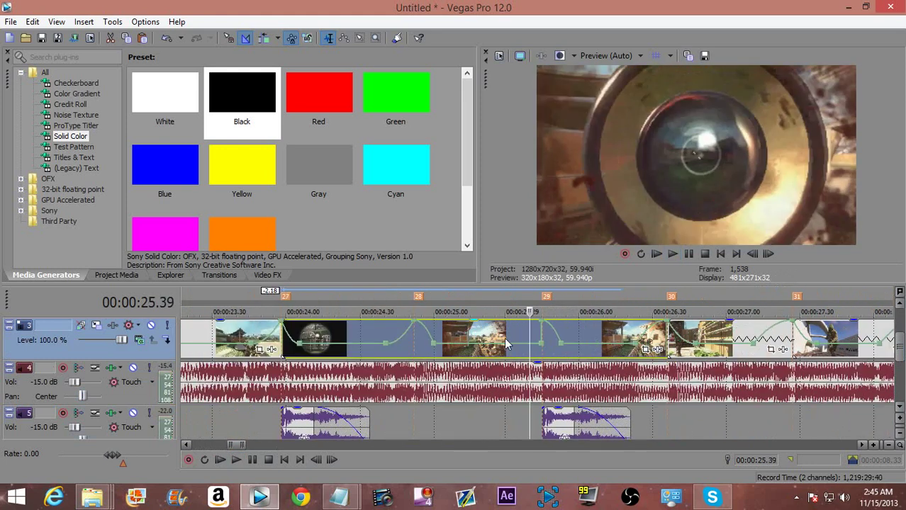
Step: Move the velocity points on both sides of marker 28 closer to the marker and set each to 50% forward velocity
key(Right)
key(Right)
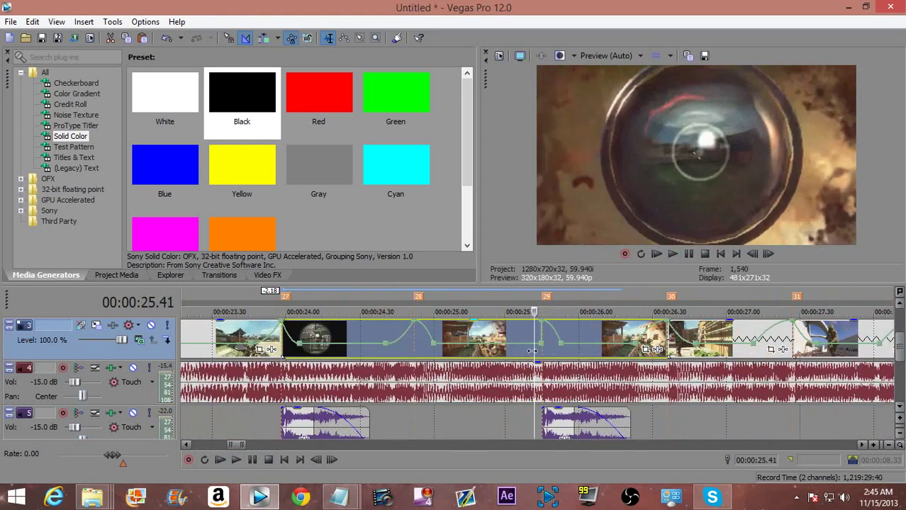
scroll(531, 351, up, 1)
key(Left)
key(Left)
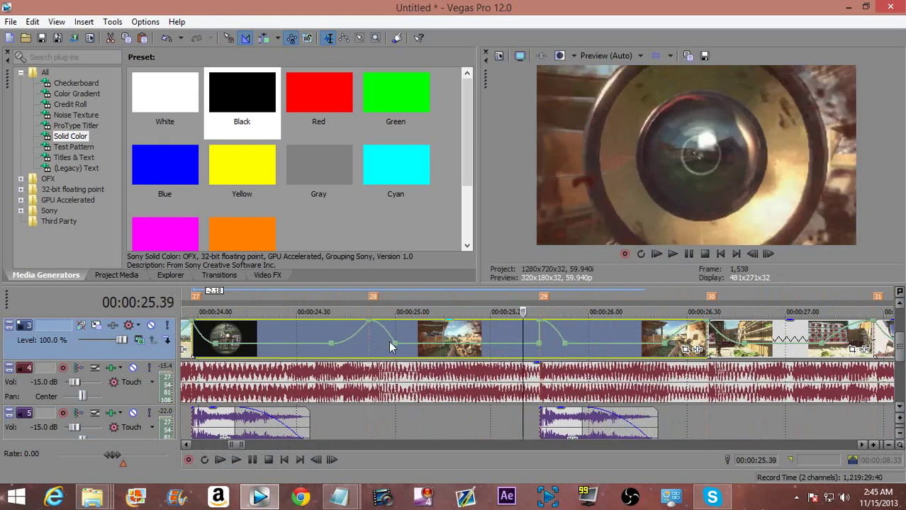
right_click(394, 347)
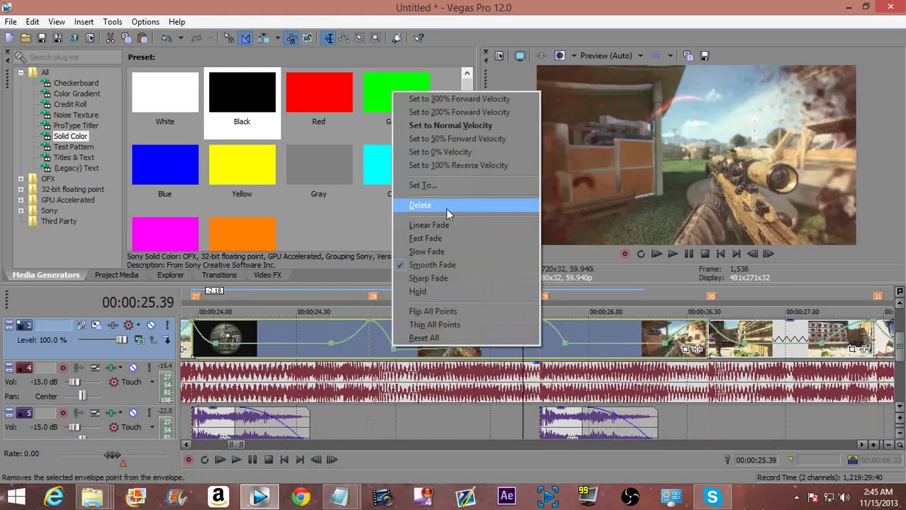
click(430, 139)
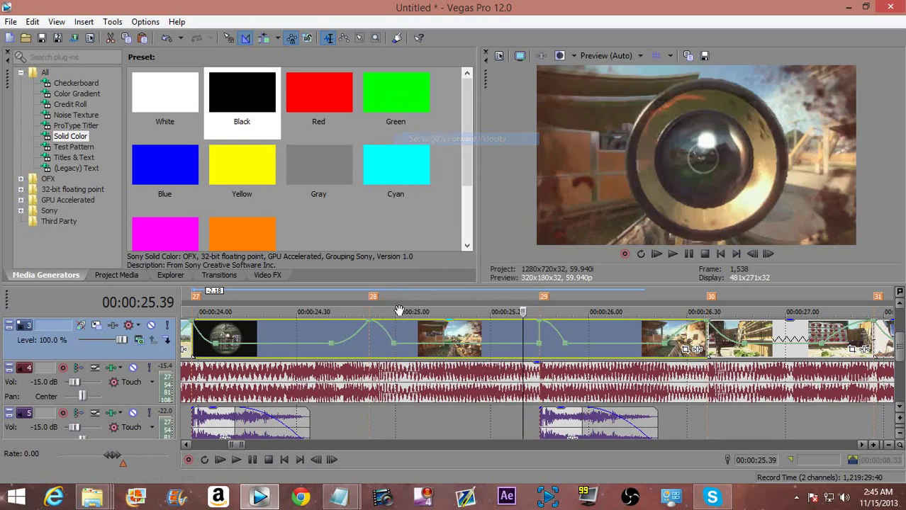
right_click(382, 348)
click(446, 137)
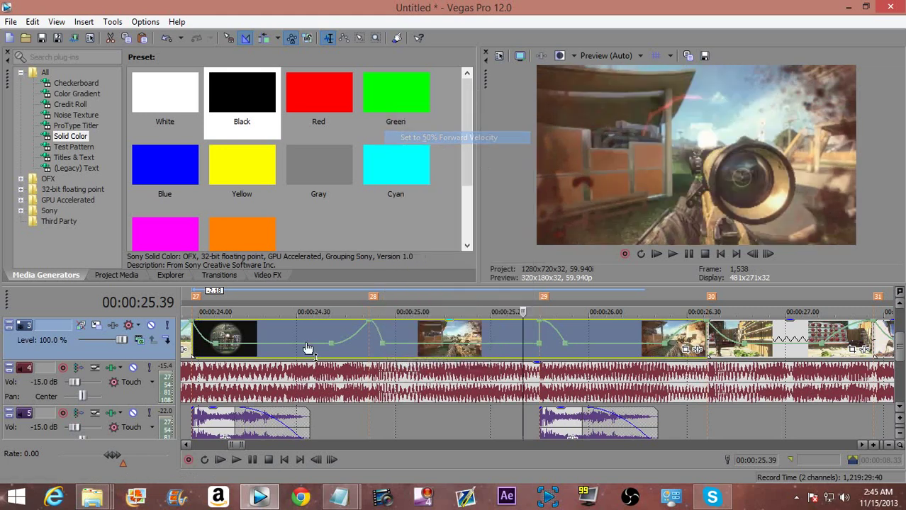
drag(331, 345, 344, 346)
right_click(344, 352)
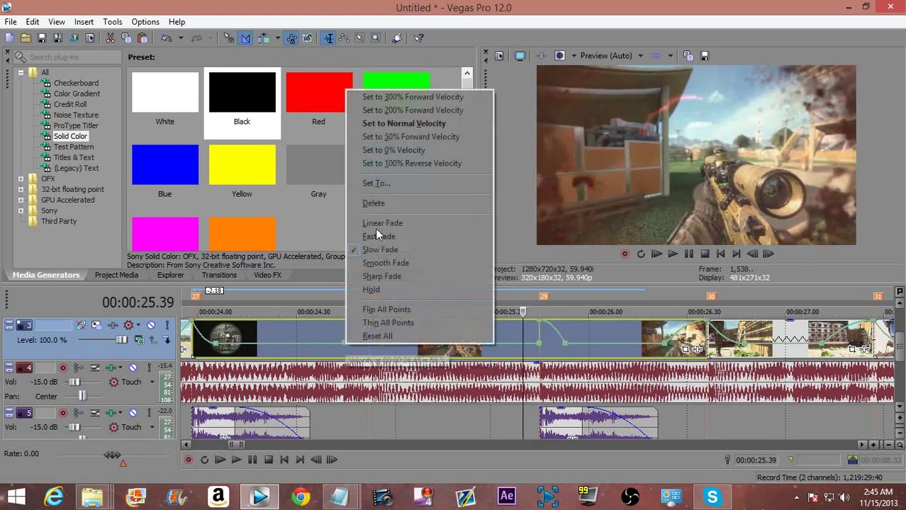
click(386, 141)
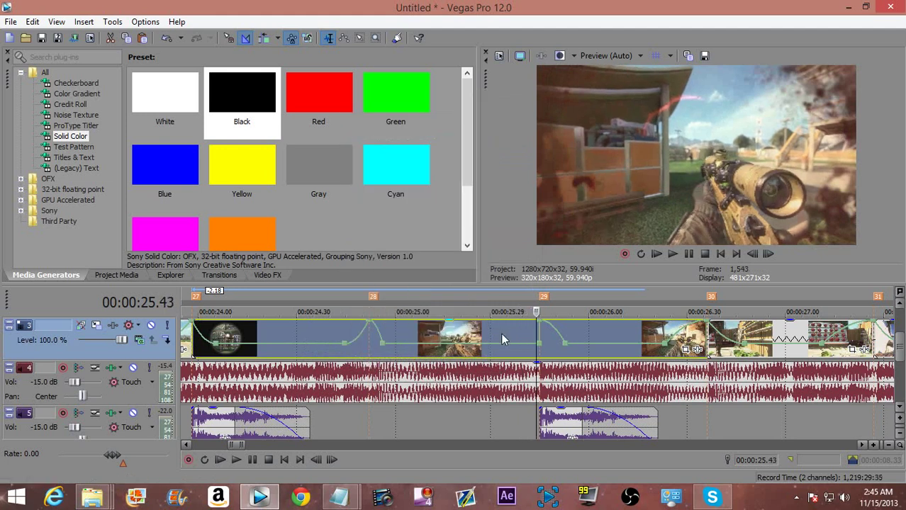
Step: Move the velocity point at marker 29 slightly earlier to form a ramp up, and set it to 50% forward velocity
key(Right)
key(Right)
key(Left)
key(Left)
key(Left)
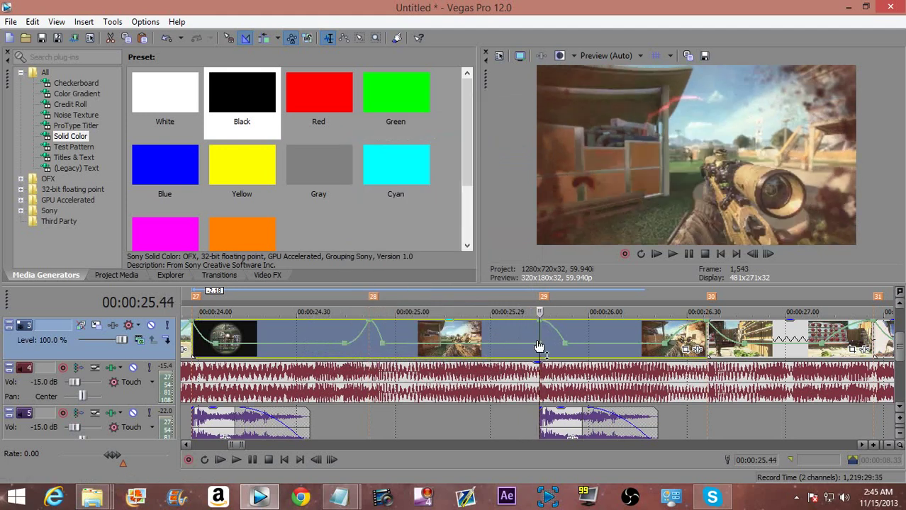
drag(541, 348, 522, 346)
right_click(523, 349)
click(567, 145)
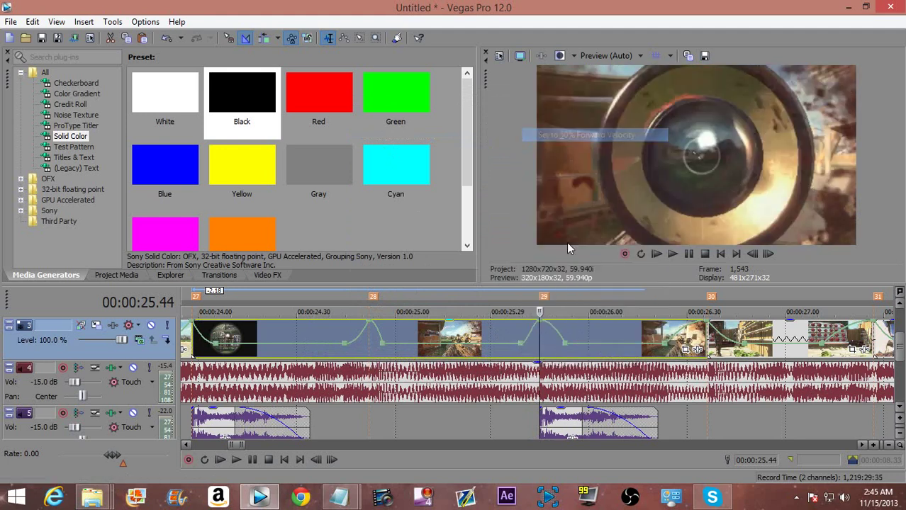
Step: Play the second section from 00:00:19.45 to check the adjusted velocity ramps against the music and gunshots
key(space)
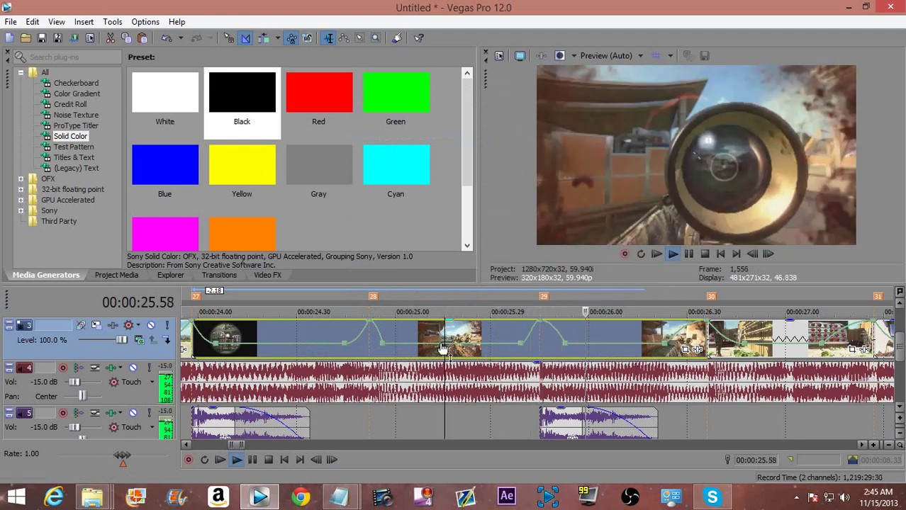
key(space)
scroll(457, 346, down, 3)
key(shift+b)
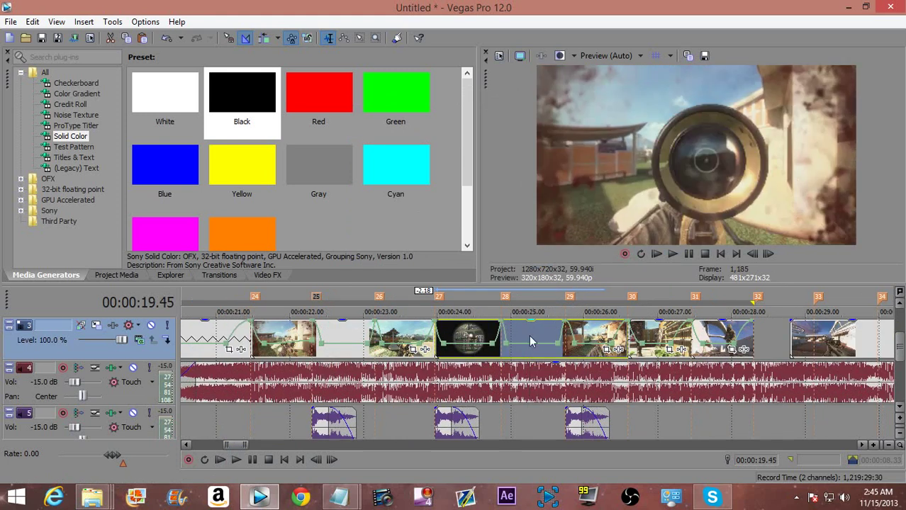
key(l)
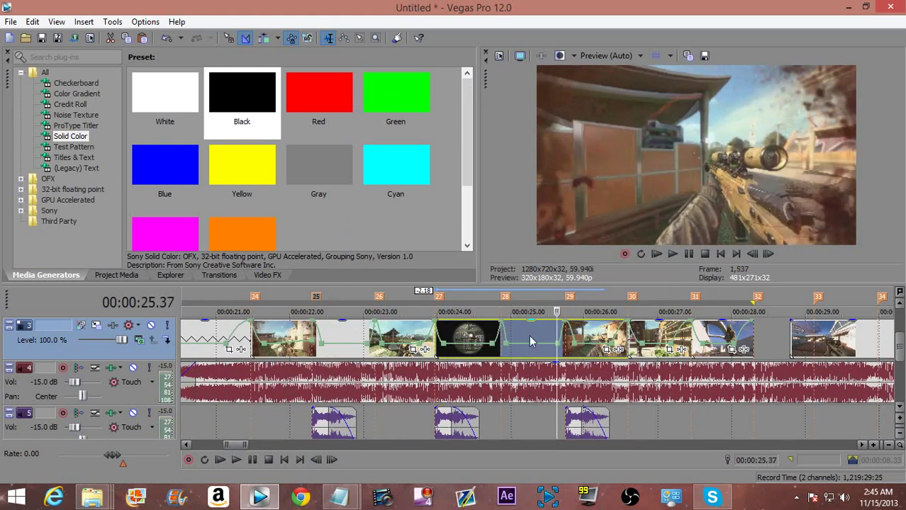
key(space)
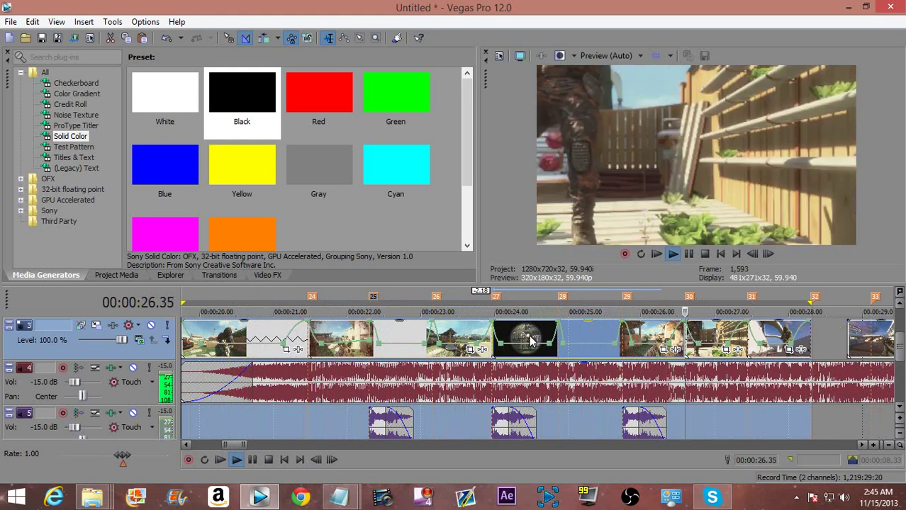
key(space)
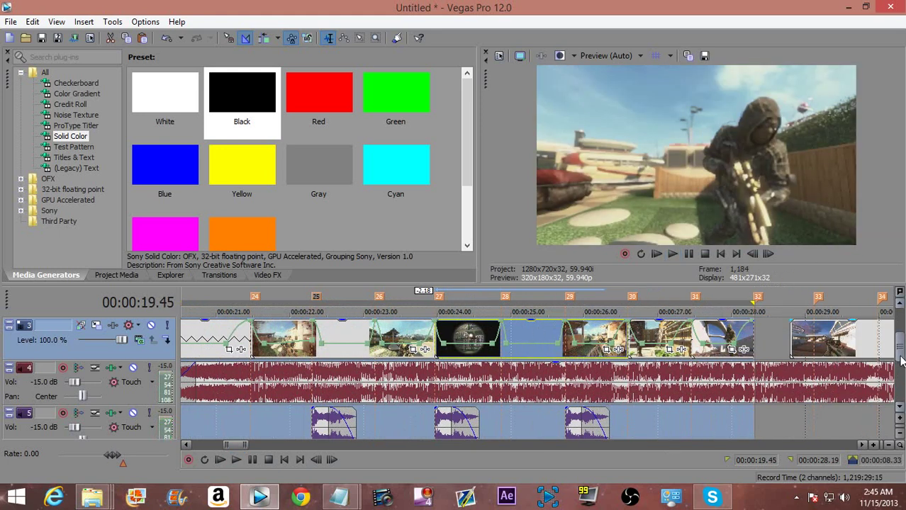
Step: Render the loop region from 00:00:19.45 to 00:00:28.19 to a new track as New track 2.mp4 with the "render setting :D" template
drag(901, 361, 901, 353)
scroll(561, 349, down, 5)
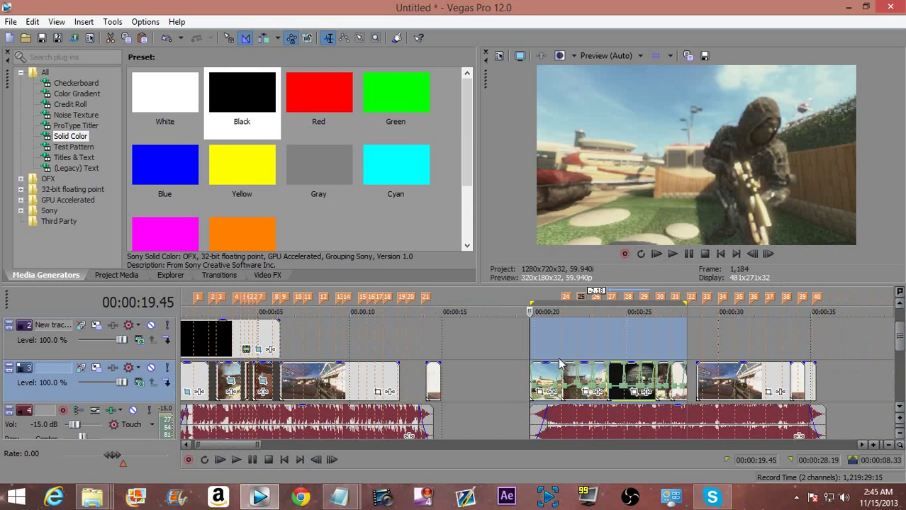
scroll(671, 395, up, 3)
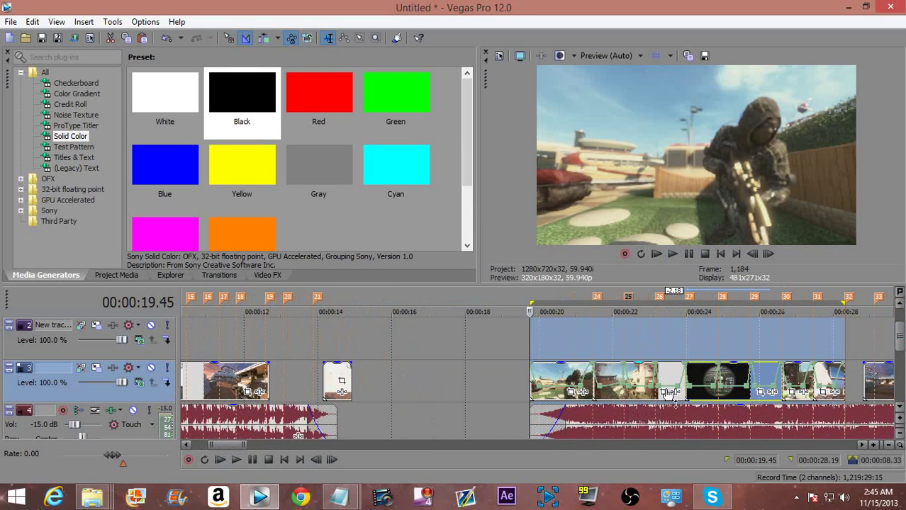
drag(237, 446, 241, 445)
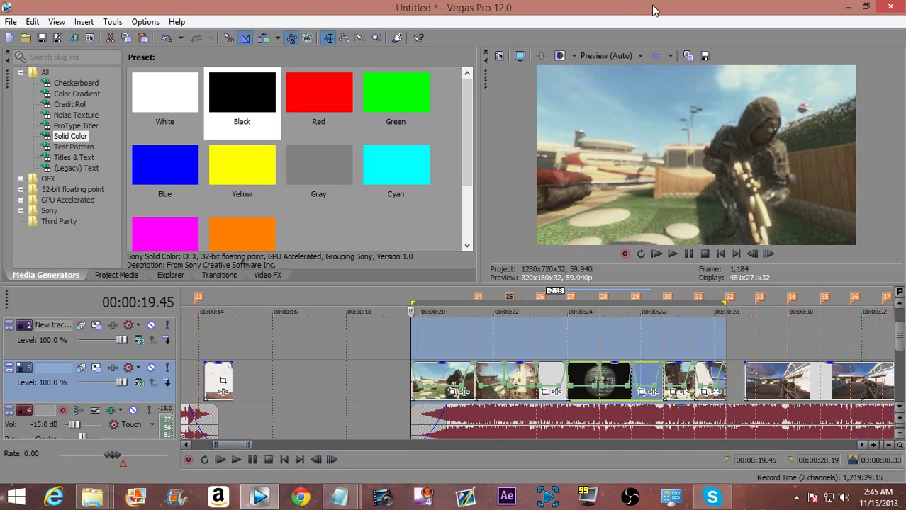
right_click(537, 303)
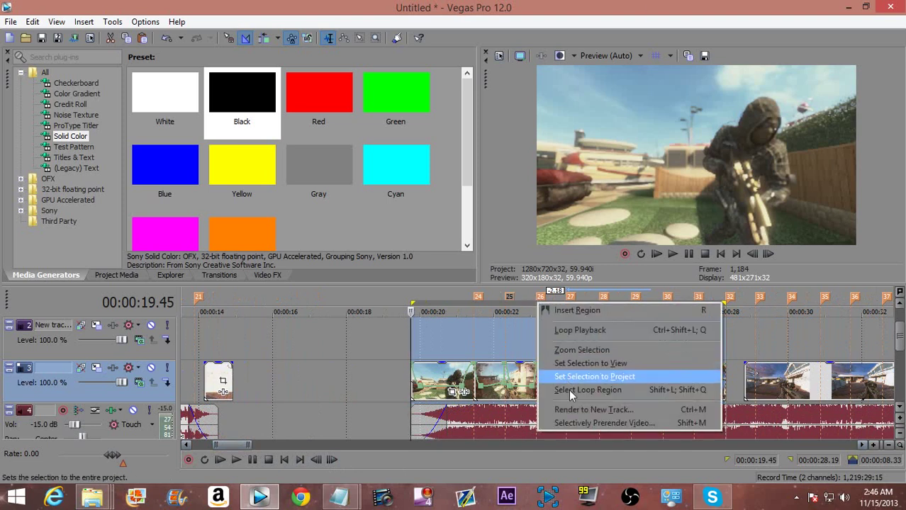
click(585, 406)
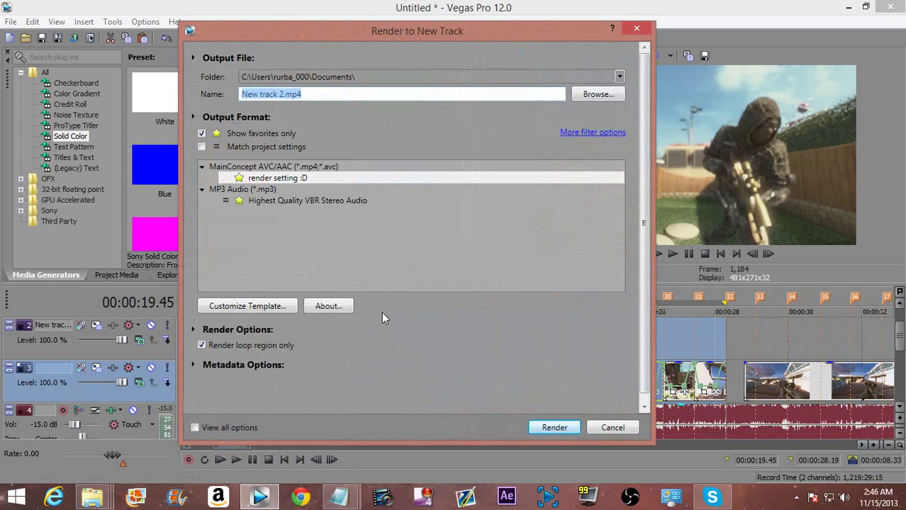
click(554, 428)
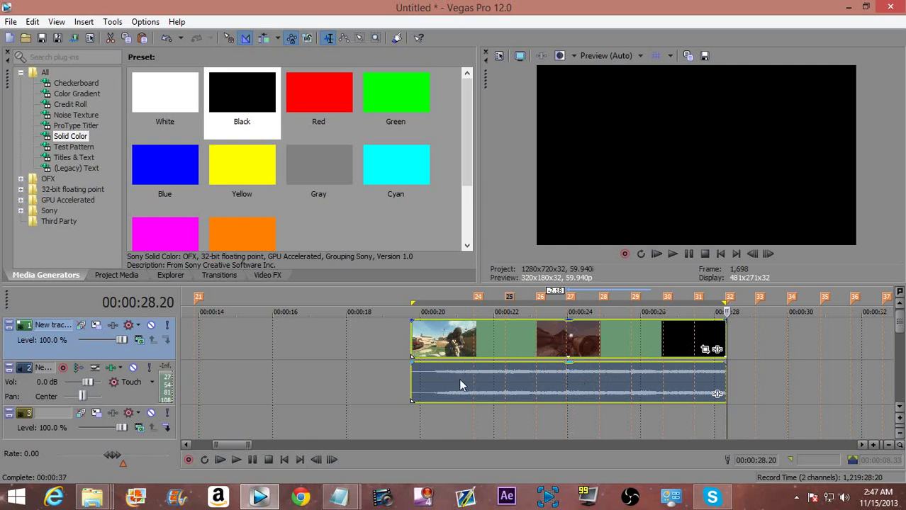
Step: Delete the rendered audio track and keep the rendered video
click(446, 347)
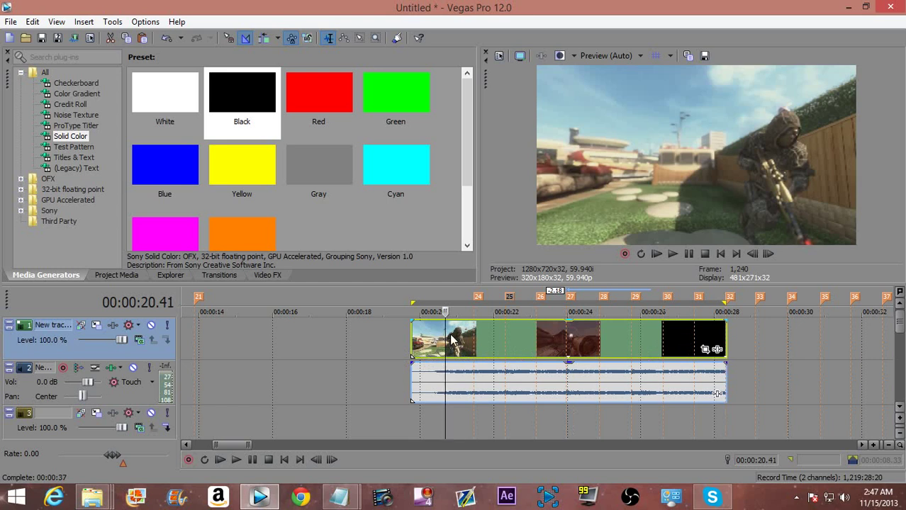
click(156, 399)
key(Delete)
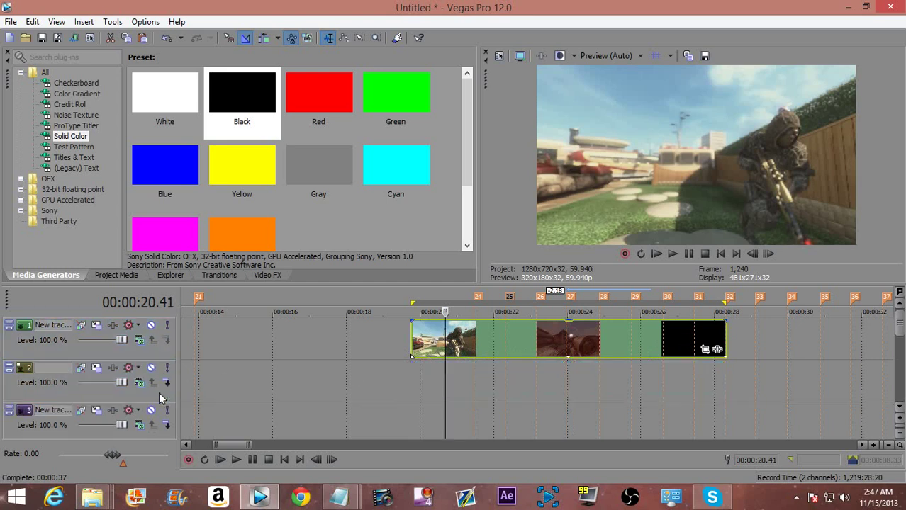
Step: Delete the second section's original clips between 00:00:19.45 and marker 32, and move the rendered clip into their place on the gameplay track
drag(898, 326, 898, 347)
scroll(706, 371, down, 2)
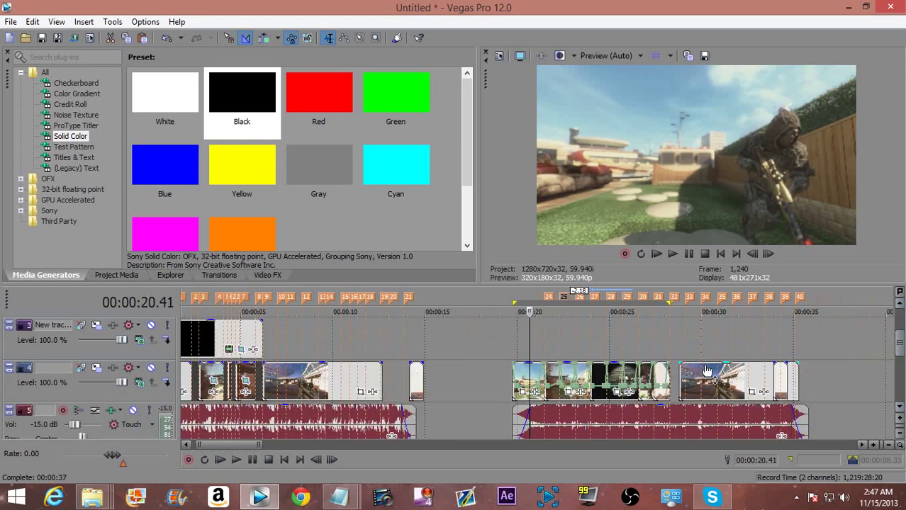
click(517, 384)
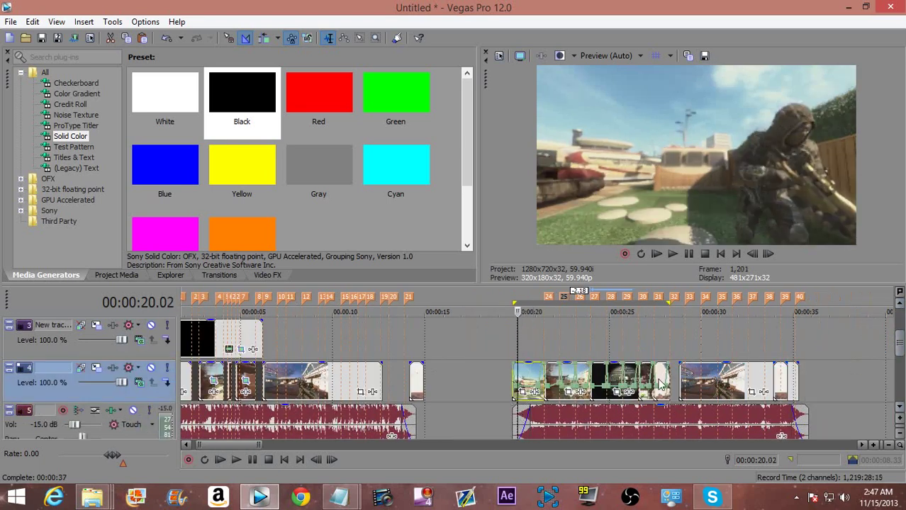
key(Delete)
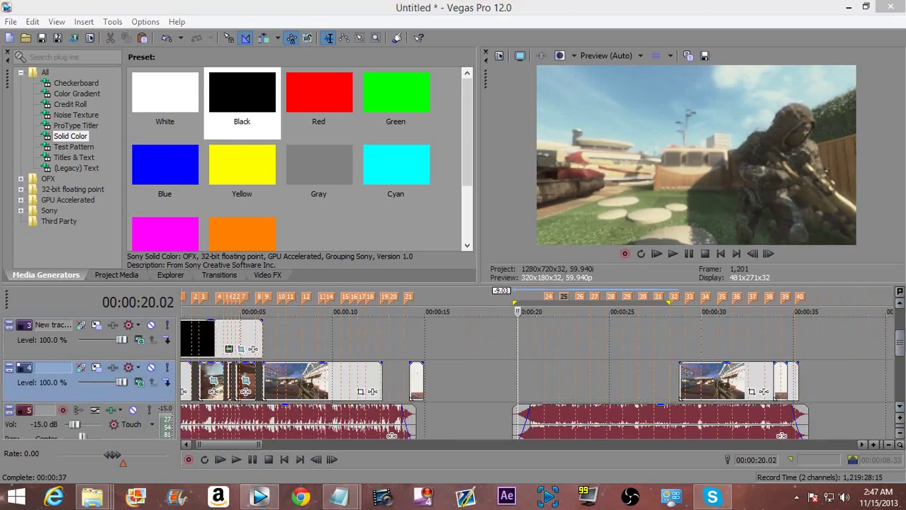
scroll(899, 339, up, 1)
drag(899, 337, 899, 324)
drag(541, 338, 516, 344)
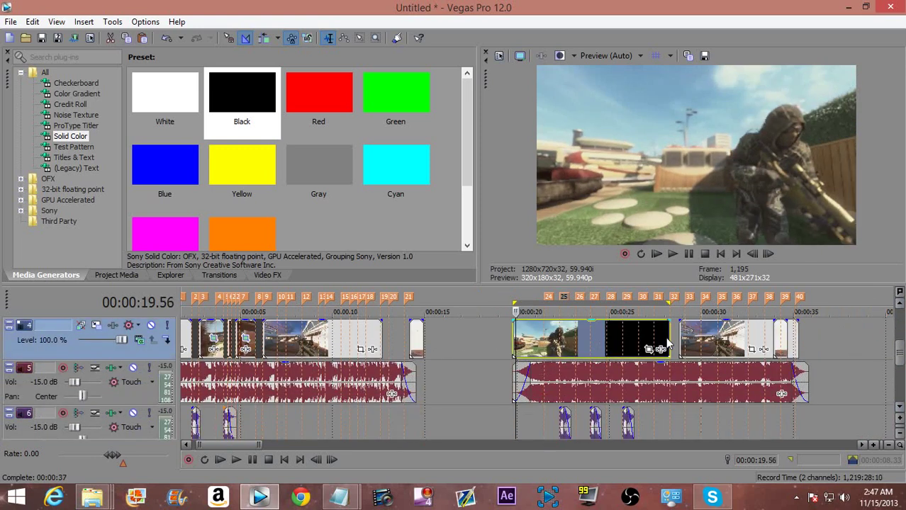
Step: Trim the rendered clip's end to the end of the loop region near marker 32, and play the clip from 00:00:19.45
click(665, 337)
drag(666, 337, 662, 338)
click(654, 337)
click(516, 335)
key(space)
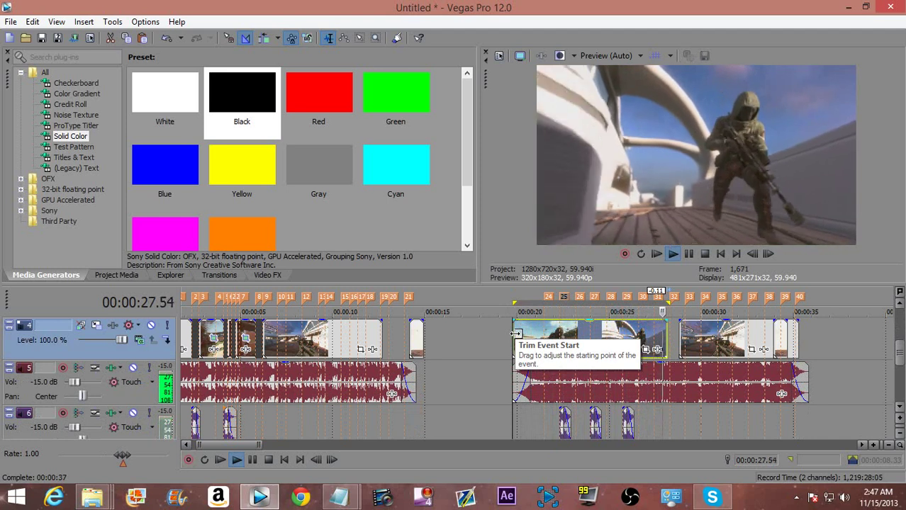
key(space)
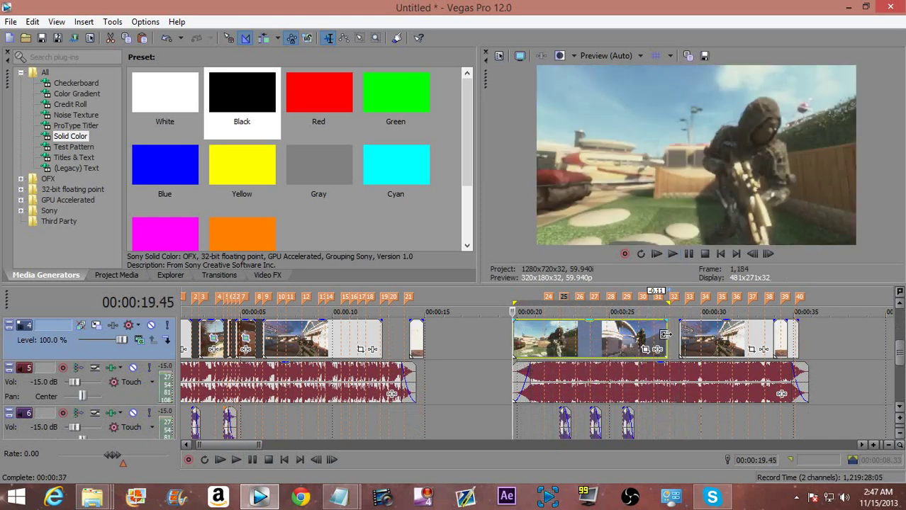
click(629, 338)
scroll(509, 345, up, 2)
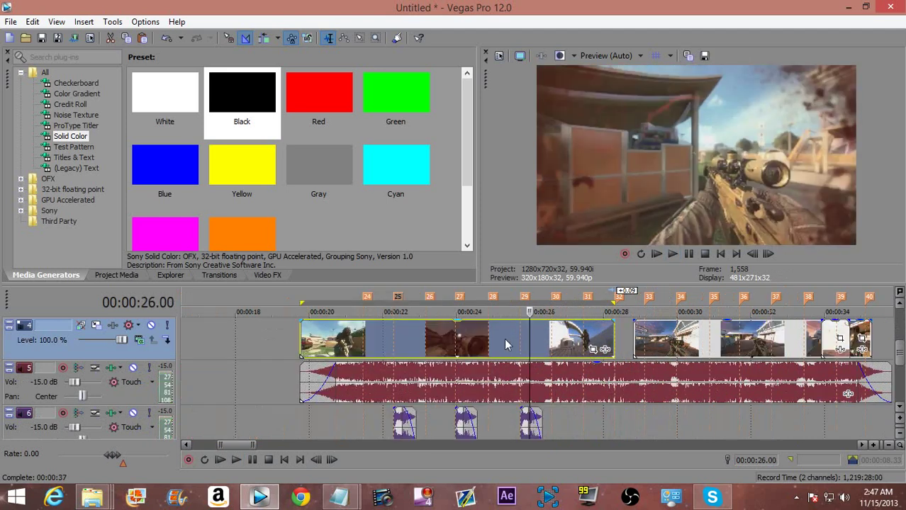
Step: In the rendered clip's properties, disable resampling and turn off Maintain aspect ratio
click(362, 333)
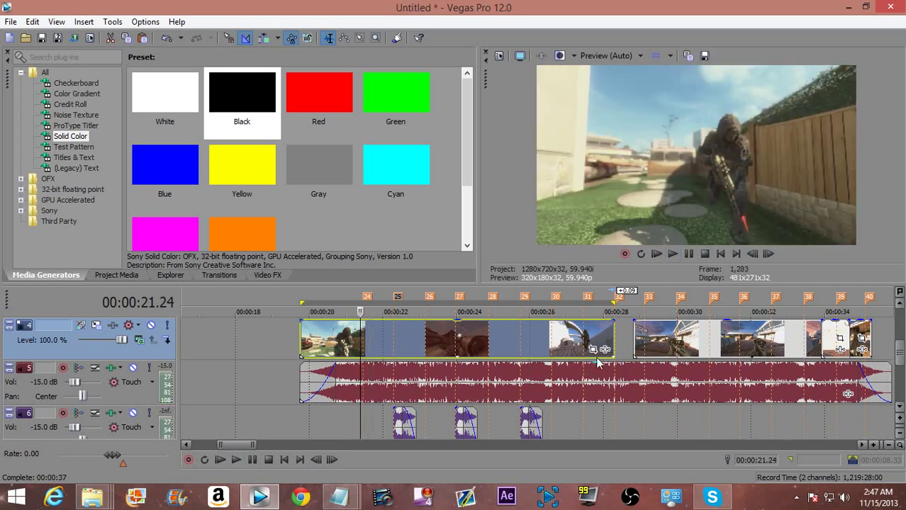
right_click(583, 347)
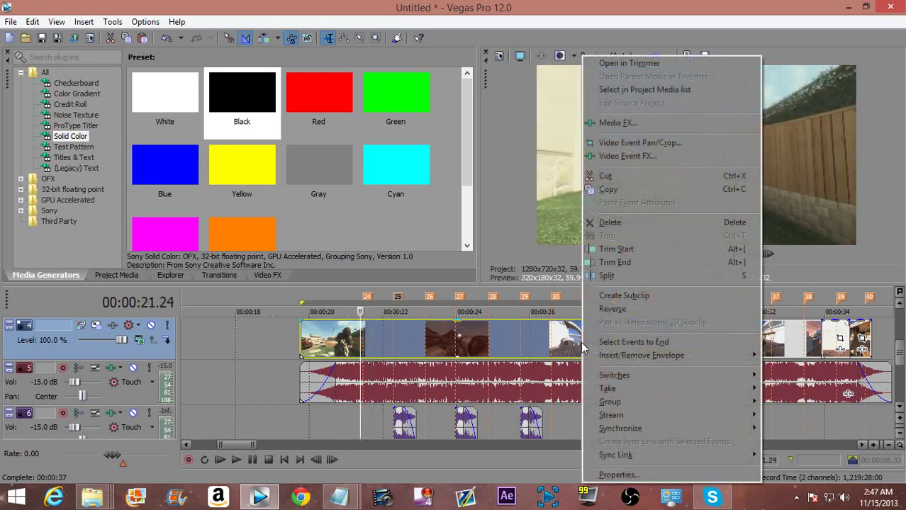
click(633, 478)
click(358, 207)
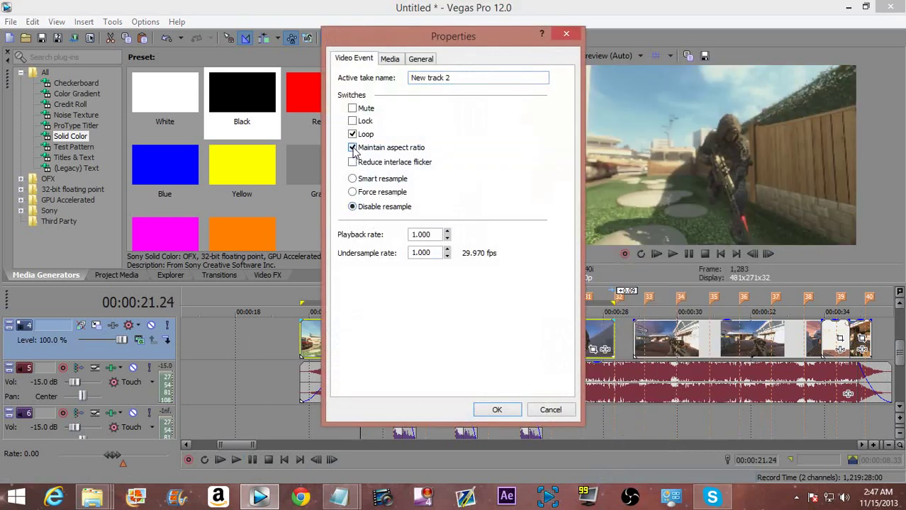
key(Return)
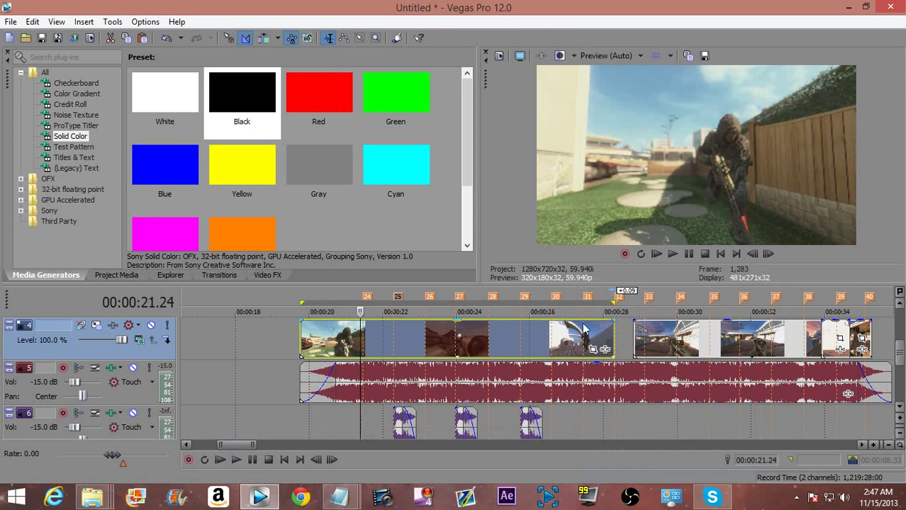
Step: Open Pan/Crop for the rendered clip and add position keyframes at 00:00:01.44 and two frames earlier at 00:00:01.42, around marker 24
click(591, 349)
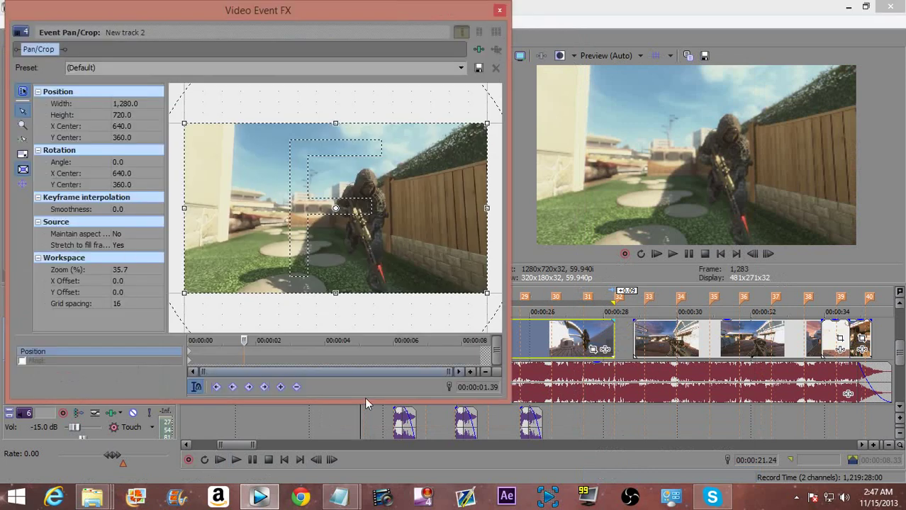
click(364, 421)
scroll(364, 420, up, 6)
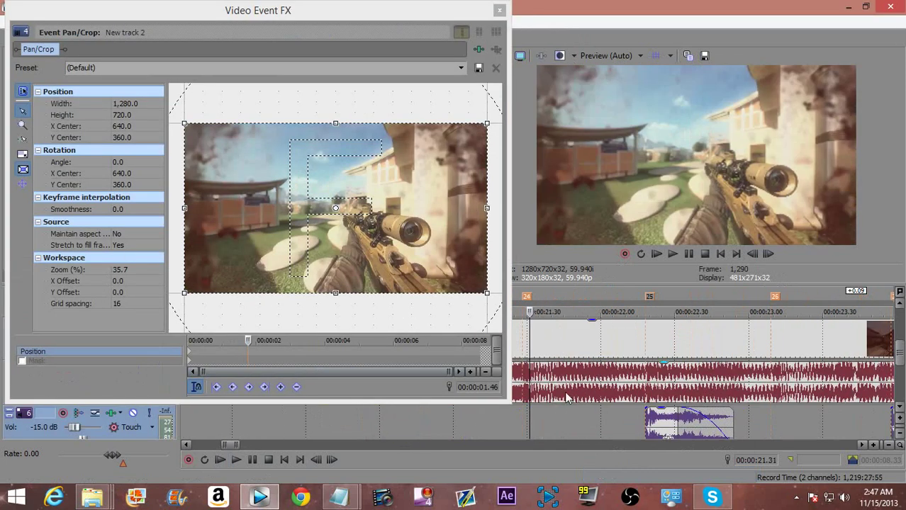
scroll(523, 341, up, 3)
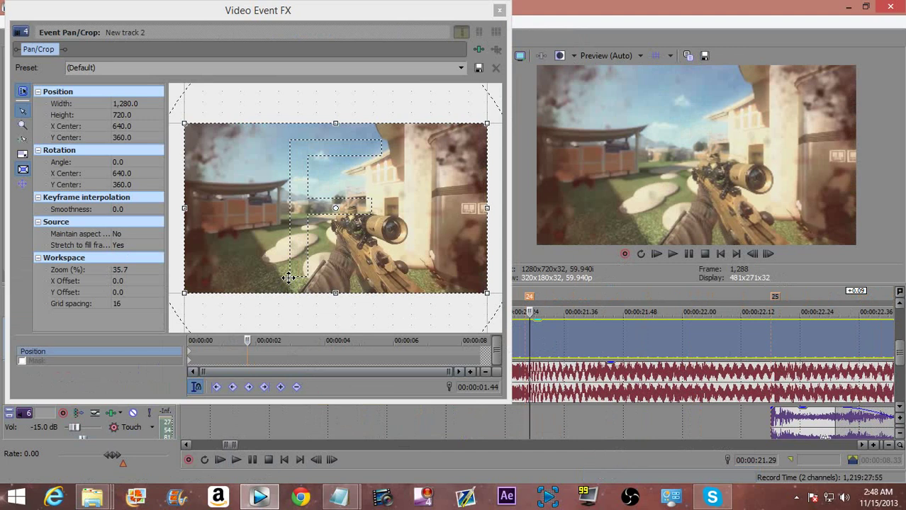
click(284, 388)
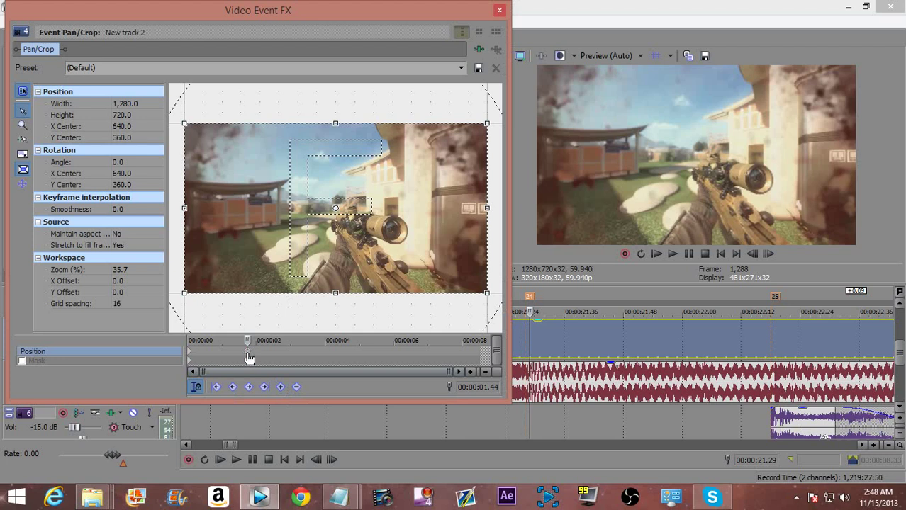
key(Left)
key(Left)
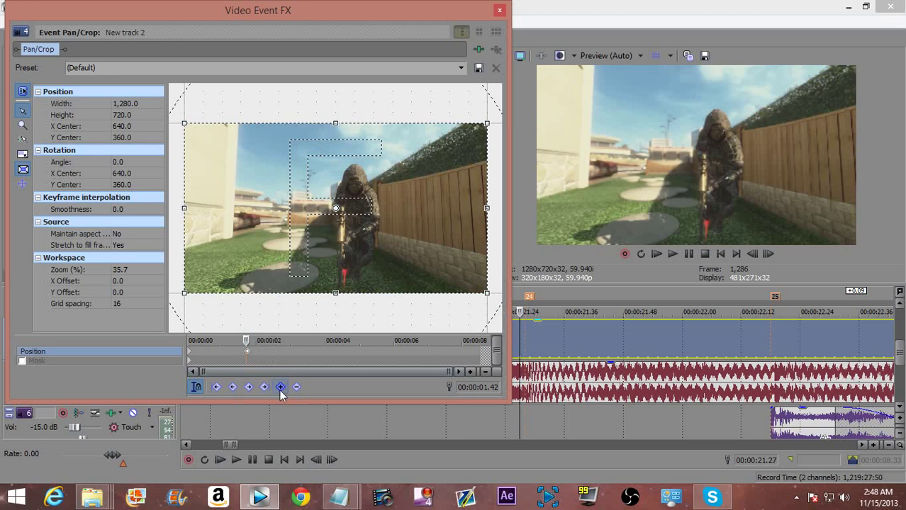
Step: At the 00:00:01.44 keyframe, shrink the crop frame to about 1,038.8 by 584.3 and rotate it to about 3.4 degrees
scroll(266, 348, up, 5)
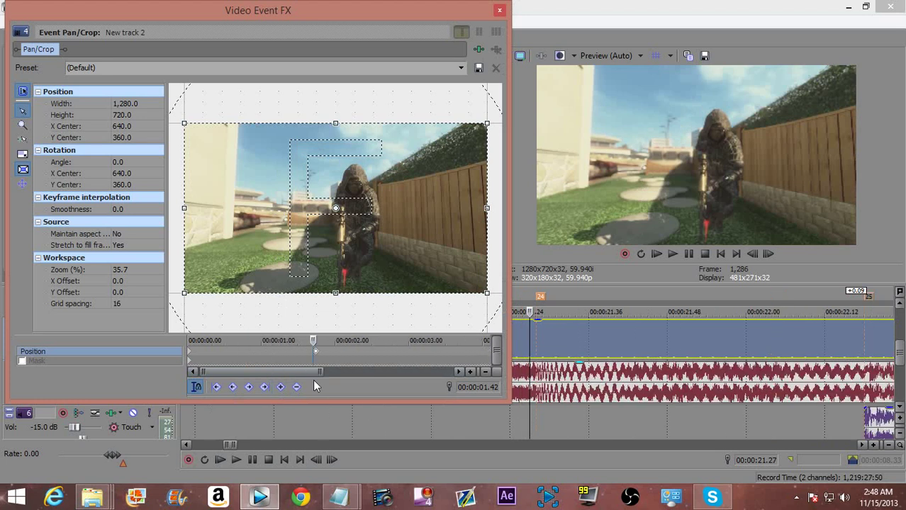
scroll(345, 358, up, 2)
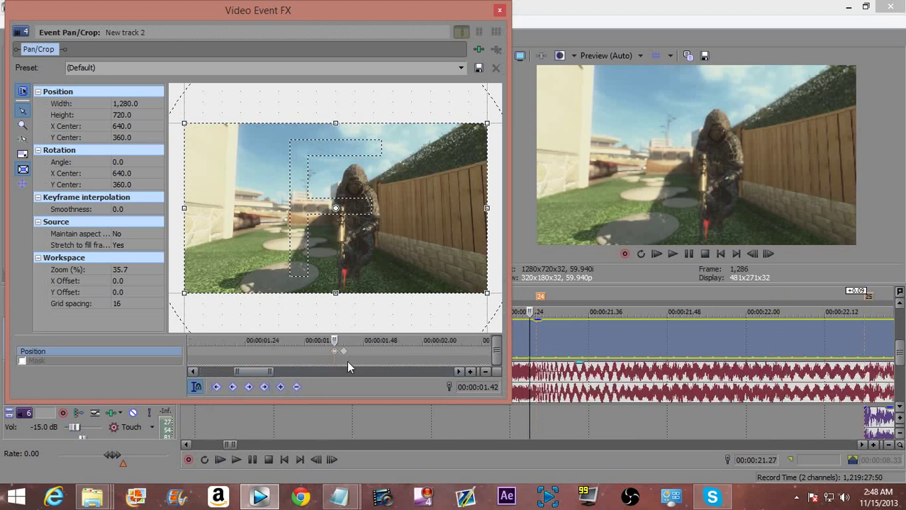
click(343, 354)
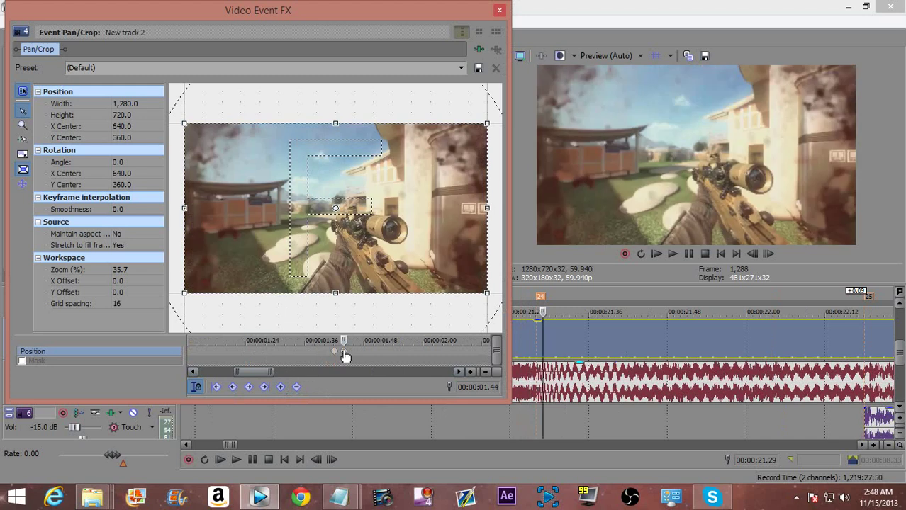
drag(184, 291, 212, 281)
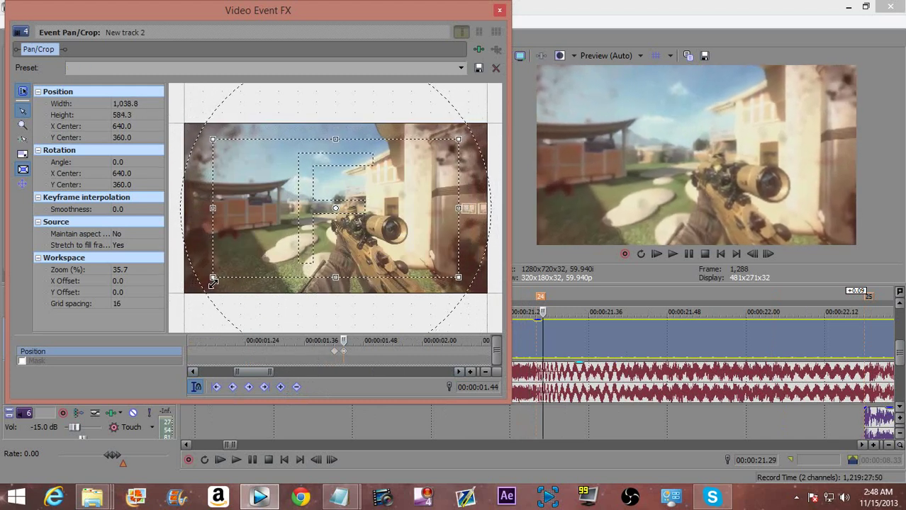
drag(279, 296, 269, 301)
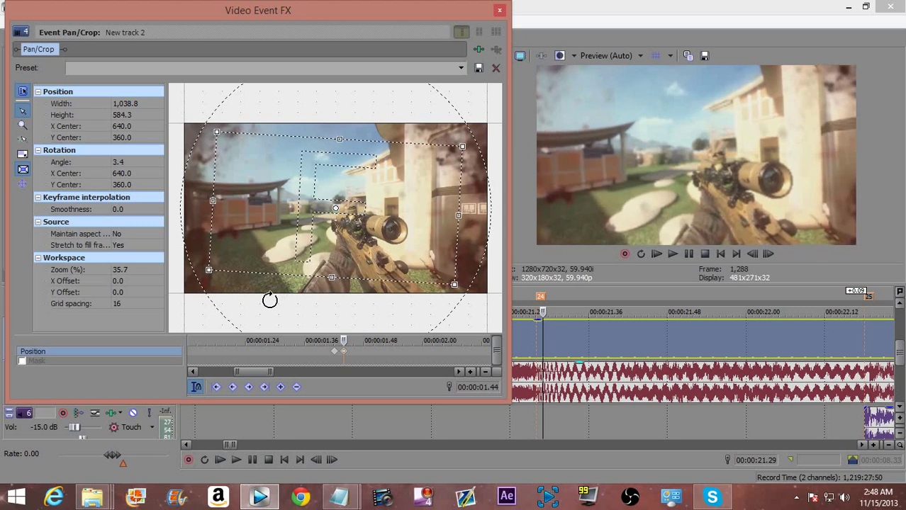
Step: Move to marker 25 at 00:00:02.33 in the clip and rotate the crop frame to about -5.3 degrees, creating a new keyframe
drag(343, 341, 436, 341)
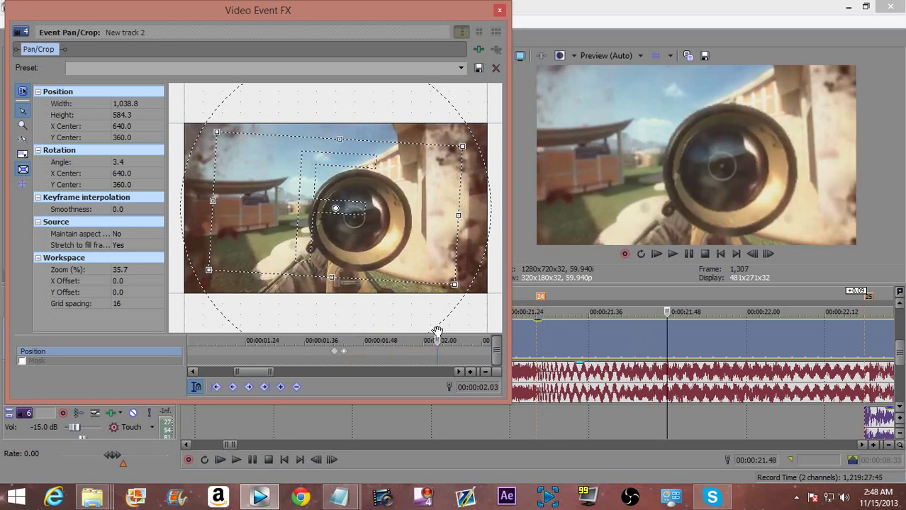
scroll(443, 349, down, 2)
scroll(605, 348, down, 1)
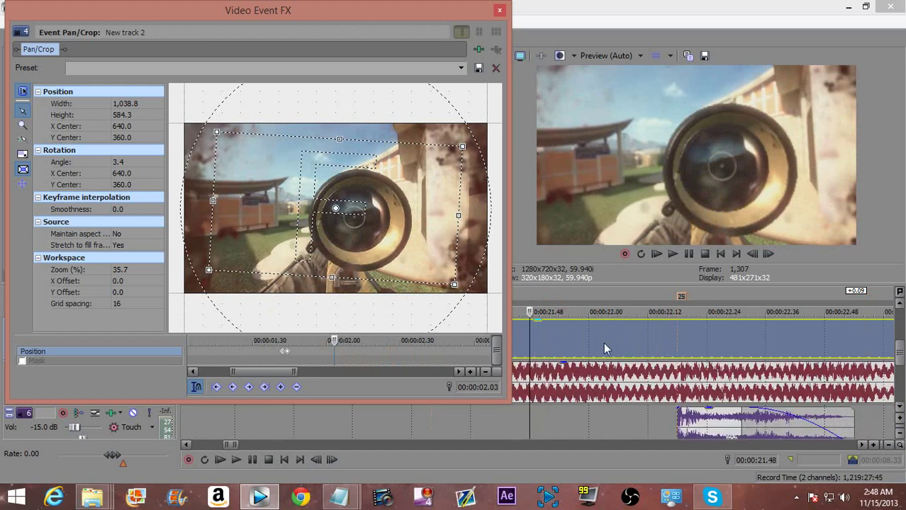
key(space)
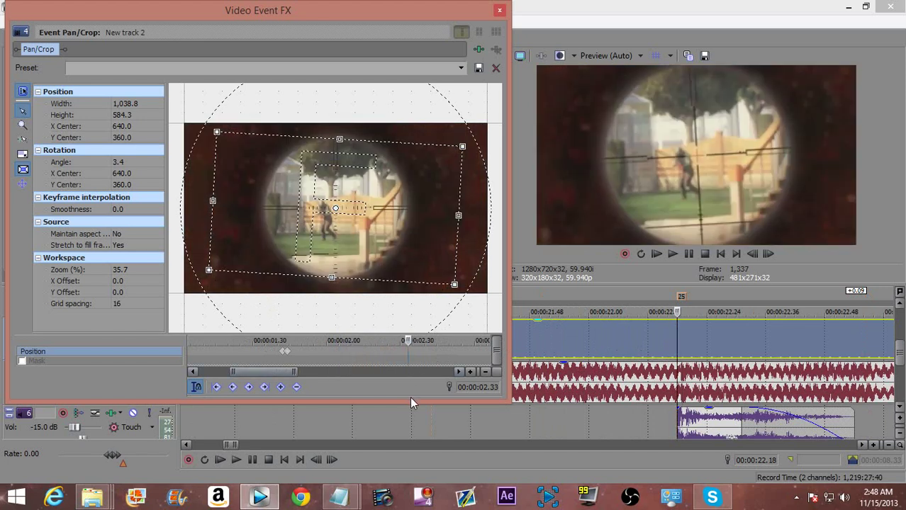
drag(329, 316, 344, 319)
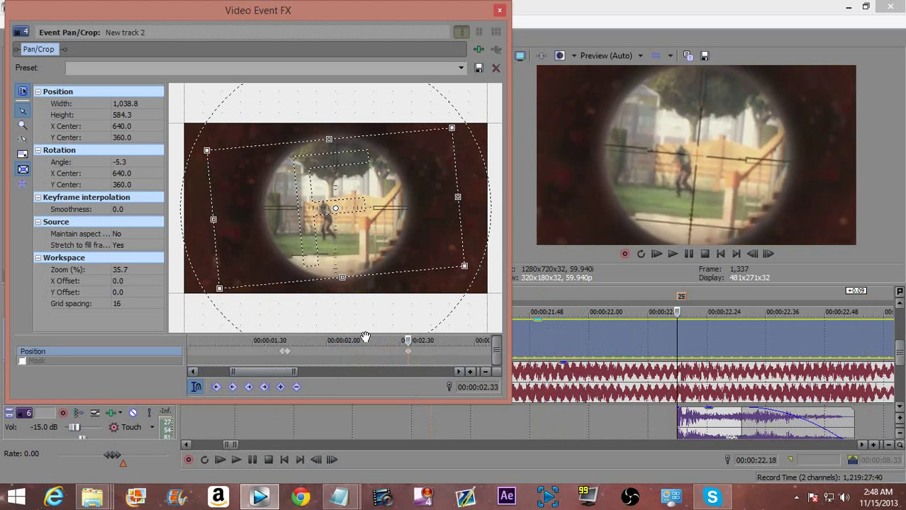
Step: Rotate the clip's crop frame in alternating directions at beat markers 26, 27 and 28, to 5.7, -6.8 and 6.5 degrees
key(space)
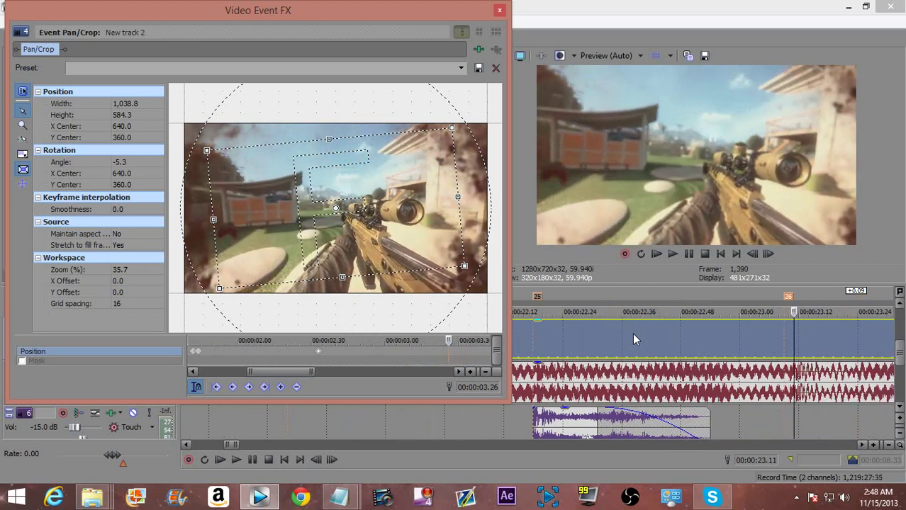
drag(360, 299, 341, 306)
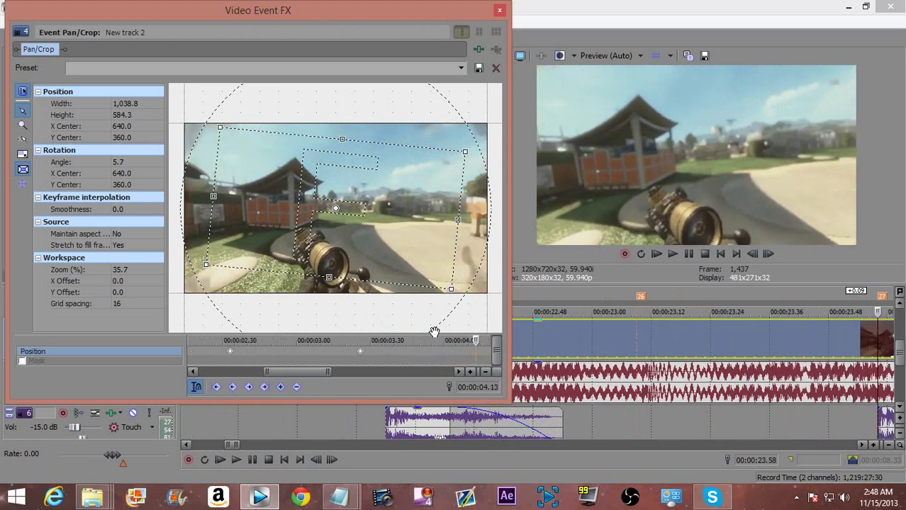
drag(334, 298, 351, 301)
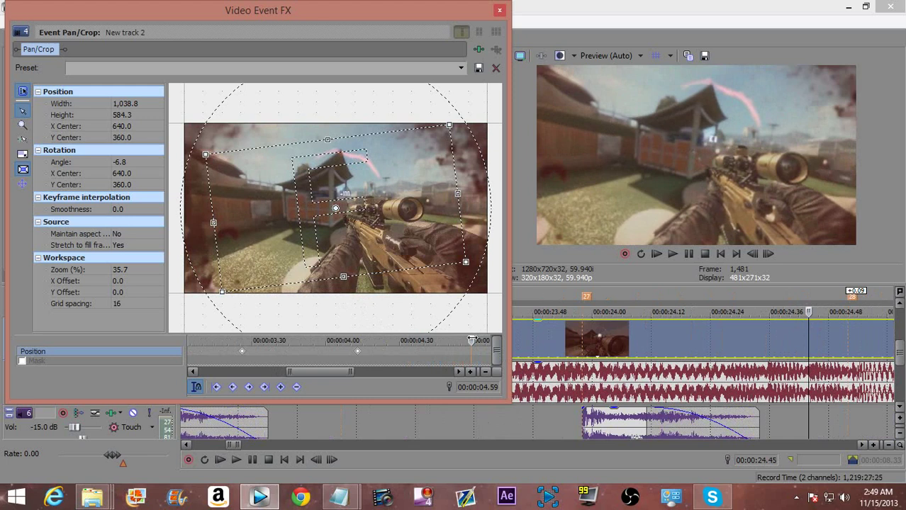
drag(390, 303, 365, 310)
Step: Add a pan/crop keyframe at beat marker 29 with the crop frame rotated to -7.2 degrees
drag(465, 341, 473, 336)
key(Left)
key(Left)
key(Left)
key(Left)
key(Left)
key(Left)
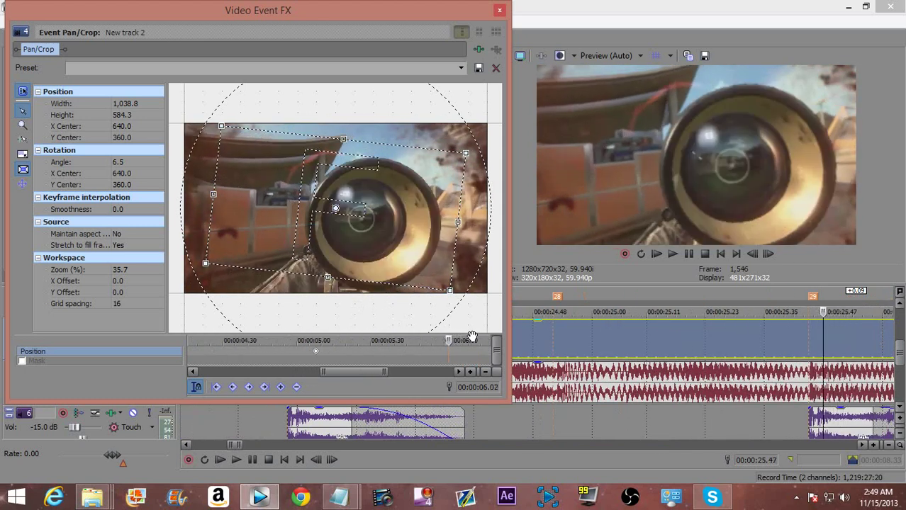
drag(238, 276, 256, 297)
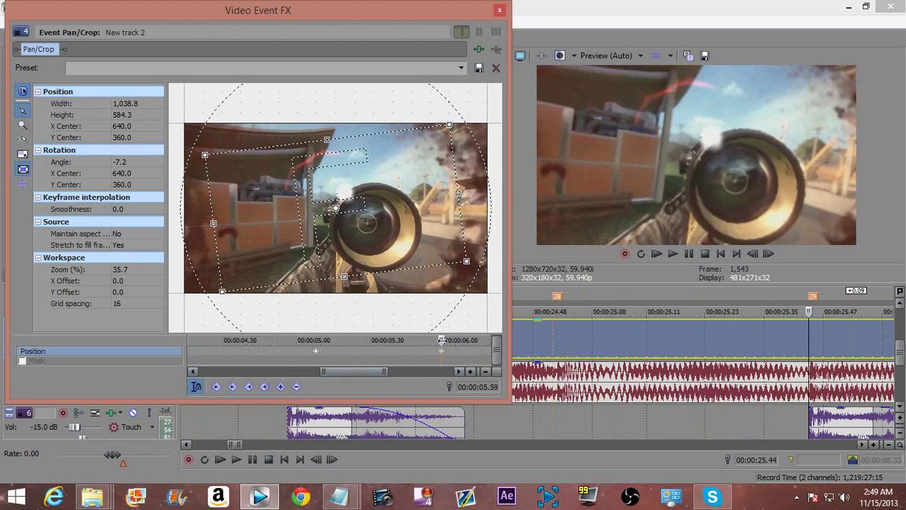
Step: Add a pan/crop keyframe at beat marker 30 with the crop frame rotated to 6.0 degrees
key(Right)
key(Right)
key(Right)
key(Right)
key(Right)
key(Right)
key(Right)
key(Right)
key(Right)
key(Right)
key(Right)
key(Right)
key(Right)
key(Right)
key(Right)
key(Right)
key(Right)
key(Right)
key(Right)
key(Right)
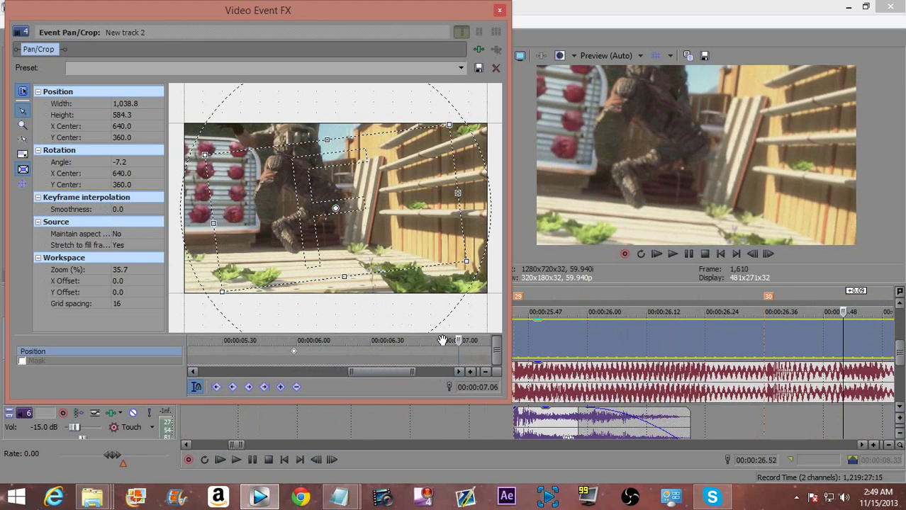
key(Left)
key(Left)
key(Left)
key(Left)
key(Left)
key(Left)
key(Left)
key(Left)
key(Left)
key(Left)
key(Left)
key(Left)
key(Left)
key(Left)
key(Left)
key(Left)
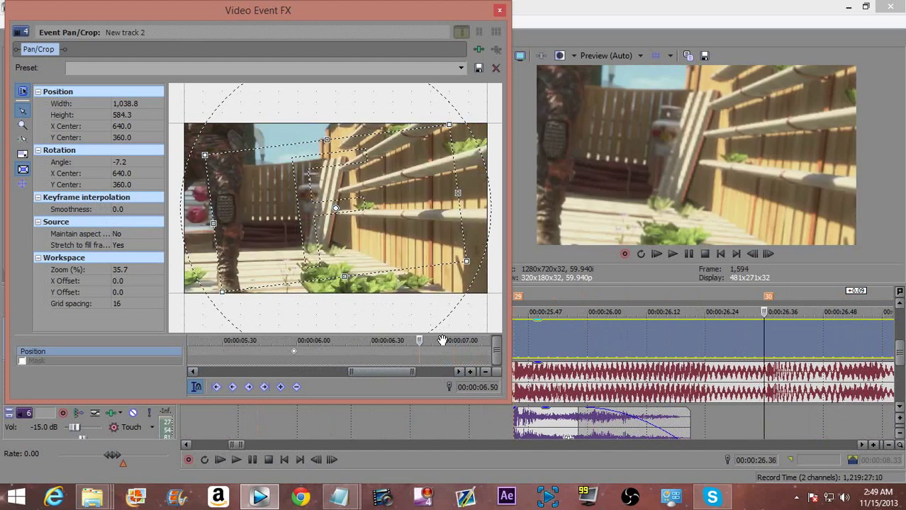
key(Right)
key(Left)
drag(402, 304, 389, 325)
Step: Add a pan/crop keyframe at beat marker 31 with the crop frame rotated to -6.1 degrees
key(Left)
key(Right)
key(Right)
key(Right)
key(Right)
key(Right)
key(Right)
key(Right)
key(Right)
key(Right)
key(Right)
key(Right)
key(Right)
key(Right)
key(Right)
key(Right)
key(Right)
key(Right)
key(Right)
key(Right)
key(Right)
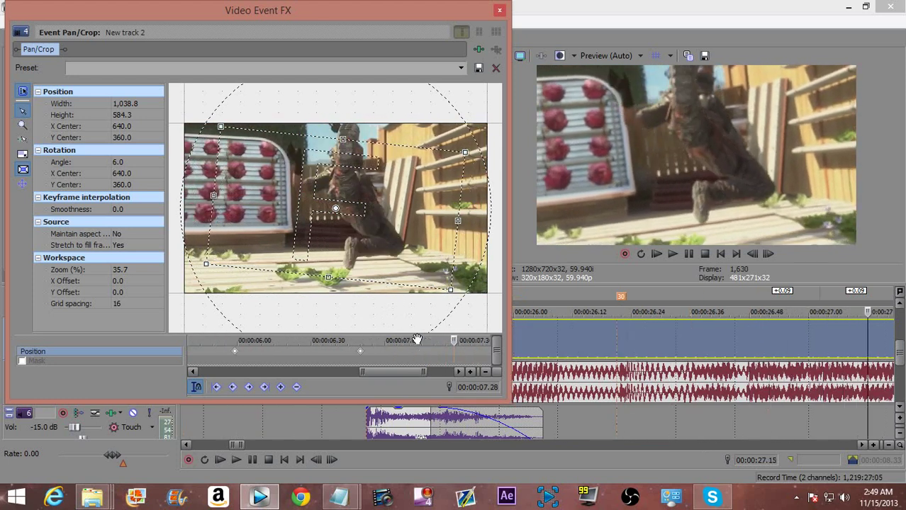
key(Right)
key(Right)
key(Right)
key(Right)
key(Right)
key(Right)
key(Right)
key(Right)
key(Right)
key(Right)
key(Right)
key(Right)
key(Right)
key(Right)
key(Right)
key(Right)
drag(350, 308, 368, 313)
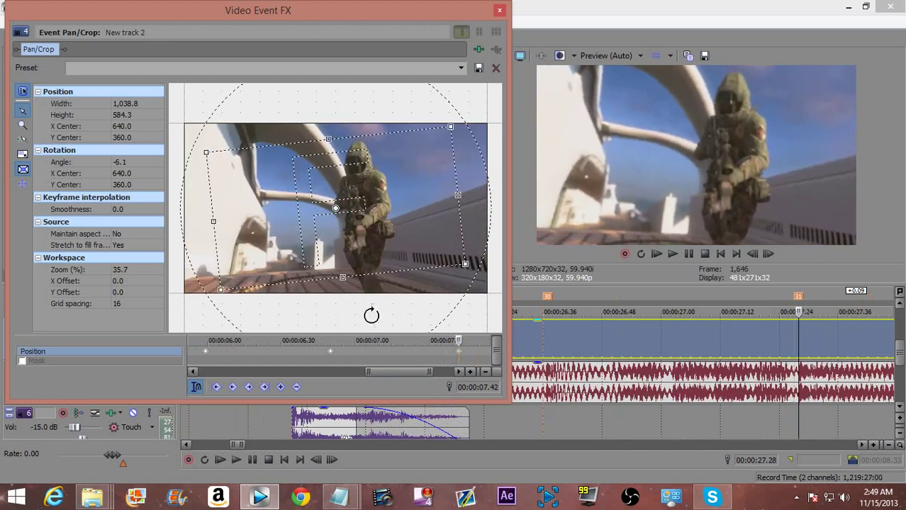
Step: Restore the default full-frame crop two frames before the marker 31 keyframe, at 00:00:07.40
scroll(673, 351, down, 3)
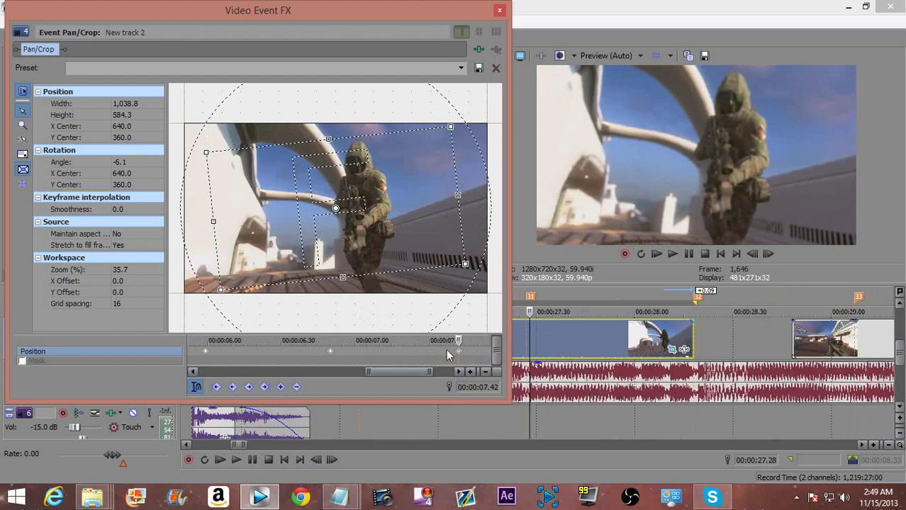
scroll(454, 354, up, 3)
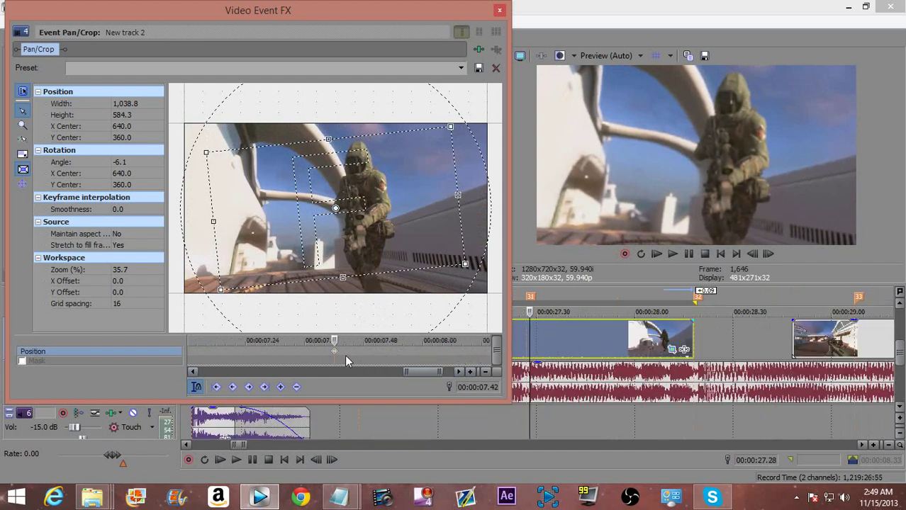
key(Left)
key(Left)
right_click(351, 223)
click(364, 234)
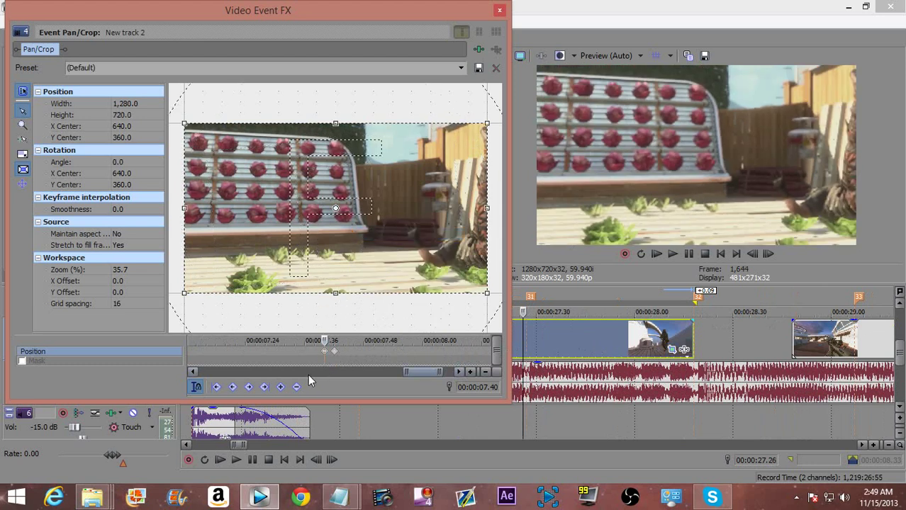
Step: Restore the default crop two frames before the marker 30 and 29 keyframes, at 00:00:06.48 and 00:00:05.57
scroll(266, 363, down, 2)
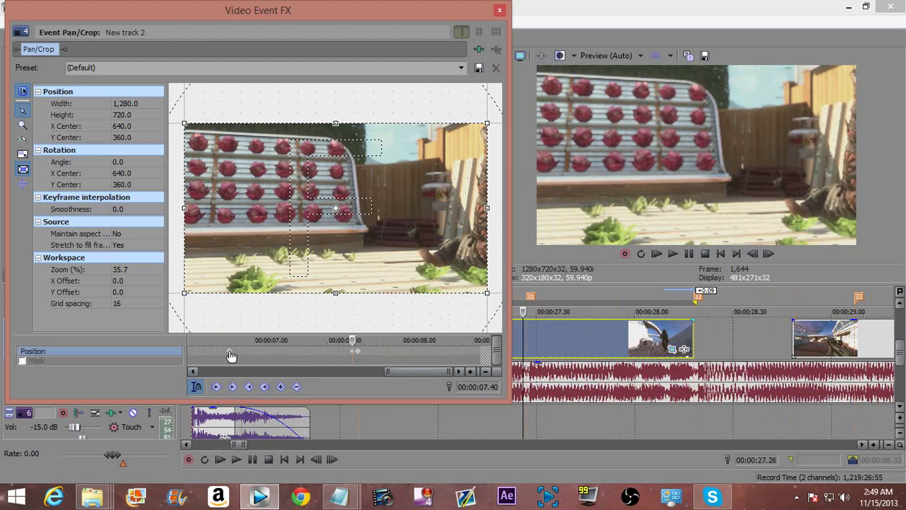
click(230, 351)
key(Left)
key(Left)
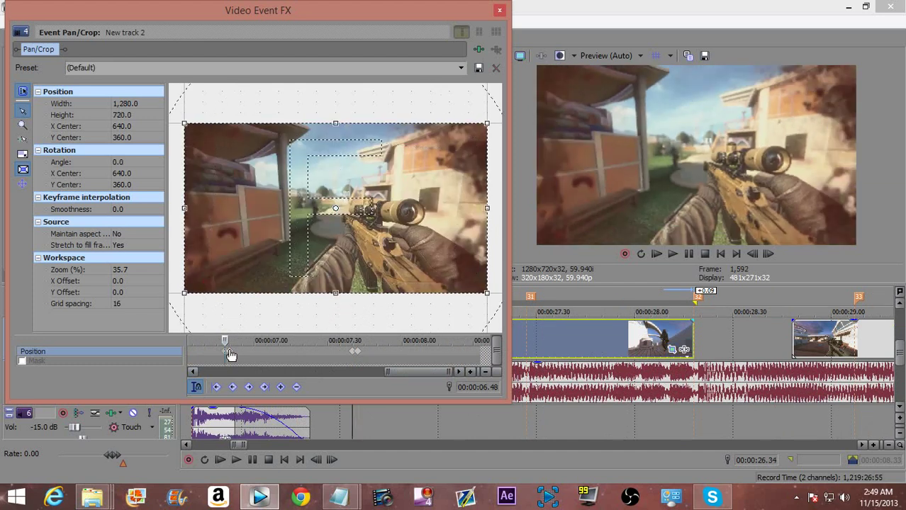
scroll(231, 350, down, 1)
click(253, 352)
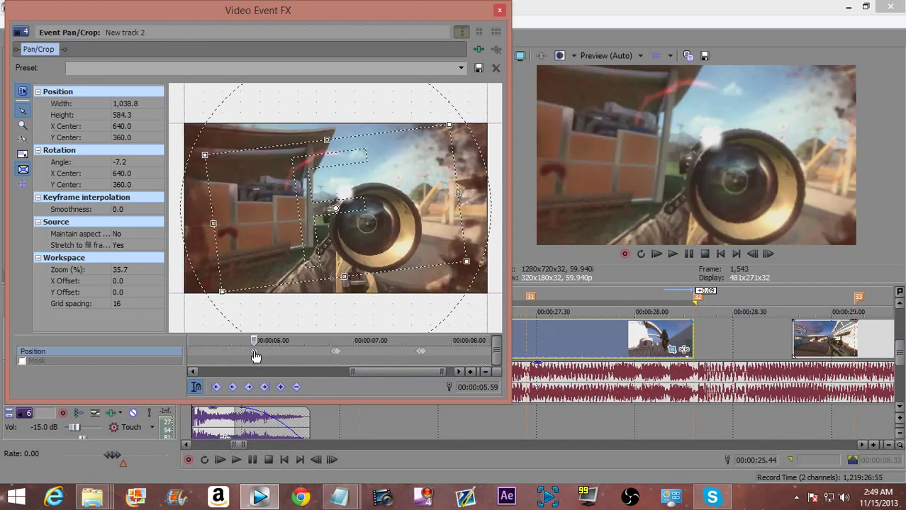
key(Left)
scroll(258, 355, down, 1)
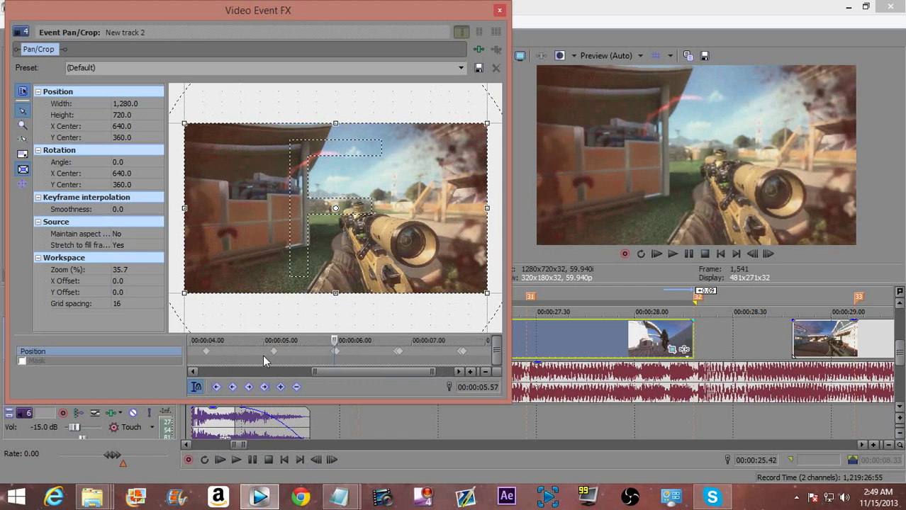
Step: Restore the default crop two frames before the keyframes at markers 28, 27, 26 and 25
click(276, 352)
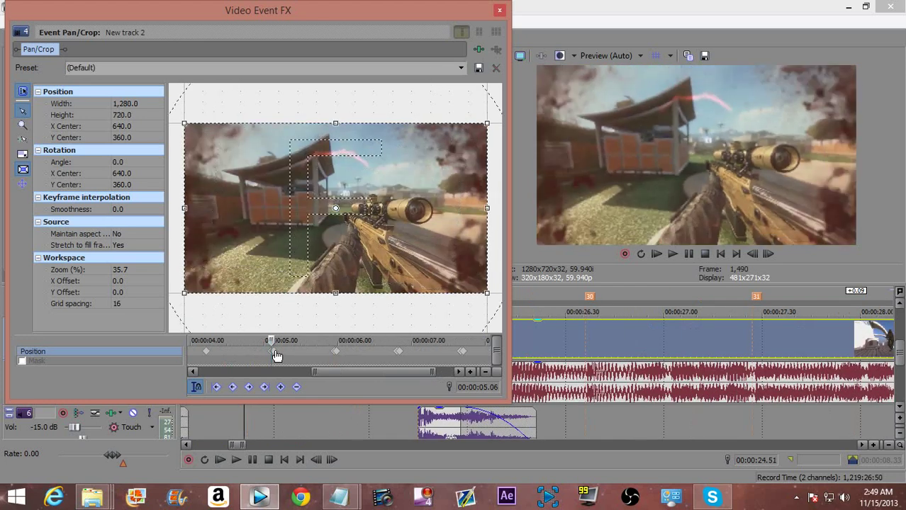
click(206, 354)
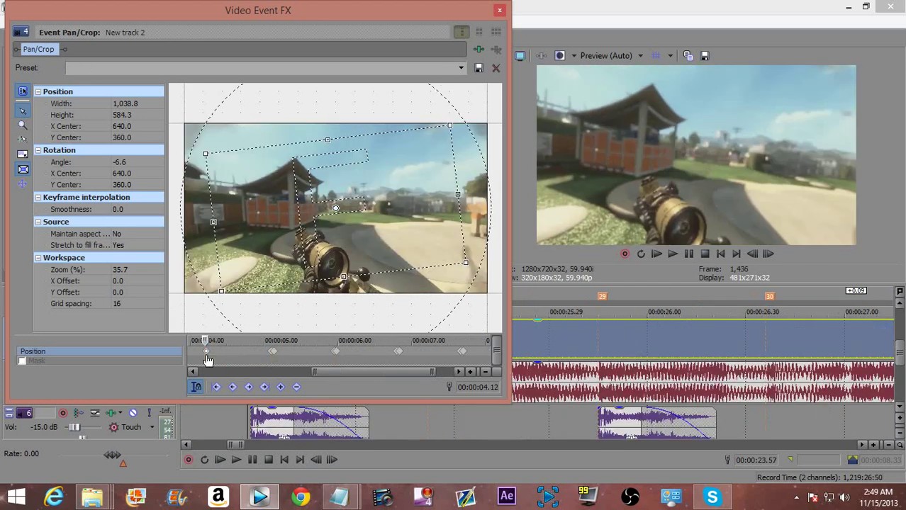
key(Left)
key(Left)
scroll(206, 364, down, 1)
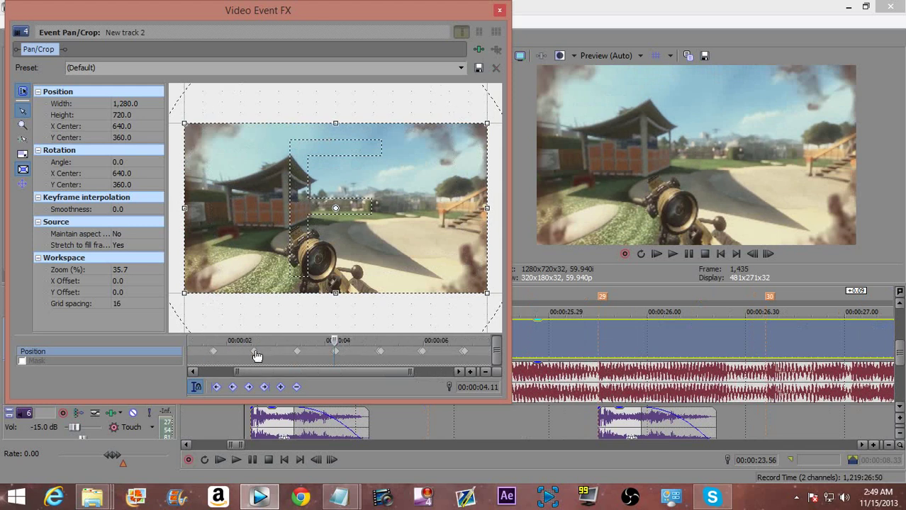
click(296, 352)
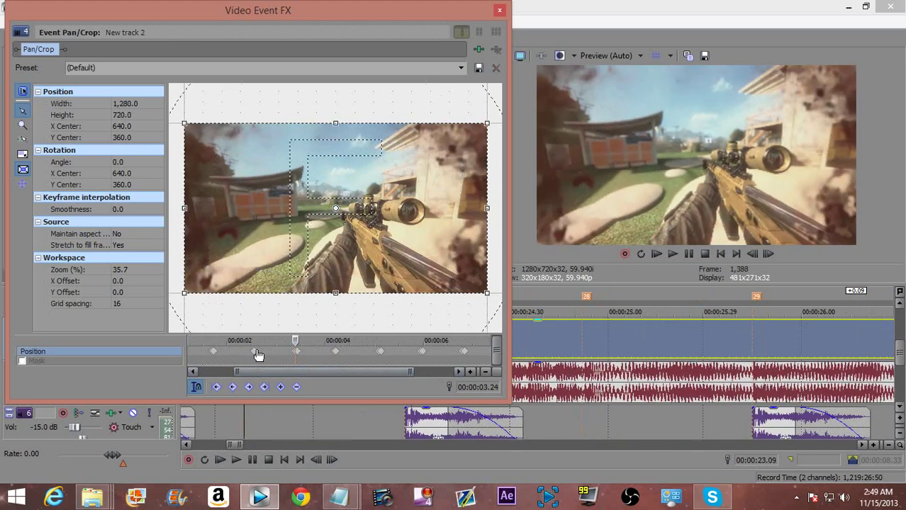
click(253, 354)
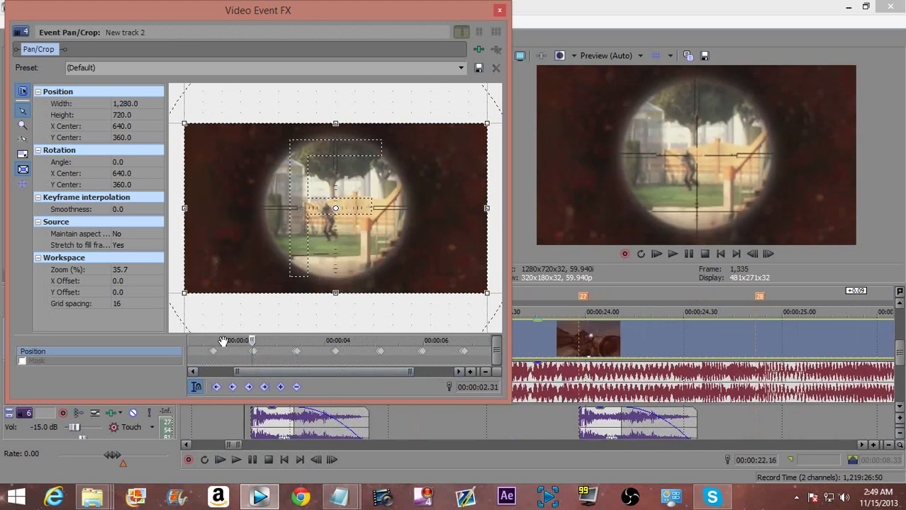
Step: Close the pan/crop window, select the clip's full time range and play back the rotation shakes
click(501, 11)
click(458, 339)
scroll(458, 335, down, 5)
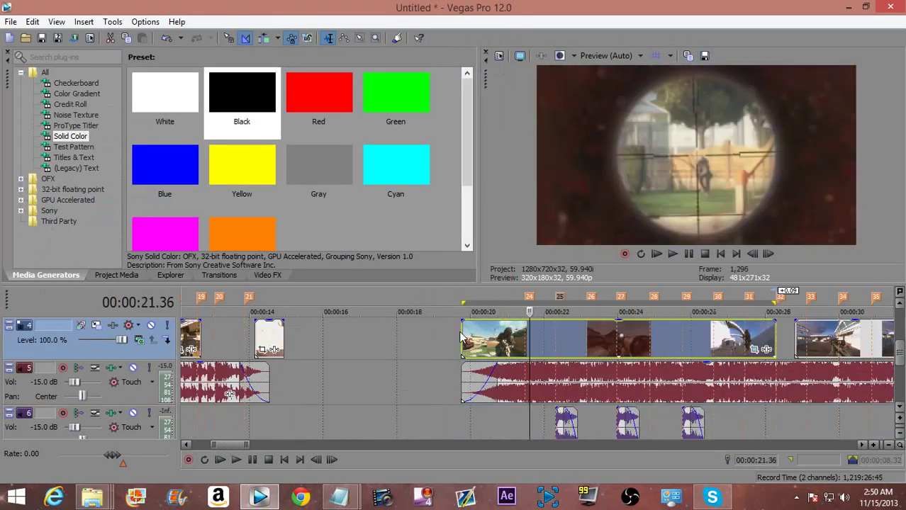
key(Right)
key(Right)
key(Right)
key(Right)
key(Right)
key(Right)
key(Right)
key(Right)
key(Right)
key(Right)
key(Right)
key(Right)
key(Right)
key(Right)
key(Right)
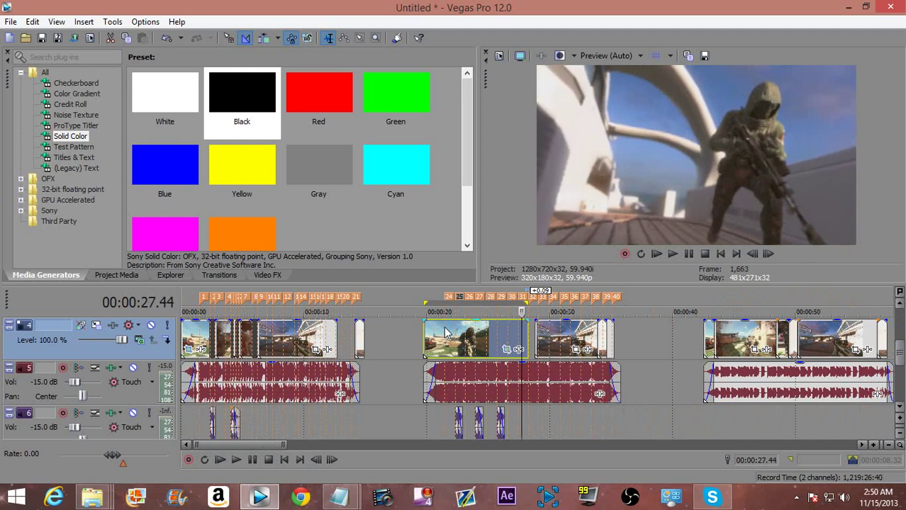
double_click(445, 332)
key(space)
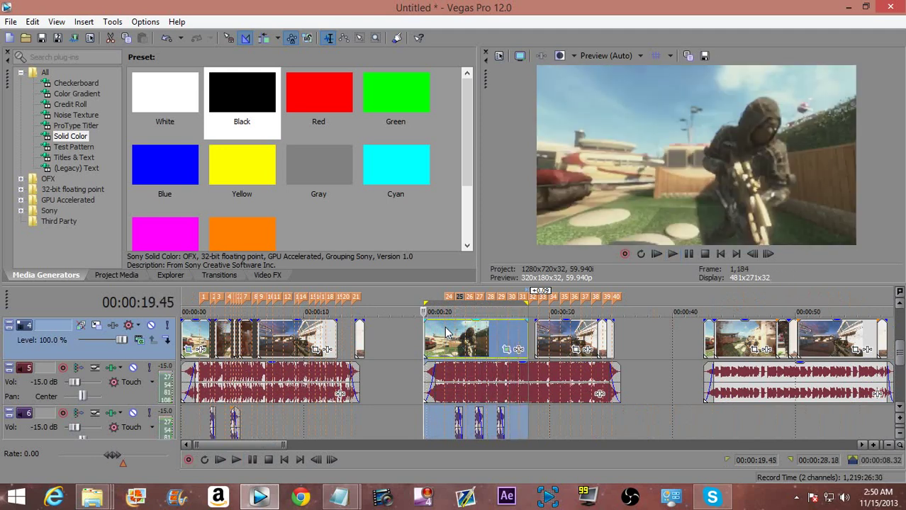
Step: Set all pan/crop position keyframes of the clip to Smooth interpolation and close the pan/crop window
click(508, 350)
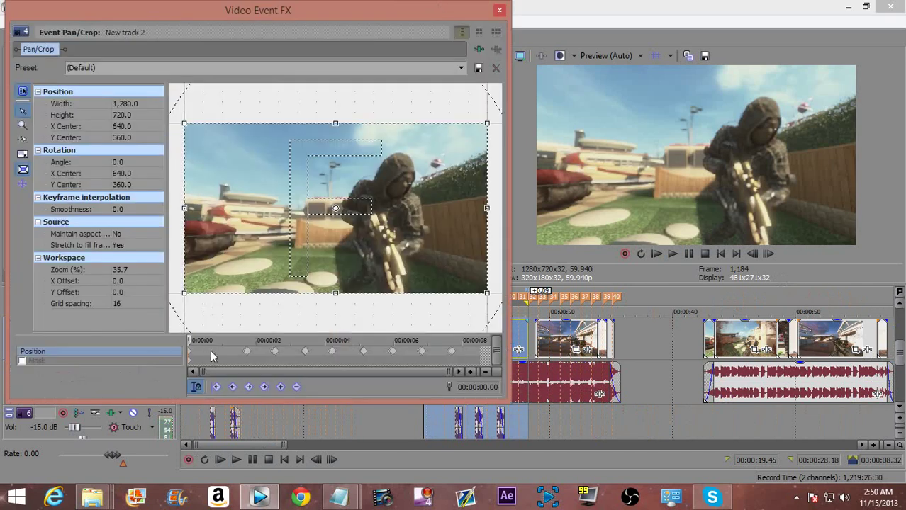
click(190, 354)
right_click(456, 351)
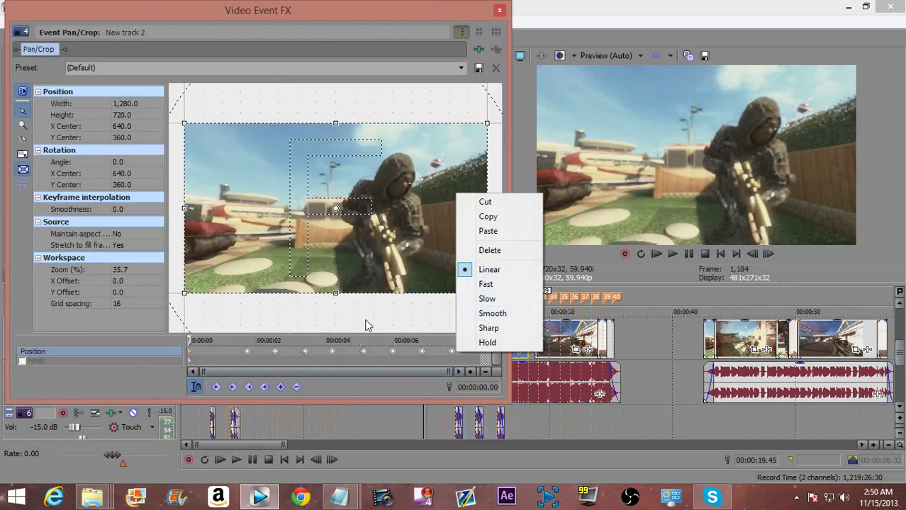
click(492, 313)
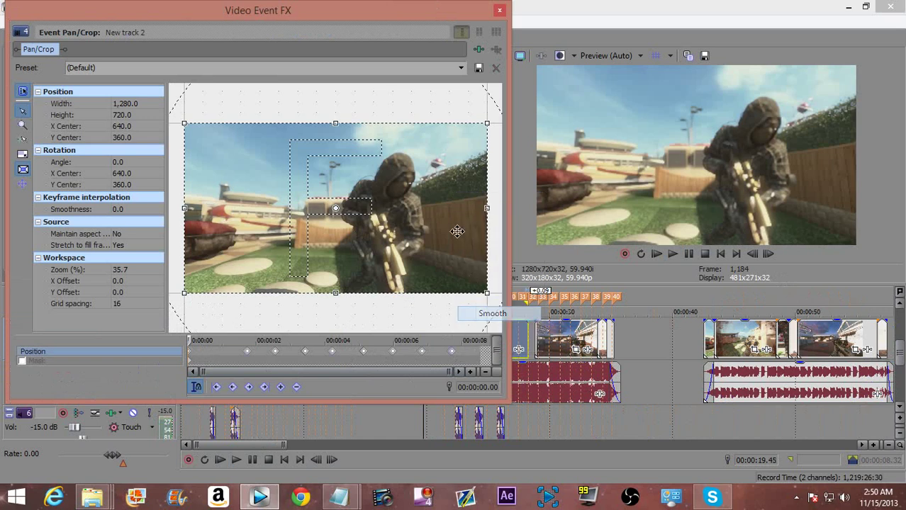
click(497, 10)
Step: Select the clip's full time range and play back the smoothed shake effect
double_click(494, 355)
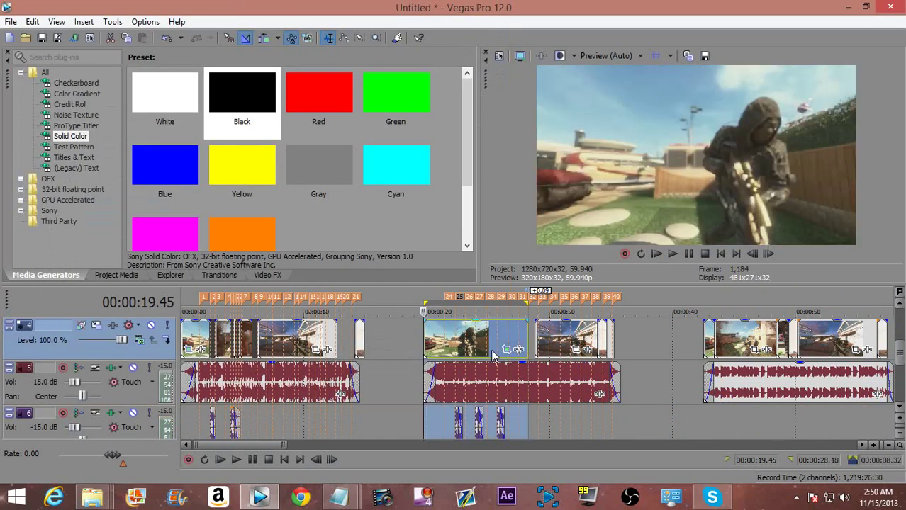
key(space)
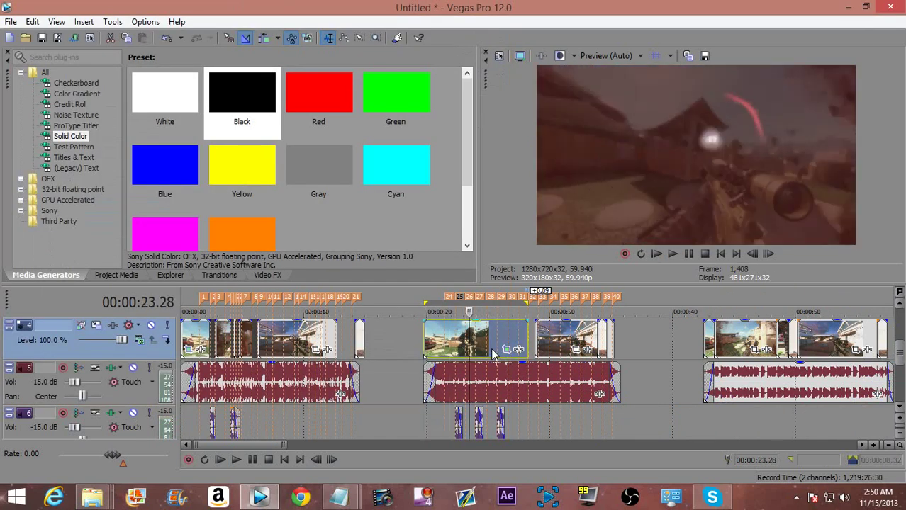
click(507, 340)
double_click(495, 355)
key(space)
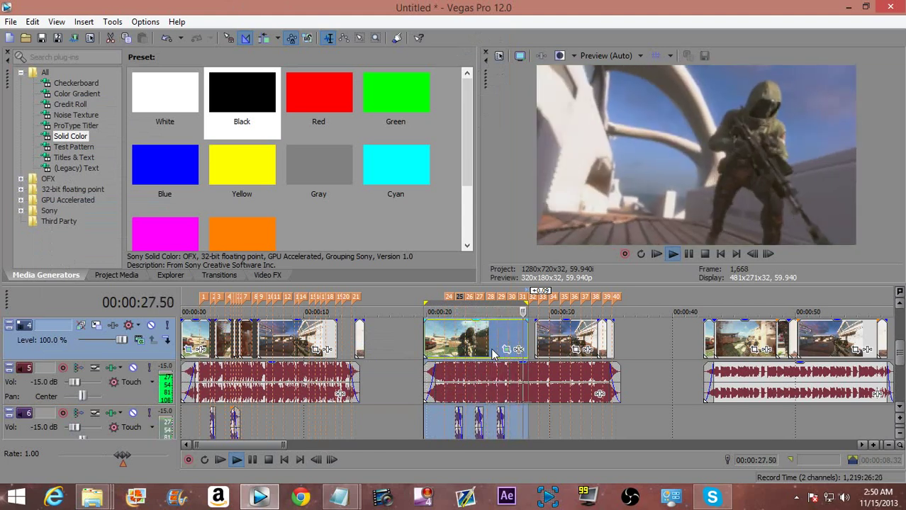
key(space)
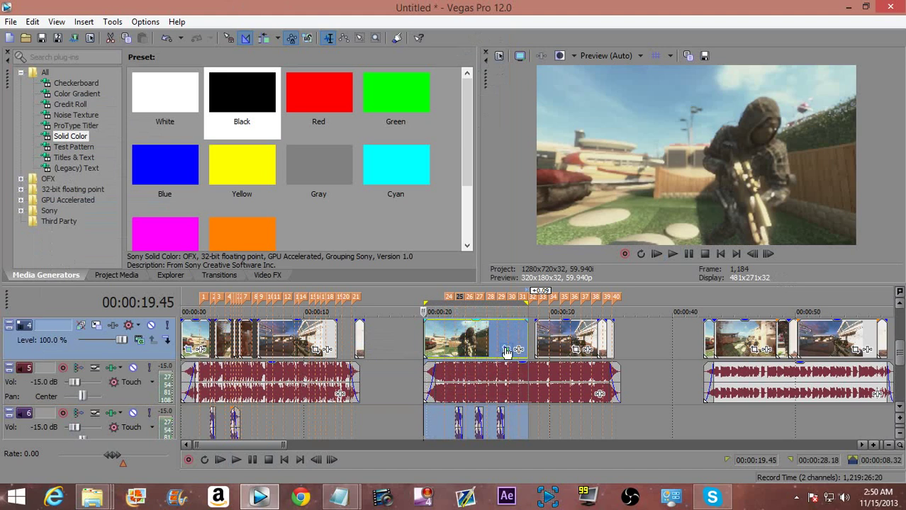
Step: Open the shake clip's pan/crop window and examine the spacing of the paired position keyframes along its timeline
click(513, 348)
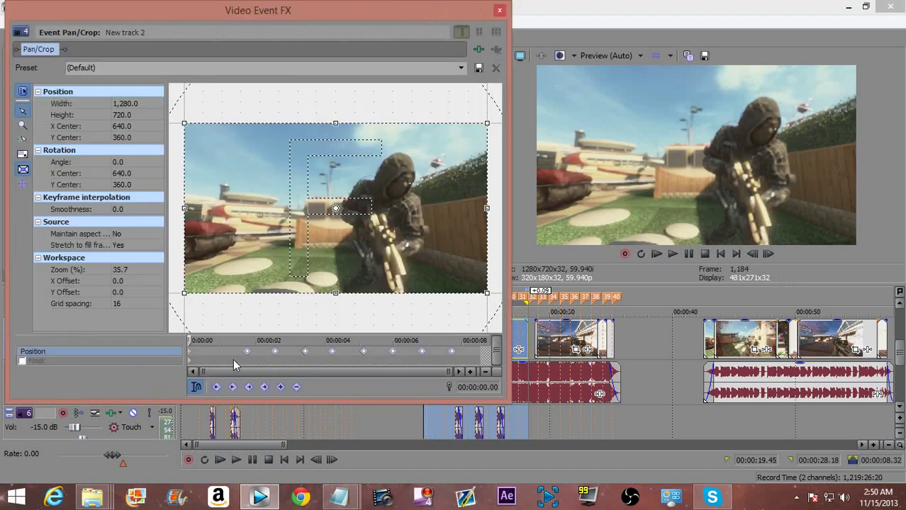
click(243, 361)
click(244, 353)
scroll(252, 354, up, 2)
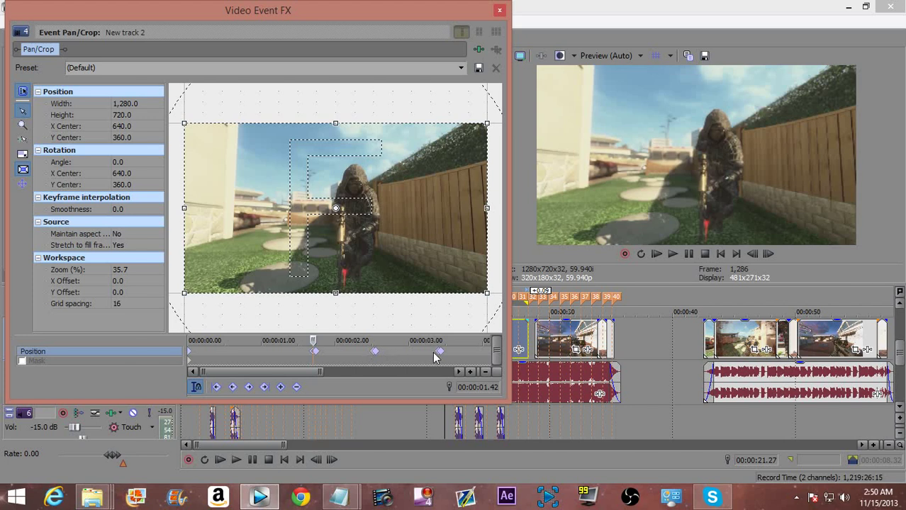
scroll(426, 358, down, 2)
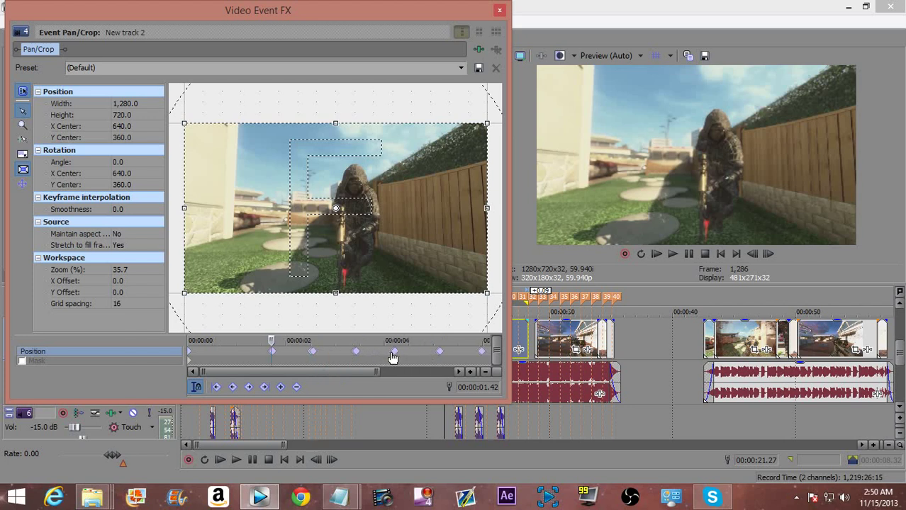
scroll(383, 358, up, 3)
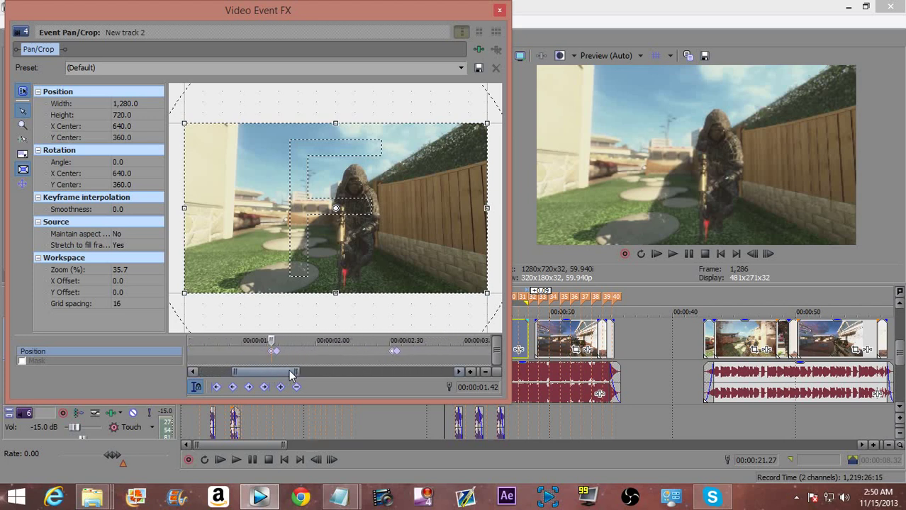
scroll(328, 383, left, 3)
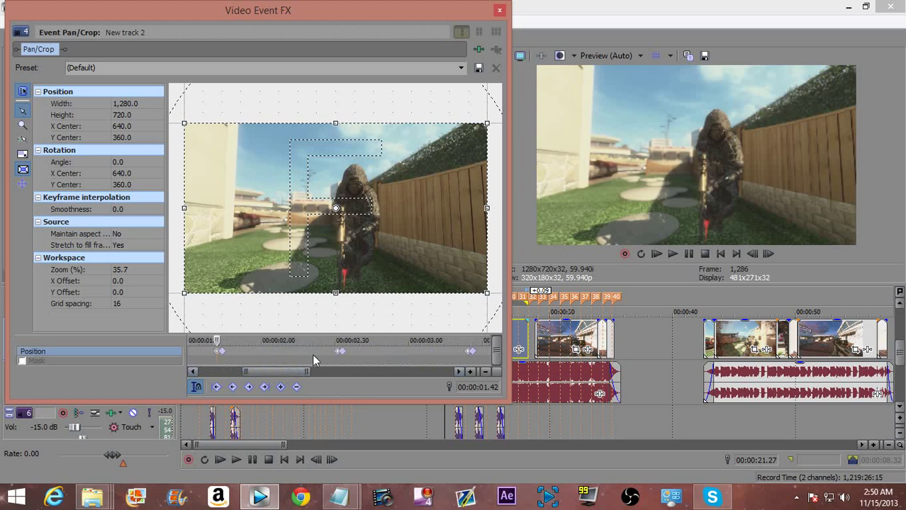
mouse_move(284, 375)
mouse_down()
mouse_move(354, 373)
mouse_move(295, 372)
mouse_up()
scroll(296, 378, down, 3)
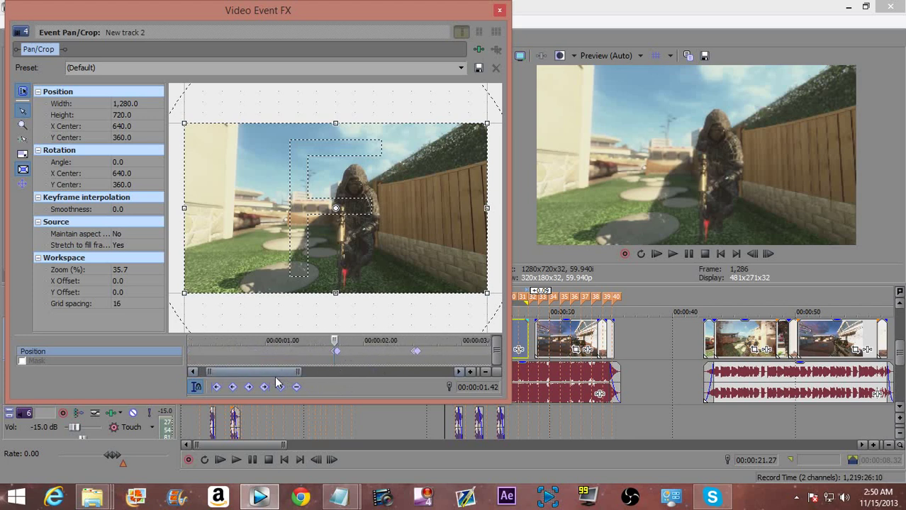
drag(295, 379, 396, 371)
mouse_move(331, 354)
mouse_down()
mouse_move(294, 374)
mouse_move(389, 376)
mouse_move(389, 366)
mouse_up()
scroll(430, 352, up, 5)
drag(311, 375, 439, 369)
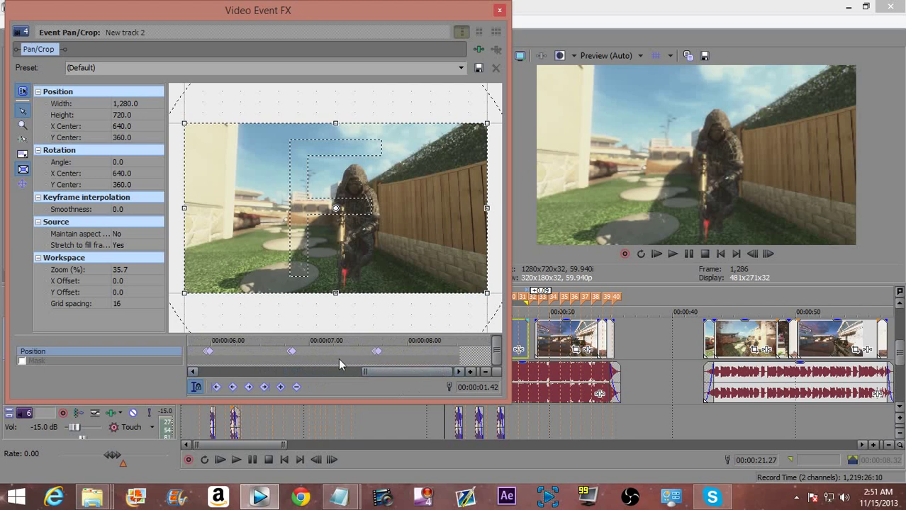
drag(380, 375, 300, 381)
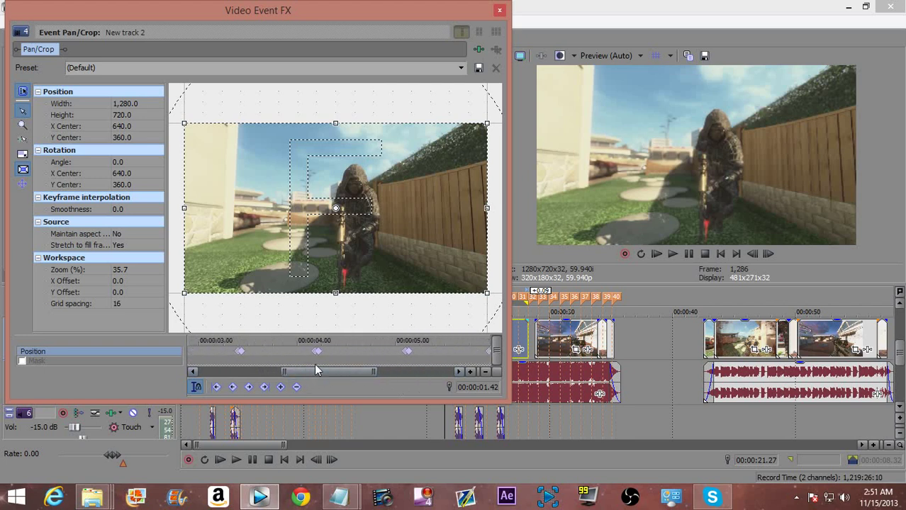
scroll(316, 365, down, 1)
drag(269, 355, 272, 354)
scroll(279, 353, up, 2)
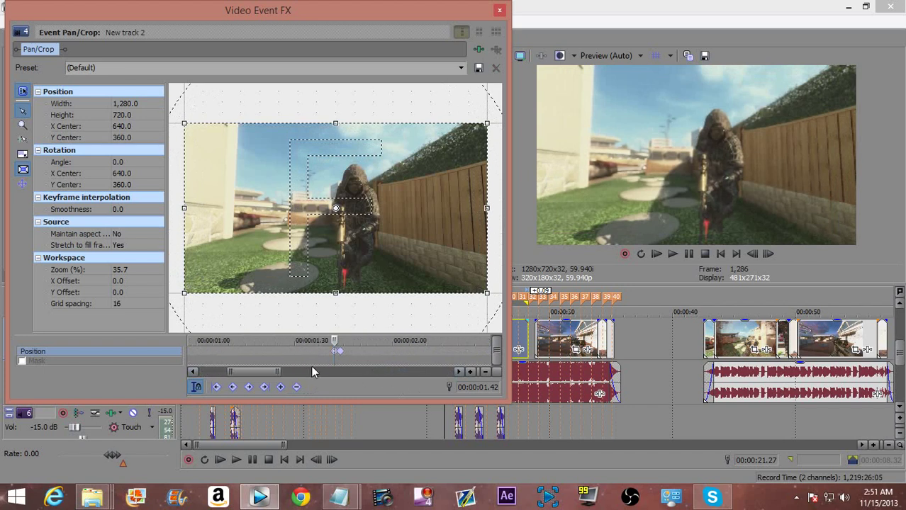
Step: Inspect the frames around the first pair of shake keyframes, scrub past the pair and close the pan/crop window
key(Right)
key(Right)
key(Left)
key(Left)
key(Left)
key(Left)
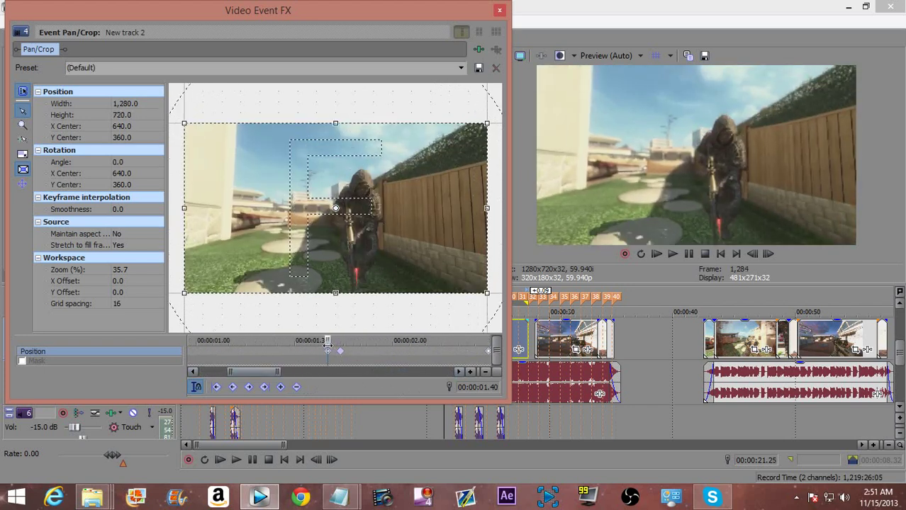
drag(327, 341, 361, 341)
click(499, 10)
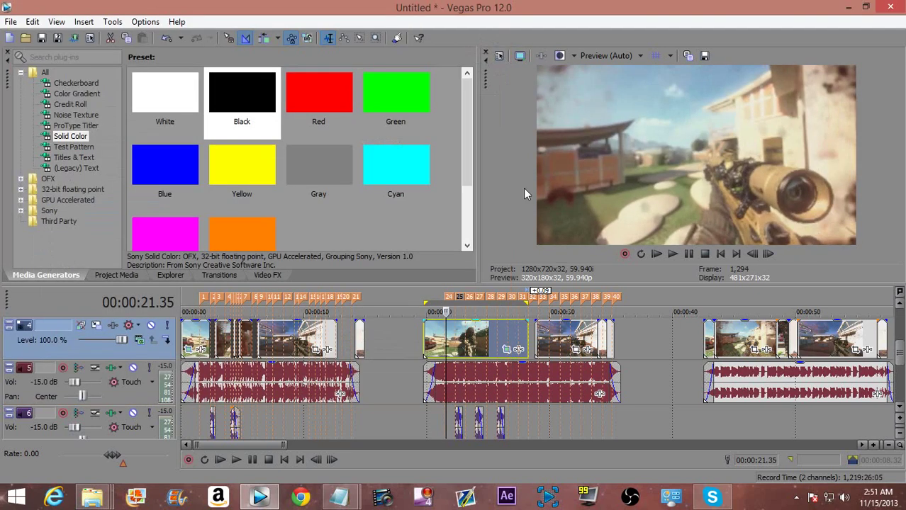
Step: Play the shake clip again over its full time range to review the motion
double_click(487, 336)
key(space)
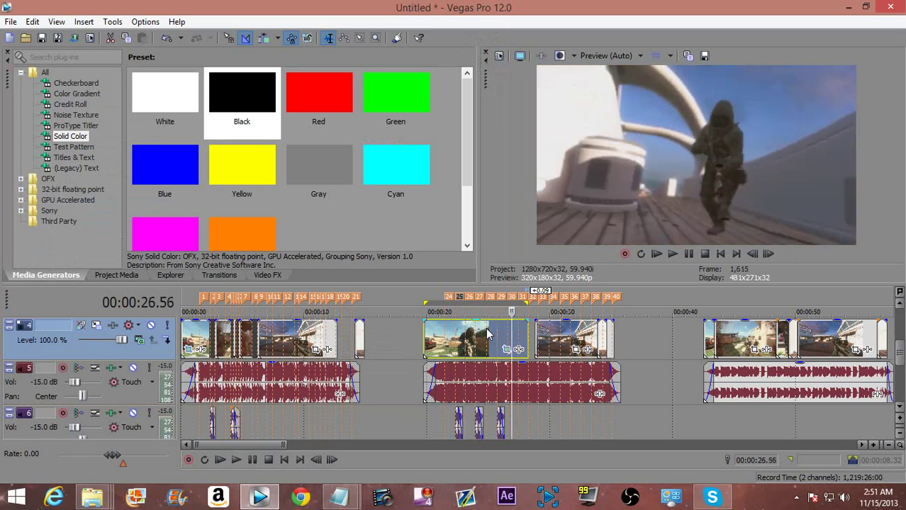
key(space)
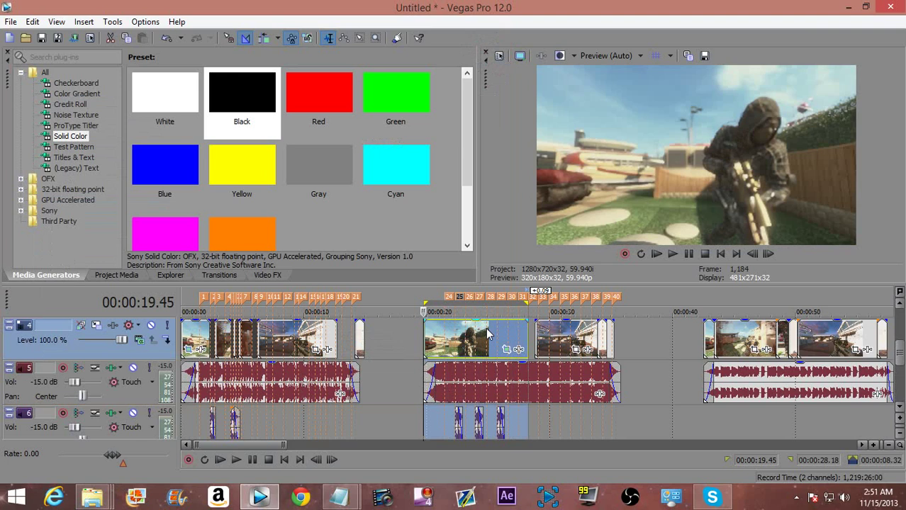
key(space)
Step: Restore the default crop at the very end of the shake clip in its pan/crop window and close the window
click(511, 348)
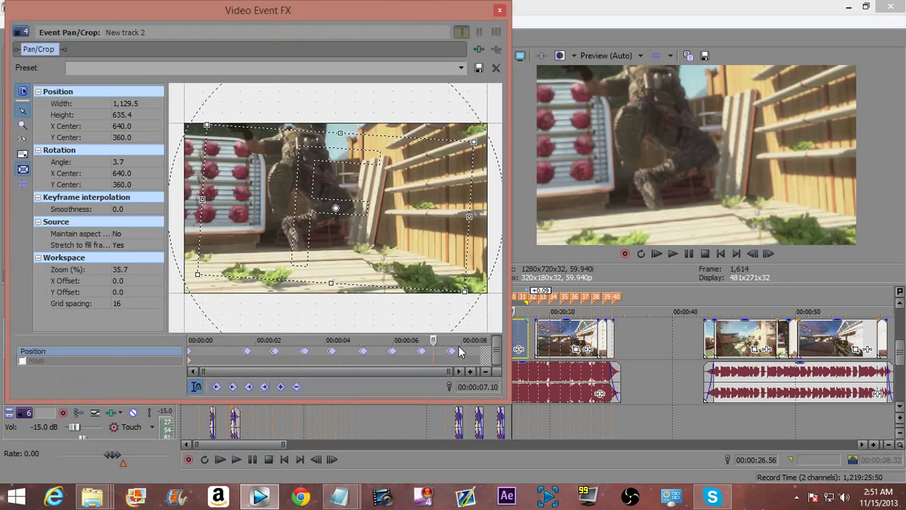
click(480, 341)
right_click(416, 242)
click(429, 249)
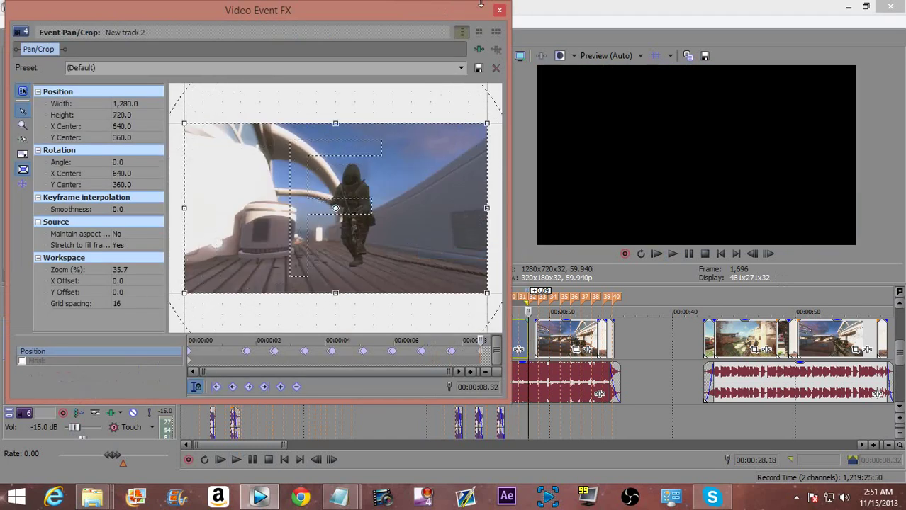
click(500, 11)
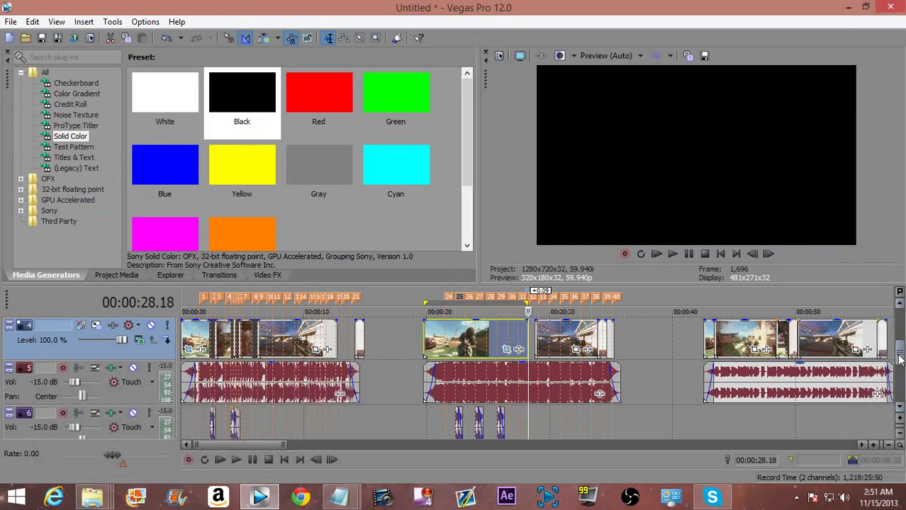
Step: Copy the black bars event from the start of the upper video track to above the shake clip
scroll(898, 361, up, 1)
click(225, 339)
drag(205, 337, 485, 343)
click(546, 221)
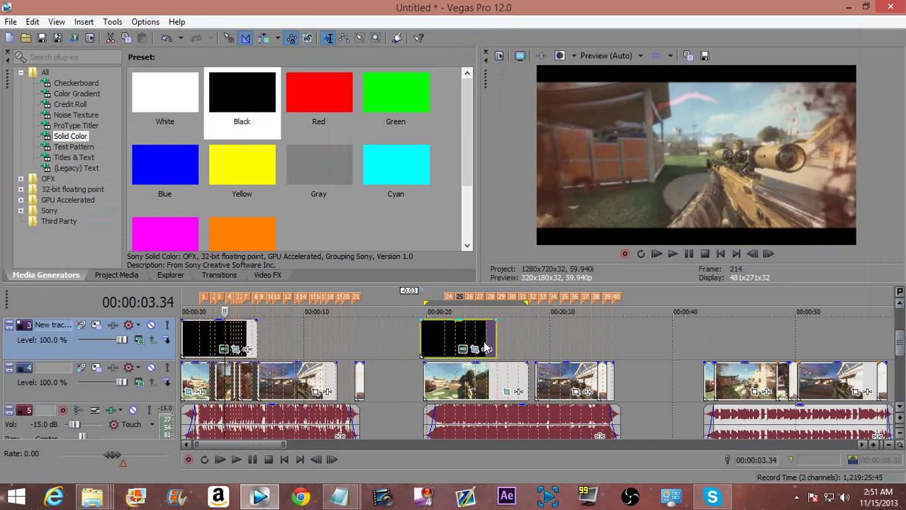
Step: Fit the copied black bars to the shake clip's start and end, then play back that range
click(425, 347)
scroll(429, 349, up, 3)
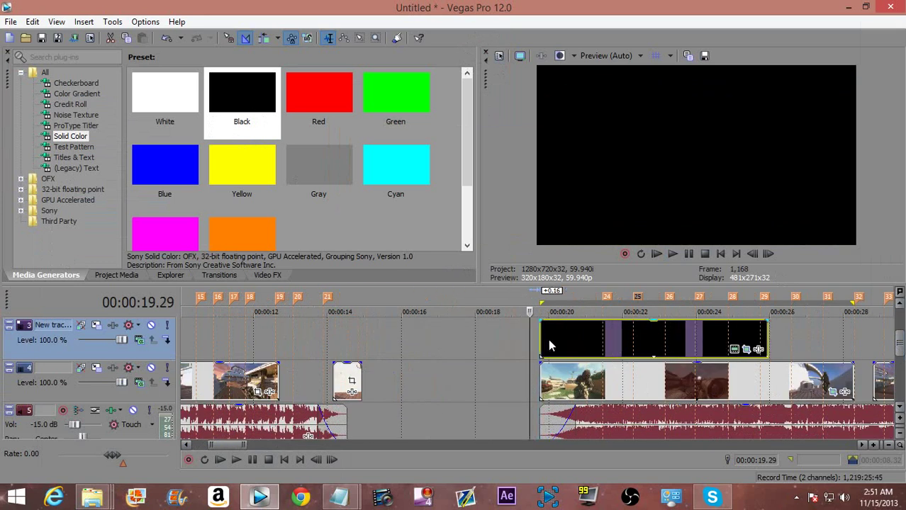
scroll(543, 338, down, 1)
drag(682, 339, 746, 340)
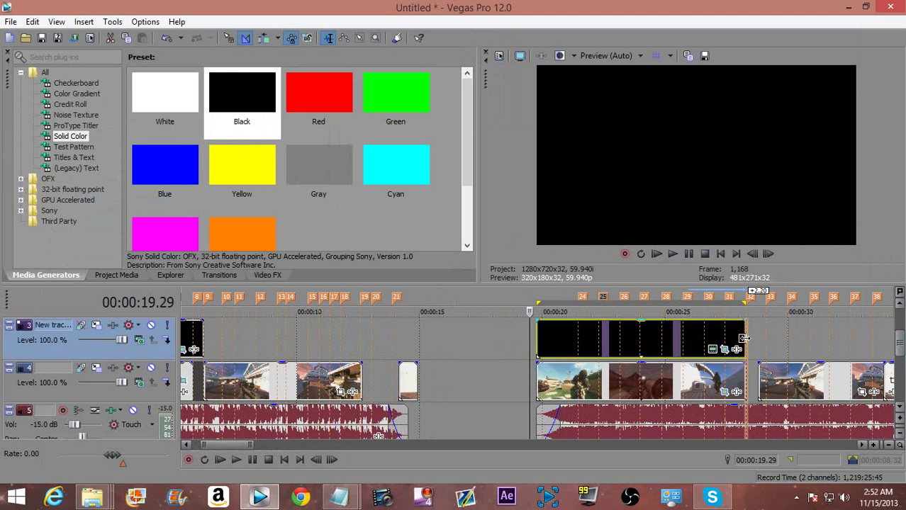
double_click(606, 331)
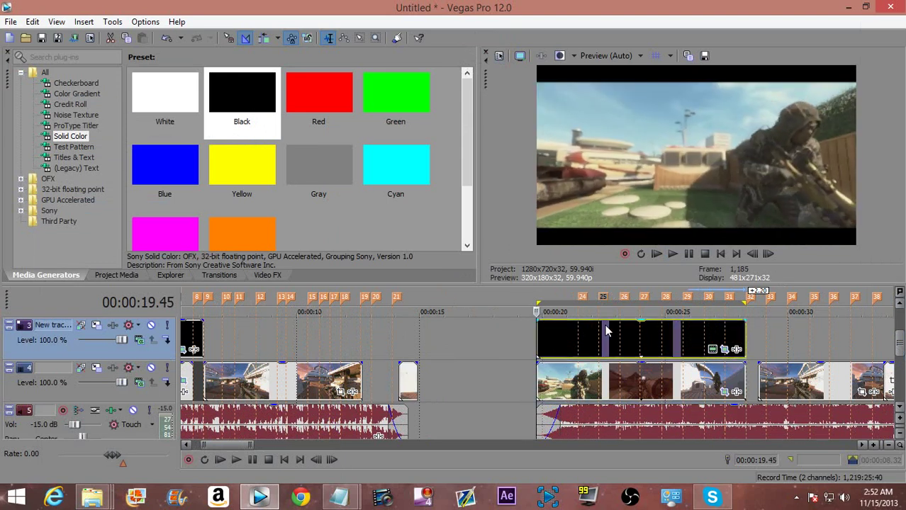
key(space)
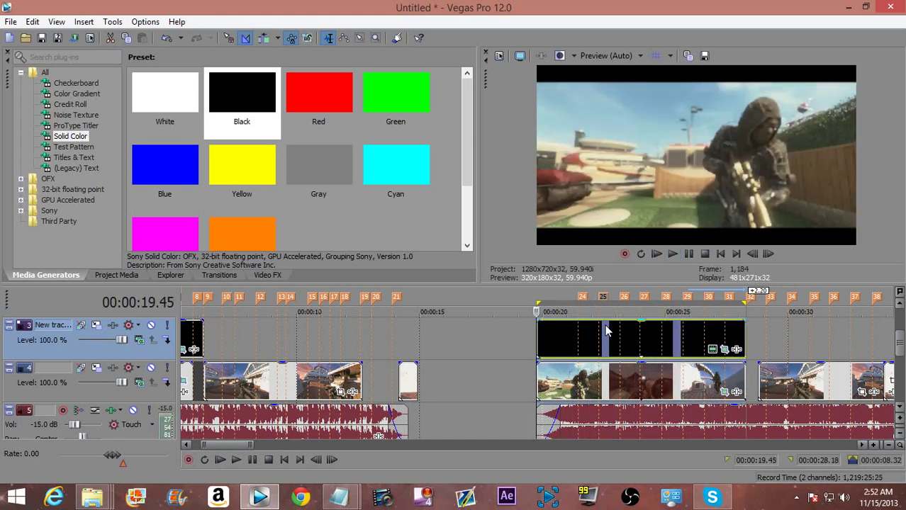
Step: Play back the third group of clips from its start at about 42 seconds
scroll(605, 330, down, 5)
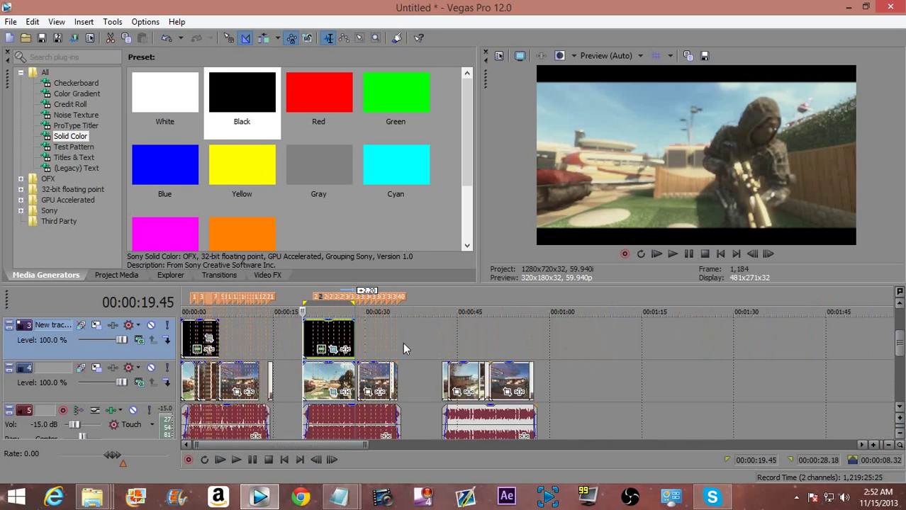
click(442, 331)
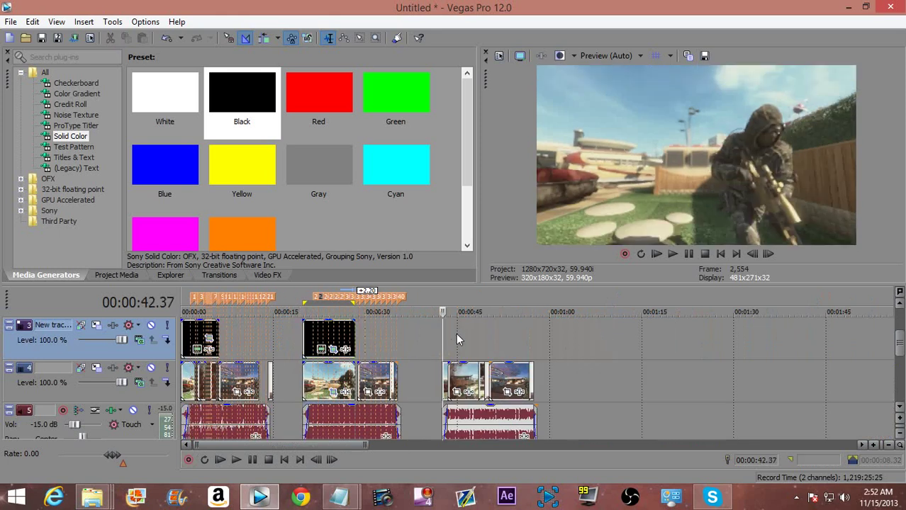
scroll(456, 339, up, 3)
key(space)
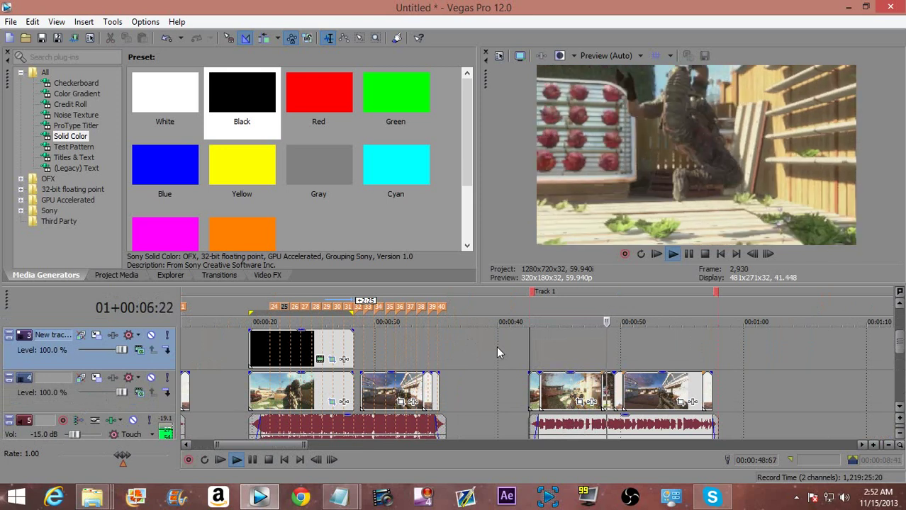
key(space)
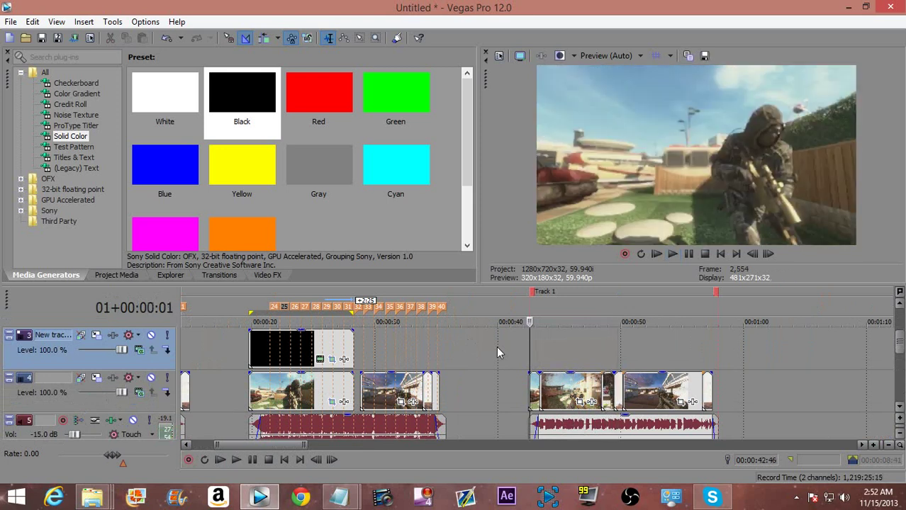
Step: Select all video events of the third clip group, disable resampling for them and return to the normal edit tool
scroll(560, 388, up, 2)
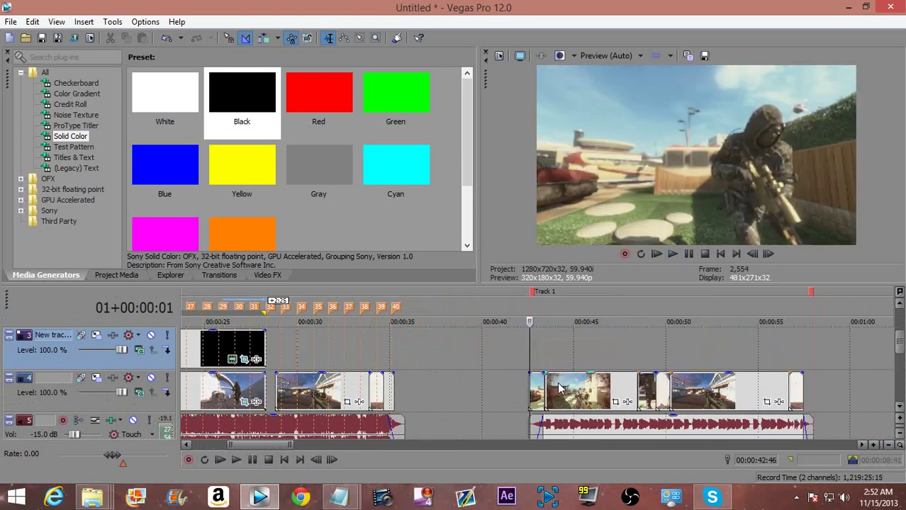
scroll(560, 388, up, 1)
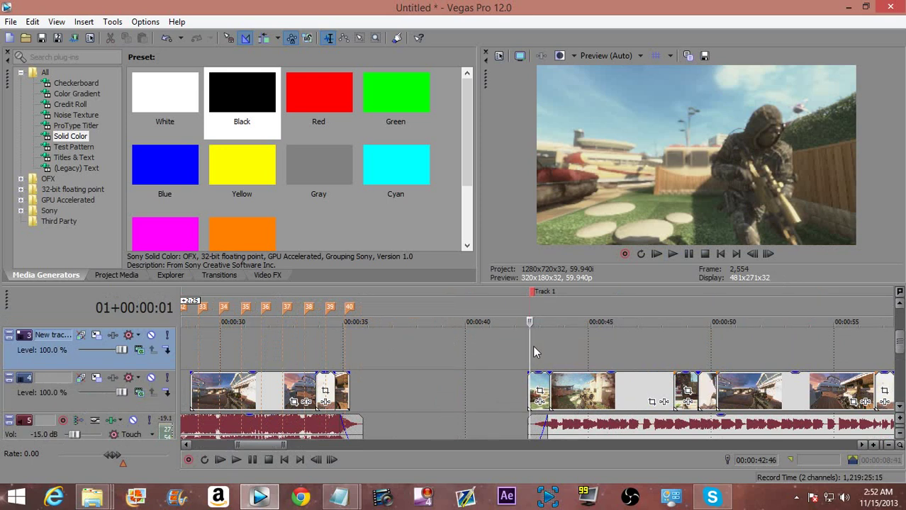
scroll(546, 371, down, 2)
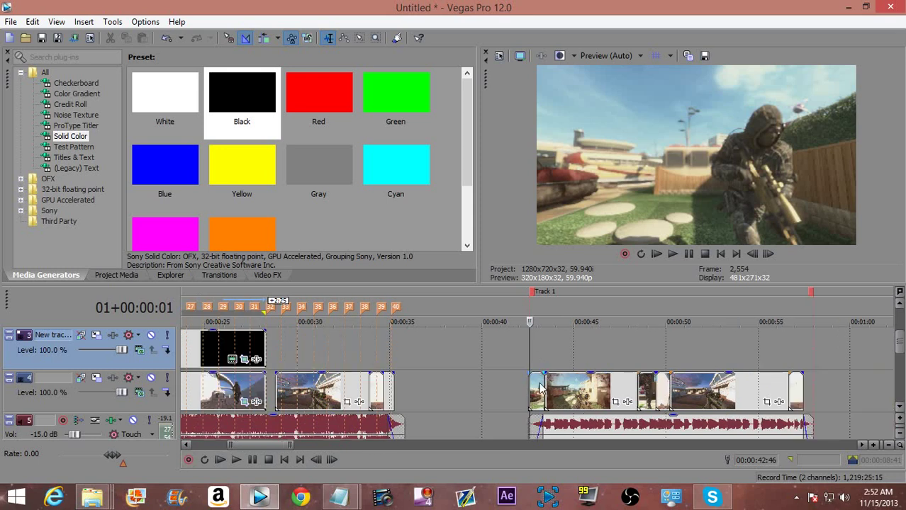
key(d)
key(d)
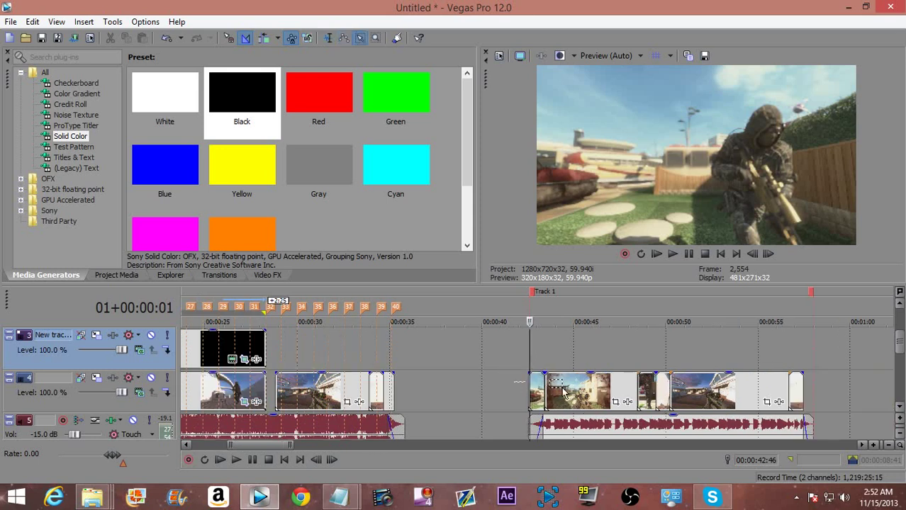
drag(563, 392, 820, 383)
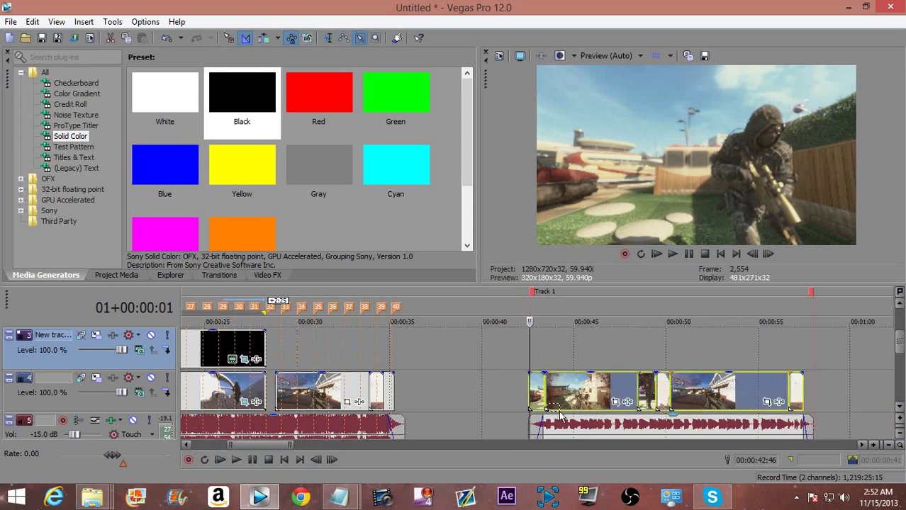
right_click(583, 394)
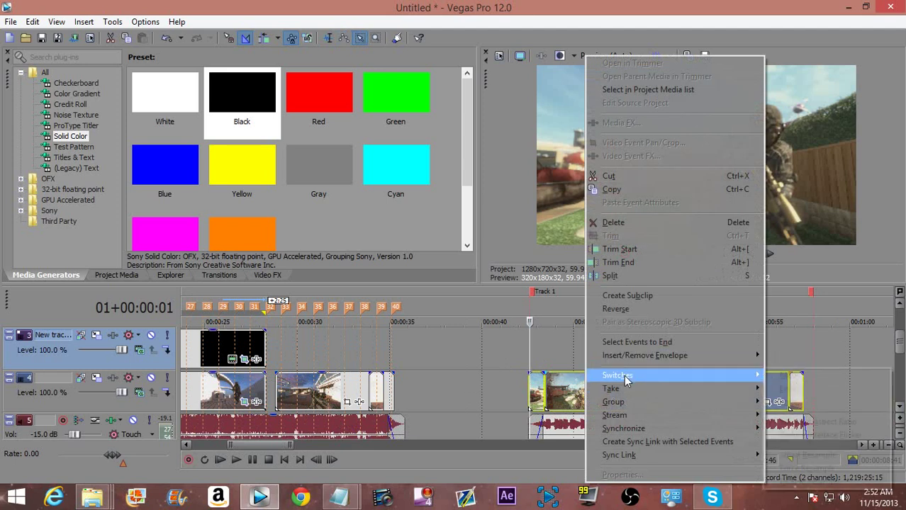
mouse_move(624, 375)
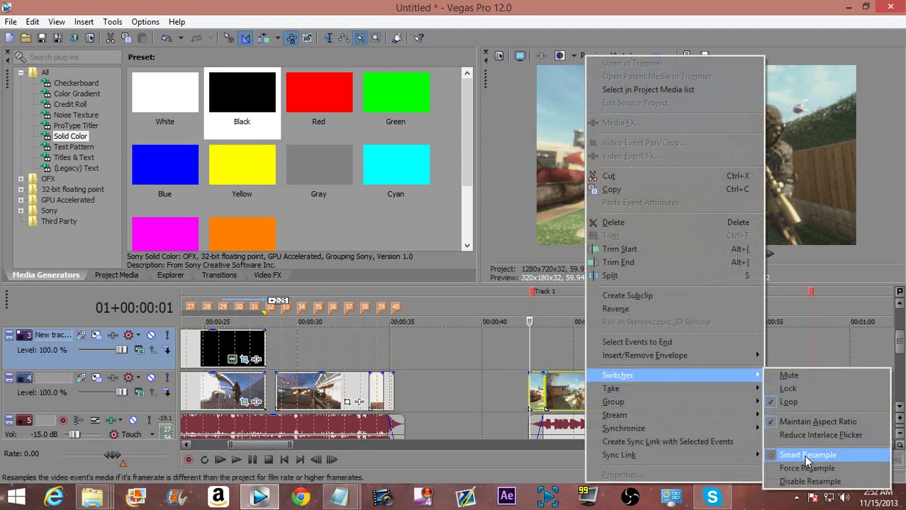
click(809, 482)
scroll(695, 397, up, 2)
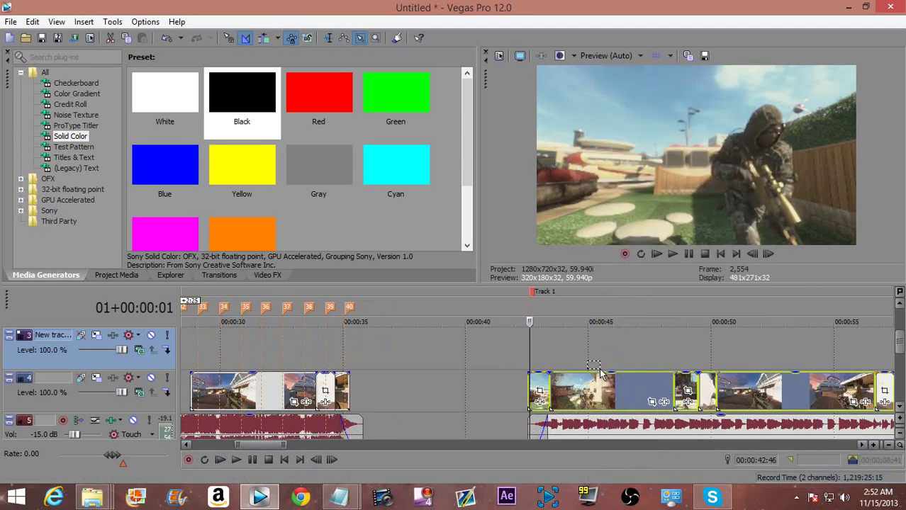
key(ctrl+d)
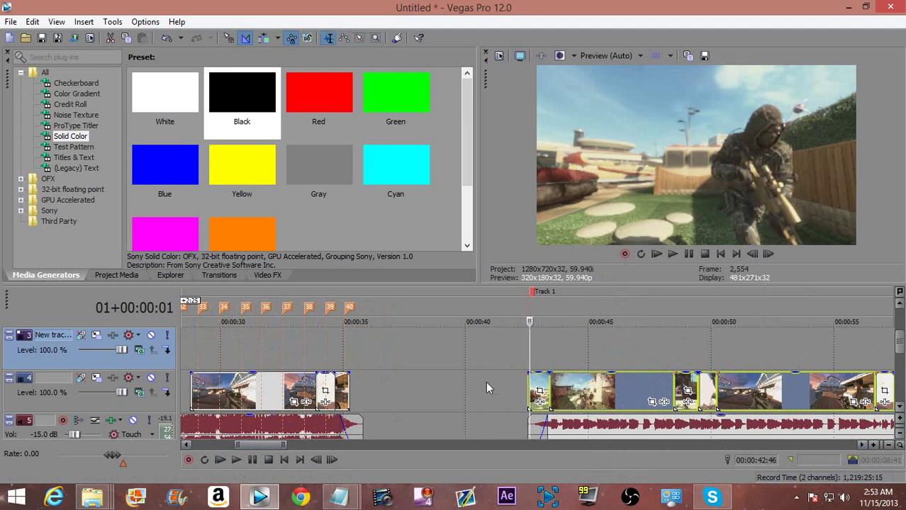
Step: Place the cursor inside the third group's first clip and try the preview quality at Best (Full), then Best (Auto)
scroll(547, 374, up, 2)
click(542, 369)
scroll(534, 354, up, 1)
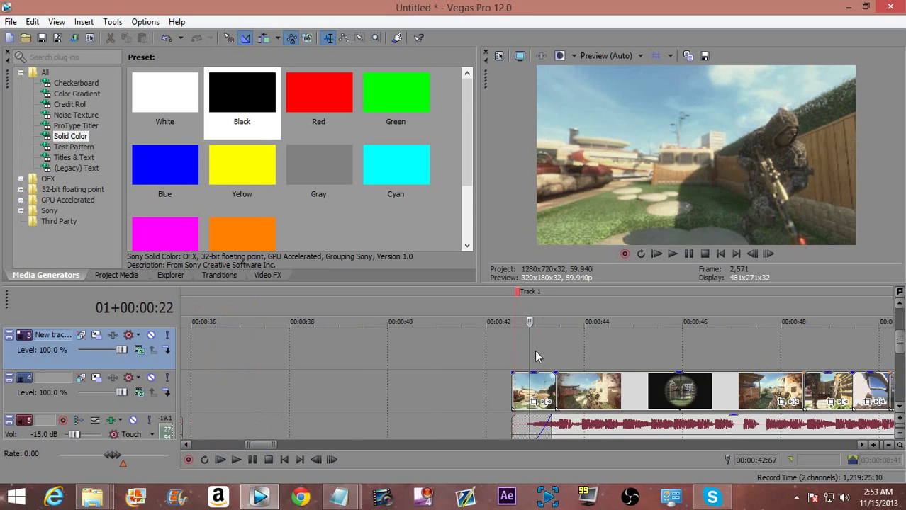
click(603, 55)
mouse_move(638, 111)
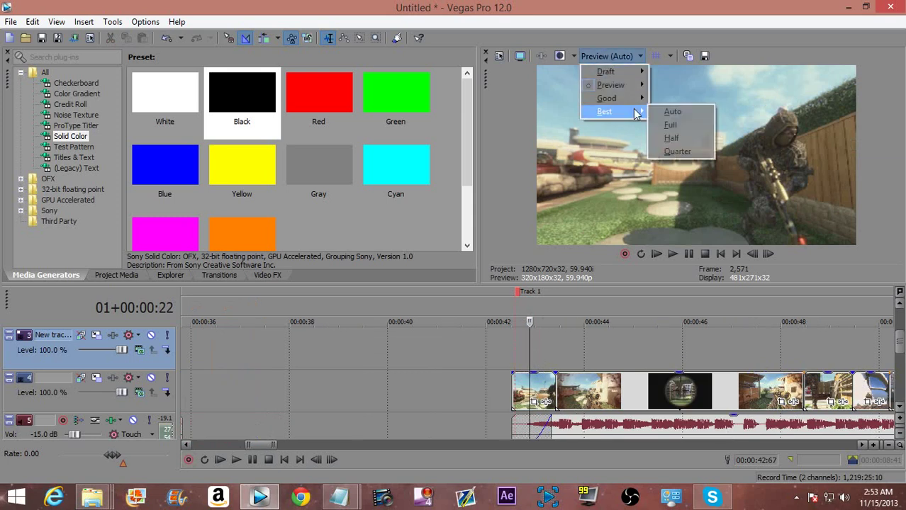
click(673, 125)
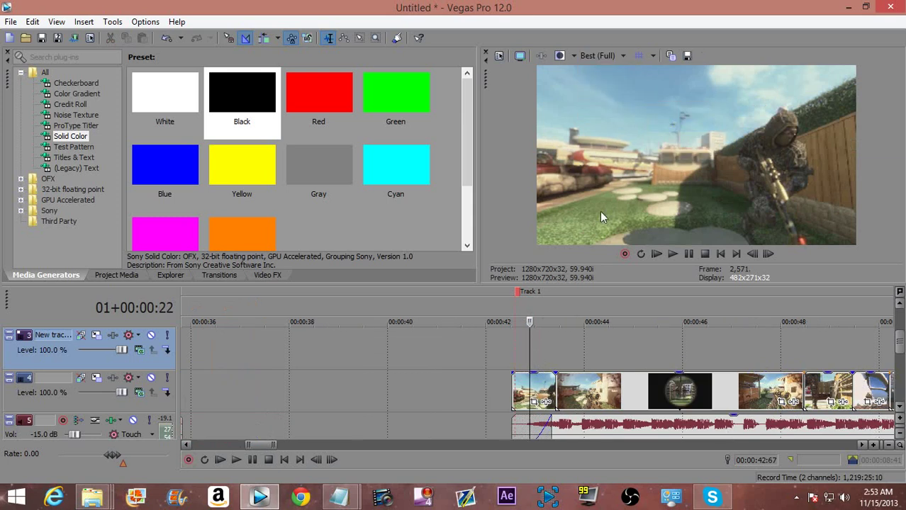
click(597, 56)
mouse_move(615, 114)
click(669, 112)
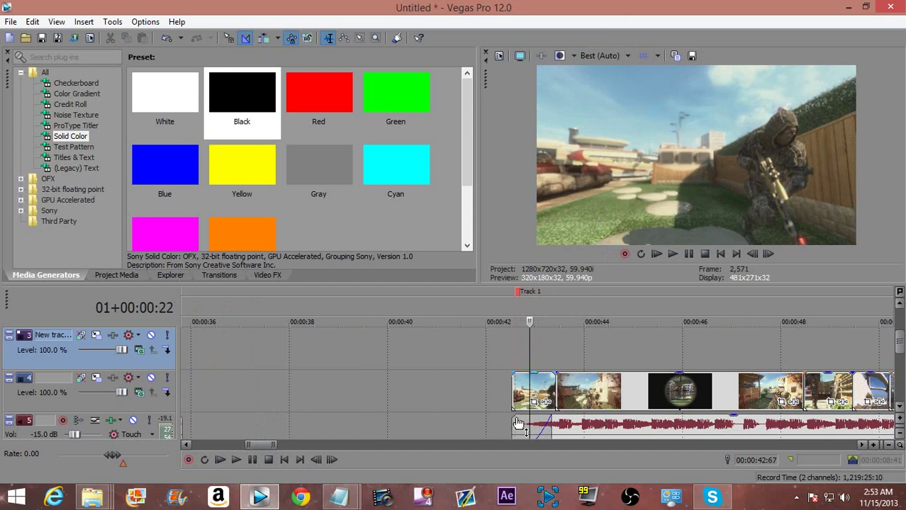
Step: Examine the resample setting in the properties of the third group's first clip
right_click(536, 385)
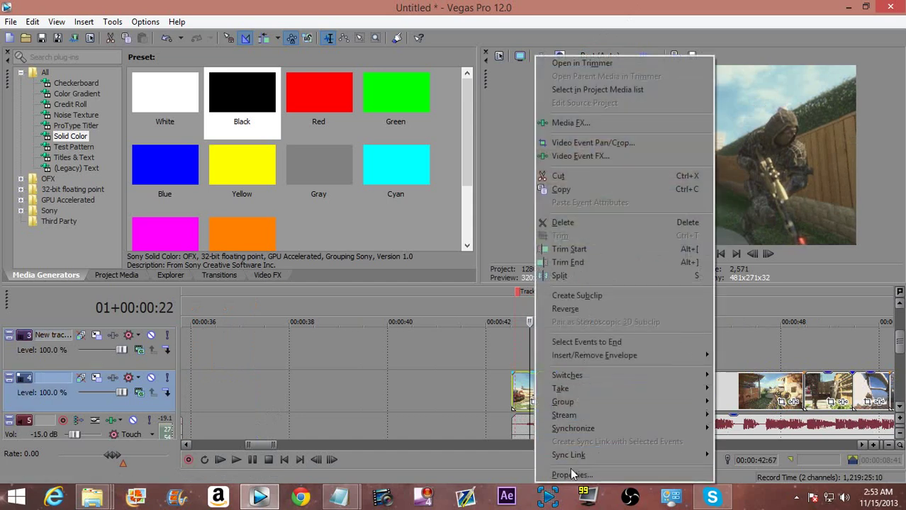
click(574, 474)
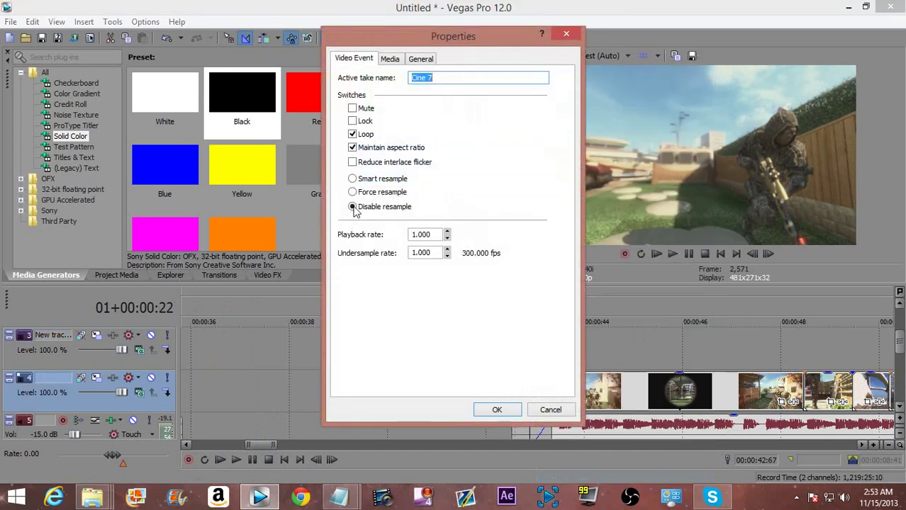
key(Escape)
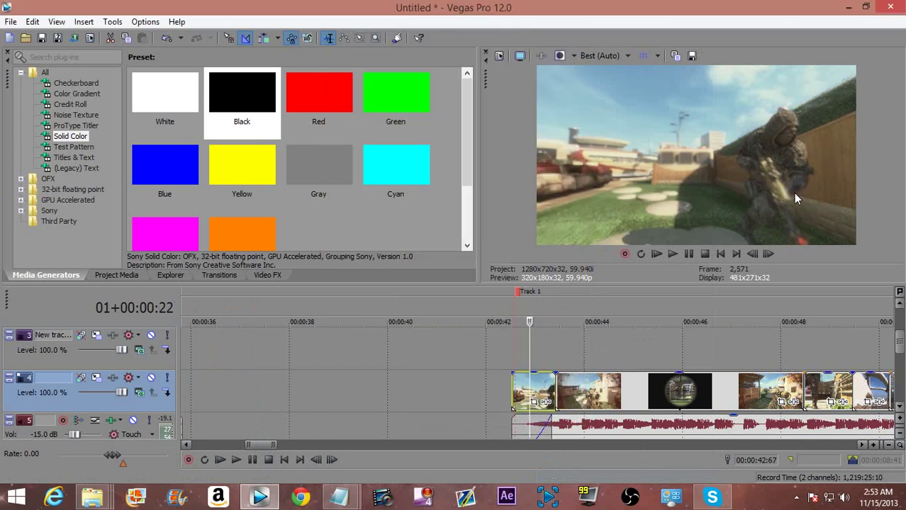
Step: Set the video preview quality back to Preview (Auto)
click(610, 57)
mouse_move(612, 82)
click(674, 85)
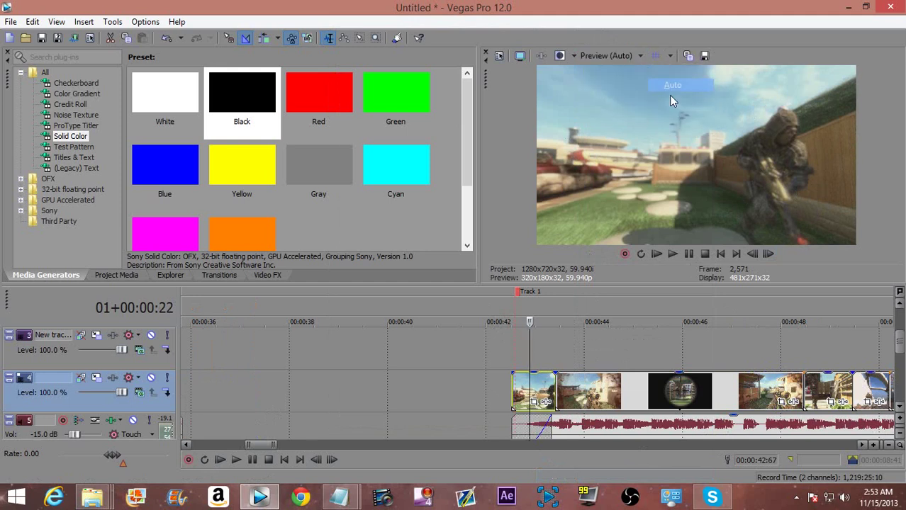
Step: Recheck the first clip's properties for the Disable resample option and close them
right_click(543, 405)
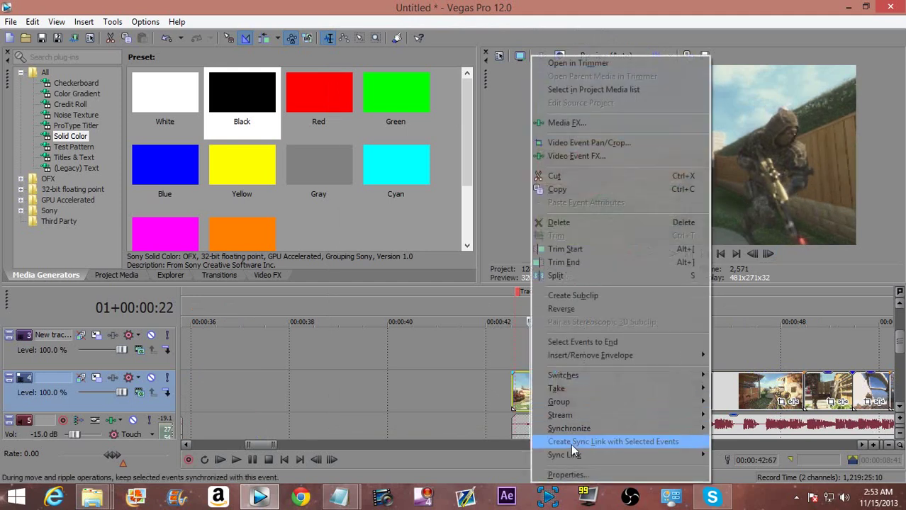
click(617, 477)
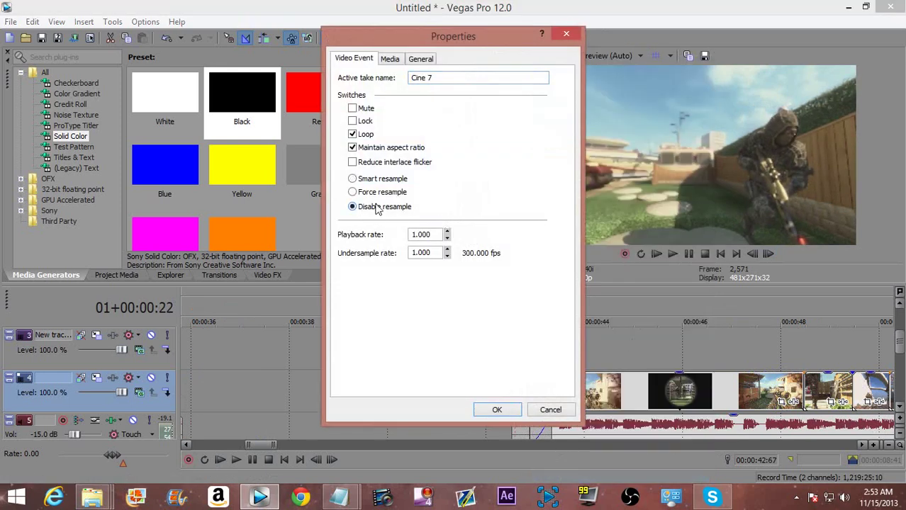
key(Return)
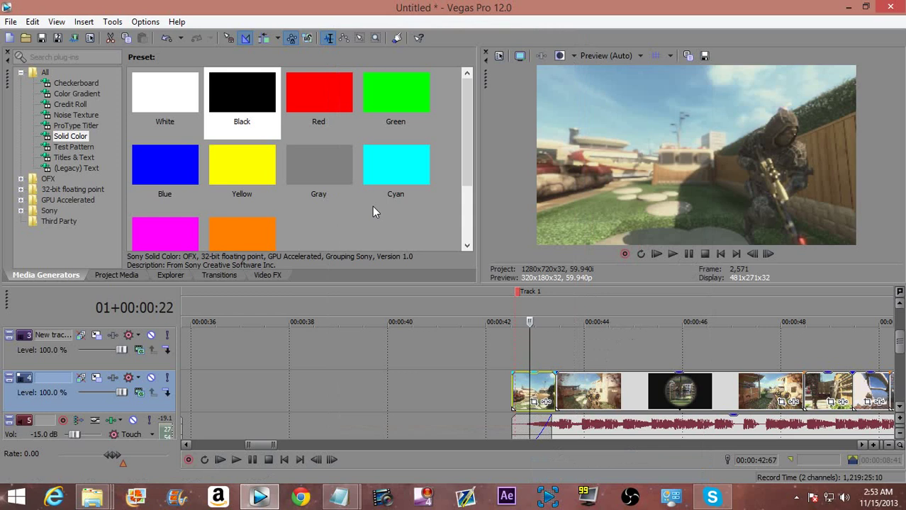
Step: Play back the third clip group twice from inside its first clip to hear the beats
key(space)
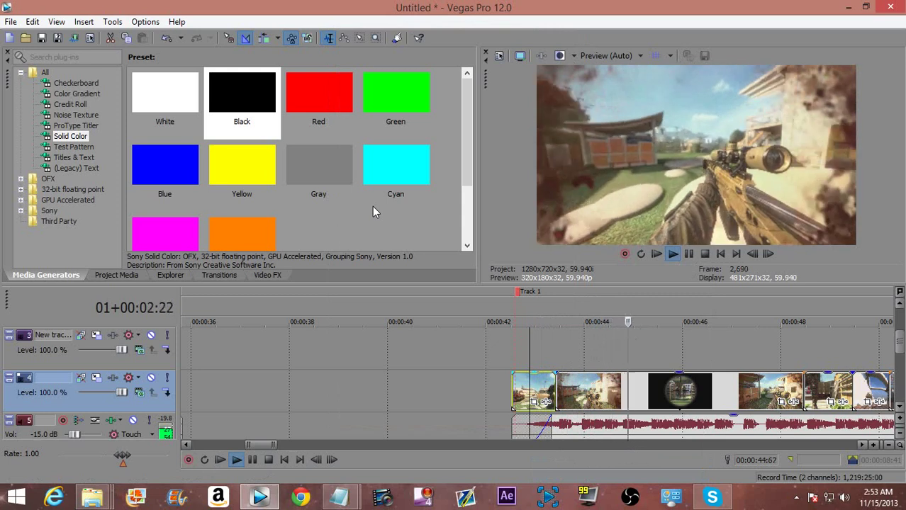
key(space)
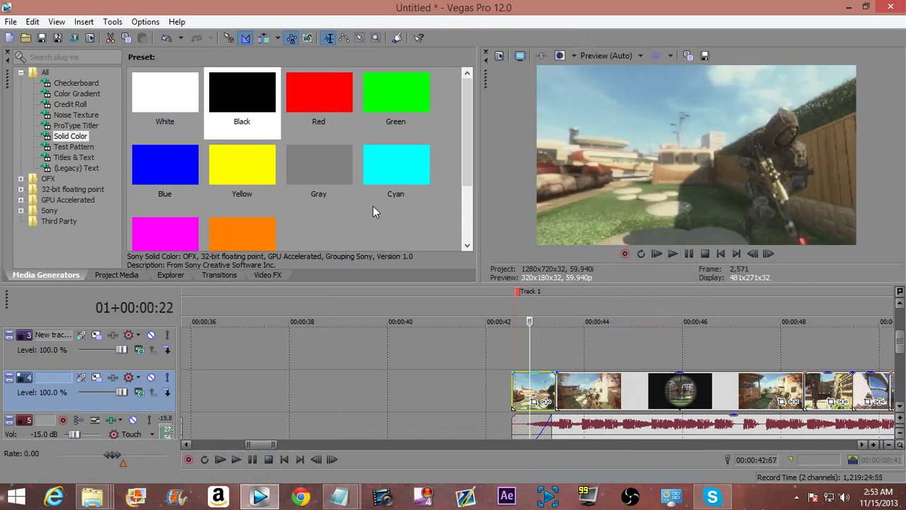
key(space)
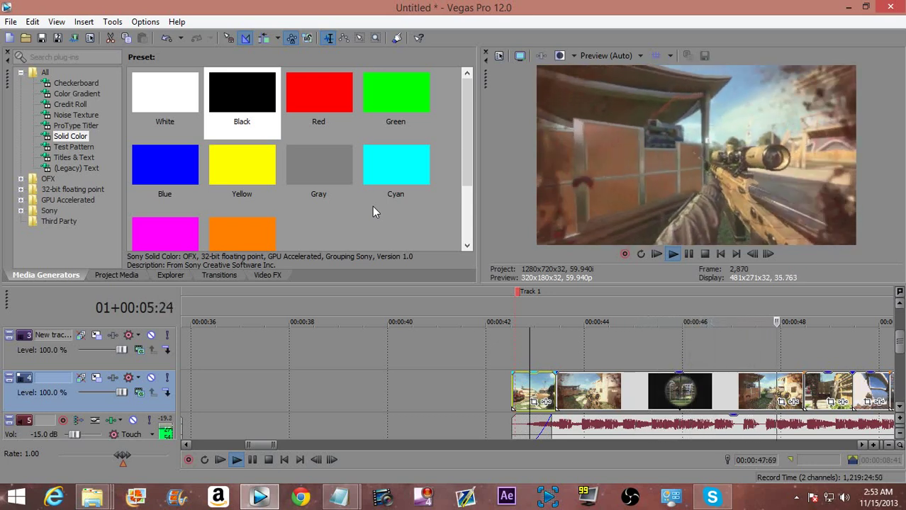
key(space)
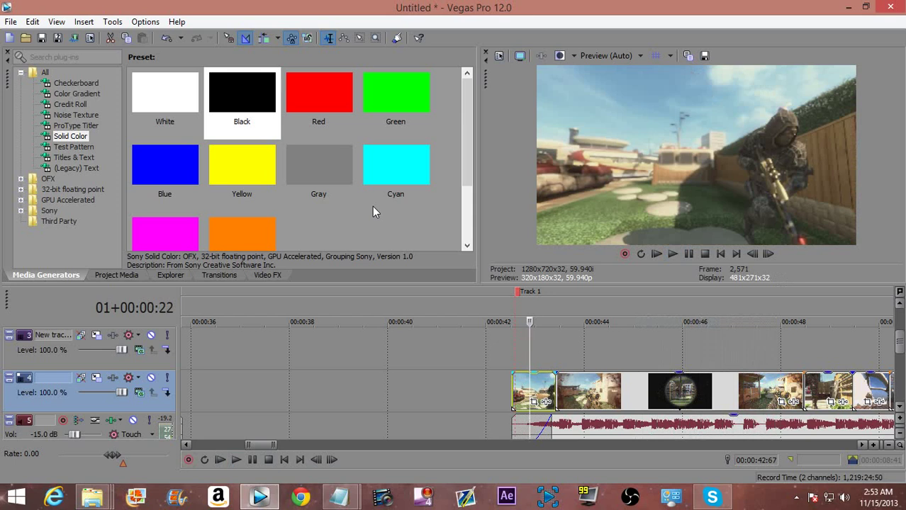
Step: Place a marker on every beat during playback of the third clip group, up to about 50 seconds
key(space)
key(m)
key(m)
key(m)
key(m)
key(m)
key(m)
key(m)
key(m)
key(m)
key(m)
key(m)
key(m)
key(m)
key(m)
key(m)
key(space)
Step: Play back the music from the second clip's start and nudge markers 42 to 45 onto their beats
click(555, 351)
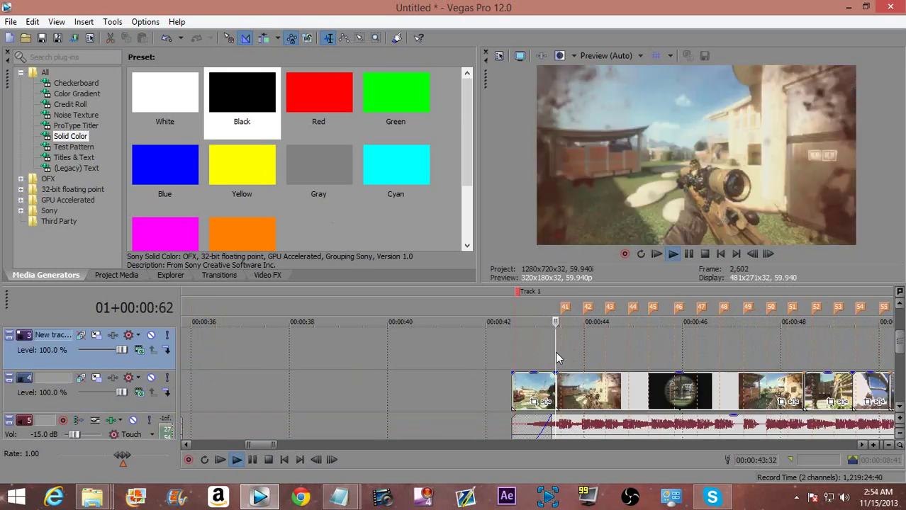
scroll(558, 351, up, 5)
scroll(565, 352, down, 1)
key(space)
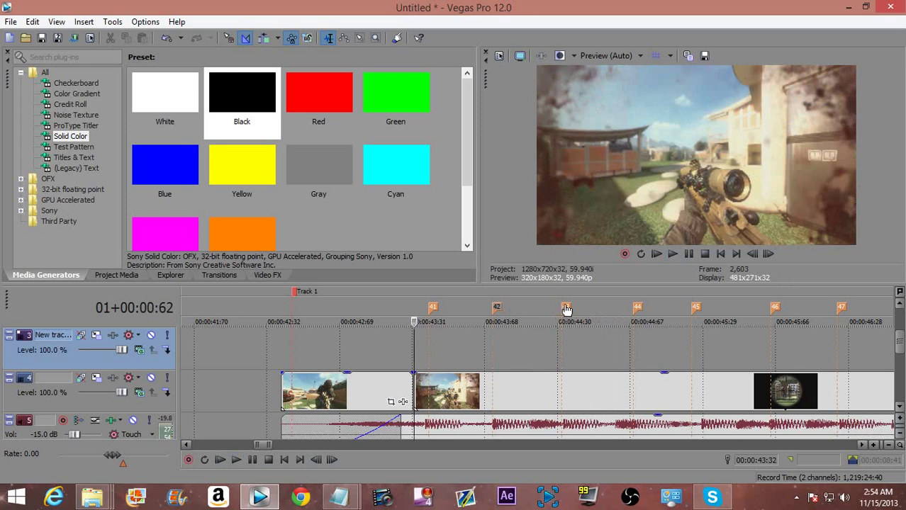
click(636, 312)
scroll(609, 358, up, 2)
key(space)
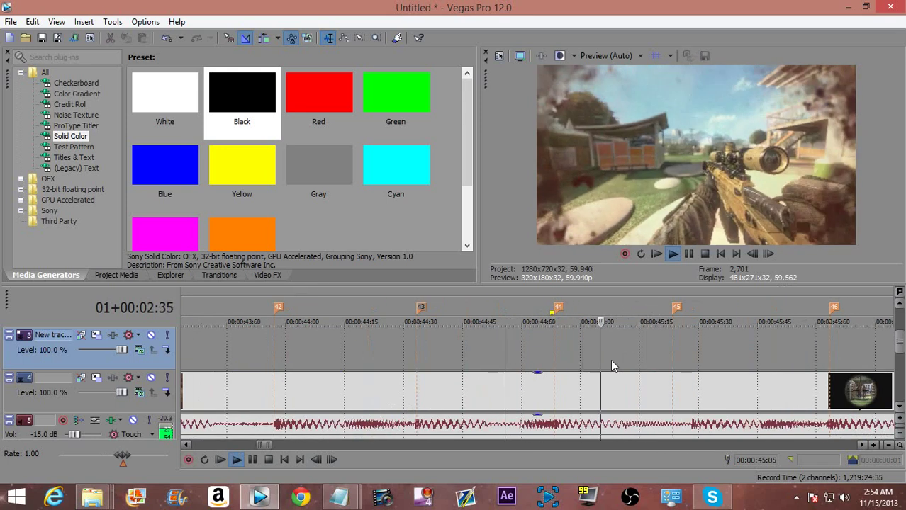
scroll(548, 335, down, 2)
key(space)
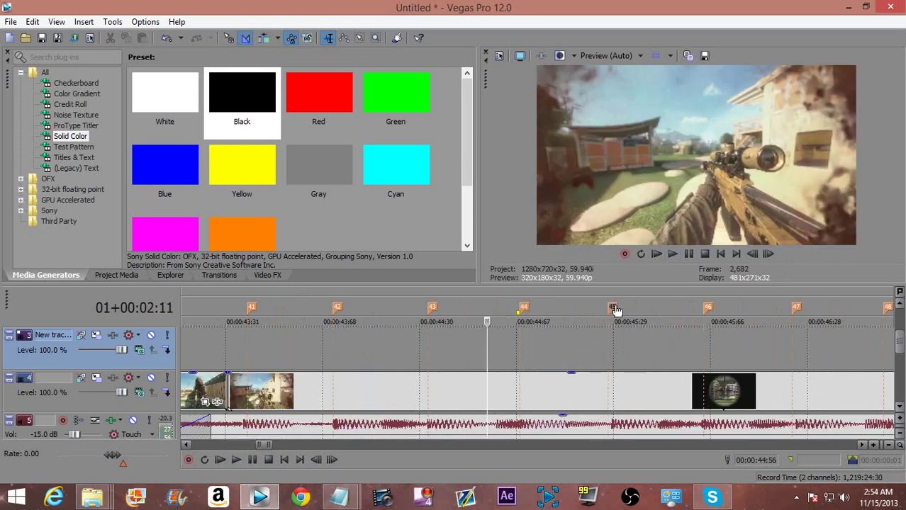
Step: Play back from just before marker 44 to about 50 seconds to check the marker timing
key(space)
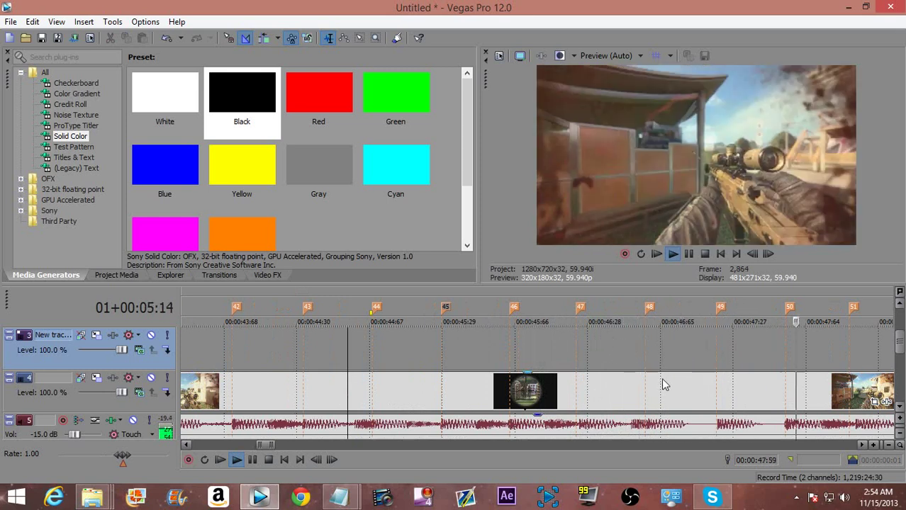
scroll(673, 388, down, 2)
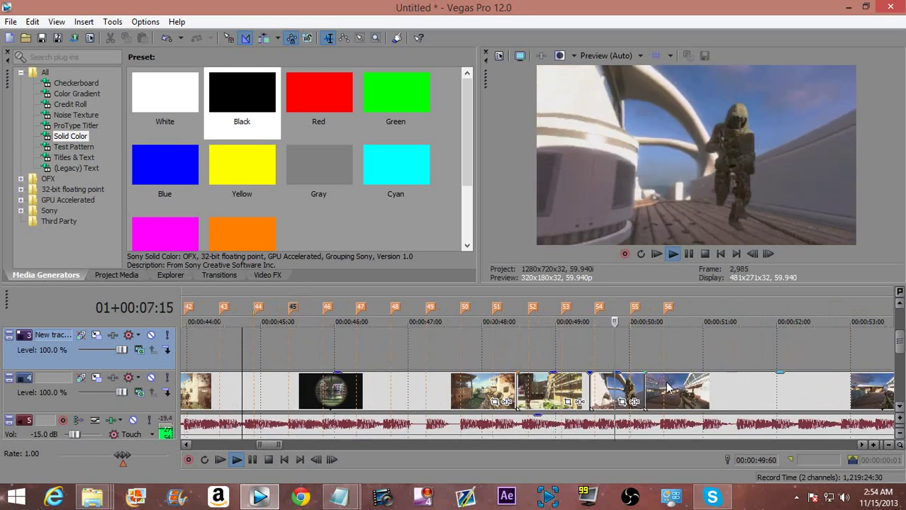
key(space)
scroll(471, 351, down, 2)
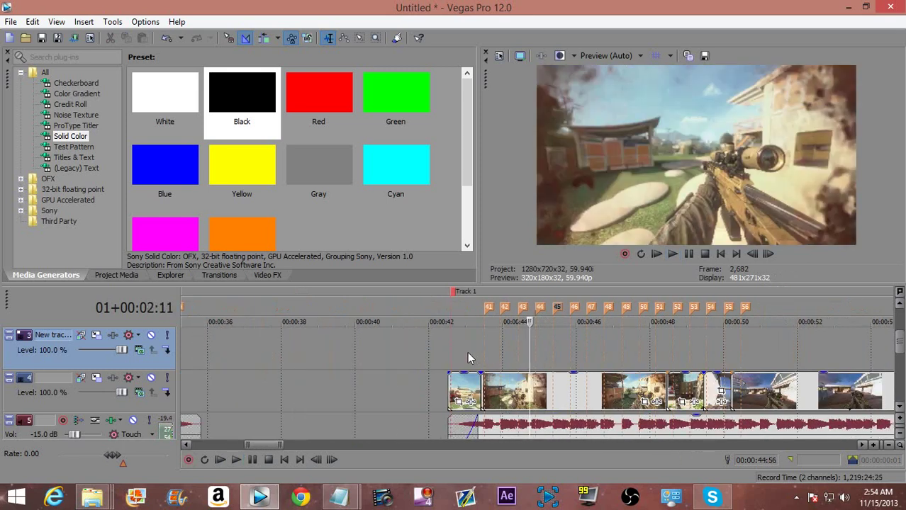
Step: Shift the third group's second video clip 8 frames later so it starts at marker 41
scroll(454, 354, up, 2)
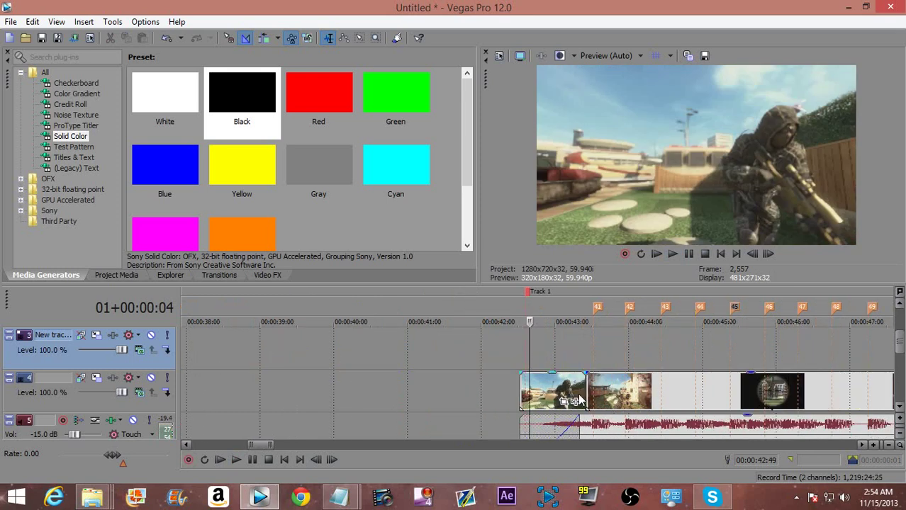
click(527, 358)
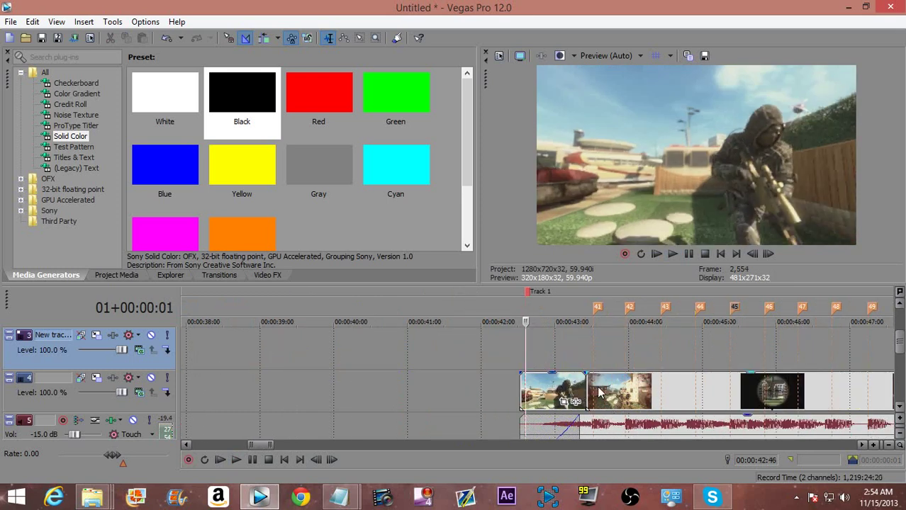
drag(601, 383, 609, 384)
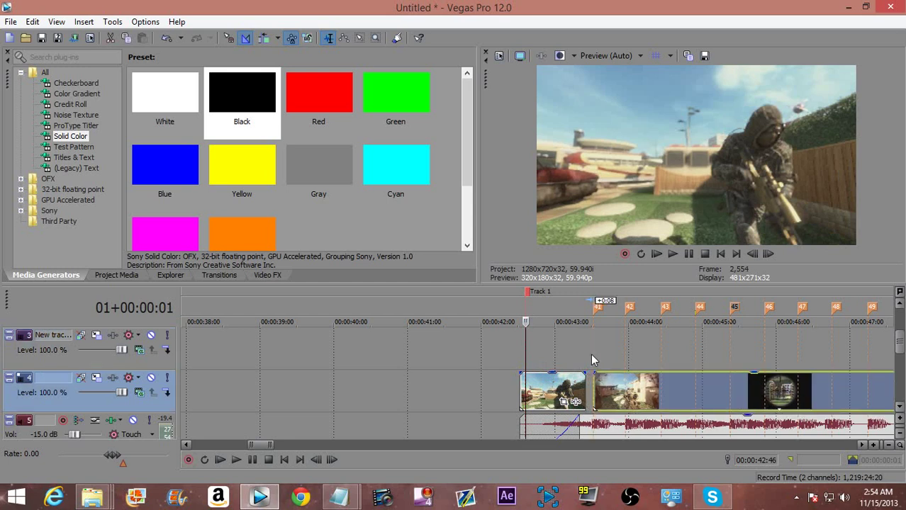
click(593, 360)
key(space)
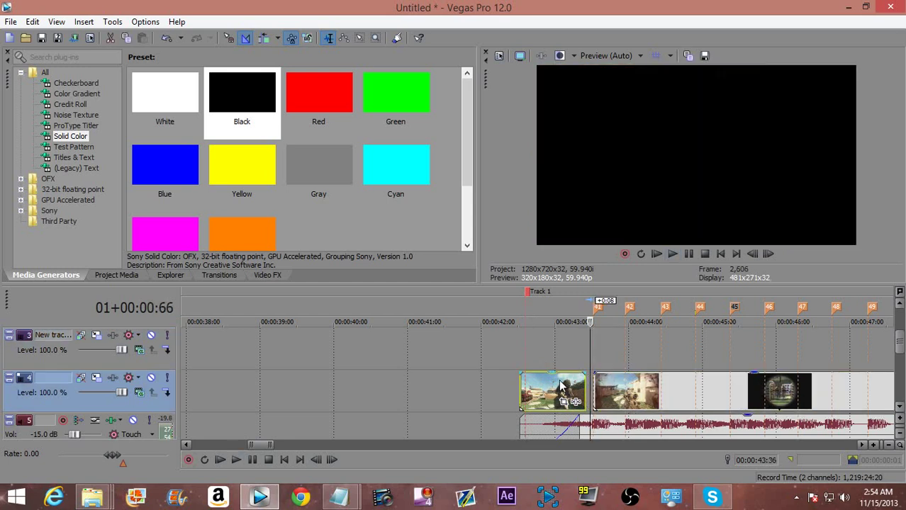
Step: Time-stretch the end of the group's first clip to meet the start of the second clip
click(563, 385)
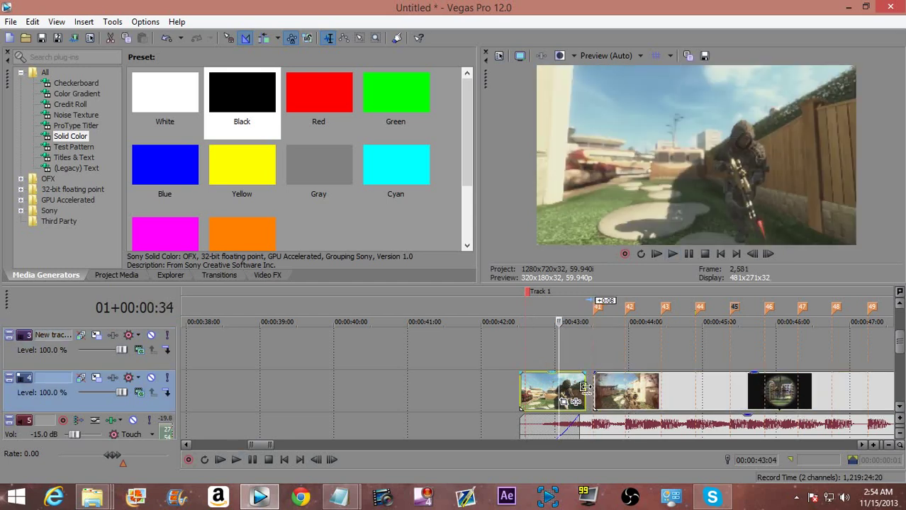
click(522, 358)
scroll(559, 383, up, 2)
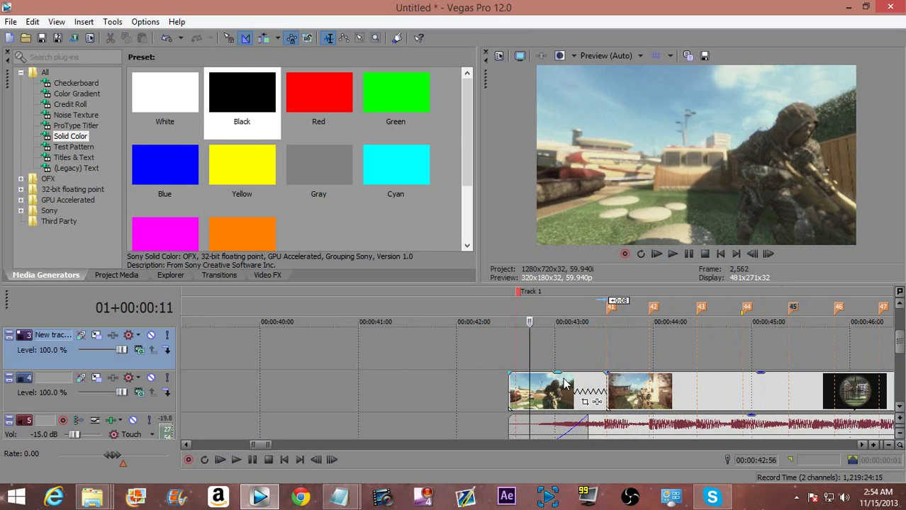
Step: Insert a velocity envelope on the group's first clip and raise its starting point to the maximum
right_click(565, 390)
mouse_move(622, 358)
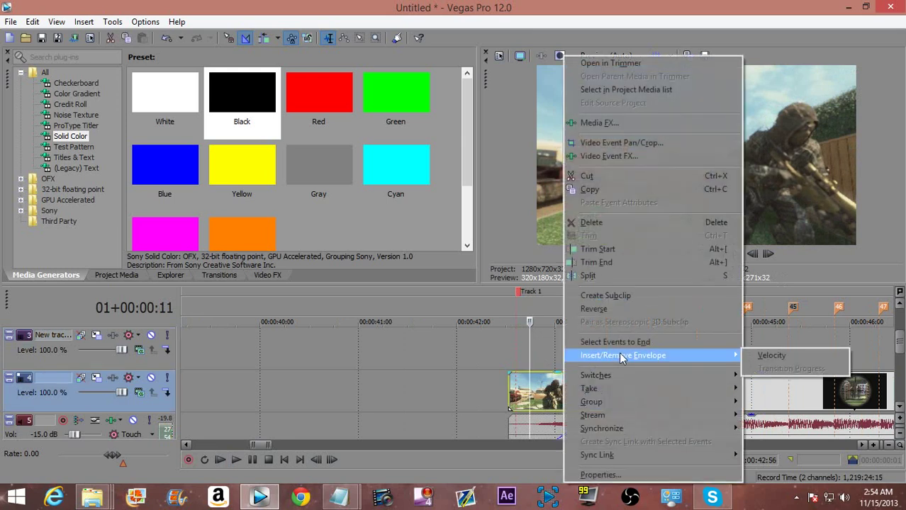
click(784, 356)
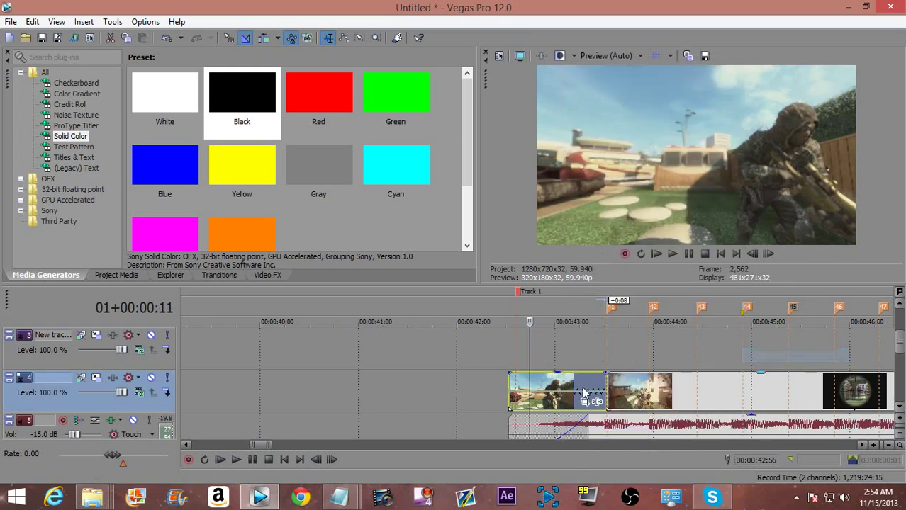
scroll(534, 397, up, 2)
drag(487, 391, 474, 341)
Step: Slow the first clip's middle between two velocity points with a faster ending, then play the clip from its start
right_click(524, 380)
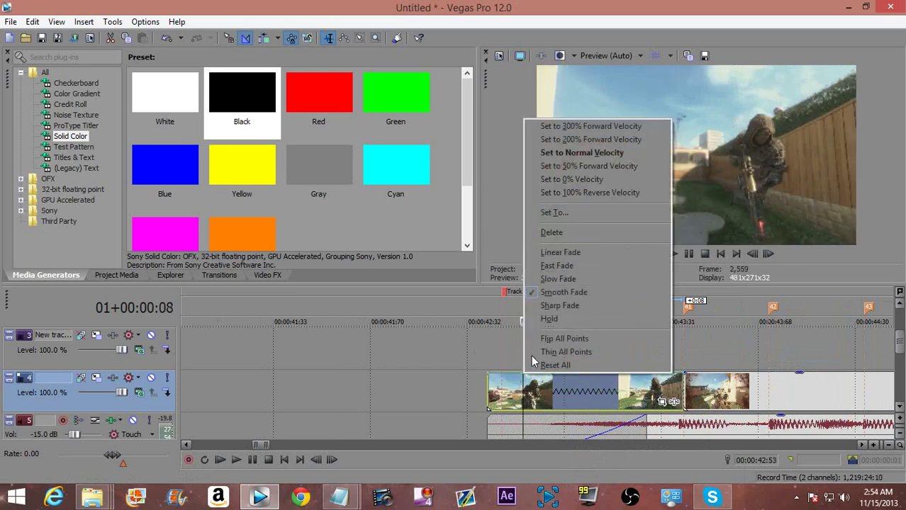
click(571, 178)
click(640, 401)
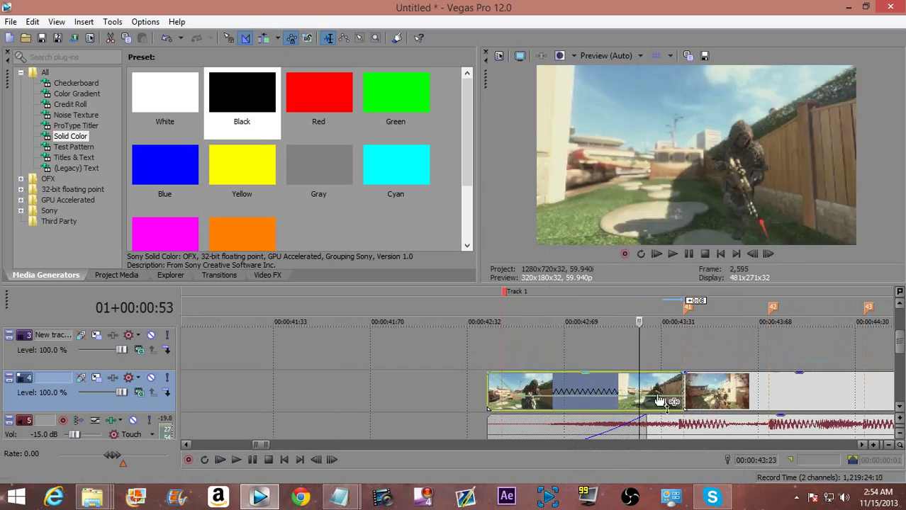
scroll(487, 395, up, 2)
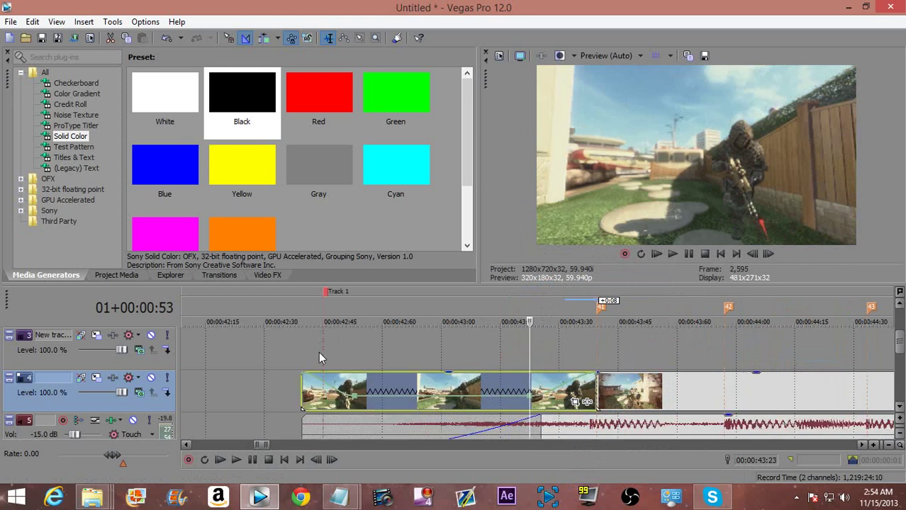
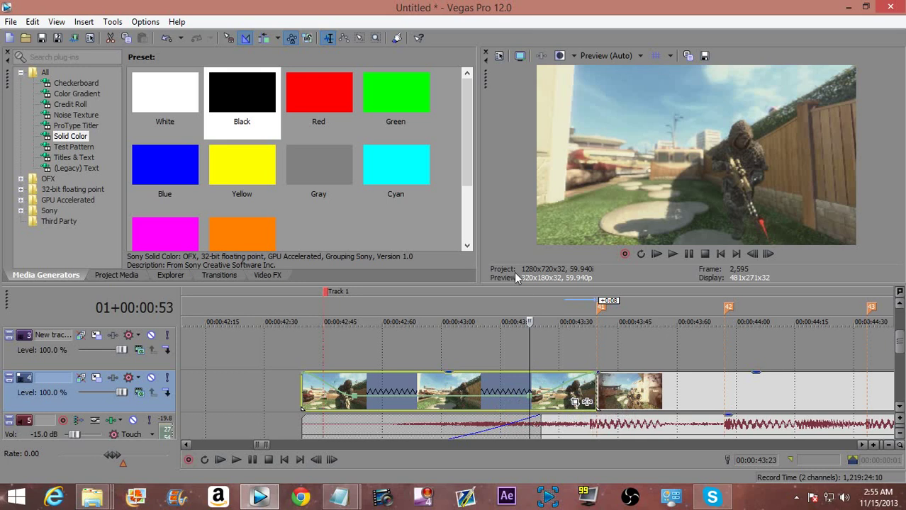
click(301, 353)
key(space)
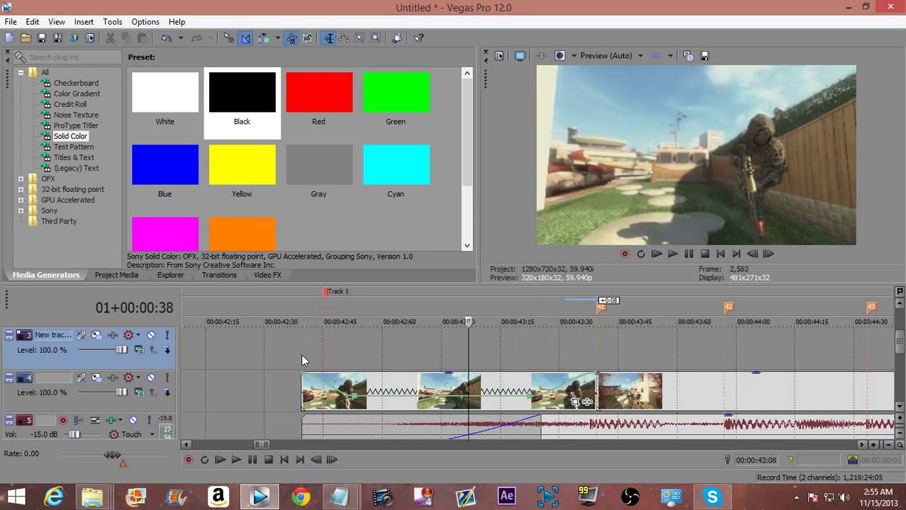
Step: Set the opening and closing velocity curves of the group's first clip to Fast Fade, then play the result
key(space)
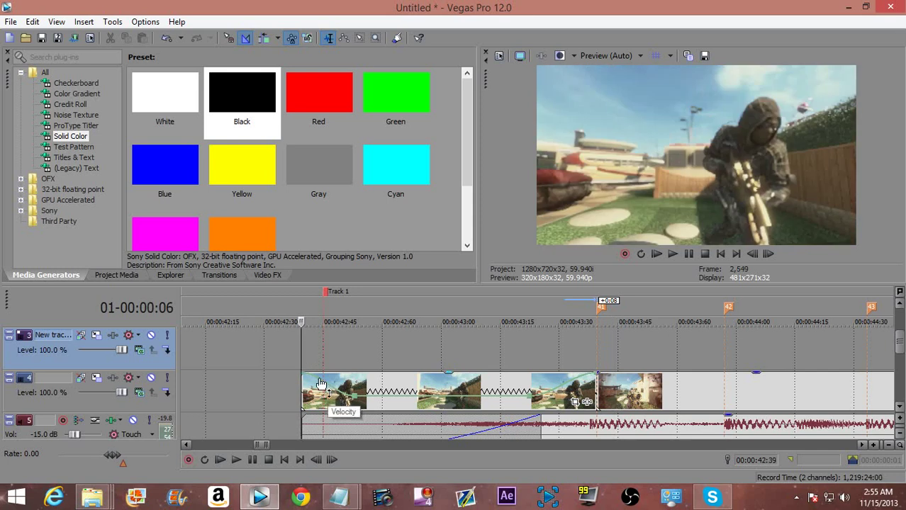
right_click(326, 387)
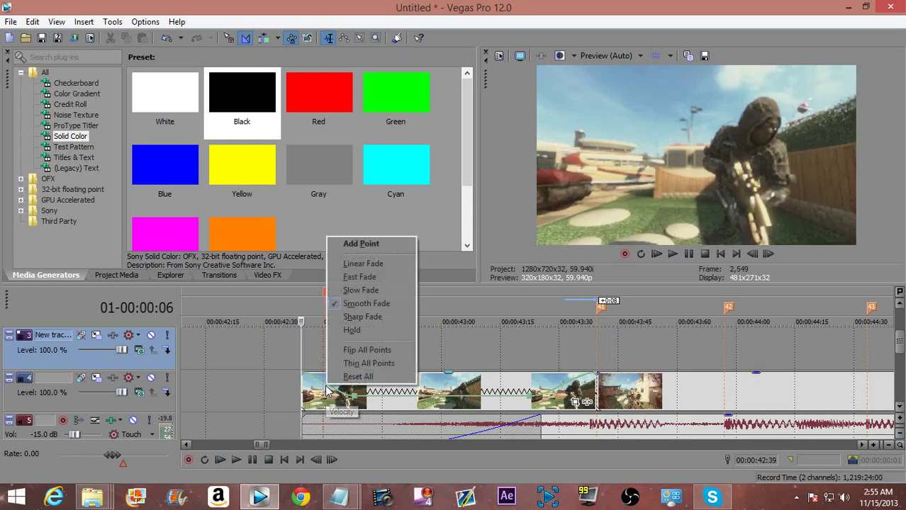
click(359, 278)
right_click(560, 393)
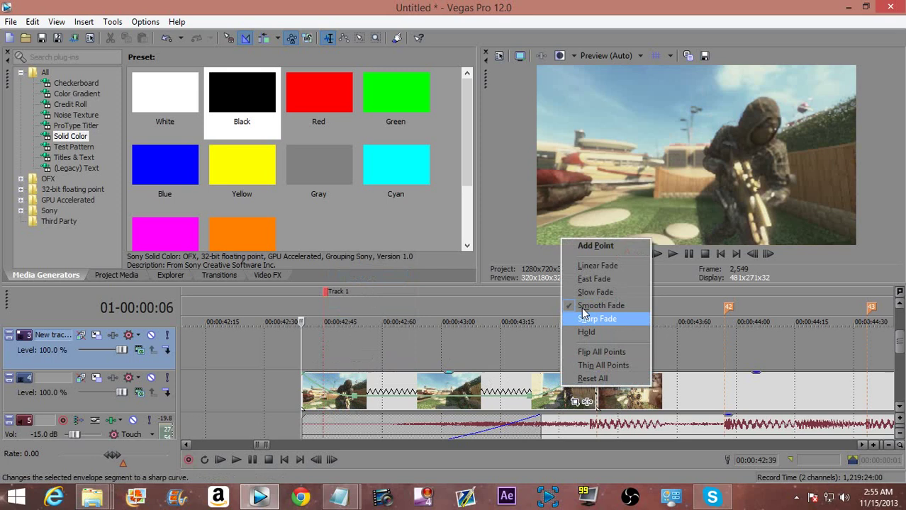
click(586, 282)
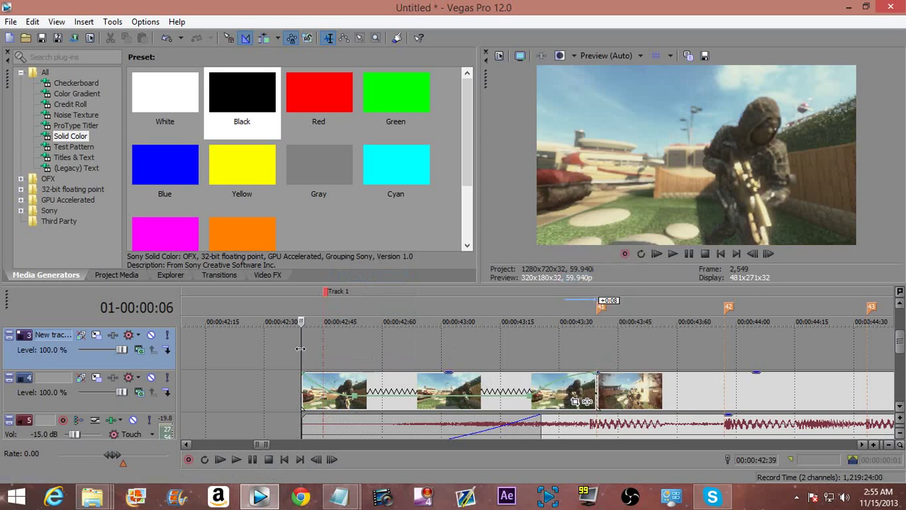
mouse_move(302, 349)
mouse_down()
mouse_move(562, 357)
mouse_move(305, 339)
mouse_up()
key(space)
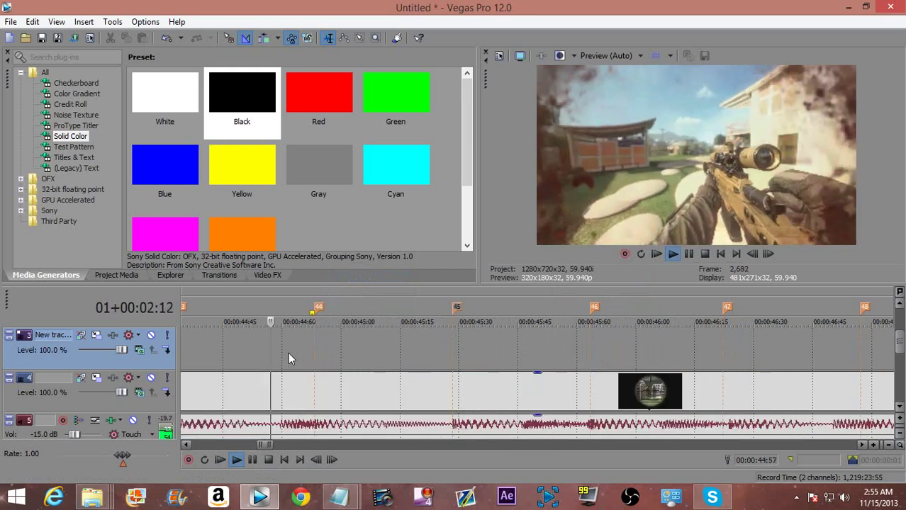
key(space)
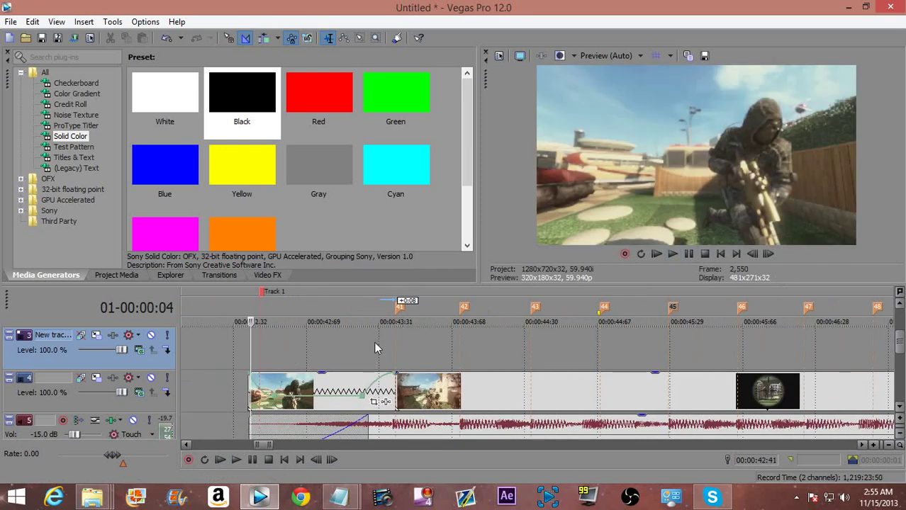
Step: Play the second clip from marker 41 and step through its frames to examine the scope-in and the cut
click(404, 369)
key(space)
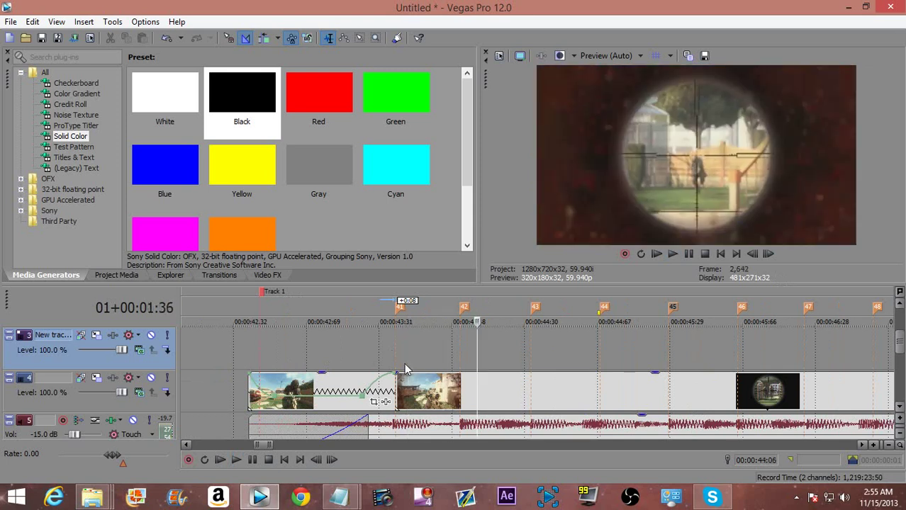
key(Right)
key(Right)
key(Right)
key(Right)
key(Right)
key(Right)
key(Right)
key(Right)
key(Right)
key(Right)
key(Right)
key(Right)
key(Right)
key(Right)
key(Left)
key(Left)
key(Left)
key(Left)
key(Left)
key(Left)
key(Left)
key(Left)
key(Left)
key(Left)
key(Left)
key(Left)
key(Left)
key(Left)
key(Left)
key(Left)
key(Left)
key(Left)
key(Left)
key(Left)
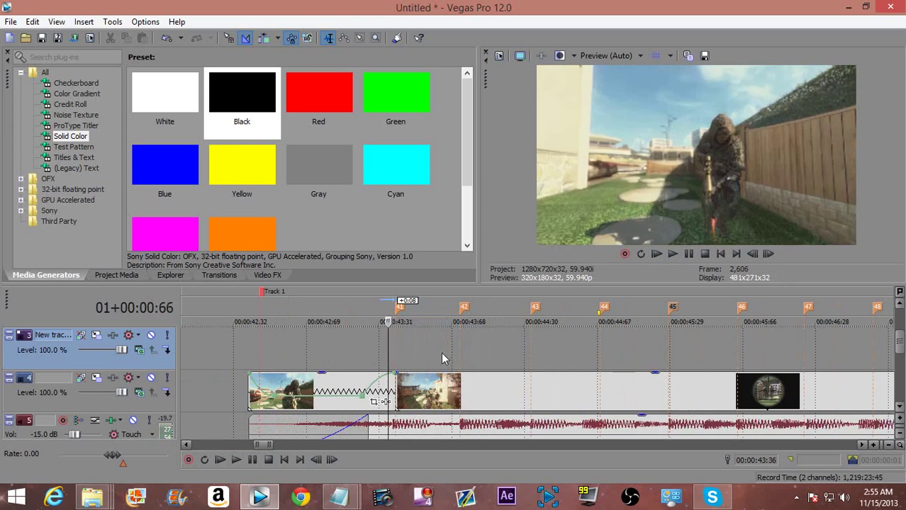
Step: Insert a velocity envelope on the group's second clip and raise it to the maximum at the clip's start
right_click(402, 391)
mouse_move(449, 356)
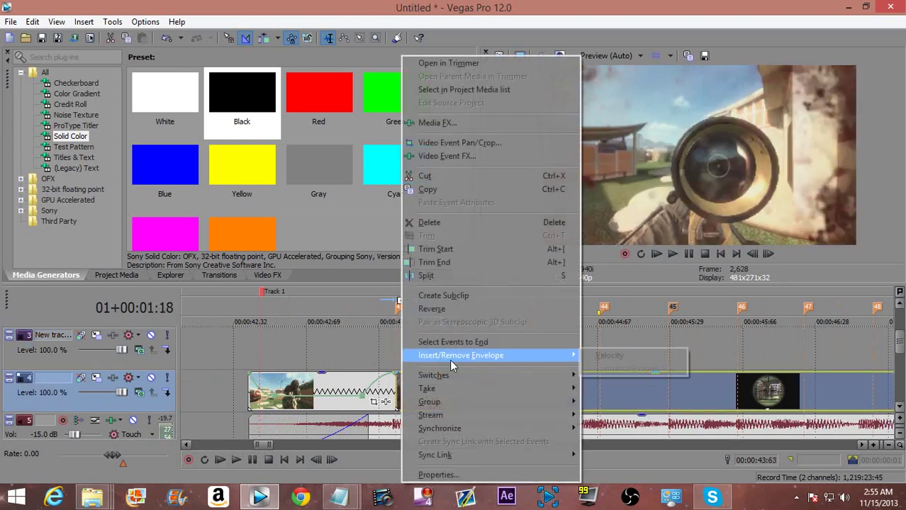
click(604, 358)
drag(402, 391, 396, 353)
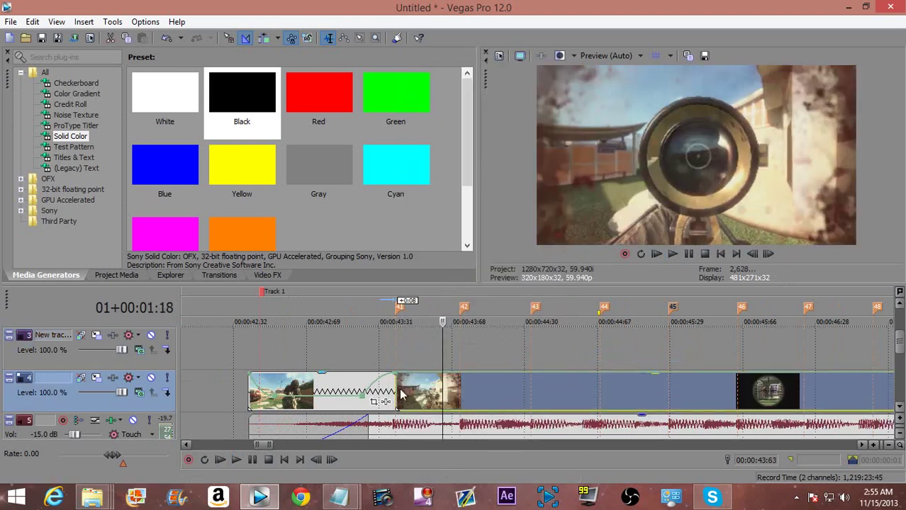
Step: Slow the second clip shortly after its start with a velocity point and set the falling curve to Fast Fade
right_click(427, 376)
click(553, 177)
right_click(506, 374)
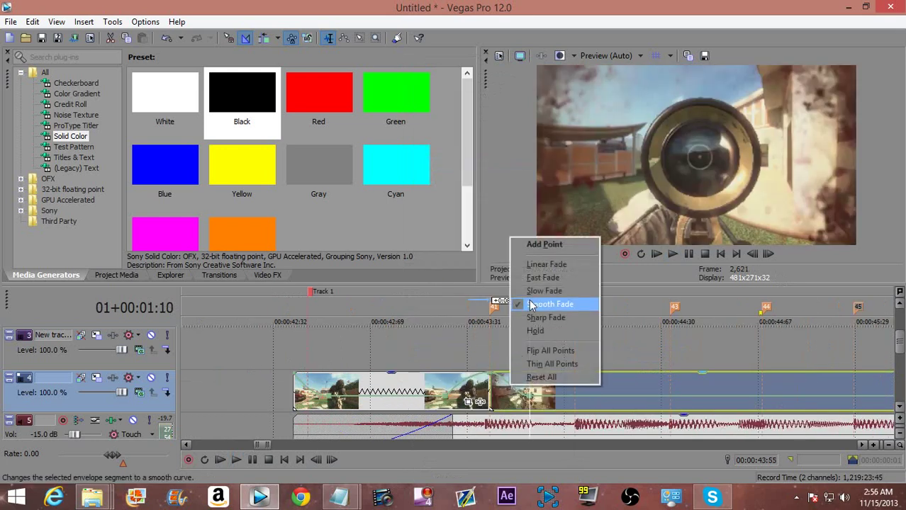
click(542, 278)
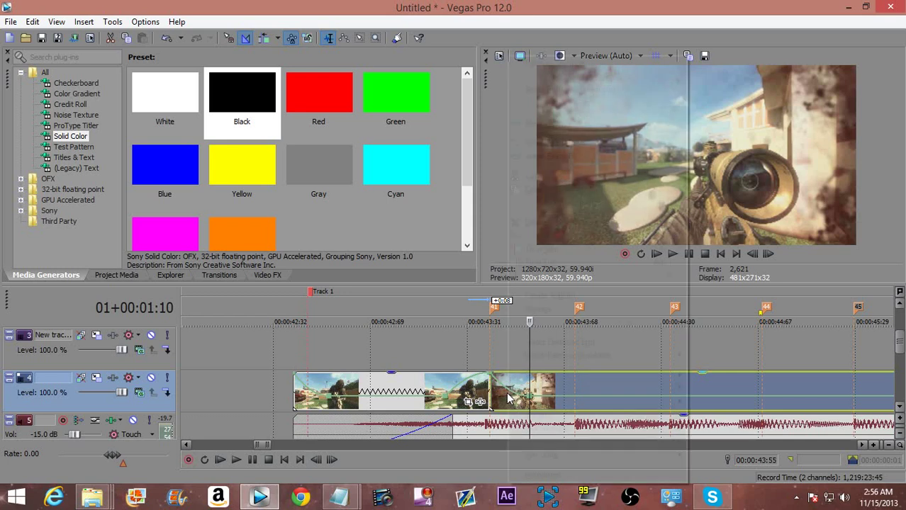
right_click(506, 387)
click(537, 307)
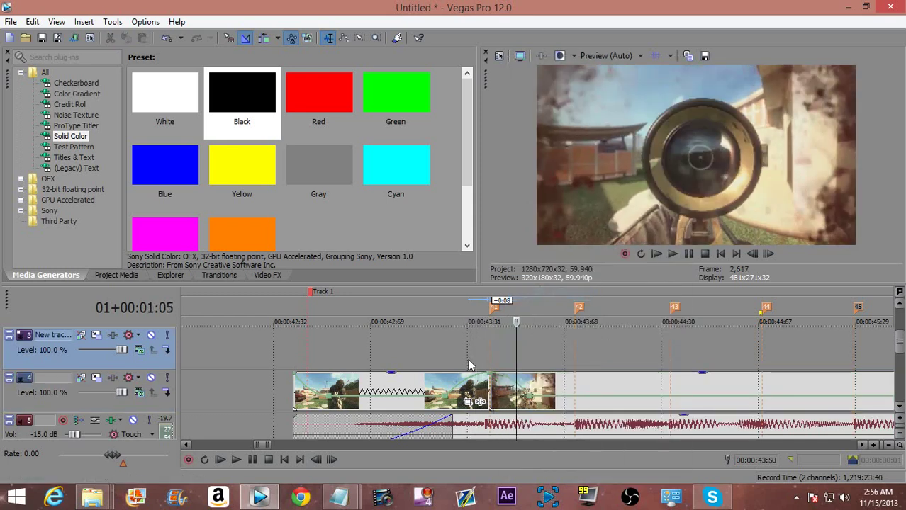
right_click(508, 384)
right_click(508, 375)
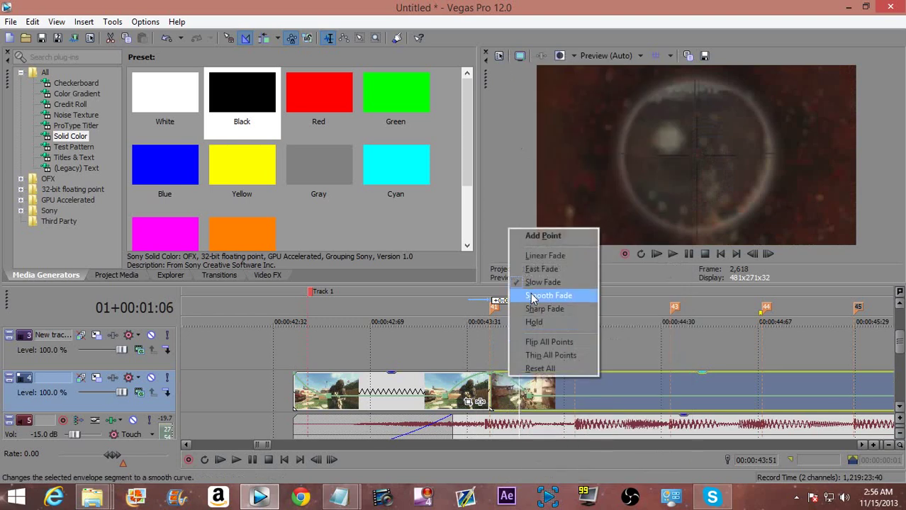
click(531, 270)
Step: Play the start of the second clip repeatedly around marker 41 to check its slowdown against the beat
click(490, 352)
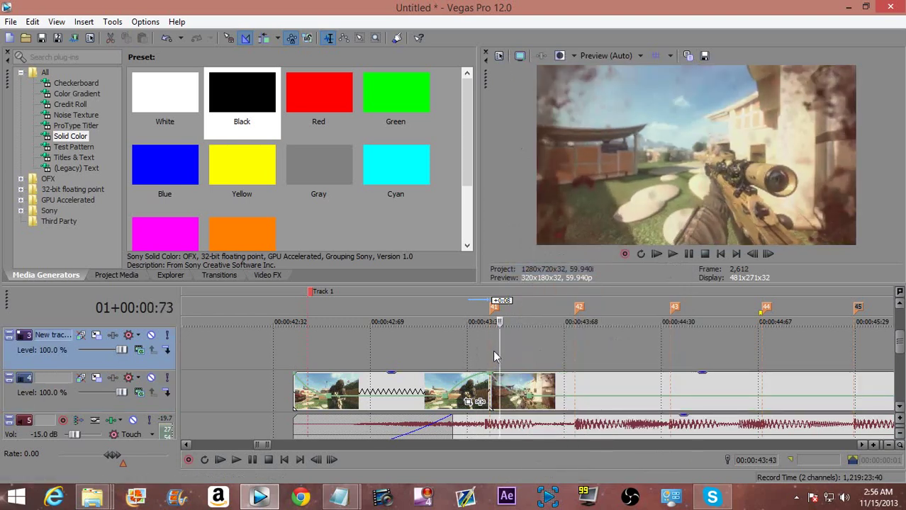
scroll(499, 349, down, 1)
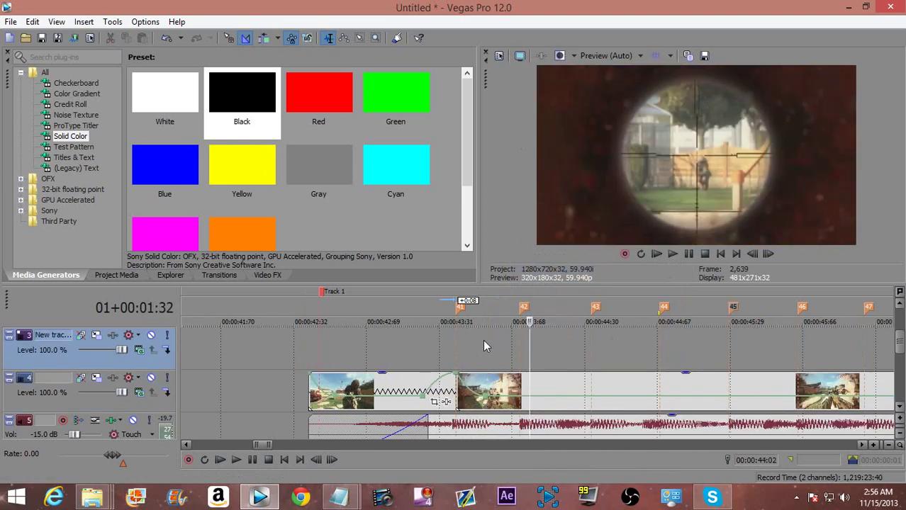
click(483, 340)
key(space)
key(space)
key(space)
key(space)
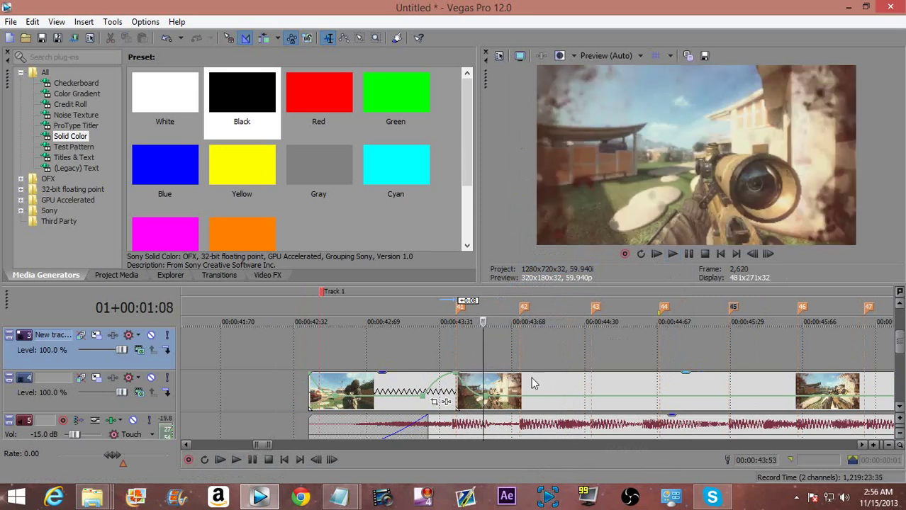
click(450, 353)
key(space)
key(space)
key(space)
key(space)
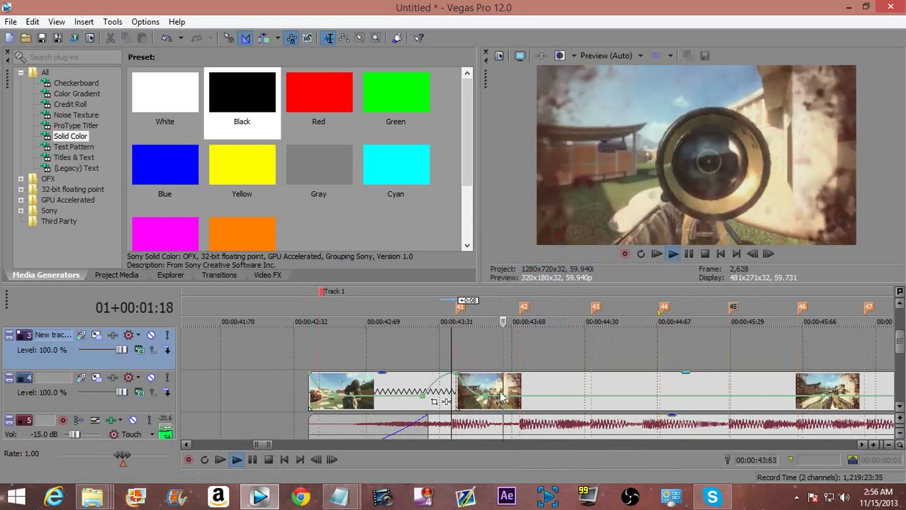
Step: Split the second clip at marker 42 and trim 25 frames off the start of the remaining part, closing the gap
click(521, 389)
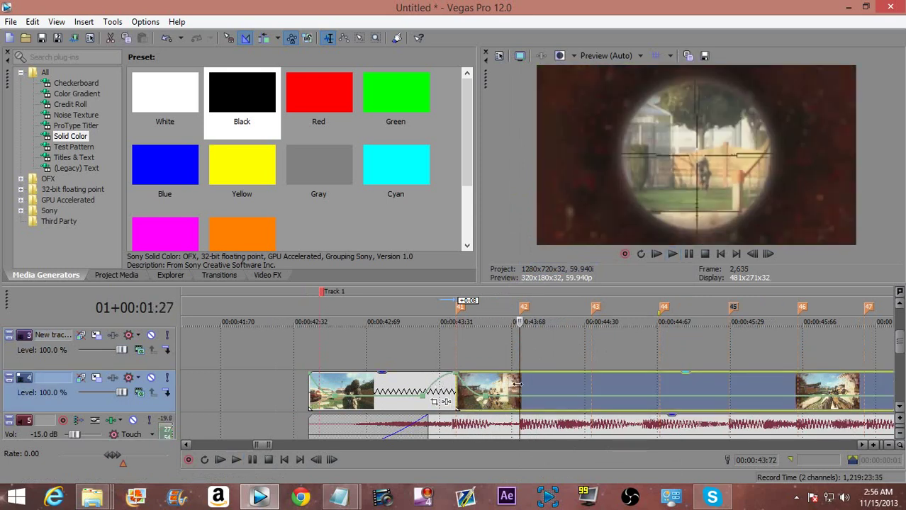
key(s)
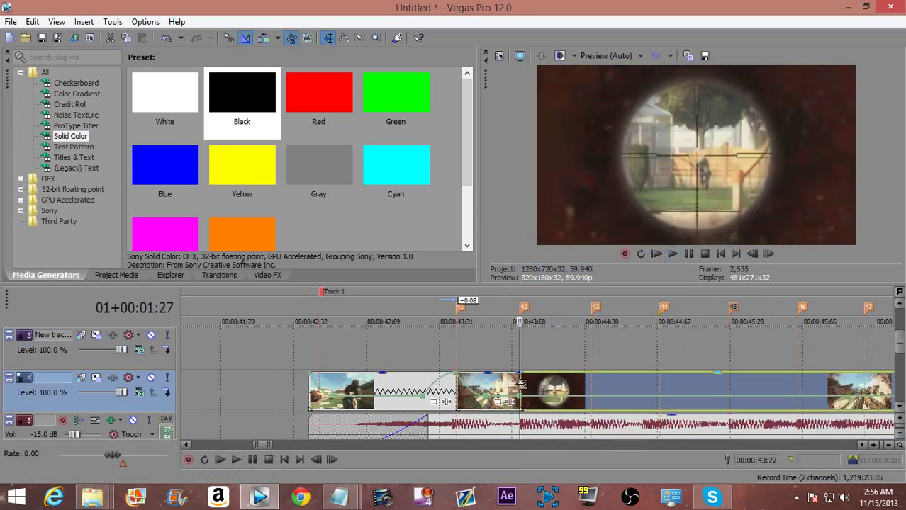
drag(521, 385, 541, 391)
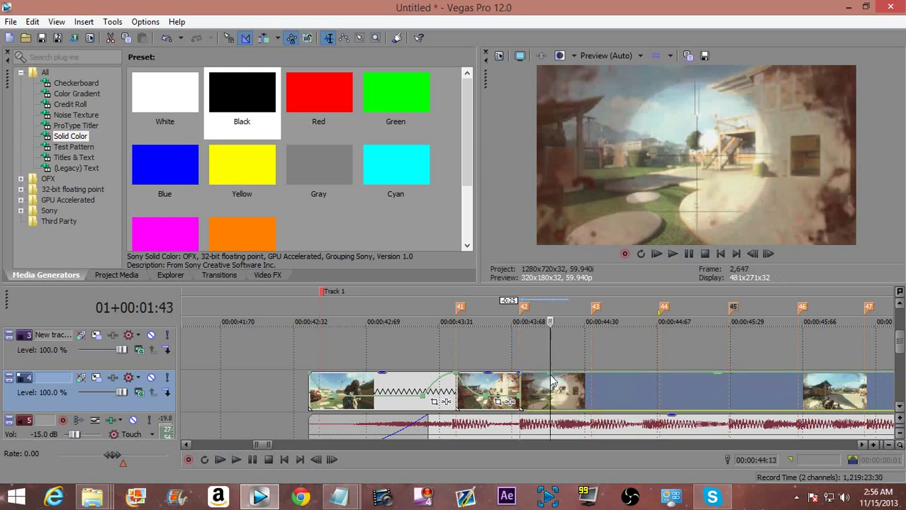
Step: Drop the velocity after the start of the clip at marker 42 and set the falling curve to Slow Fade
right_click(550, 374)
click(576, 169)
right_click(535, 380)
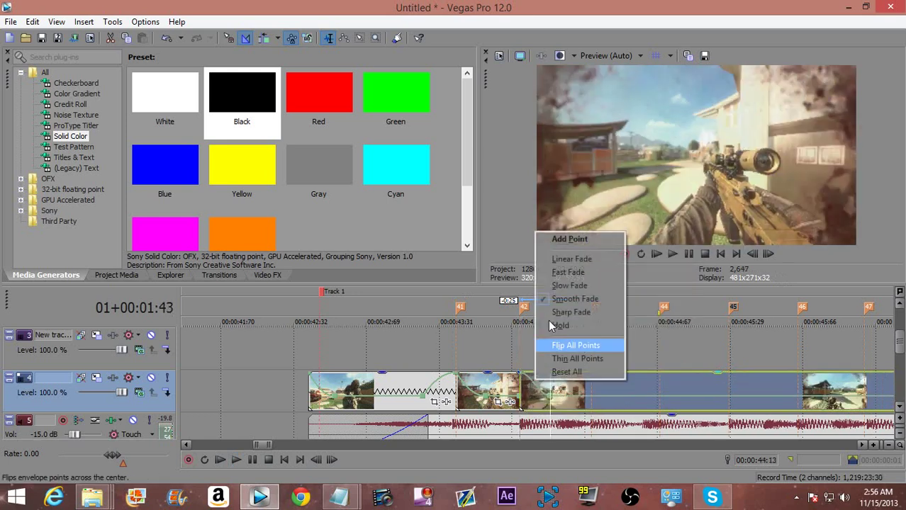
click(568, 285)
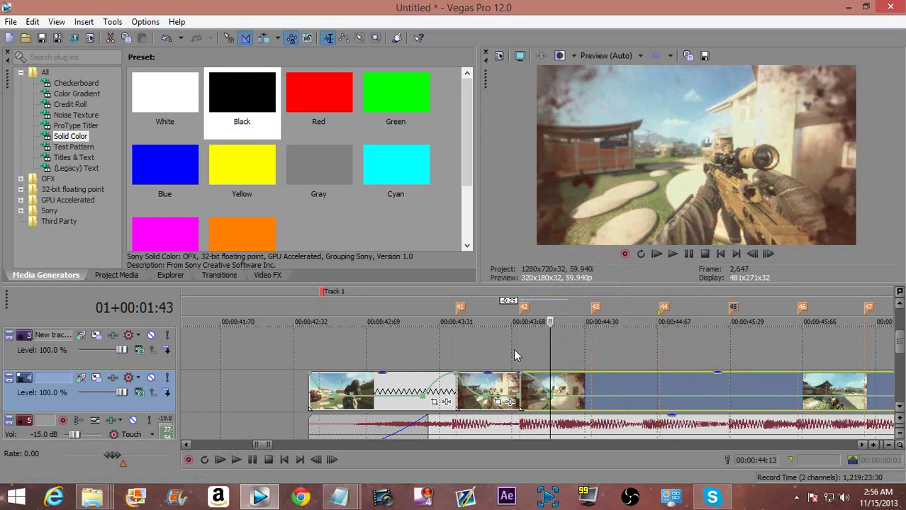
Step: Play the clips from before marker 41 through the cut at marker 42 to check their sync with the music
click(451, 351)
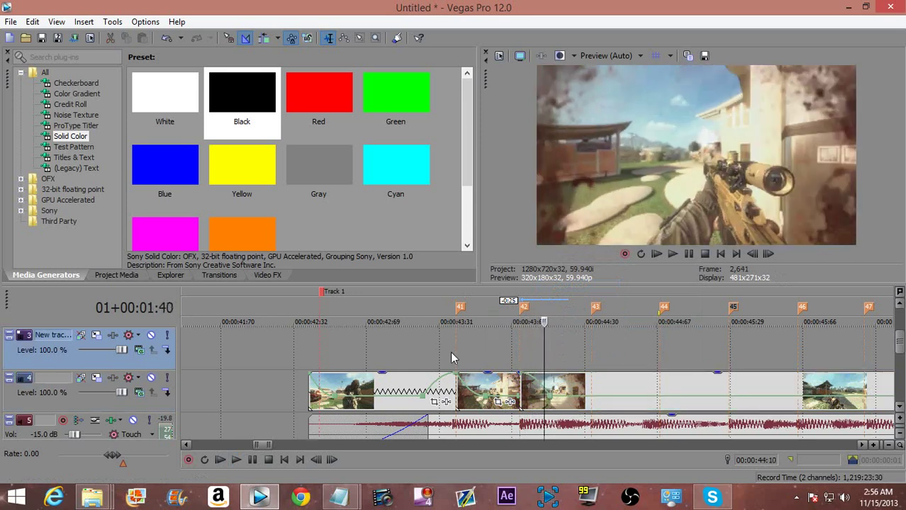
click(419, 352)
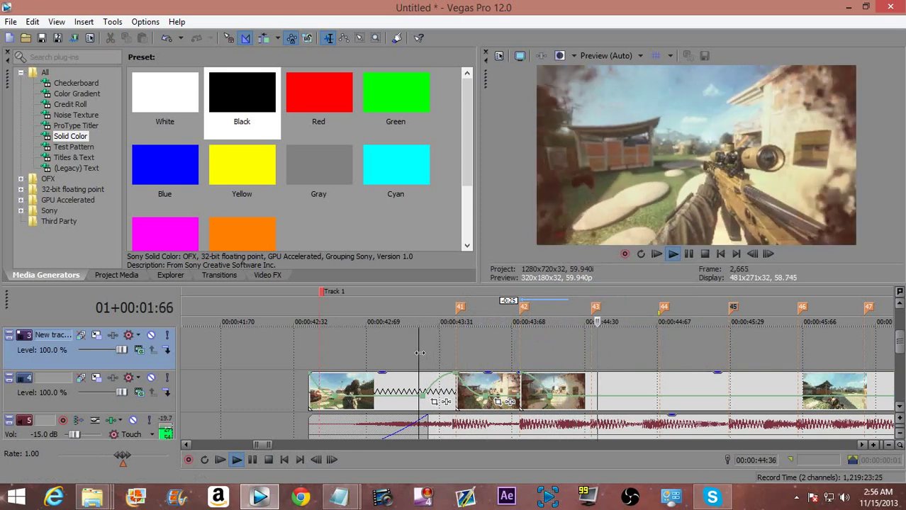
key(space)
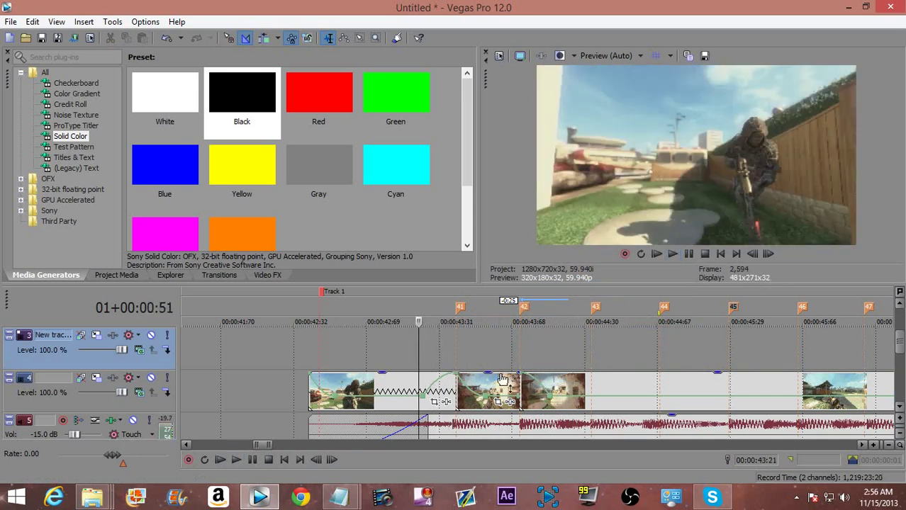
click(491, 358)
scroll(498, 360, up, 2)
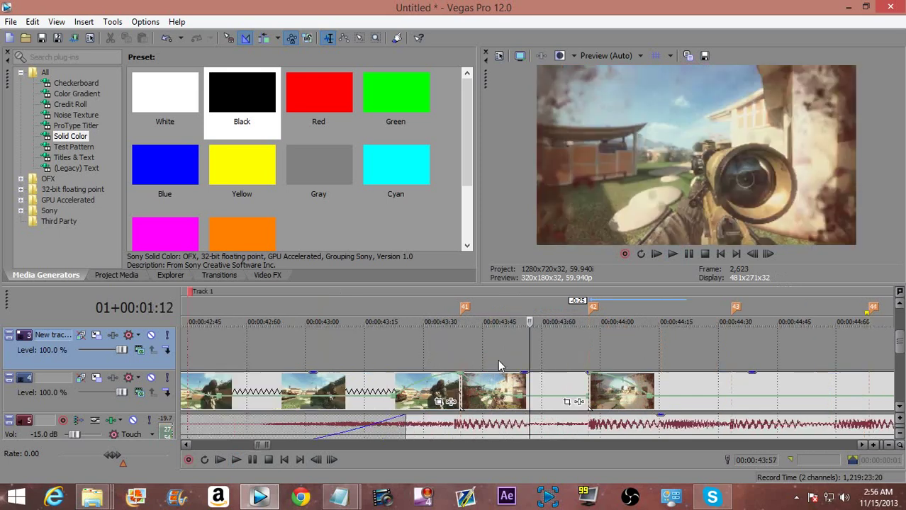
click(513, 352)
key(space)
key(space)
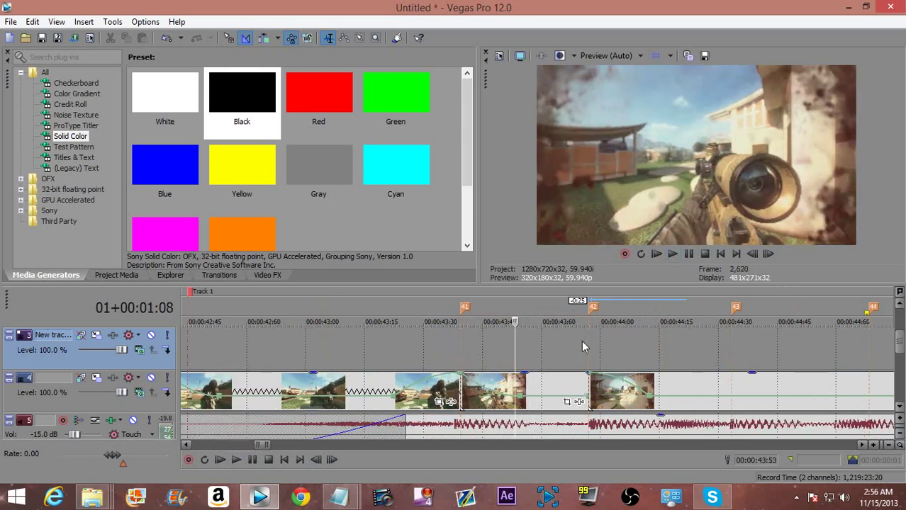
key(space)
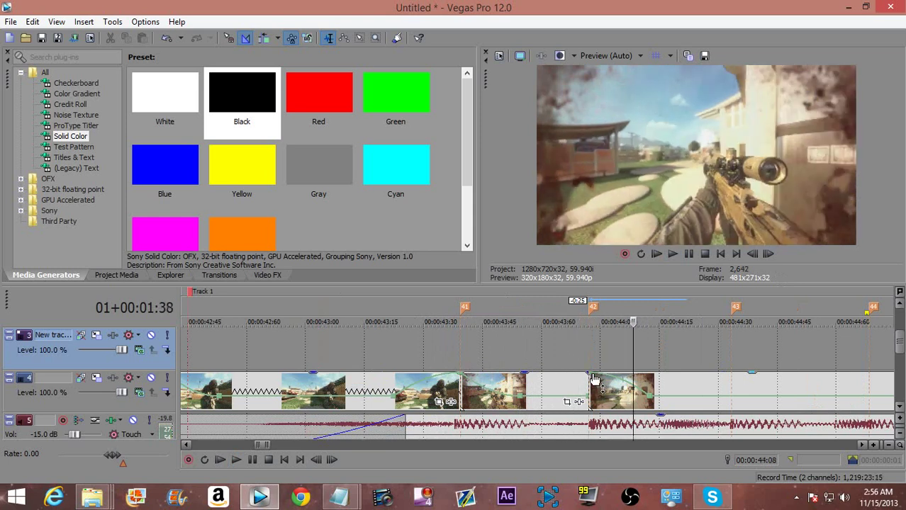
Step: Add velocity points at and on both sides of marker 43 and raise the middle one to the maximum
click(702, 404)
click(761, 402)
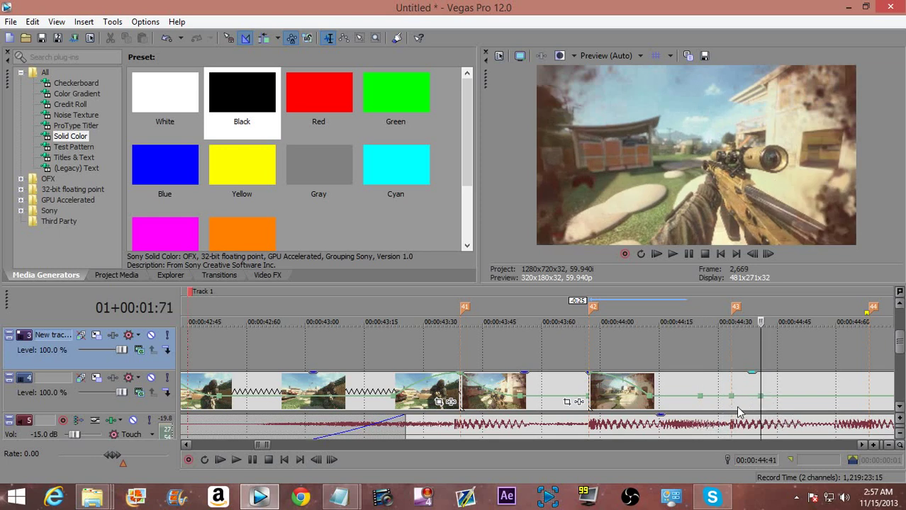
mouse_move(735, 402)
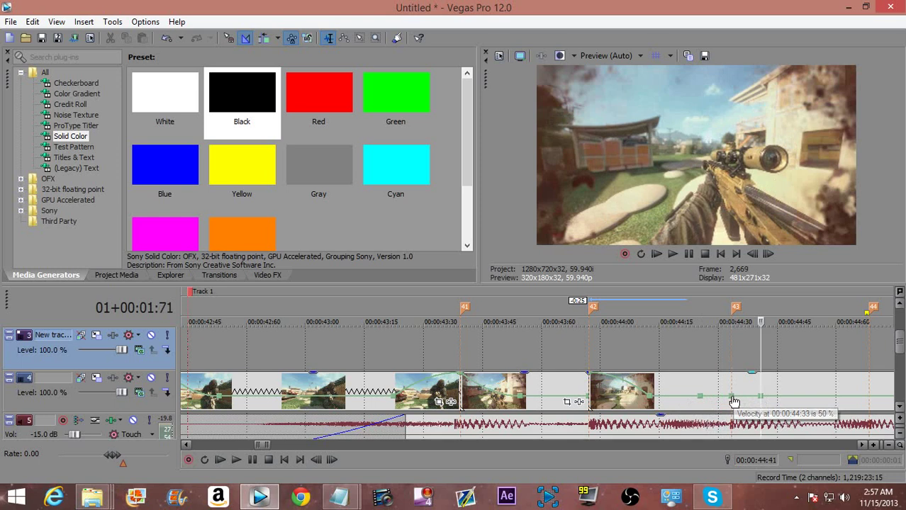
drag(736, 402, 730, 373)
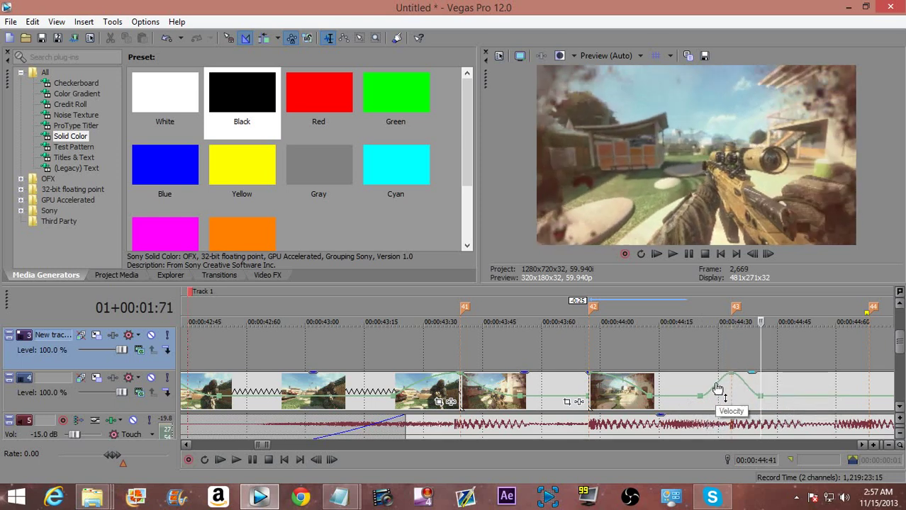
Step: Set the rising velocity curve before marker 43 to Fast Fade
right_click(718, 389)
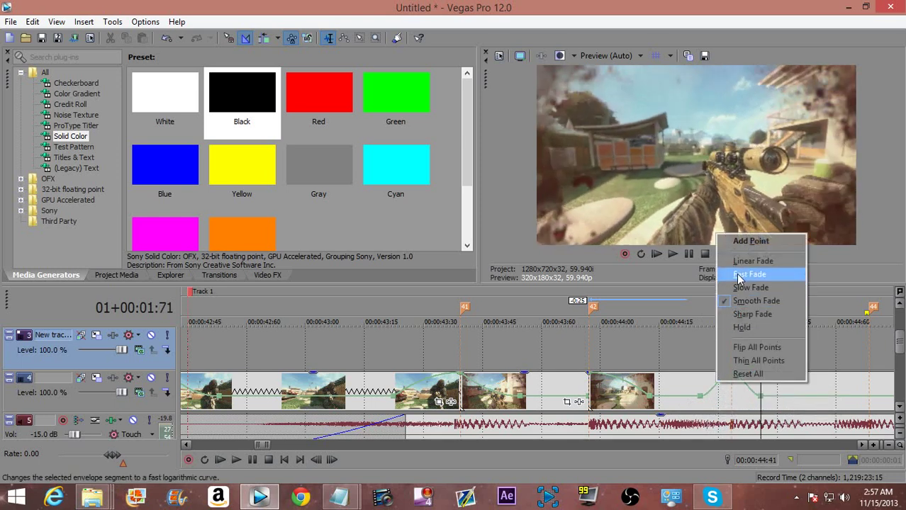
click(743, 274)
right_click(748, 391)
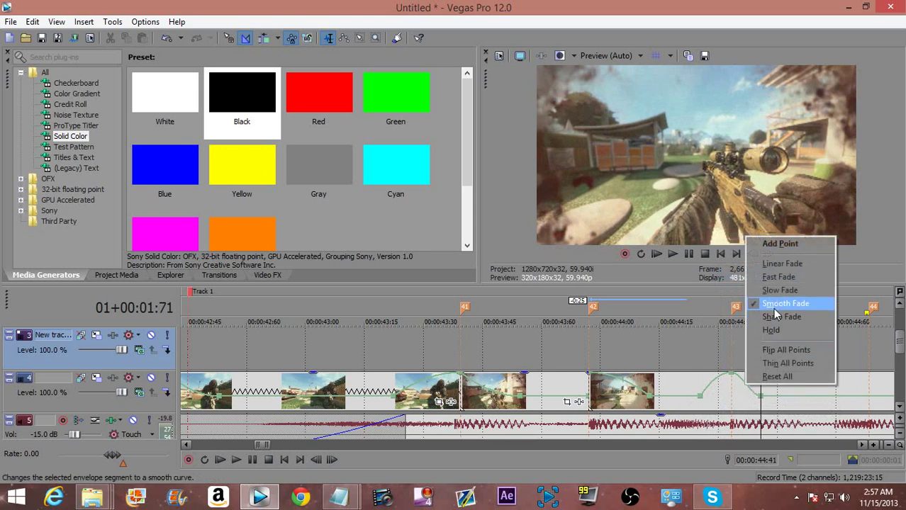
click(717, 379)
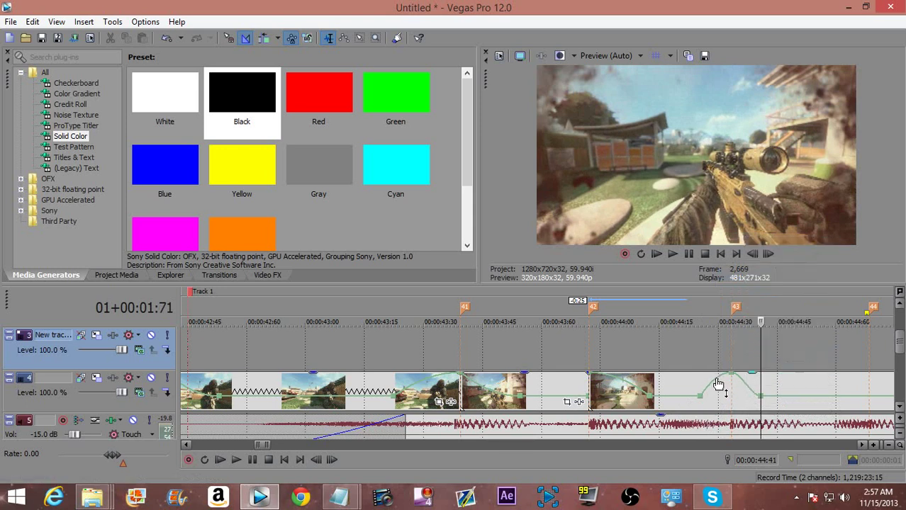
Step: Set the falling velocity curve after marker 43 to Slow Fade
right_click(717, 379)
click(750, 286)
right_click(744, 395)
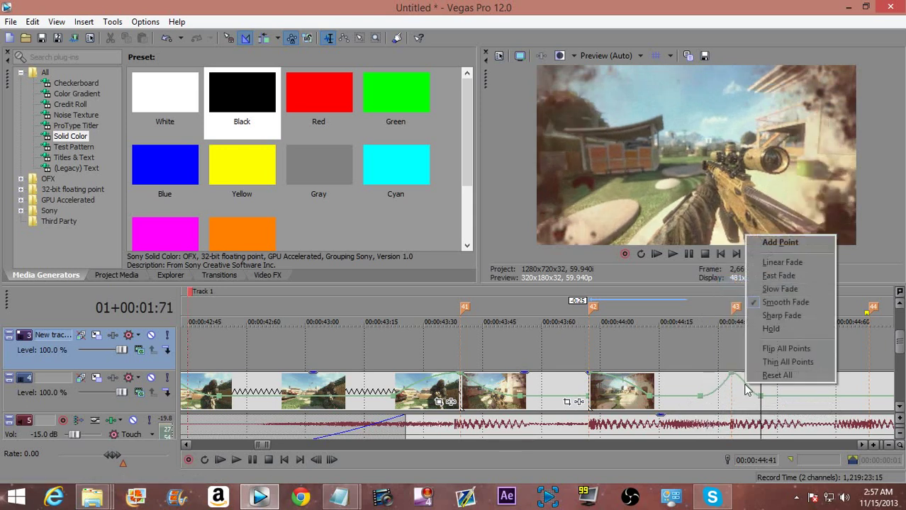
click(775, 301)
click(701, 369)
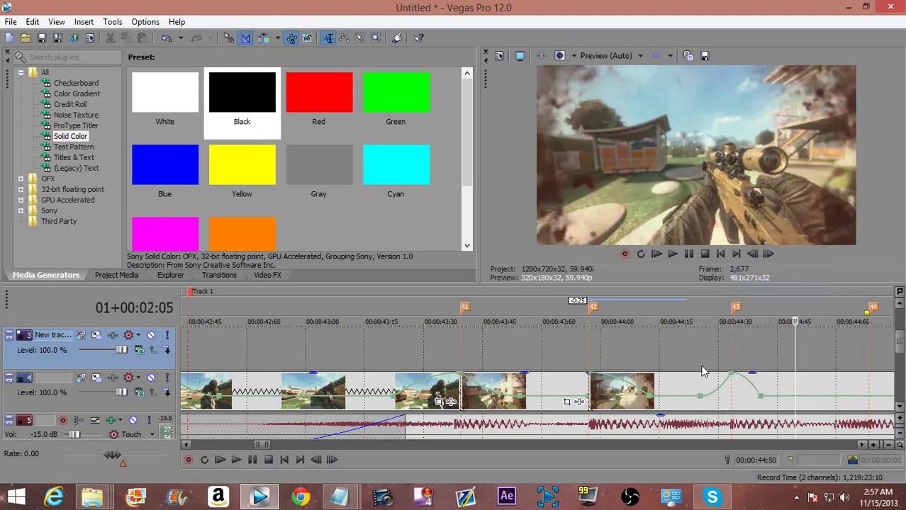
Step: Split the clip at marker 44, trimming the second part's start by 0:60 to the scope view and raising its starting velocity to 300 %
click(542, 395)
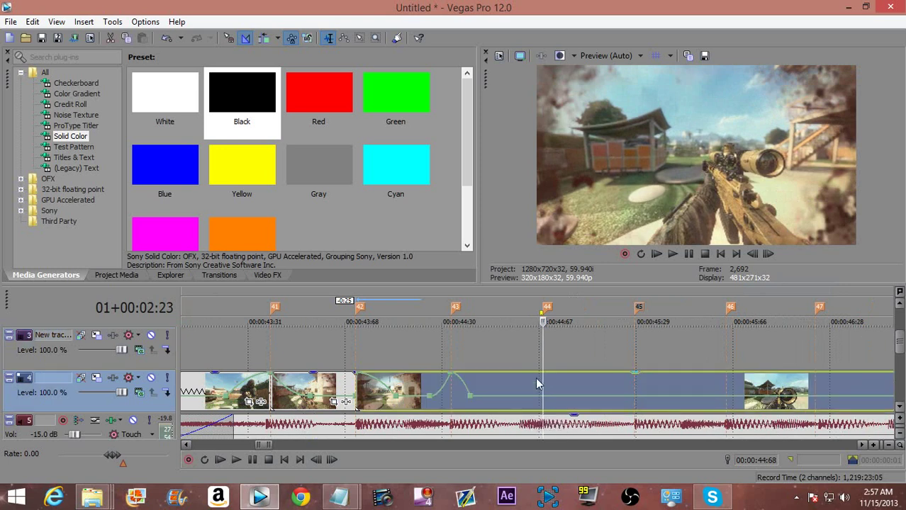
key(s)
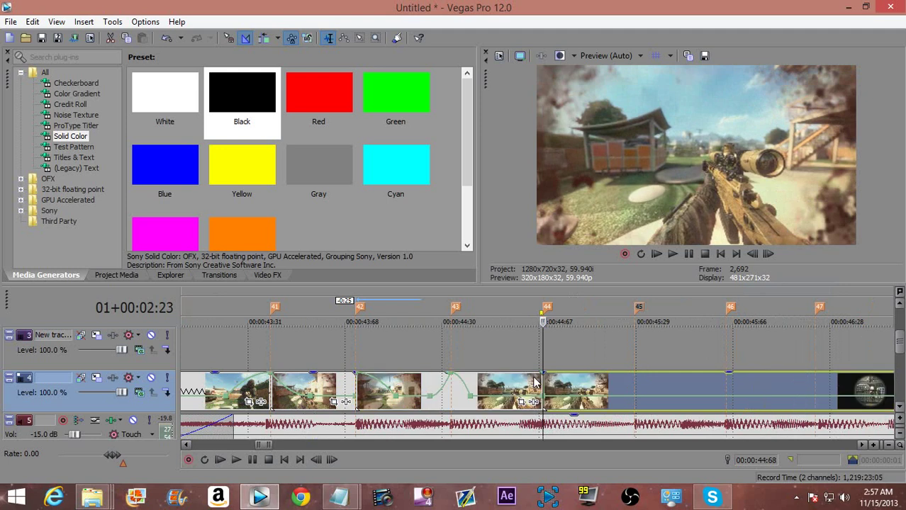
drag(545, 383, 550, 365)
Step: Drop the velocity after the start of the clip at marker 44 to 50% Forward Velocity with a Slow Fade curve
right_click(586, 383)
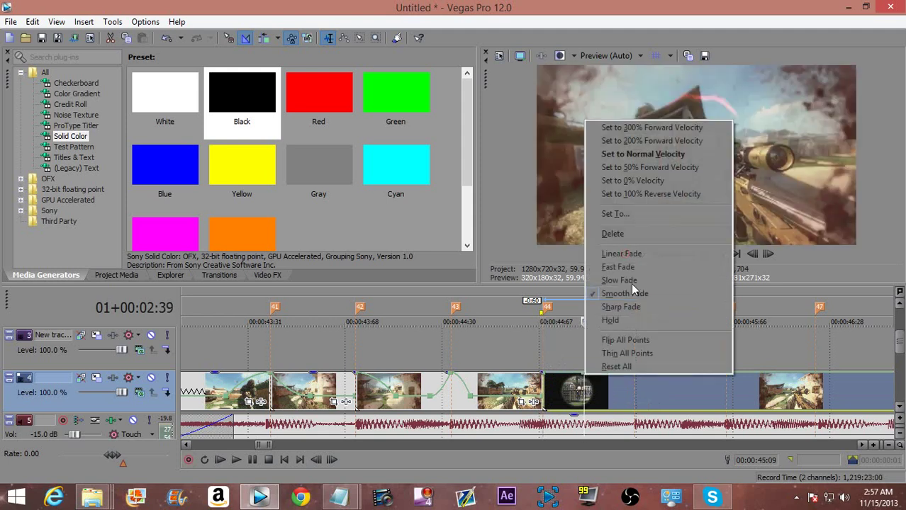
click(638, 173)
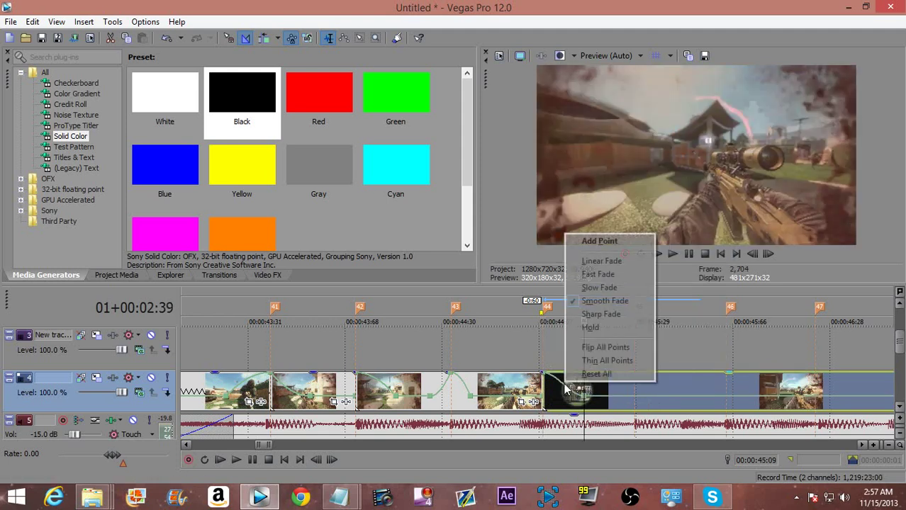
right_click(565, 382)
click(586, 279)
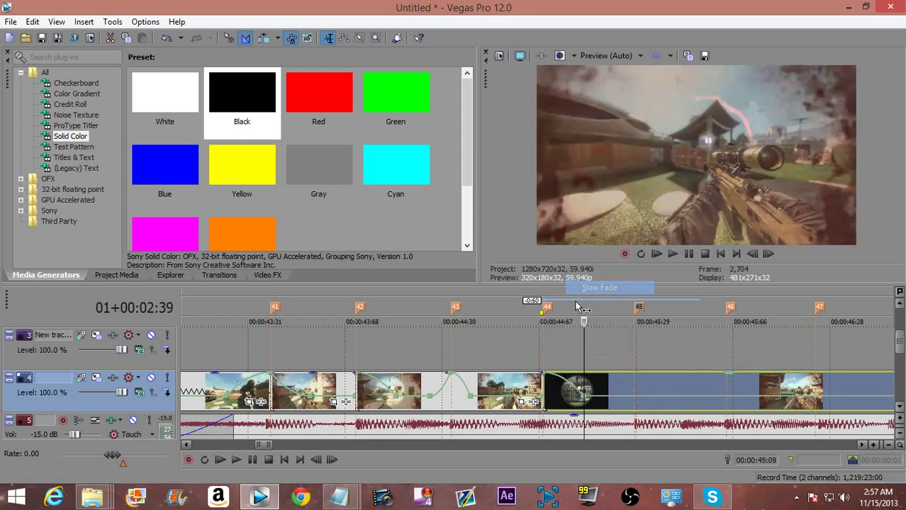
Step: Add a velocity point shortly before marker 44 and raise the velocity at the end of that clip to the maximum
click(516, 351)
key(space)
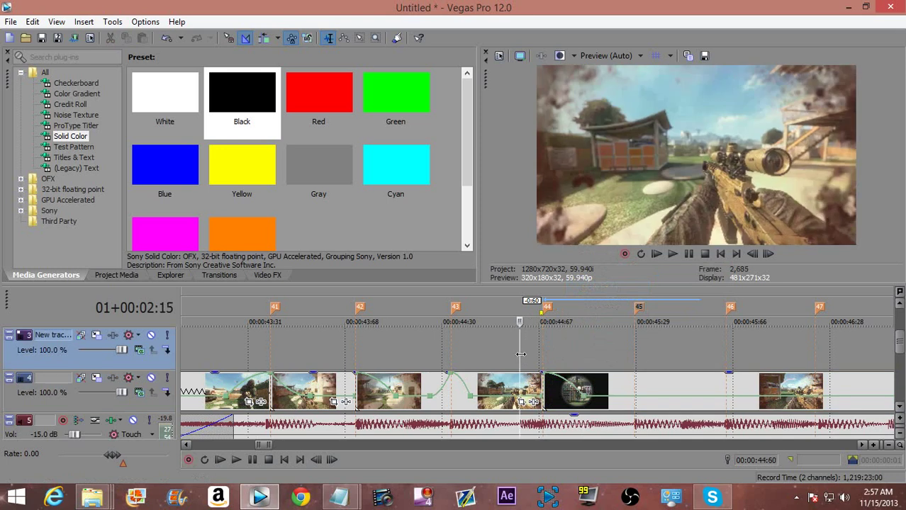
key(space)
scroll(514, 356, up, 3)
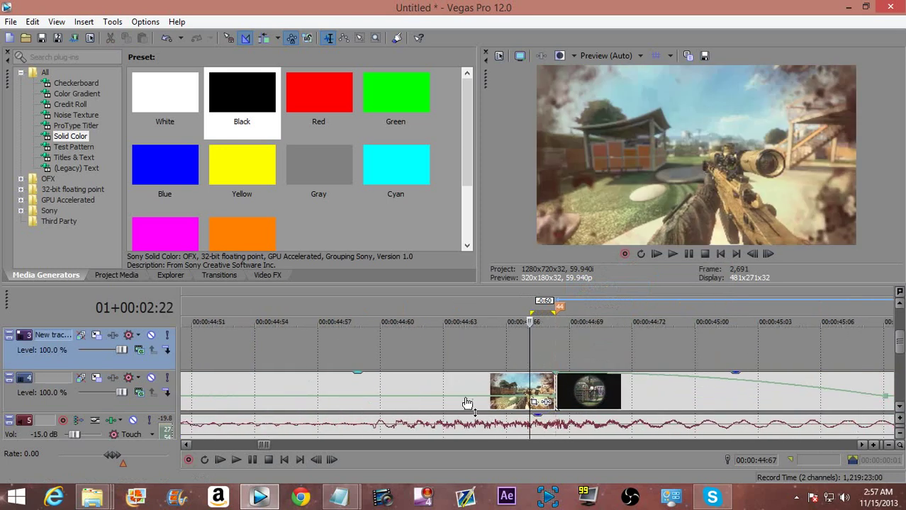
click(424, 401)
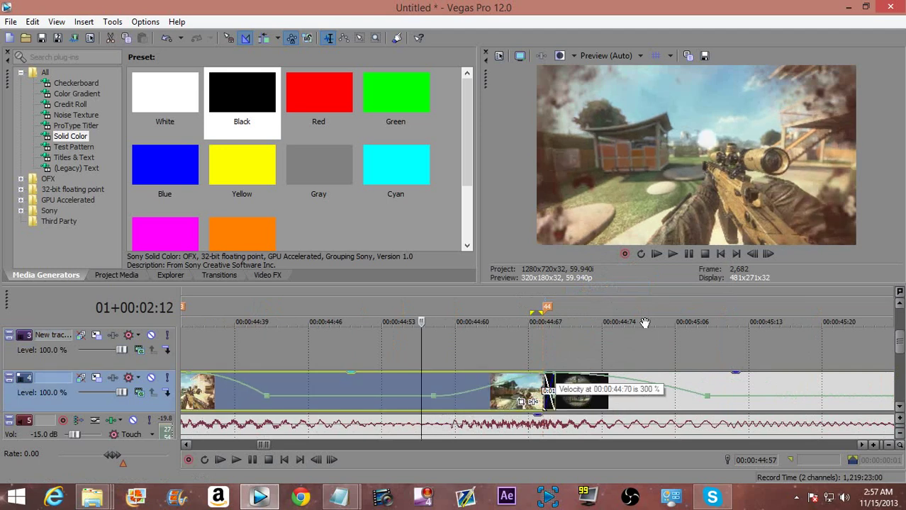
key(space)
Step: Remove the one-frame overlap between the two clips and align their cut with marker 44
drag(576, 397, 589, 397)
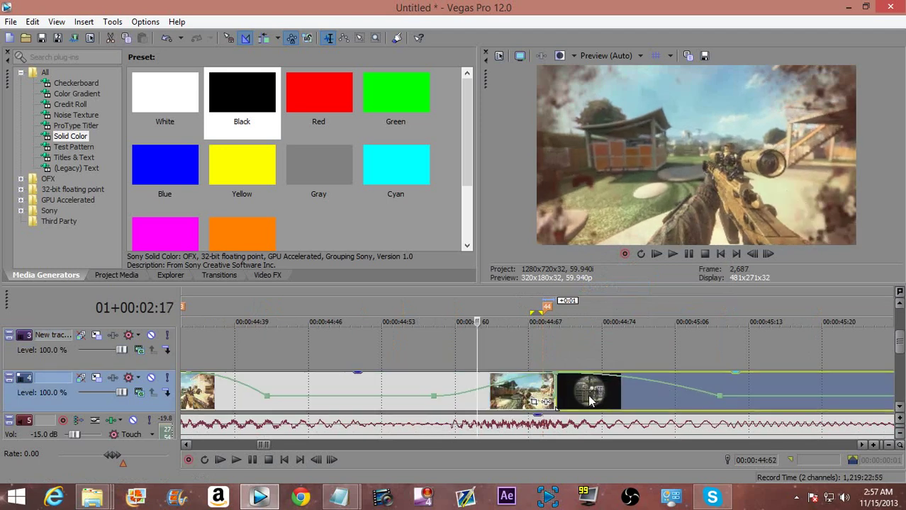
click(554, 391)
drag(553, 391, 543, 388)
click(558, 390)
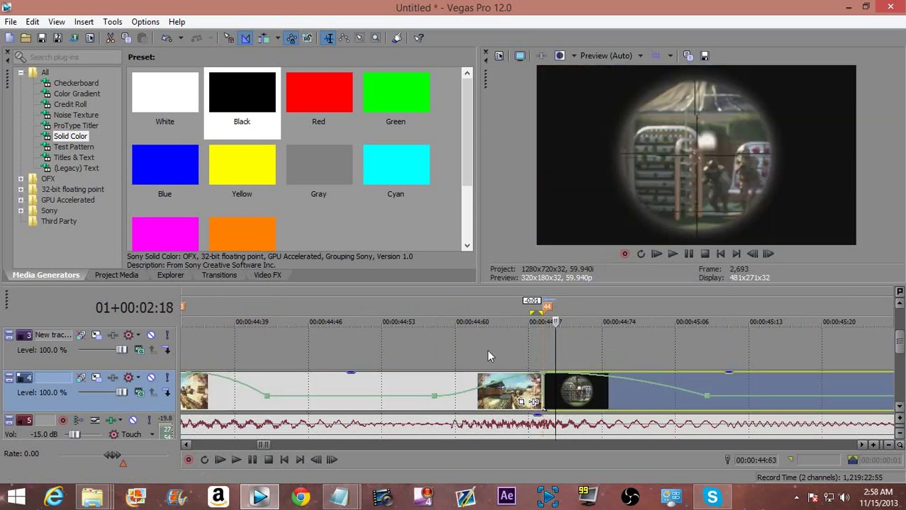
Step: Set the rising velocity curve before marker 44 to Fast Fade
click(516, 387)
right_click(512, 376)
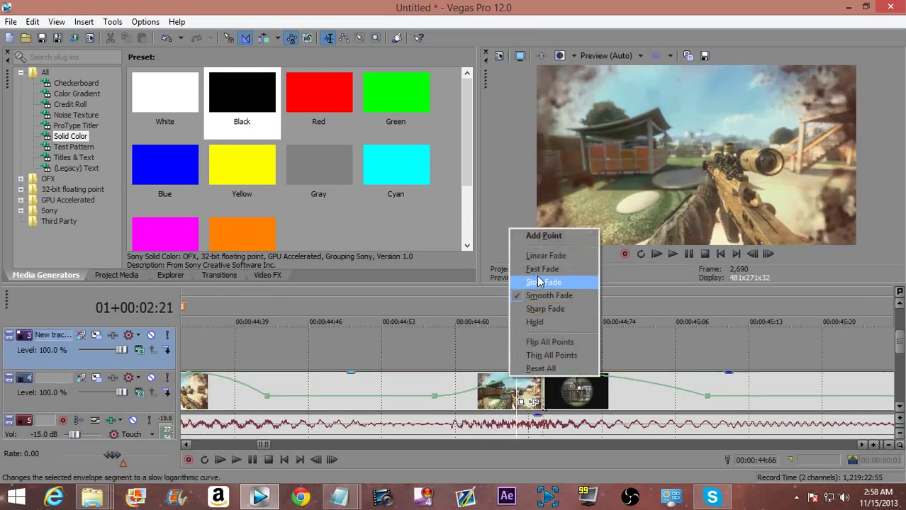
click(539, 282)
click(464, 355)
right_click(502, 394)
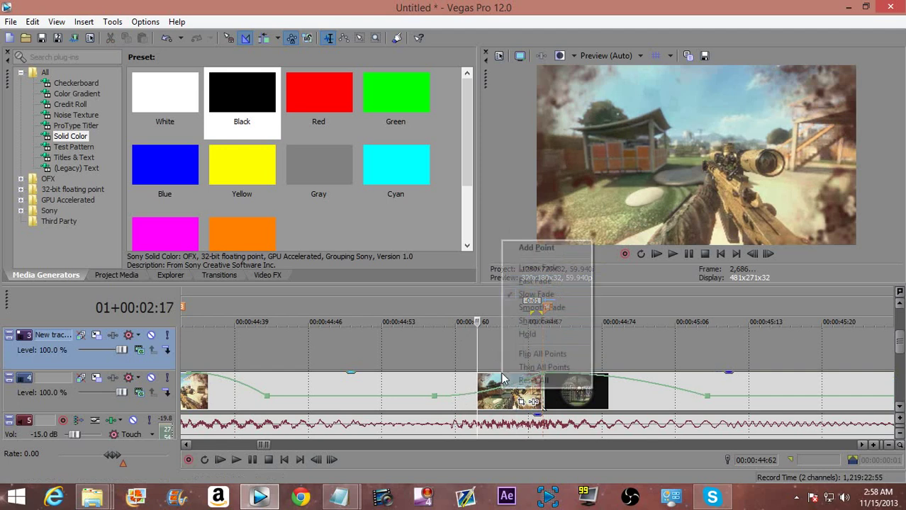
click(511, 284)
Step: Step frame by frame through the cut at marker 44 to check the transition and its speed ramp
key(Right)
key(Right)
key(Right)
key(Right)
key(Right)
key(Right)
key(Right)
key(Right)
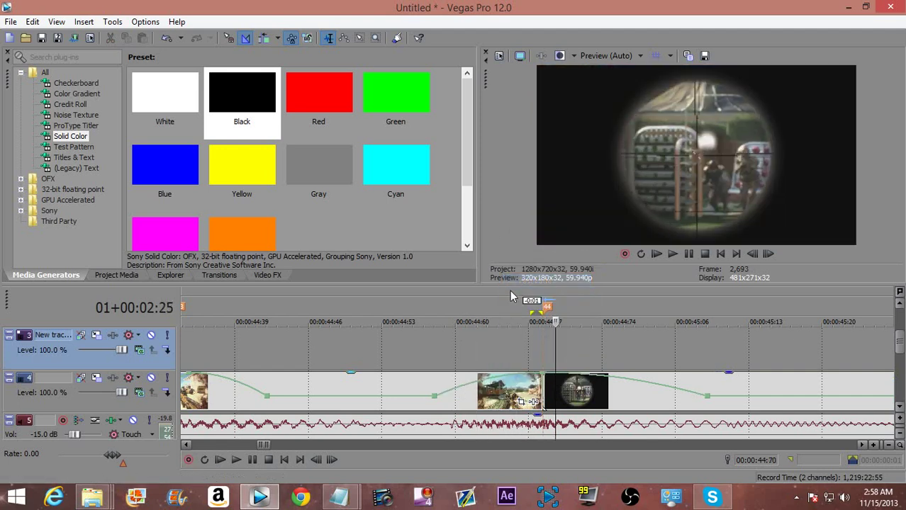
key(Right)
key(Right)
key(Right)
key(Right)
scroll(496, 321, down, 1)
click(413, 347)
key(Right)
key(Right)
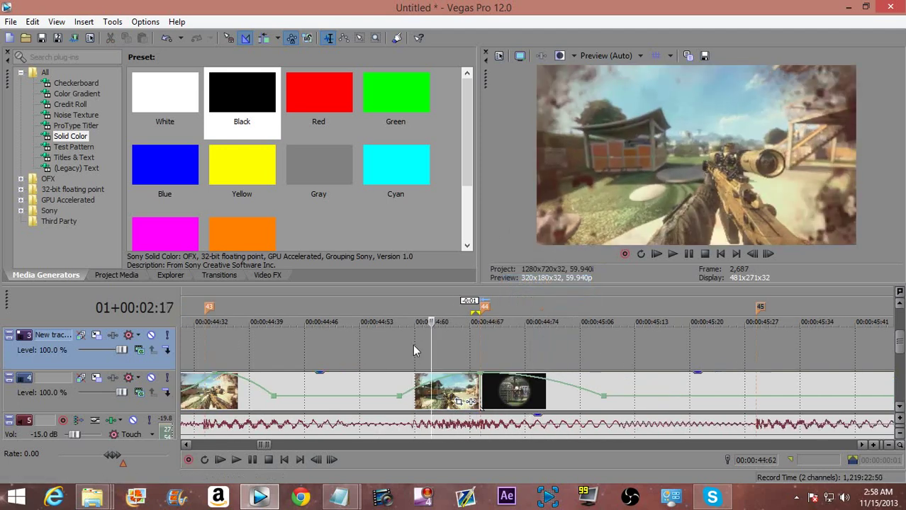
key(space)
key(Right)
key(Right)
key(Right)
key(Right)
key(Right)
key(Right)
key(Right)
scroll(461, 338, down, 1)
key(Left)
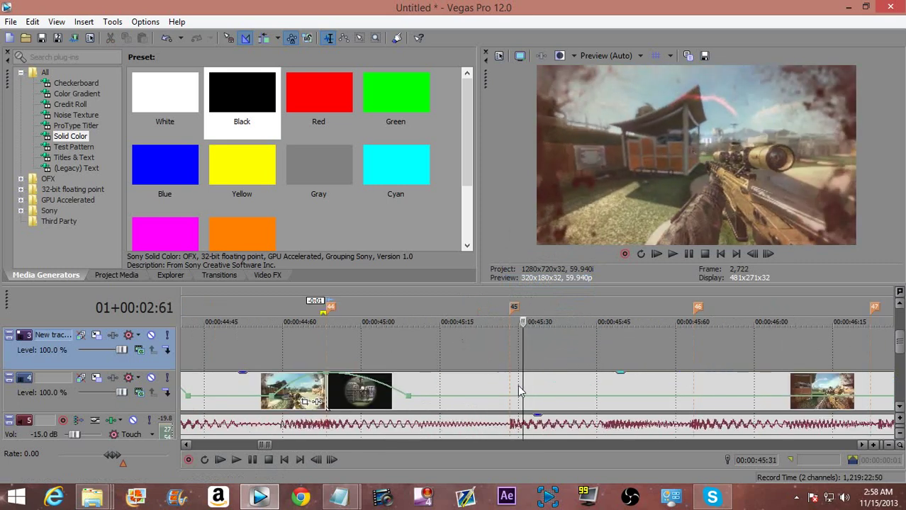
Step: Add velocity points at and on both sides of marker 45 and raise the middle one to the maximum
click(512, 402)
scroll(518, 401, up, 3)
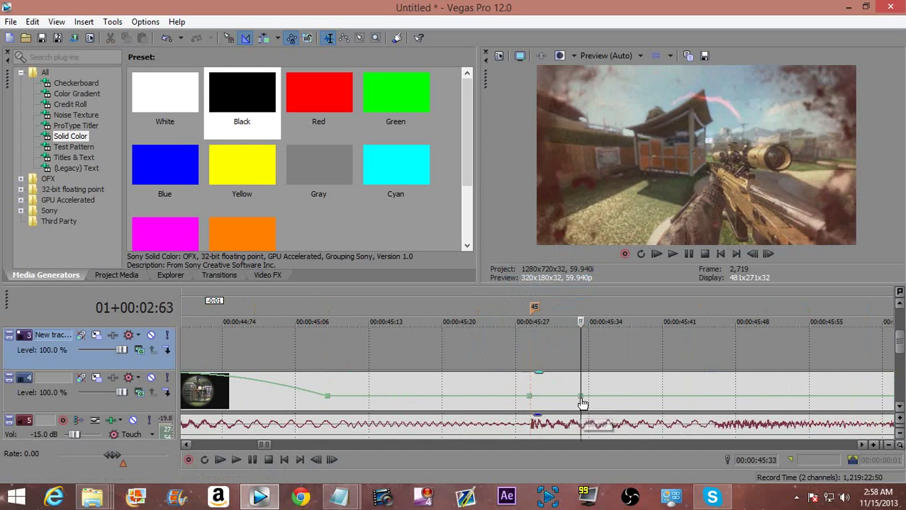
click(581, 403)
click(482, 402)
drag(529, 395, 537, 373)
Step: Set the velocity curves on both sides of the peak at marker 45 to Slow Fade
right_click(505, 394)
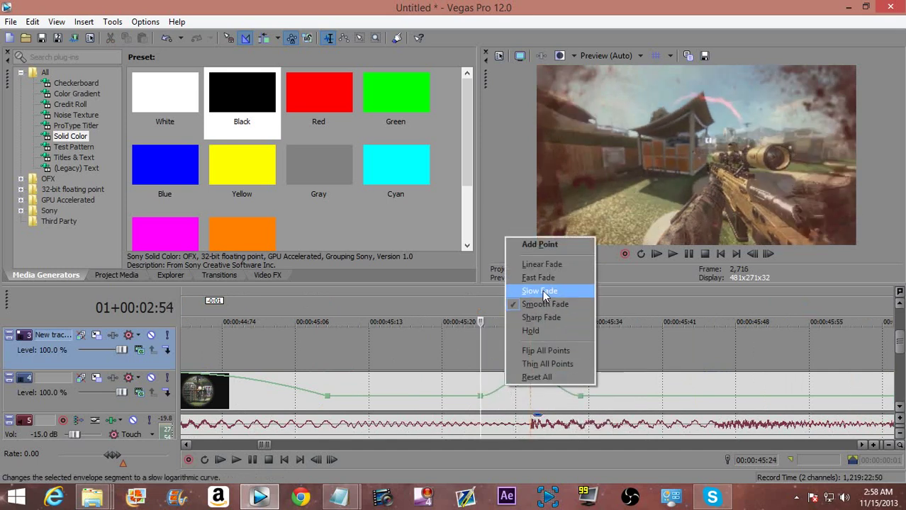
click(542, 289)
right_click(556, 384)
click(599, 288)
Step: Play the clip from before marker 45 to check the velocity changes against the music
click(307, 355)
key(space)
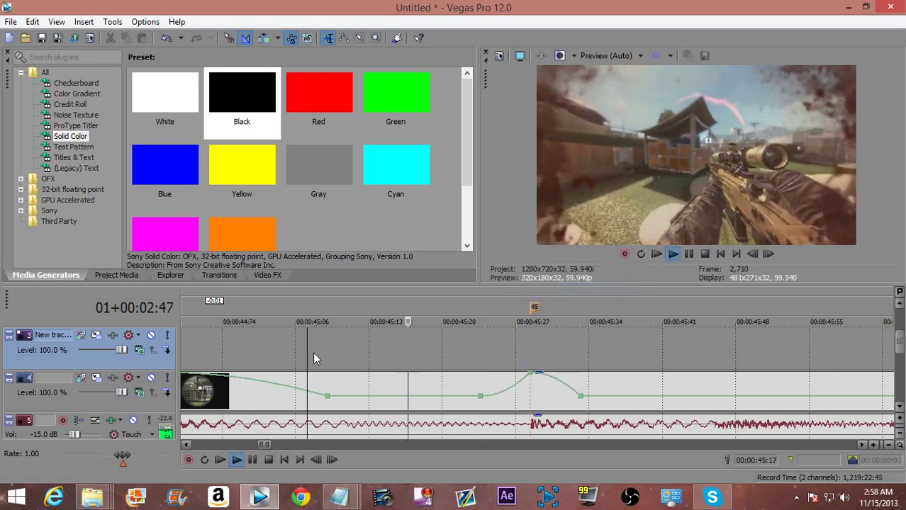
scroll(313, 359, down, 3)
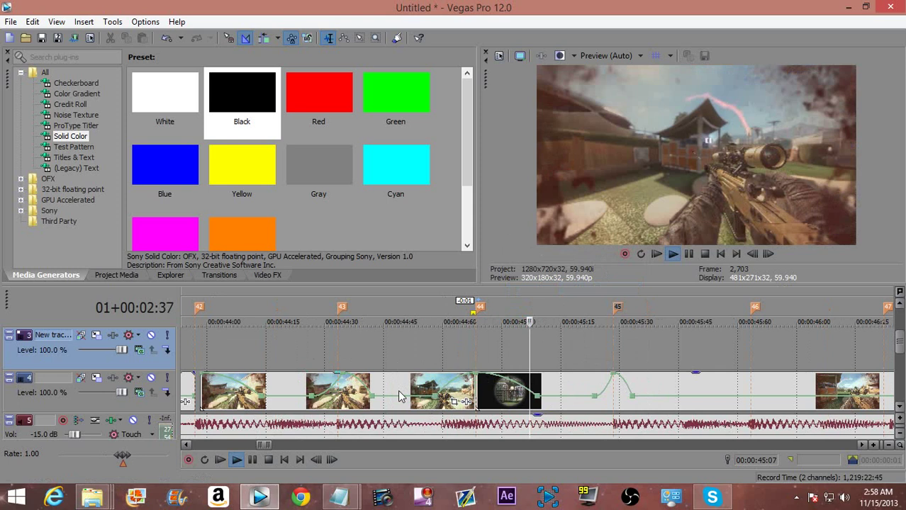
key(space)
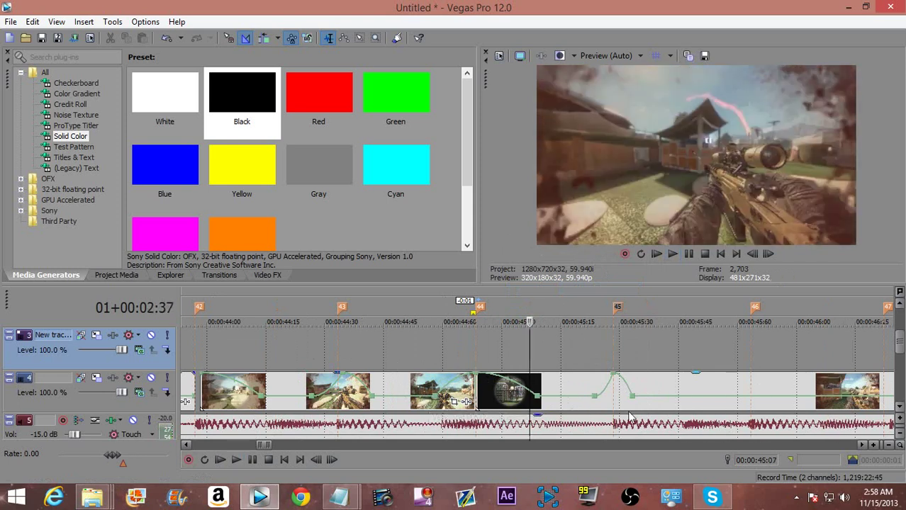
Step: Split the clip at marker 46, trimming the second part's start by 0:28 to the scope view and raising its starting velocity to 300 %
click(748, 383)
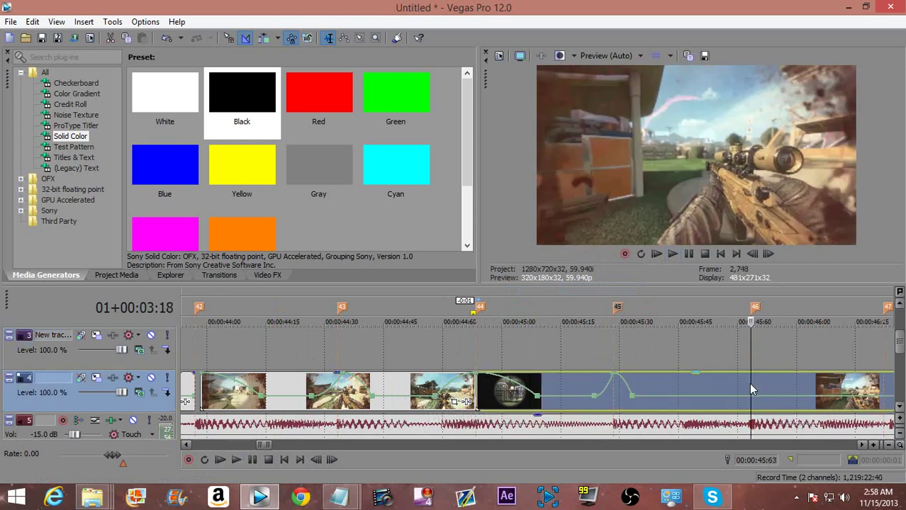
key(s)
mouse_move(752, 384)
mouse_down()
mouse_move(866, 385)
mouse_move(762, 390)
mouse_up()
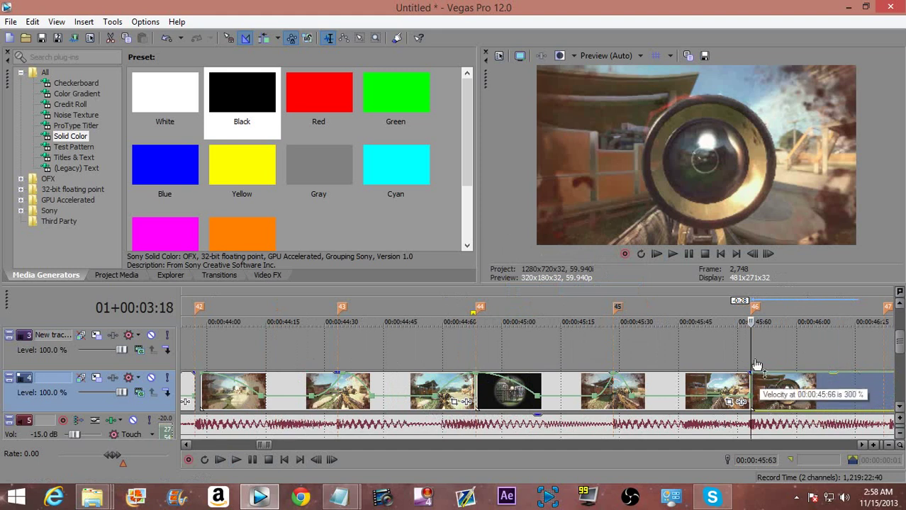
Step: Drop the velocity after the start of the clip at marker 46 to 50% Forward Velocity with a Slow Fade curve
right_click(803, 384)
click(819, 166)
right_click(782, 388)
click(798, 291)
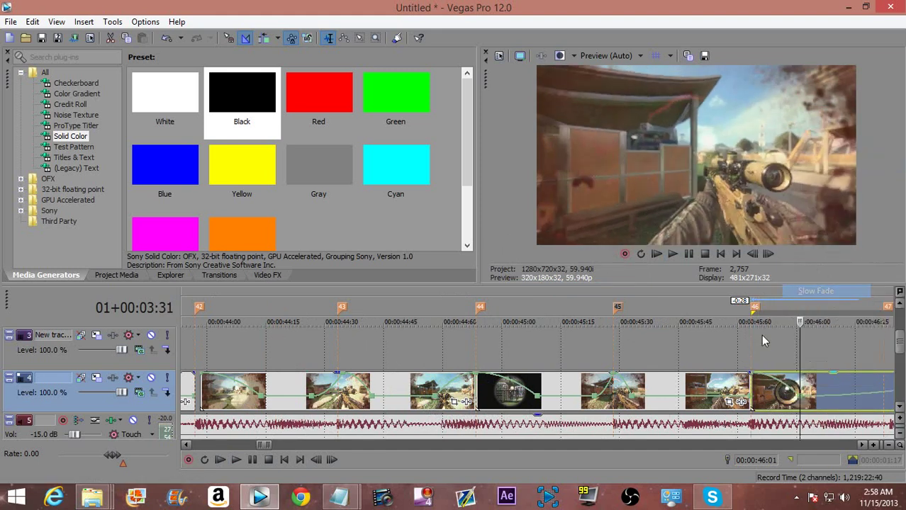
Step: Play the clips from just before marker 46 toward marker 47 to check their sync with the music
click(743, 340)
key(space)
scroll(742, 362, down, 1)
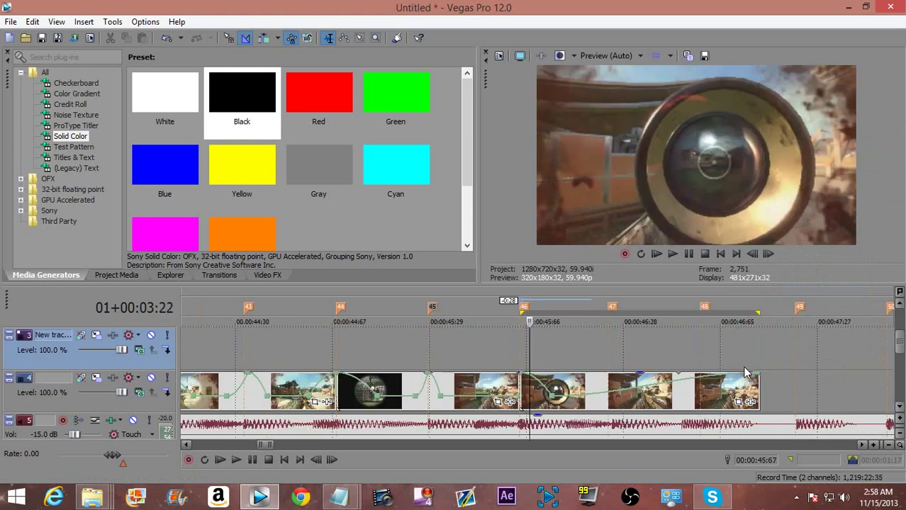
click(621, 395)
key(space)
scroll(613, 394, up, 2)
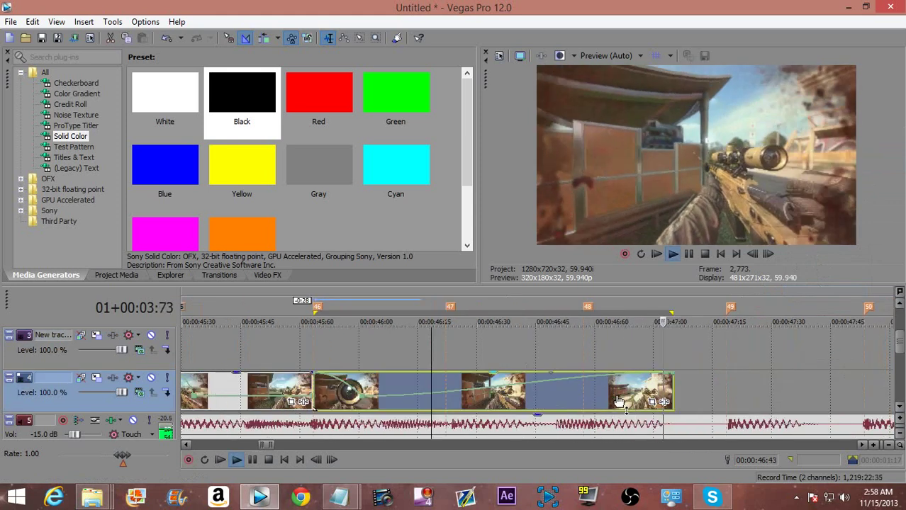
key(space)
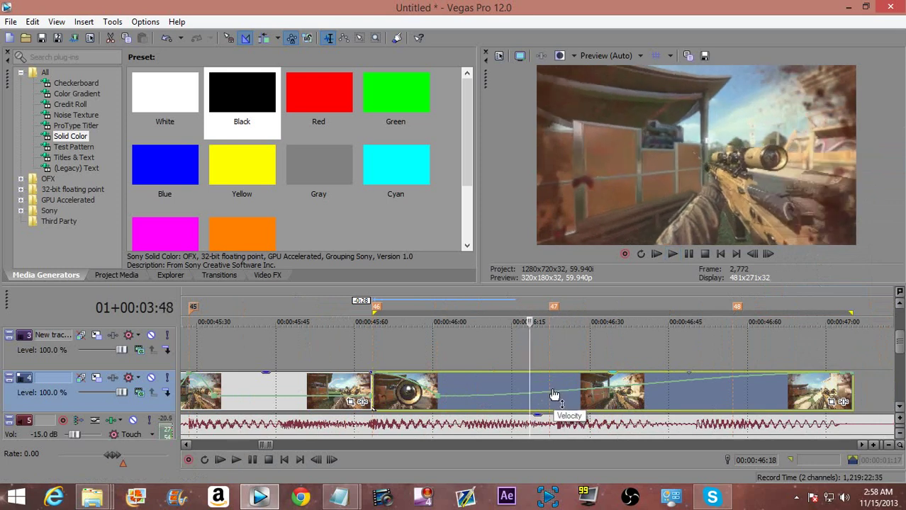
Step: Split the clip at marker 47 and delete the part after the marker
click(550, 320)
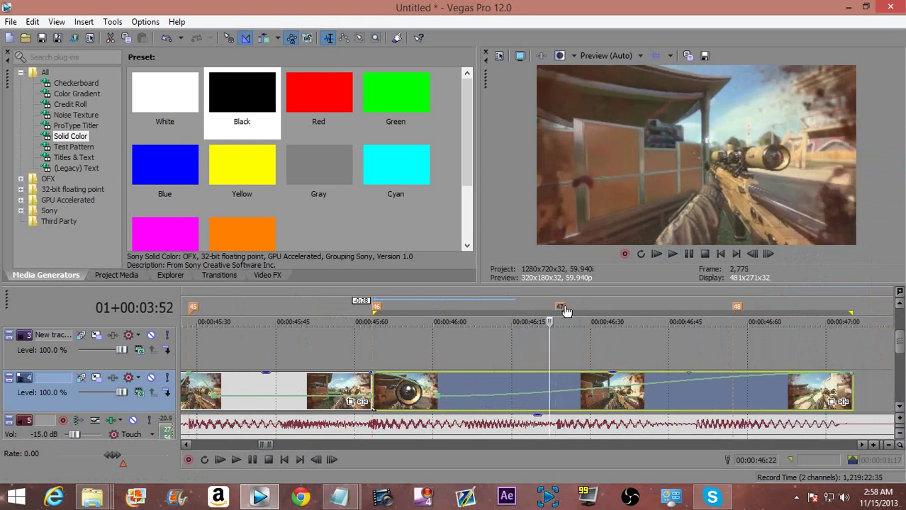
click(558, 381)
key(s)
click(569, 385)
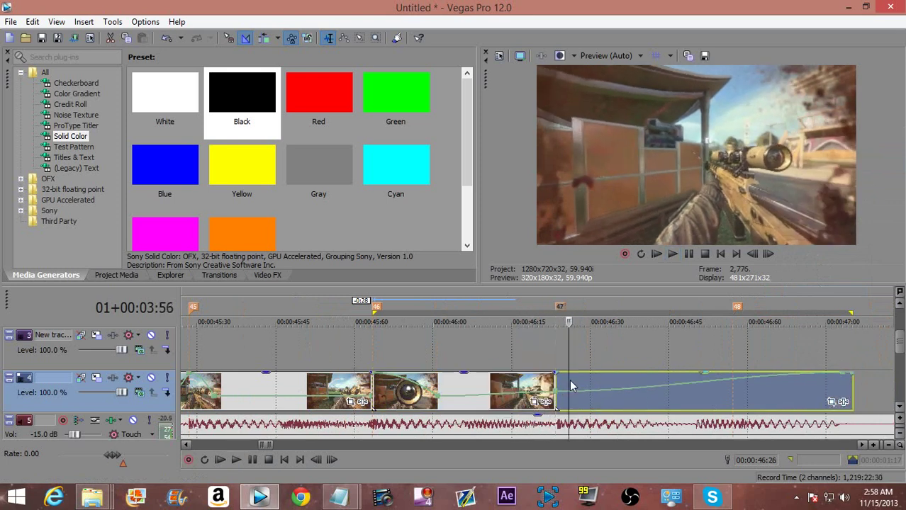
key(Delete)
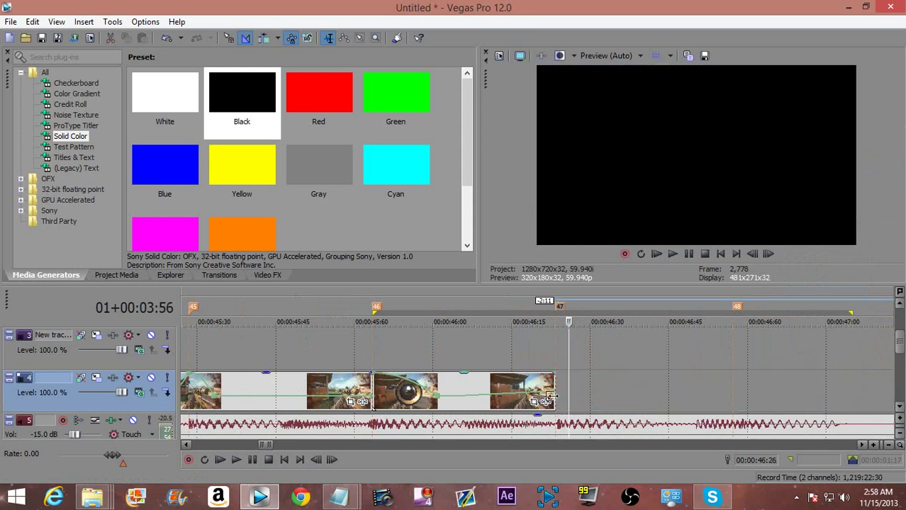
Step: Raise the velocity at the clip's end at marker 47 and set the point shortly before it to 50% Forward Velocity
drag(555, 392, 539, 383)
right_click(523, 384)
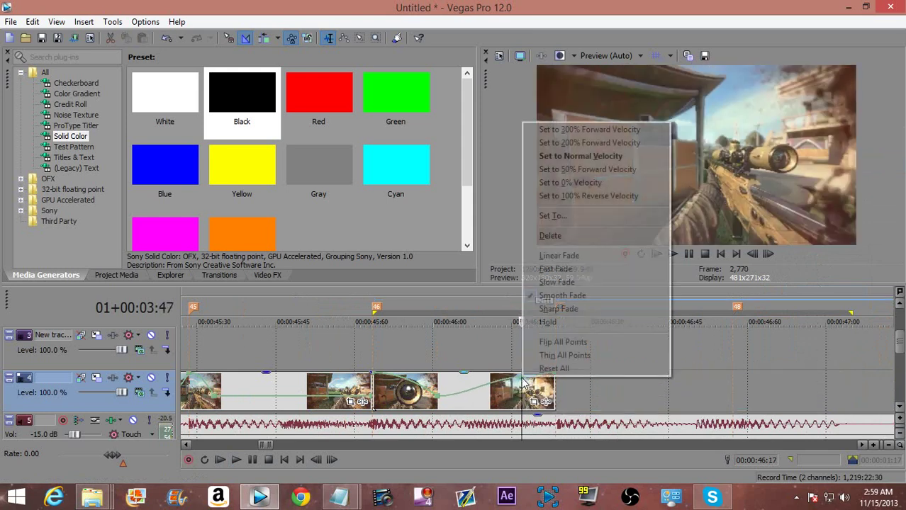
click(564, 170)
Step: Set the rising velocity curve before marker 47 to Fast Fade
scroll(553, 403, up, 2)
right_click(557, 386)
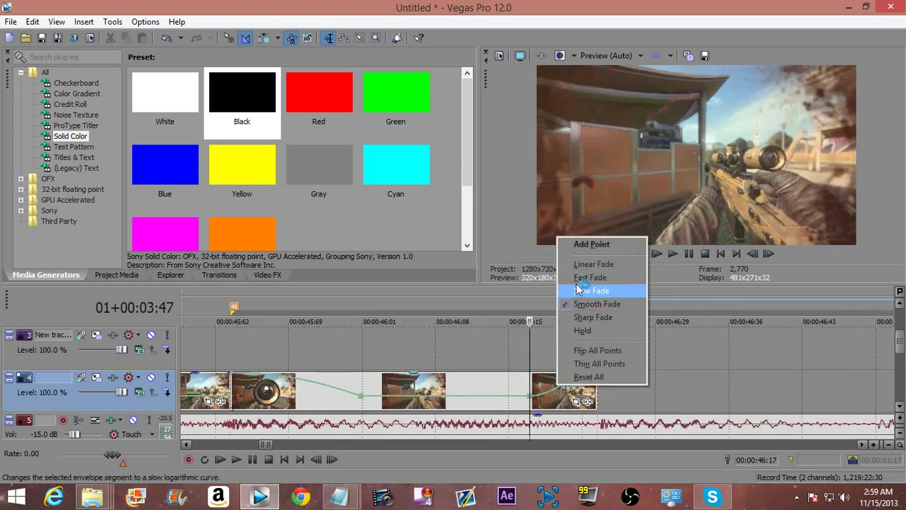
click(578, 292)
right_click(557, 394)
click(583, 285)
Step: Step back and forth frame by frame through the end of the clip at marker 47 to check its speed ramp
click(495, 366)
key(Right)
key(Right)
key(Right)
key(Right)
key(Right)
key(Right)
key(Right)
key(Right)
key(Right)
key(Right)
key(Right)
key(Right)
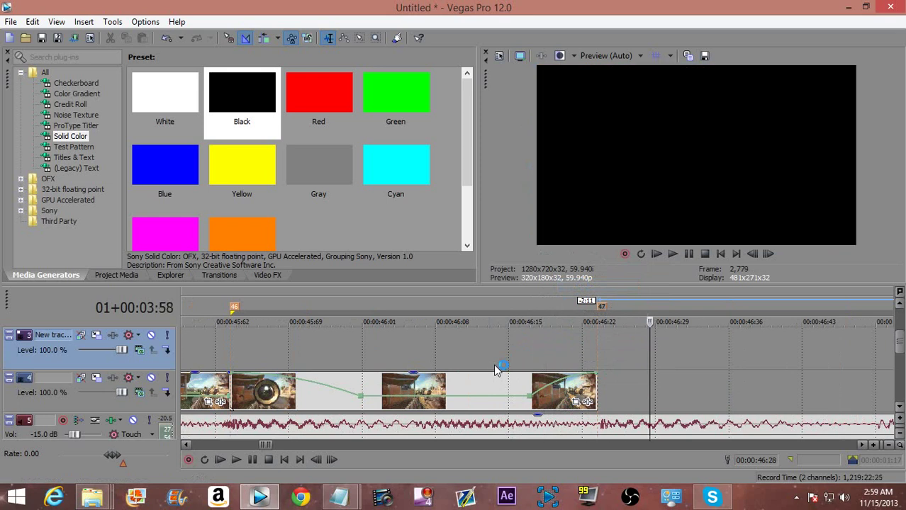
key(Left)
key(Left)
key(Left)
key(Left)
key(Left)
key(Left)
key(Left)
key(Left)
key(Left)
key(Left)
key(Left)
key(Left)
key(Left)
key(Left)
key(Left)
key(Left)
key(Left)
key(Left)
key(Left)
key(Left)
key(Right)
key(Right)
key(Right)
key(Right)
key(Right)
key(Right)
key(Right)
key(Right)
key(Right)
key(Right)
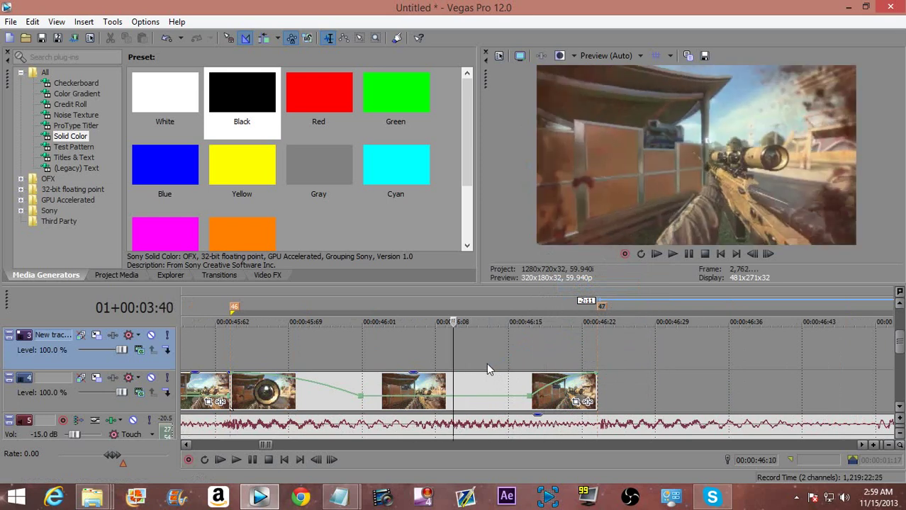
Step: Step back and forth frame by frame through the whole clip between markers 46 and 47 to judge its motion
key(Right)
key(Right)
key(Right)
key(Right)
key(Right)
key(Right)
key(Right)
key(Right)
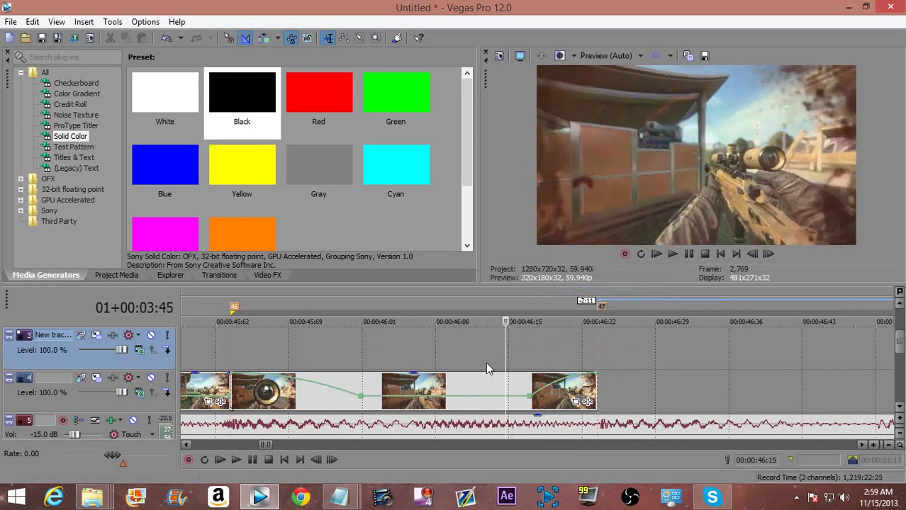
key(Left)
key(Left)
key(Left)
key(Left)
key(Left)
key(Left)
key(Left)
key(Left)
key(Left)
key(Left)
key(Left)
key(Left)
key(Left)
key(Left)
key(Left)
key(Left)
key(Left)
key(Left)
key(Left)
key(Left)
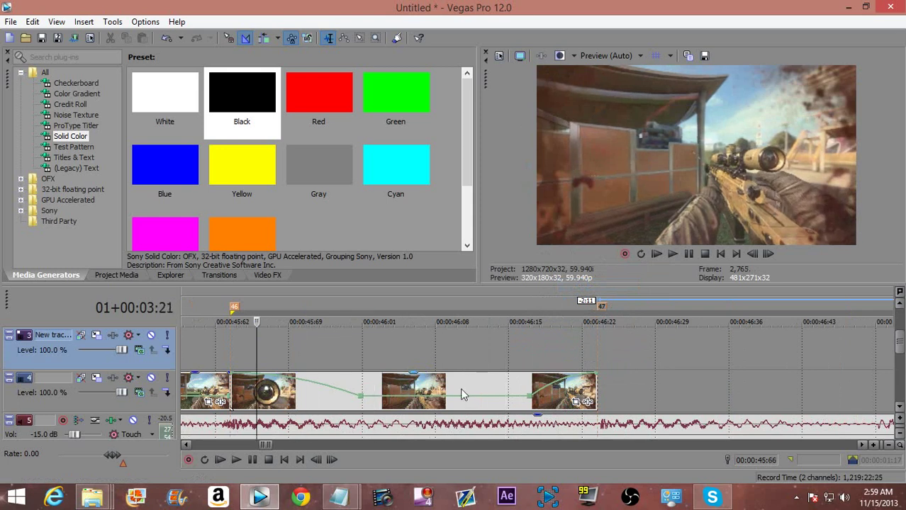
key(Right)
key(Right)
key(Right)
key(Right)
key(Right)
key(Right)
key(Right)
key(Right)
key(Right)
key(Right)
key(Right)
key(Right)
key(Right)
key(Right)
key(Right)
key(Right)
key(Right)
key(Right)
key(Right)
key(Right)
key(Right)
Step: Move the next clip so it starts at marker 47 and trim its end to marker 48
scroll(460, 388, down, 3)
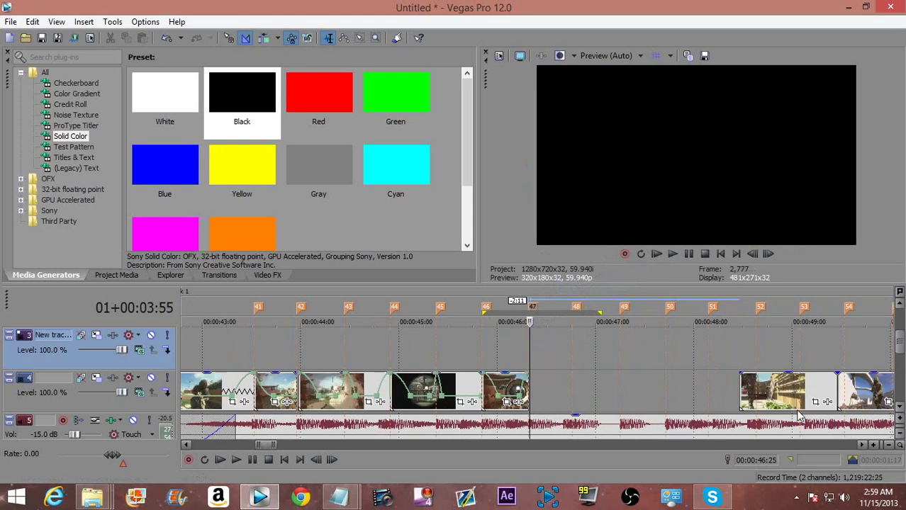
click(762, 388)
drag(762, 388, 544, 389)
scroll(554, 396, up, 1)
click(528, 362)
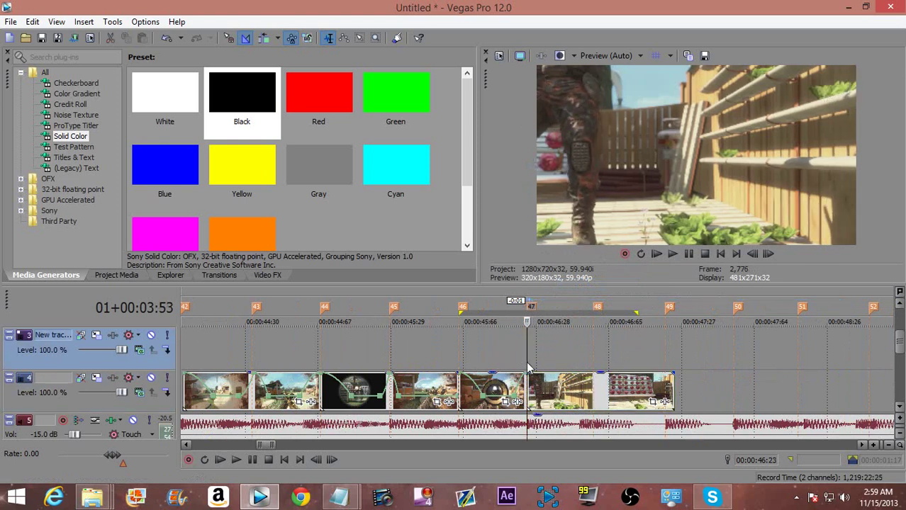
click(672, 385)
drag(672, 385, 591, 394)
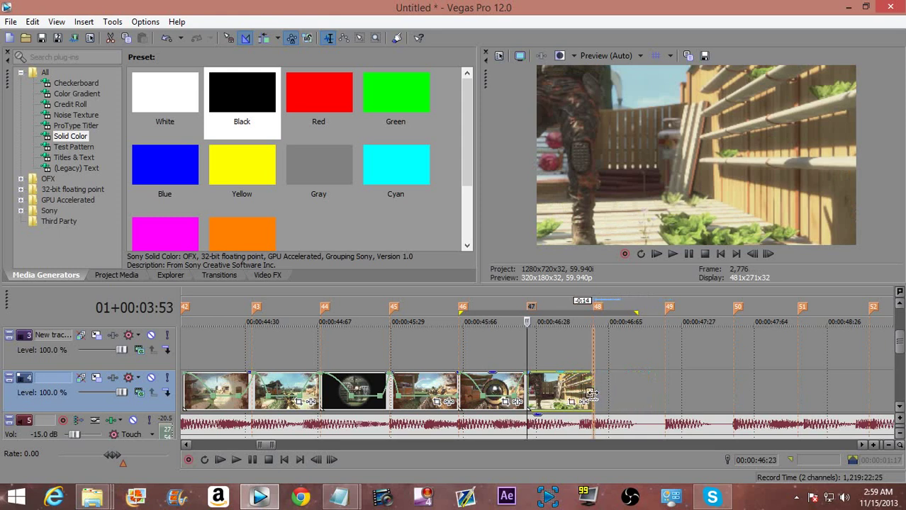
Step: Step through and play the clip between markers 47 and 48 to review its motion
click(532, 366)
scroll(528, 365, down, 1)
key(Right)
key(Right)
scroll(526, 365, up, 1)
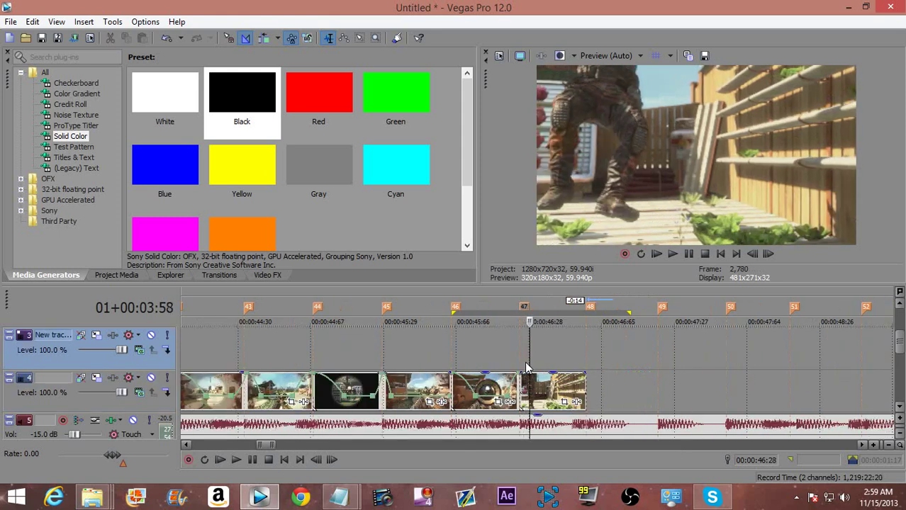
key(Right)
key(Right)
key(Right)
key(Right)
key(Right)
key(space)
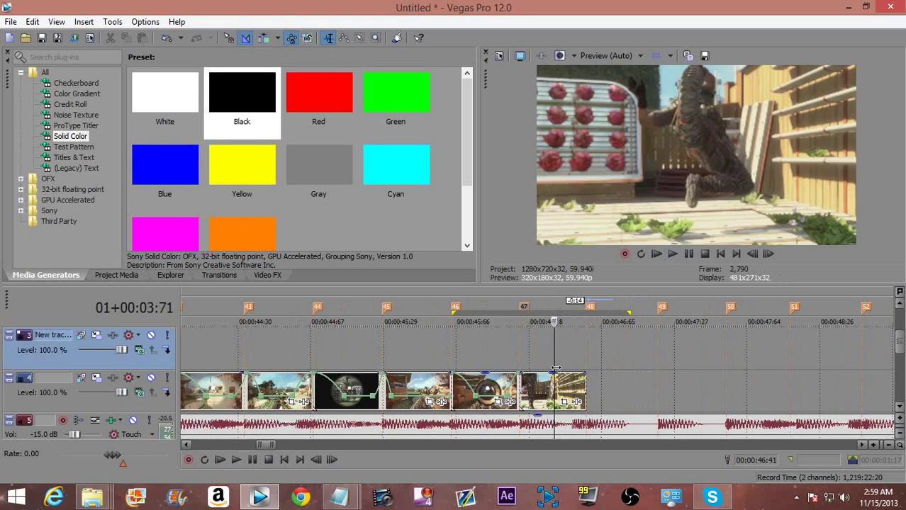
key(space)
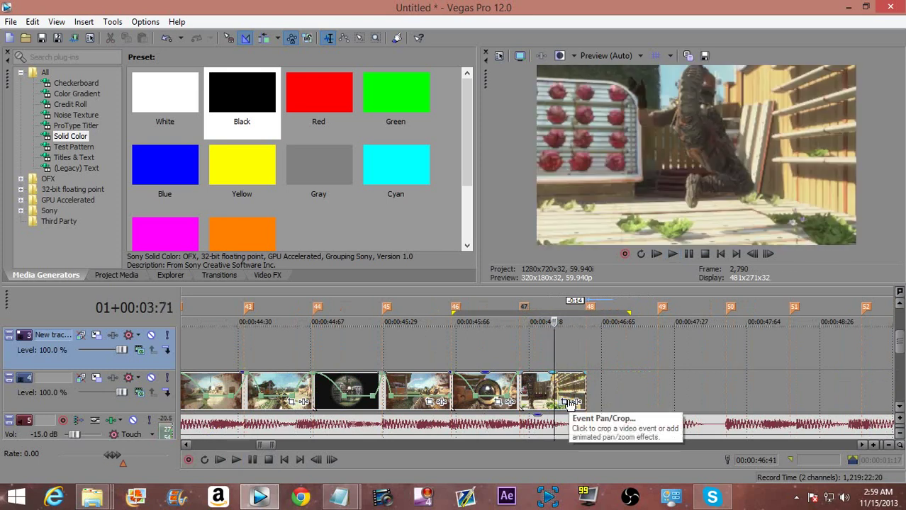
Step: Insert a velocity envelope on the clip at marker 47, raise its start, and set the point shortly after to 50% Forward Velocity
click(555, 401)
right_click(555, 400)
mouse_move(642, 355)
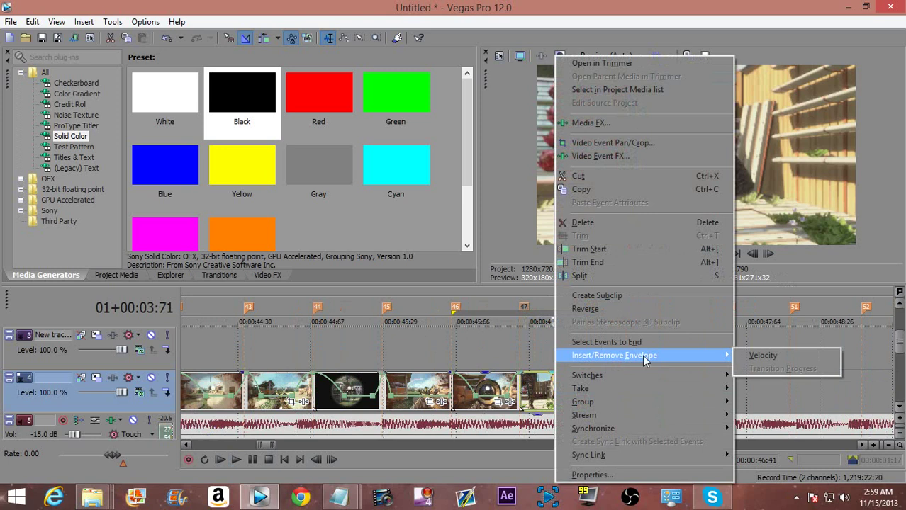
click(760, 355)
drag(527, 399, 535, 383)
right_click(540, 383)
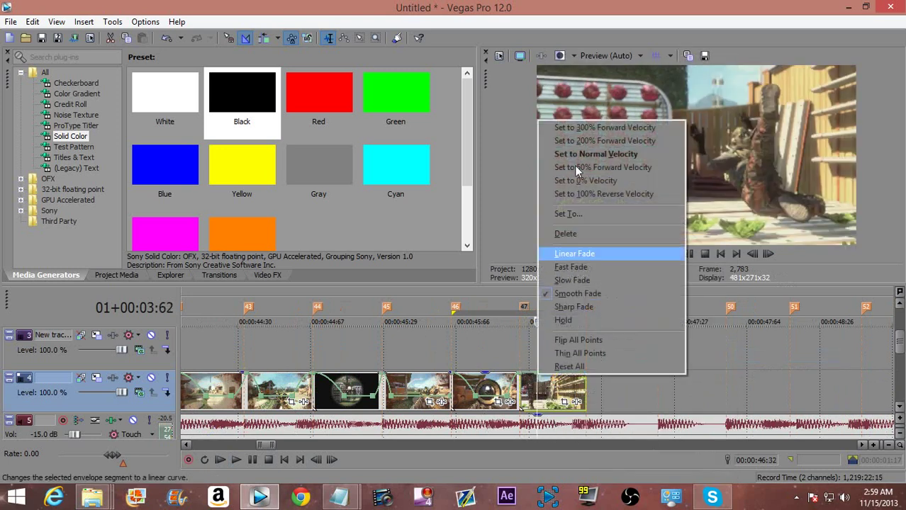
click(589, 150)
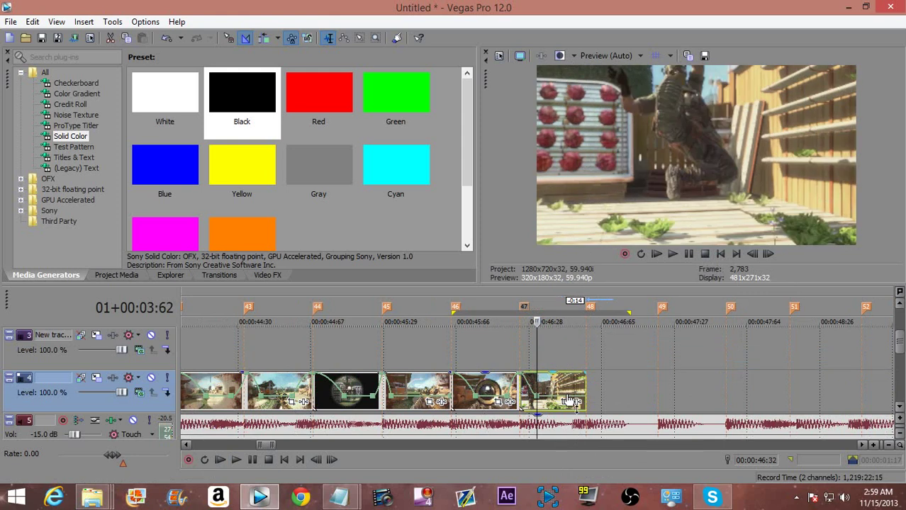
Step: Raise the velocity at the clip's end at marker 48 and set both its falling and rising curves to Fast Fade
click(567, 398)
right_click(575, 383)
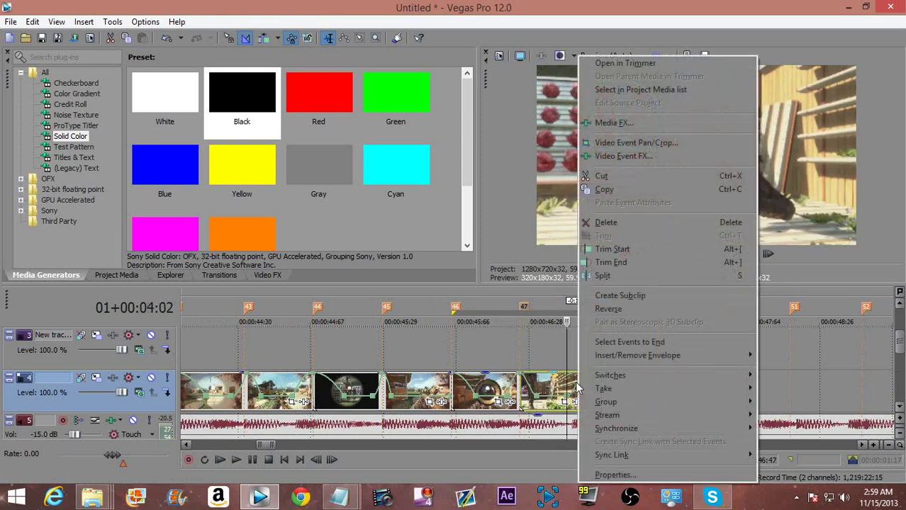
right_click(575, 388)
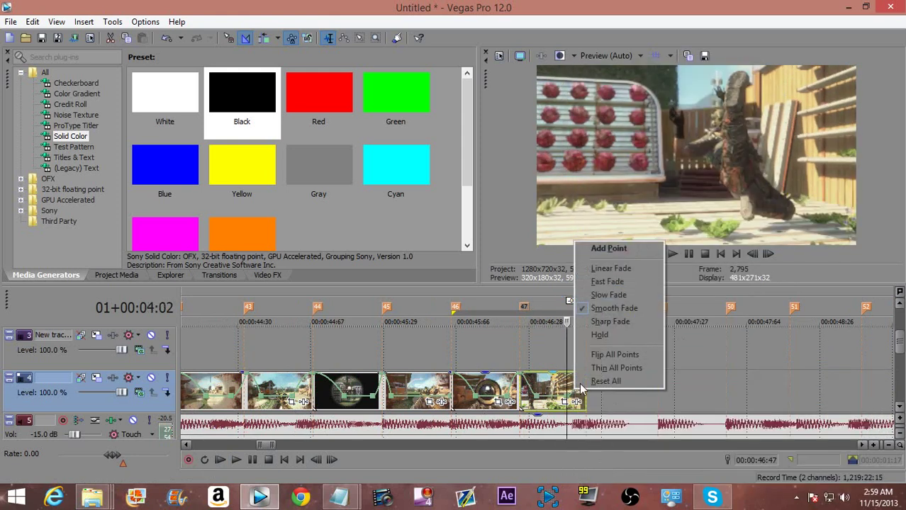
click(589, 283)
right_click(528, 380)
click(581, 271)
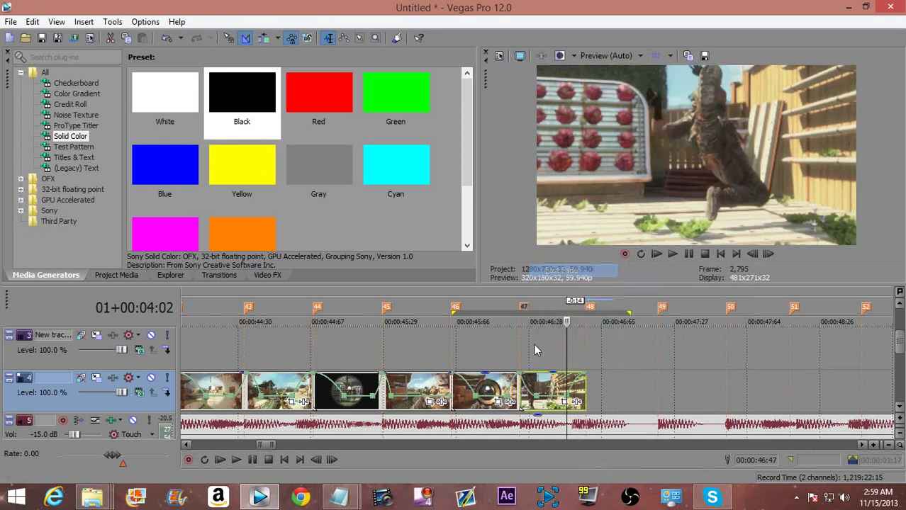
Step: Step frame by frame from the end of the marker 46 clip into the marker 47 clip to check the speed transition
click(508, 367)
scroll(508, 368, up, 3)
key(Right)
key(Right)
key(Right)
key(Right)
key(Right)
key(Right)
key(Right)
key(Right)
key(Right)
key(Right)
key(Right)
key(Right)
key(Right)
key(Right)
key(Right)
key(Right)
key(Right)
key(Right)
key(Right)
key(Right)
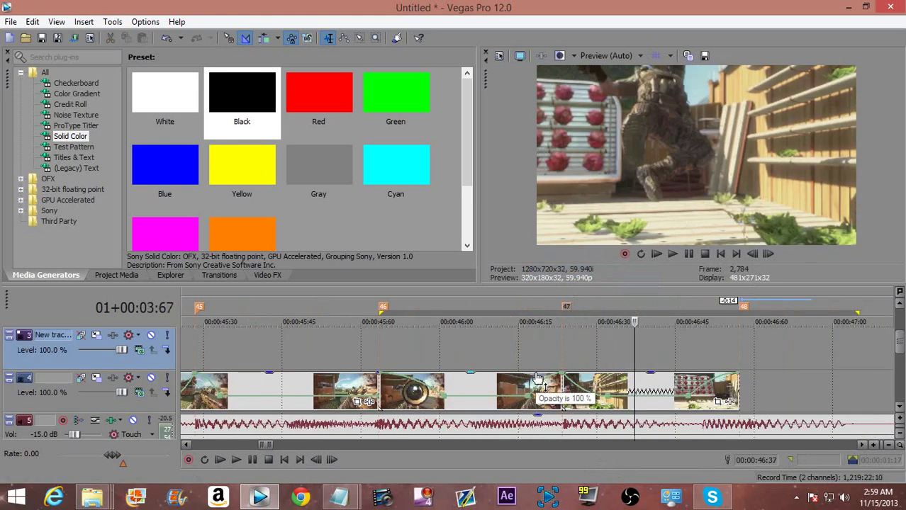
Step: Move the next clip so it starts at marker 48, directly after the marker 47 clip
scroll(579, 385, down, 3)
scroll(579, 380, down, 3)
drag(663, 383, 531, 377)
scroll(533, 383, up, 3)
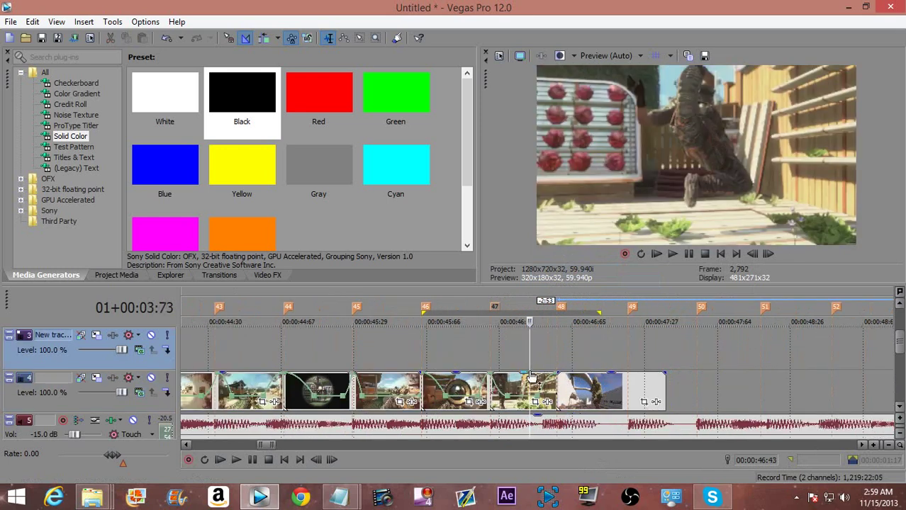
Step: Step through the transition at marker 48, and play the clip group to check its sync with the music
key(Right)
key(Right)
key(Right)
key(Right)
key(Right)
key(Right)
key(Right)
key(Right)
key(Right)
key(Right)
key(Right)
key(Right)
key(Right)
scroll(532, 377, down, 5)
click(434, 349)
scroll(434, 349, up, 3)
key(space)
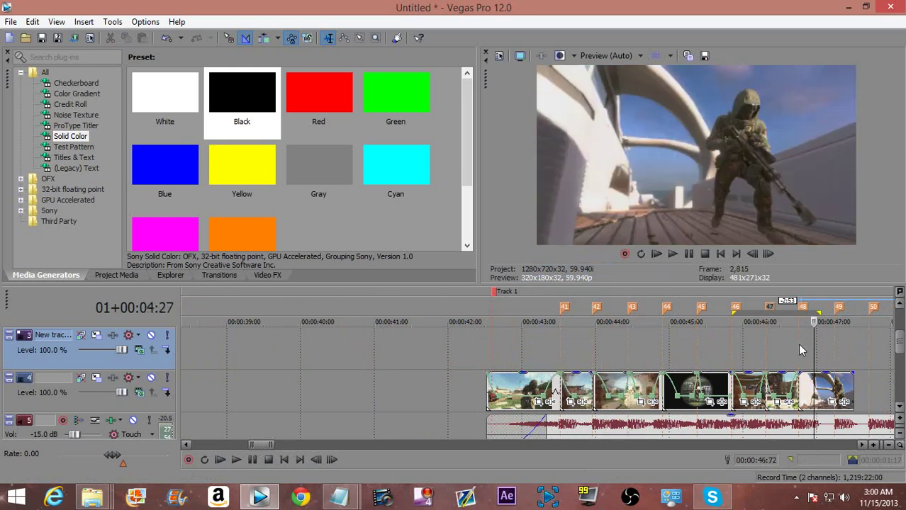
Step: Trim the end of the clip starting at marker 48 to marker 49
click(799, 345)
scroll(769, 376, up, 3)
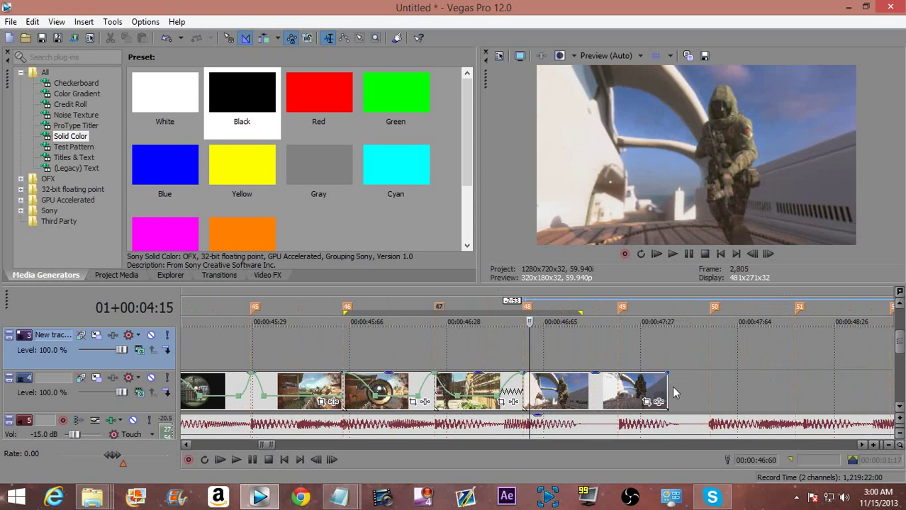
drag(658, 386, 617, 384)
click(514, 352)
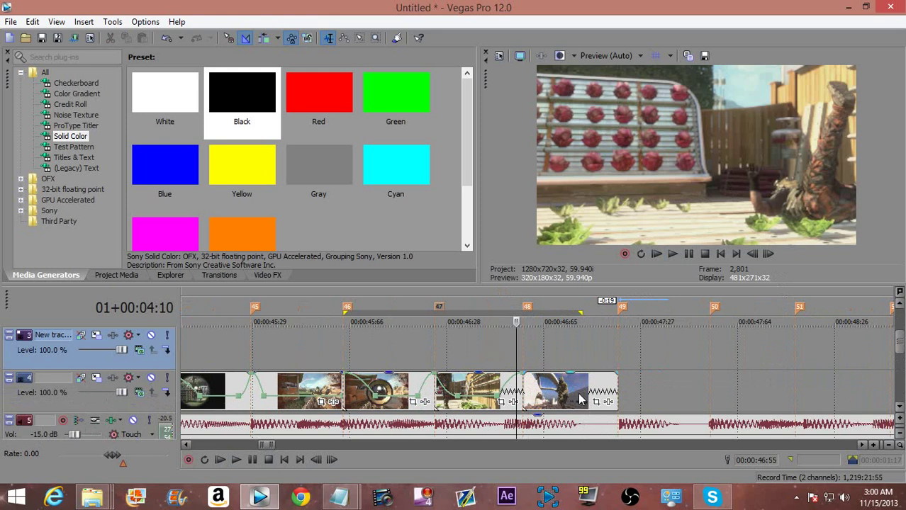
Step: Insert a velocity envelope on the clip at marker 48, with a raised start and a following point at 50% Forward Velocity
right_click(587, 401)
mouse_move(615, 358)
click(780, 358)
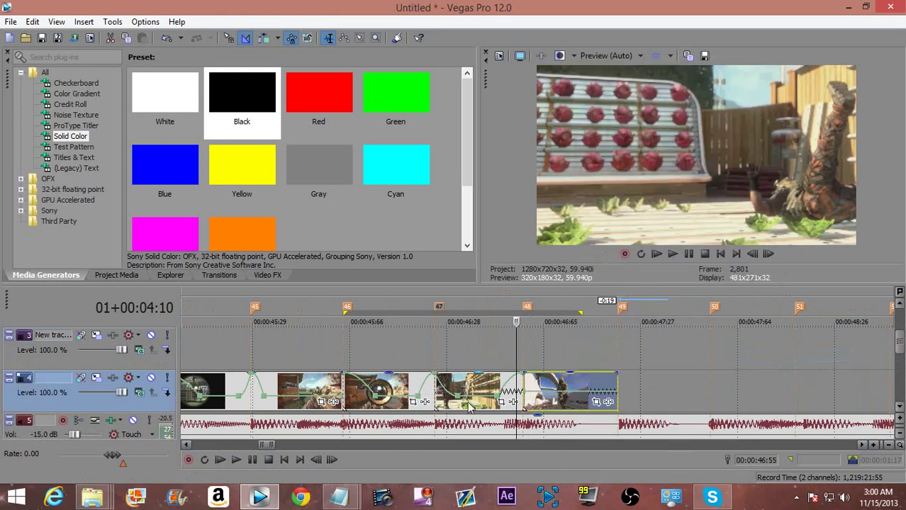
drag(530, 399, 543, 381)
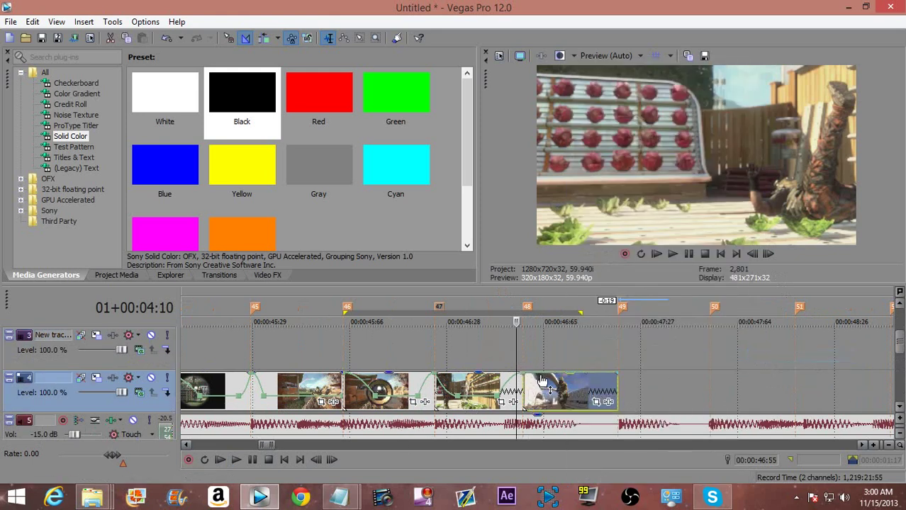
right_click(545, 375)
click(593, 167)
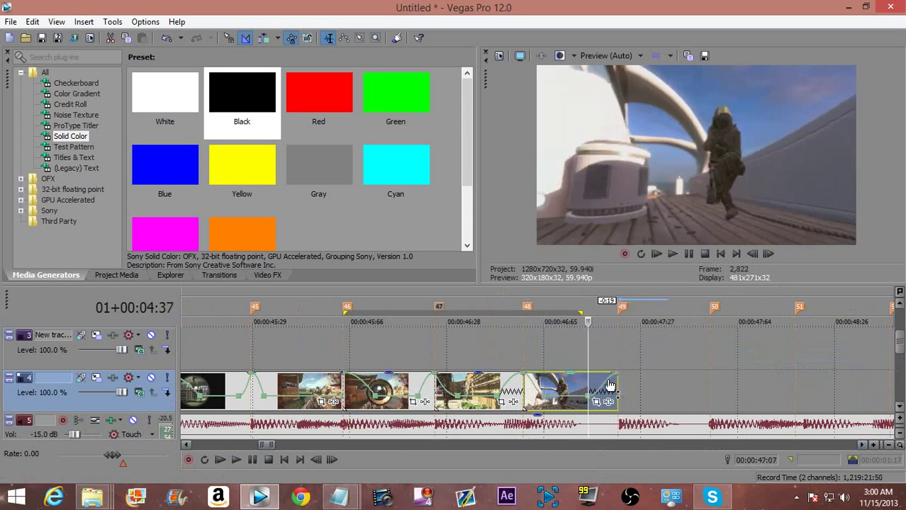
Step: Set the rising and falling velocity curves of the clip between markers 48 and 49 to Fast Fade
right_click(609, 380)
click(648, 271)
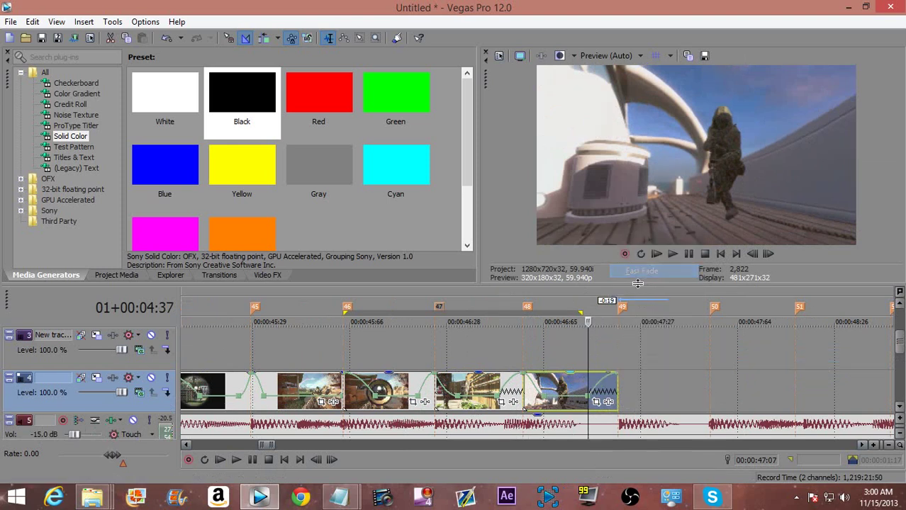
right_click(537, 395)
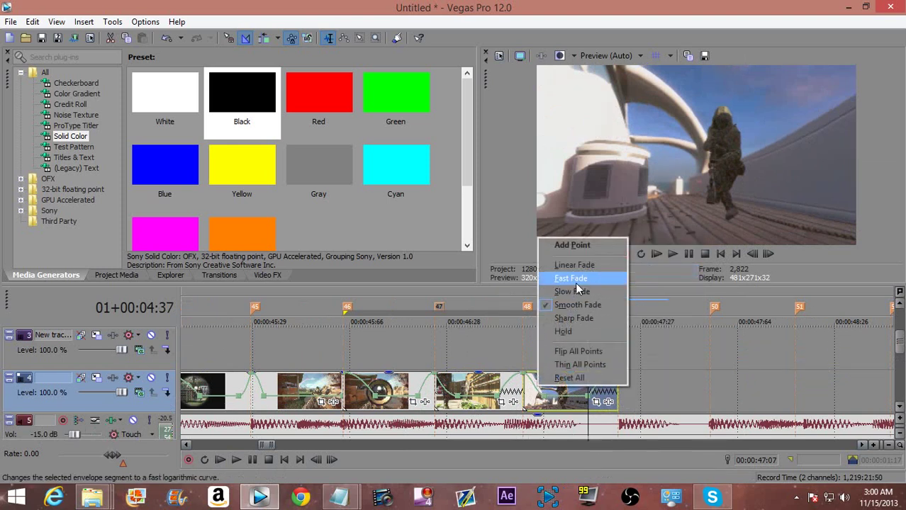
click(575, 283)
scroll(536, 385, down, 1)
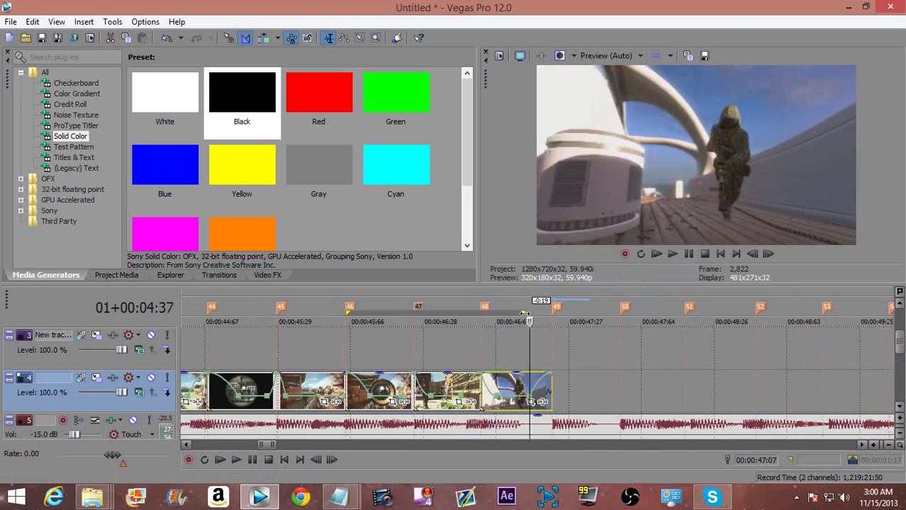
Step: Set the loop region from the start of the clip group to marker 49 and play it back
mouse_move(349, 317)
mouse_down()
mouse_move(186, 321)
mouse_move(368, 325)
mouse_up()
scroll(447, 387, down, 3)
key(space)
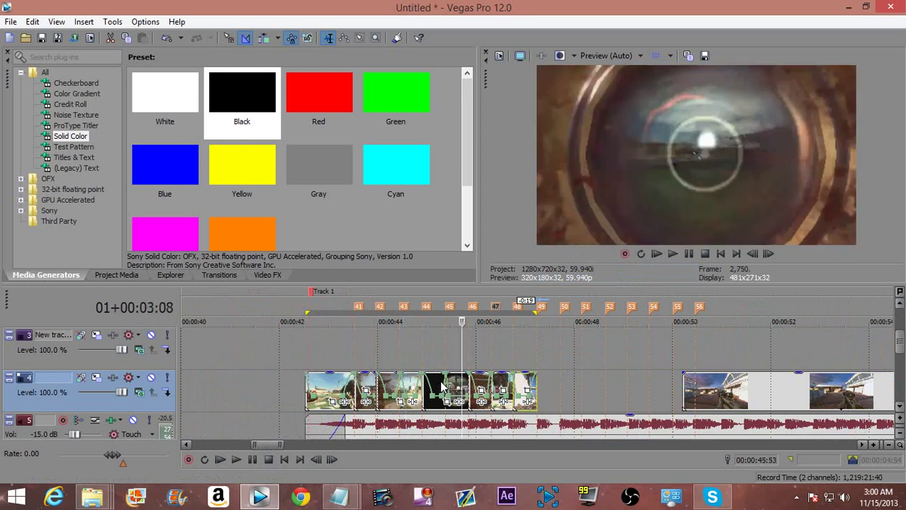
key(ctrl+Right)
key(BackSpace)
key(space)
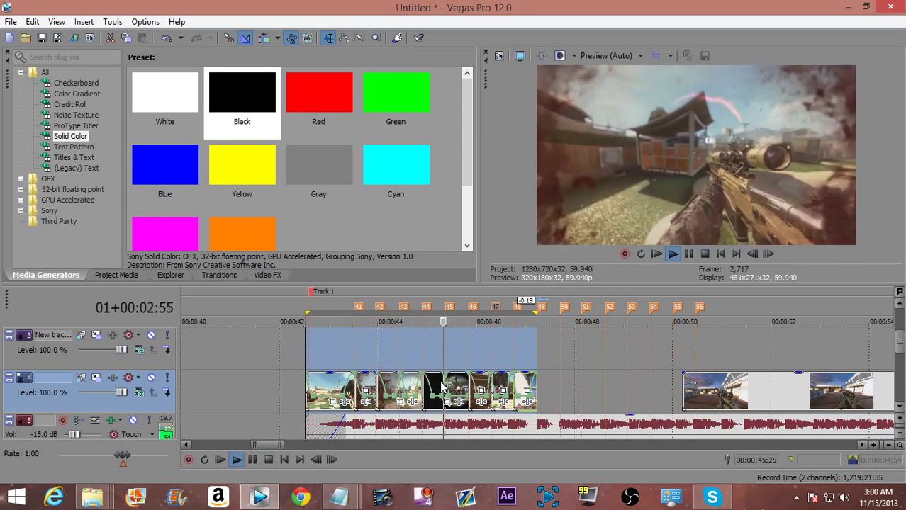
key(space)
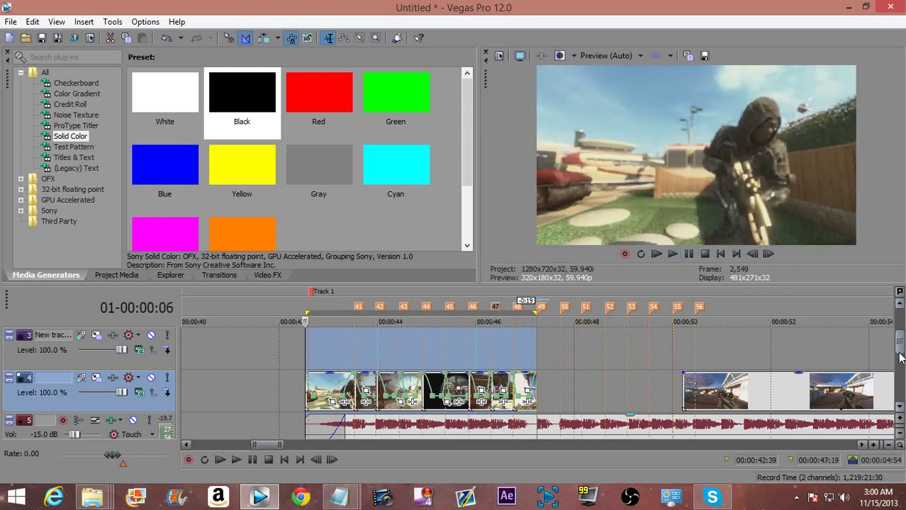
Step: Place three copies of the sound effect at marker 29 on track 6, starting at markers 42, 44 and 46
scroll(899, 358, down, 3)
scroll(342, 401, down, 4)
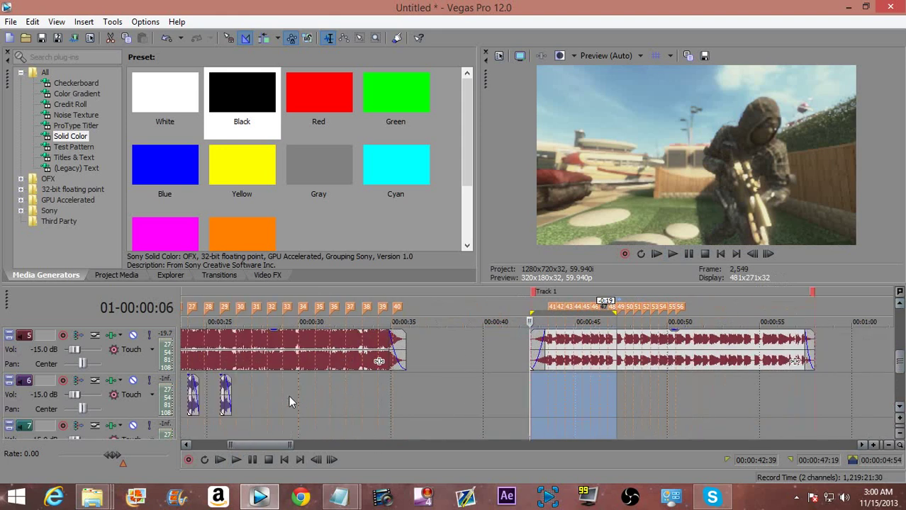
click(226, 402)
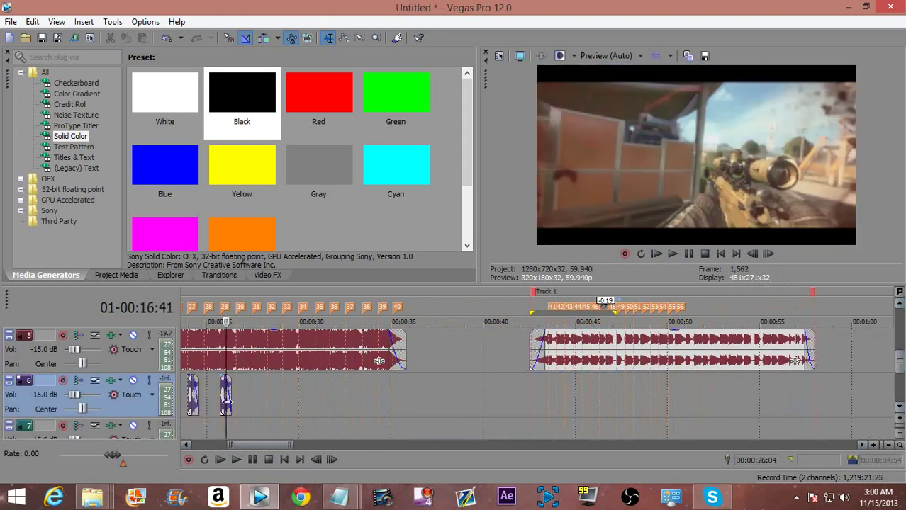
scroll(249, 415, up, 3)
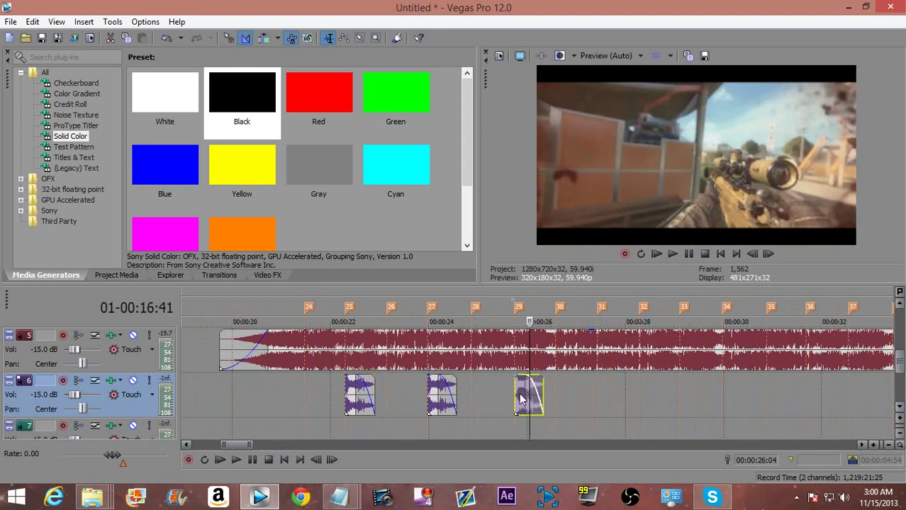
scroll(713, 401, right, 8)
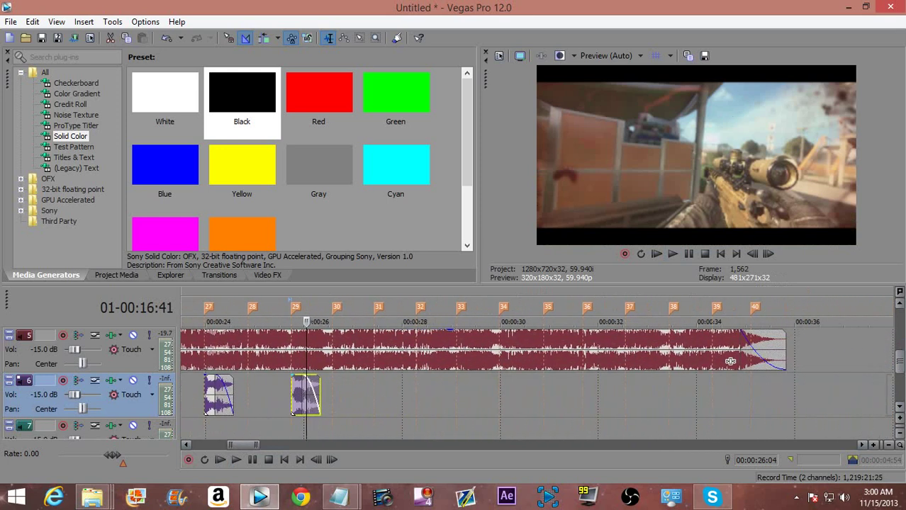
scroll(488, 362, right, 6)
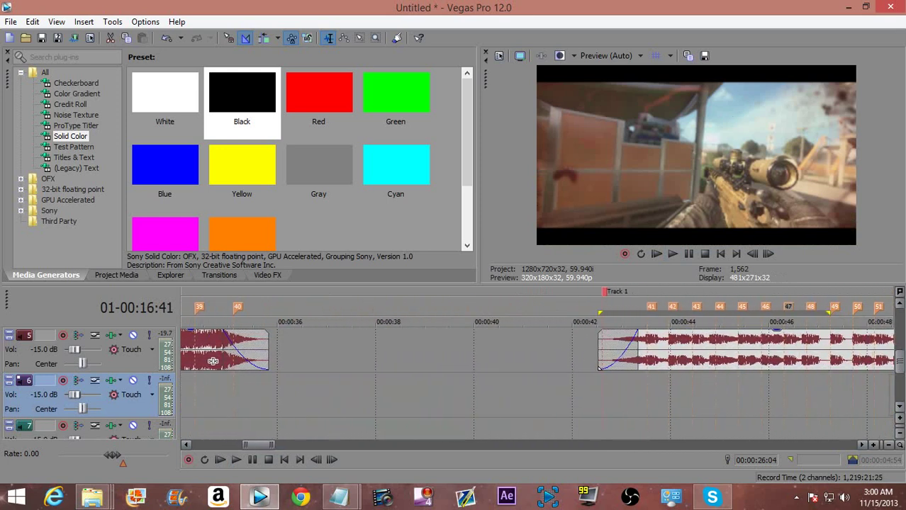
drag(583, 397, 661, 390)
Step: Play the montage from marker 41 to check the timing of the copied sound effects
click(537, 397)
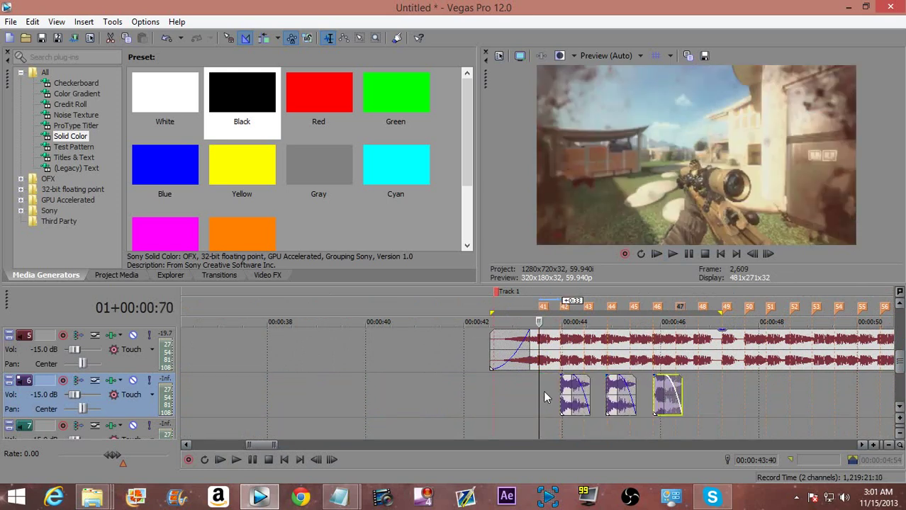
click(536, 393)
key(space)
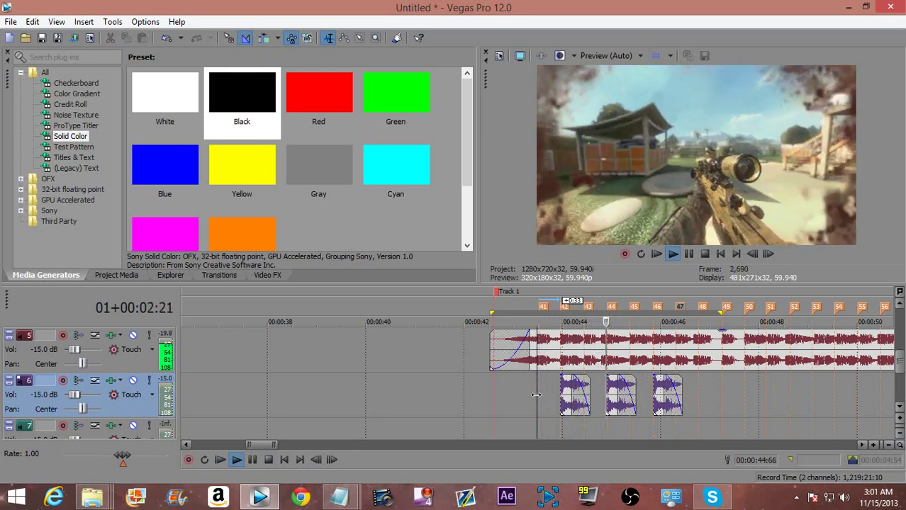
Step: Add the Amplitude Modulation effect with the Gun sound preset to the track 6 sound effect at marker 42
key(space)
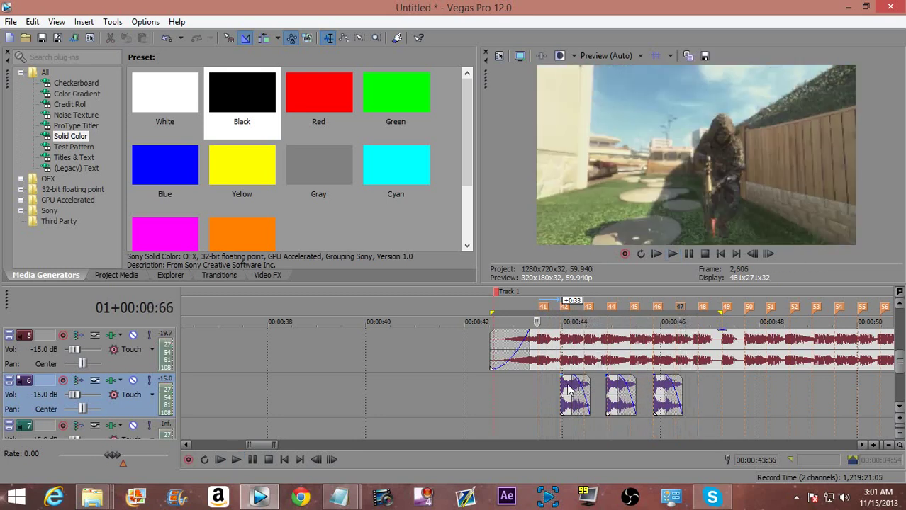
click(571, 392)
scroll(570, 391, up, 1)
scroll(538, 393, up, 3)
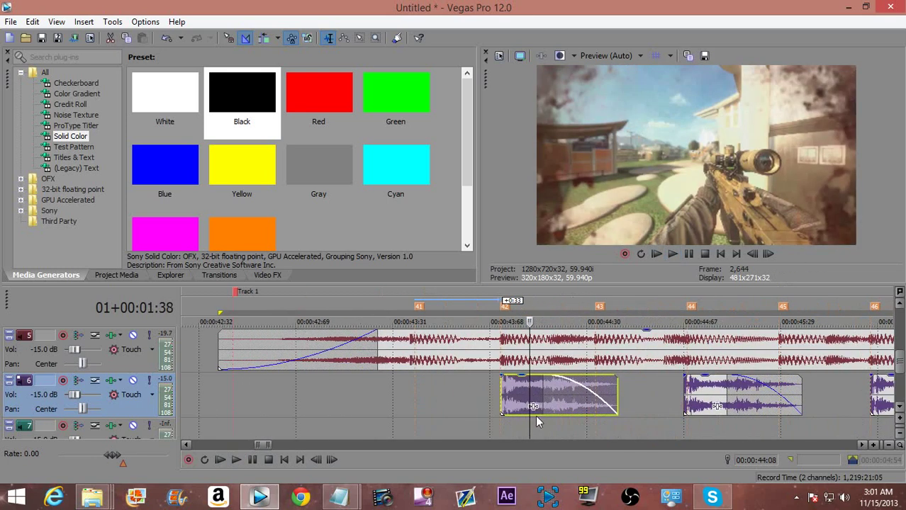
click(532, 408)
double_click(190, 106)
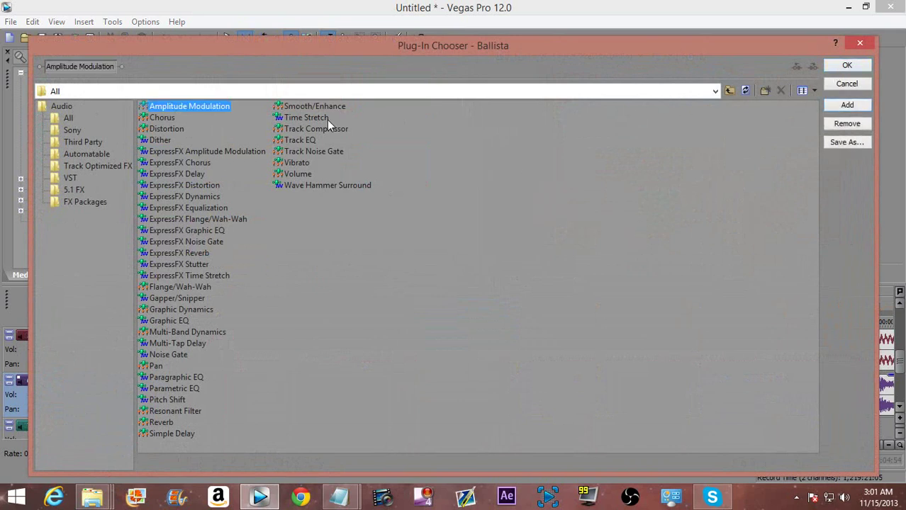
drag(787, 57, 766, 37)
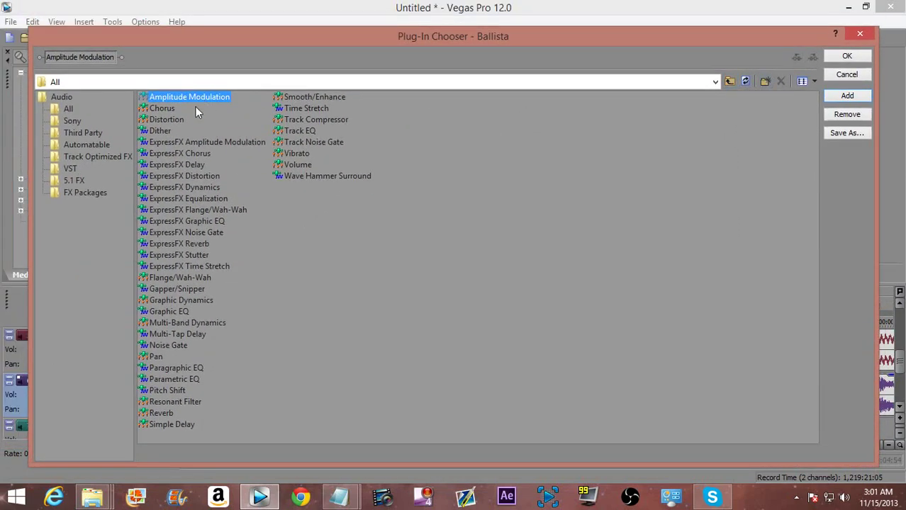
click(848, 57)
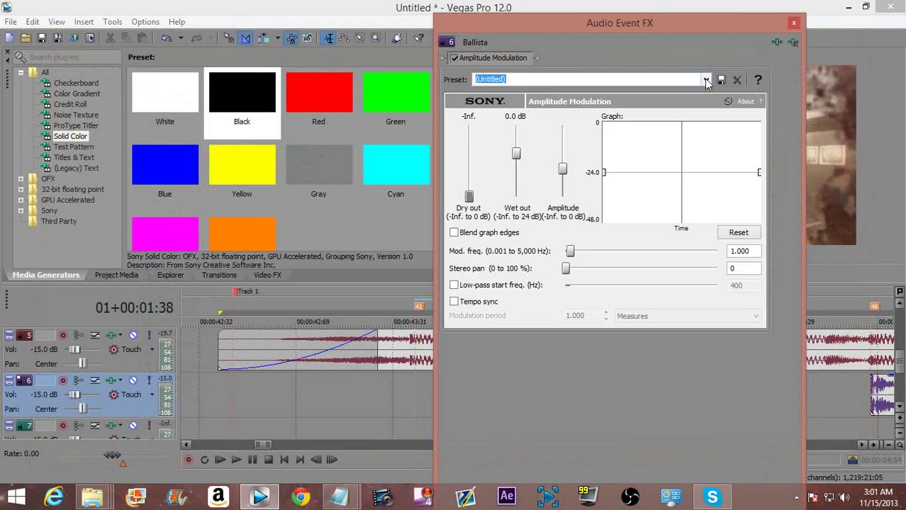
click(706, 81)
click(489, 178)
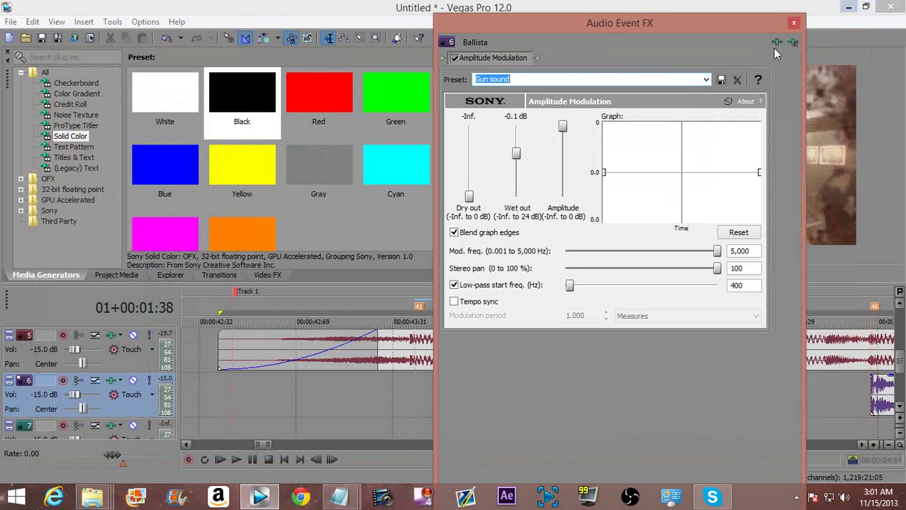
click(794, 23)
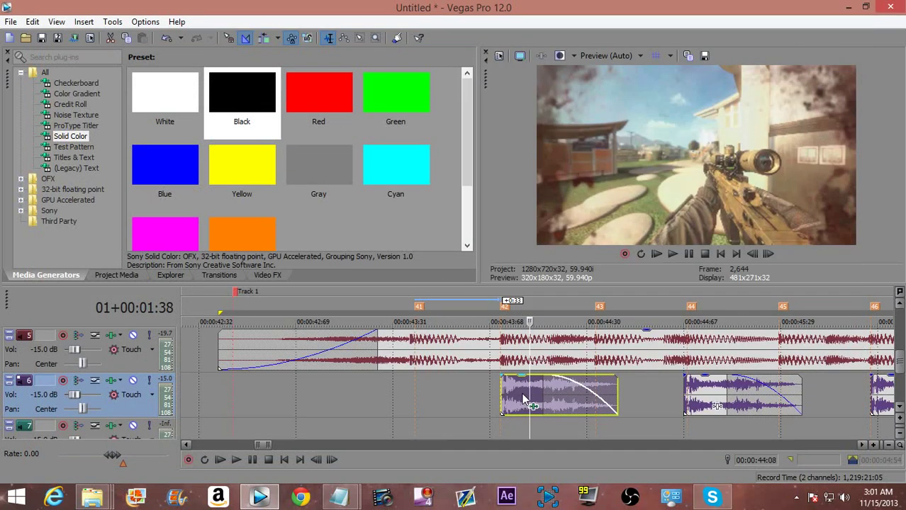
Step: Copy the effect settings of the sound at marker 42 onto the sound effects at markers 44 and 46
click(682, 389)
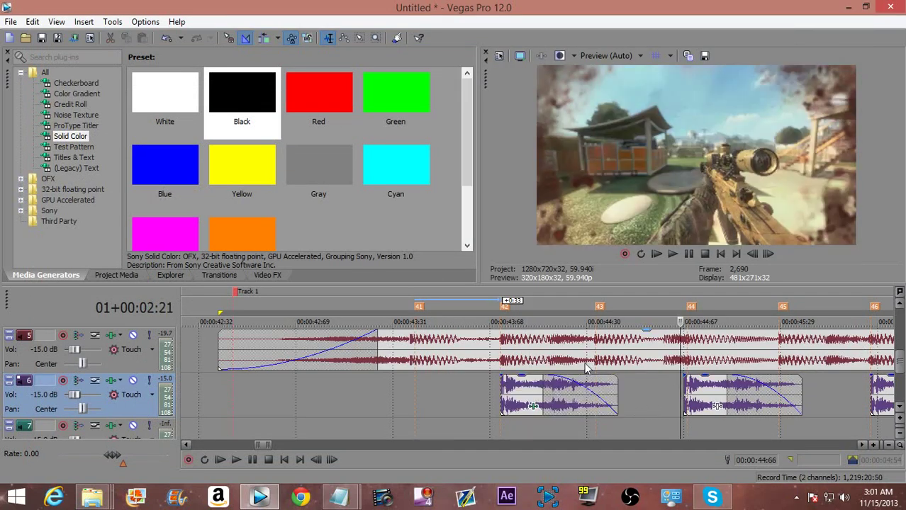
click(519, 392)
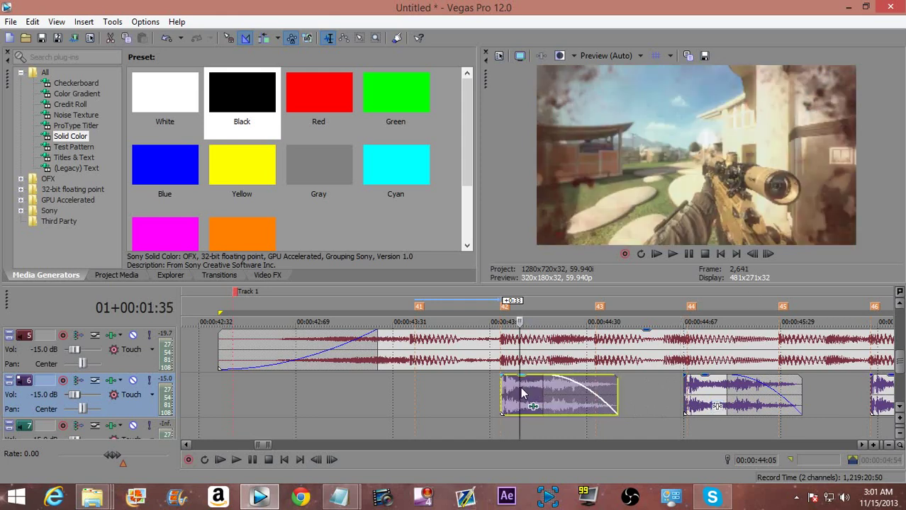
right_click(519, 392)
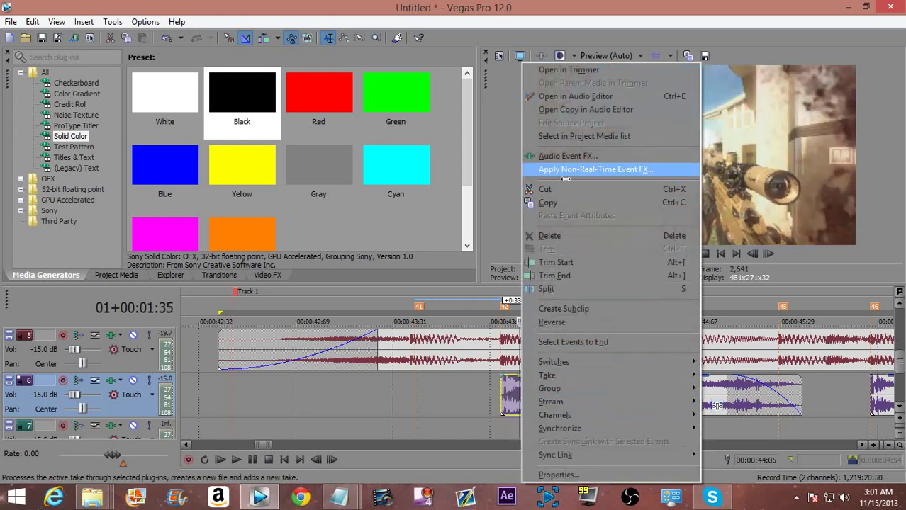
click(550, 203)
click(701, 386)
right_click(702, 386)
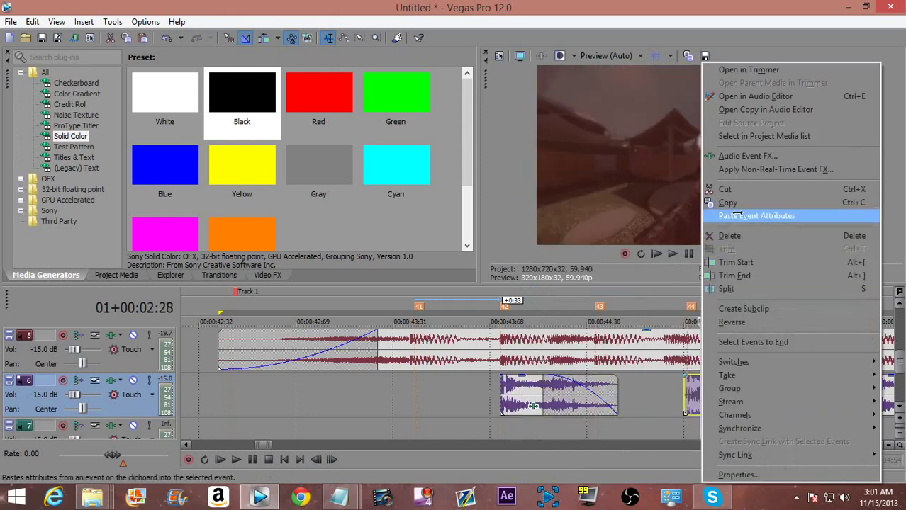
click(733, 216)
scroll(710, 393, down, 2)
right_click(630, 390)
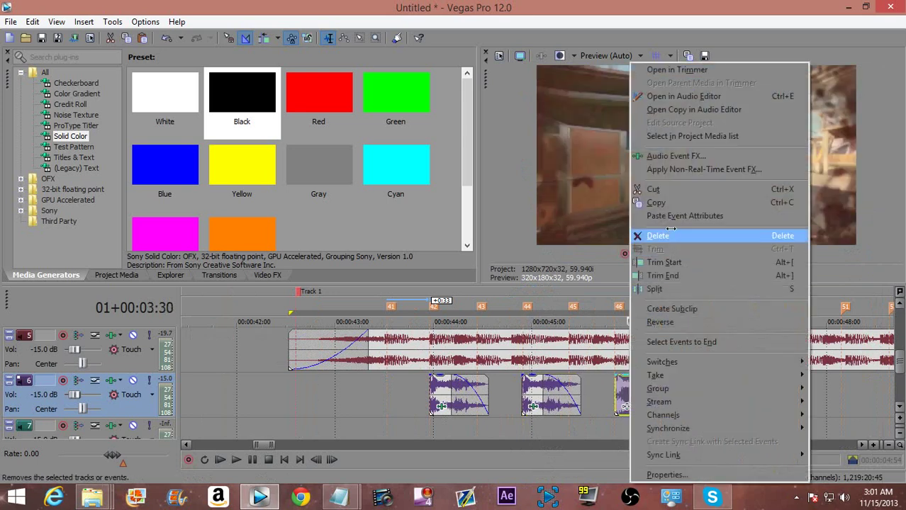
click(670, 214)
Step: Restore the time selection from the clip group's start to marker 49 and play it back
key(BackSpace)
key(BackSpace)
key(BackSpace)
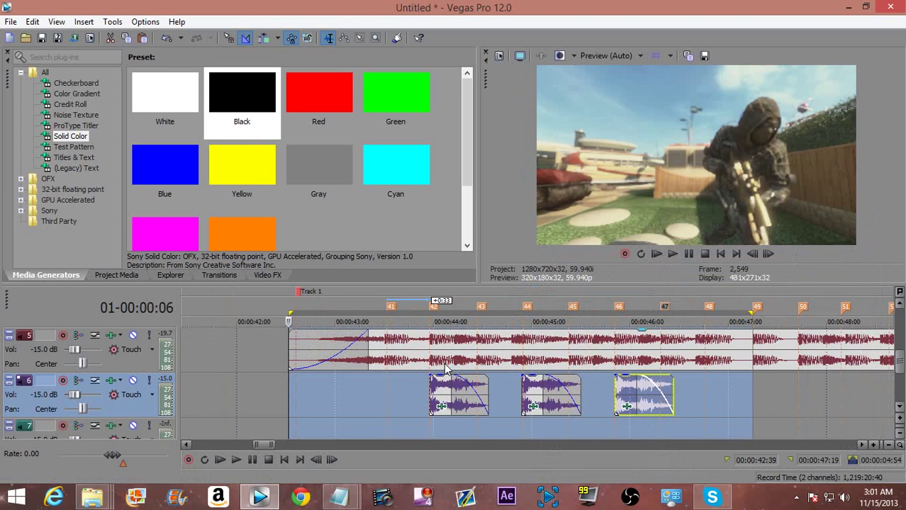
key(space)
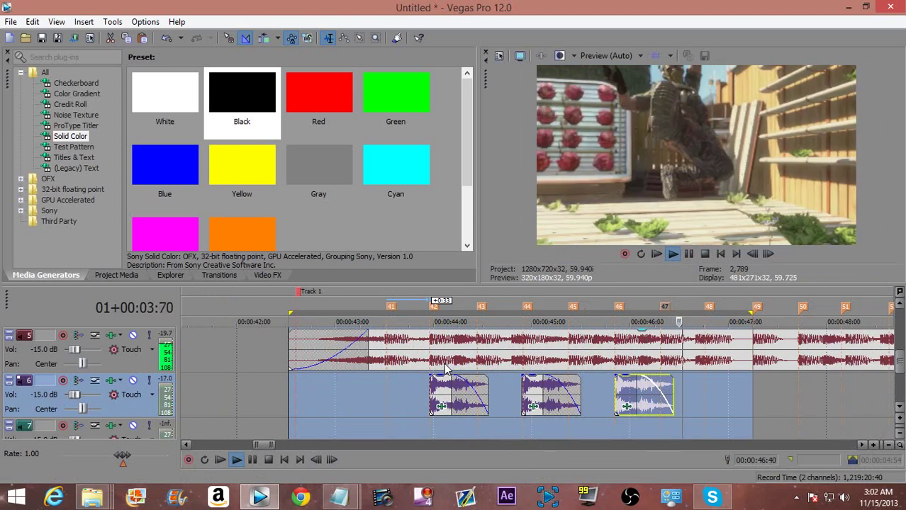
key(space)
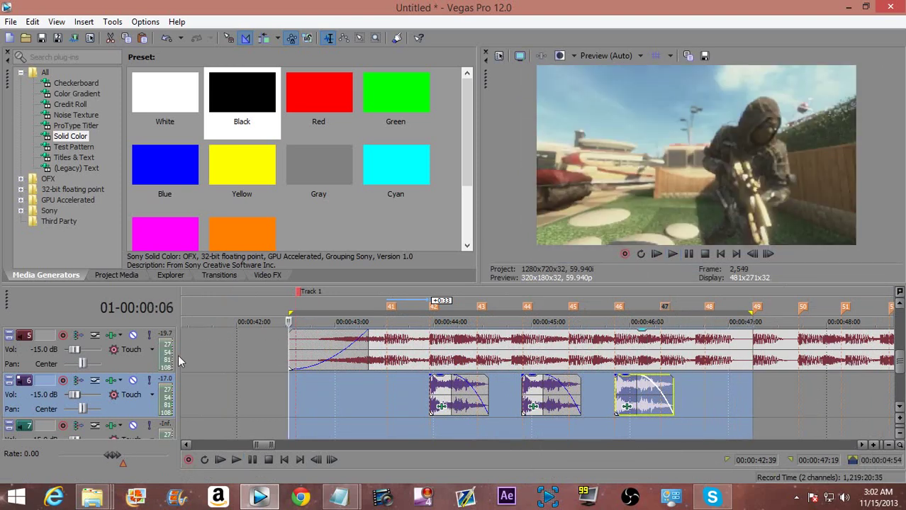
Step: Set the volume of track 6 to -20 dB and play the selection to check the sound effects
click(35, 399)
text(-20)
key(Return)
key(space)
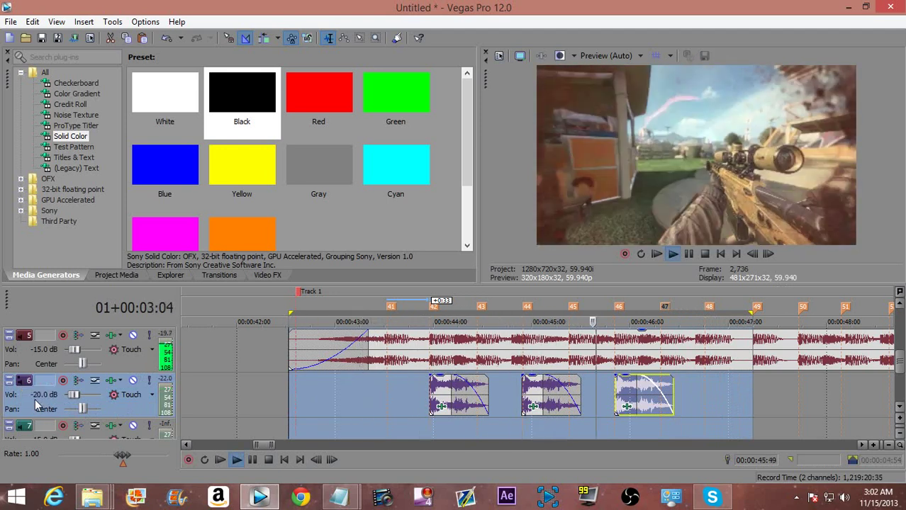
key(space)
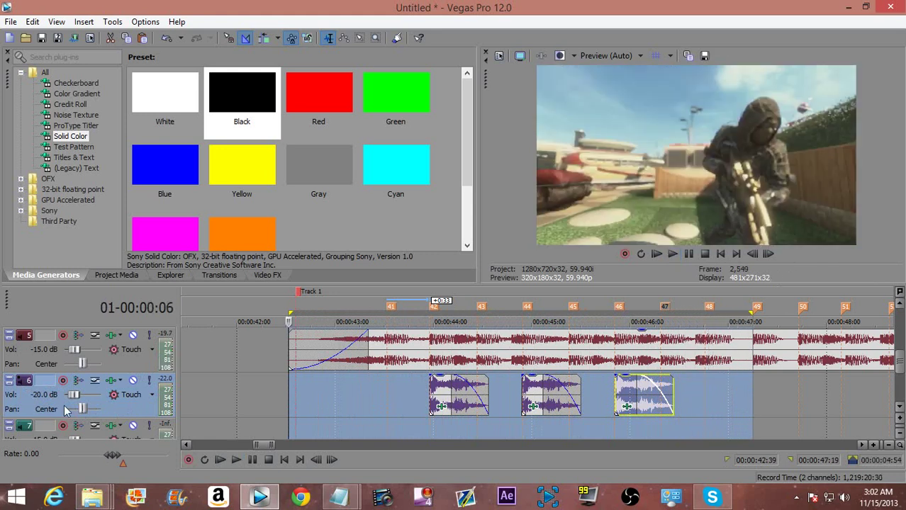
Step: Render the loop region from the clip group's start to marker 49 to a new track with the "render setting :D" template
scroll(897, 374, up, 1)
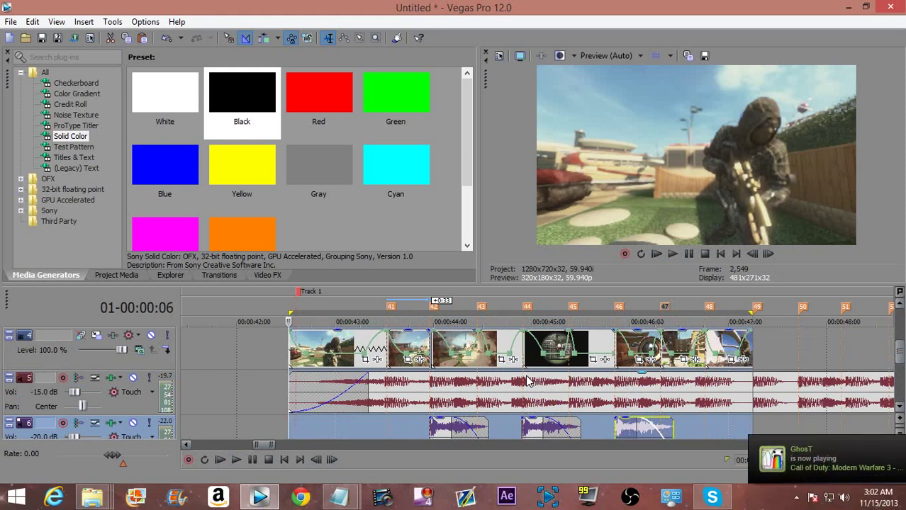
click(282, 346)
drag(758, 342, 290, 301)
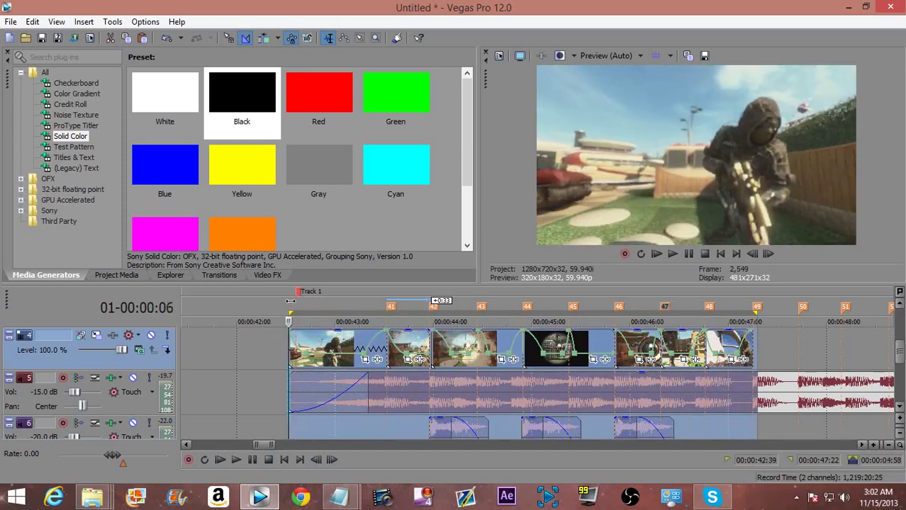
drag(757, 313, 752, 313)
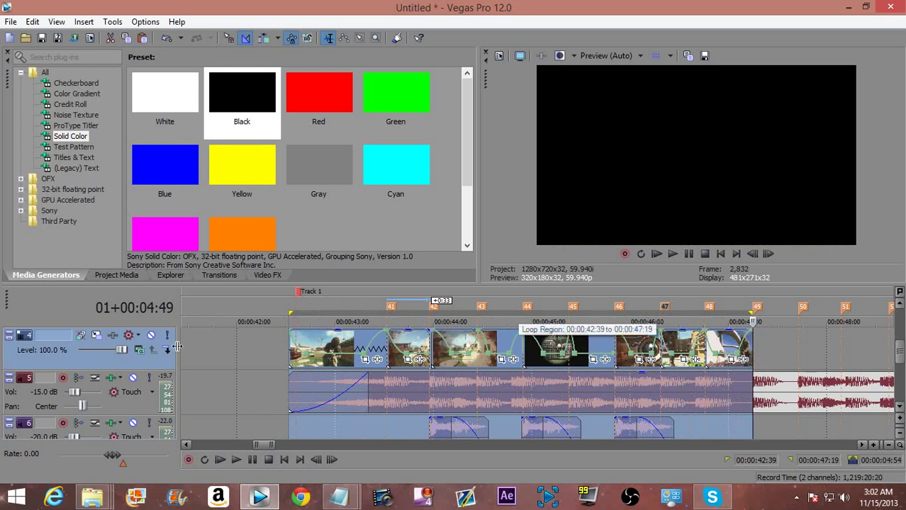
right_click(370, 312)
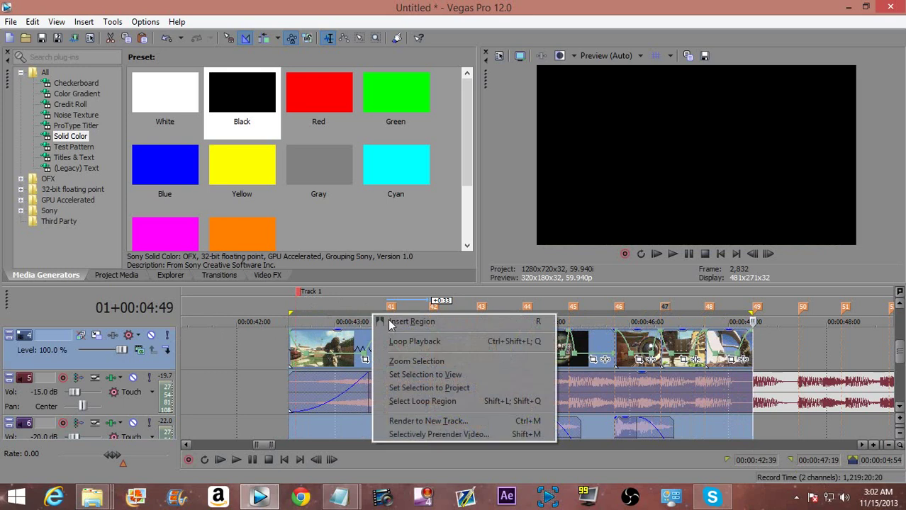
click(453, 422)
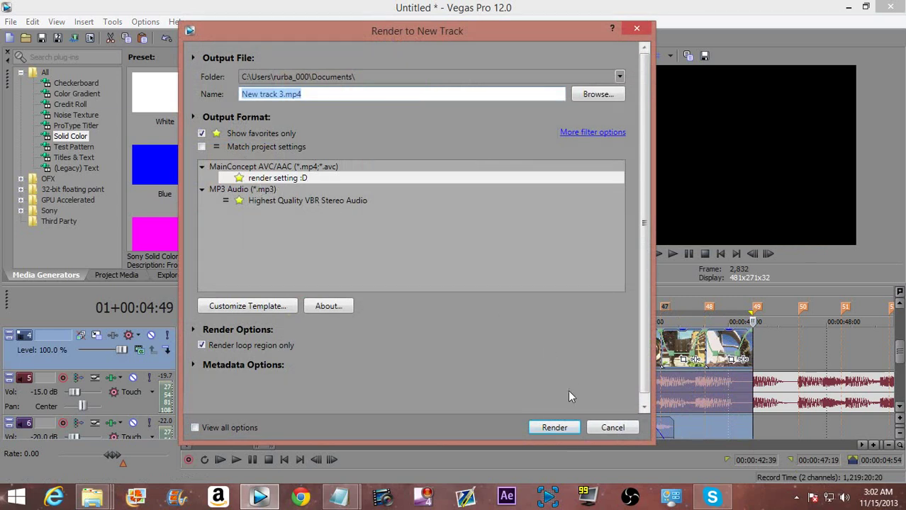
click(554, 428)
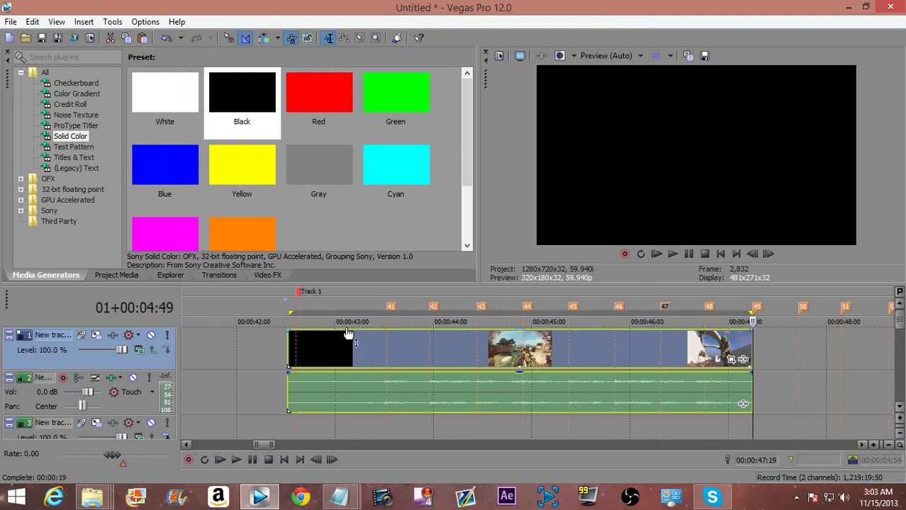
Step: Delete the rendered audio track and the empty video track beneath the newly rendered clip
drag(345, 348, 342, 348)
click(302, 358)
click(142, 400)
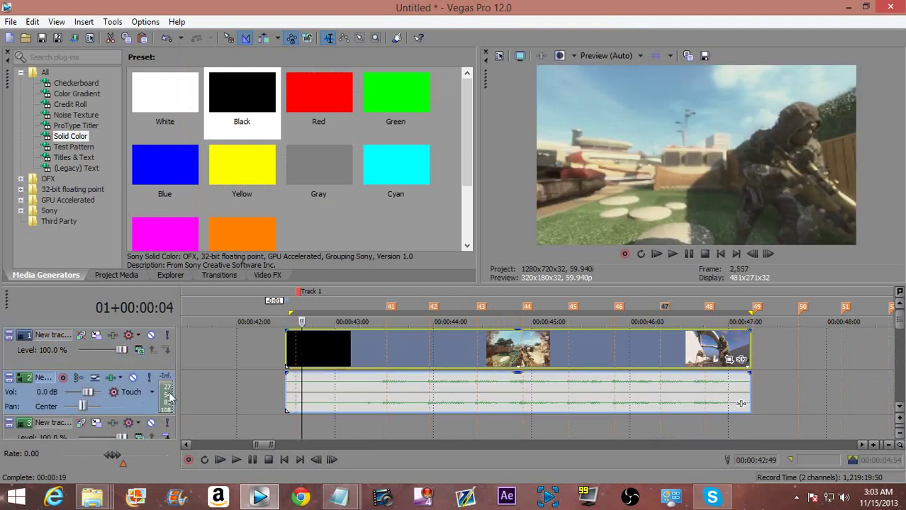
key(Delete)
scroll(523, 406, down, 4)
click(133, 403)
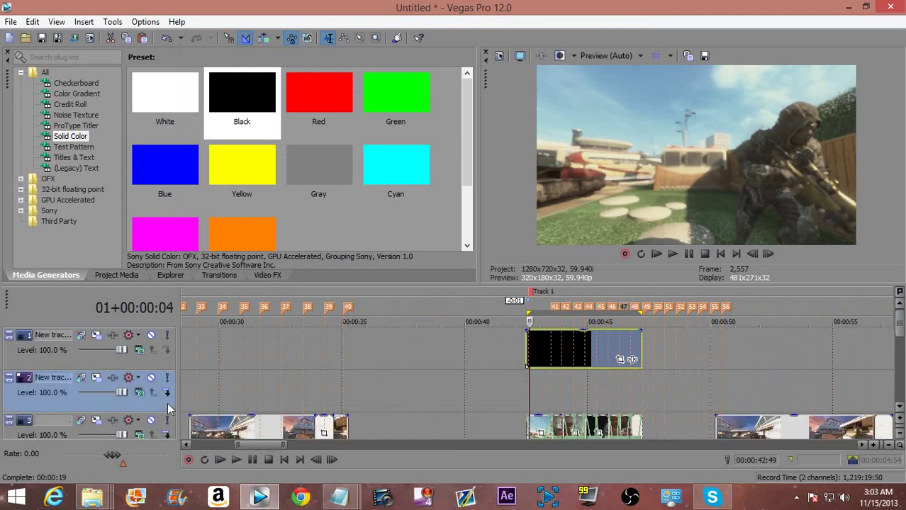
key(Delete)
Step: Delete the original clips on track 2 beneath the rendered clip
click(535, 380)
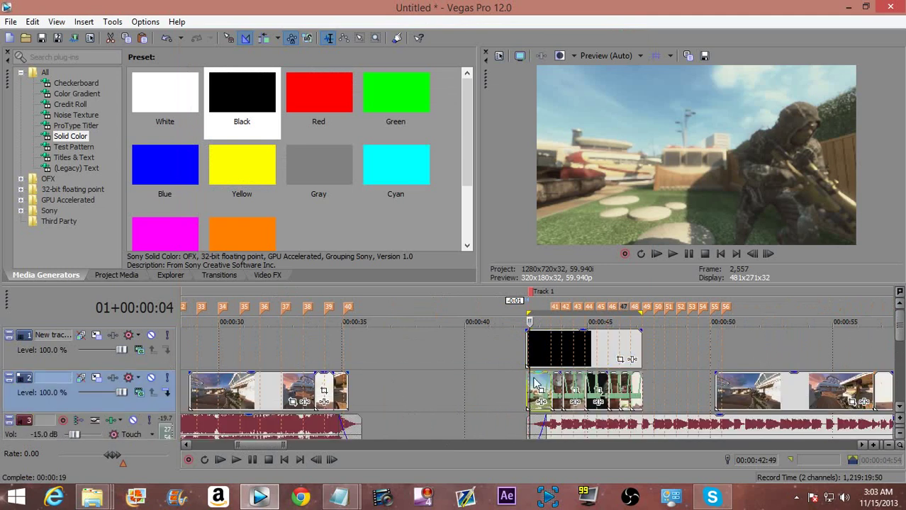
scroll(544, 383, up, 2)
key(Down)
key(Down)
key(Delete)
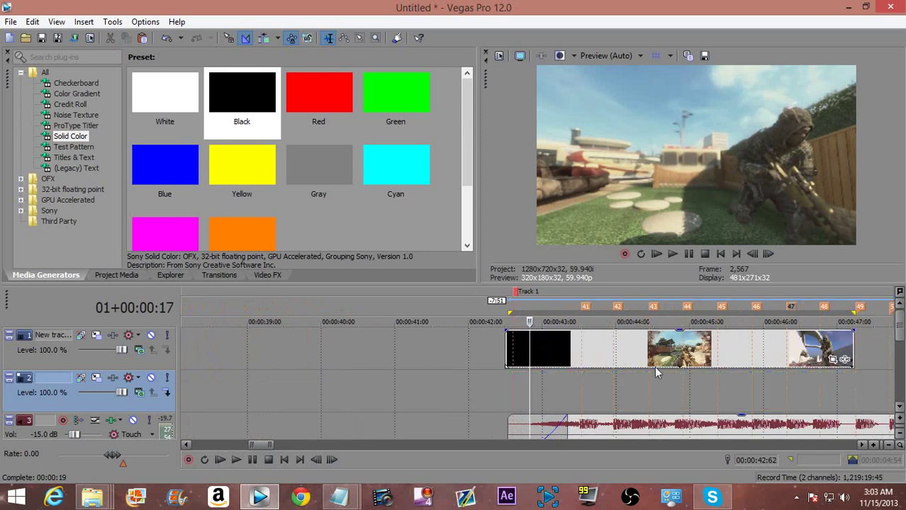
Step: Move the rendered clip down to track 2, trim the black frame off its start, and play it back
drag(585, 355, 510, 391)
drag(520, 393, 502, 393)
key(space)
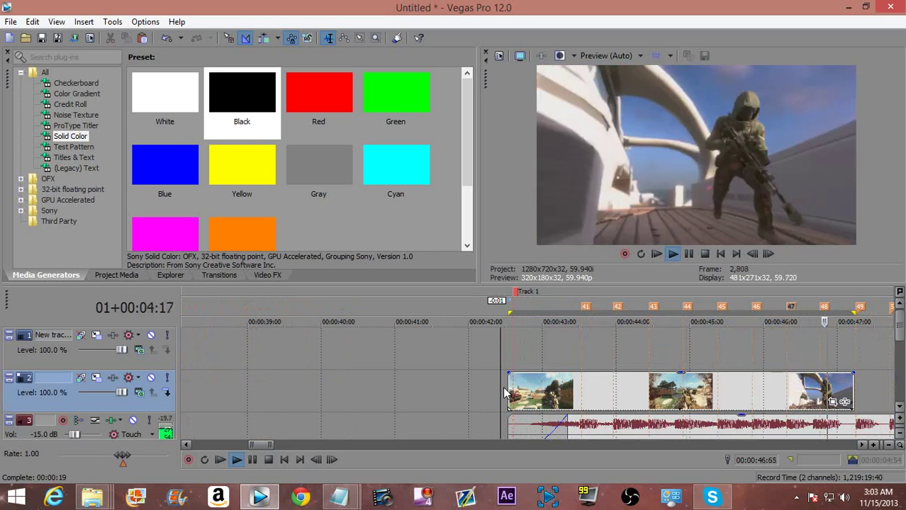
key(space)
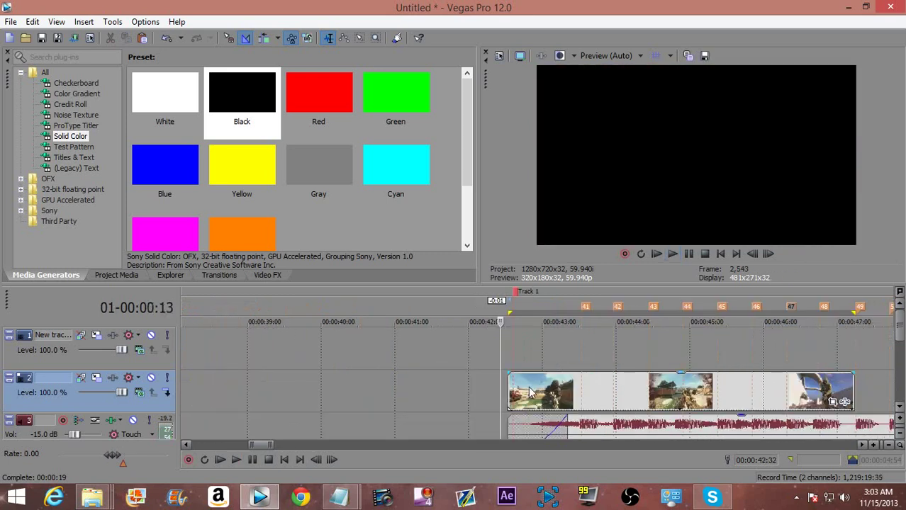
Step: Disable resampling and turn off Maintain aspect ratio in the properties of the rendered clip on track 2
click(581, 358)
scroll(582, 356, up, 1)
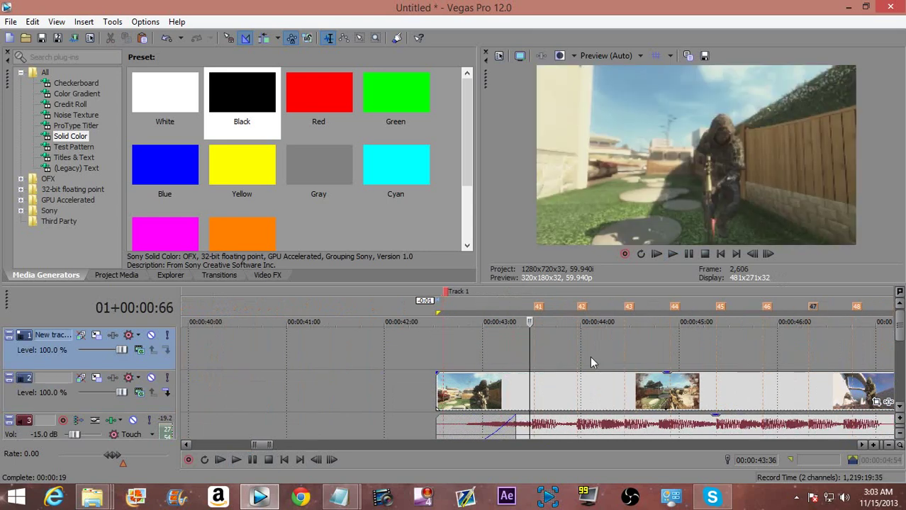
click(535, 393)
right_click(553, 395)
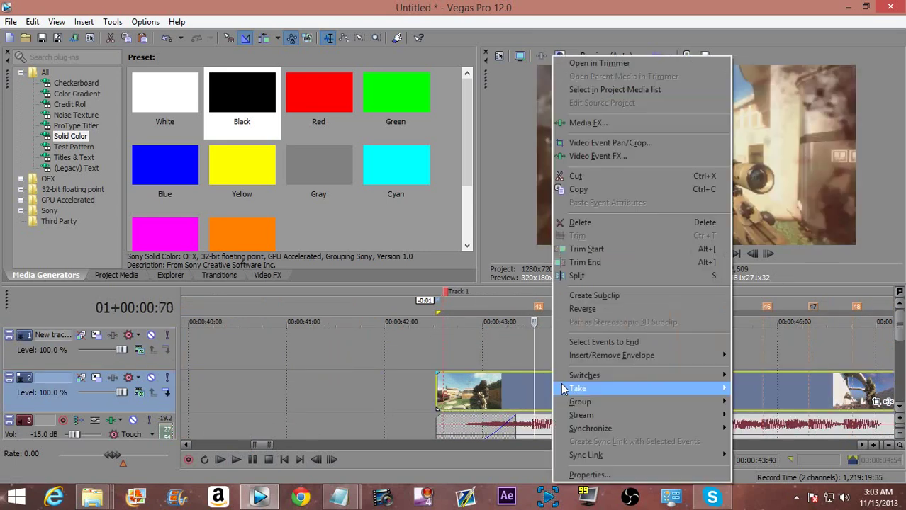
click(610, 475)
click(351, 180)
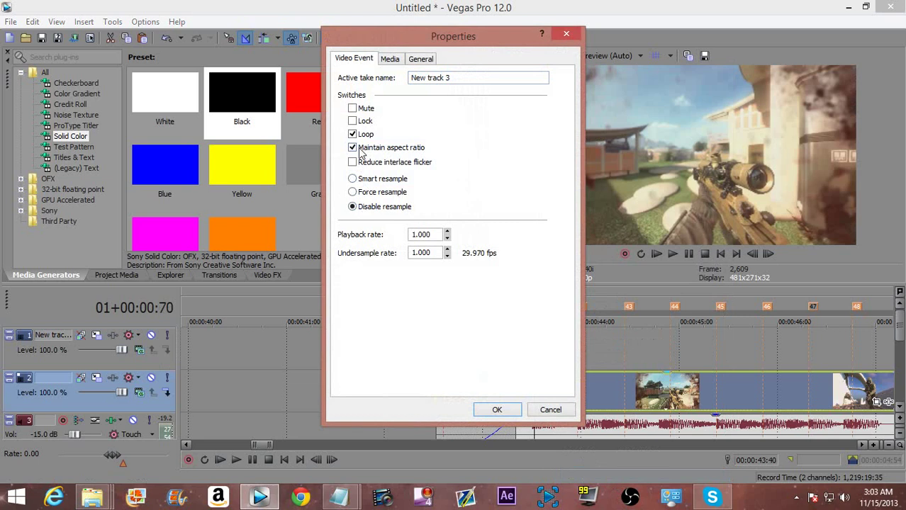
key(Return)
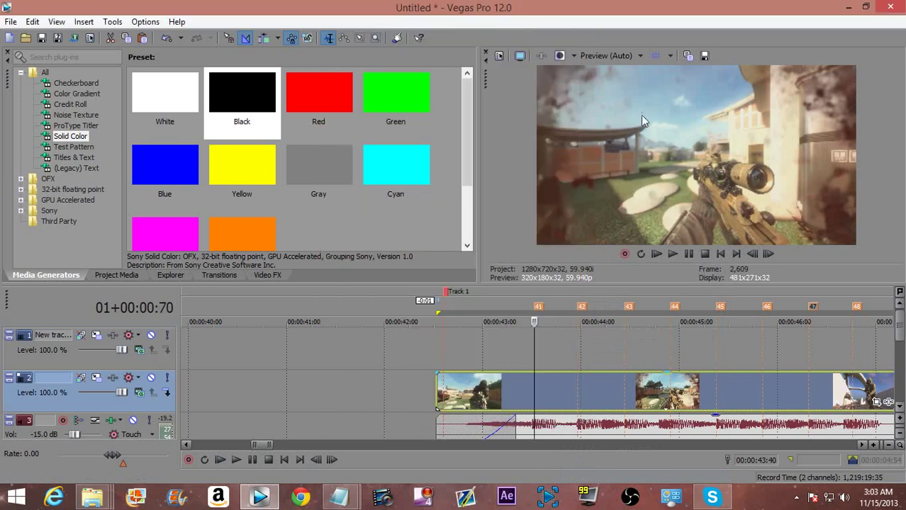
Step: Open Pan/Crop for the rendered clip on track 2 and move the playhead near marker 41
scroll(580, 368, down, 2)
scroll(579, 368, up, 3)
scroll(652, 407, down, 1)
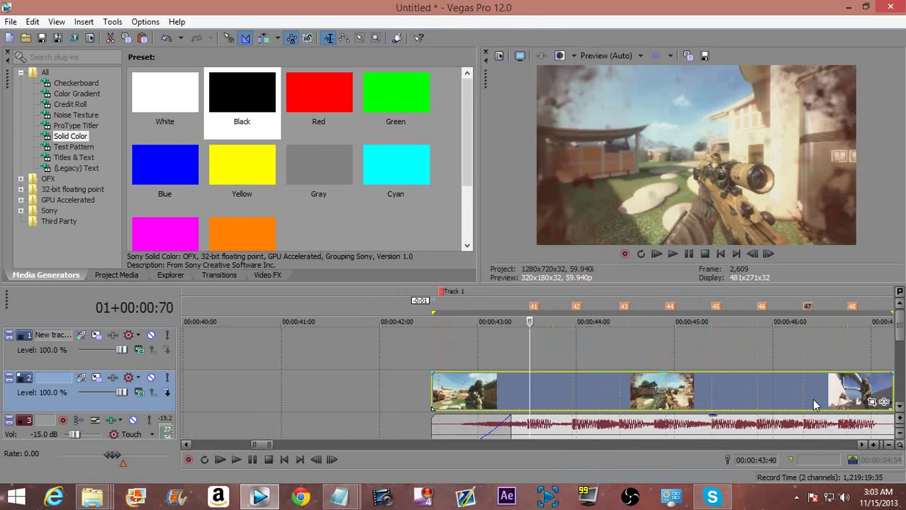
click(872, 402)
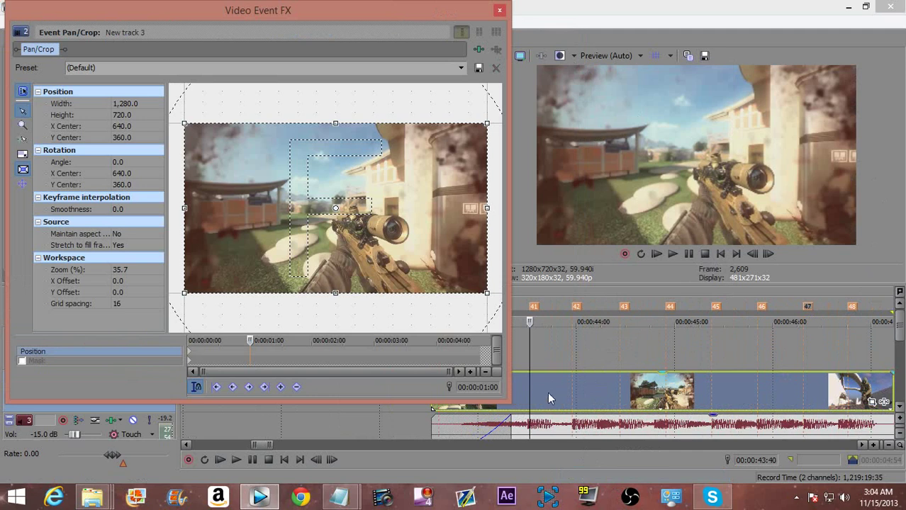
click(531, 386)
scroll(544, 394, up, 3)
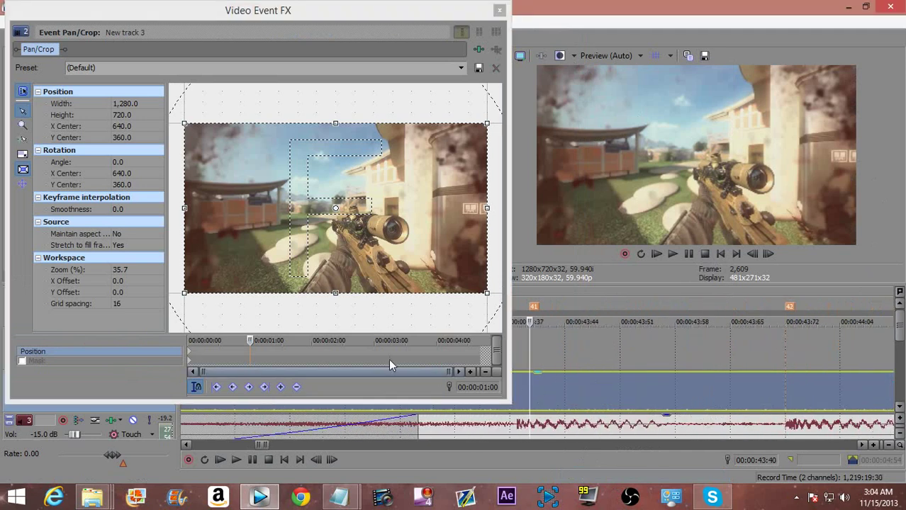
click(249, 355)
scroll(252, 355, up, 3)
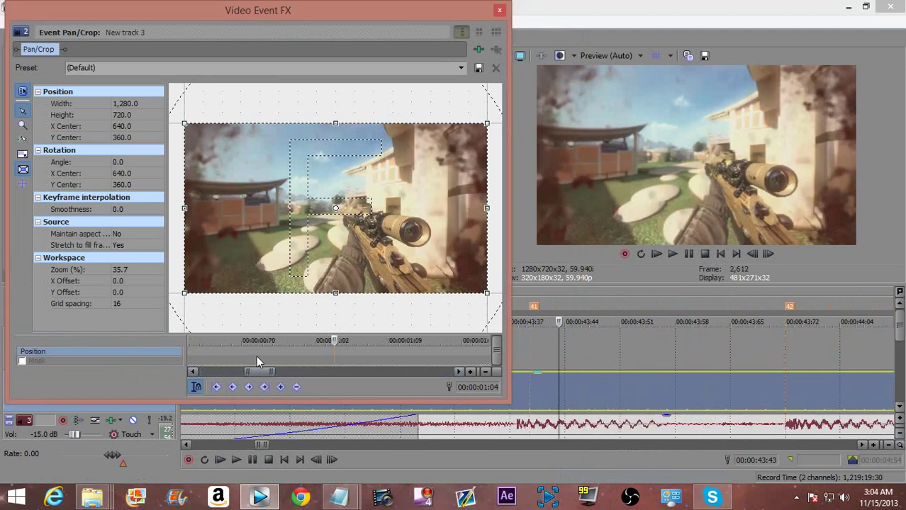
Step: Find the first frame of the new shot at marker 41 and add a Position keyframe there
key(Left)
key(Left)
key(Left)
key(Left)
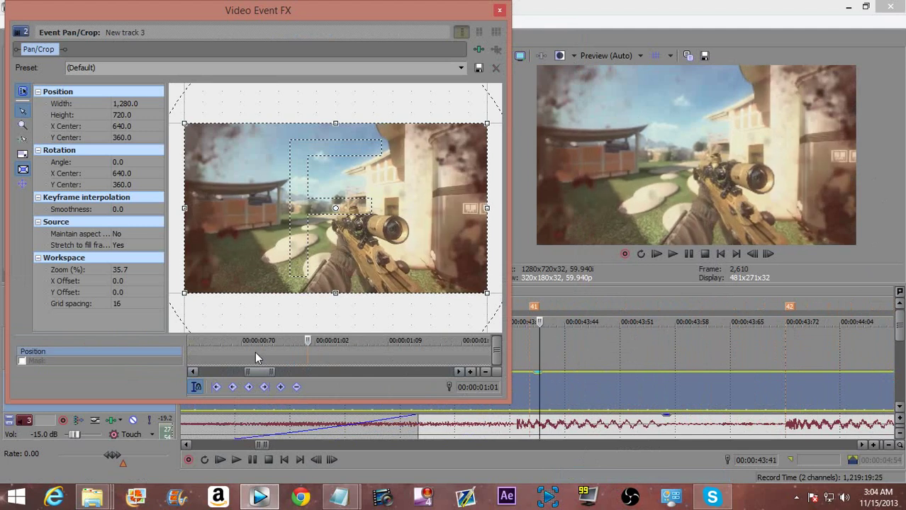
key(Right)
key(Left)
key(Right)
key(Left)
key(Right)
key(Left)
key(Right)
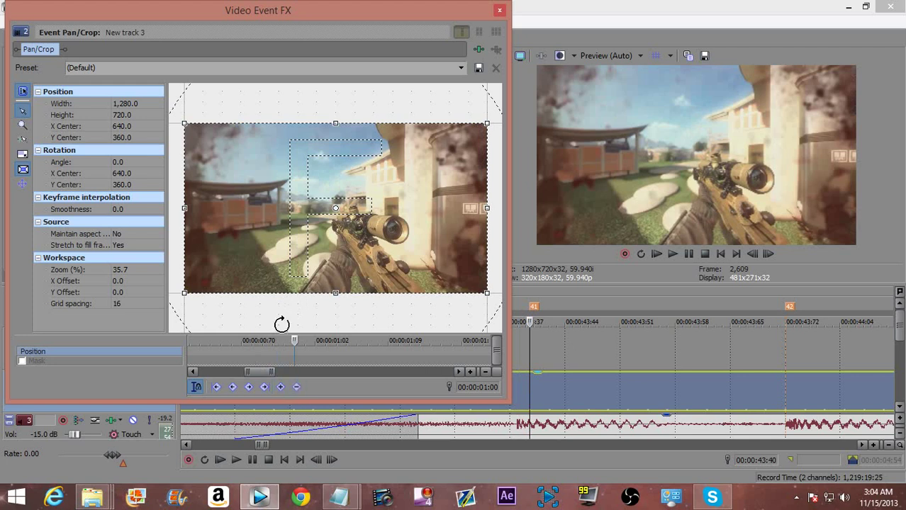
key(Left)
key(Right)
key(Left)
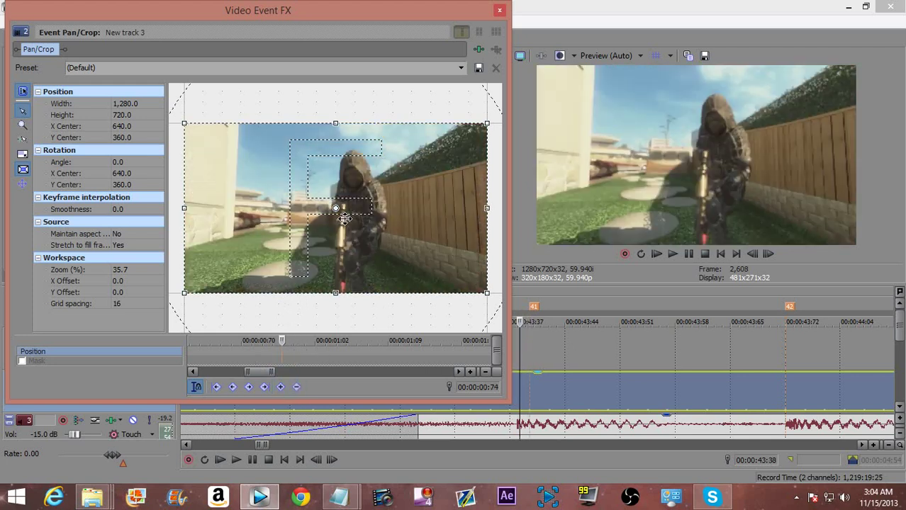
key(Right)
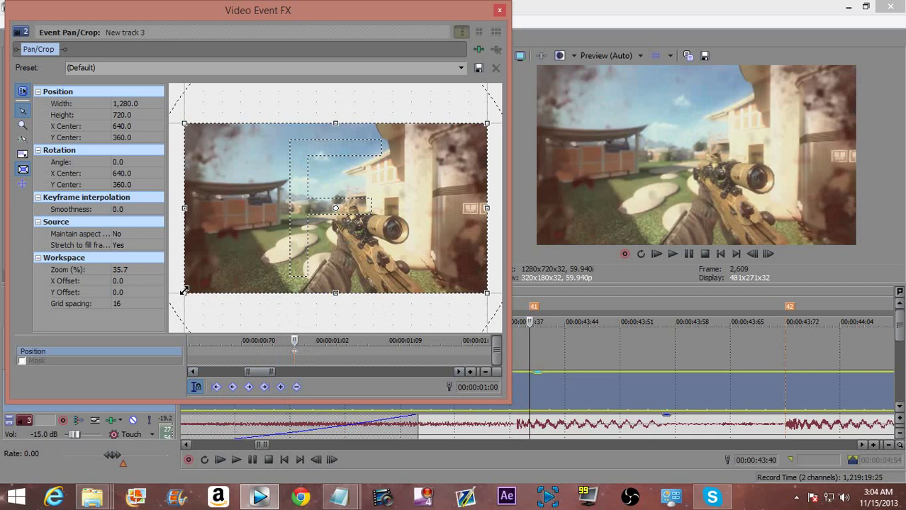
Step: Shrink the marker 41 crop frame to about 1,079 × 607 and center it at about 702, 405
drag(184, 291, 243, 245)
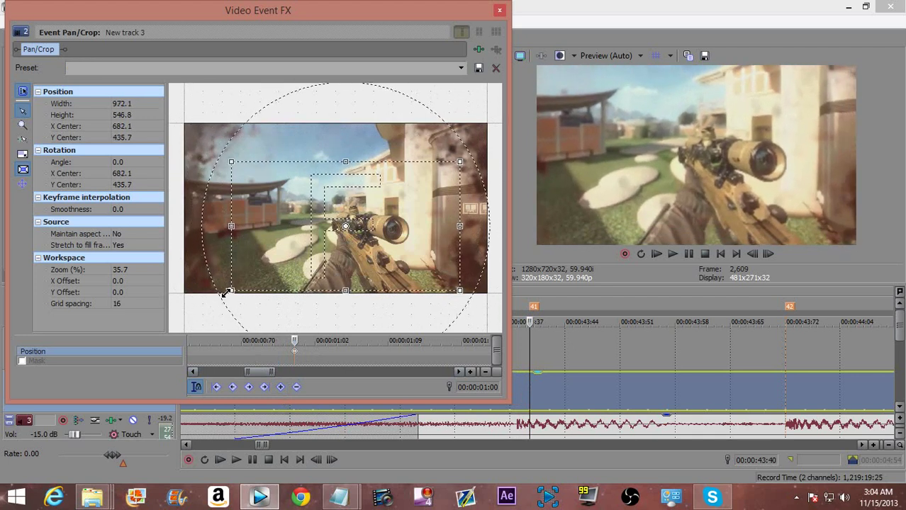
drag(230, 290, 218, 298)
drag(227, 258, 231, 250)
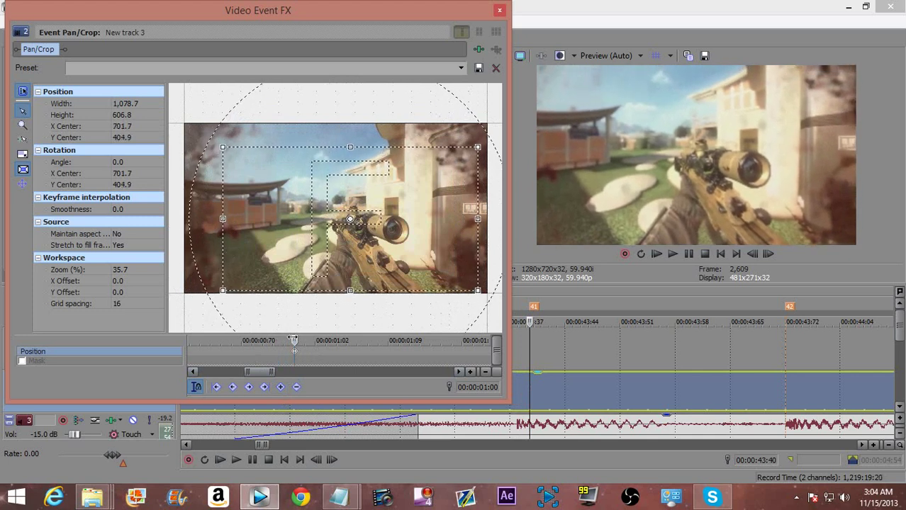
Step: On the first frame of the shot at marker 42, center the crop frame at about 629, 357 and rotate it about 1.8°
key(Right)
key(space)
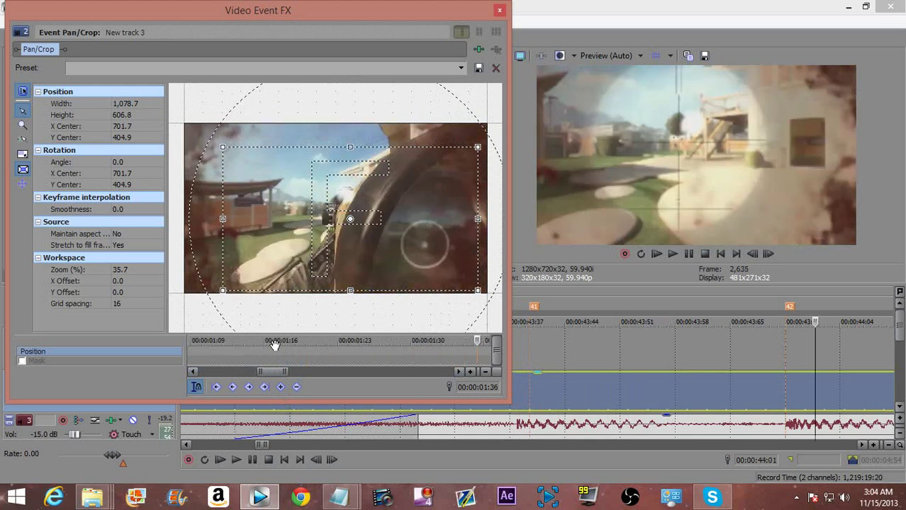
key(Left)
key(Right)
key(Left)
key(Left)
key(Right)
drag(296, 270, 295, 236)
drag(316, 323, 306, 306)
Step: At marker 43, center the crop frame at about 693, 391 and rotate it to about -2.5°
drag(399, 337, 412, 337)
scroll(628, 384, down, 1)
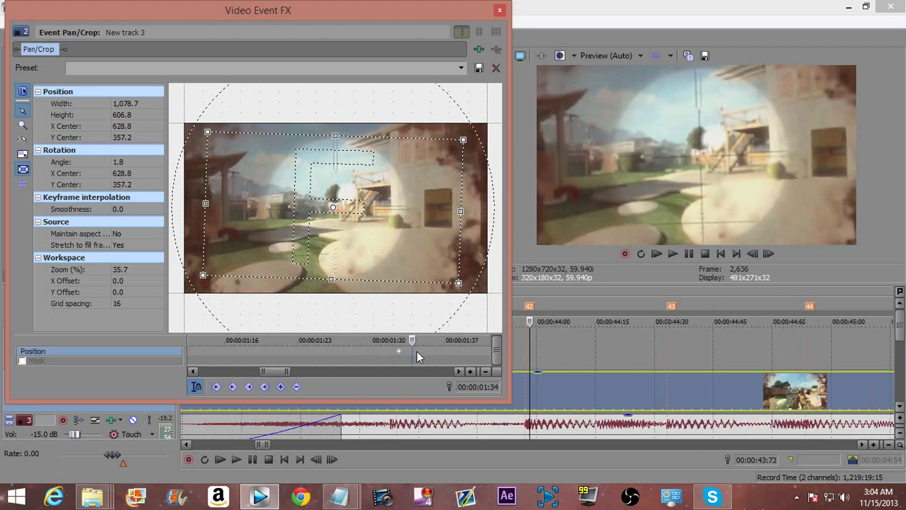
key(Right)
key(Right)
key(Right)
key(Right)
key(Right)
key(Right)
key(Right)
key(Right)
key(Right)
key(Right)
key(Right)
key(Right)
key(Right)
key(Right)
key(Right)
key(Right)
key(Right)
key(Right)
key(Right)
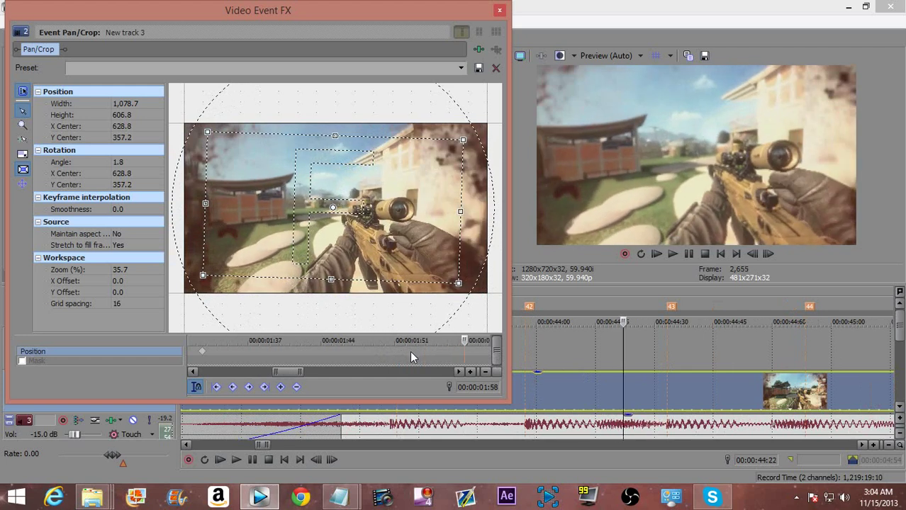
key(Right)
key(Right)
key(Right)
key(Right)
key(Right)
key(Right)
key(Right)
key(Right)
key(Right)
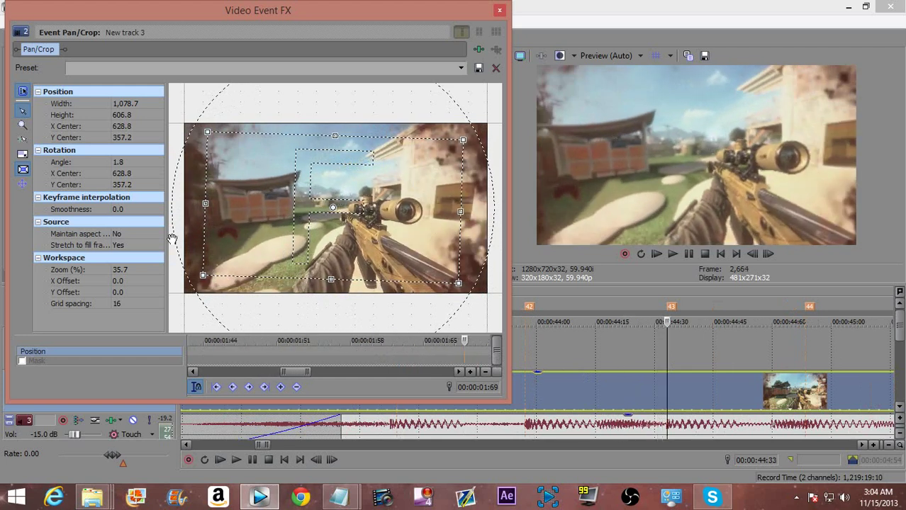
drag(281, 293, 289, 298)
drag(296, 231, 313, 238)
Step: At marker 44, restore the crop frame and shrink it around its center to about 1,016 × 572
drag(467, 339, 509, 338)
key(Left)
key(Left)
key(Left)
key(Left)
key(Left)
key(Left)
key(Left)
key(Left)
key(Left)
key(Right)
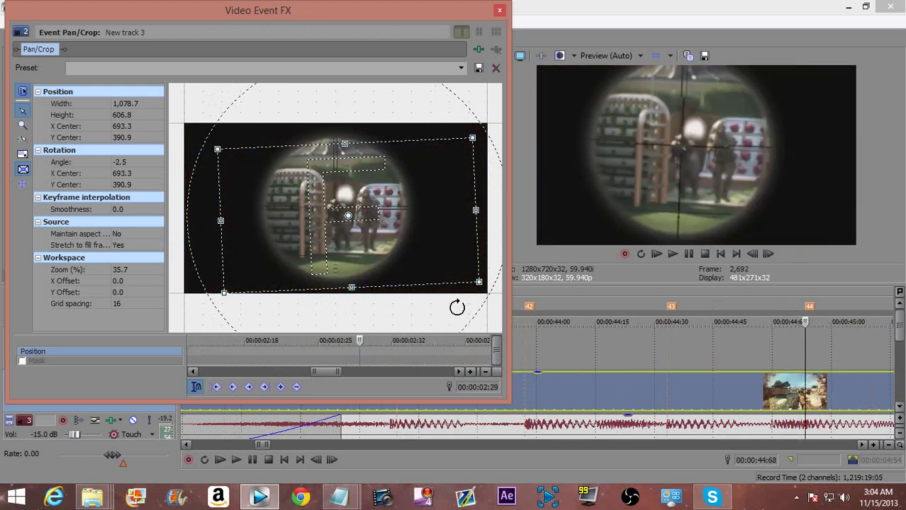
drag(350, 195, 341, 187)
drag(366, 303, 356, 306)
right_click(360, 226)
click(363, 227)
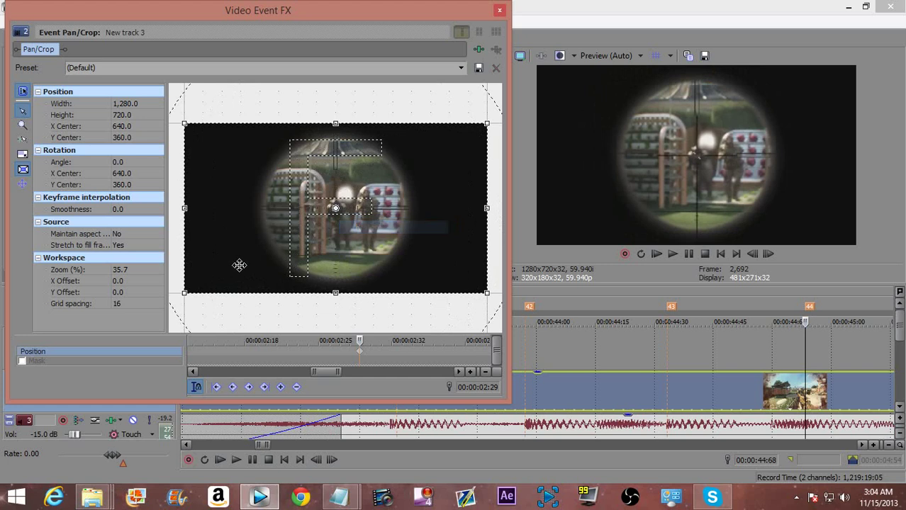
drag(183, 293, 217, 278)
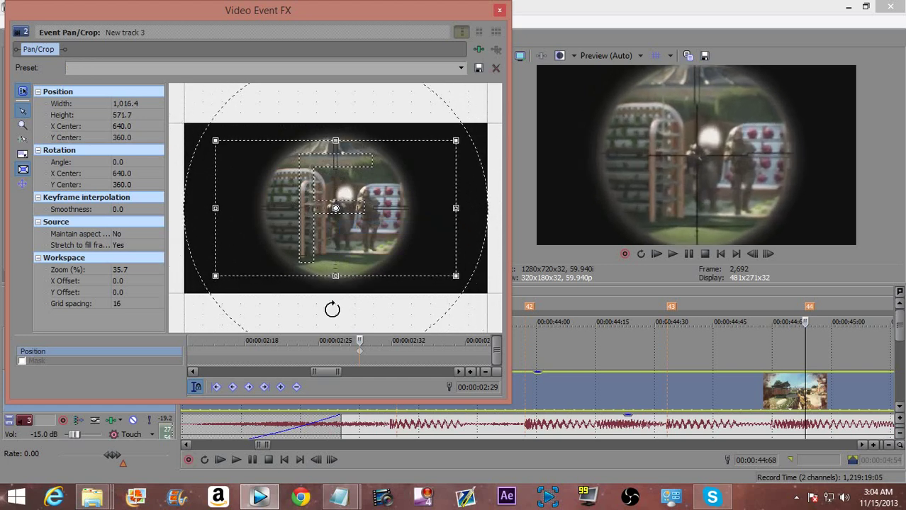
Step: At marker 45, center the crop frame at about 766, 413 and rotate it to about -2.9°
click(369, 345)
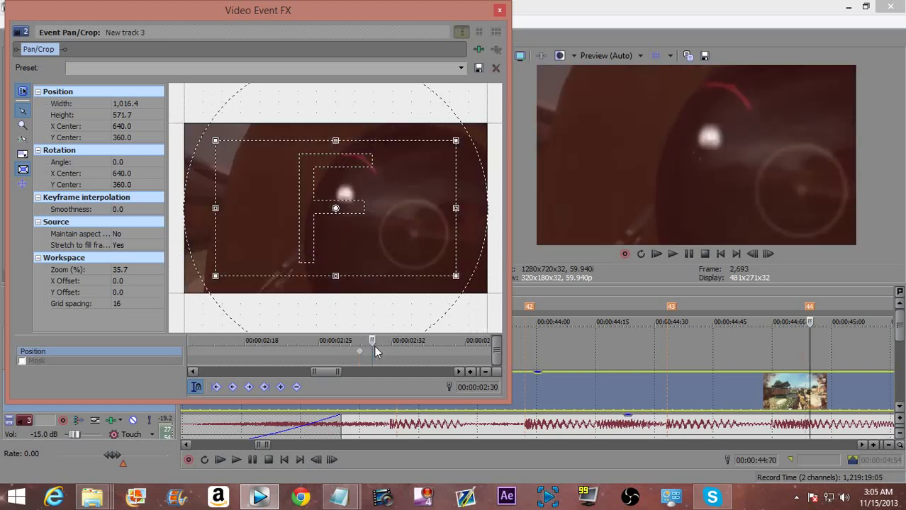
scroll(636, 348, down, 2)
key(Right)
key(Right)
key(Right)
key(Right)
key(Right)
key(Right)
key(Right)
key(Right)
key(Right)
key(Right)
key(Right)
key(Right)
key(Right)
key(Right)
key(Right)
key(Right)
key(Right)
key(Right)
key(Right)
key(Right)
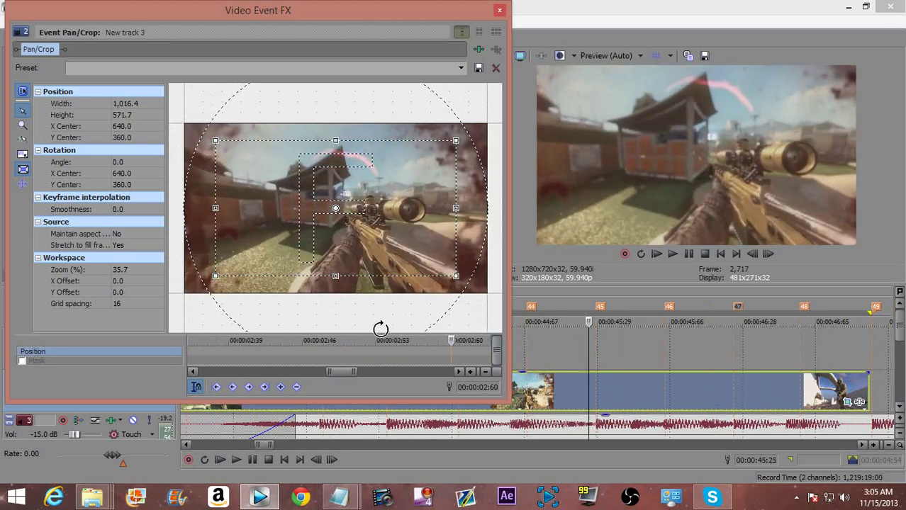
drag(326, 211, 352, 227)
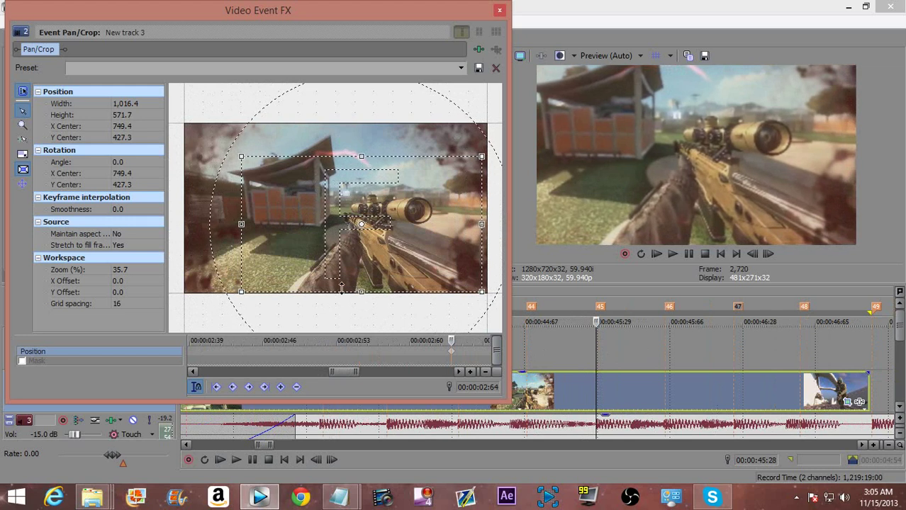
drag(353, 304, 356, 303)
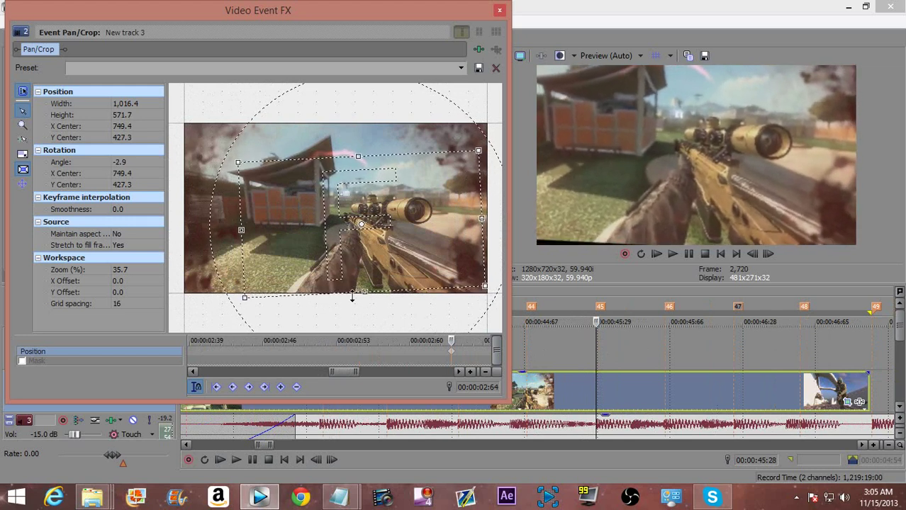
drag(345, 241, 345, 237)
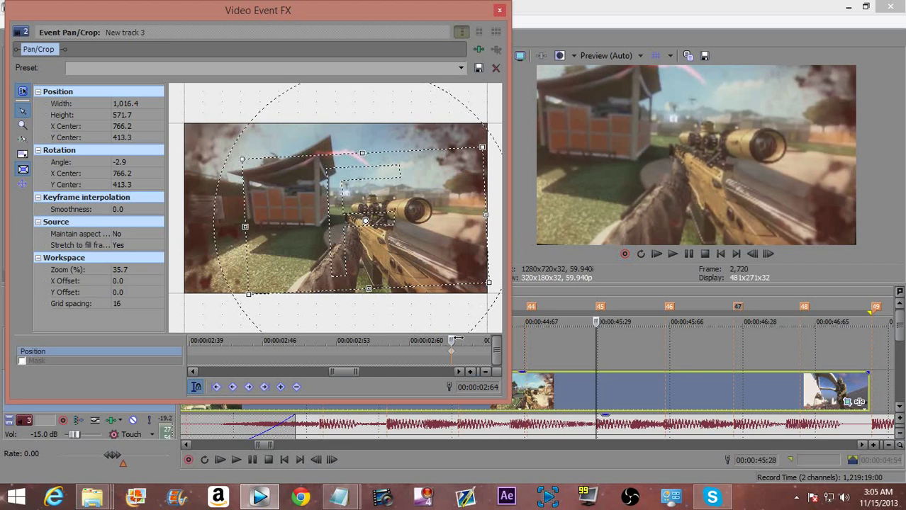
Step: At marker 46, center the crop frame at about 665, 380 and rotate it to about 3.5°
drag(452, 340, 463, 341)
key(Right)
key(Right)
key(Right)
key(Right)
key(Right)
key(Right)
key(Right)
key(Right)
key(Right)
key(Right)
key(Right)
key(Right)
key(Right)
key(Right)
key(Right)
key(Right)
key(Right)
key(Right)
key(Right)
key(Right)
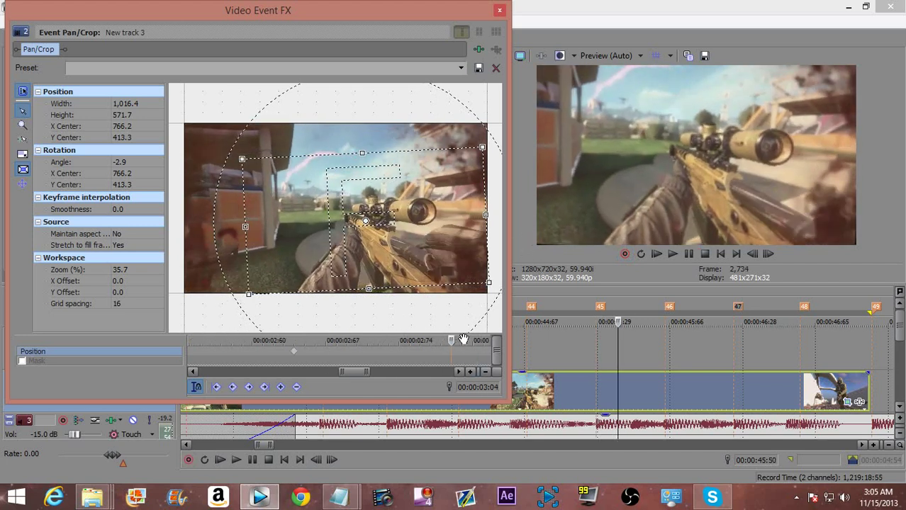
key(Left)
key(Right)
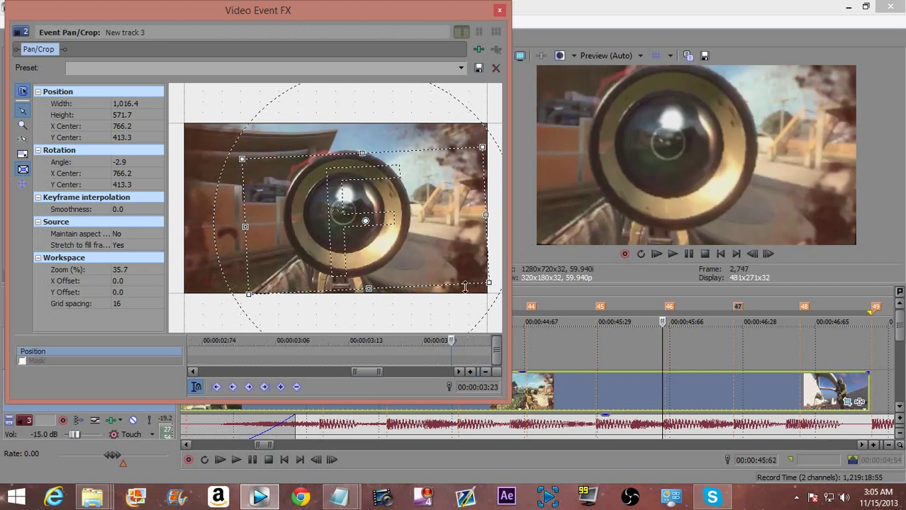
drag(351, 250, 331, 237)
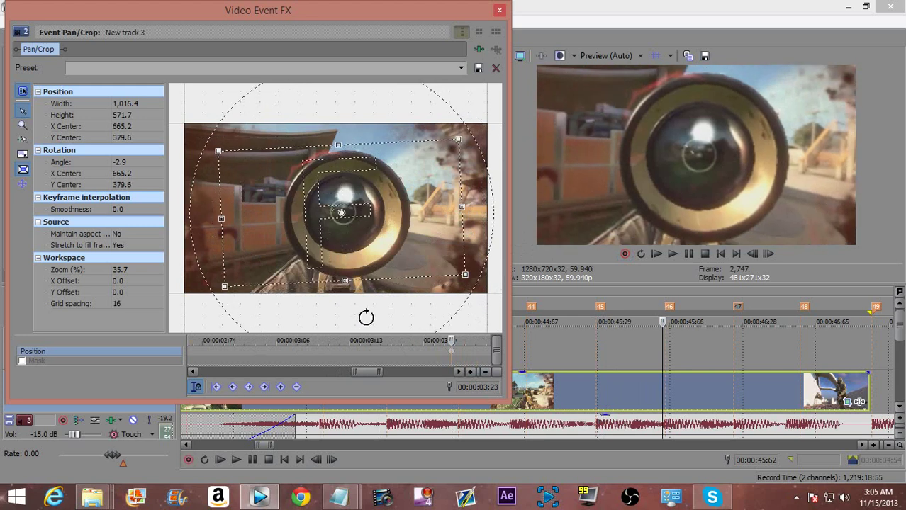
drag(366, 317, 354, 319)
Step: At marker 47, restore the crop frame and shrink it around its center to about 1,039 × 584
drag(454, 340, 476, 335)
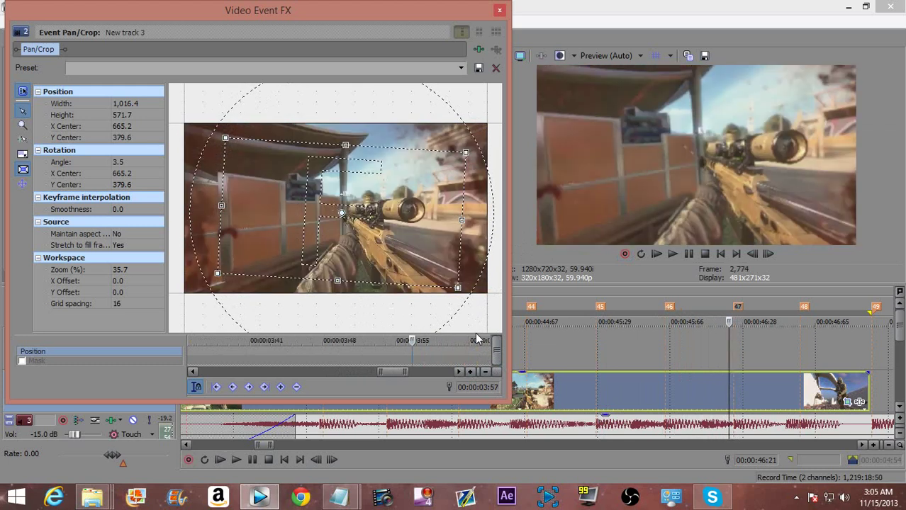
right_click(308, 242)
click(334, 246)
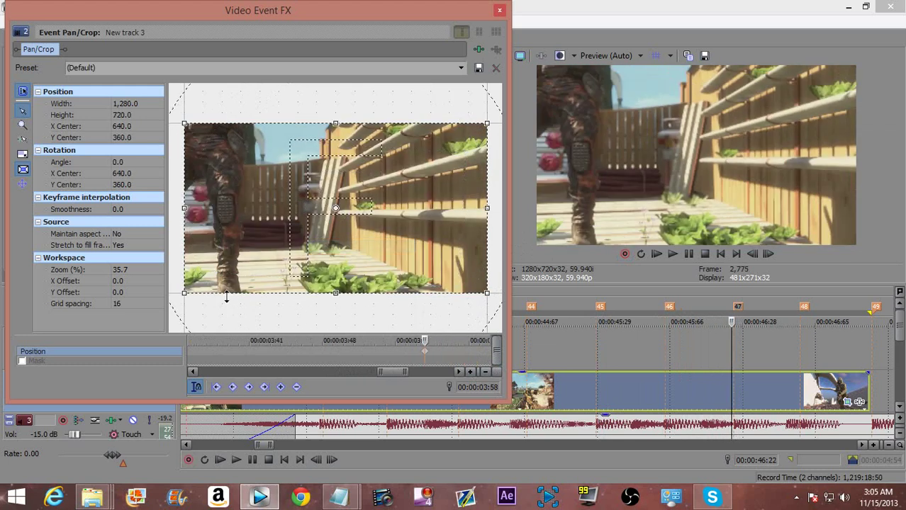
drag(184, 291, 213, 277)
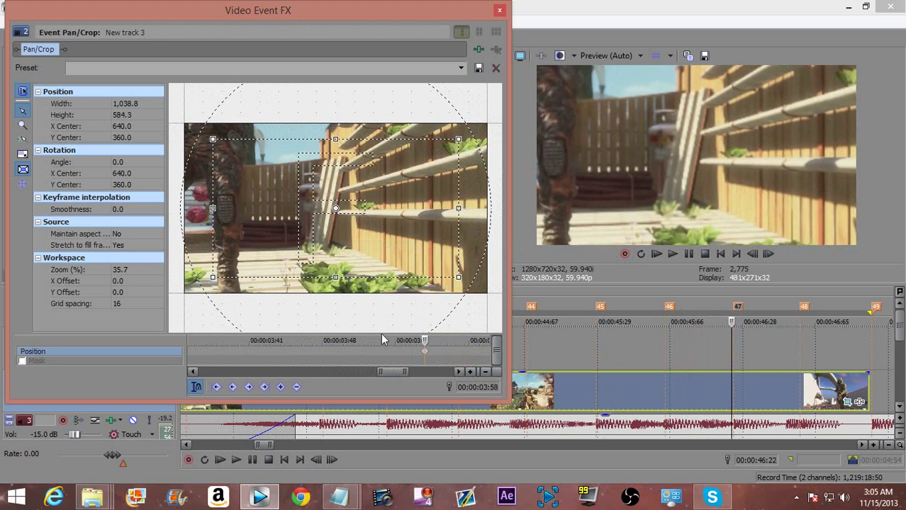
Step: Add a keyframe at marker 48 and restore the crop to full frame at the end of the clip
key(Right)
key(Right)
key(Right)
key(Right)
key(Right)
key(Right)
key(Right)
key(Right)
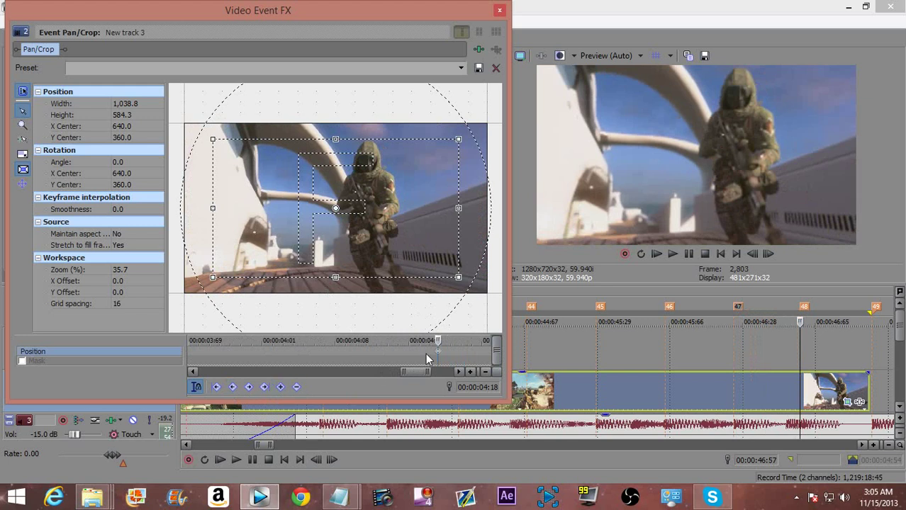
right_click(409, 197)
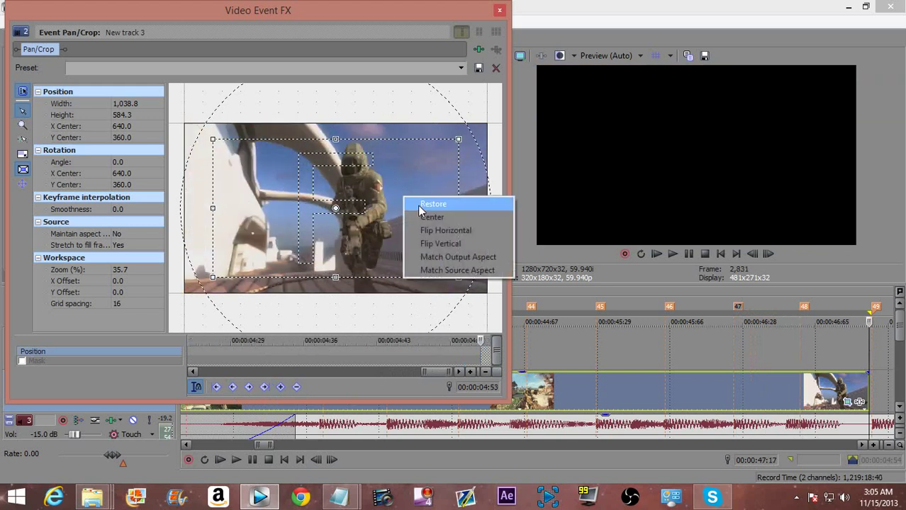
click(422, 204)
scroll(475, 351, down, 1)
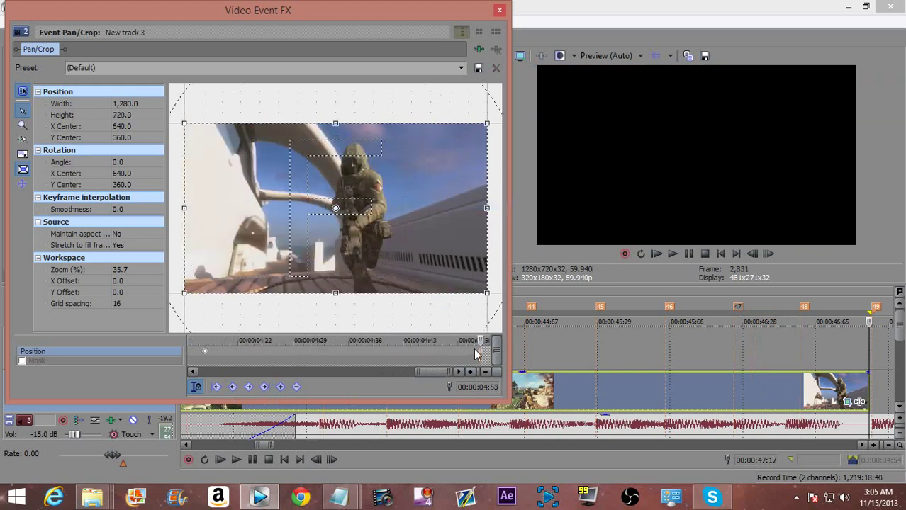
Step: Return to the marker 48 keyframe and add a full-frame 1,280 × 720 keyframe just before it at 00:00:04:15
click(206, 353)
scroll(304, 359, down, 1)
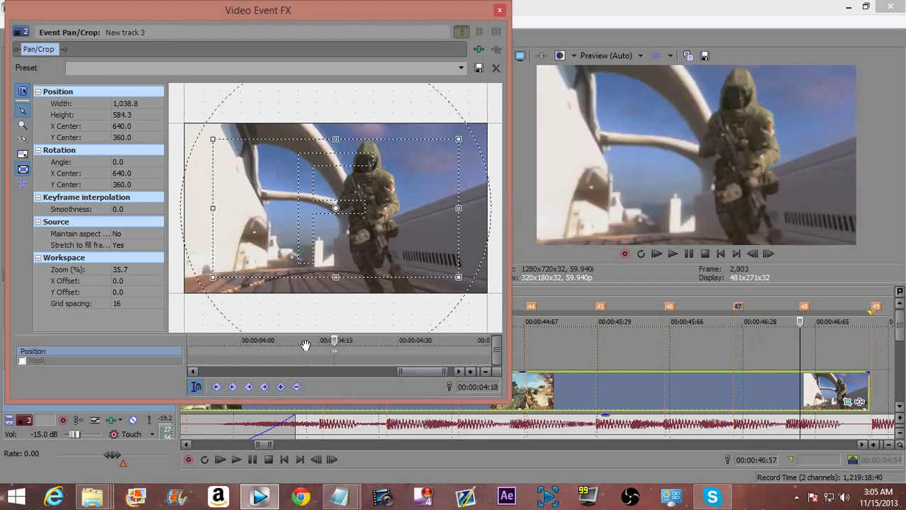
key(Left)
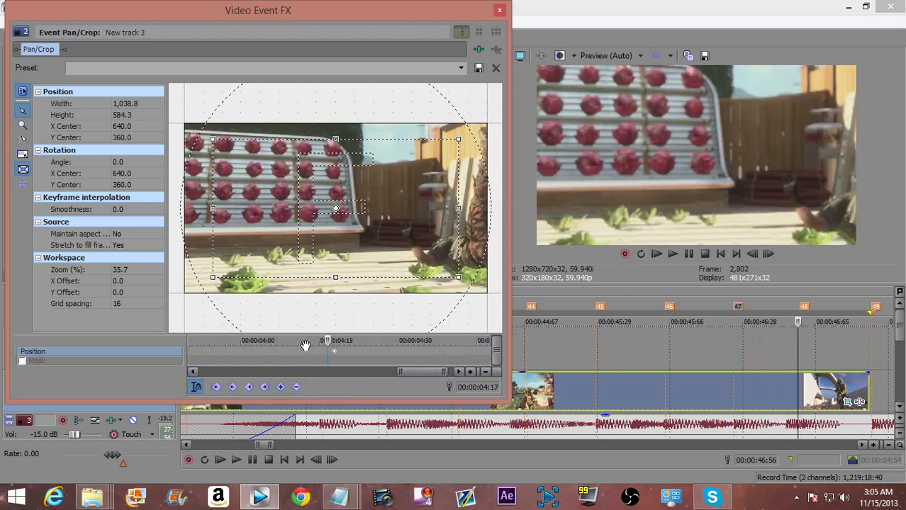
key(Left)
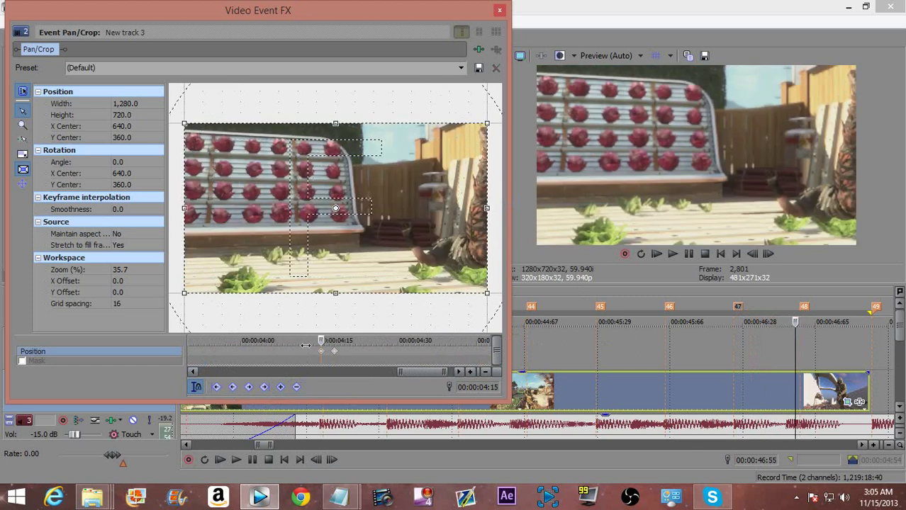
scroll(288, 358, down, 1)
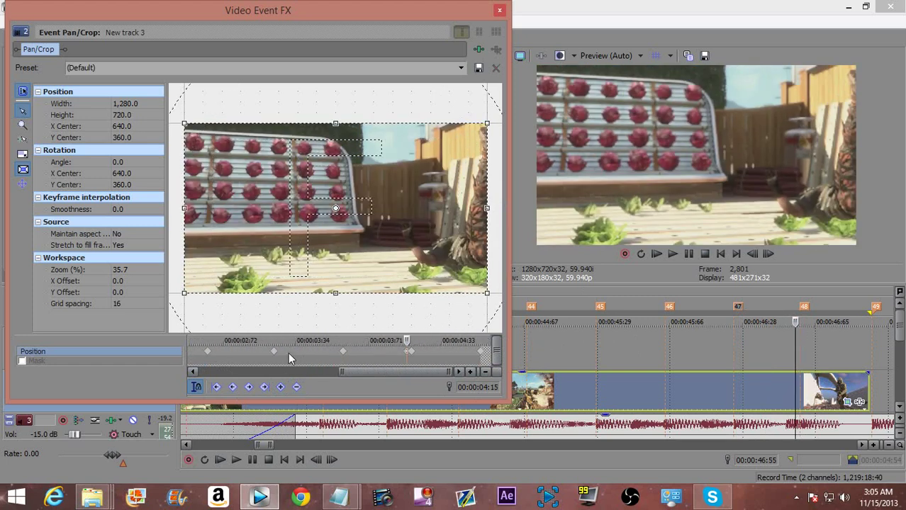
Step: Add full-frame 1,280 × 720 crop keyframes just before the marker 47 and marker 46 keyframes, the latter at 00:00:03:20
click(344, 356)
key(Left)
key(Left)
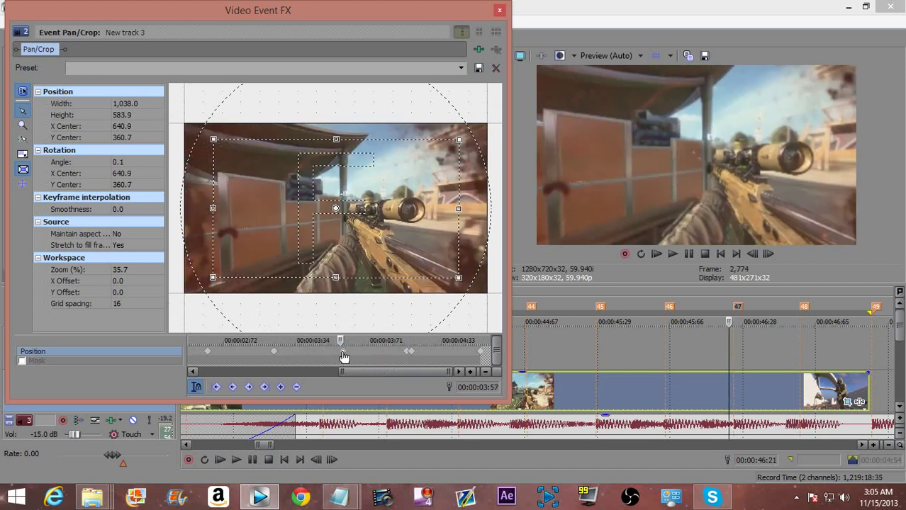
click(275, 360)
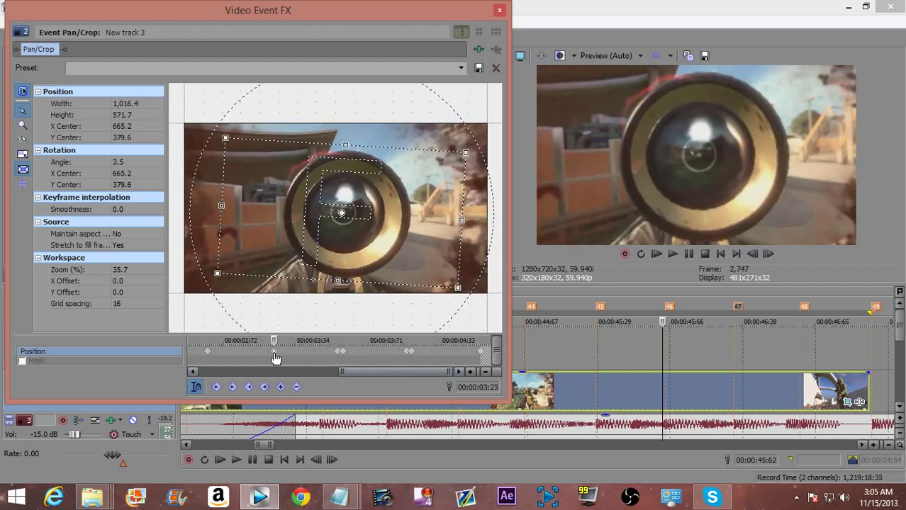
click(270, 358)
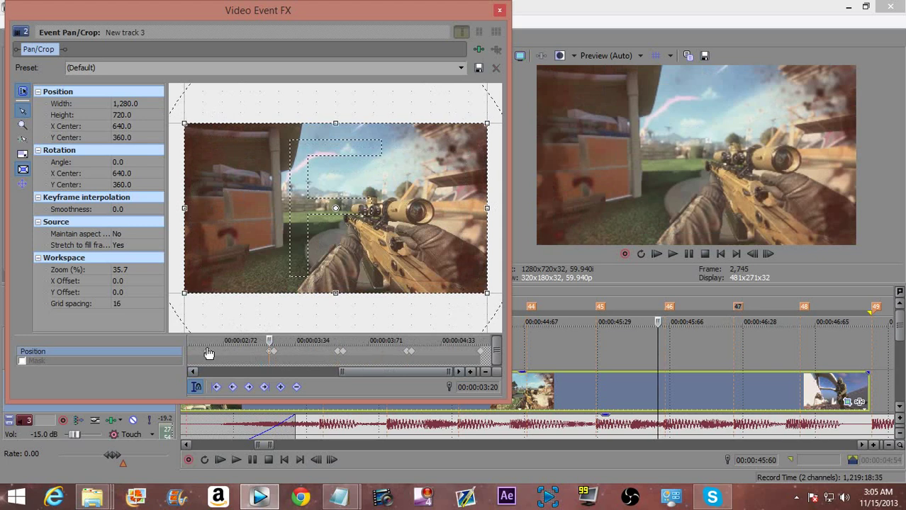
Step: Add full-frame crop keyframes just before the keyframes at markers 45, 44, 43, 42 and 41, and finish the Pan/Crop edit
click(209, 352)
scroll(231, 340, down, 3)
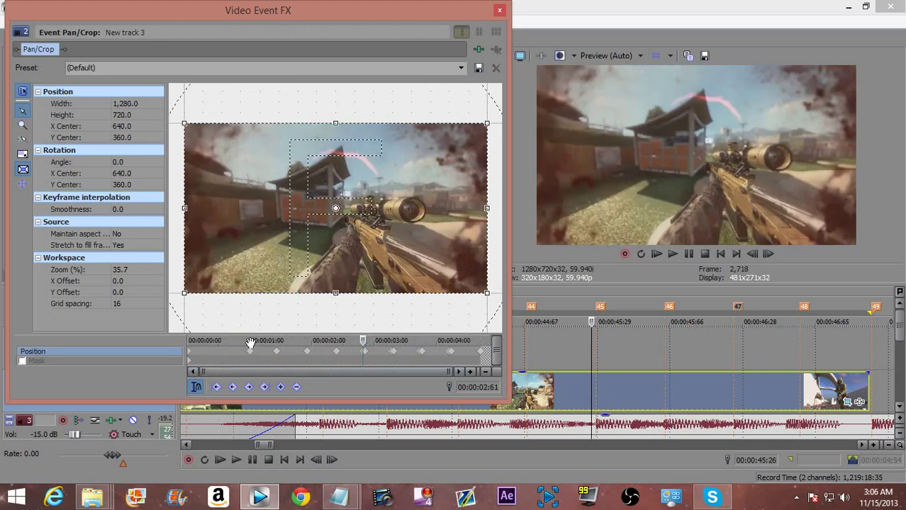
click(338, 358)
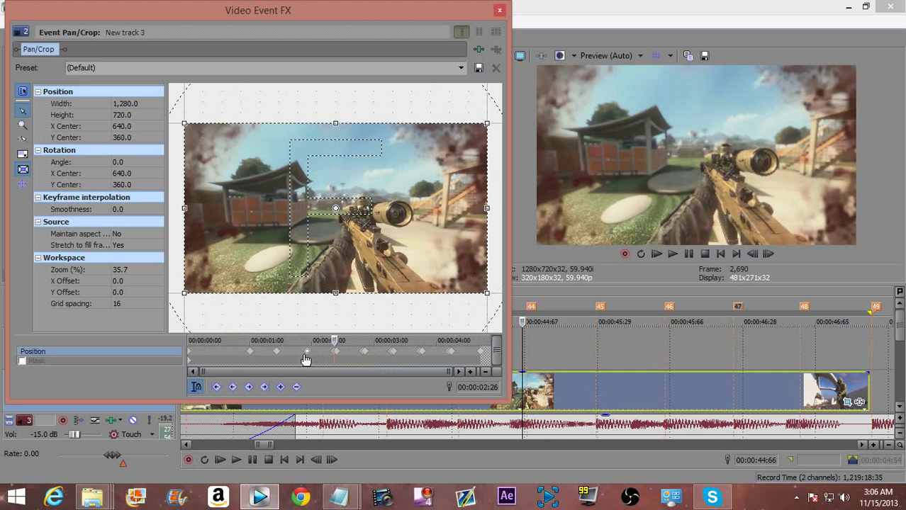
click(308, 352)
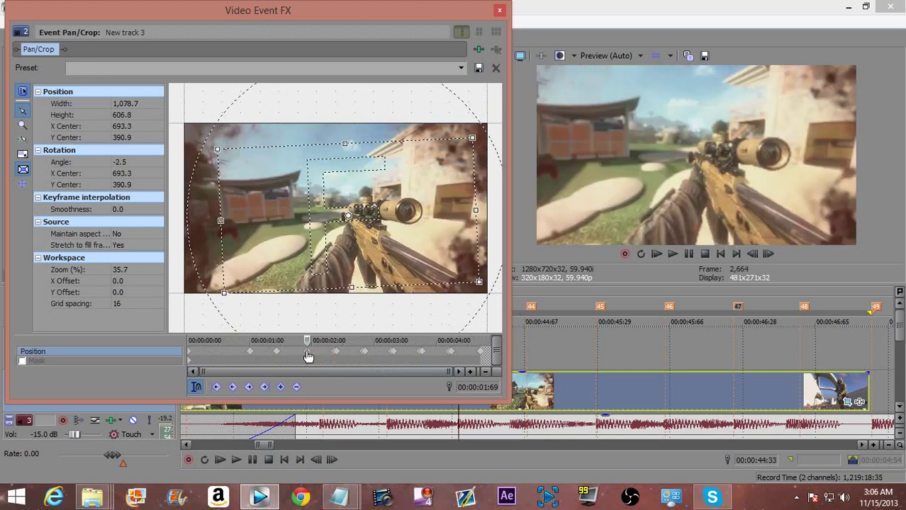
click(279, 354)
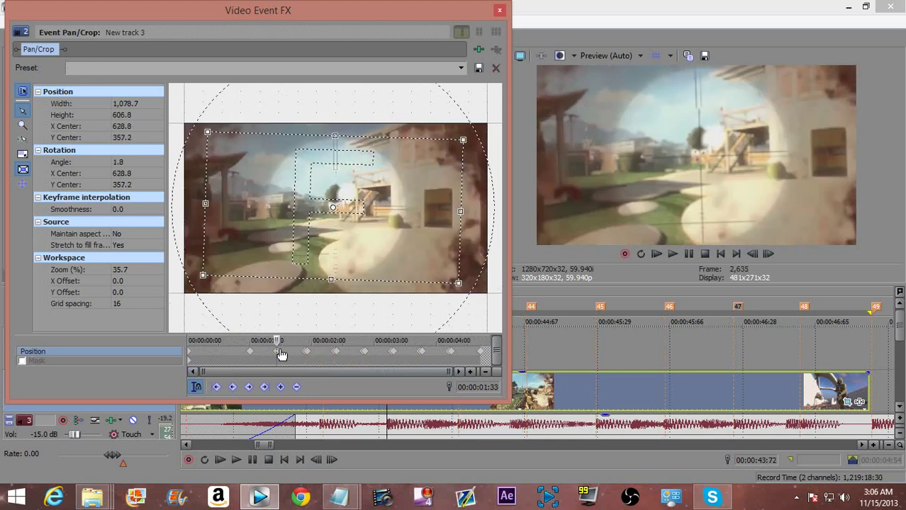
click(250, 357)
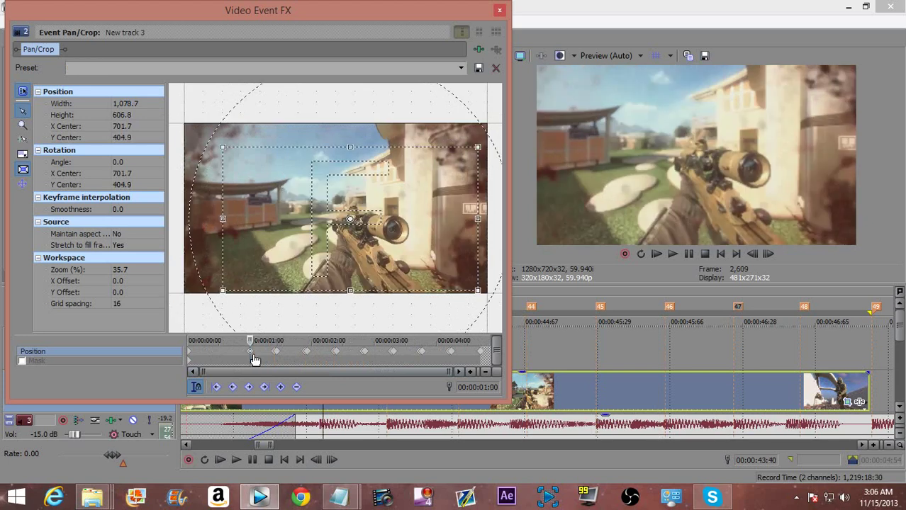
click(499, 11)
Step: Play back the third group's rendered clip from its start to check the crop movements against the beat
scroll(469, 436, down, 3)
double_click(550, 390)
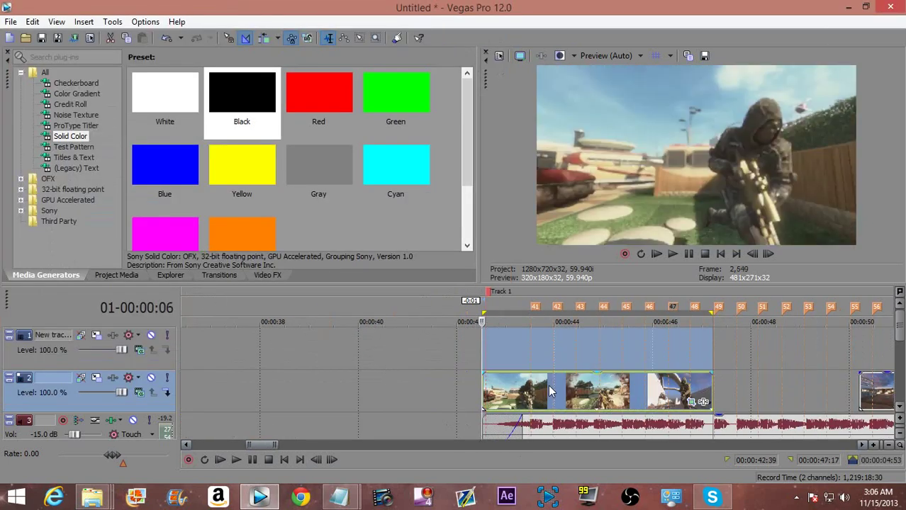
key(space)
key(space)
key(space)
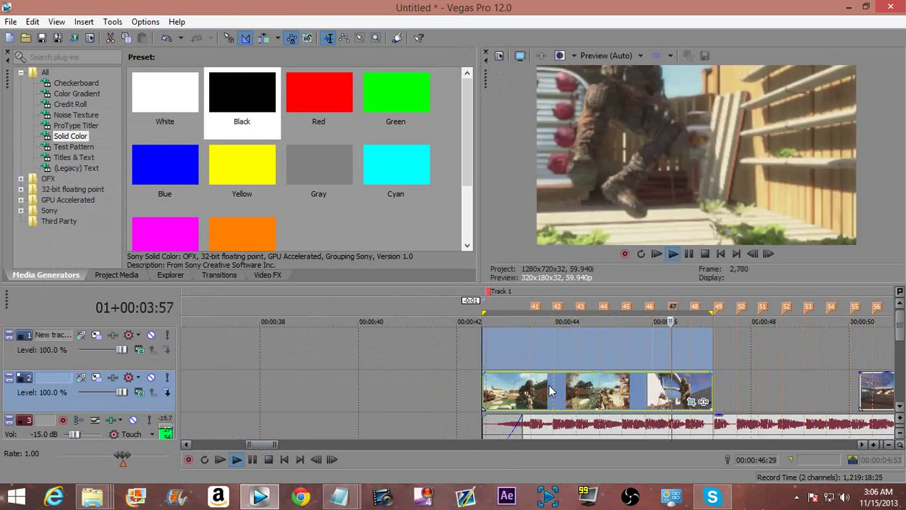
key(space)
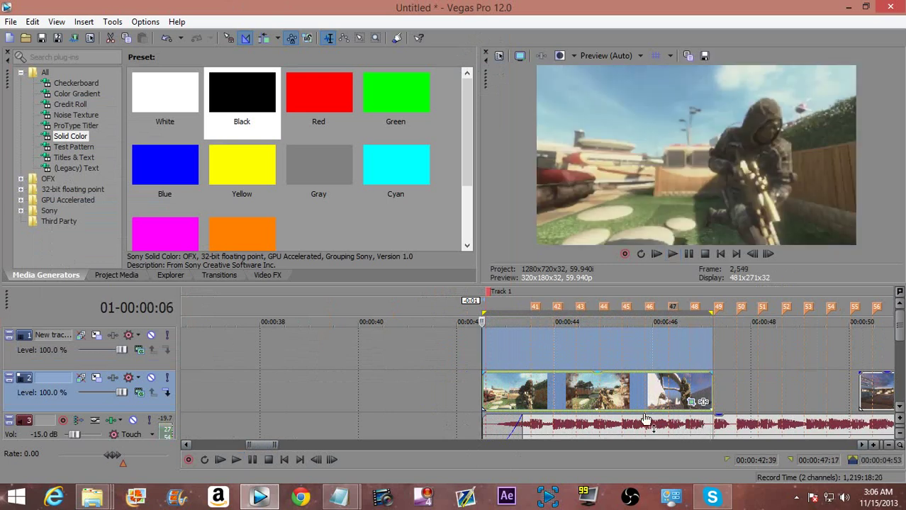
Step: Set all Pan/Crop keyframes of the rendered clip to Smooth interpolation
click(692, 402)
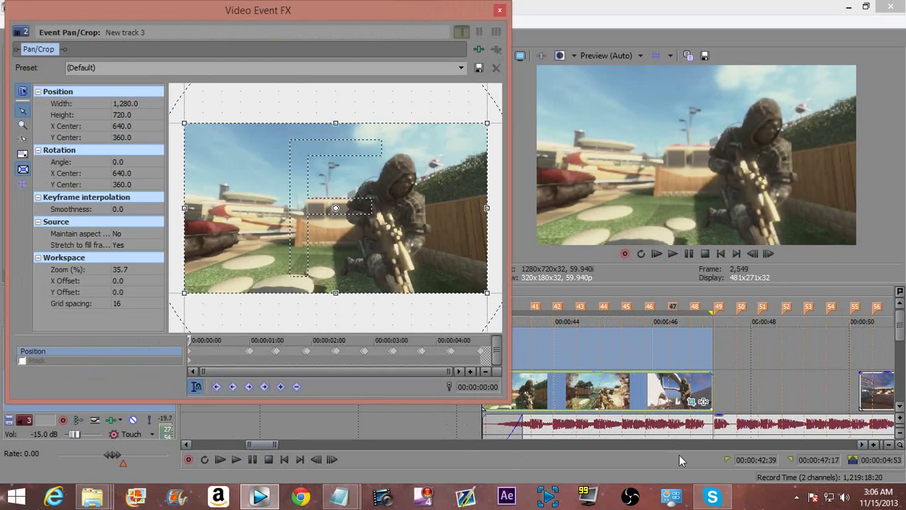
click(190, 354)
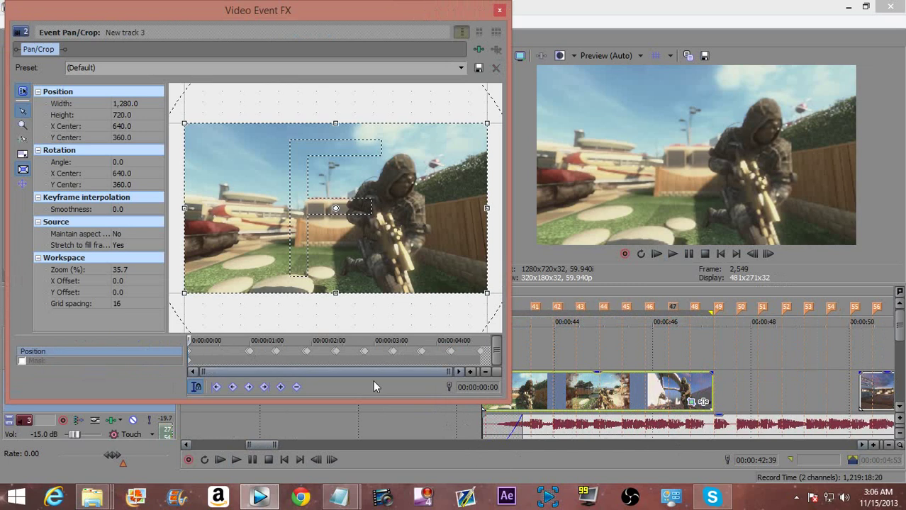
right_click(484, 355)
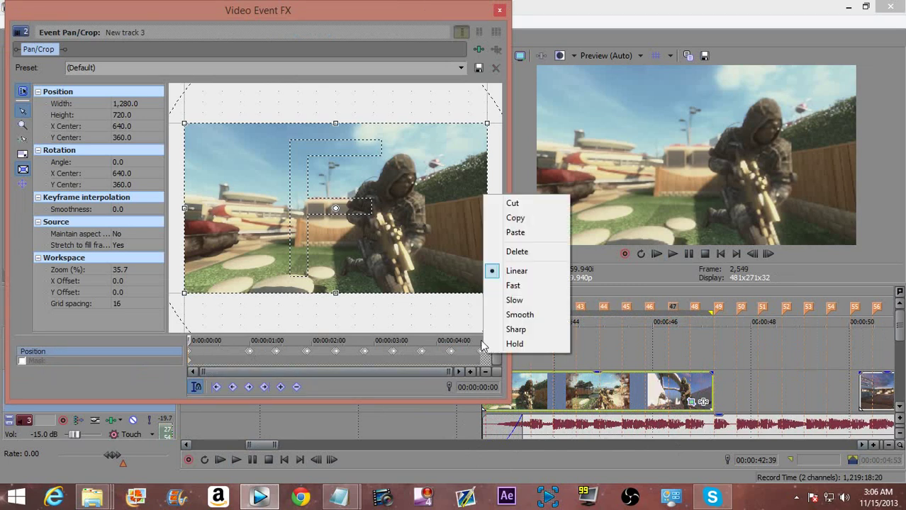
click(521, 315)
click(499, 11)
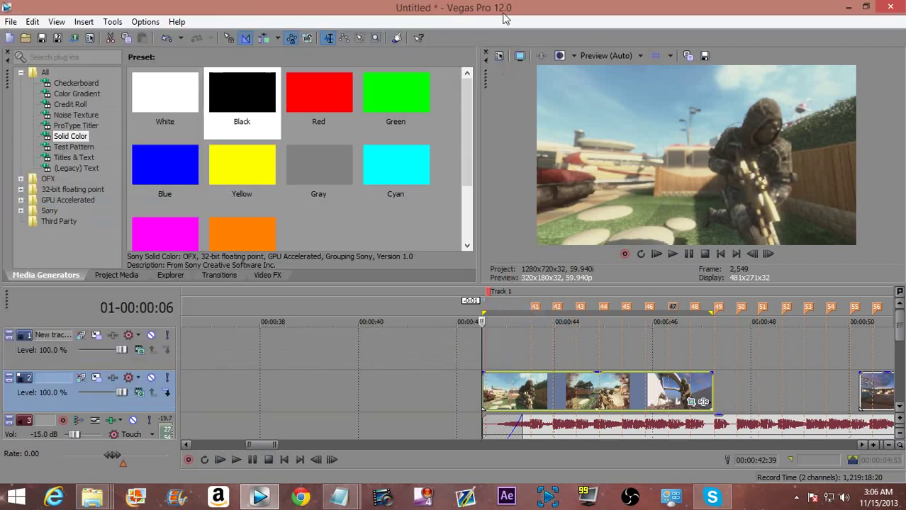
Step: Replay the rendered clip over its full length to review the smoothed crop animation
key(space)
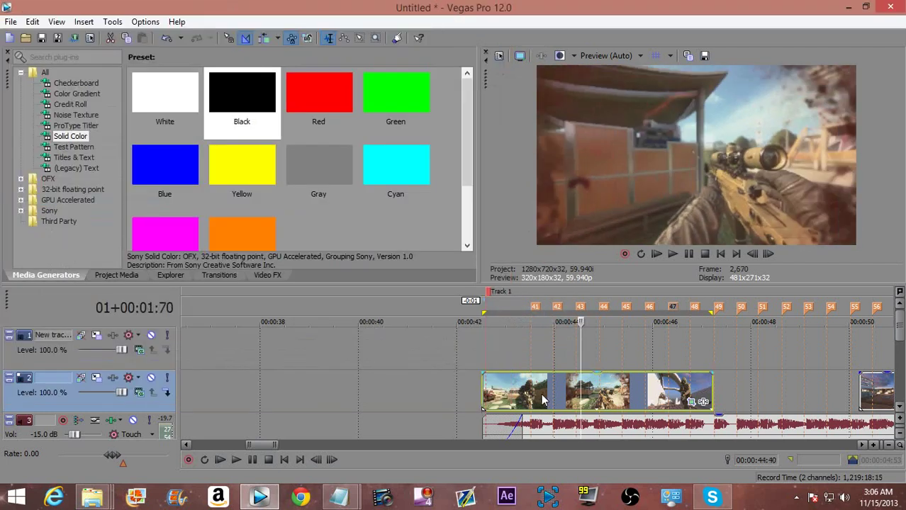
double_click(542, 401)
key(space)
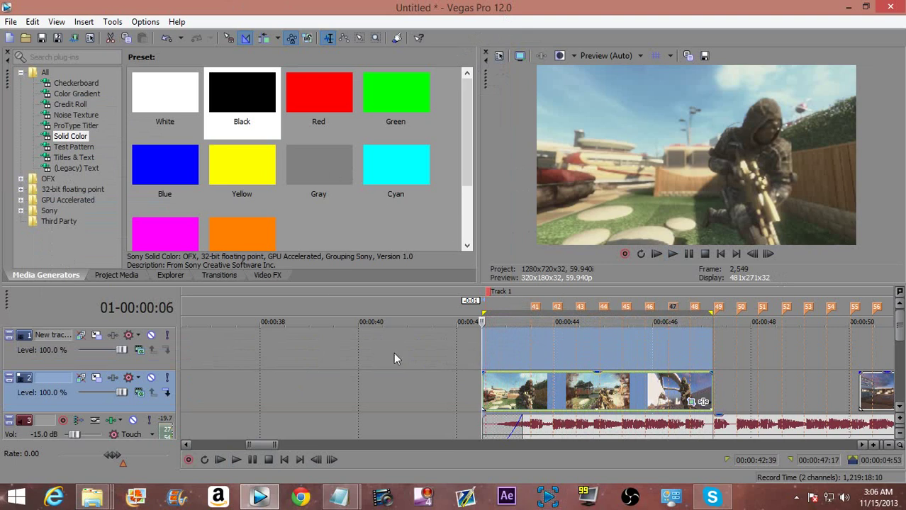
Step: Place a Black Solid Color event on the top track, directly above the third group's rendered clip and matching its length
scroll(340, 376, down, 8)
scroll(340, 377, up, 1)
scroll(280, 377, down, 1)
scroll(278, 377, up, 2)
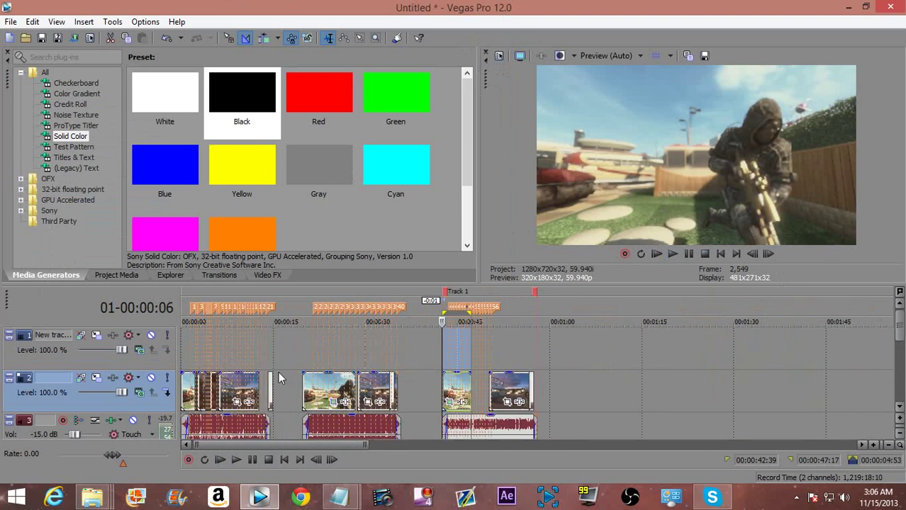
scroll(278, 378, down, 1)
scroll(279, 378, down, 1)
scroll(279, 378, up, 1)
scroll(279, 377, up, 2)
drag(236, 91, 588, 351)
scroll(588, 351, up, 2)
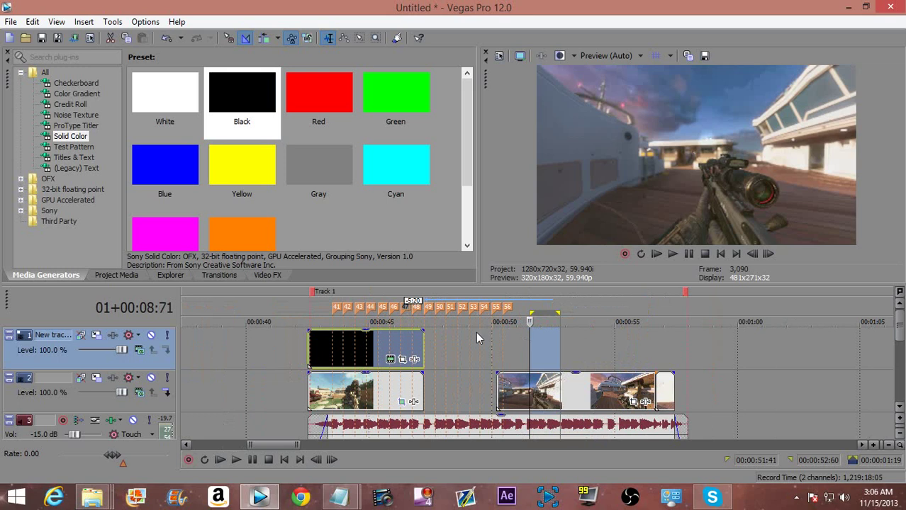
Step: Enable the mask in the black event's Pan/Crop and apply the bb preset to form black bars
click(358, 345)
scroll(359, 346, up, 2)
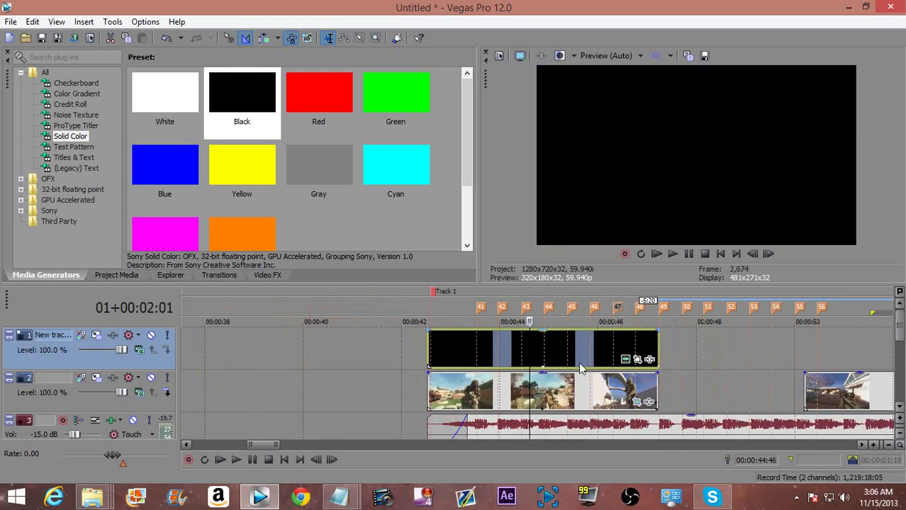
click(637, 359)
click(190, 361)
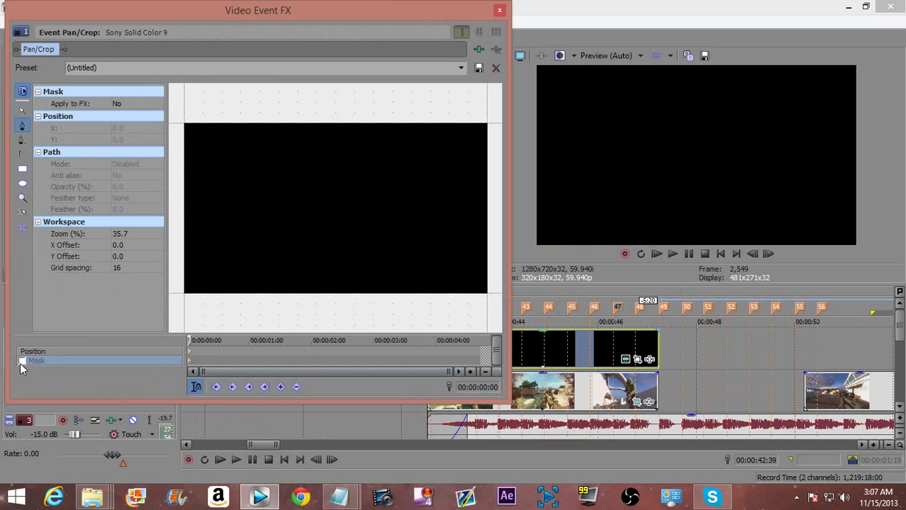
click(461, 68)
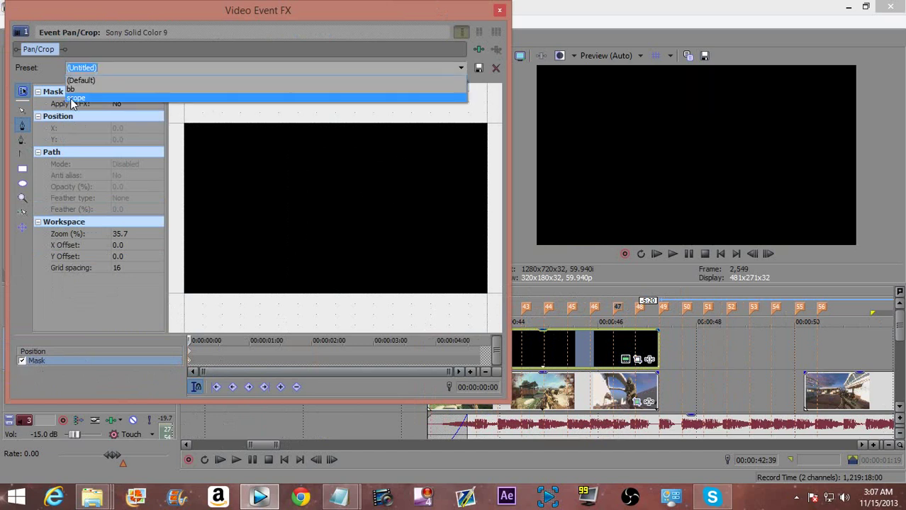
click(68, 98)
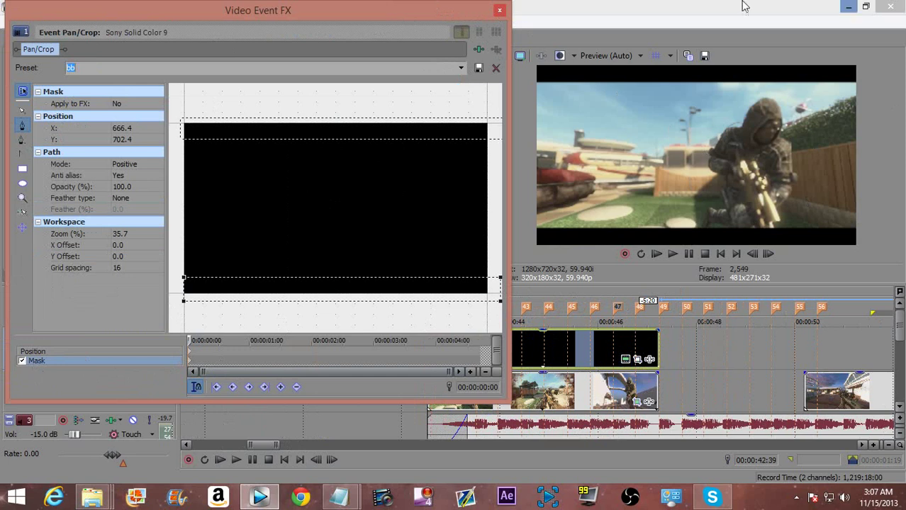
click(501, 11)
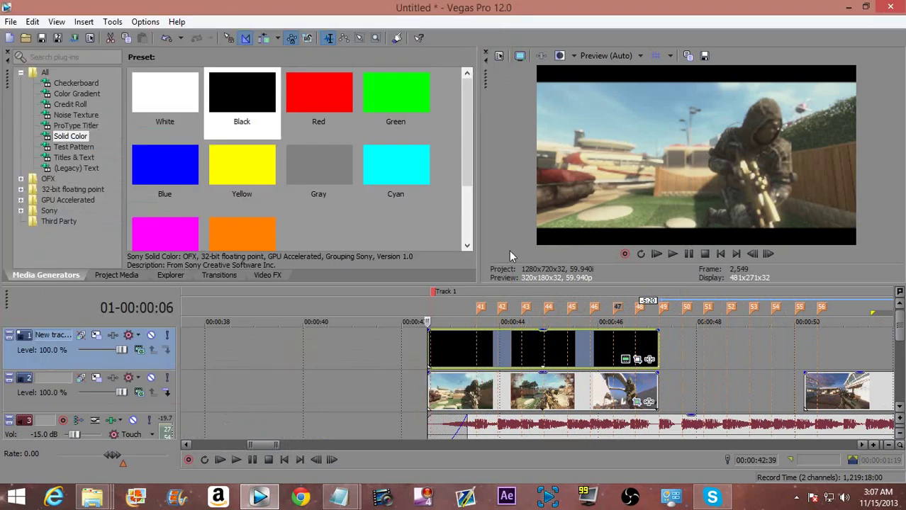
Step: Play back the third group's rendered clip with the black bars over it
double_click(520, 343)
key(space)
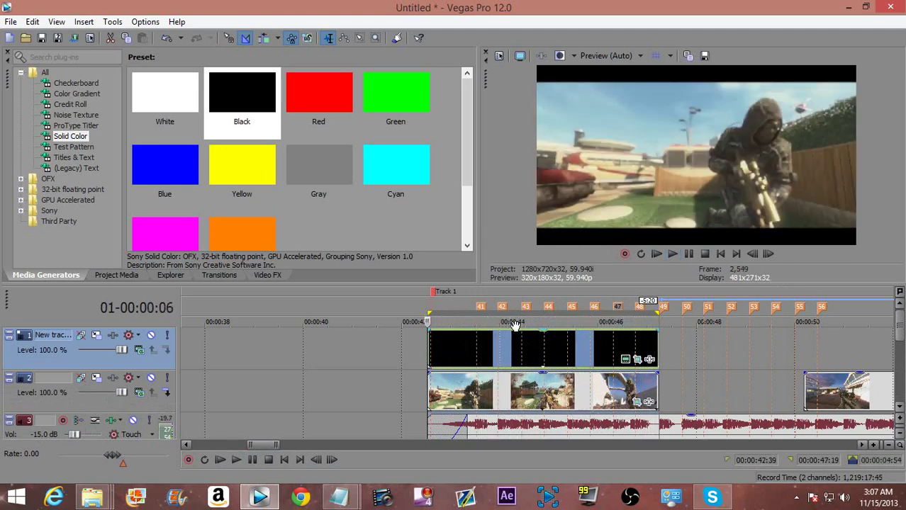
Step: Extend the start of the black bars event back to the beginning of the timeline
scroll(539, 347, down, 6)
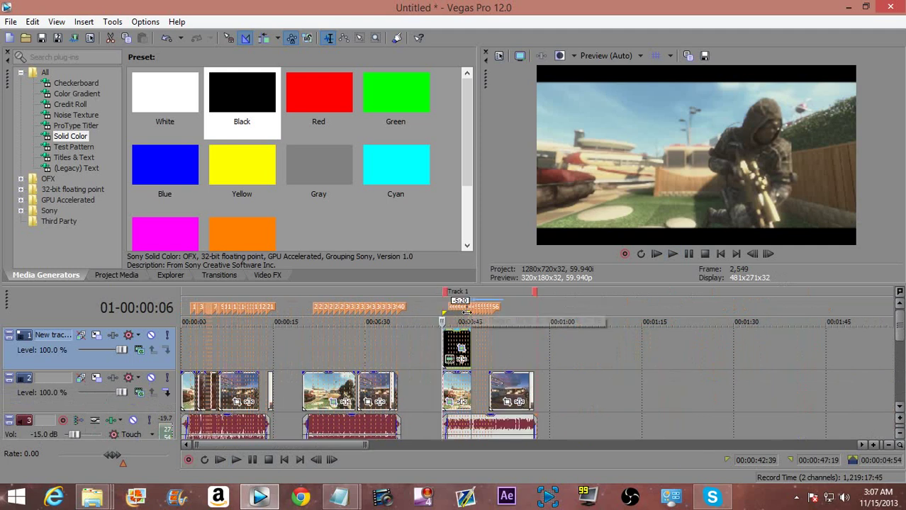
click(261, 349)
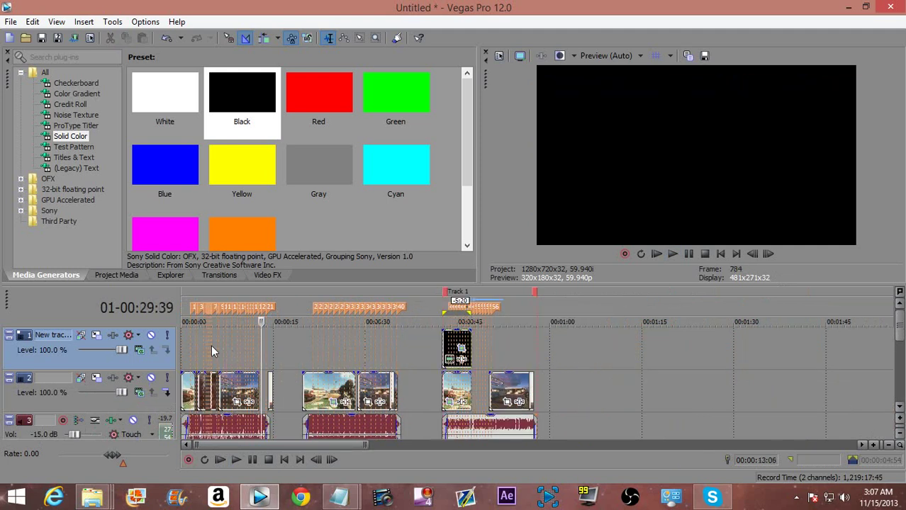
click(211, 345)
scroll(211, 346, up, 3)
scroll(291, 347, down, 4)
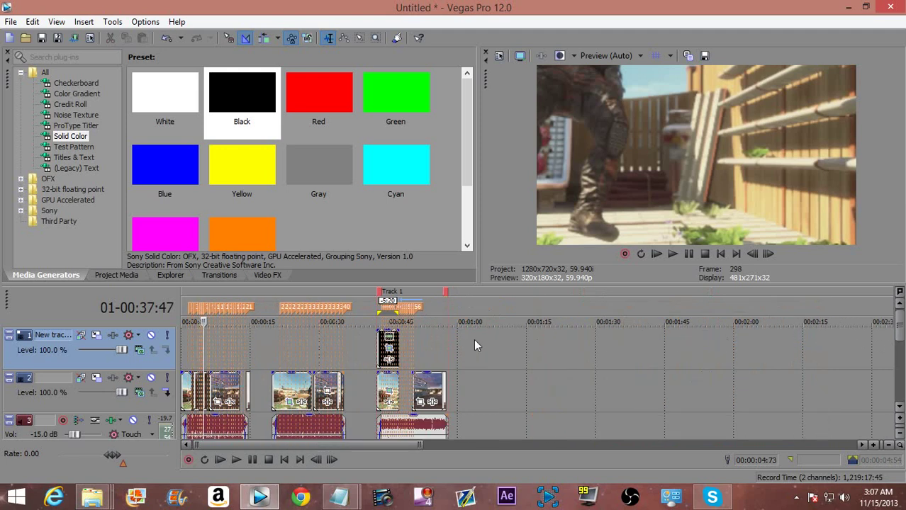
drag(376, 346, 3, 357)
click(186, 359)
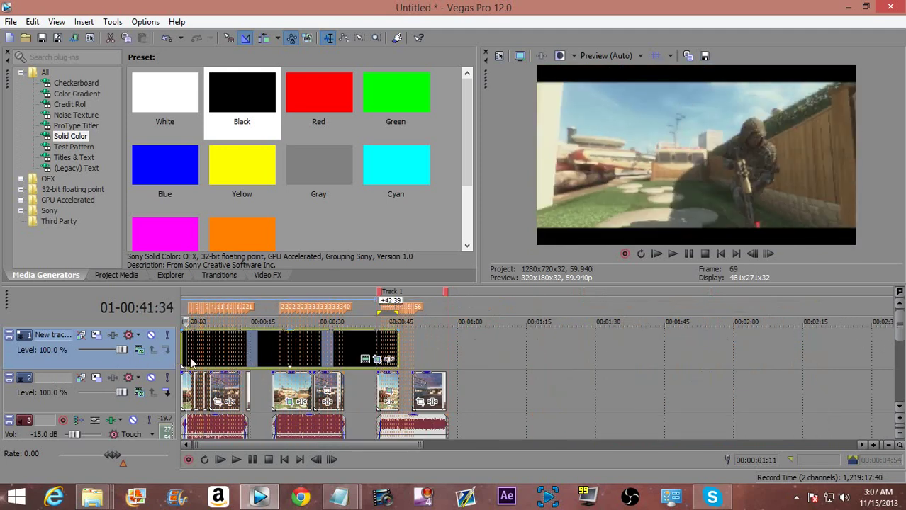
Step: Select the opening clip group's time range and play it from the start with the black bars
double_click(193, 363)
scroll(193, 362, up, 2)
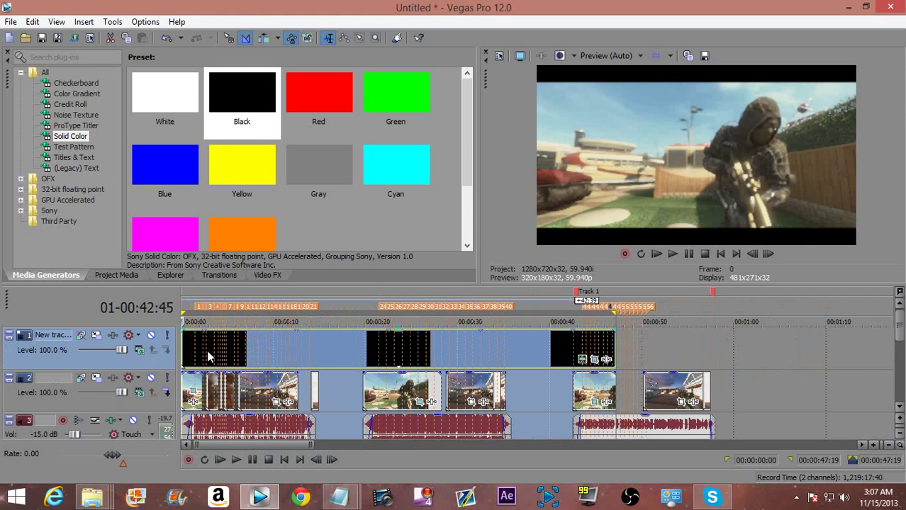
drag(329, 391, 181, 391)
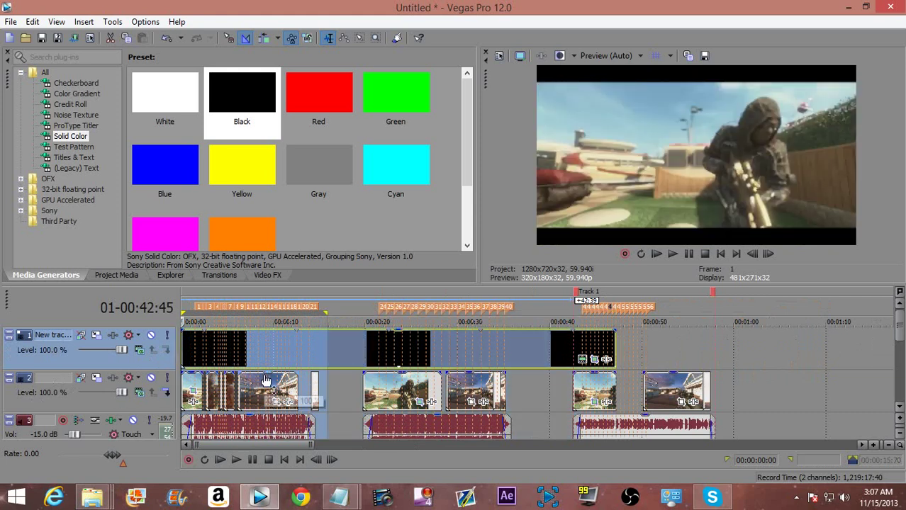
key(space)
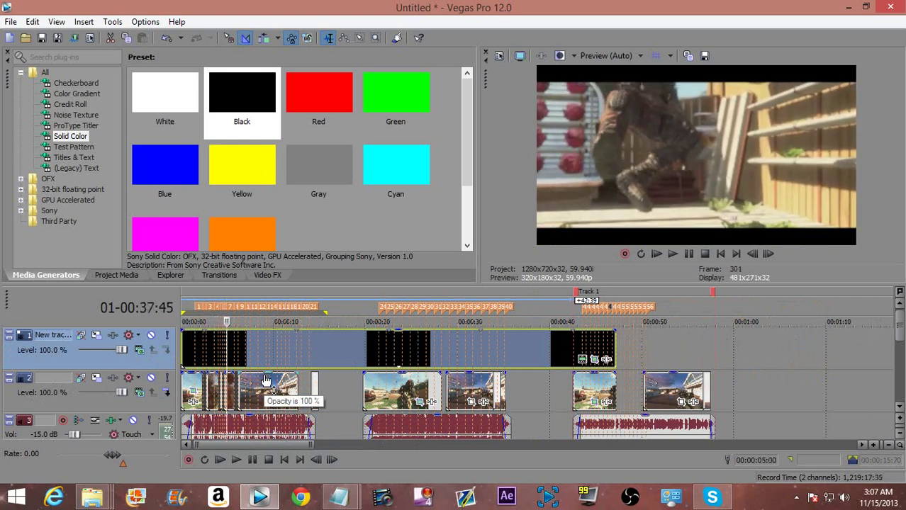
key(space)
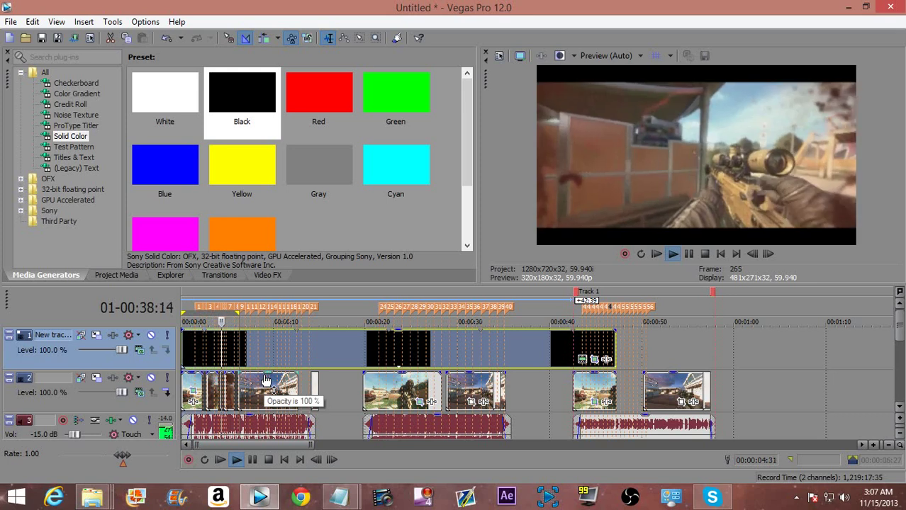
key(space)
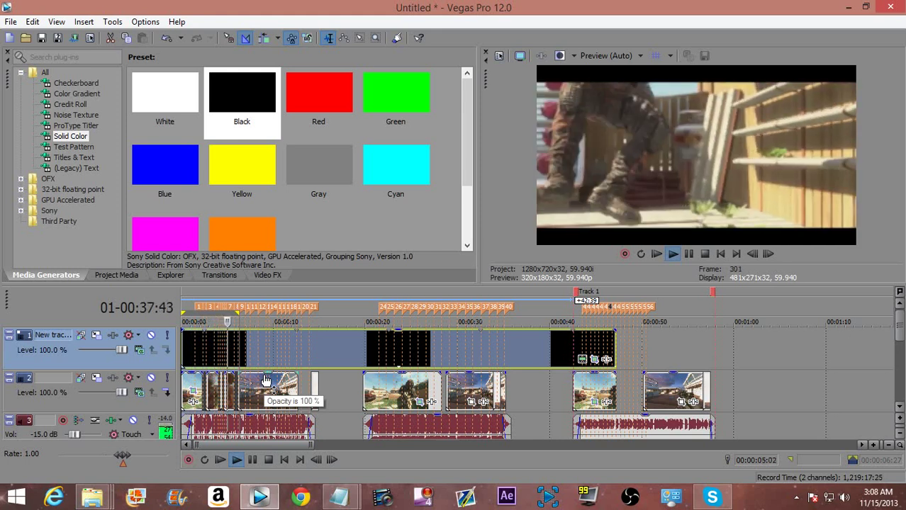
key(space)
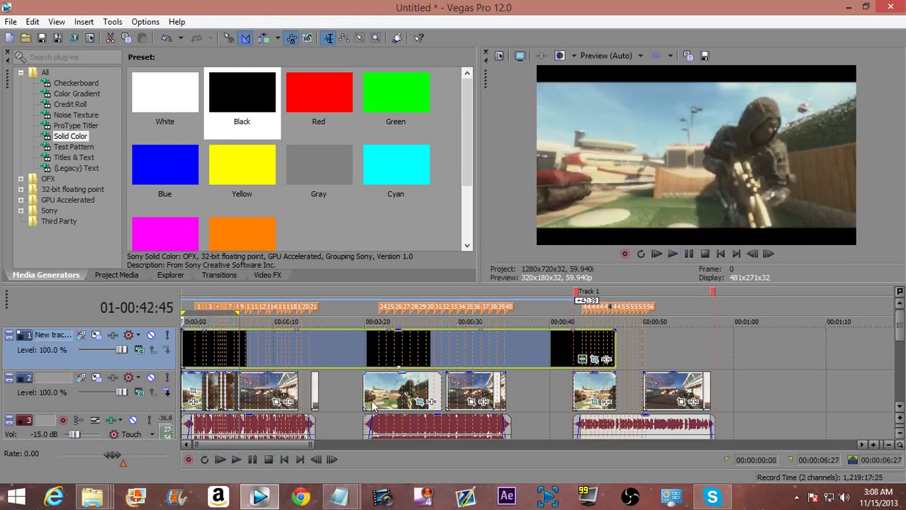
Step: Select the time range of the second group's first clip and play it back with the black bars
click(376, 393)
scroll(375, 389, up, 2)
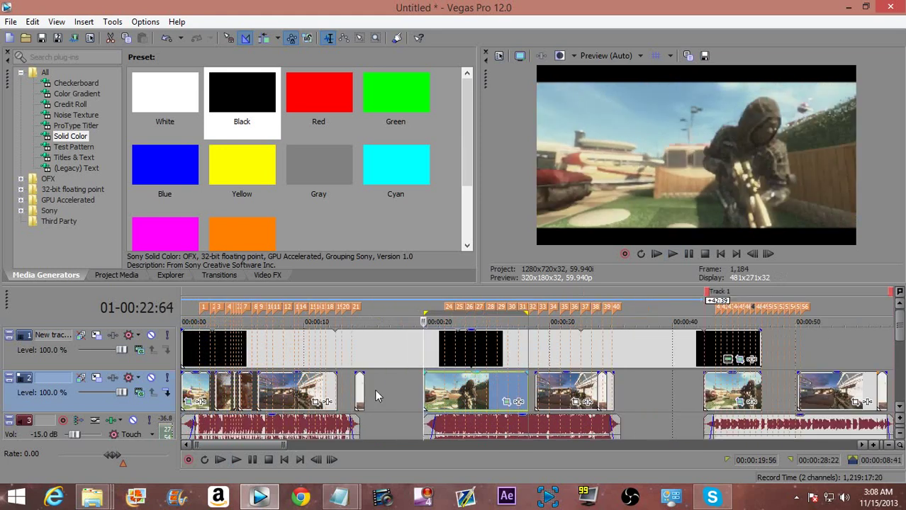
key(space)
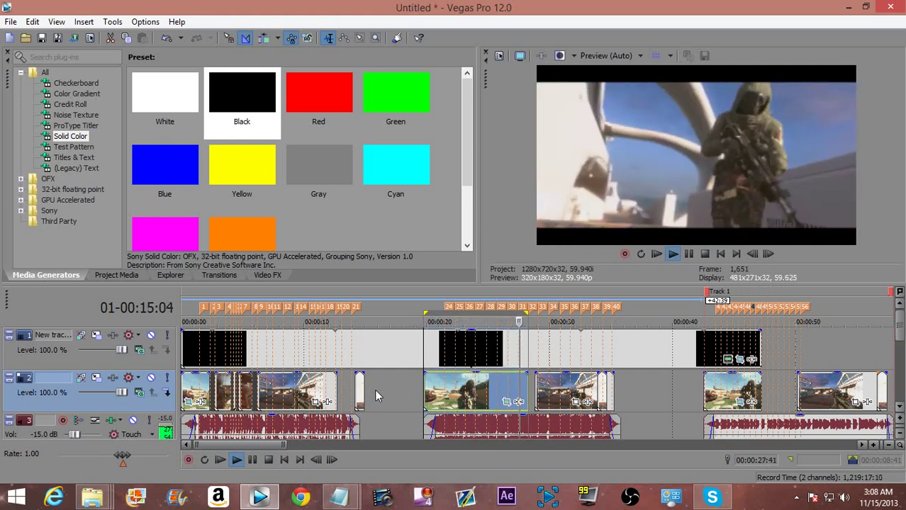
key(space)
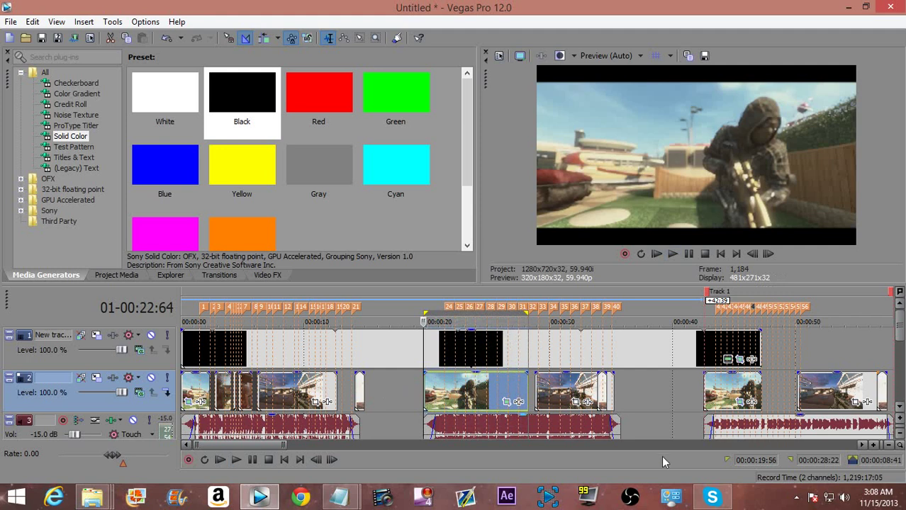
Step: Select the time range of the third group's first clip and play it back with the black bars
double_click(706, 401)
key(space)
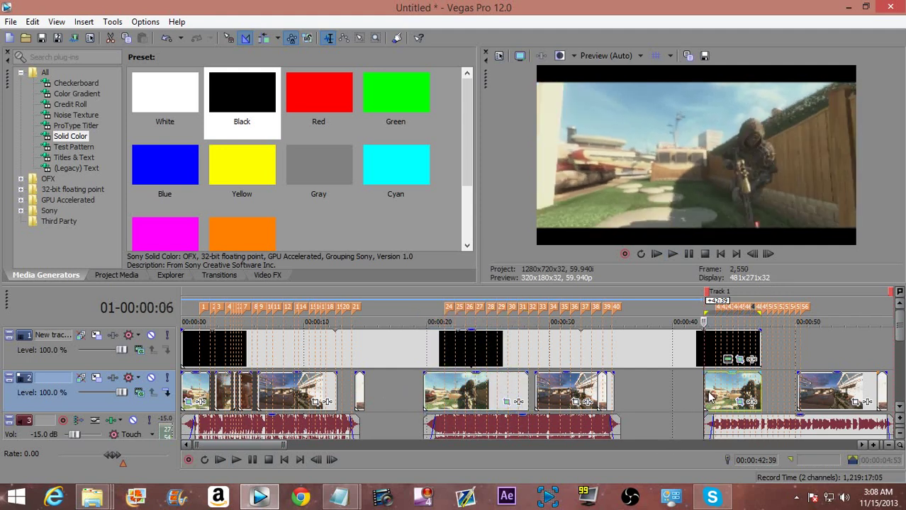
key(space)
key(space)
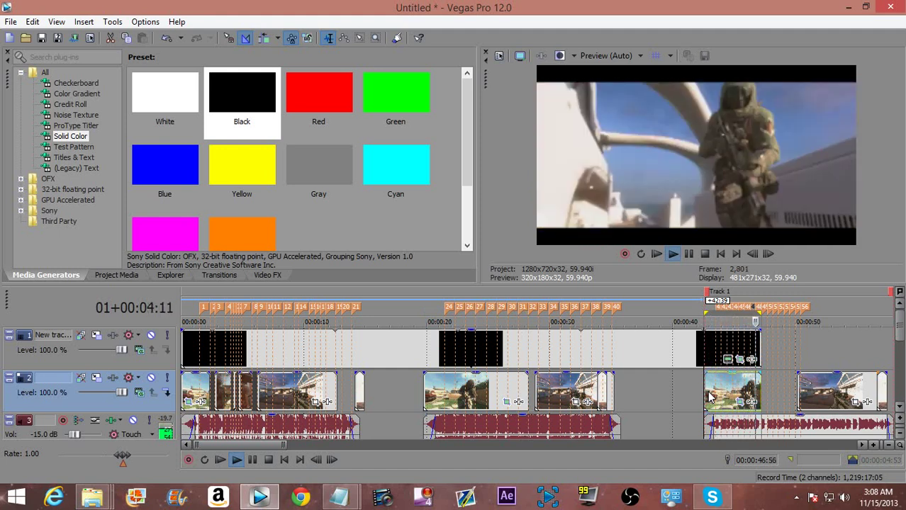
key(space)
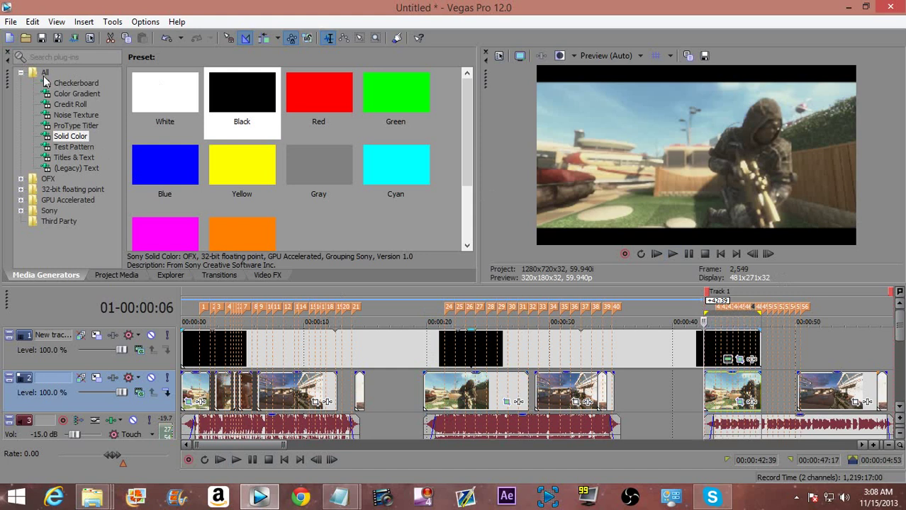
Step: Start Render As, choose the MainConcept AVC/AAC template "render setting :D" and open its custom settings
click(10, 22)
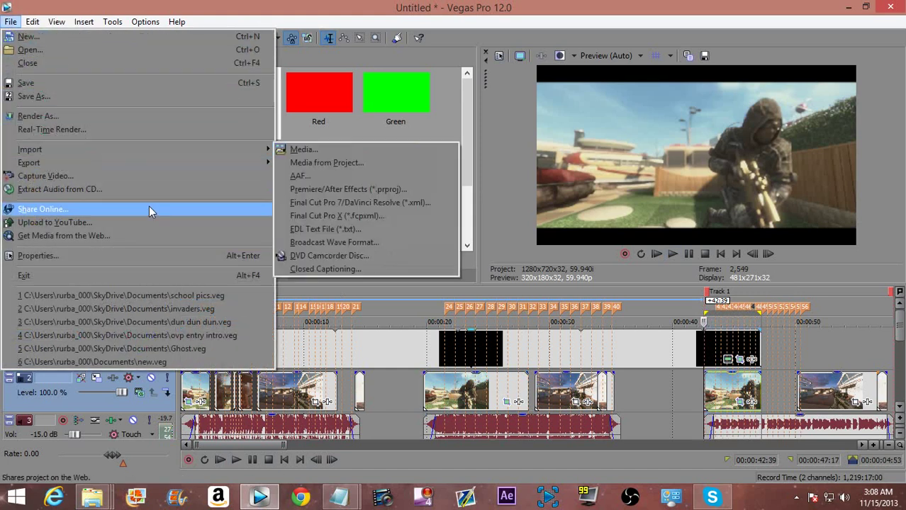
click(91, 117)
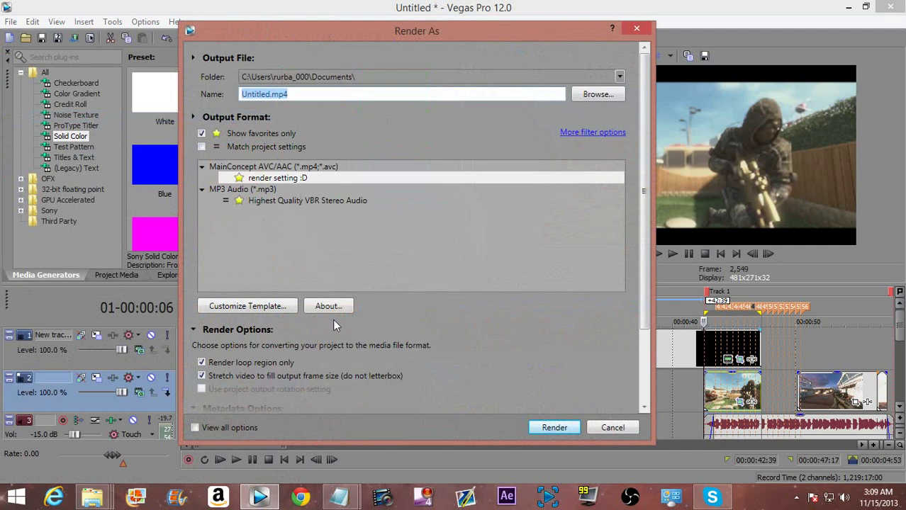
click(245, 178)
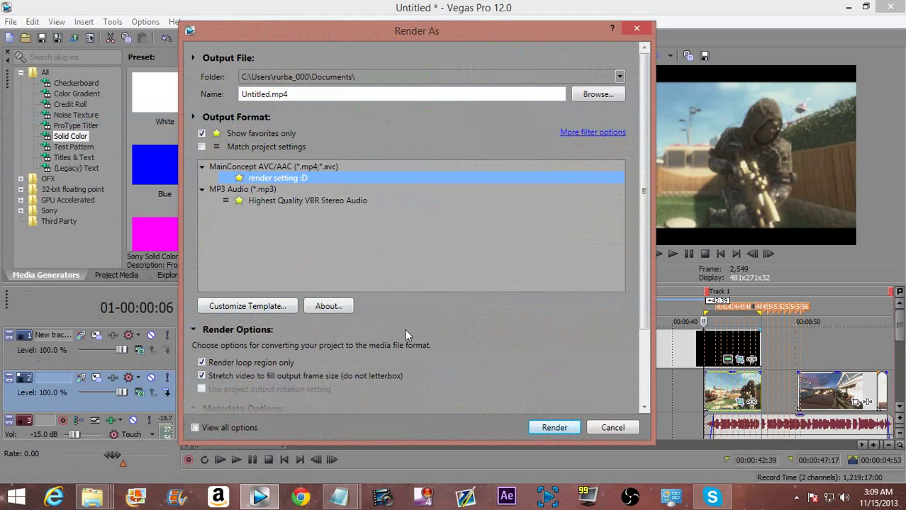
right_click(276, 181)
key(Escape)
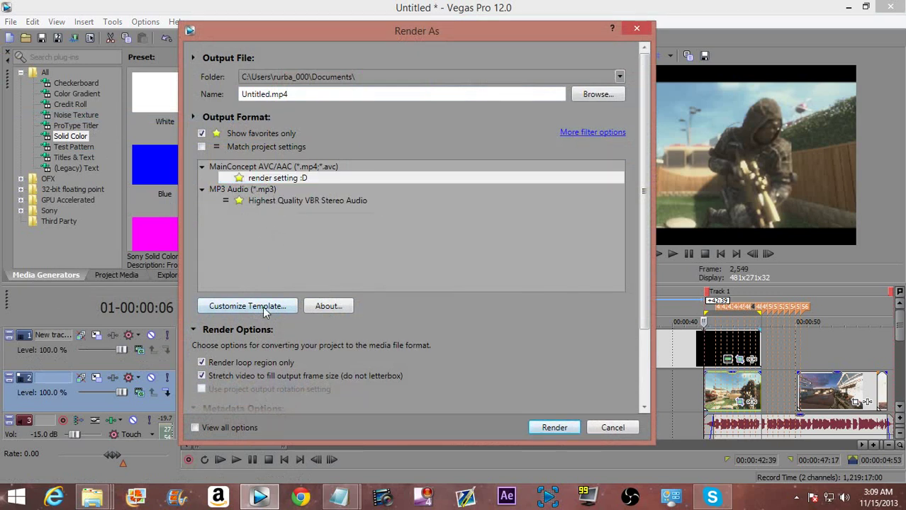
click(264, 308)
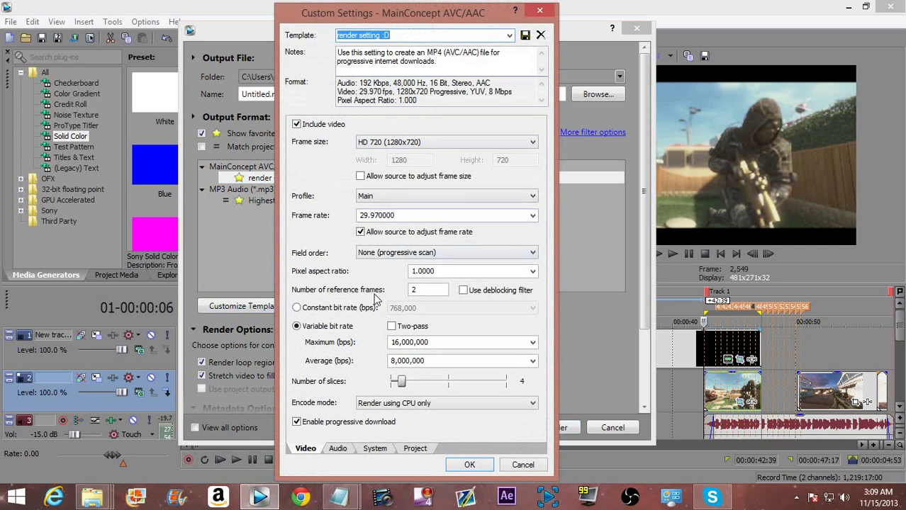
Step: Examine the render template's audio, system, project and video settings, accept them and leave the render dialog without rendering
click(339, 449)
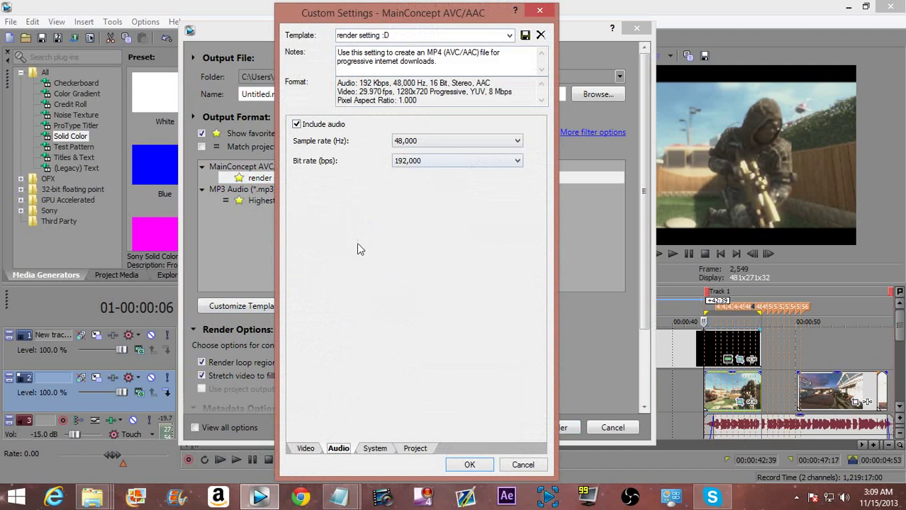
click(305, 449)
click(374, 448)
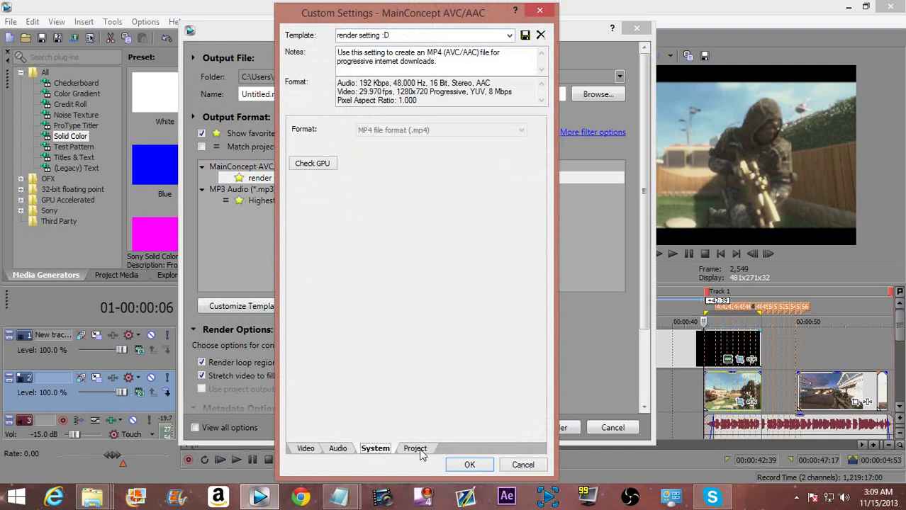
click(418, 450)
click(302, 451)
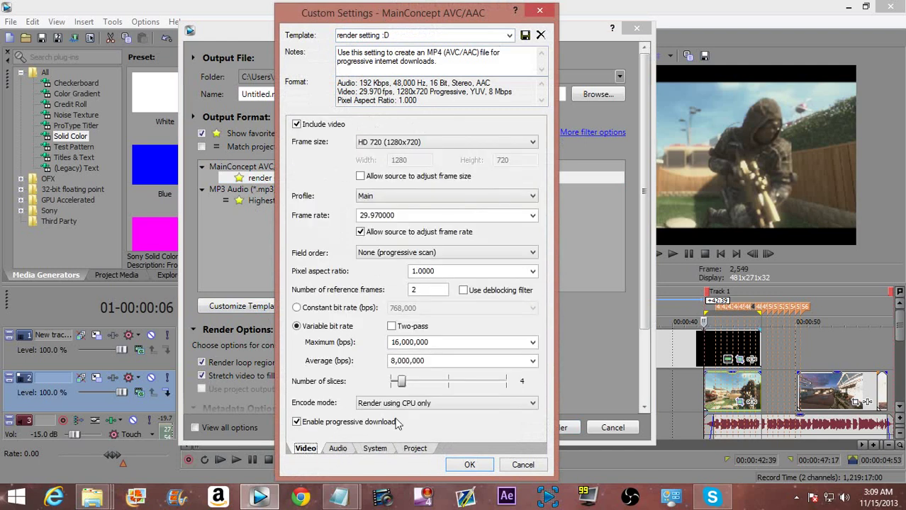
click(469, 465)
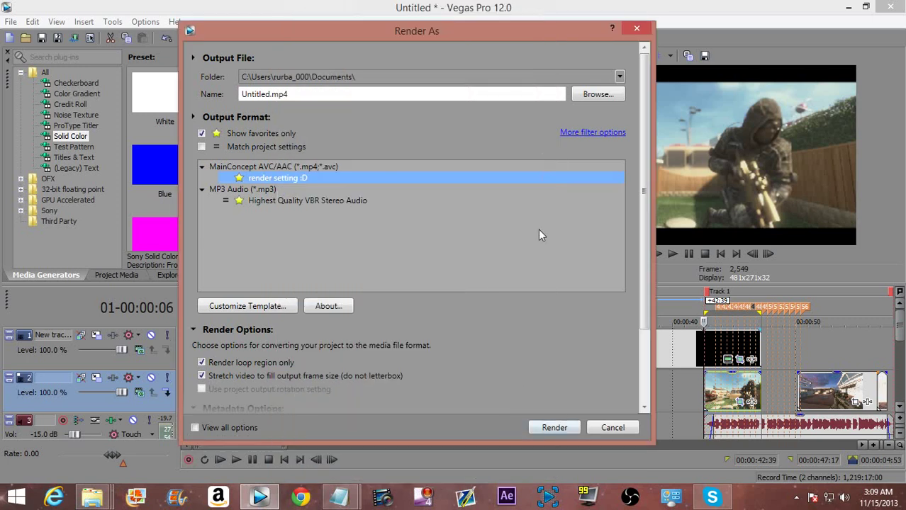
click(612, 428)
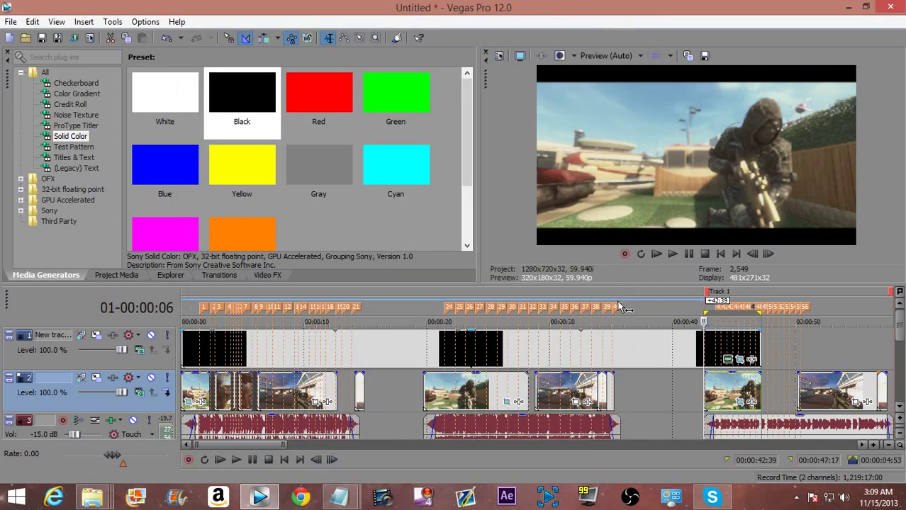